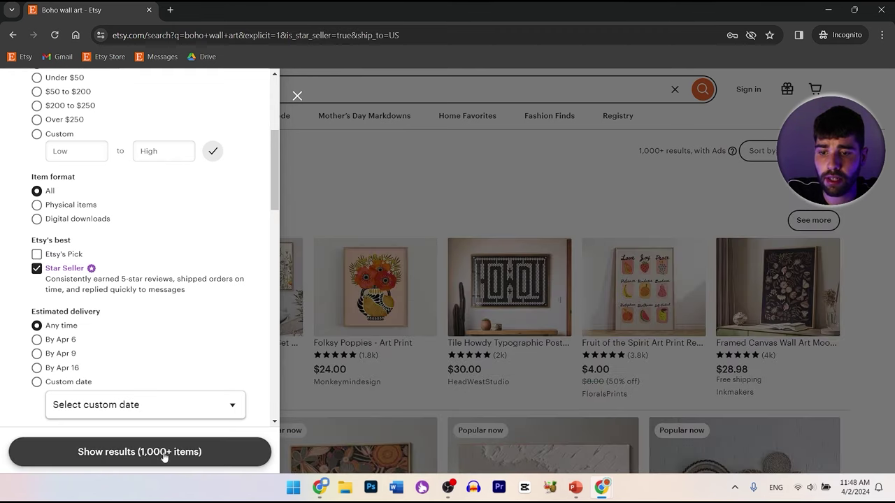
# - Apply the results filter, then change the URL's is_star_seller parameter to is_best_seller
pyautogui.click(158, 453)
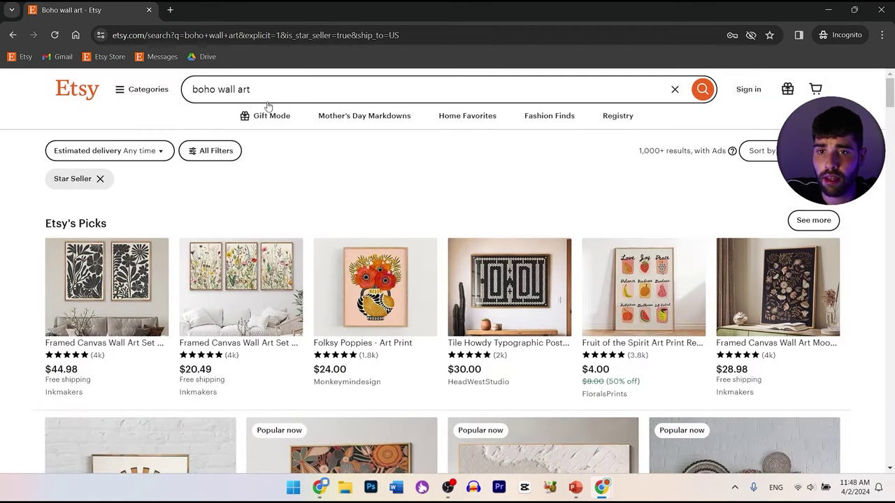
pyautogui.click(310, 35)
pyautogui.click(309, 35)
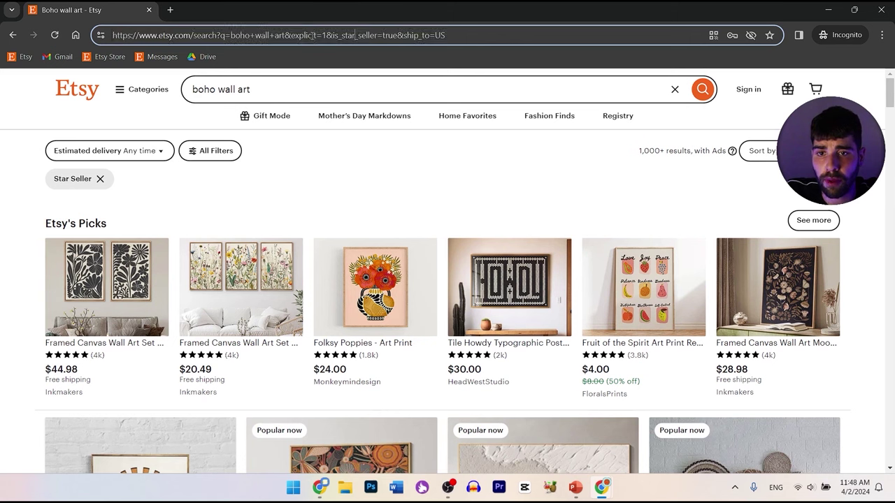
pyautogui.moveTo(355, 35); pyautogui.dragTo(343, 36)
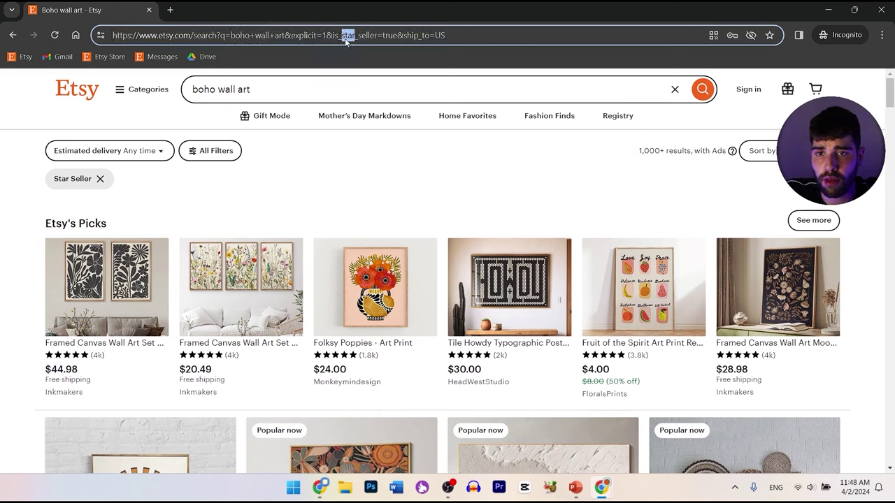
pyautogui.write('best')
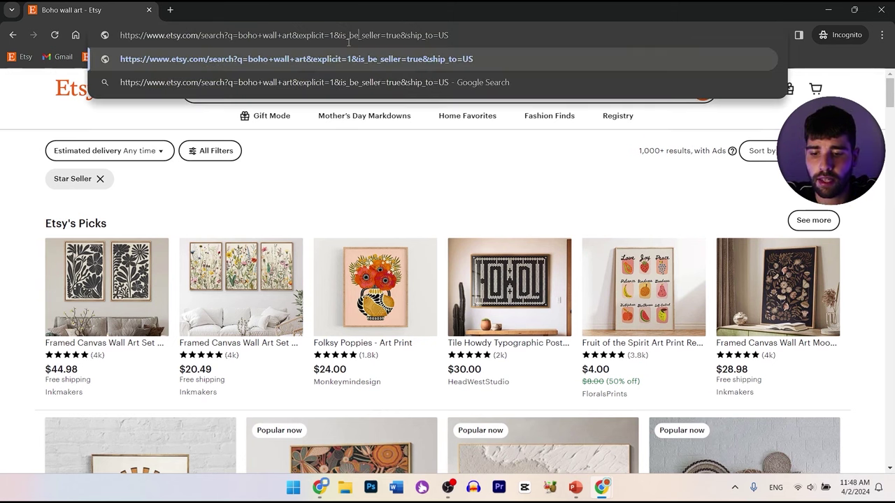
pyautogui.press('Return')
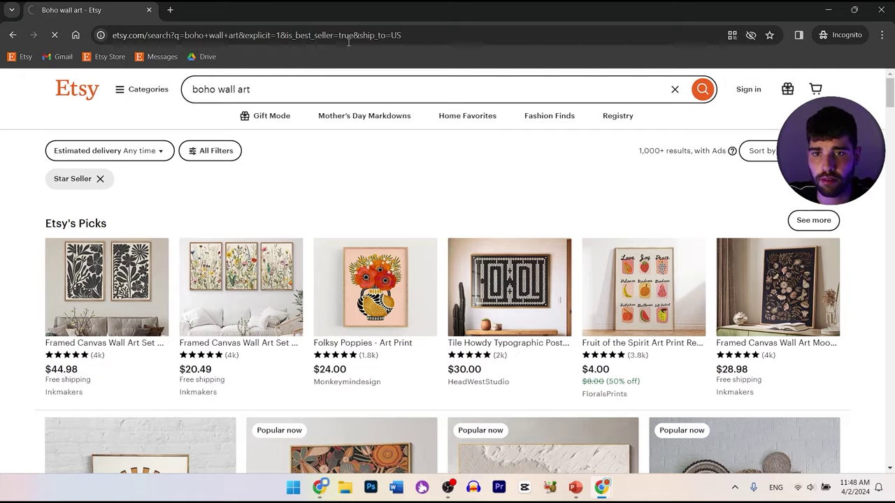
# - Scroll through the best-seller boho wall art listings
pyautogui.scroll(-4, 1, 284)
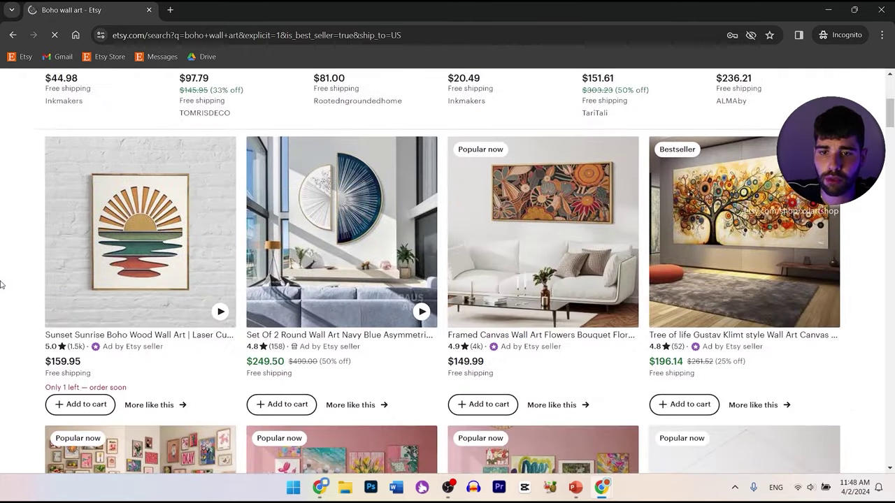
pyautogui.scroll(-8, 1, 284)
pyautogui.scroll(-6, 1, 284)
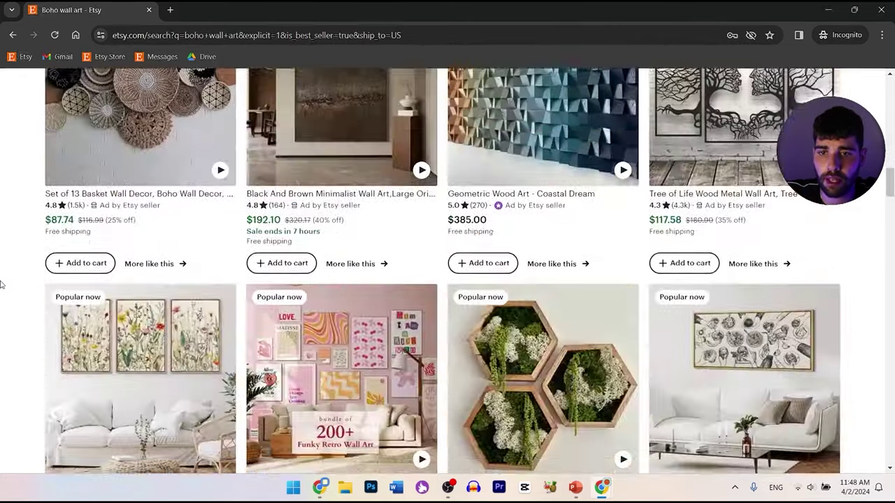
pyautogui.scroll(-10, 2, 284)
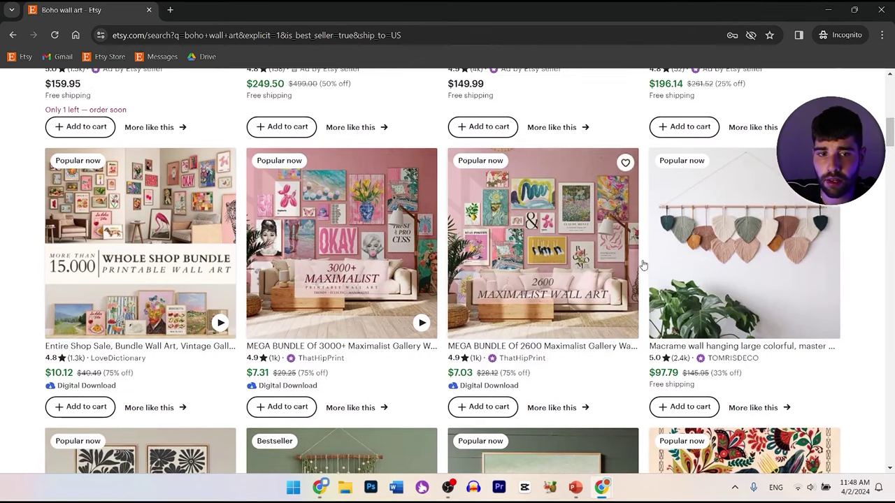
pyautogui.scroll(-3, 643, 264)
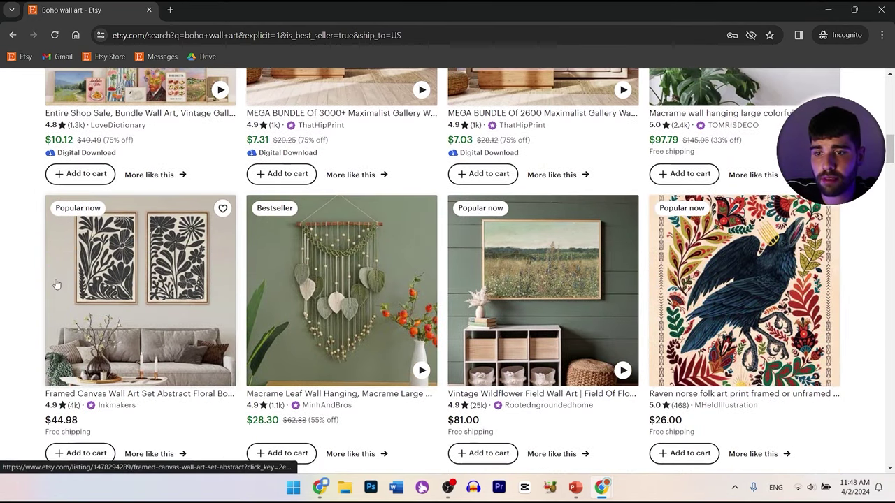
pyautogui.scroll(4, 33, 274)
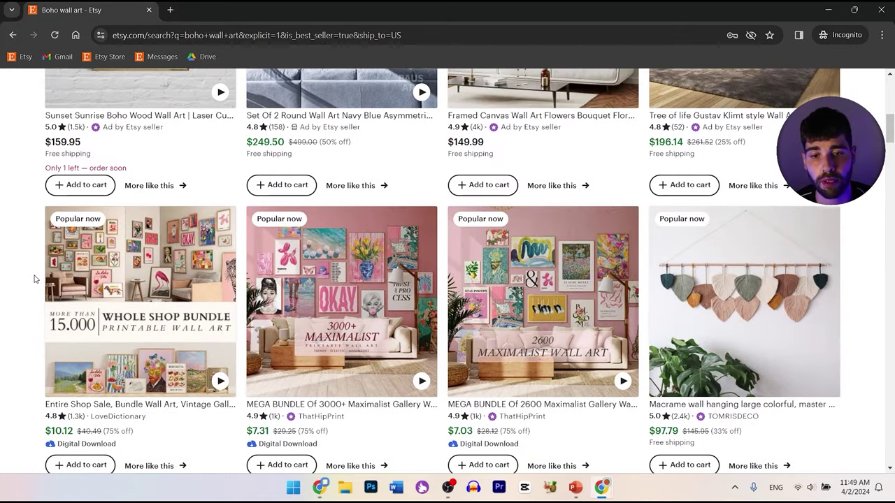
pyautogui.scroll(-5, 42, 304)
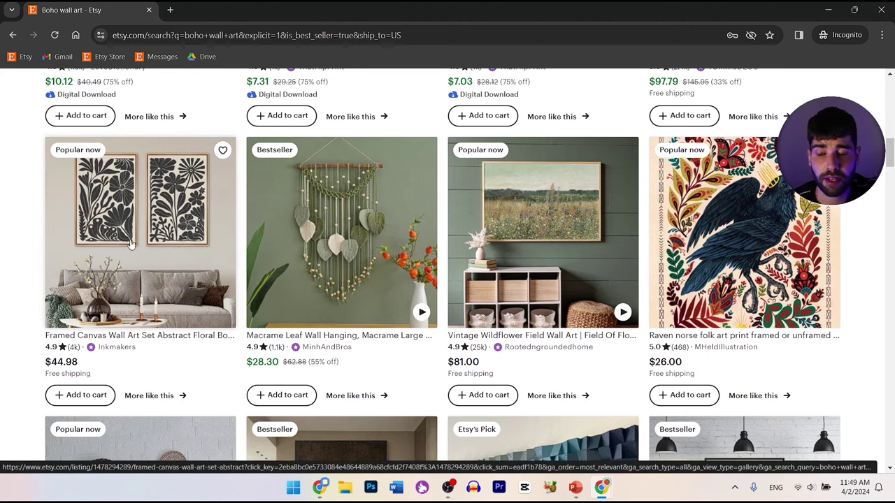
pyautogui.scroll(-3, 4, 303)
pyautogui.scroll(-5, 4, 303)
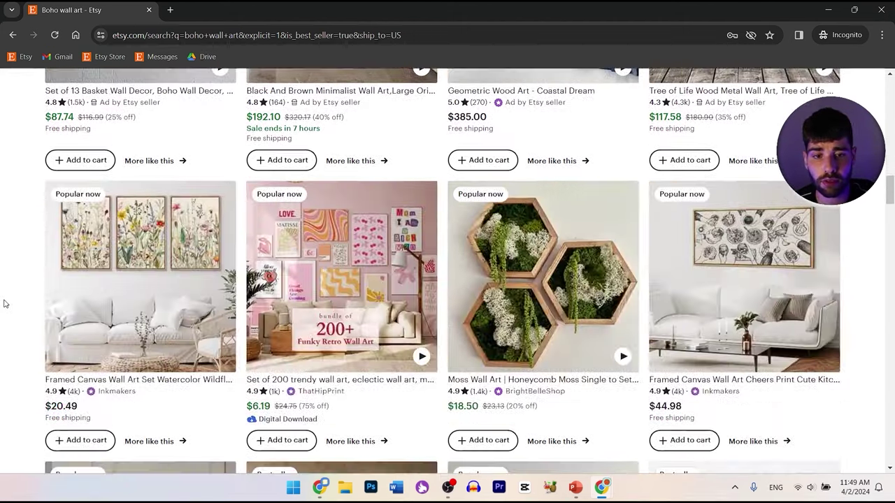
pyautogui.scroll(-3, 4, 303)
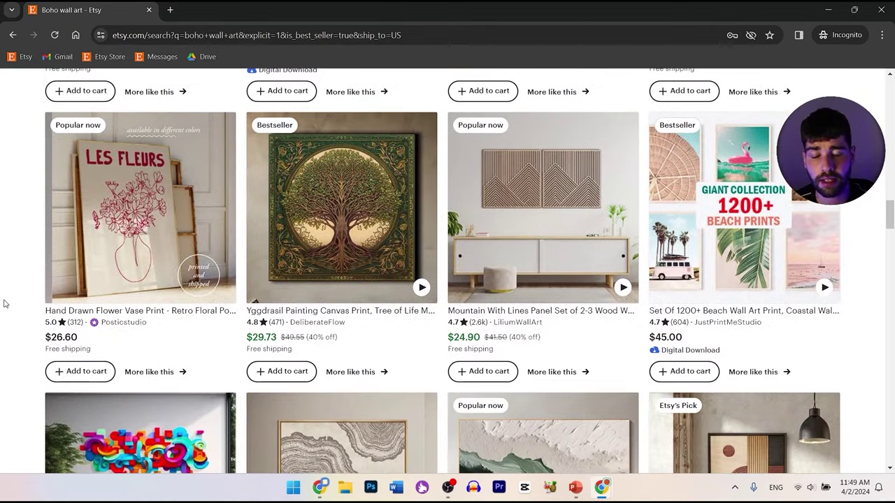
pyautogui.scroll(-3, 3, 293)
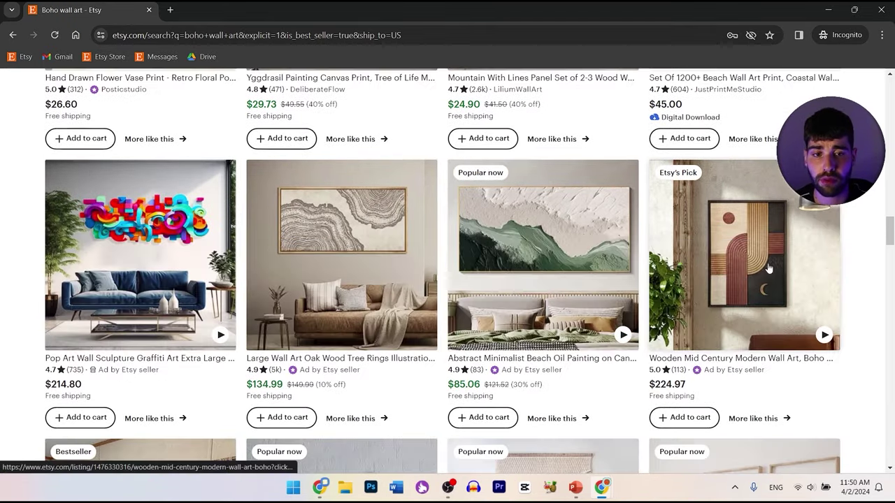
# - Bring up the channel's Videos list with the wall art masterclass video
pyautogui.moveTo(742, 265)
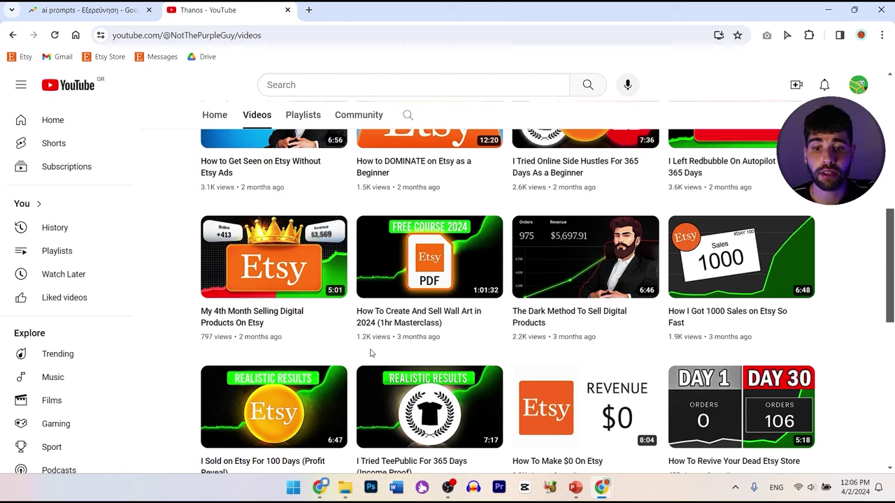
pyautogui.moveTo(426, 349)
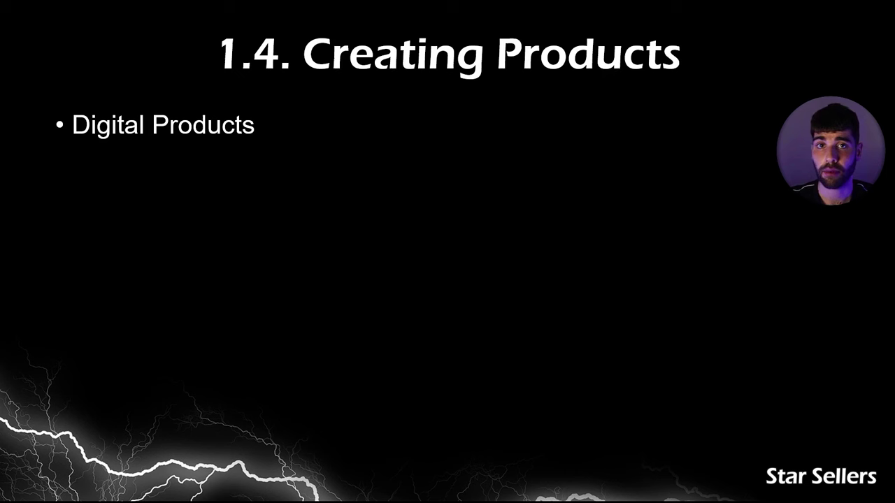
# - Reveal the Software bullet, exit the slideshow, and switch to Canva in Chrome
pyautogui.press('Right')
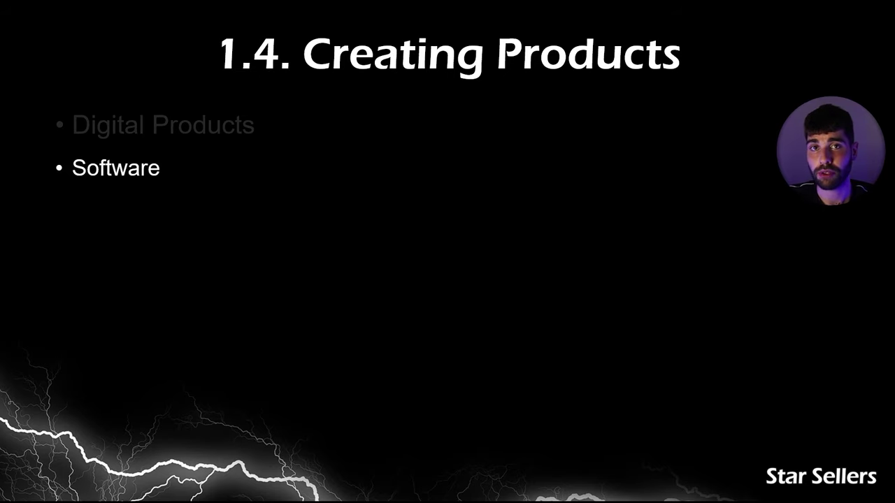
pyautogui.press('Escape')
pyautogui.moveTo(320, 488)
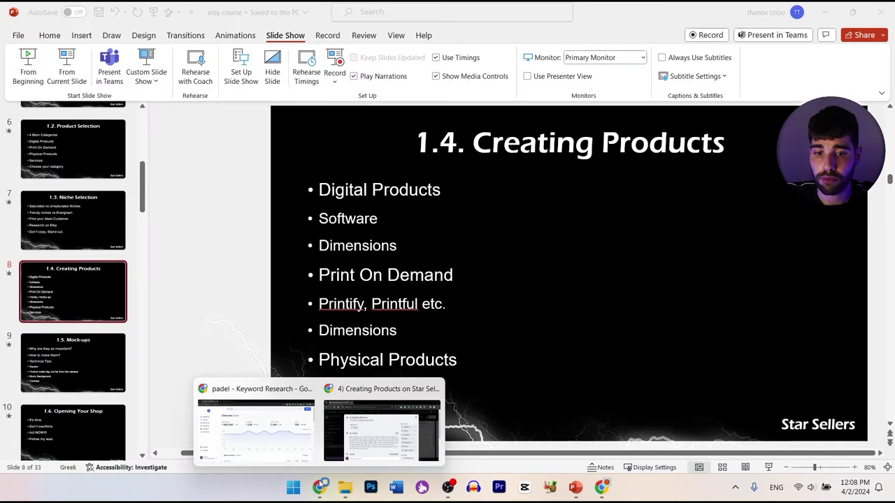
pyautogui.click(306, 447)
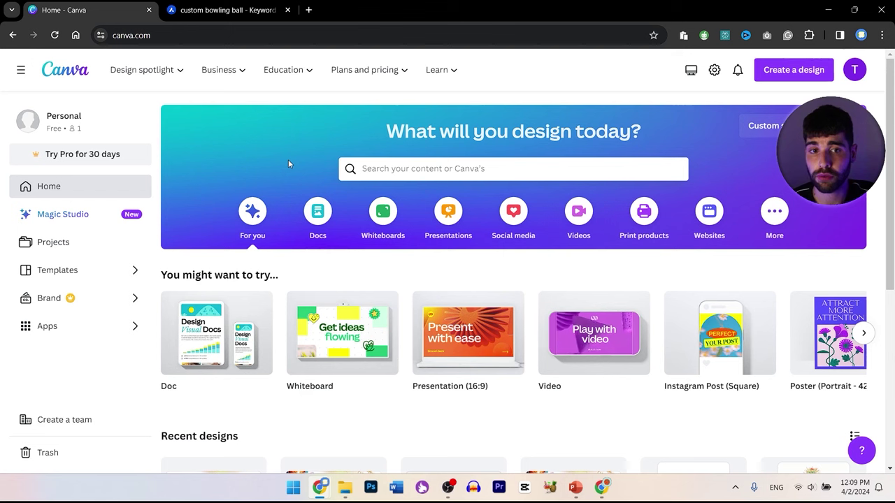
# - Replace the Canva page address with an 'adobe p' web search
pyautogui.click(141, 35)
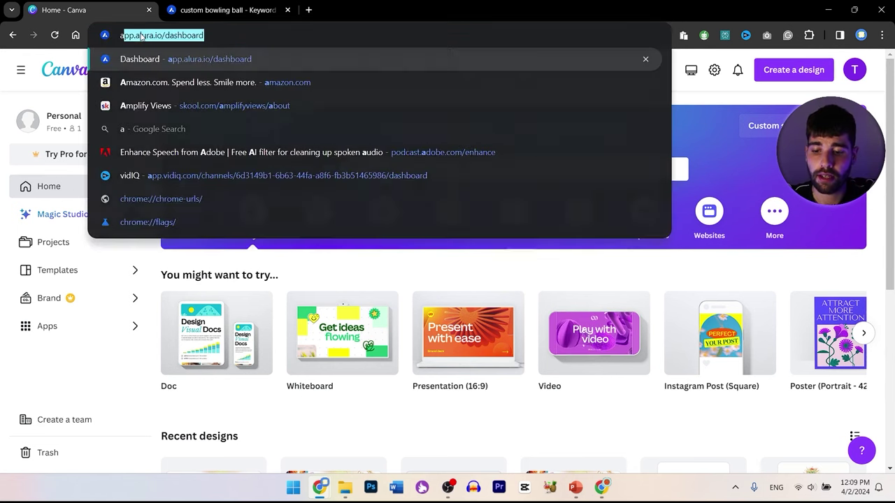
pyautogui.write('adobe p')
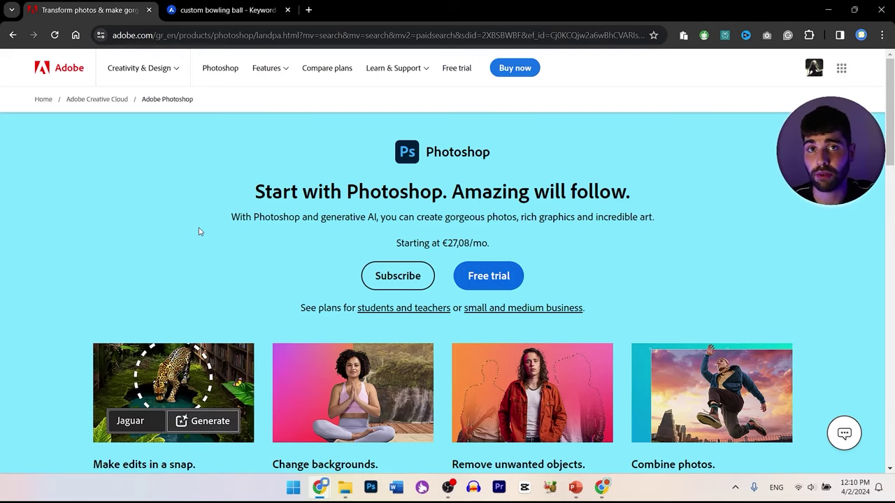
# - Highlight the €27,08/mo Photoshop price, then load the Photopea site in the same tab
pyautogui.moveTo(491, 250); pyautogui.dragTo(442, 251)
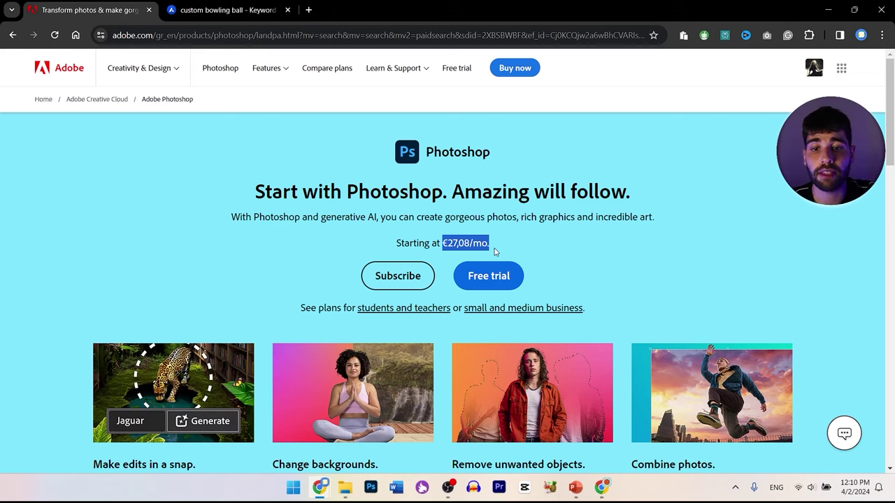
pyautogui.click(161, 36)
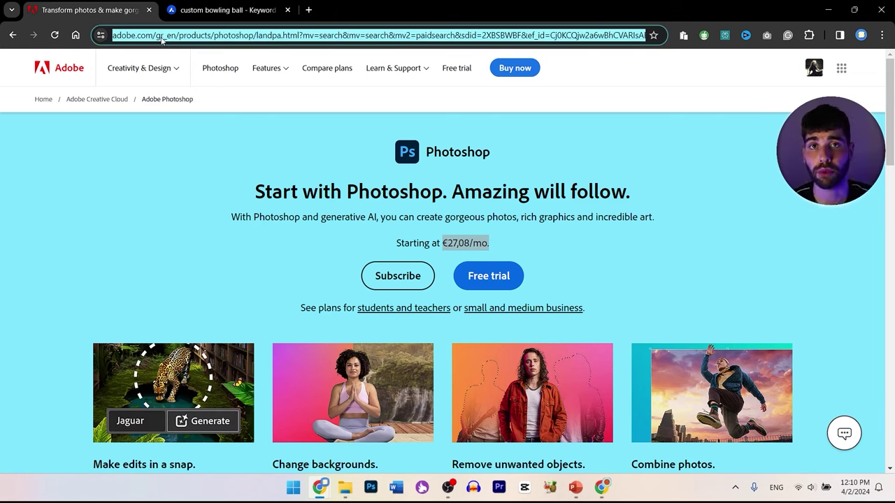
pyautogui.press('BackSpace')
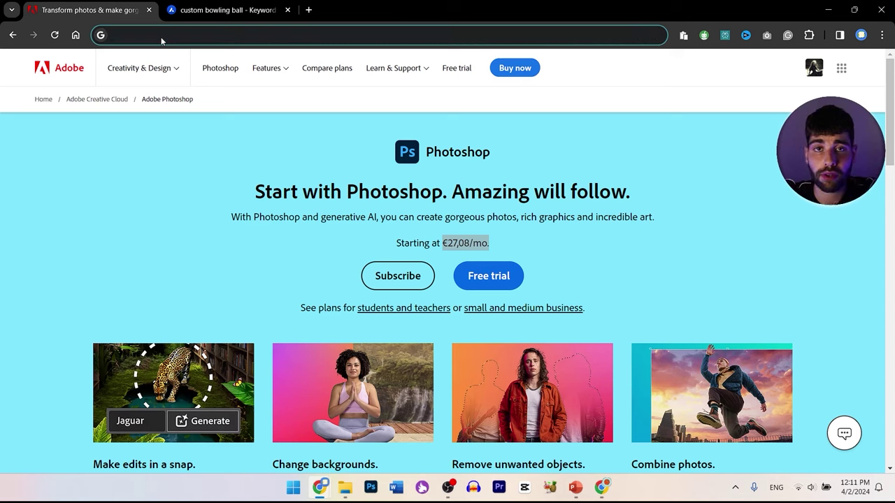
pyautogui.write('photop')
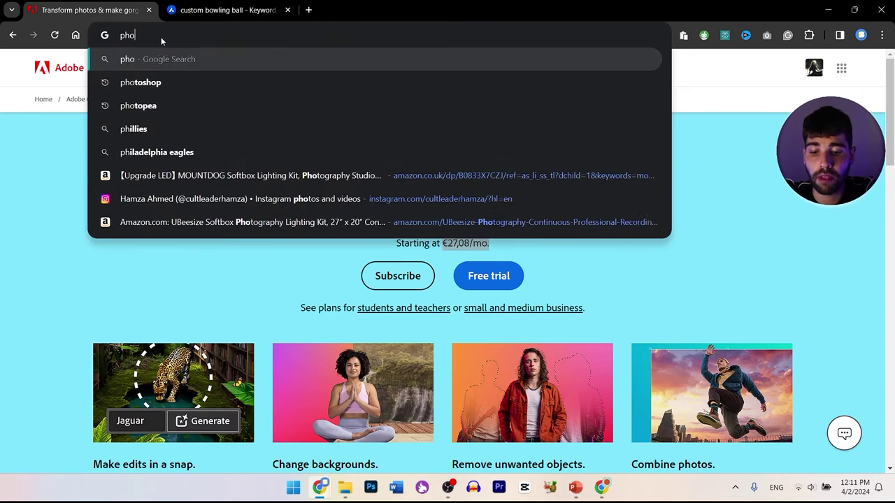
pyautogui.press('Return')
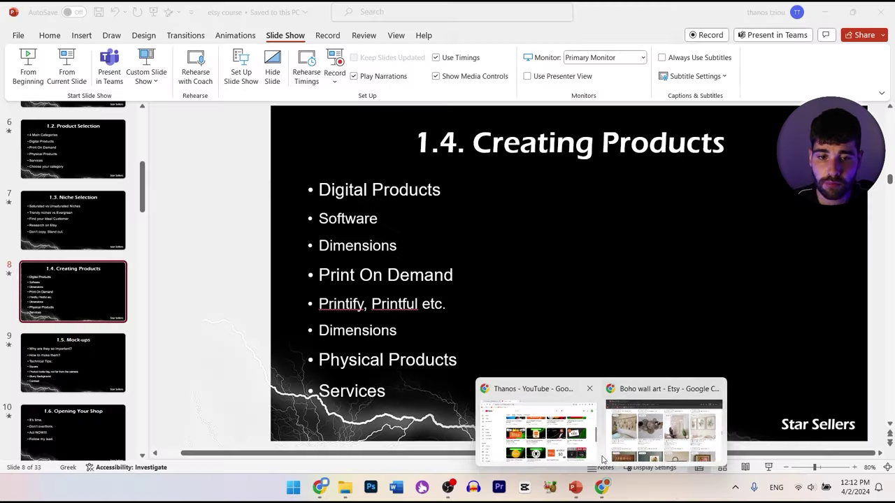
# - Return to the Etsy boho wall art search and show only digital download results
pyautogui.click(632, 432)
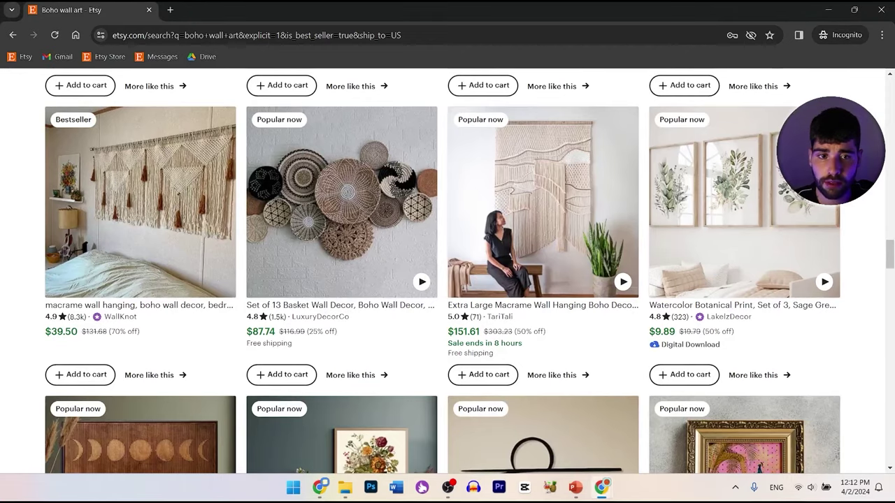
pyautogui.scroll(-10, 448, 272)
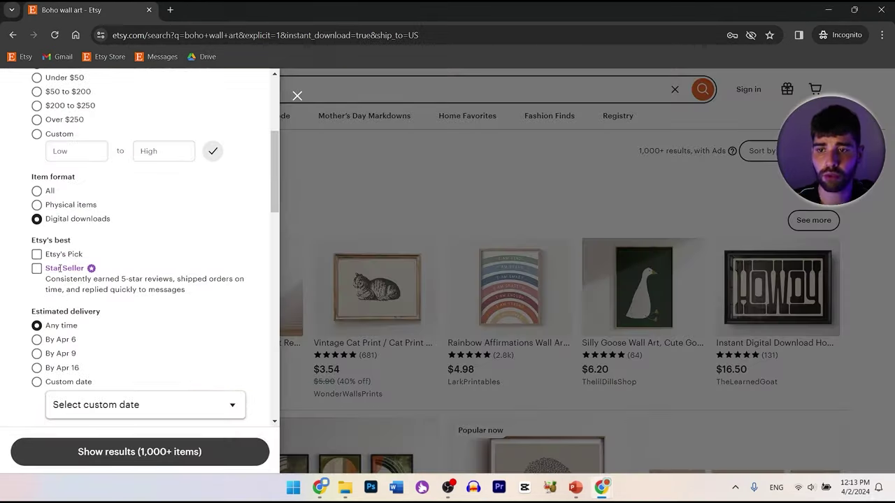
pyautogui.click(150, 456)
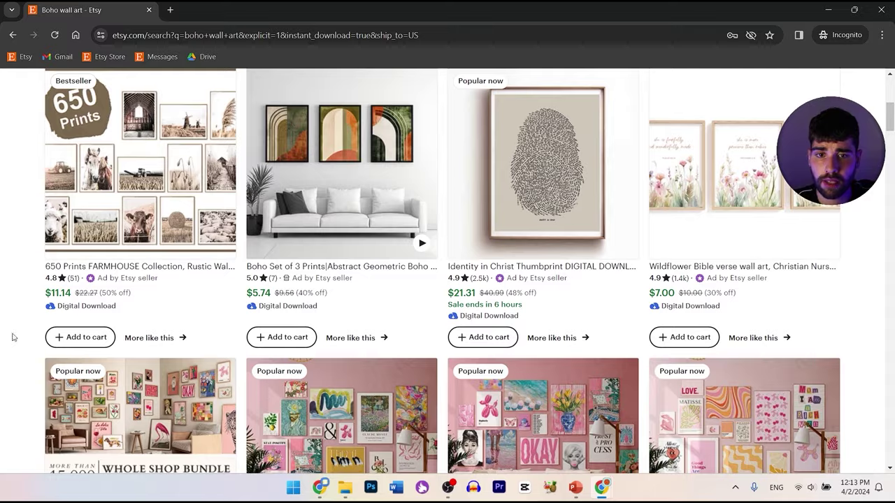
# - Open the Set of 3 Vintage Blue Tropical Prints listing
pyautogui.scroll(1, 520, 266)
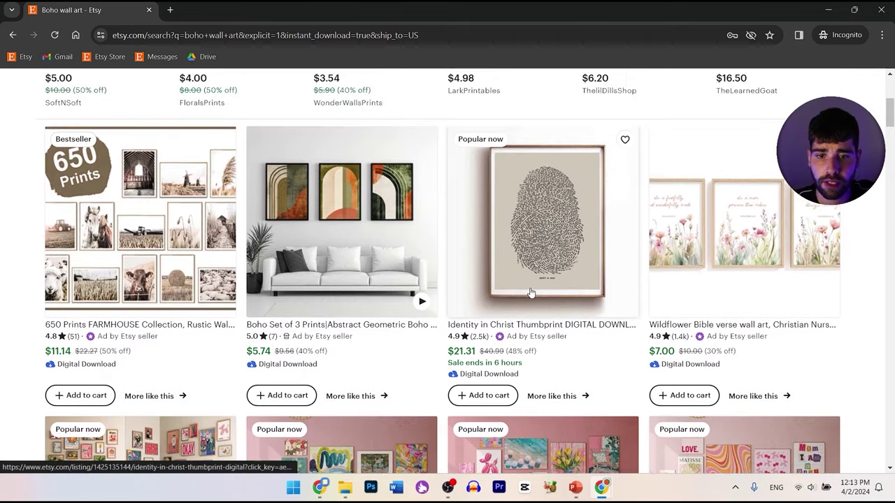
pyautogui.scroll(2, 531, 294)
pyautogui.scroll(-6, 136, 297)
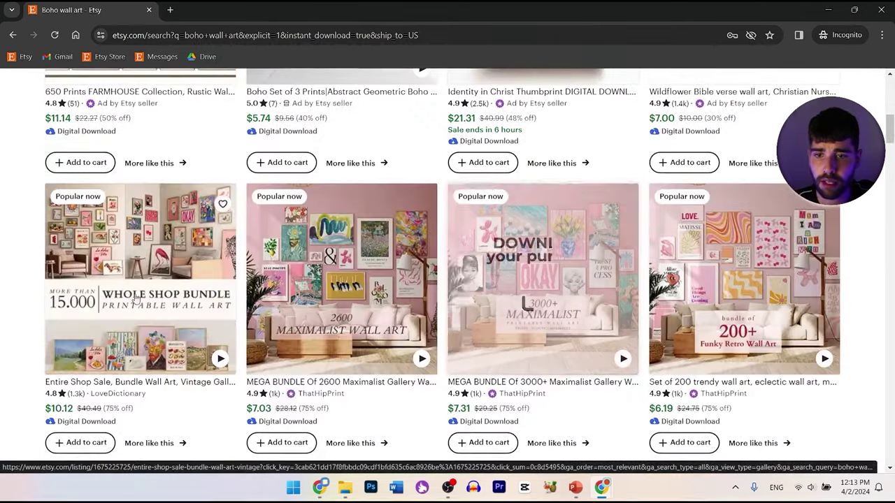
pyautogui.scroll(-5, 137, 297)
pyautogui.scroll(-1, 137, 242)
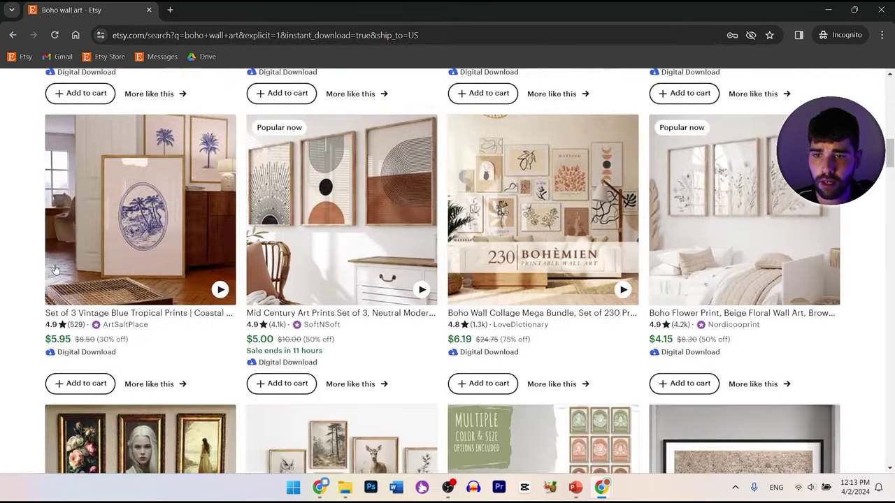
pyautogui.click(127, 243)
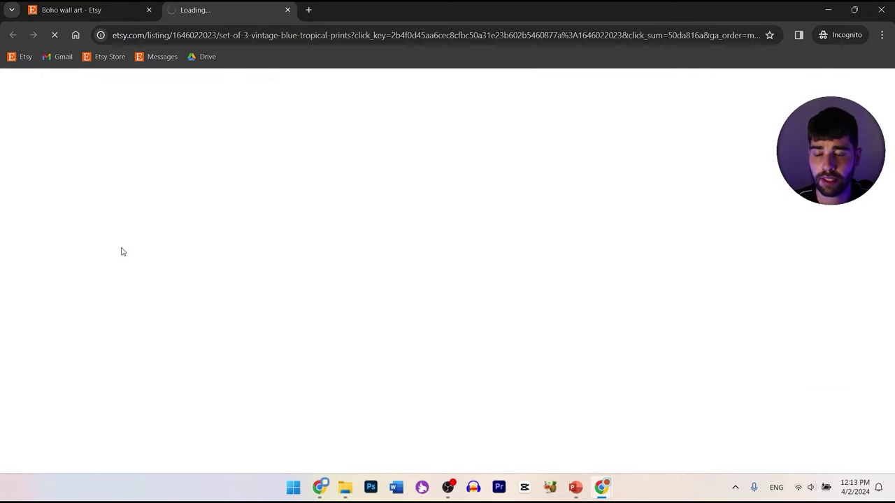
# - Expand the item description and select the Digital file types line, 1 PDF and 1 RTF
pyautogui.scroll(-2, 889, 119)
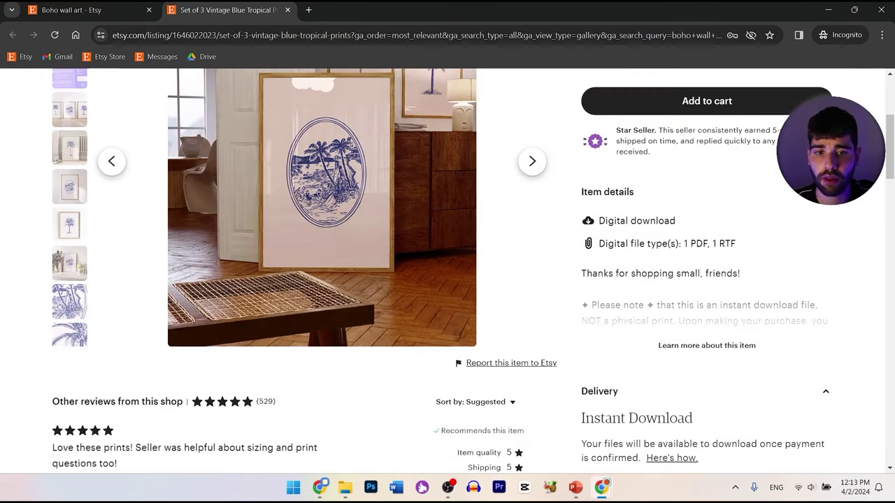
pyautogui.click(703, 347)
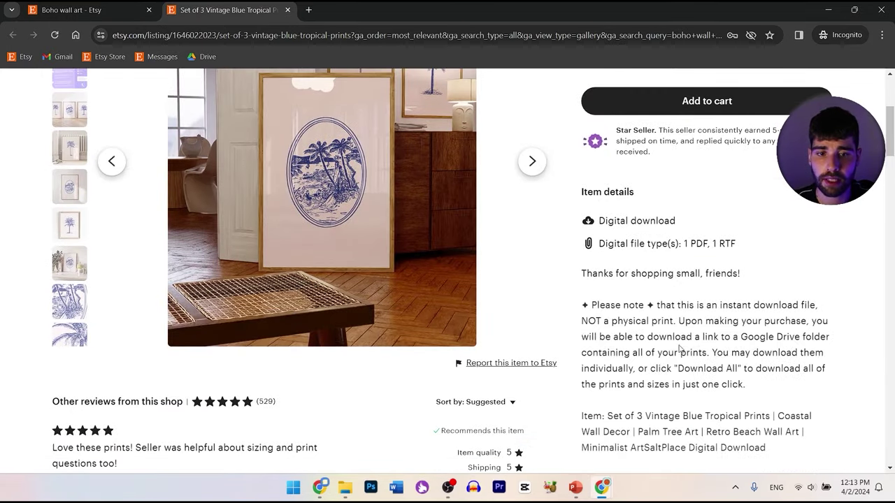
pyautogui.scroll(-1, 603, 190)
pyautogui.moveTo(597, 187); pyautogui.dragTo(731, 186)
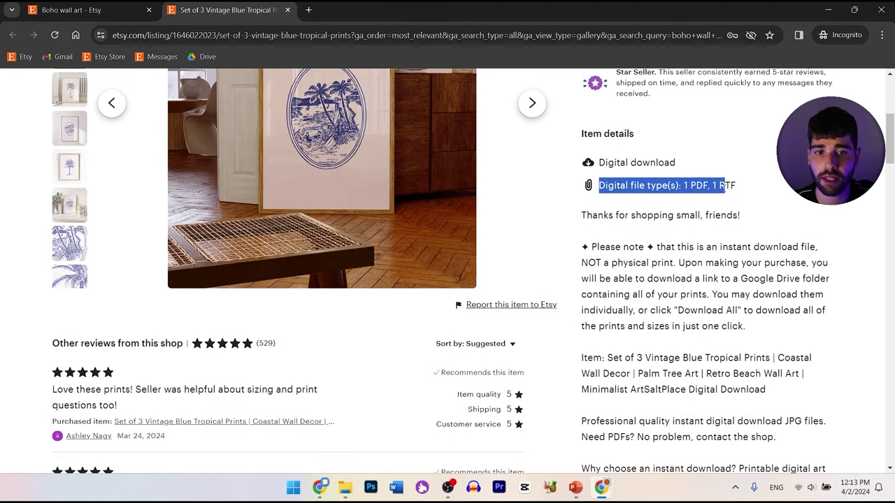
pyautogui.doubleClick(697, 186)
pyautogui.doubleClick(697, 185)
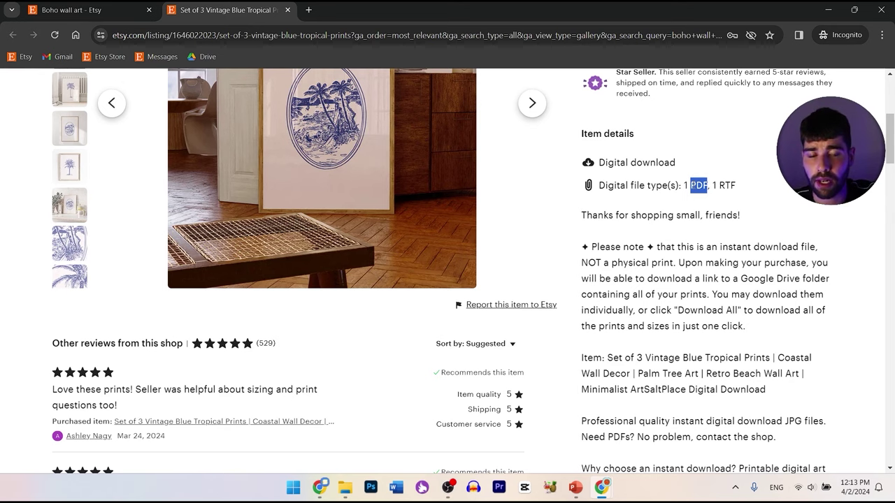
pyautogui.scroll(-10, 769, 214)
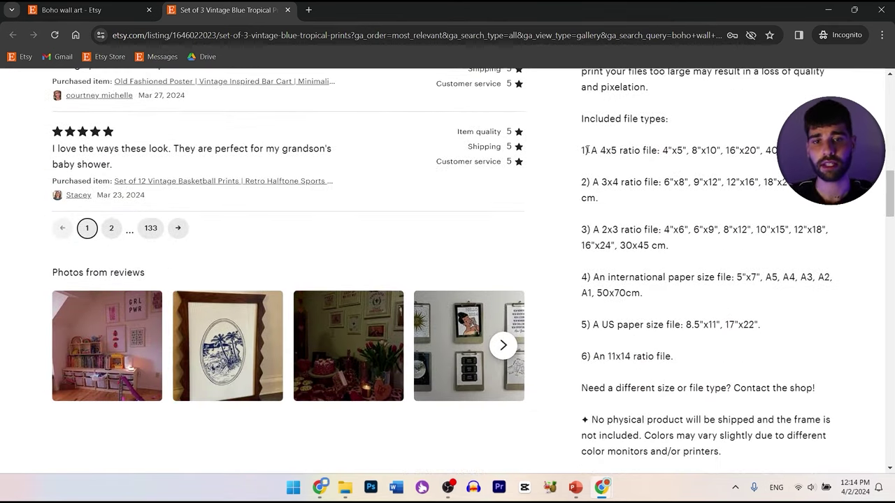
pyautogui.moveTo(601, 148); pyautogui.dragTo(667, 161)
pyautogui.moveTo(607, 182); pyautogui.dragTo(653, 181)
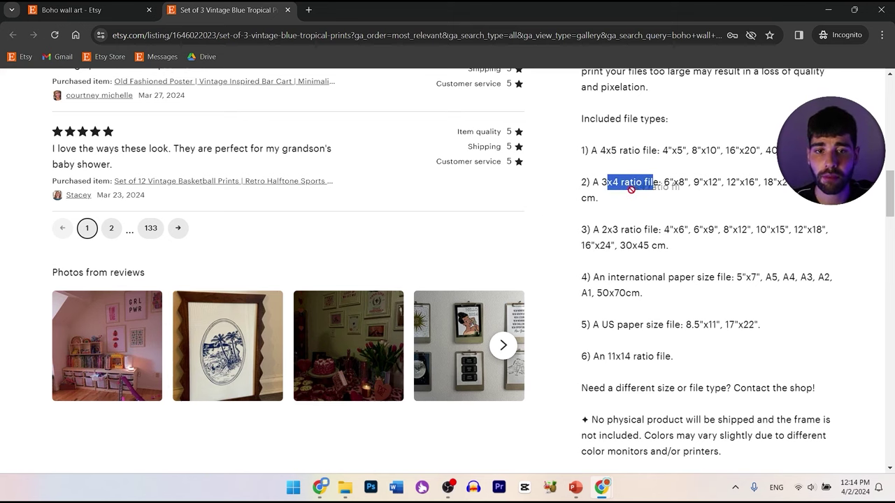
pyautogui.click(639, 213)
pyautogui.moveTo(602, 231); pyautogui.dragTo(644, 231)
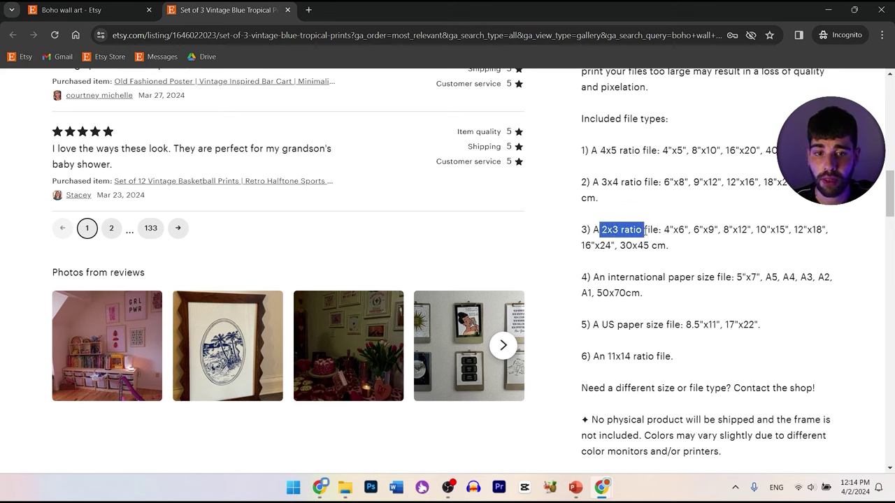
pyautogui.moveTo(737, 277); pyautogui.dragTo(647, 293)
pyautogui.moveTo(602, 324); pyautogui.dragTo(580, 148)
pyautogui.click(579, 151)
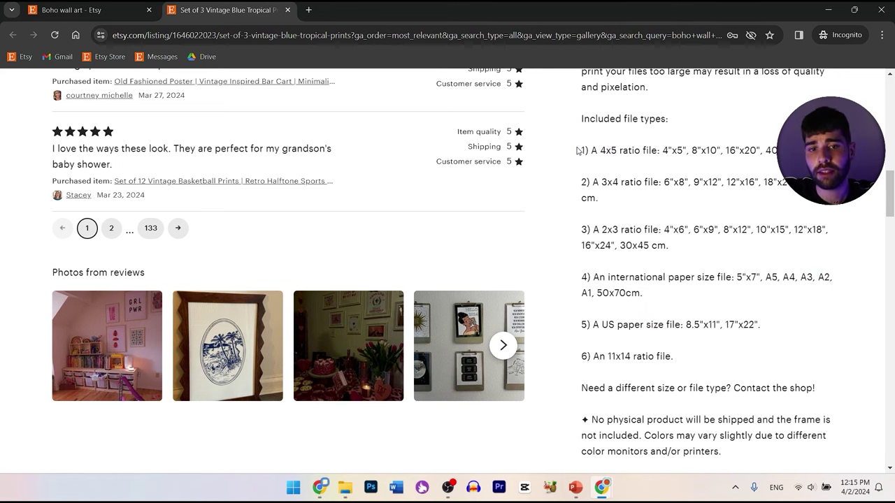
pyautogui.moveTo(600, 198); pyautogui.dragTo(720, 468)
pyautogui.moveTo(686, 361); pyautogui.dragTo(581, 150)
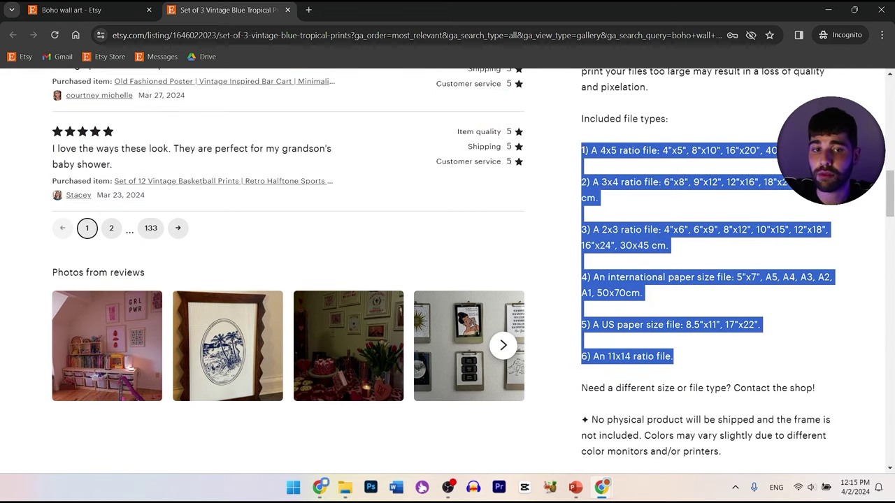
pyautogui.click(717, 366)
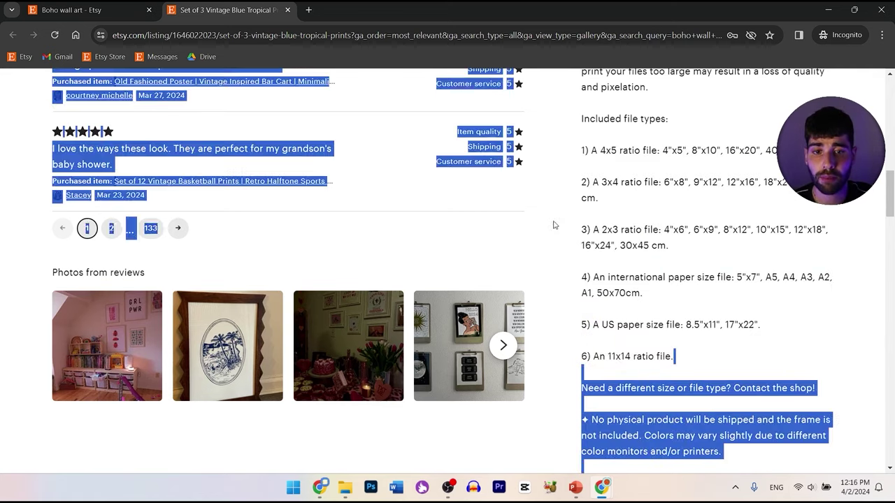
pyautogui.moveTo(716, 366); pyautogui.dragTo(555, 224)
pyautogui.moveTo(581, 151); pyautogui.dragTo(615, 165)
pyautogui.click(615, 166)
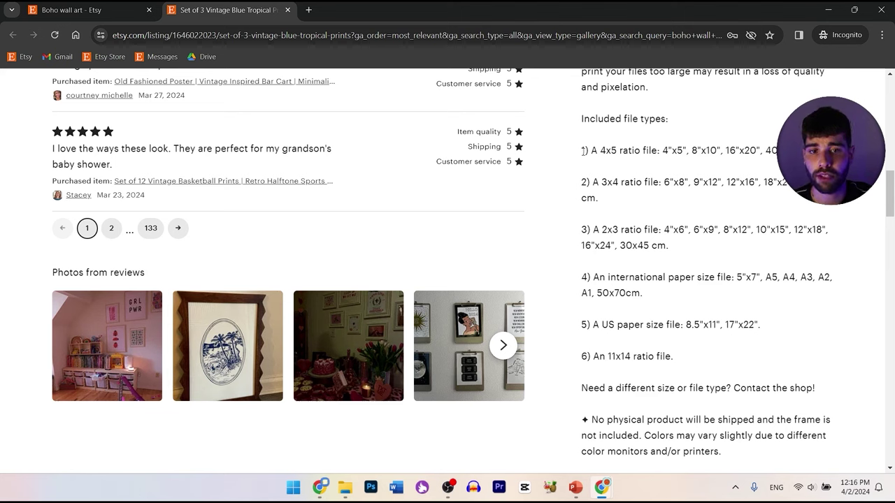
pyautogui.moveTo(582, 151); pyautogui.dragTo(696, 378)
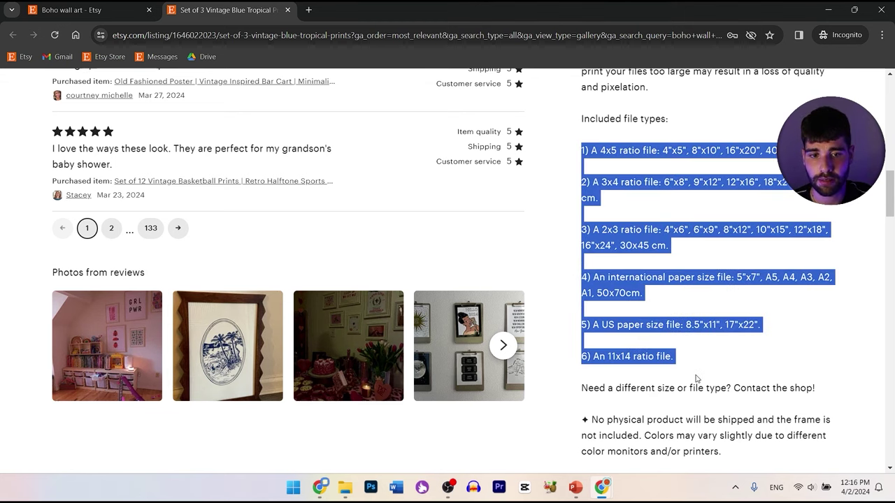
pyautogui.click(579, 155)
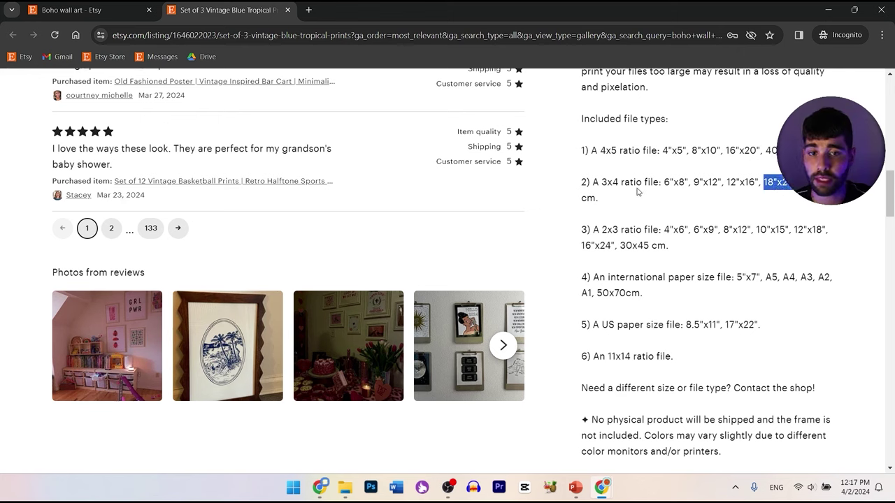
pyautogui.moveTo(760, 183); pyautogui.dragTo(660, 185)
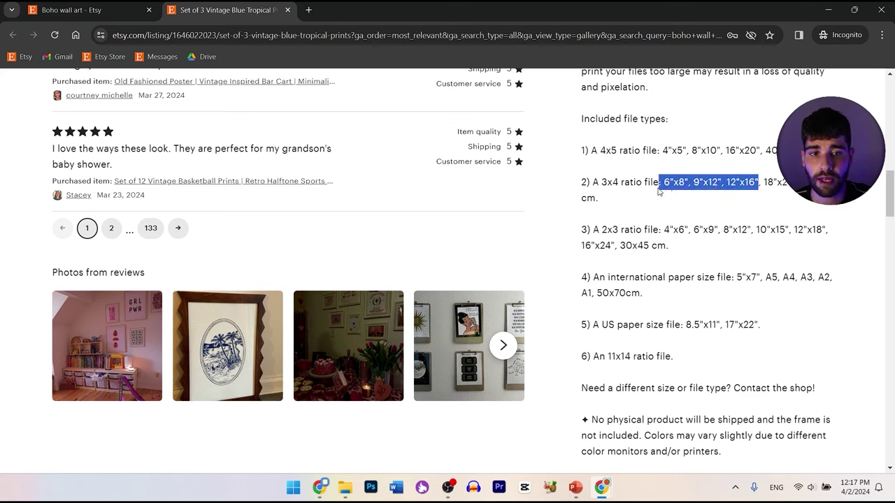
pyautogui.click(692, 236)
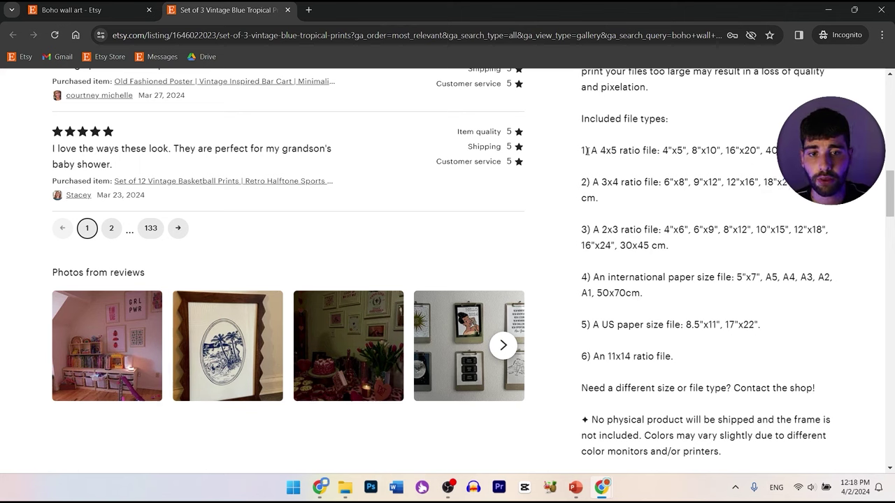
pyautogui.moveTo(588, 150)
pyautogui.mouseDown()
pyautogui.moveTo(637, 175)
pyautogui.moveTo(715, 297)
pyautogui.moveTo(706, 359)
pyautogui.moveTo(645, 324)
pyautogui.moveTo(566, 150)
pyautogui.moveTo(583, 147)
pyautogui.mouseUp()
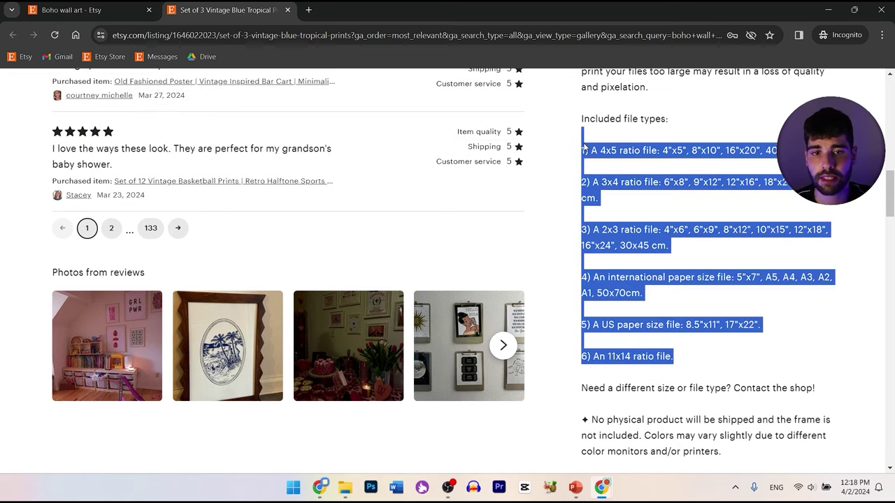
pyautogui.click(718, 168)
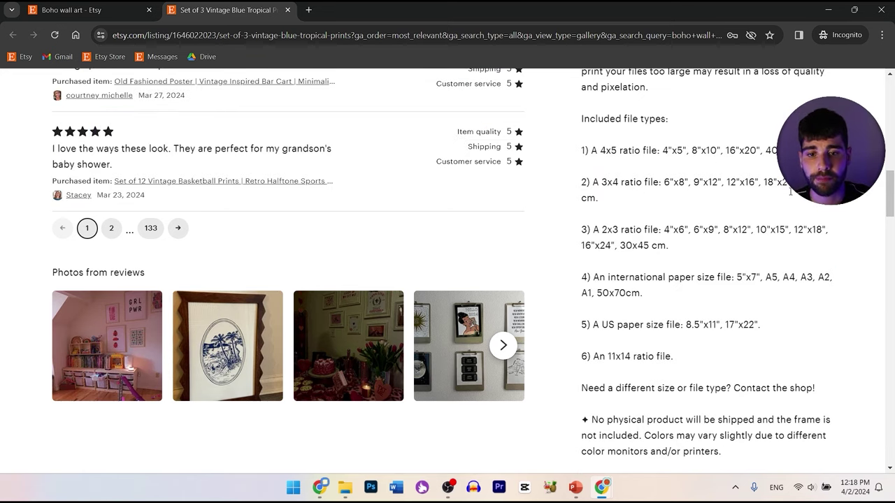
pyautogui.moveTo(890, 199); pyautogui.dragTo(889, 98)
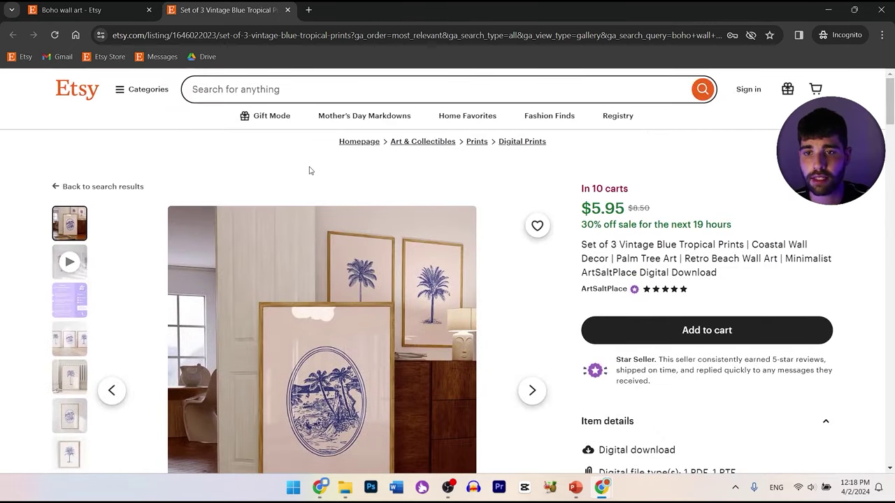
# - Search Etsy for 'templates' and scroll through the 1,000+ results
pyautogui.click(210, 90)
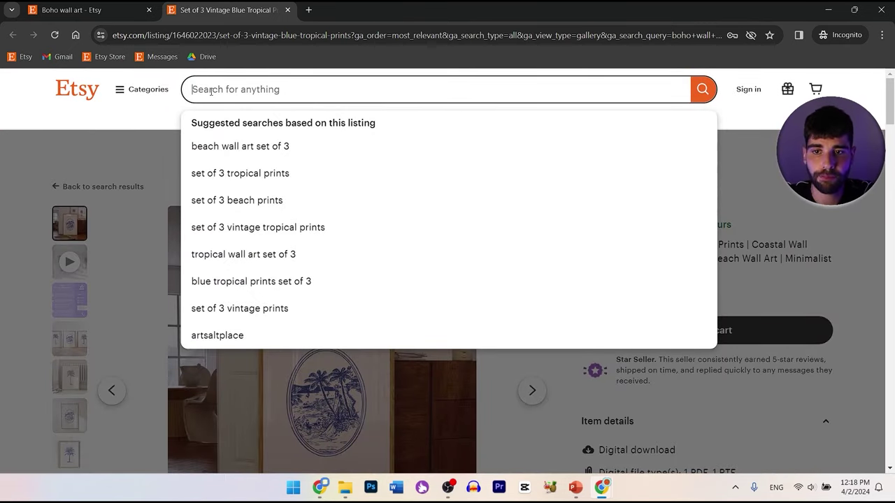
pyautogui.write('tm')
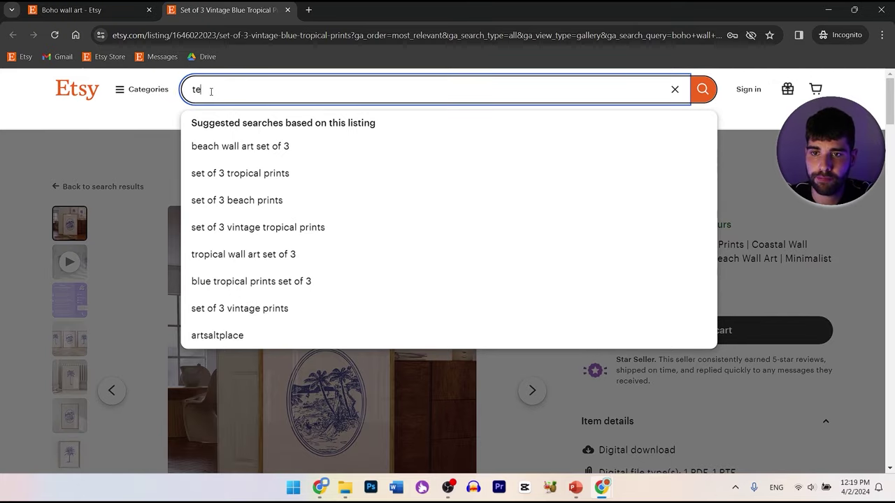
pyautogui.write('mplates')
pyautogui.press('Return')
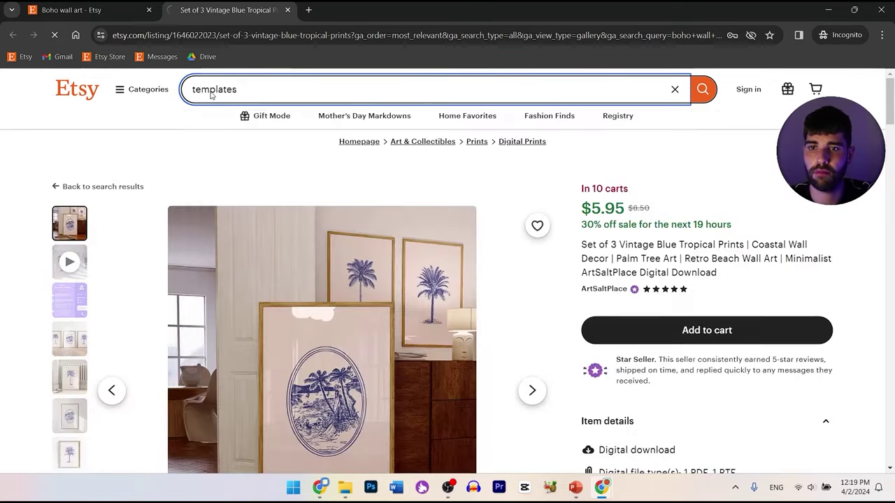
pyautogui.scroll(-10, 5, 251)
pyautogui.scroll(-10, 6, 250)
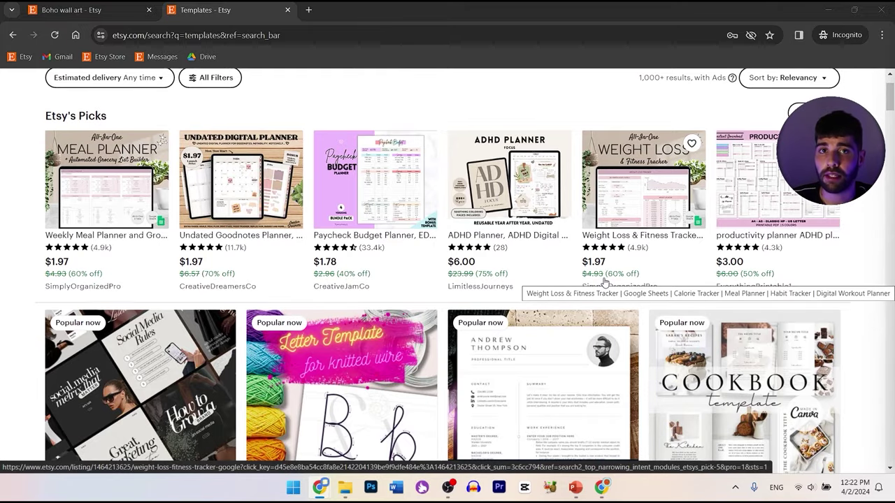
pyautogui.scroll(-5, 605, 282)
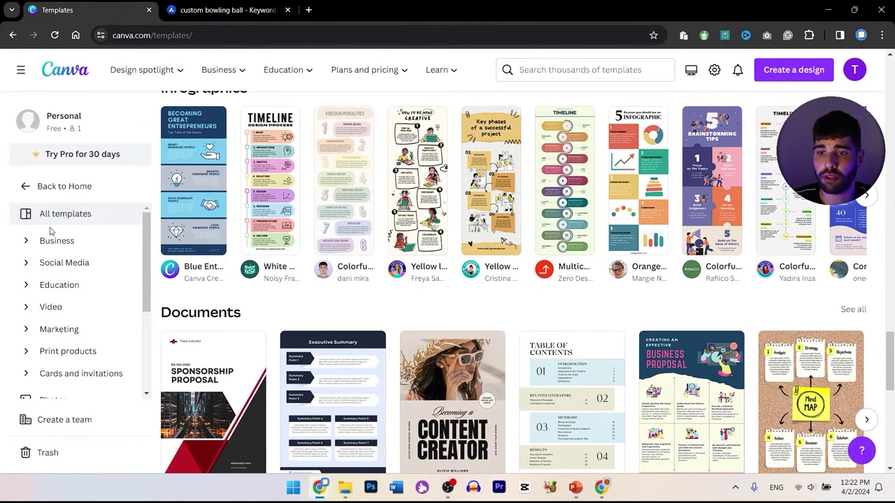
# - Browse the Instagram Posts templates and preview Neutral & Minimal Thank You
pyautogui.moveTo(150, 301); pyautogui.dragTo(149, 364)
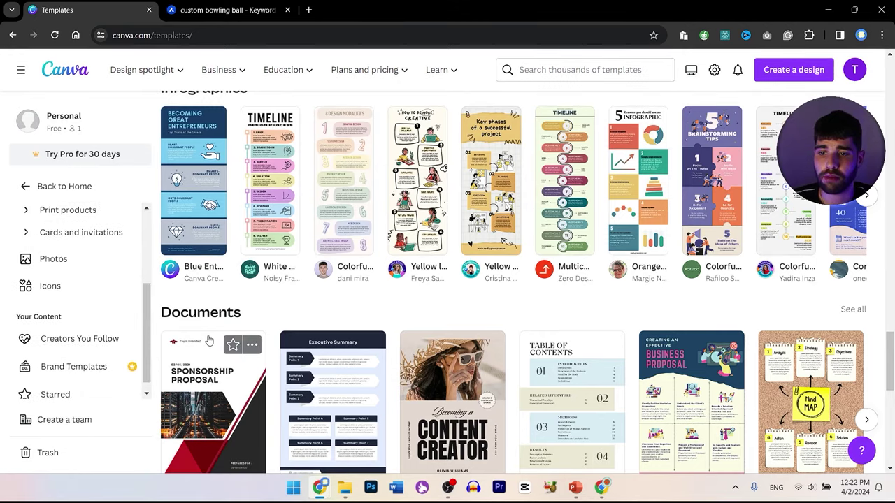
pyautogui.scroll(-5, 206, 347)
pyautogui.moveTo(890, 430); pyautogui.dragTo(887, 209)
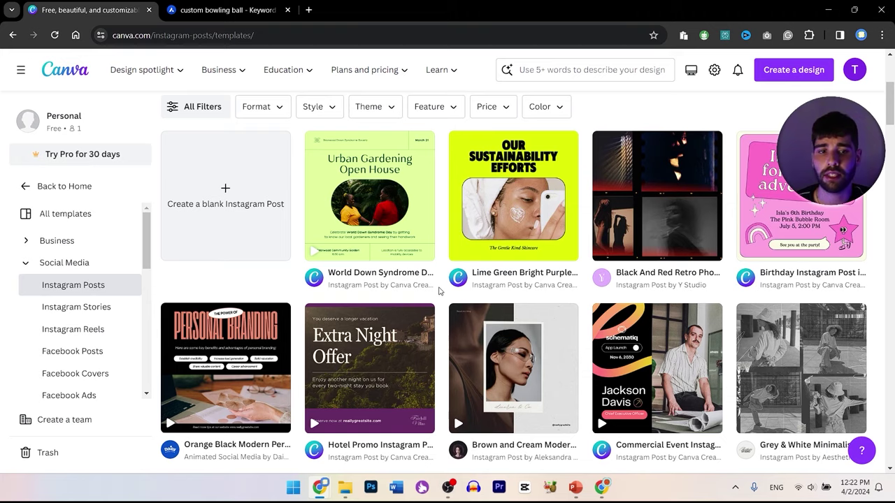
pyautogui.scroll(-4, 608, 293)
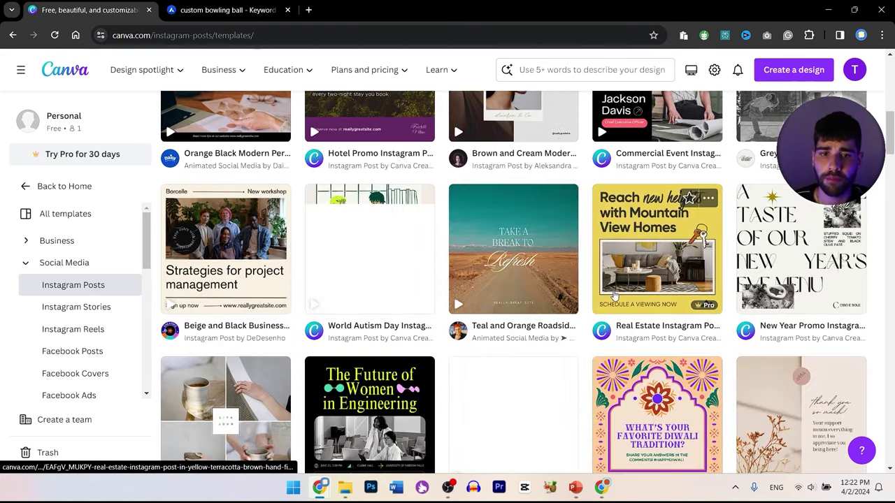
pyautogui.scroll(-2, 614, 300)
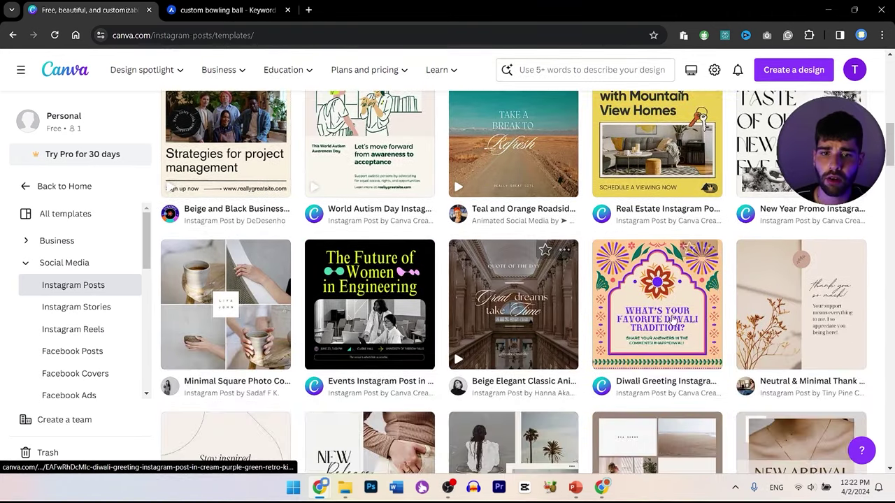
pyautogui.click(788, 316)
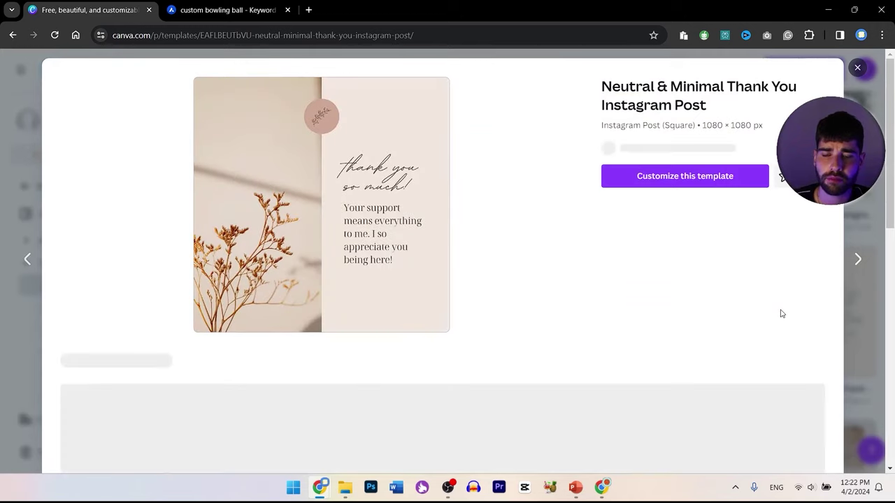
# - Customize the template and drag the support message to the card's top right
pyautogui.click(676, 194)
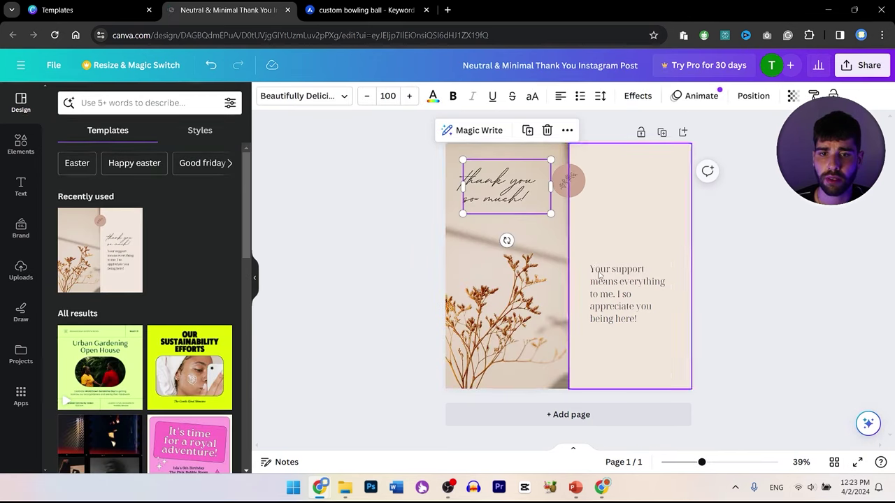
pyautogui.moveTo(619, 290); pyautogui.dragTo(621, 179)
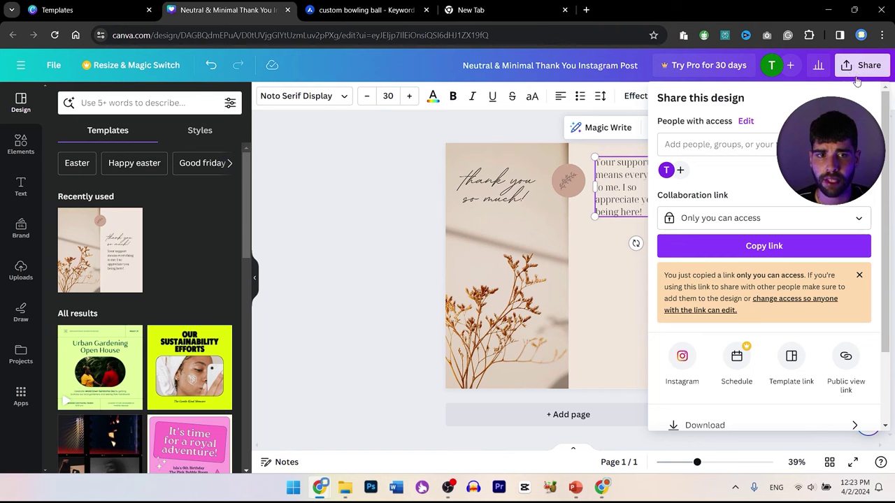
# - Copy the thank-you design's link and open it in the empty new browser tab
pyautogui.click(769, 249)
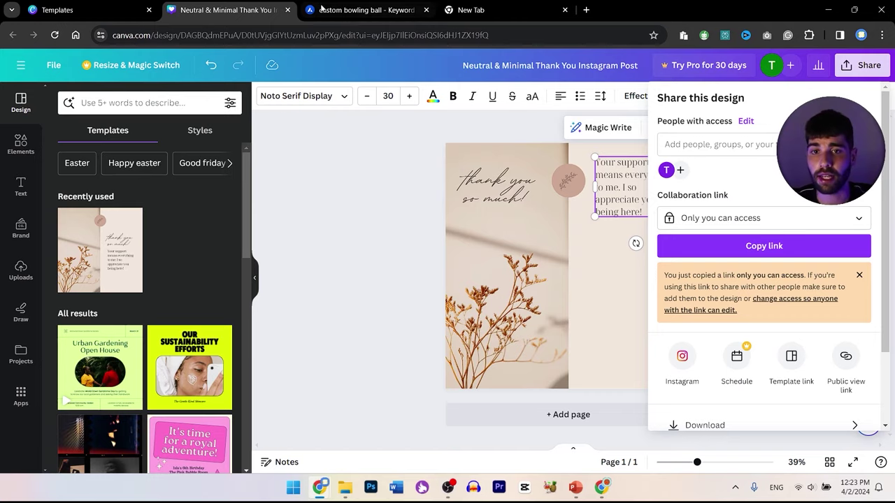
pyautogui.click(483, 10)
pyautogui.hotkey('ctrl', 'v')
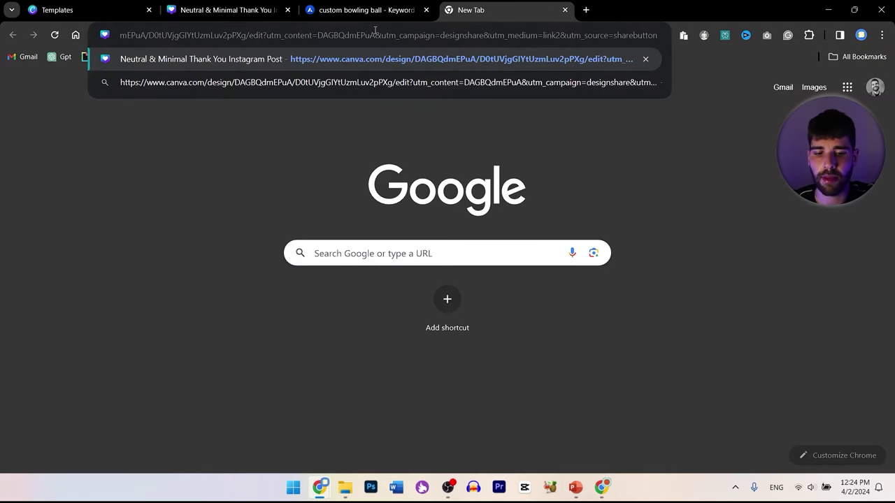
pyautogui.press('Return')
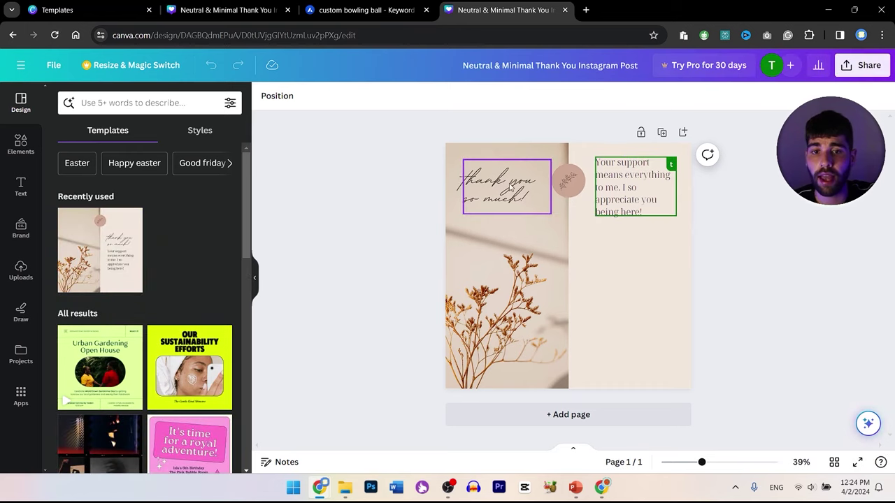
# - Drag the 'Thank you so much!' heading to the lower right and type the recipient's name over it
pyautogui.moveTo(511, 186); pyautogui.dragTo(628, 300)
pyautogui.doubleClick(630, 305)
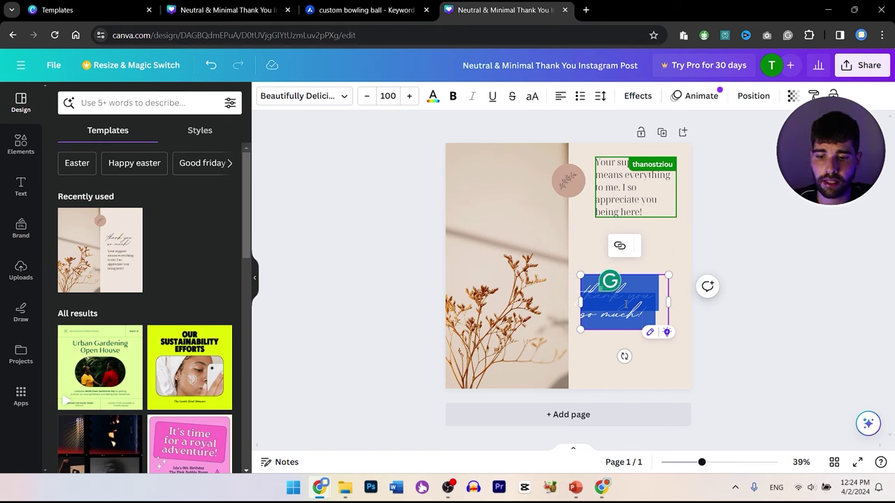
pyautogui.write('Thanos')
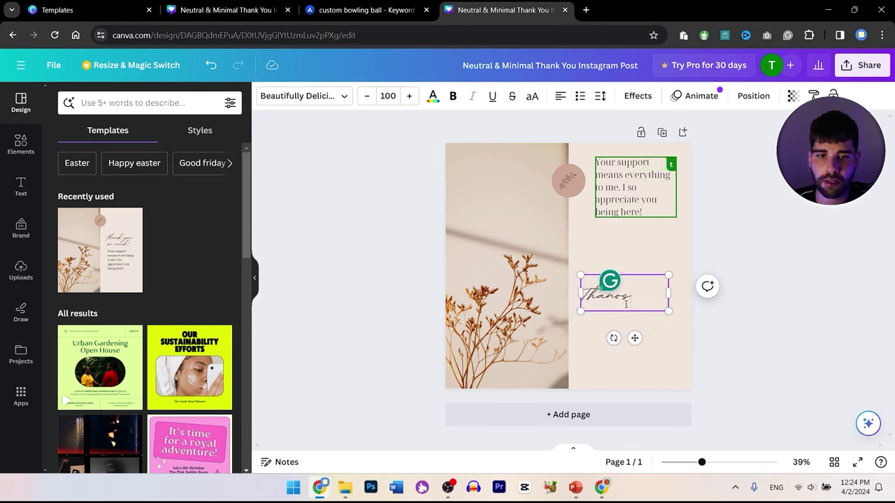
# - Download the personalized thank-you card from the Share menu as a PNG
pyautogui.click(679, 320)
pyautogui.click(862, 65)
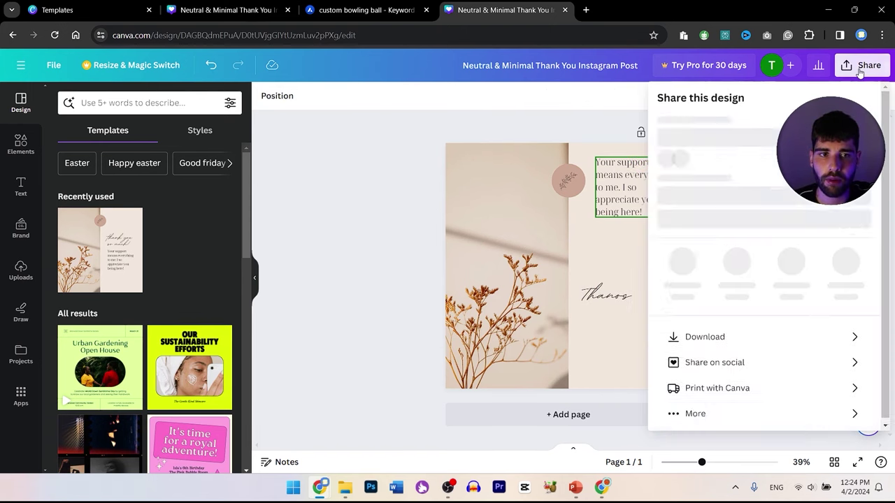
pyautogui.scroll(-1, 769, 342)
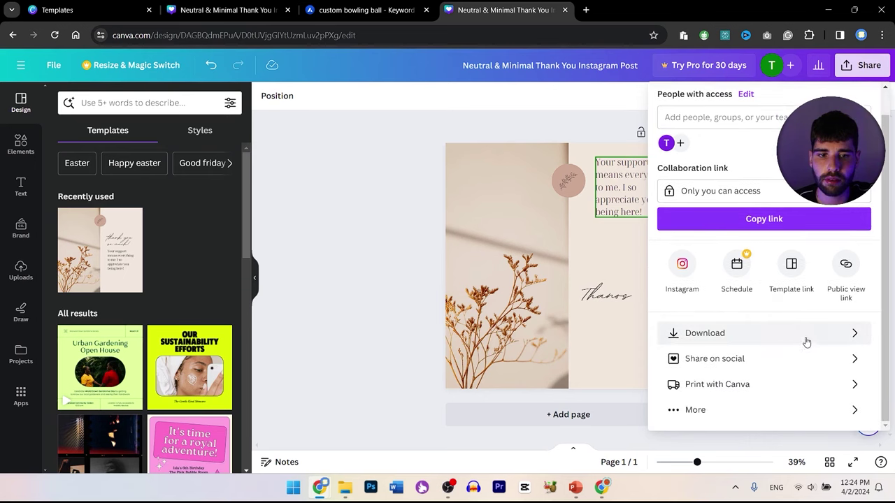
pyautogui.click(807, 337)
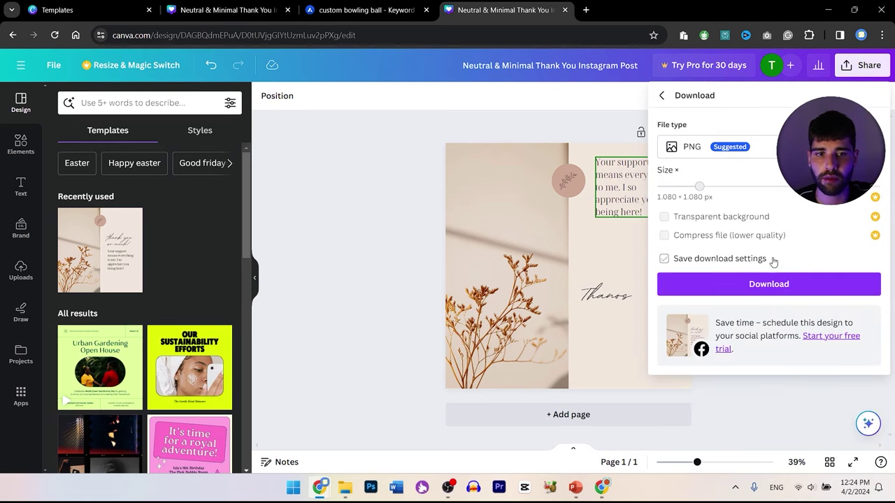
pyautogui.click(431, 177)
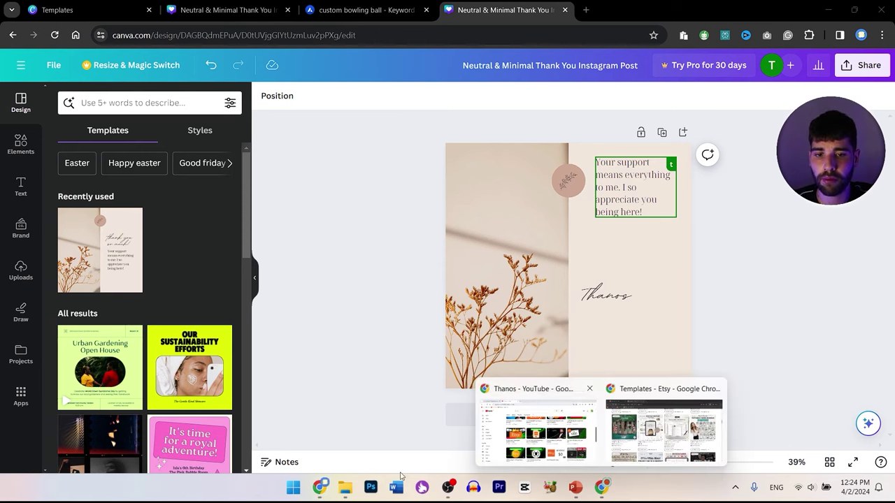
# - Back in the Etsy window, search for 'birthday cards'
pyautogui.click(665, 426)
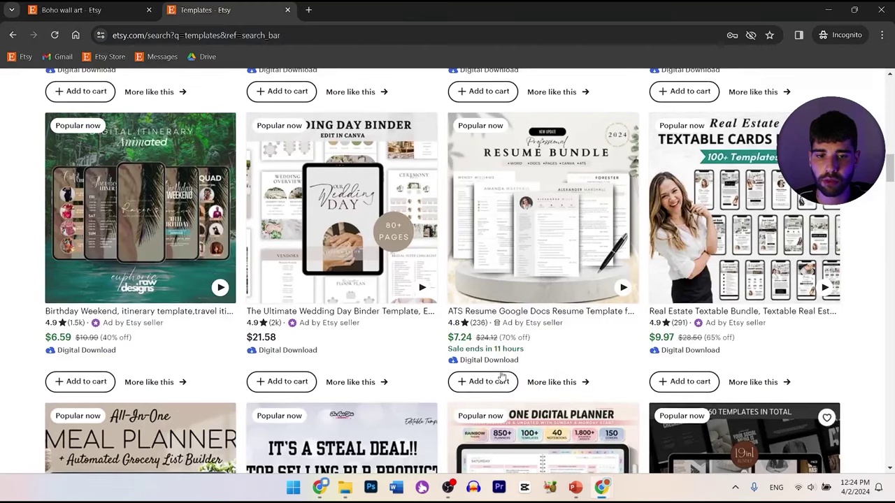
pyautogui.scroll(15, 865, 222)
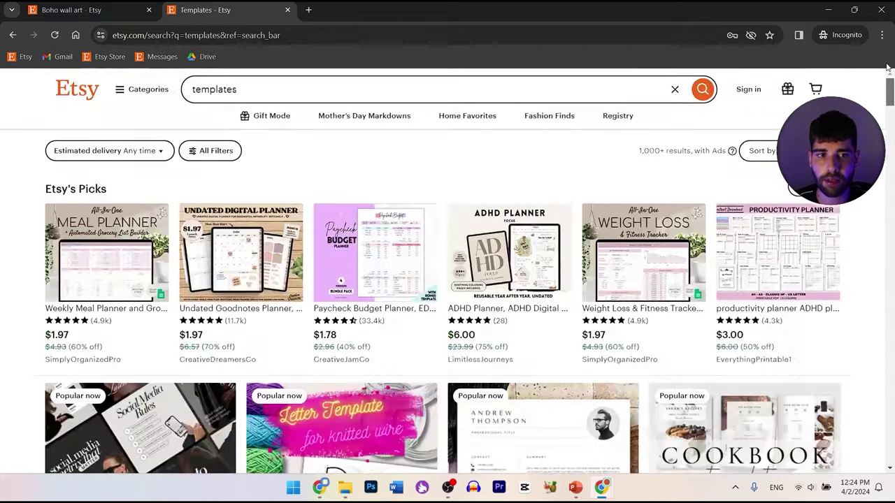
pyautogui.click(280, 88)
pyautogui.write('birthd')
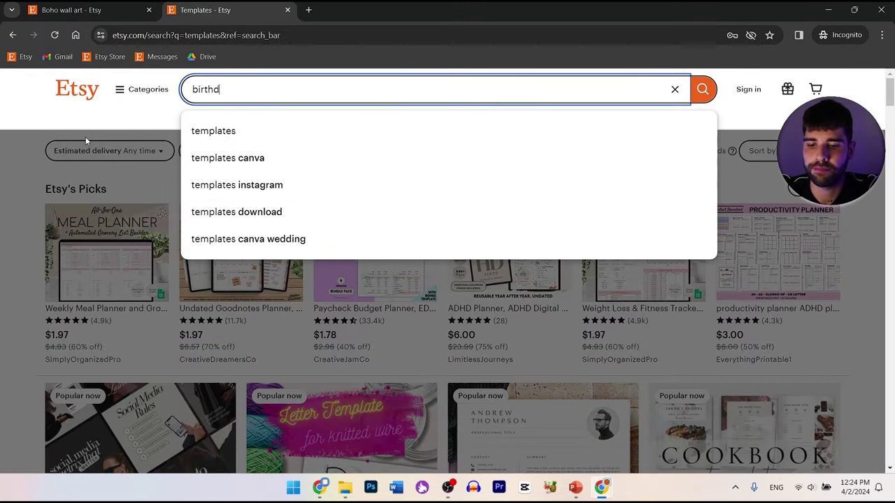
pyautogui.write('ay cards')
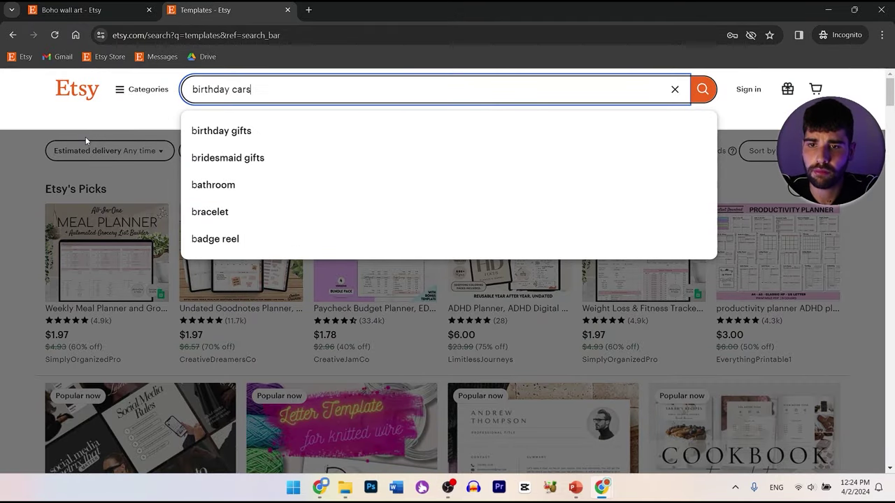
pyautogui.press('Return')
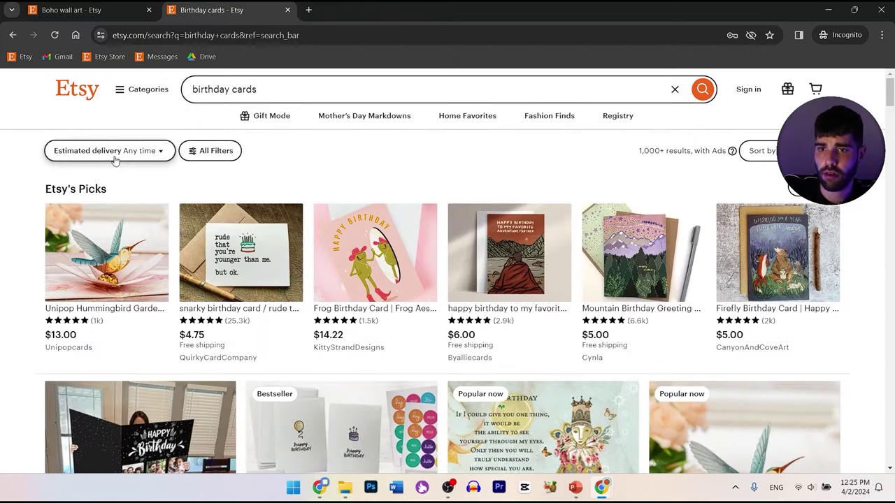
# - Filter the birthday card results to Digital downloads and browse the matching listings
pyautogui.click(114, 153)
pyautogui.click(223, 151)
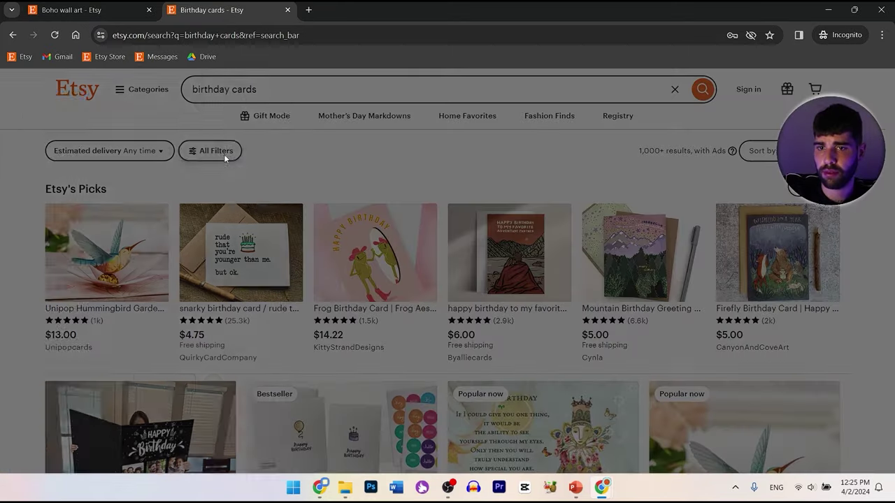
pyautogui.scroll(-3, 51, 217)
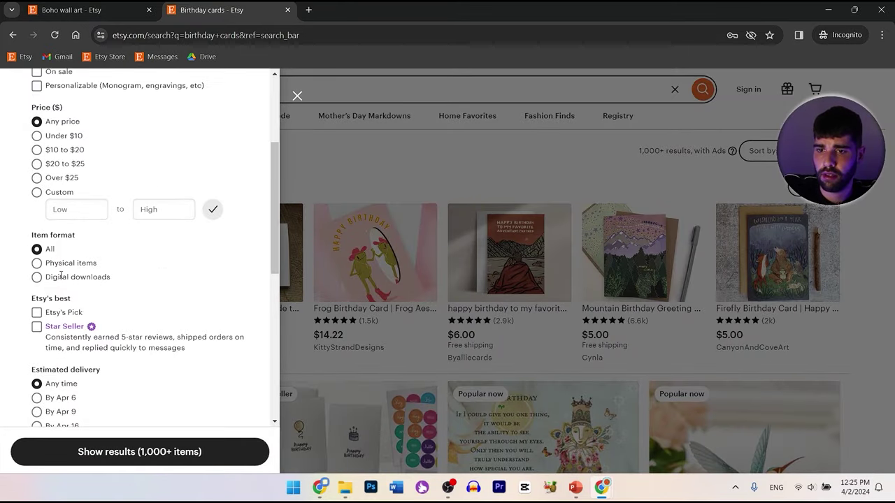
pyautogui.click(38, 277)
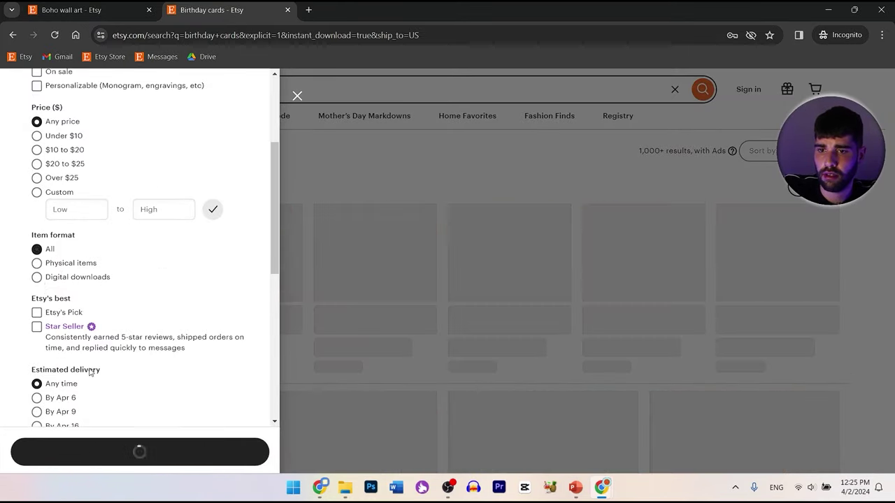
pyautogui.click(140, 452)
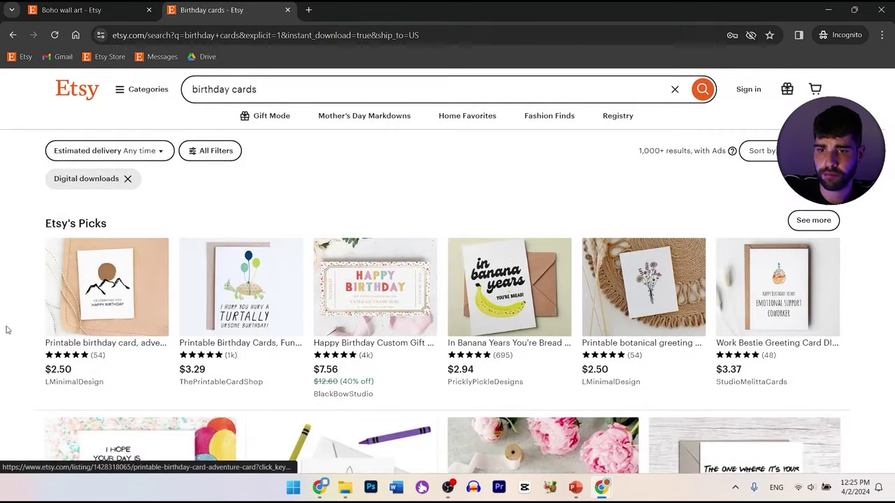
pyautogui.scroll(-8, 7, 330)
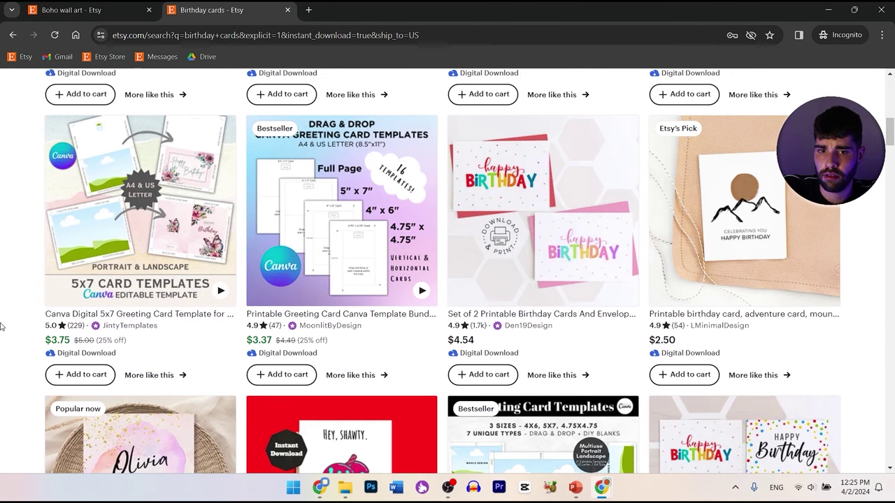
pyautogui.scroll(-4, 2, 326)
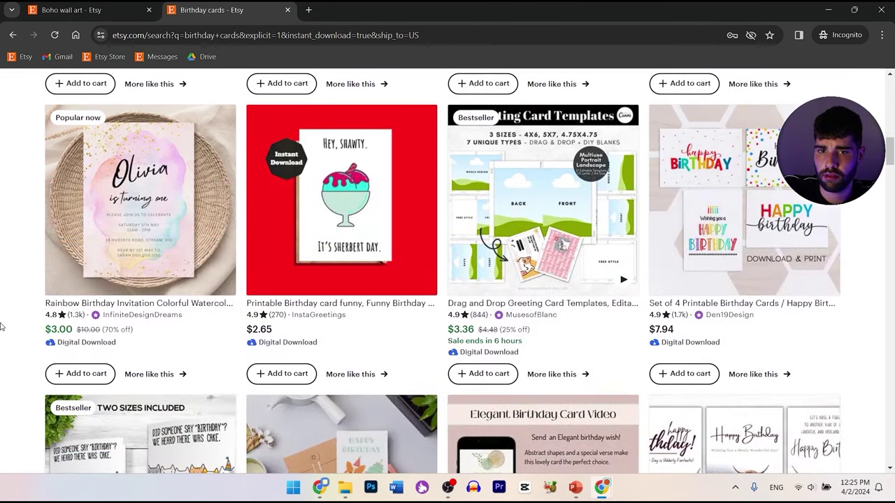
# - Open the funny sherbert birthday card listing and expand its description to check the PDF file type
pyautogui.click(335, 252)
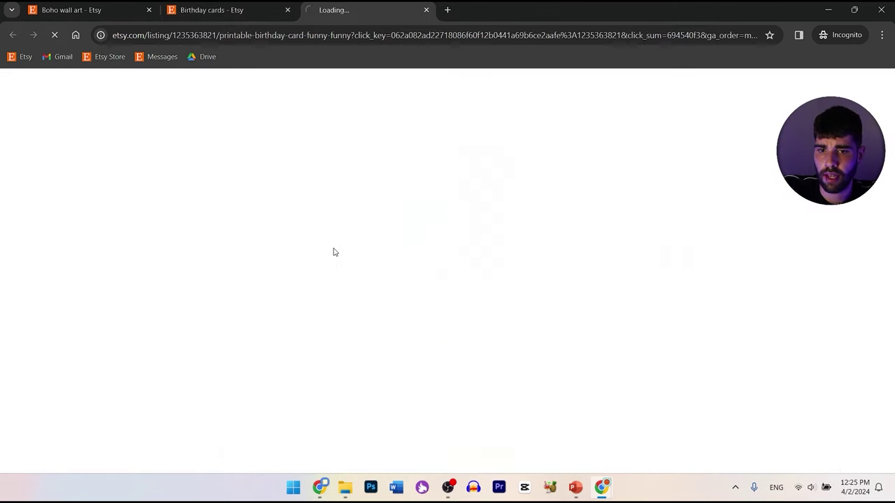
pyautogui.scroll(-3, 633, 294)
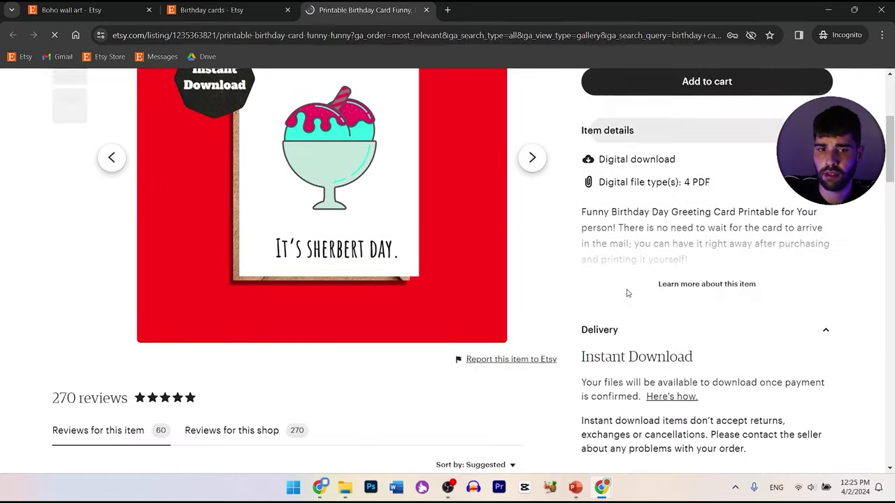
pyautogui.click(688, 284)
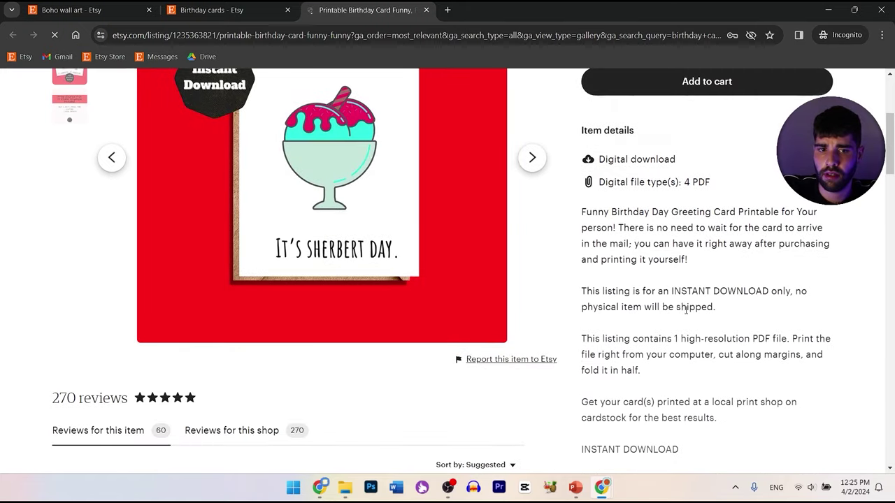
pyautogui.doubleClick(697, 182)
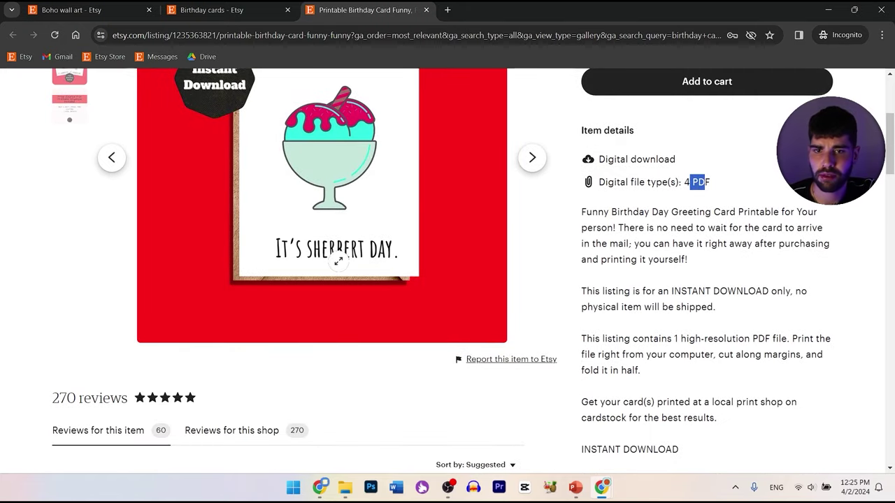
pyautogui.scroll(3, 489, 223)
pyautogui.scroll(-2, 506, 235)
# - Page through the listing images to the 5x7 Inches Once Cut And Folded view
pyautogui.click(532, 216)
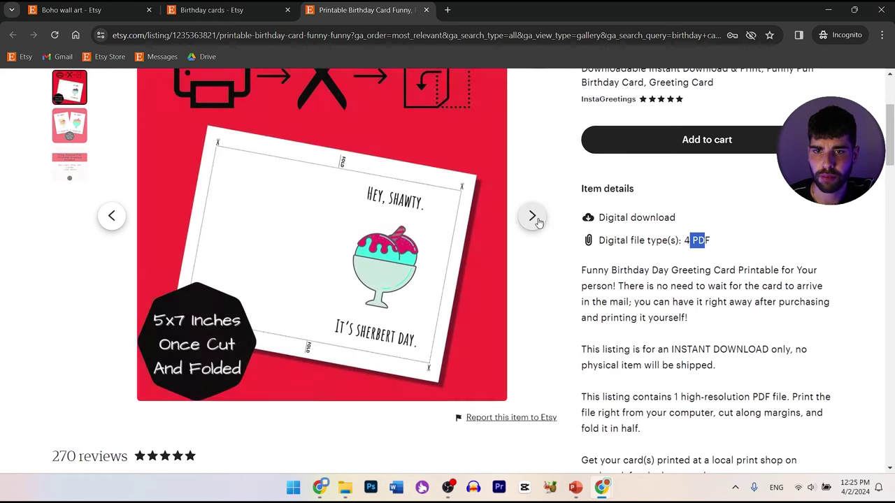
pyautogui.click(74, 138)
pyautogui.click(77, 160)
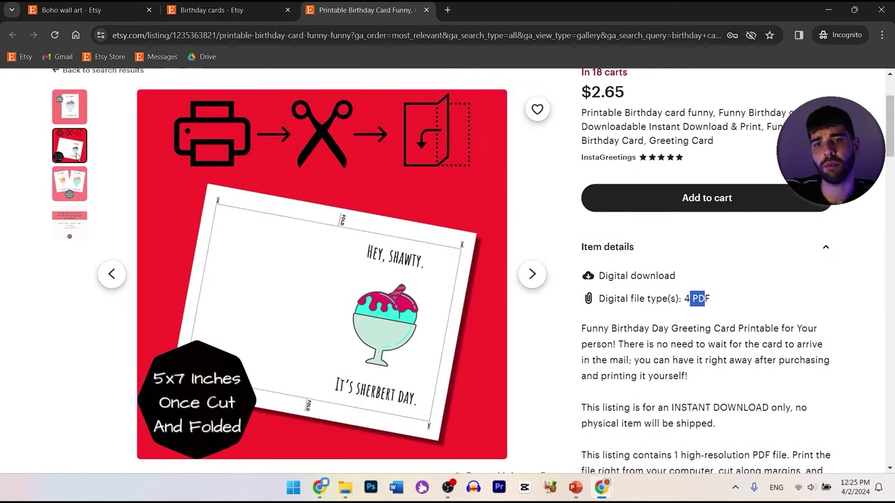
# - Scroll through the listing's reviews, then advance the Creating Products slide to the Printify, Printful etc. bullet
pyautogui.scroll(-4, 723, 315)
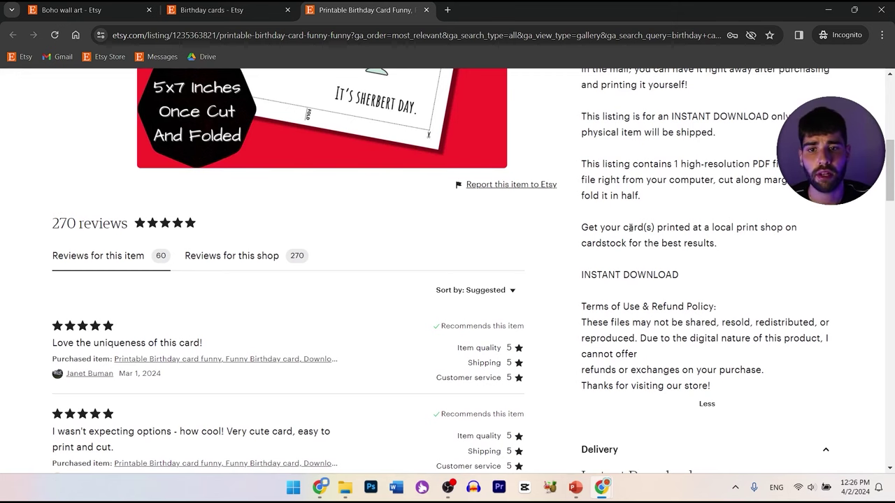
pyautogui.scroll(2, 308, 294)
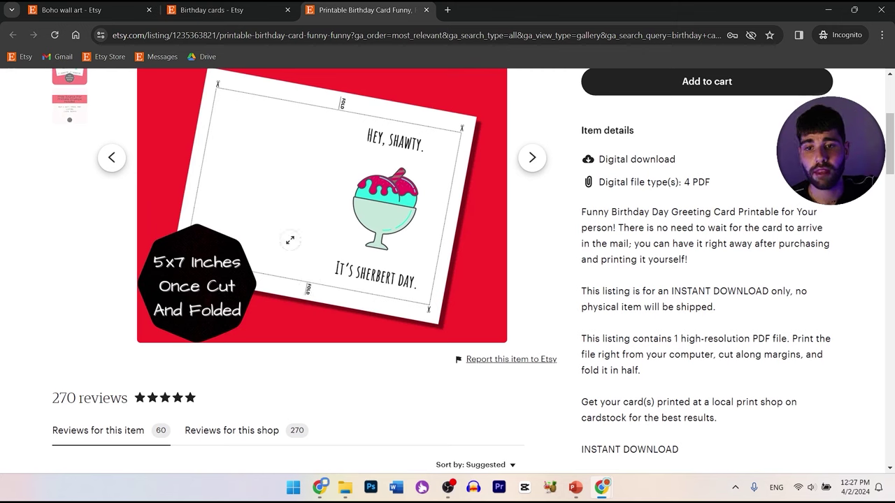
pyautogui.scroll(1, 535, 240)
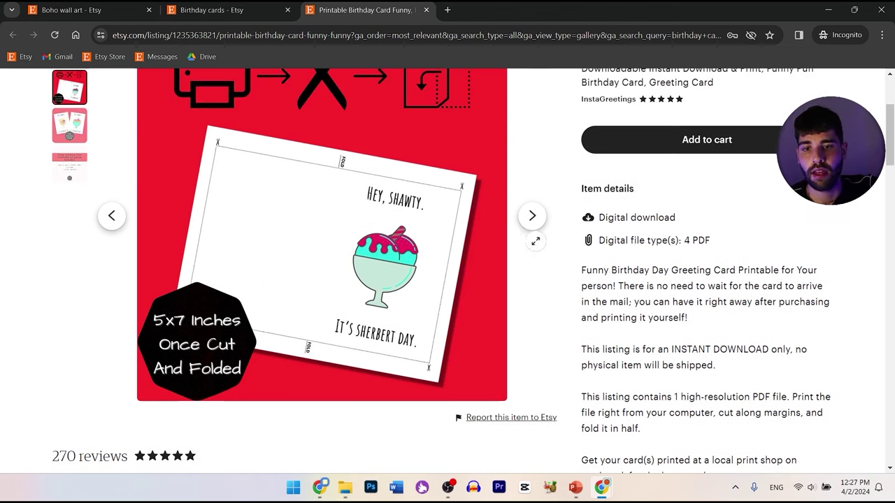
pyautogui.scroll(3, 391, 297)
pyautogui.scroll(-3, 391, 297)
pyautogui.scroll(3, 279, 231)
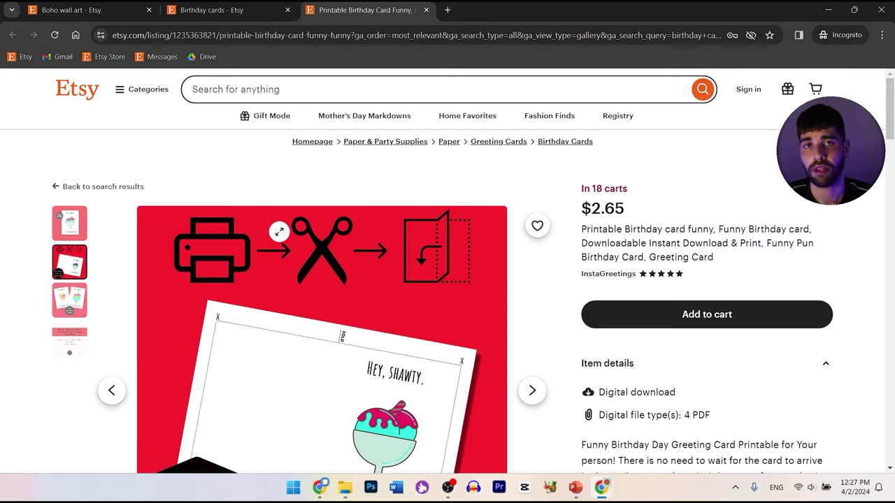
pyautogui.scroll(-4, 278, 231)
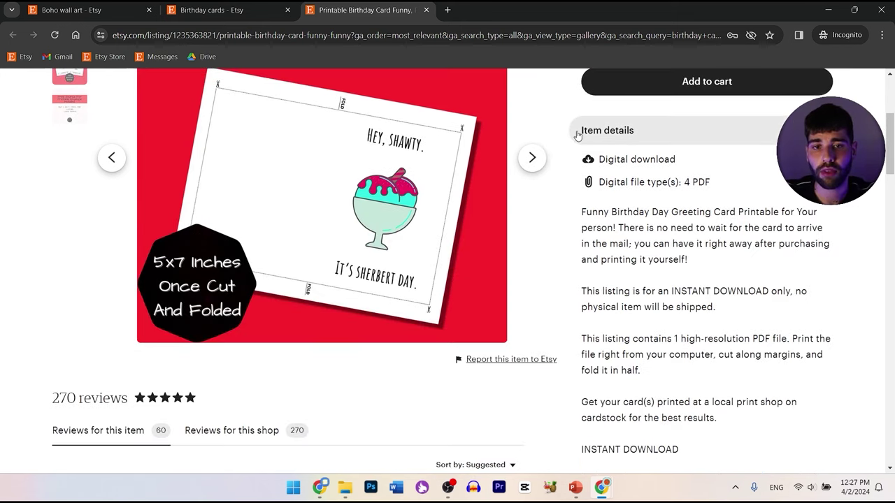
pyautogui.scroll(-3, 570, 150)
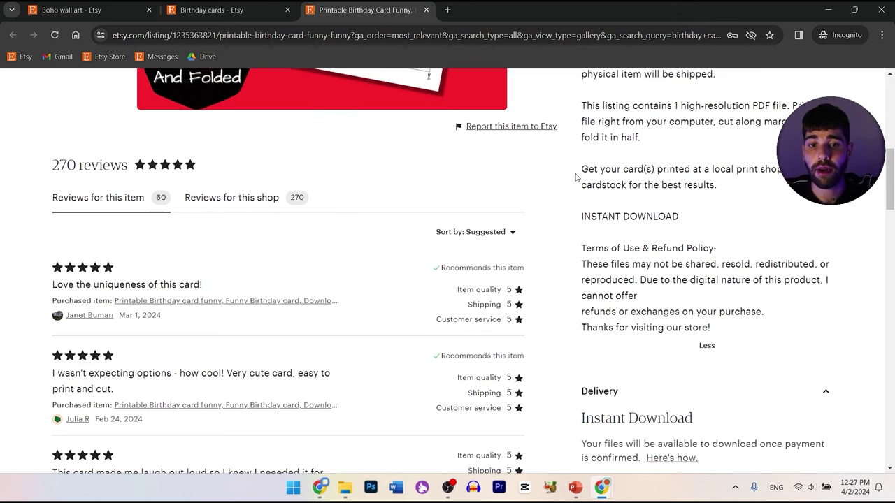
pyautogui.click(575, 487)
pyautogui.press('Right')
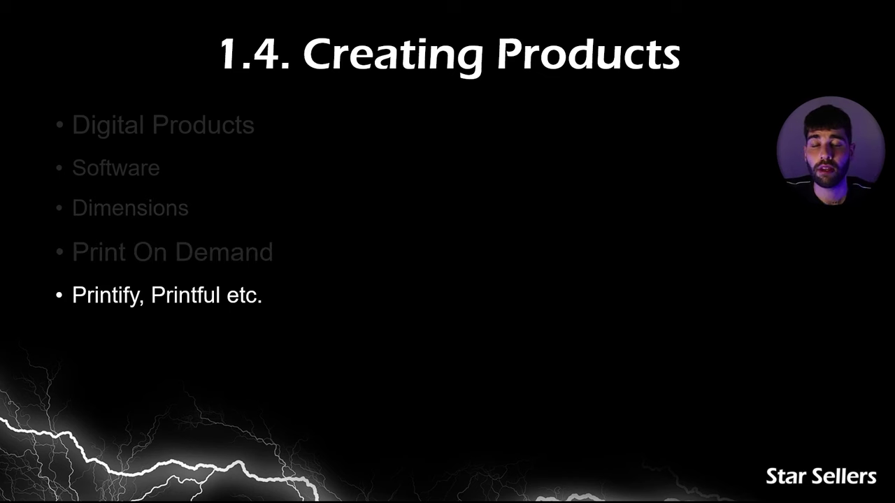
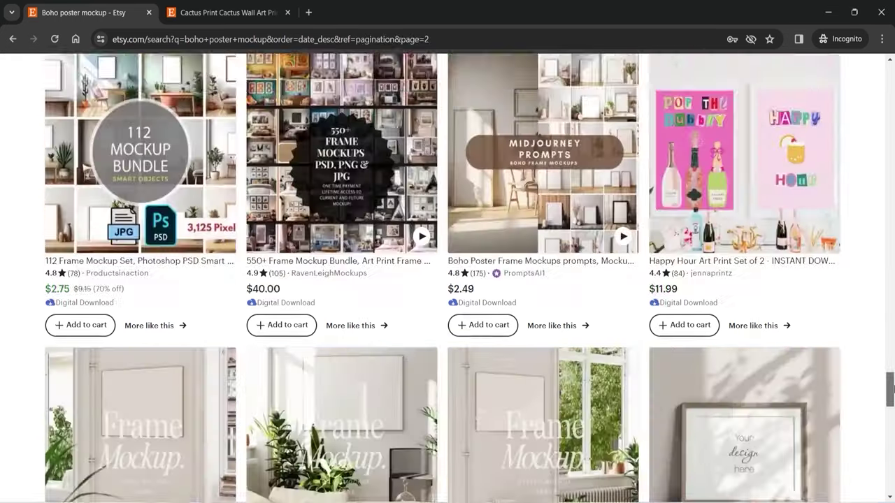
# - Scroll through the Etsy boho poster mockup listings
pyautogui.scroll(-5, 448, 279)
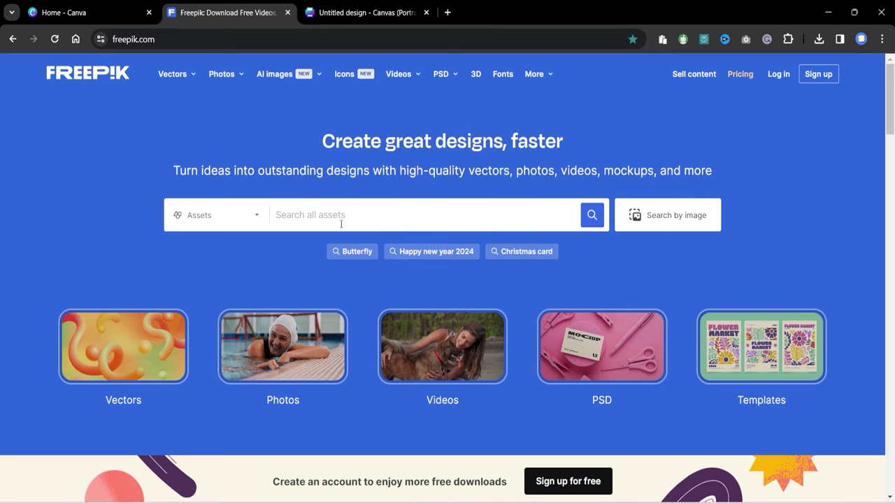
# - Search Freepik for 'poster mockup', filtered to free PSD assets only
pyautogui.write('poster mockup')
pyautogui.click(229, 216)
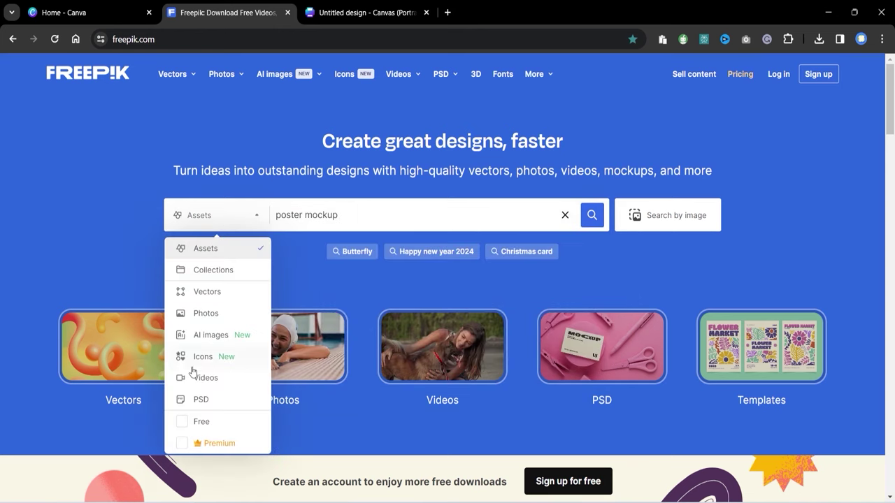
pyautogui.click(182, 422)
pyautogui.click(202, 403)
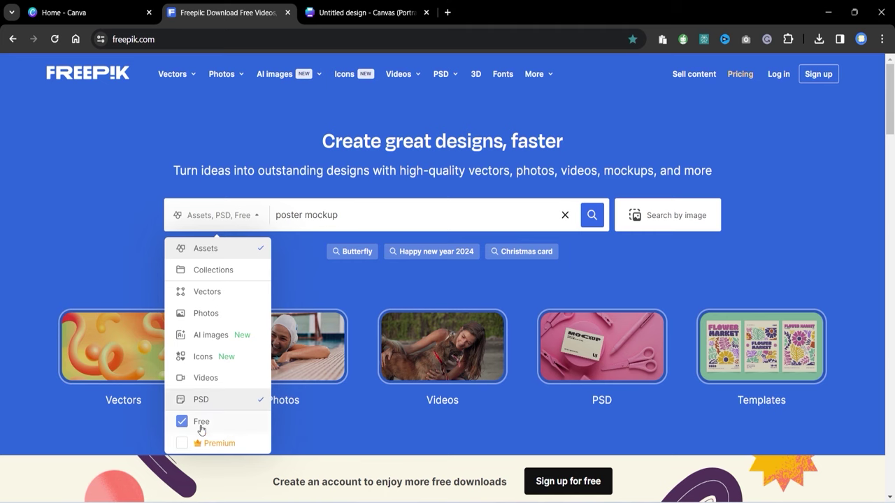
pyautogui.click(592, 216)
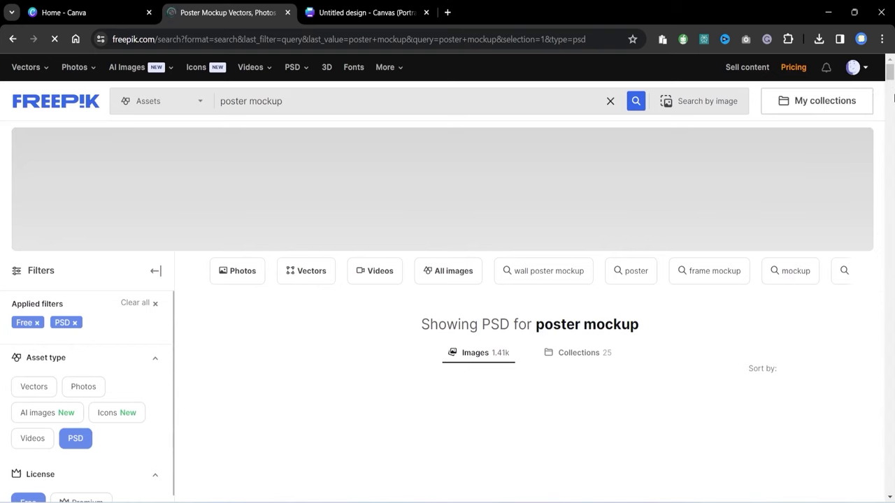
pyautogui.scroll(-3, 893, 98)
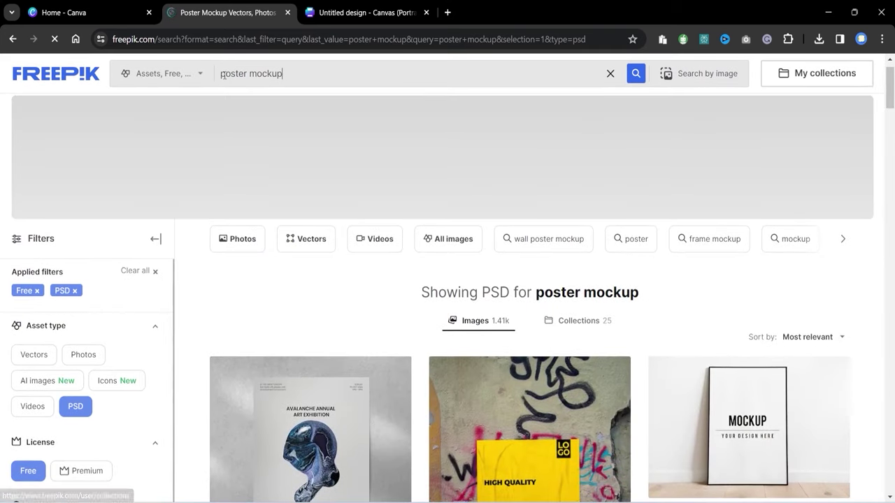
# - Refine the search query to 'boho poster mockup'
pyautogui.write('oo')
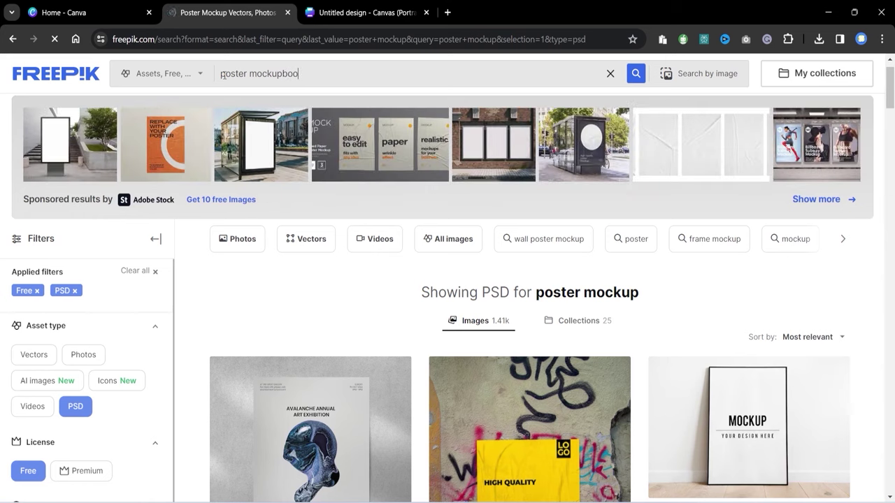
pyautogui.click(225, 77)
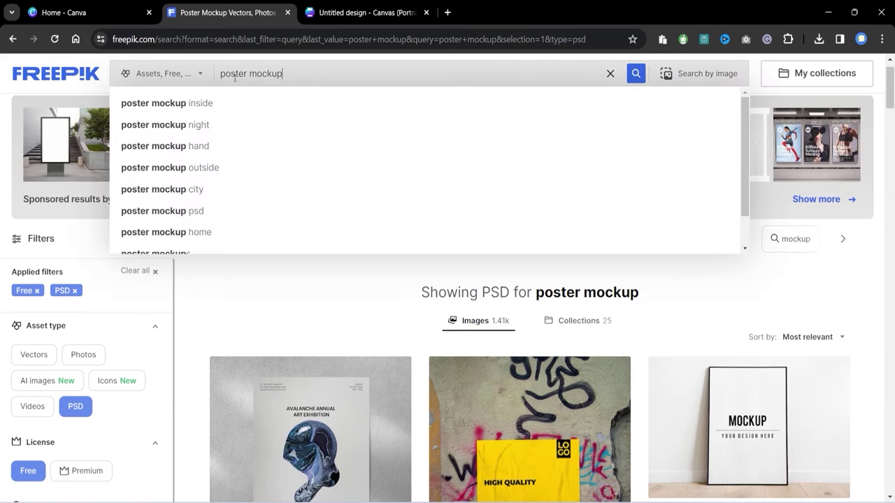
pyautogui.click(222, 76)
pyautogui.write('boho')
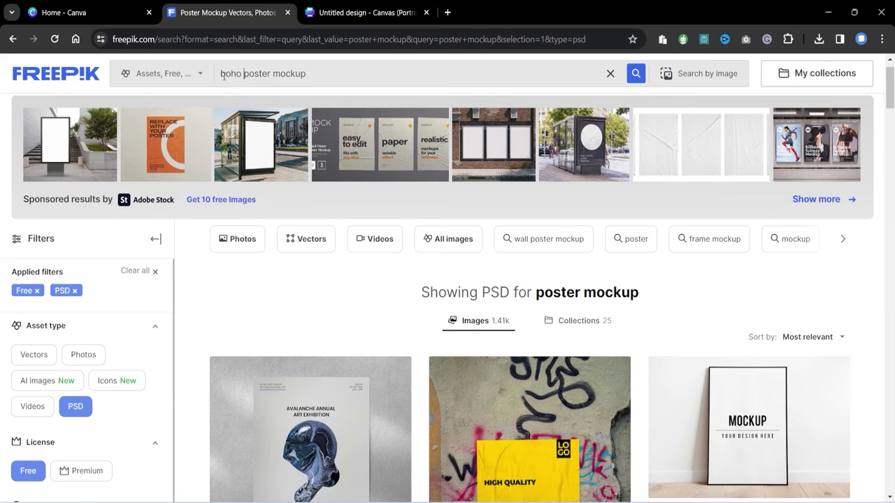
pyautogui.press('Return')
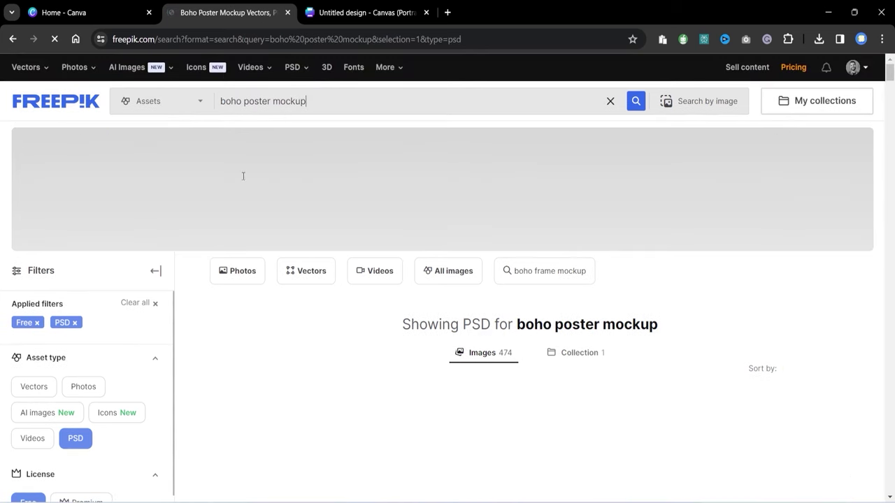
# - Browse the first page of boho poster mockup results and move to page 2
pyautogui.scroll(-4, 259, 259)
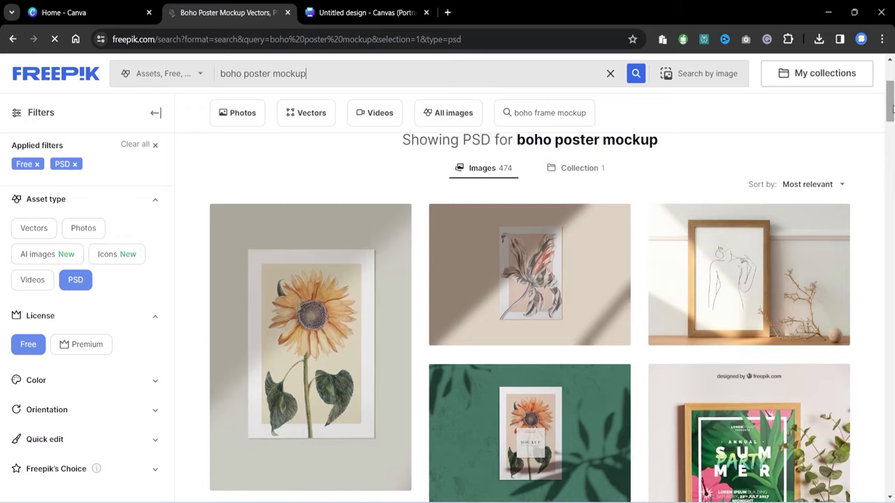
pyautogui.scroll(-4, 889, 126)
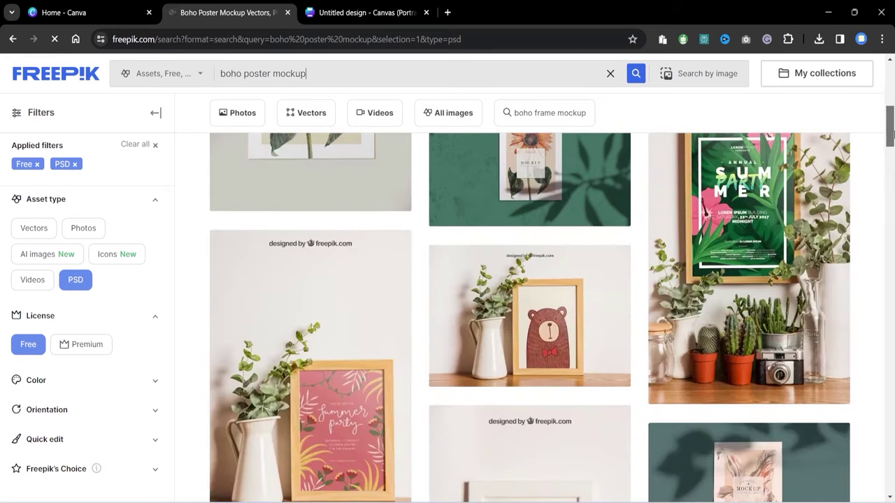
pyautogui.moveTo(889, 130); pyautogui.dragTo(880, 275)
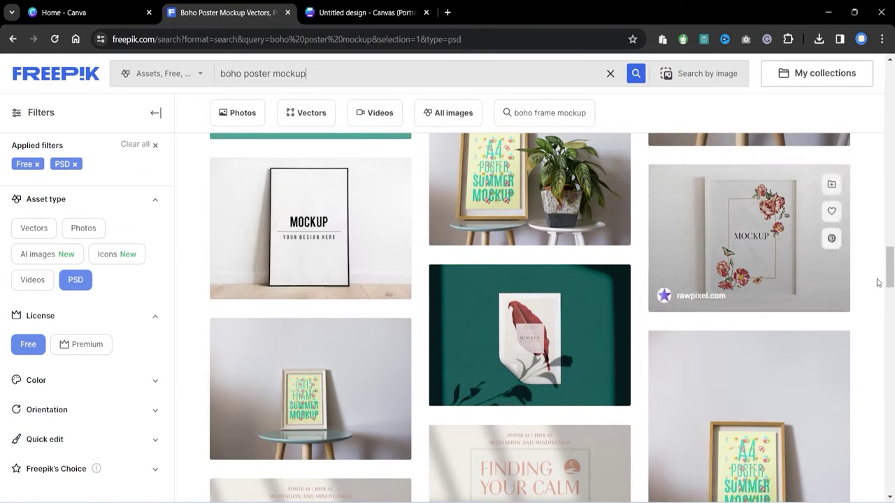
pyautogui.scroll(1, 308, 280)
pyautogui.moveTo(893, 279); pyautogui.dragTo(888, 87)
pyautogui.scroll(-1, 889, 87)
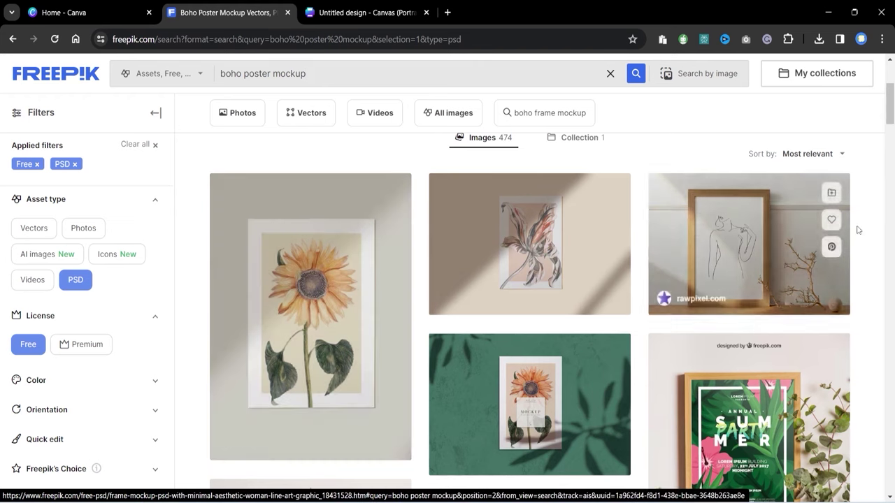
pyautogui.moveTo(889, 105); pyautogui.dragTo(872, 443)
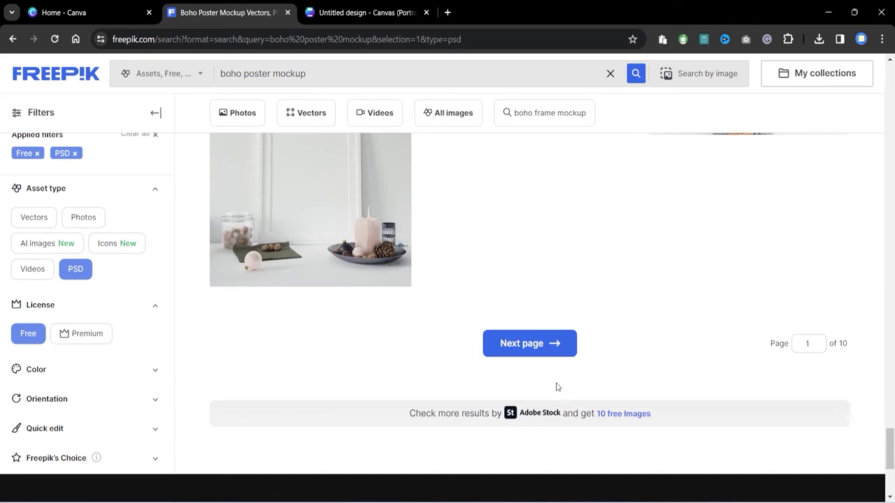
pyautogui.click(559, 344)
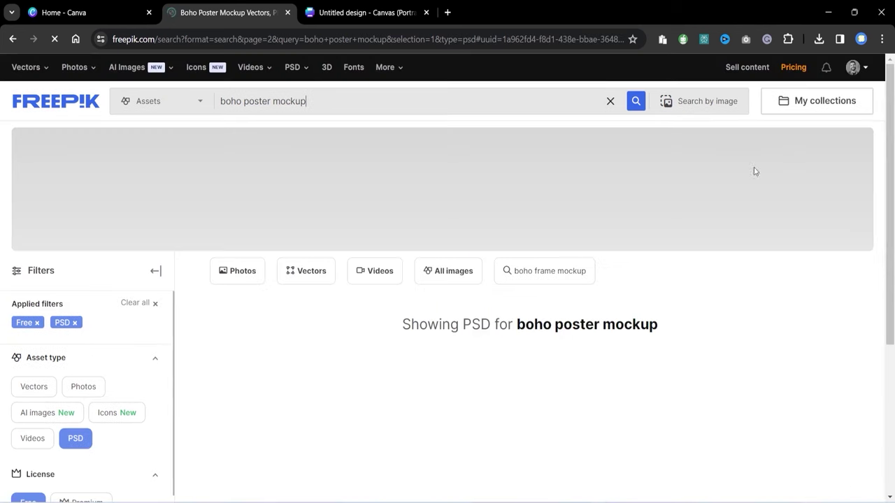
# - Browse page 2 and continue to page 3 of the results
pyautogui.scroll(-3, 891, 77)
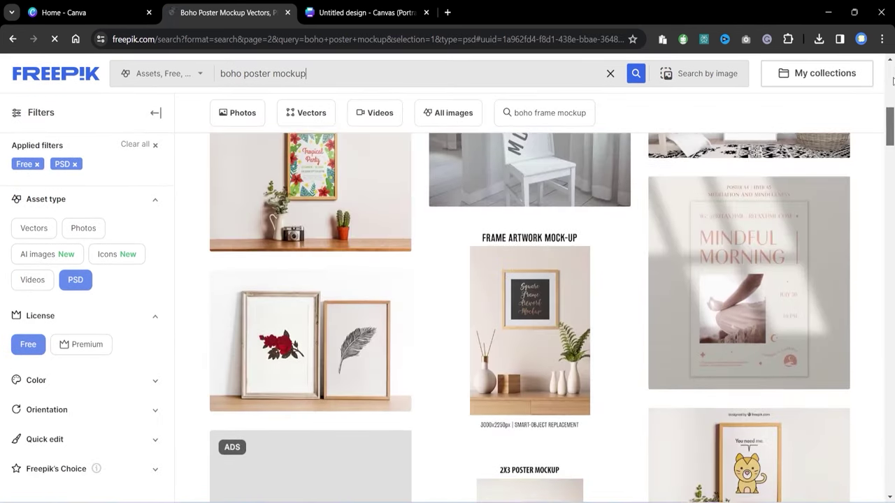
pyautogui.moveTo(892, 81); pyautogui.dragTo(888, 447)
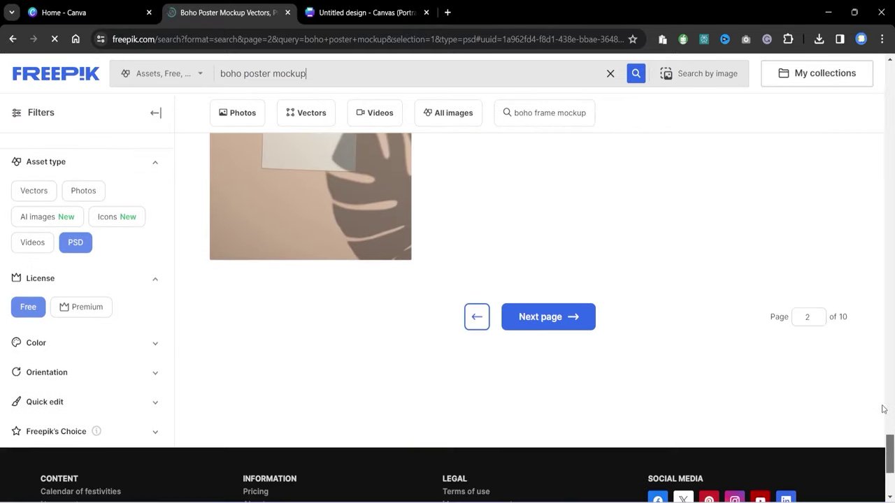
pyautogui.click(569, 305)
pyautogui.scroll(-2, 893, 107)
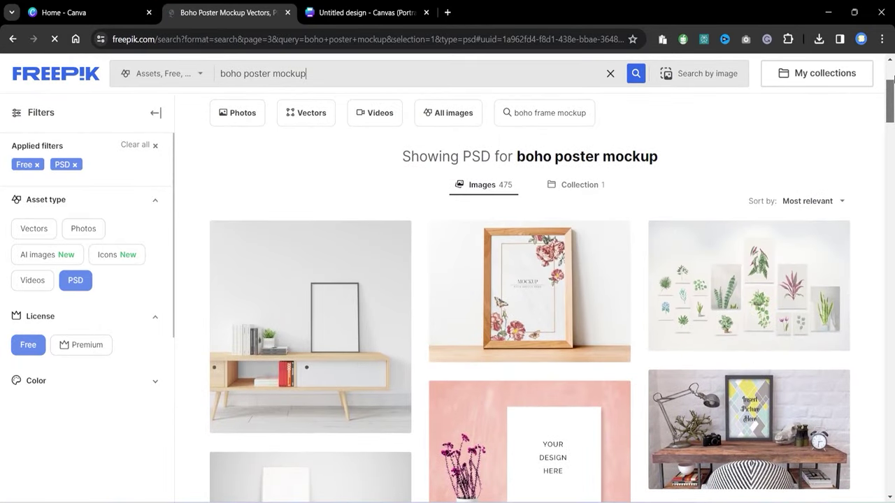
pyautogui.moveTo(893, 79); pyautogui.dragTo(894, 198)
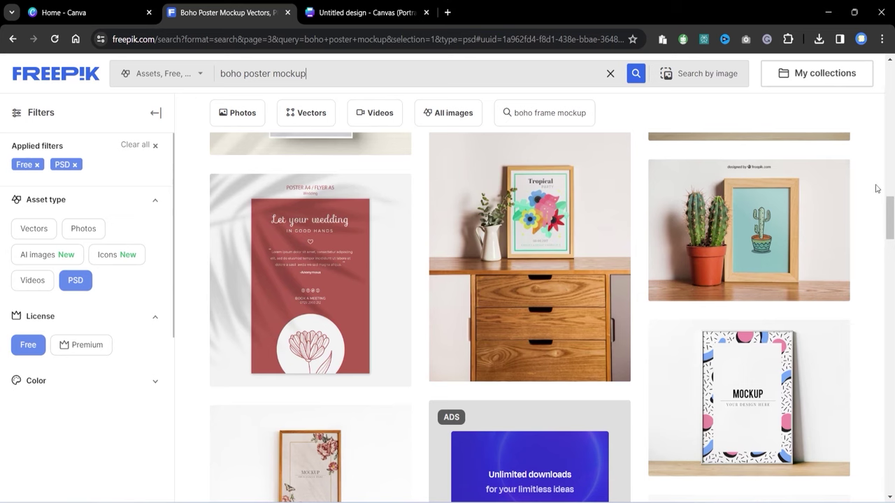
pyautogui.moveTo(732, 249)
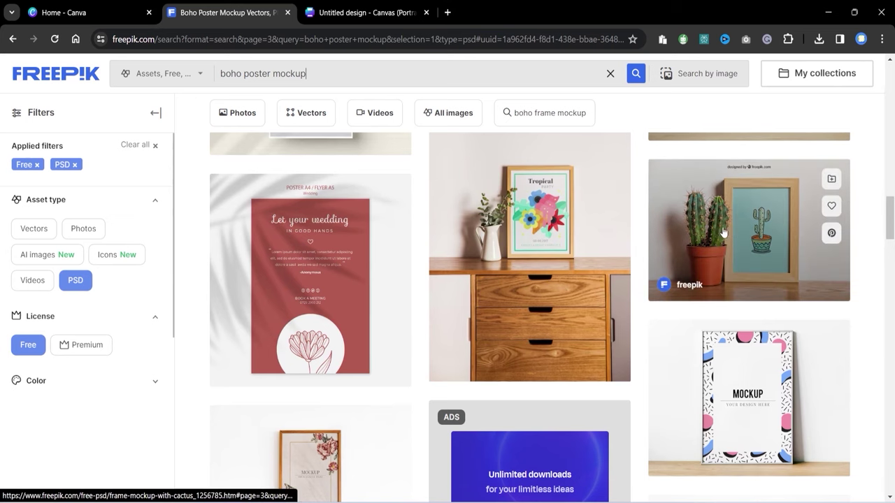
# - Download the cactus frame mockup as a free PSD file and return to the results
pyautogui.click(751, 248)
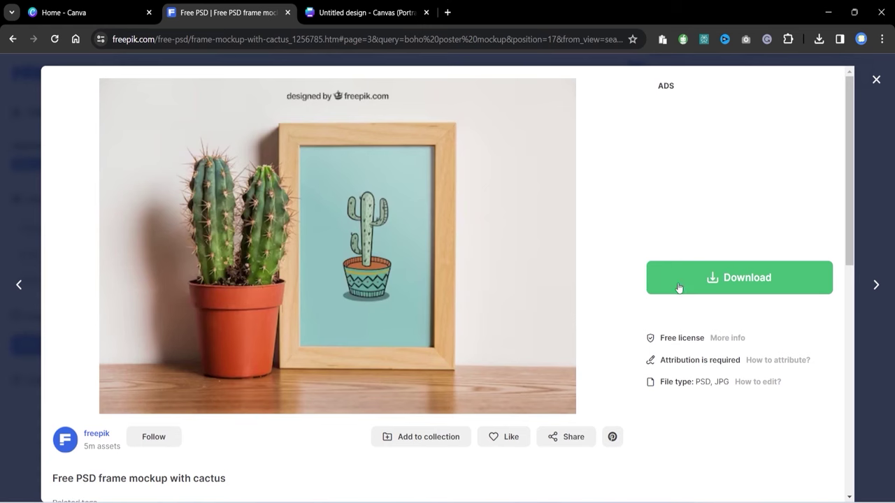
pyautogui.click(678, 287)
pyautogui.scroll(-2, 733, 366)
pyautogui.click(809, 307)
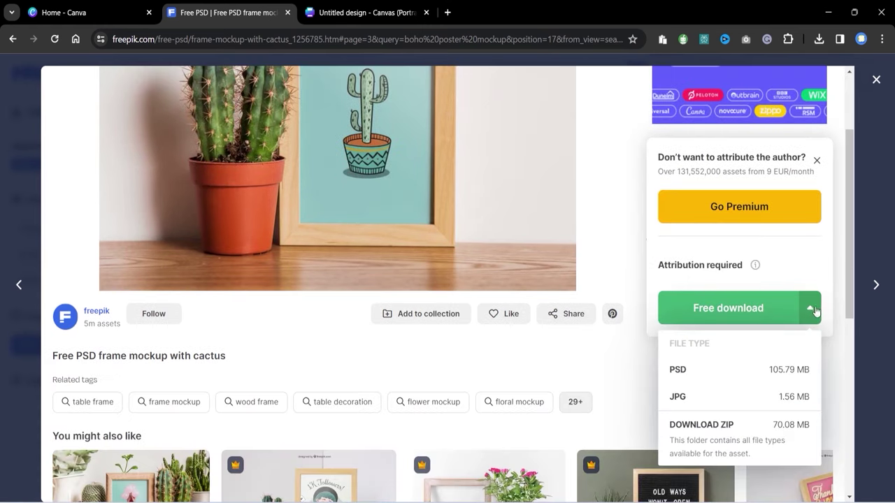
pyautogui.click(812, 316)
pyautogui.click(805, 310)
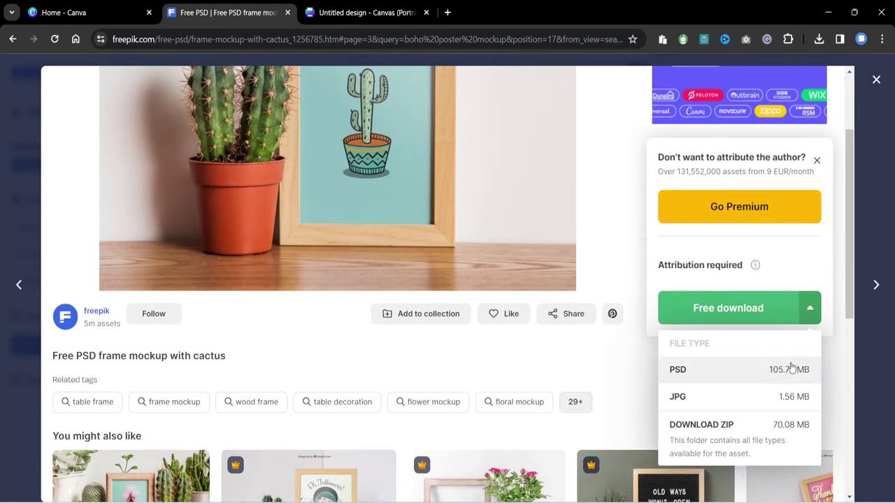
pyautogui.click(755, 381)
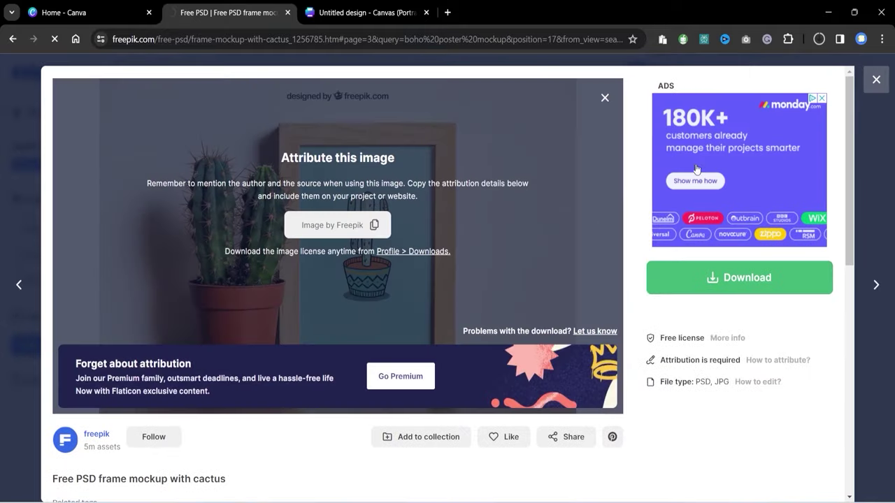
pyautogui.press('Escape')
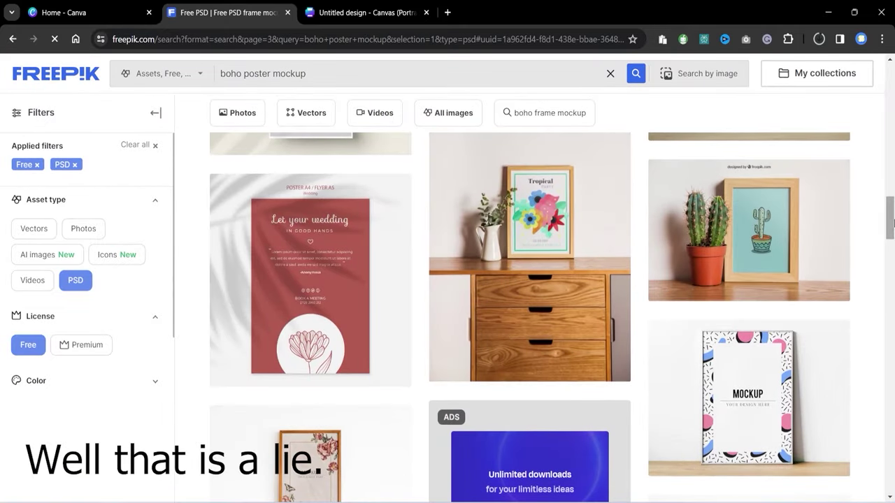
pyautogui.moveTo(890, 218); pyautogui.dragTo(891, 392)
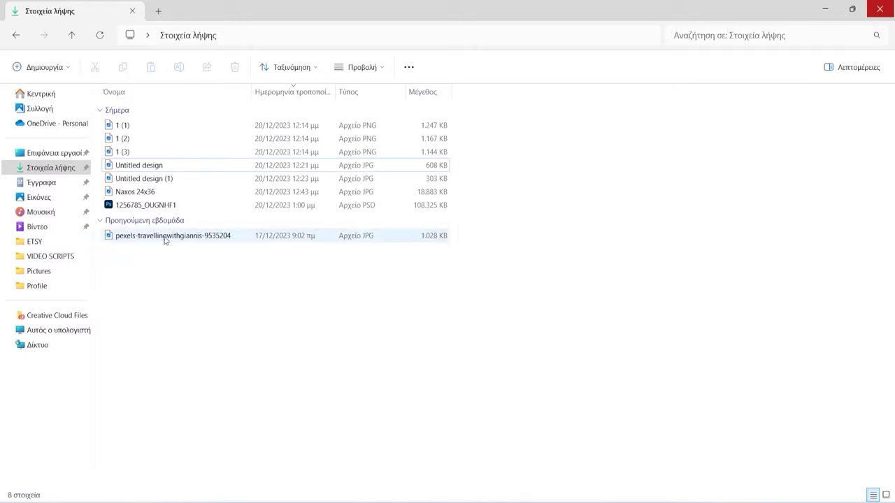
# - Open the downloaded 1256785_OUGNHF1 PSD from Downloads in Photoshop
pyautogui.click(156, 204)
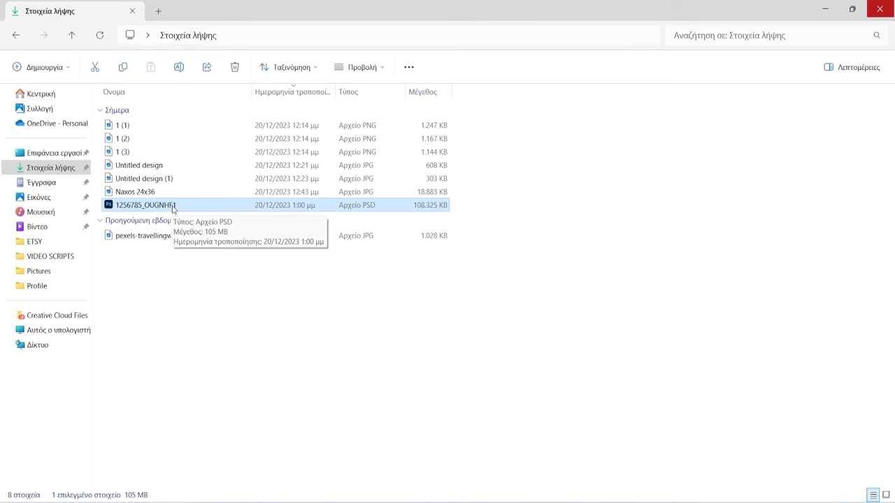
pyautogui.moveTo(172, 208); pyautogui.dragTo(406, 257)
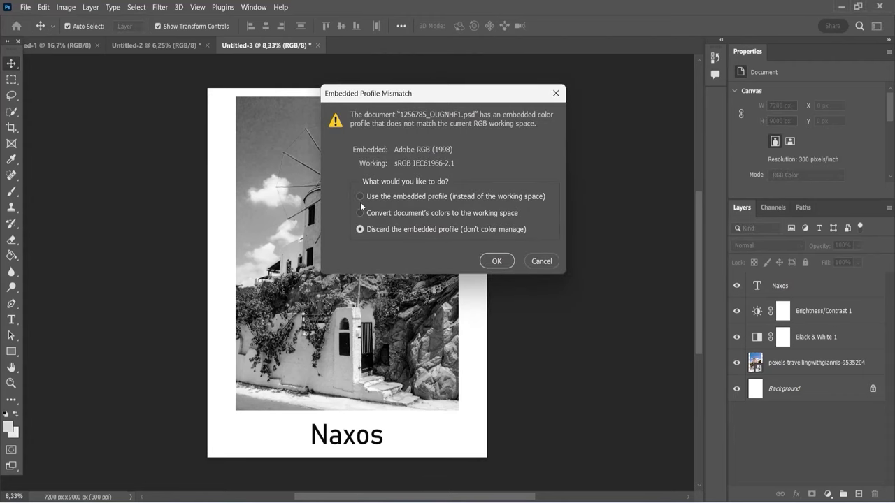
# - Discard the embedded colour profile and delete the 'designed by freepik' credit layer
pyautogui.click(496, 261)
pyautogui.click(399, 276)
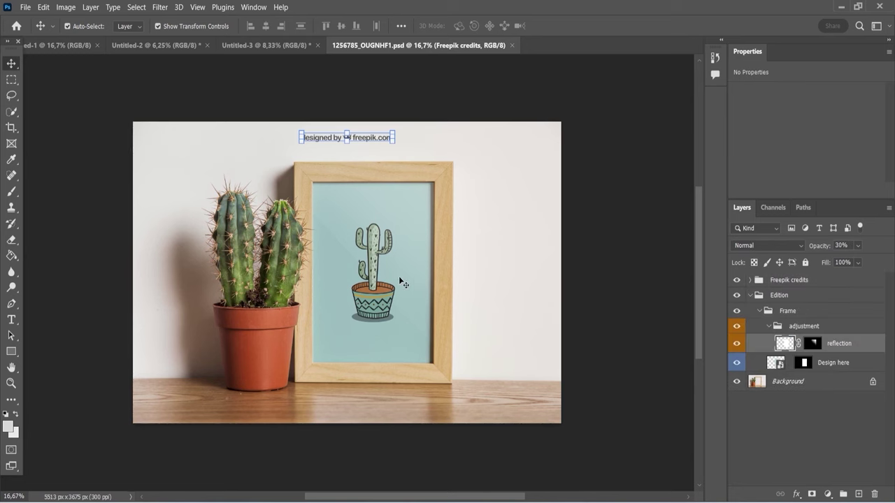
pyautogui.click(821, 306)
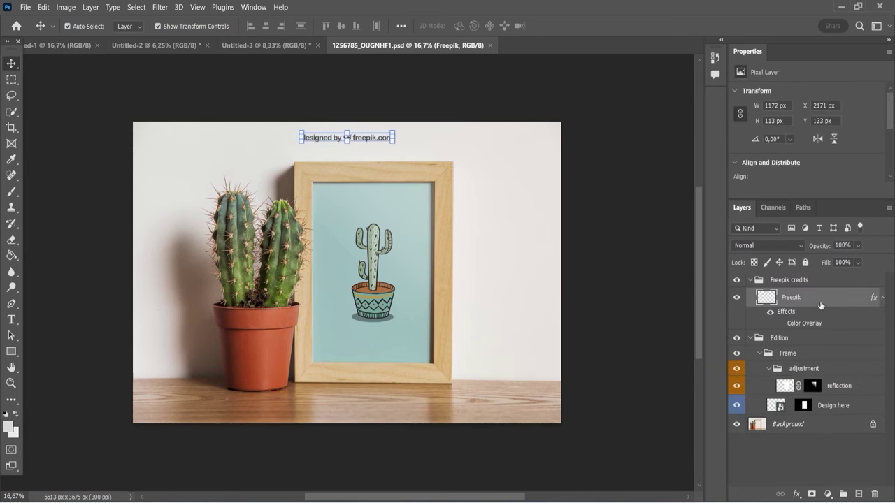
pyautogui.press('Delete')
pyautogui.click(412, 313)
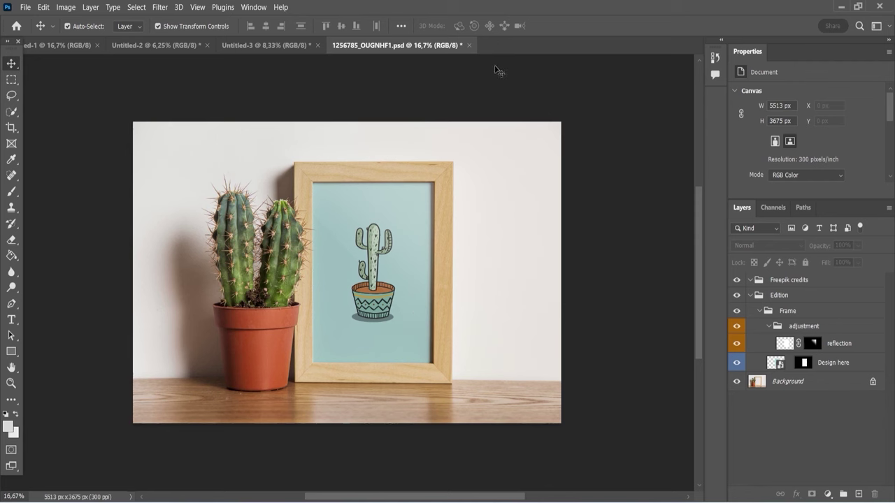
pyautogui.click(25, 7)
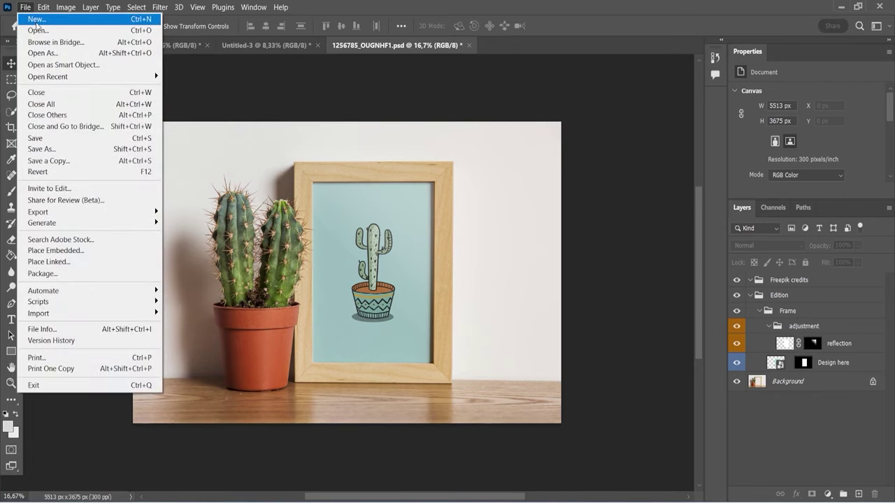
# - Create a new 3000 × 3000 pixel document
pyautogui.click(36, 21)
pyautogui.click(669, 135)
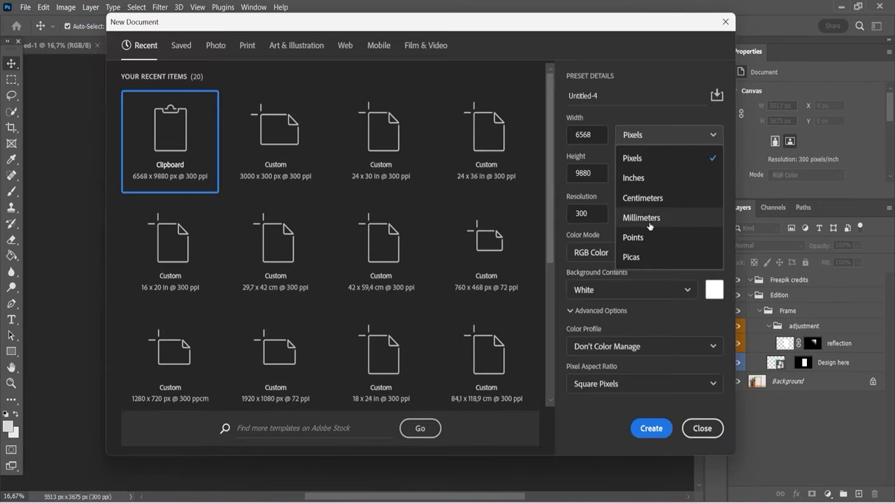
pyautogui.click(644, 159)
pyautogui.doubleClick(586, 135)
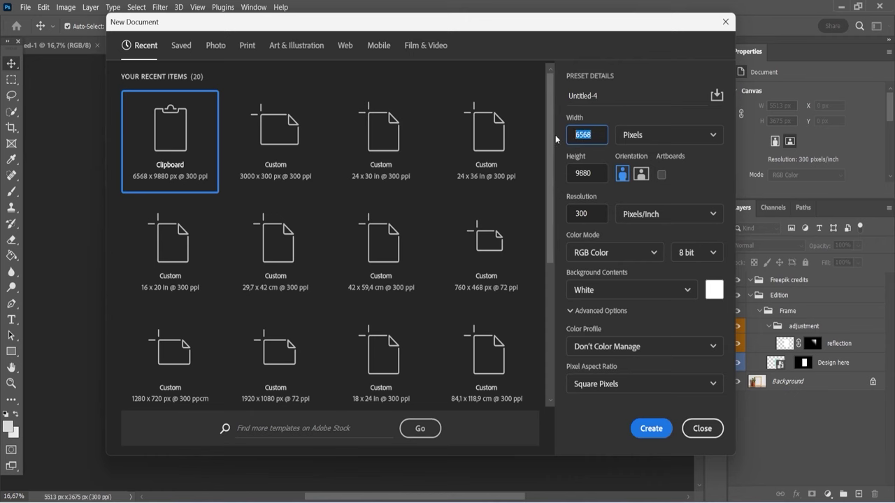
pyautogui.write('3000')
pyautogui.doubleClick(595, 175)
pyautogui.write('2')
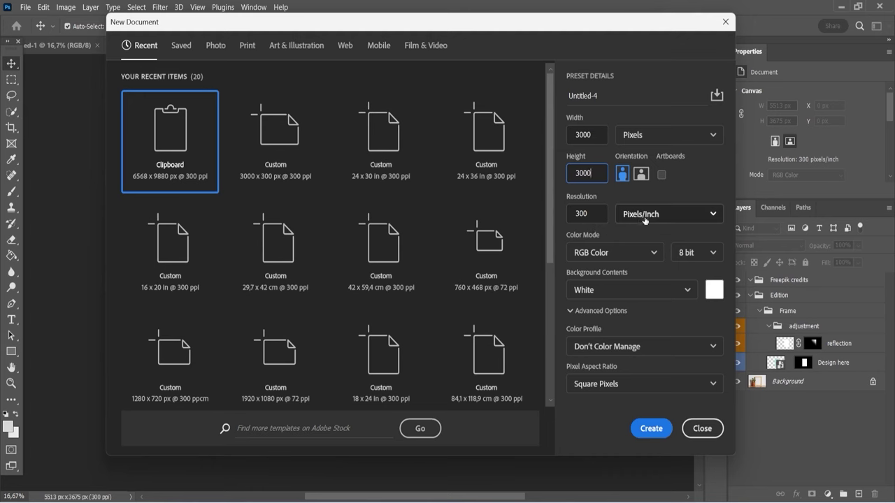
pyautogui.click(648, 430)
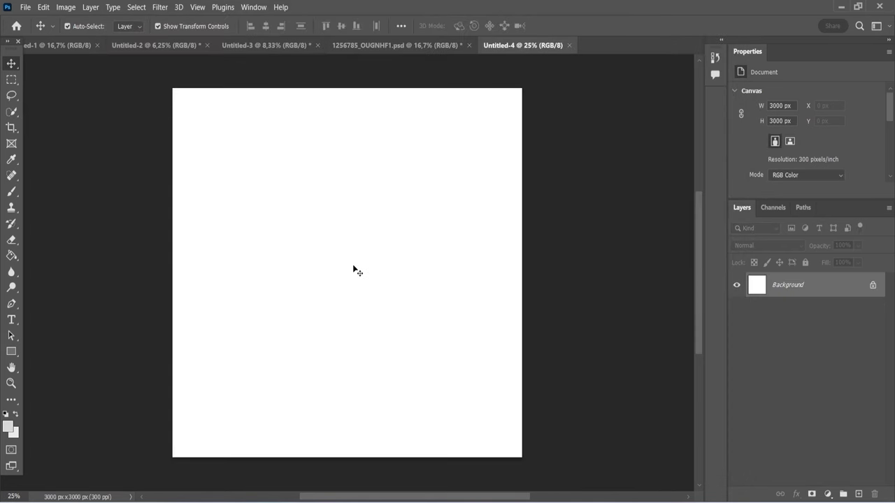
# - Unlock the mockup background and move all its layers, Edition to Layer 0, into Untitled-4
pyautogui.click(396, 44)
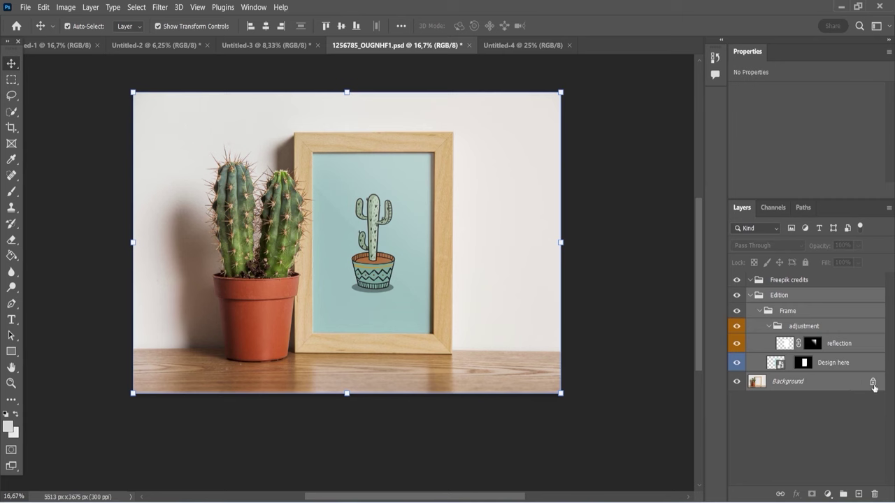
pyautogui.click(872, 384)
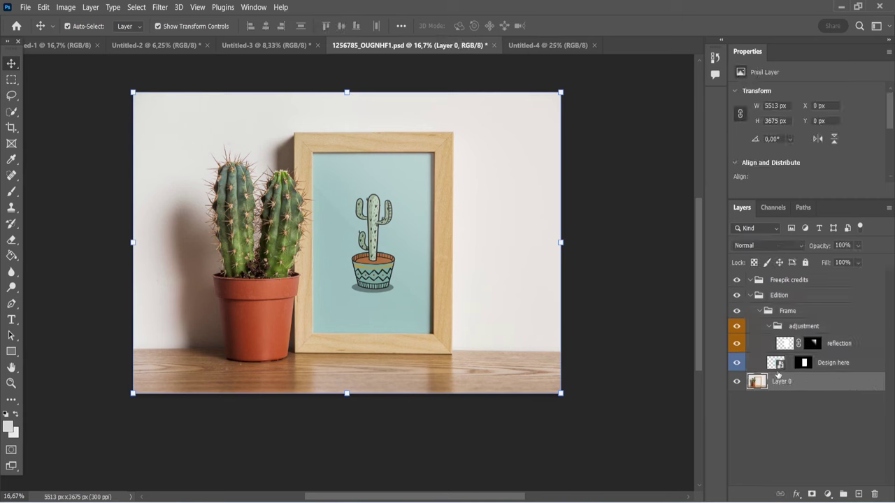
pyautogui.click(800, 299)
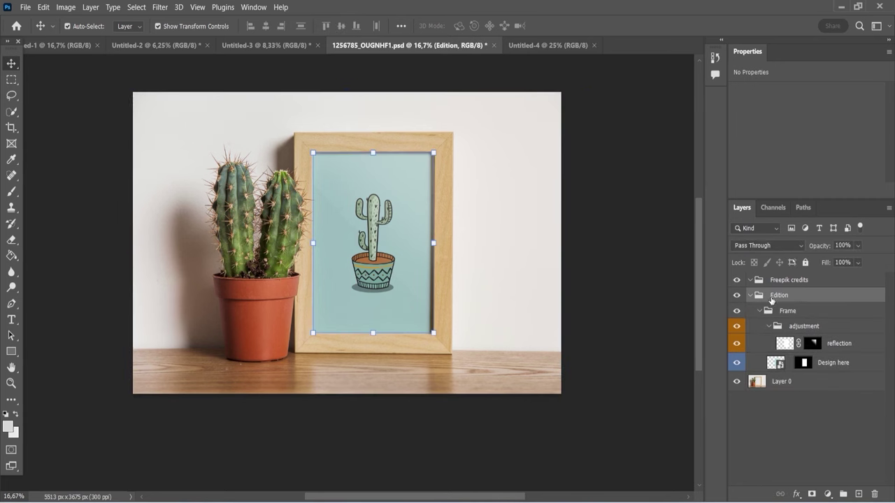
pyautogui.keyDown('shift'); pyautogui.click(801, 390); pyautogui.keyUp('shift')
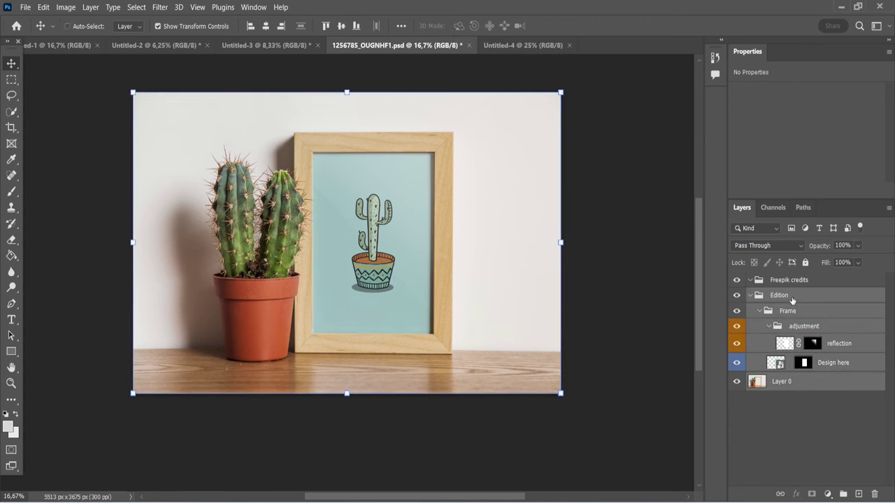
pyautogui.click(518, 45)
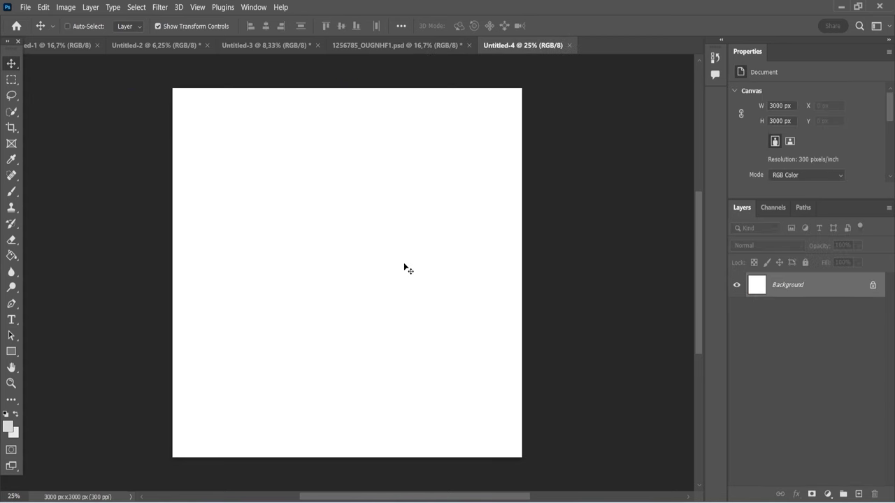
pyautogui.moveTo(408, 270); pyautogui.dragTo(406, 268)
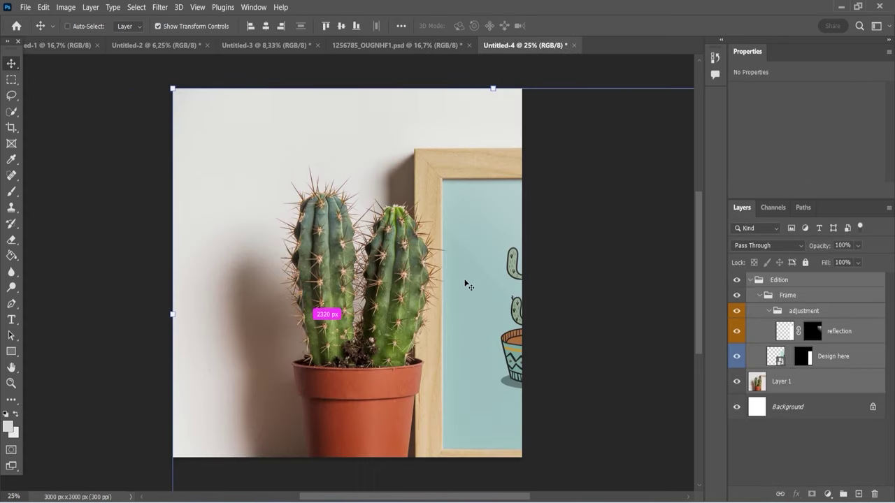
# - Scale and centre the mockup photo so it fills the square canvas
pyautogui.hotkey('ctrl', '-')
pyautogui.hotkey('ctrl', '-')
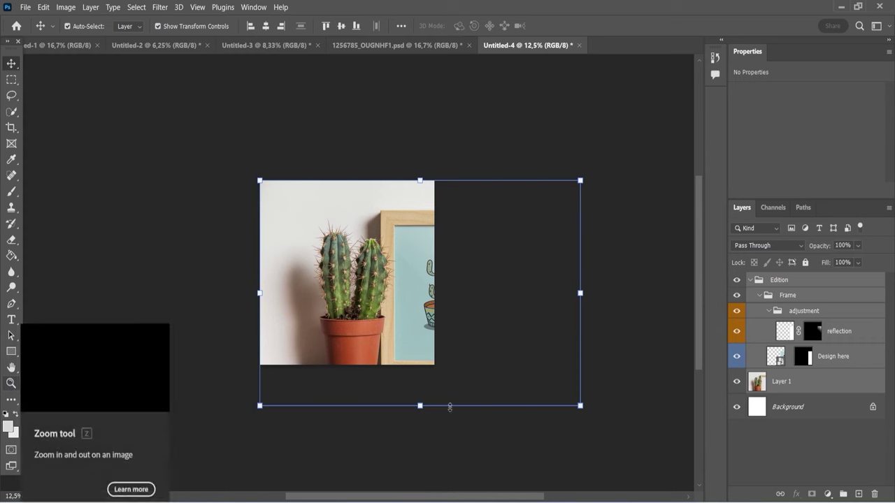
pyautogui.moveTo(578, 406); pyautogui.dragTo(400, 364)
pyautogui.moveTo(360, 264); pyautogui.dragTo(370, 295)
pyautogui.moveTo(347, 210); pyautogui.dragTo(343, 184)
pyautogui.moveTo(349, 336); pyautogui.dragTo(352, 362)
pyautogui.moveTo(391, 338); pyautogui.dragTo(382, 333)
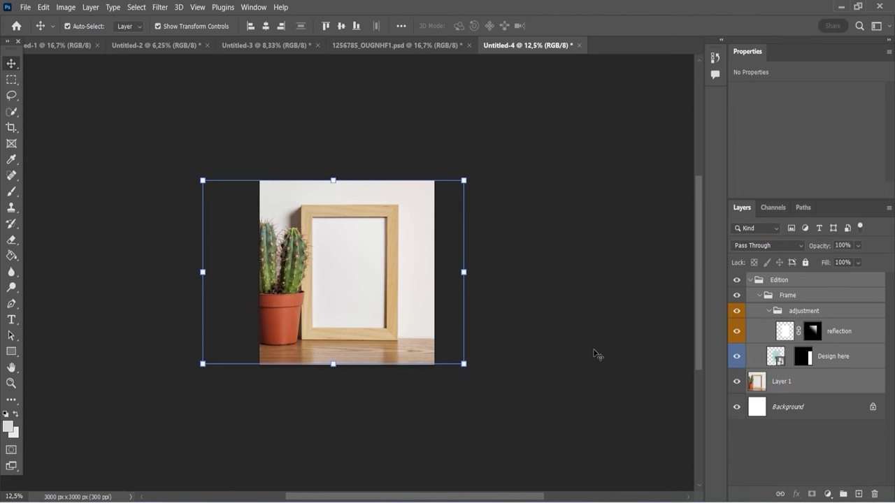
pyautogui.click(353, 281)
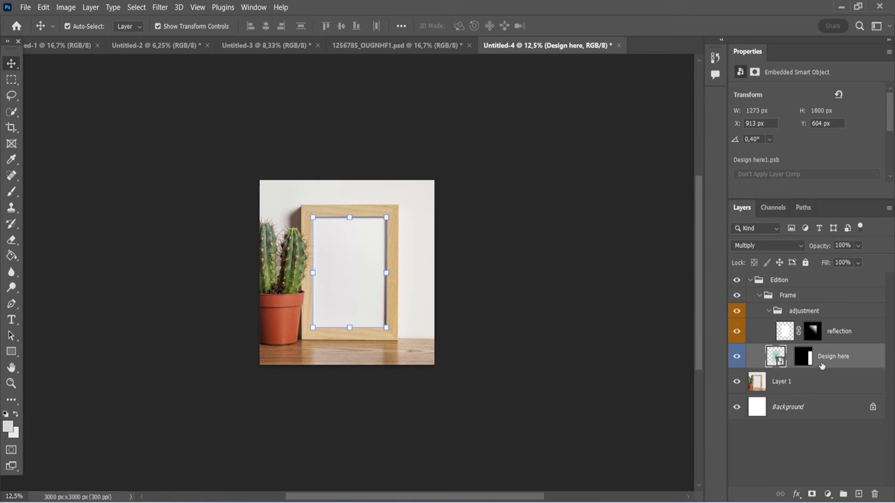
# - Open the Design here smart object as Design here1.psb, accepting the notice and profile mismatch
pyautogui.doubleClick(778, 358)
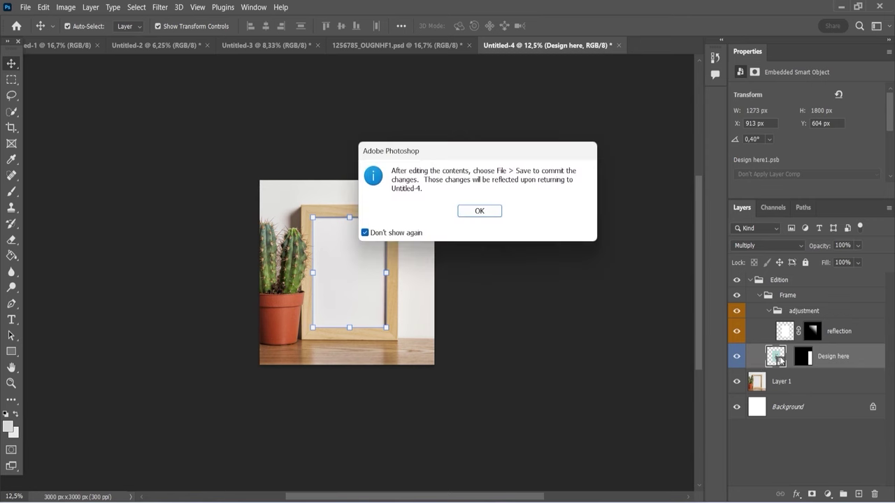
pyautogui.click(480, 211)
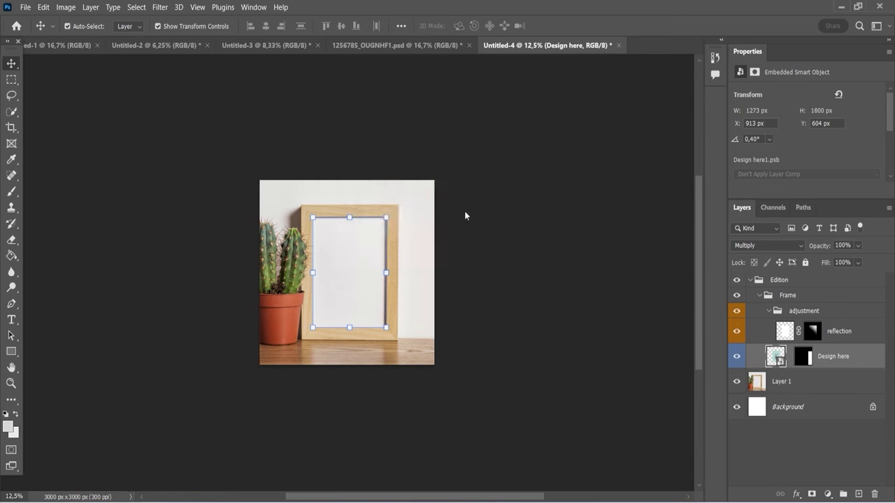
pyautogui.click(504, 253)
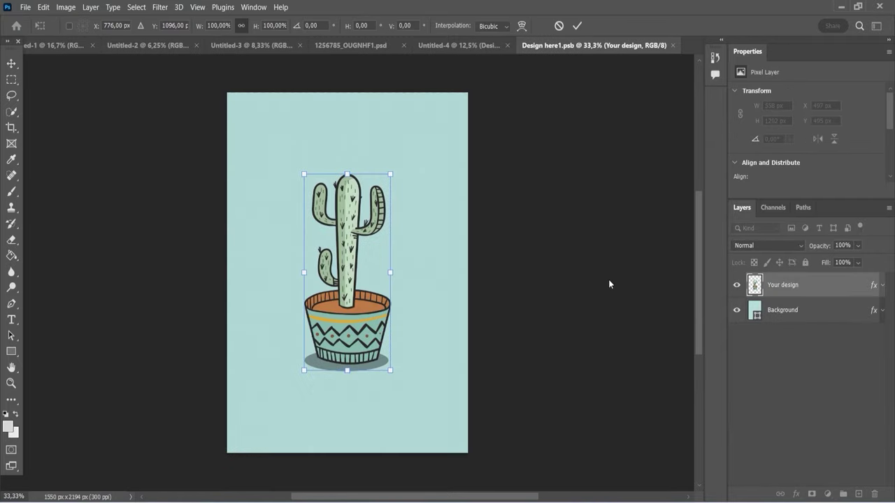
pyautogui.click(589, 252)
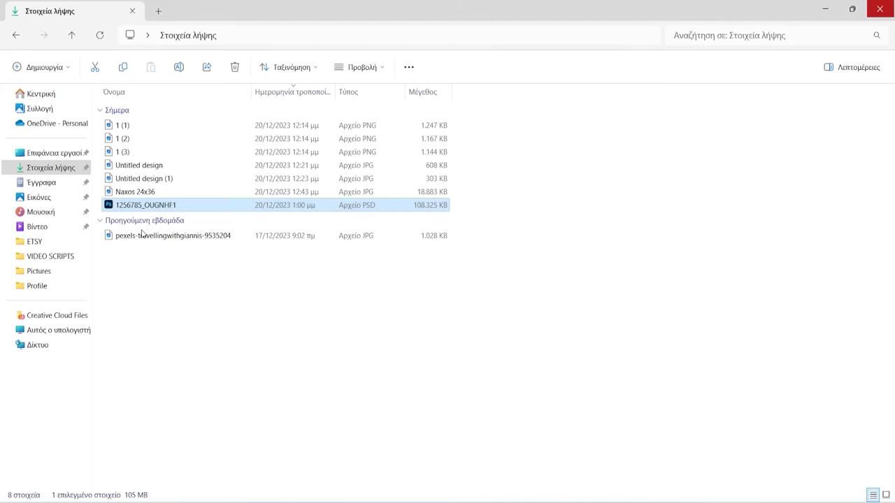
# - Place the Untitled design cactus image from Downloads into Design here1.psb
pyautogui.click(134, 191)
pyautogui.click(137, 178)
pyautogui.click(147, 165)
pyautogui.moveTo(148, 169); pyautogui.dragTo(338, 379)
pyautogui.press('Return')
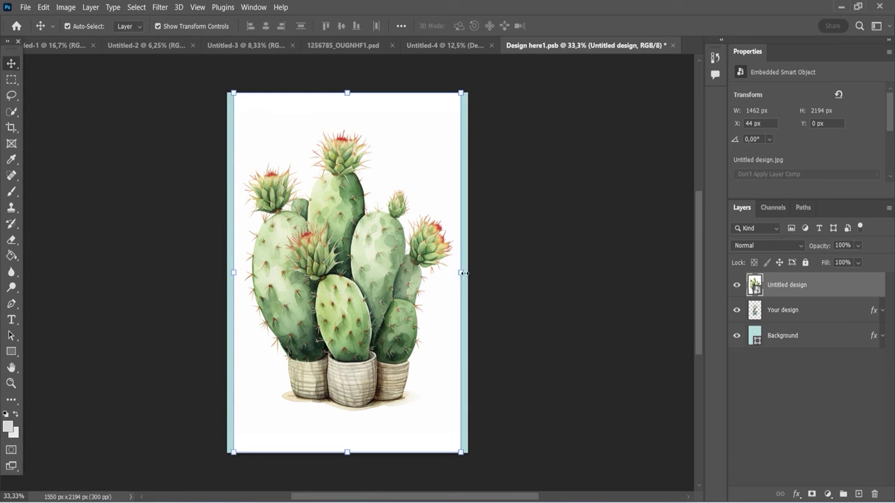
# - Stretch the cactus image to the canvas's left and right edges and commit
pyautogui.moveTo(464, 273); pyautogui.dragTo(467, 273)
pyautogui.moveTo(231, 273); pyautogui.dragTo(227, 276)
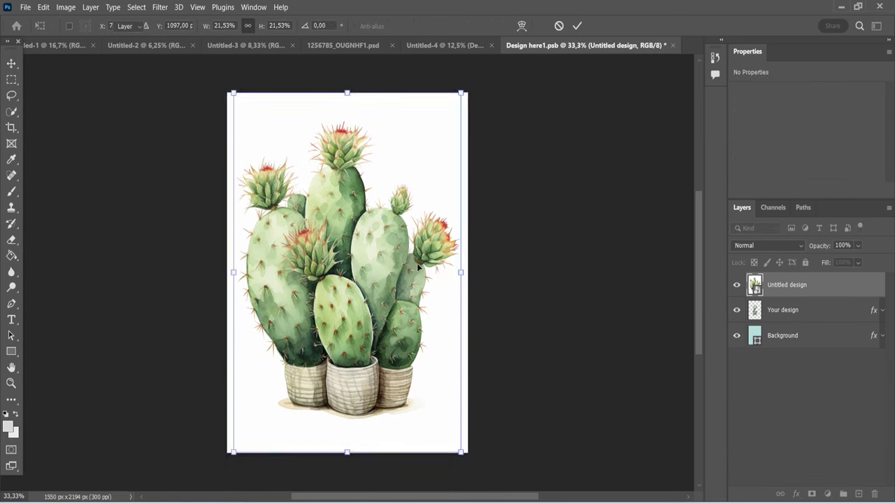
pyautogui.press('Return')
pyautogui.click(793, 302)
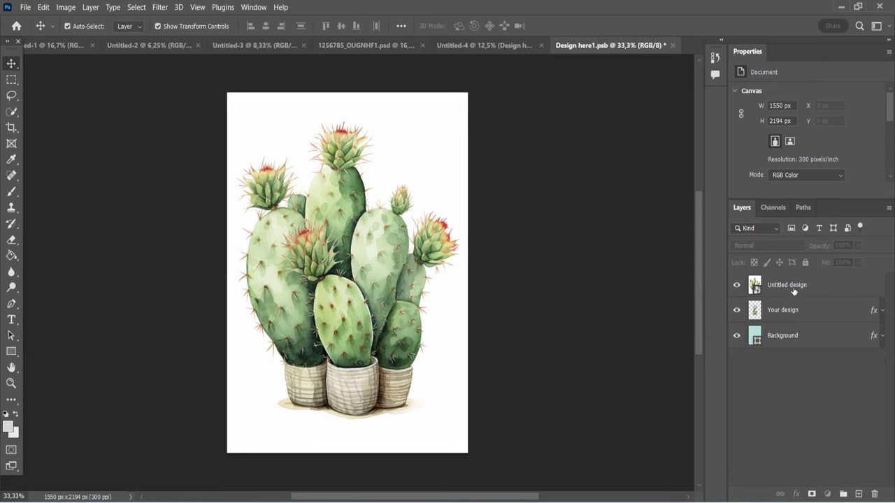
pyautogui.click(794, 292)
pyautogui.click(451, 48)
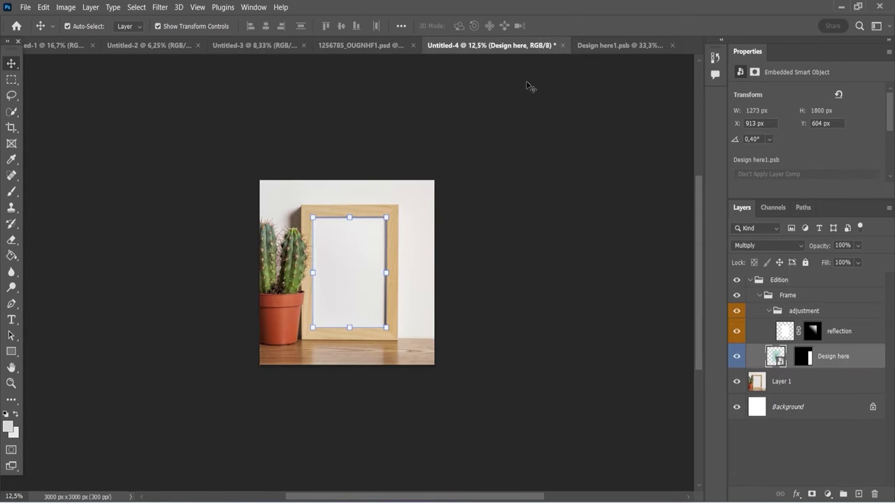
# - Save the Design here1.psb smart object with the watercolour cactus in it
pyautogui.click(594, 46)
pyautogui.click(429, 222)
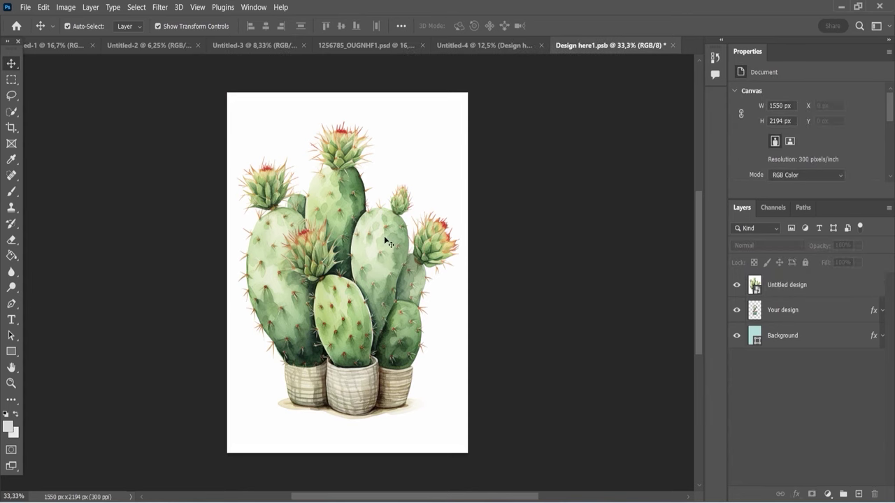
pyautogui.hotkey('ctrl', 's')
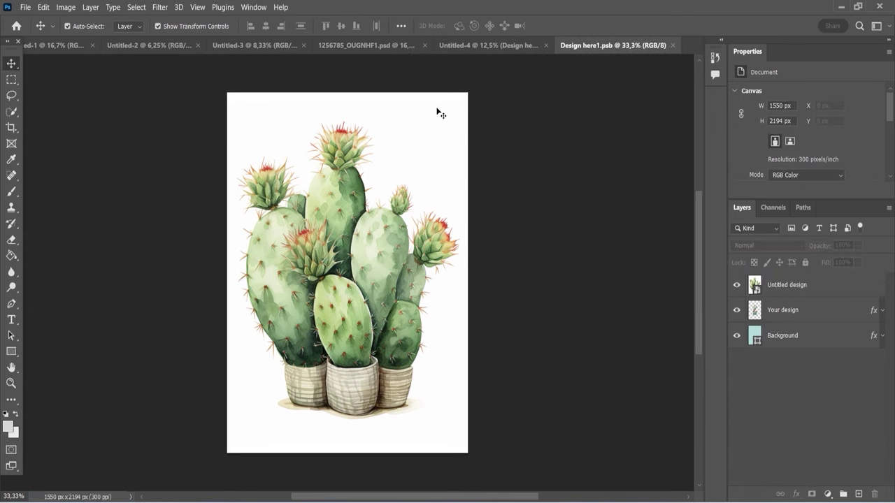
# - In Untitled-4, undo an accidental background photo move and select the Design here layer
pyautogui.click(466, 48)
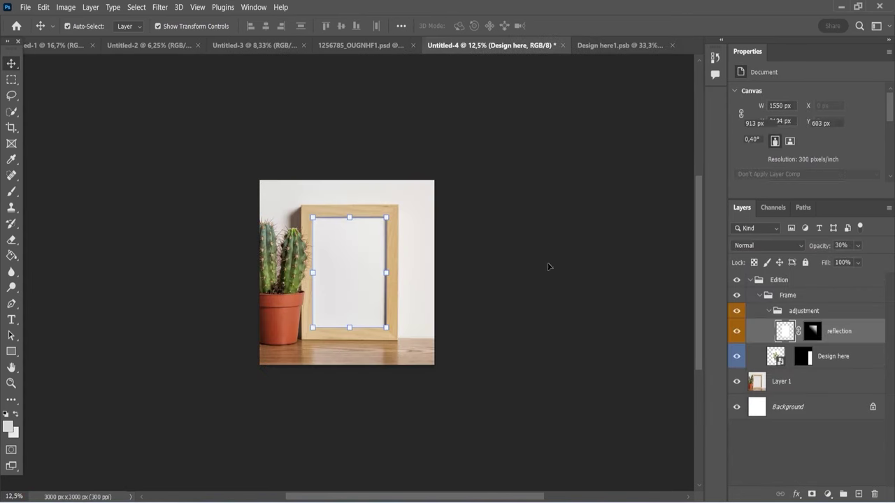
pyautogui.click(780, 358)
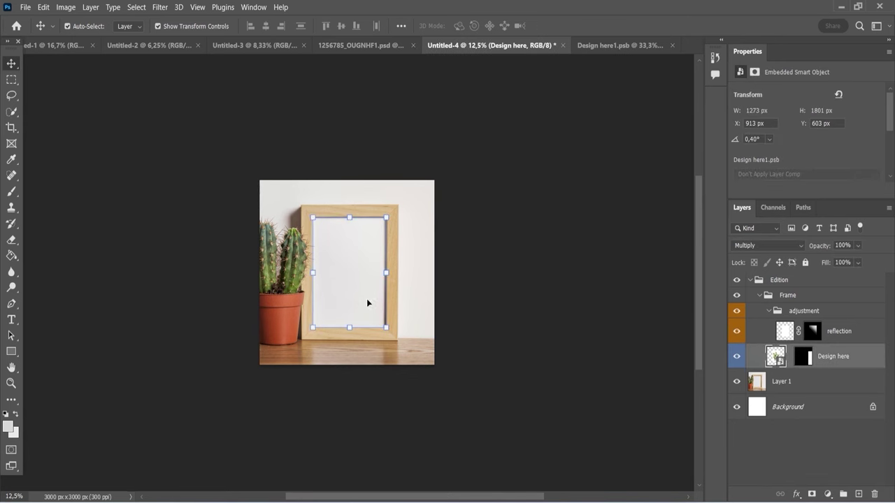
pyautogui.moveTo(368, 302); pyautogui.dragTo(369, 186)
pyautogui.hotkey('ctrl', 'z')
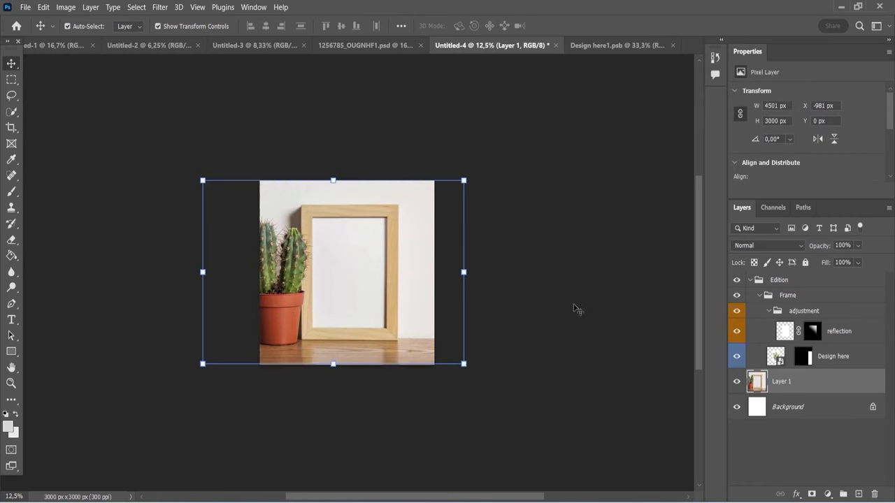
pyautogui.hotkey('ctrl', 'z')
pyautogui.hotkey('ctrl', 'shift', 'z')
pyautogui.hotkey('ctrl', 'z')
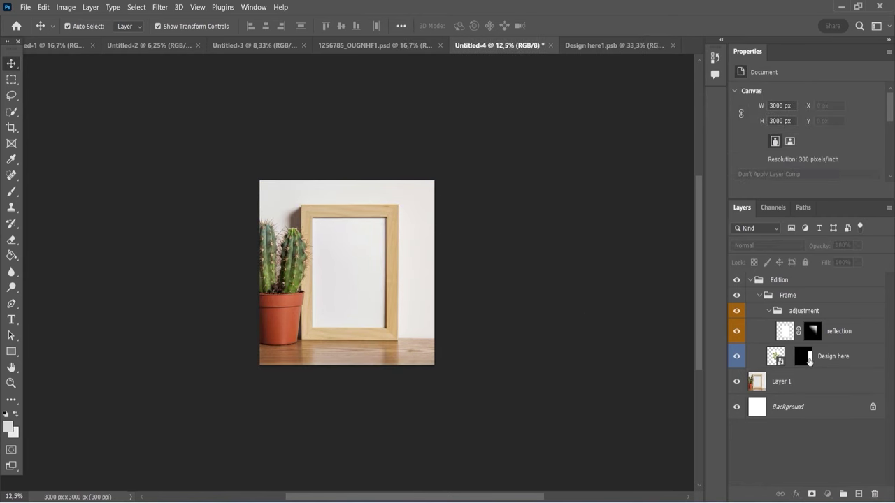
pyautogui.click(809, 360)
pyautogui.moveTo(362, 286)
pyautogui.mouseDown()
pyautogui.moveTo(337, 273)
pyautogui.moveTo(348, 310)
pyautogui.moveTo(350, 290)
pyautogui.mouseUp()
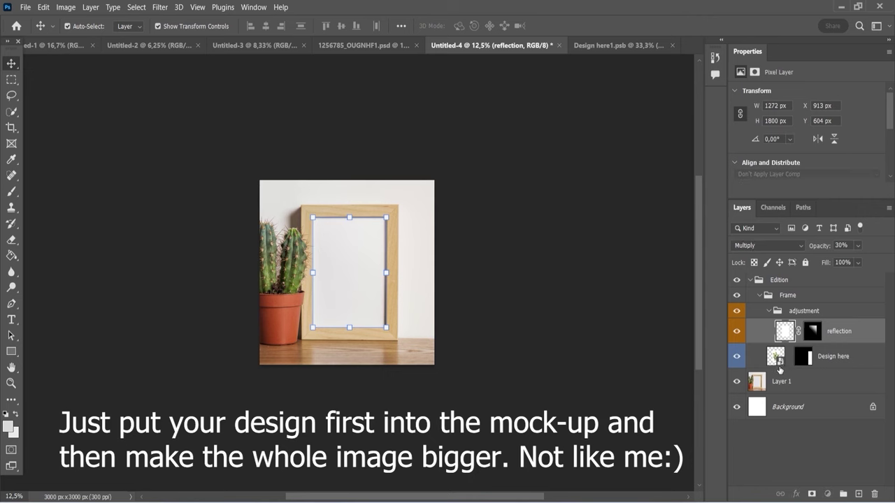
# - Free-transform the Design here layer to move it back over the frame
pyautogui.click(781, 370)
pyautogui.hotkey('ctrl', 't')
pyautogui.moveTo(368, 267); pyautogui.dragTo(353, 302)
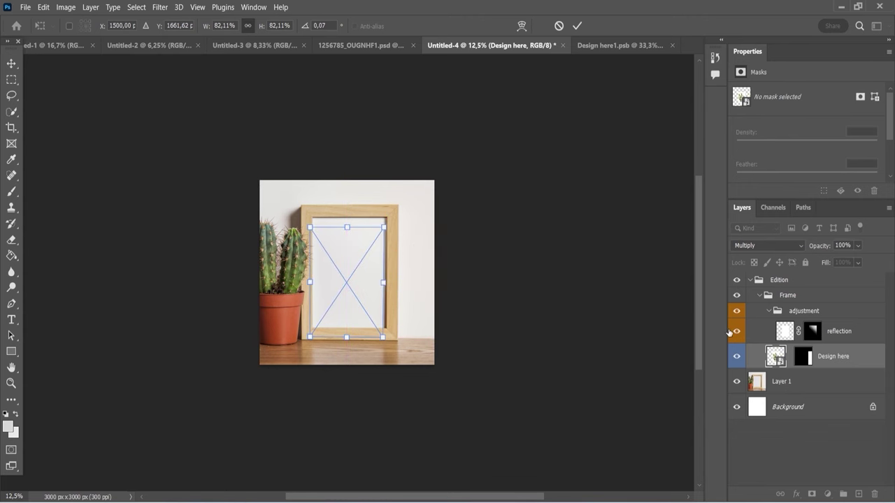
pyautogui.press('Return')
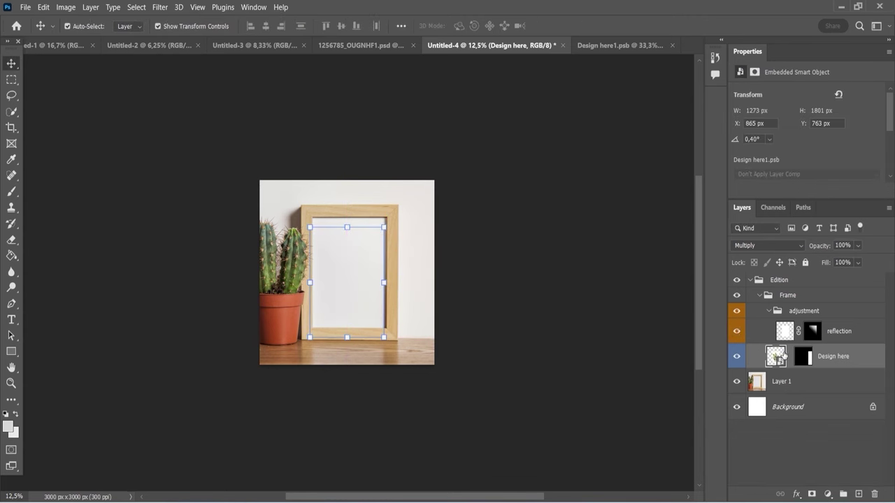
pyautogui.click(825, 381)
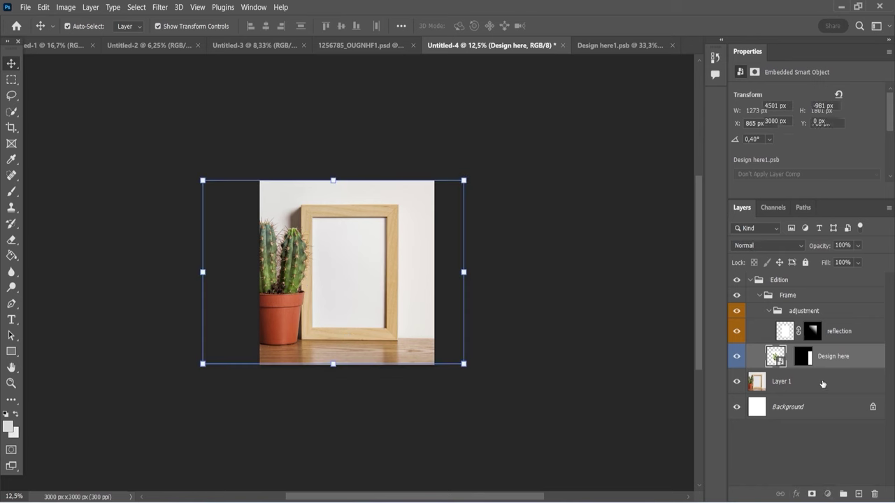
pyautogui.click(803, 356)
pyautogui.moveTo(421, 296); pyautogui.dragTo(345, 297)
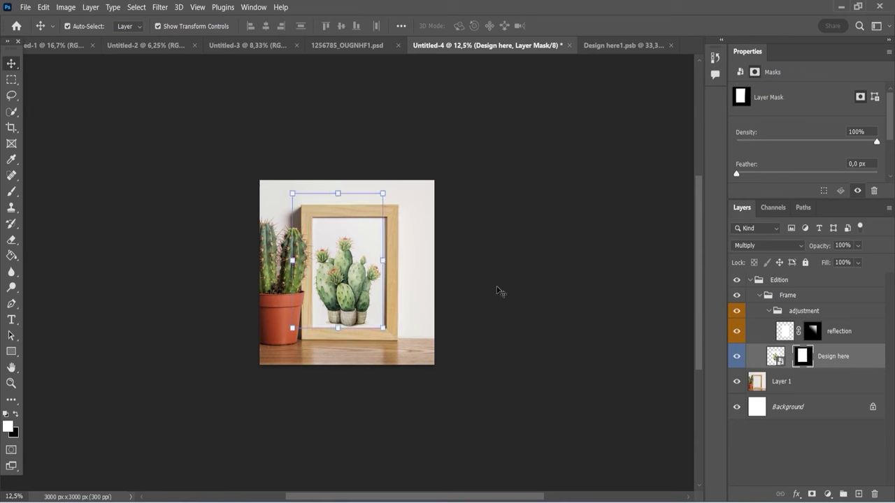
pyautogui.press('ctrl')
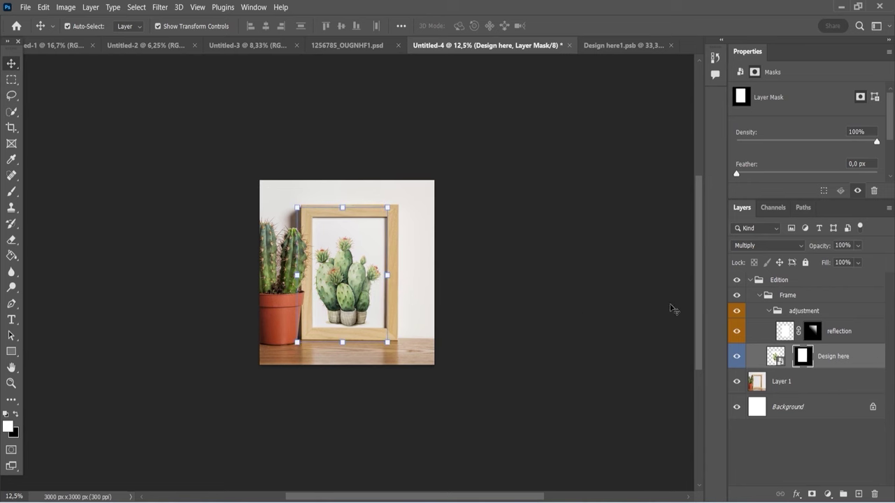
pyautogui.click(861, 363)
pyautogui.moveTo(349, 298)
pyautogui.mouseDown()
pyautogui.moveTo(359, 293)
pyautogui.moveTo(353, 289)
pyautogui.moveTo(371, 297)
pyautogui.moveTo(353, 294)
pyautogui.mouseUp()
pyautogui.click(629, 311)
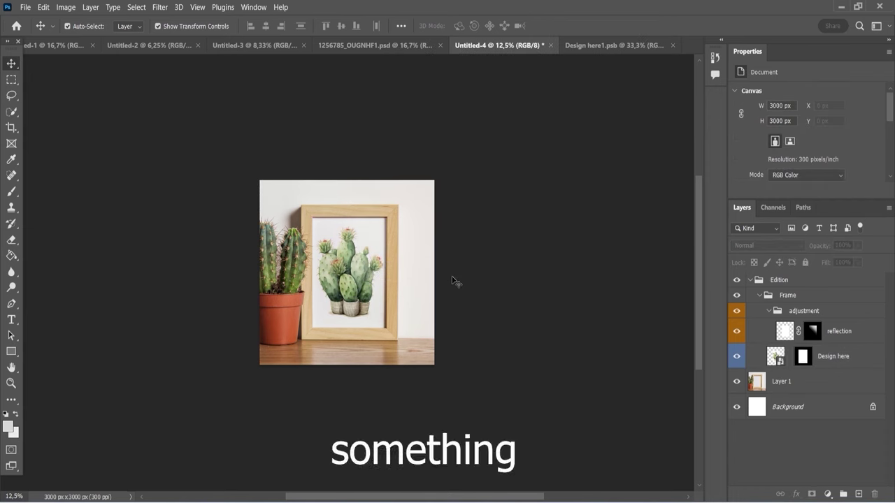
pyautogui.click(357, 301)
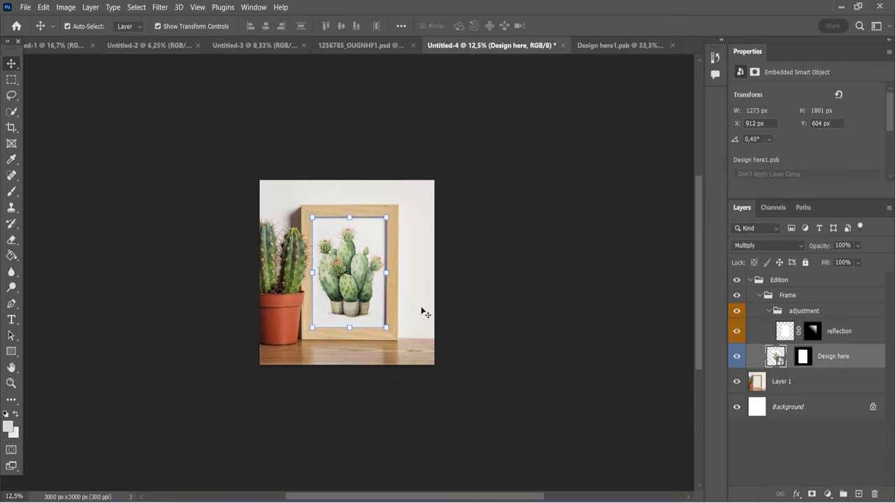
pyautogui.click(359, 290)
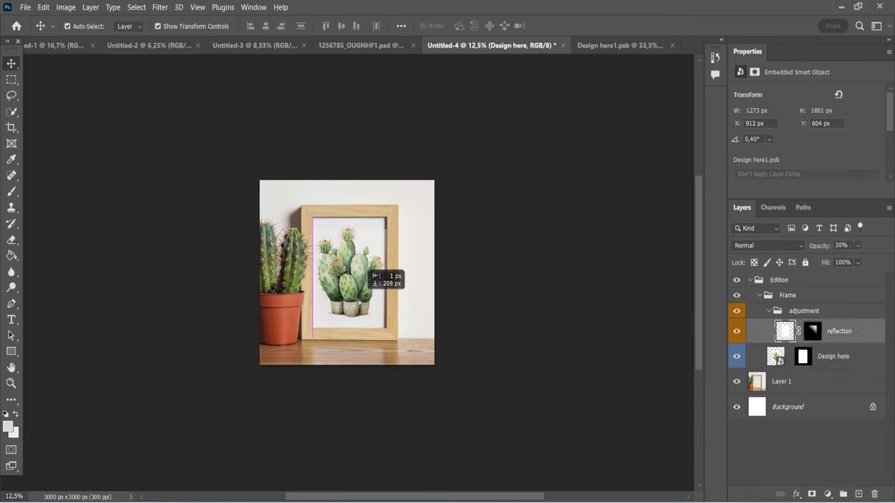
pyautogui.click(565, 306)
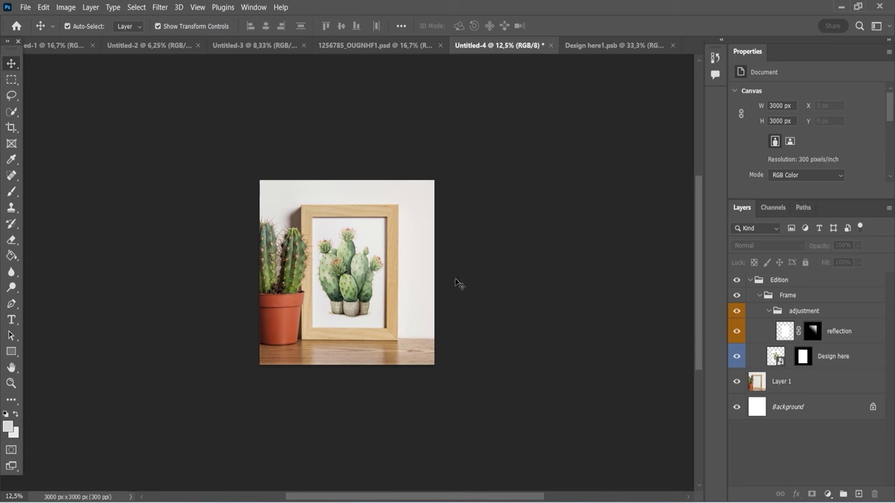
# - Save a JPEG copy of the cactus mockup named 'Boho cactus thumbnail'
pyautogui.click(25, 7)
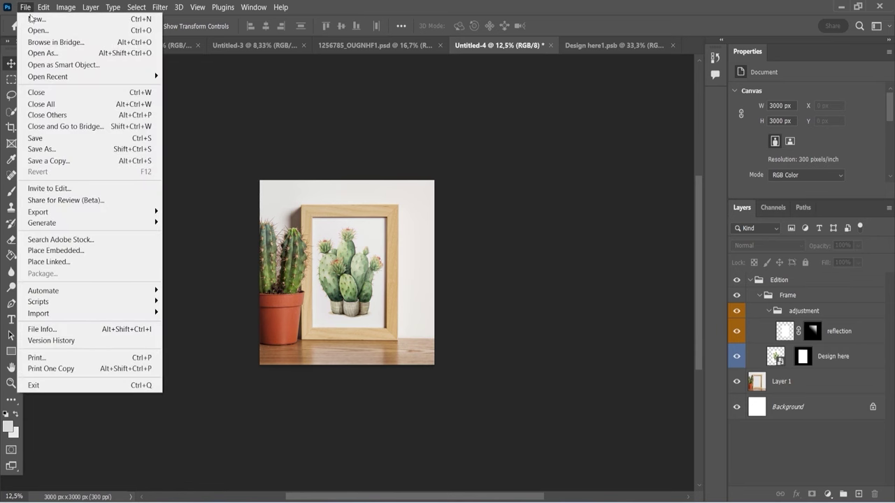
pyautogui.click(72, 161)
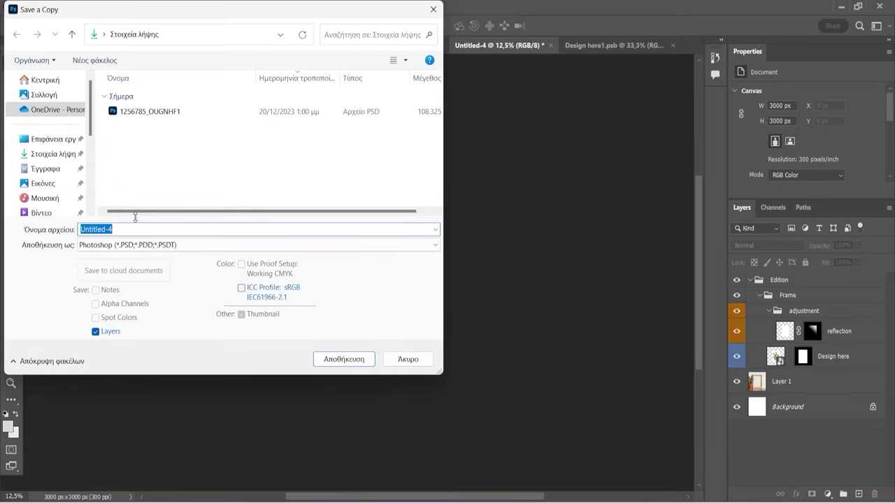
pyautogui.write('Boho cactus thumbnail')
pyautogui.click(139, 243)
pyautogui.click(141, 343)
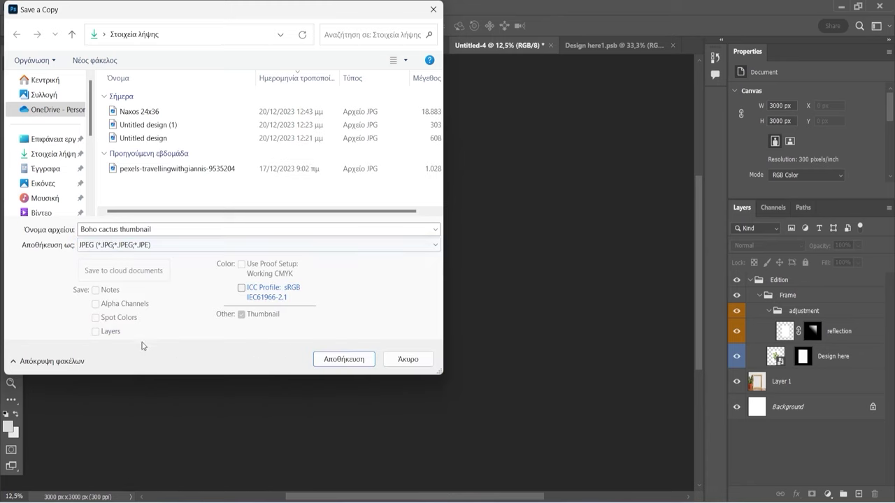
pyautogui.click(326, 360)
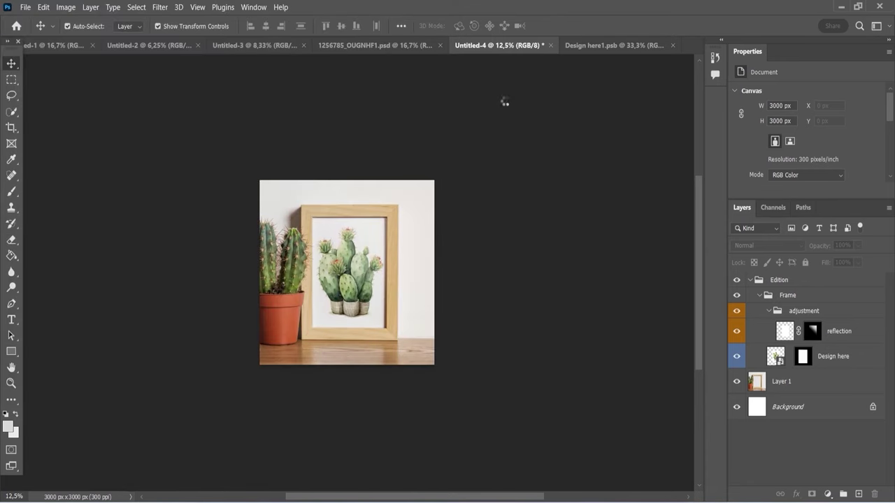
pyautogui.click(513, 118)
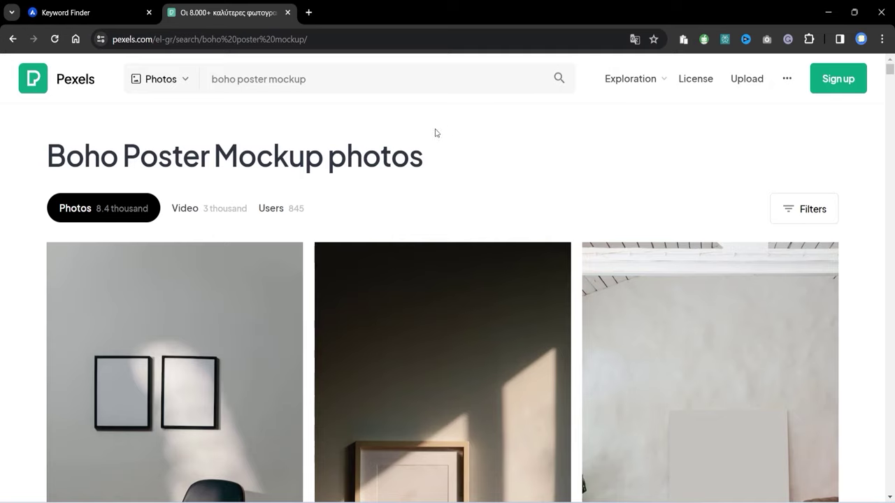
# - Browse the 'boho poster mockup' results and download the blank framed poster against a tiled wall
pyautogui.scroll(-1, 428, 132)
pyautogui.scroll(1, 428, 132)
pyautogui.scroll(-7, 779, 162)
pyautogui.scroll(-5, 779, 161)
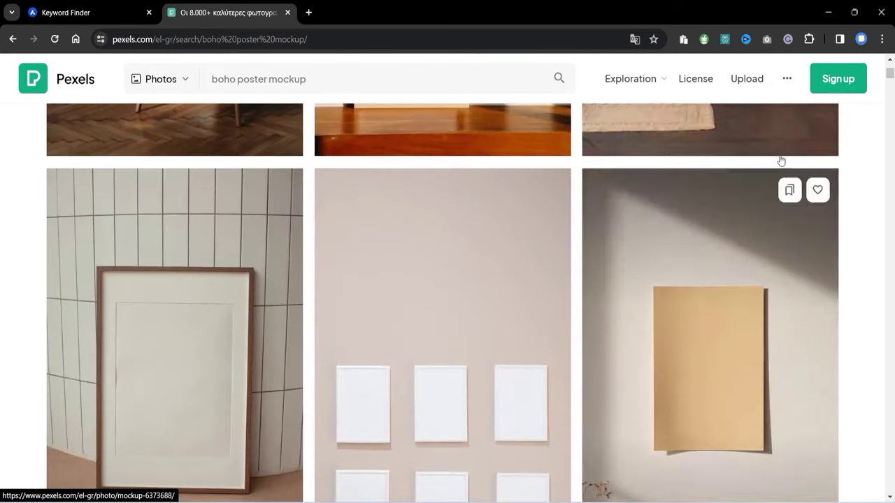
pyautogui.scroll(4, 780, 161)
pyautogui.scroll(-15, 779, 160)
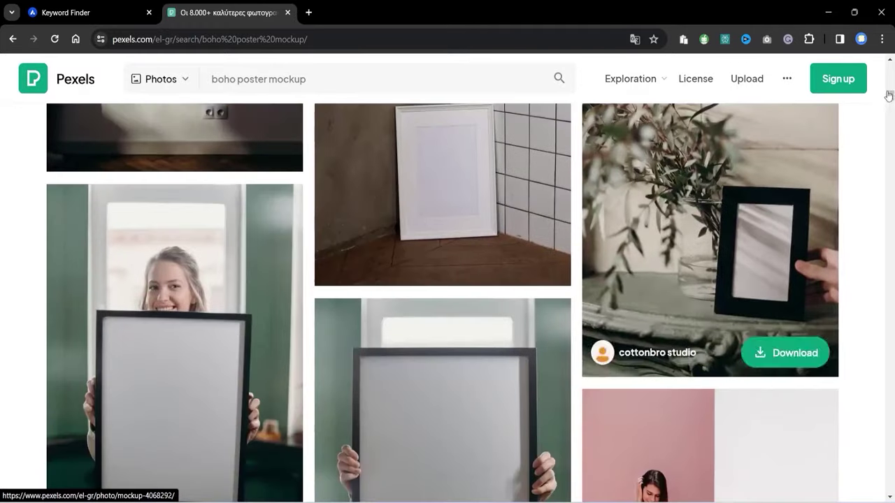
pyautogui.moveTo(888, 96); pyautogui.dragTo(888, 70)
pyautogui.scroll(-5, 196, 256)
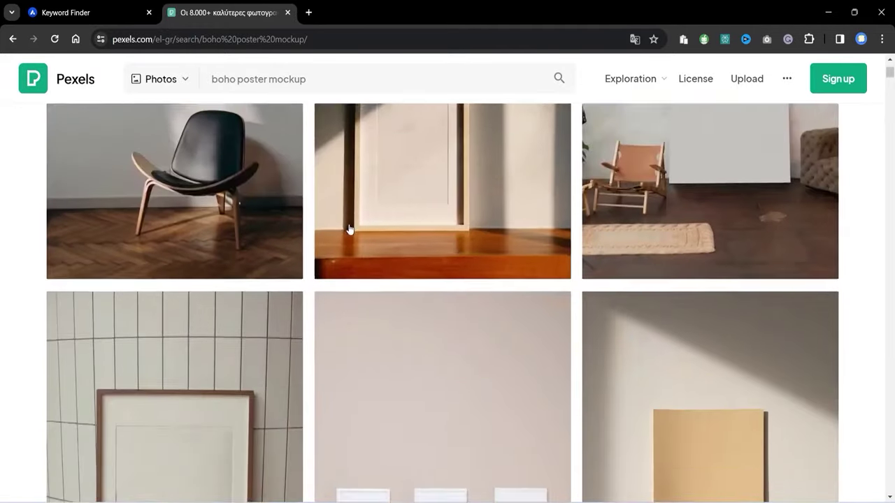
pyautogui.click(195, 255)
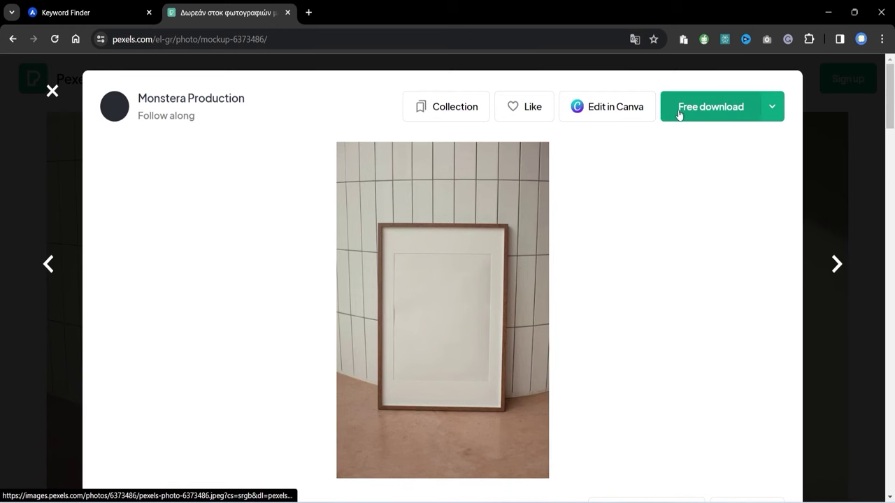
pyautogui.click(704, 111)
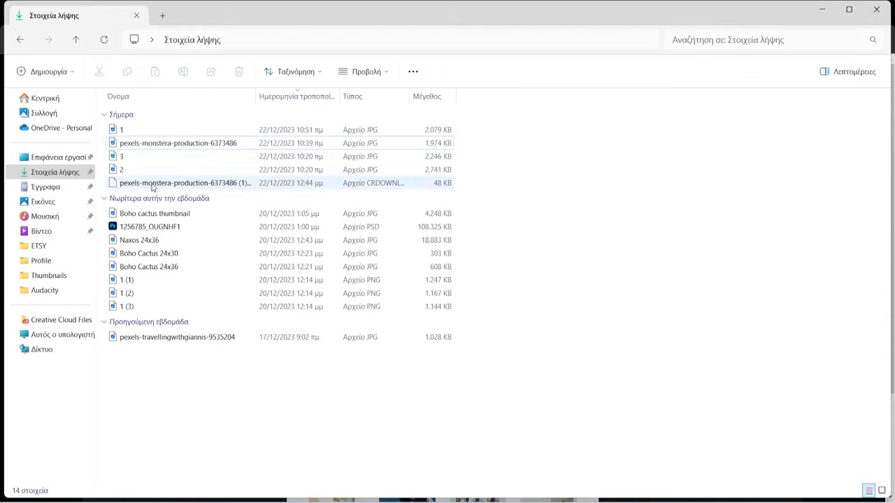
# - Drag the downloaded Pexels frame photo from Downloads into Photoshop as a new document
pyautogui.moveTo(193, 146); pyautogui.dragTo(146, 43)
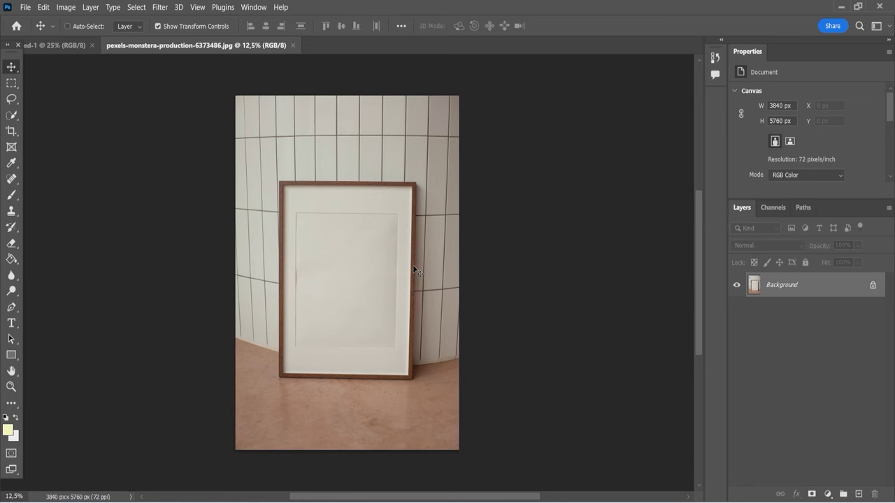
# - At 25% zoom, trace the mat opening's four corners with the Pen Tool as a closed path
pyautogui.hotkey('ctrl', '+')
pyautogui.hotkey('ctrl', '+')
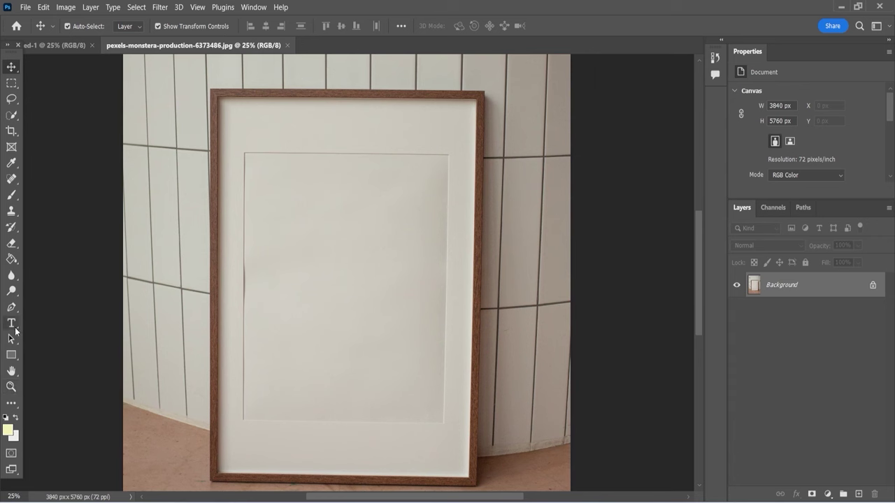
pyautogui.moveTo(11, 309); pyautogui.dragTo(43, 314)
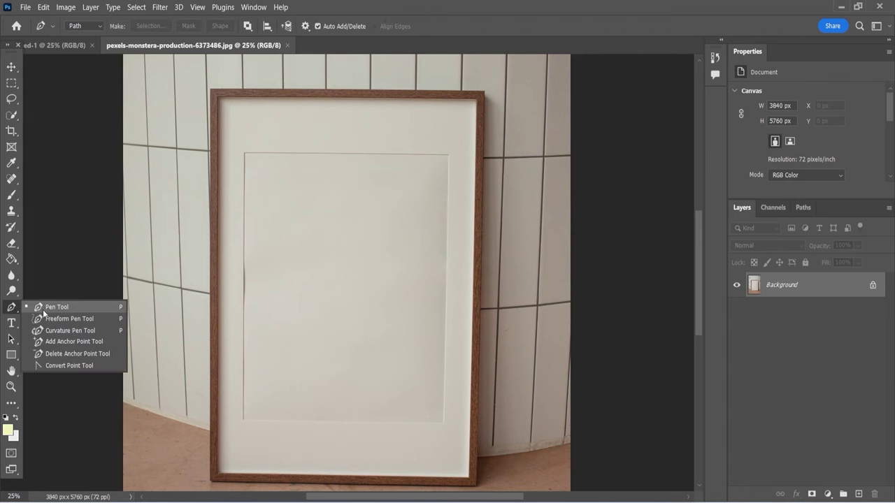
pyautogui.click(14, 310)
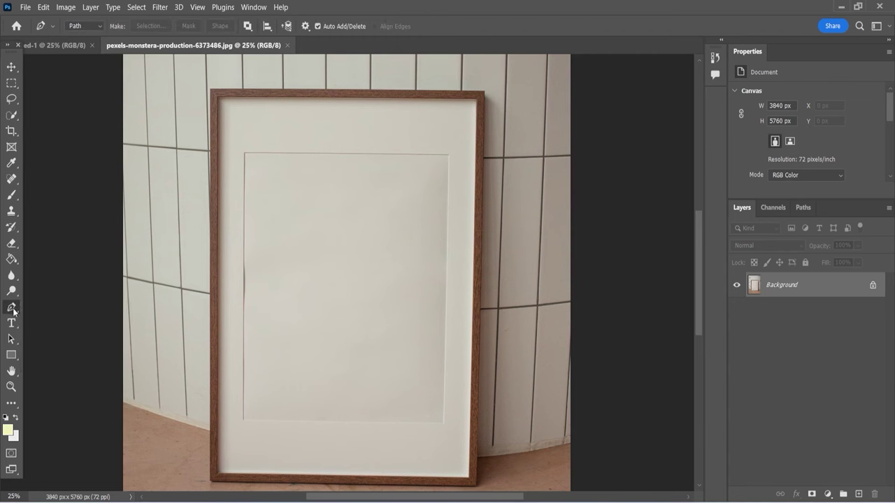
pyautogui.click(244, 151)
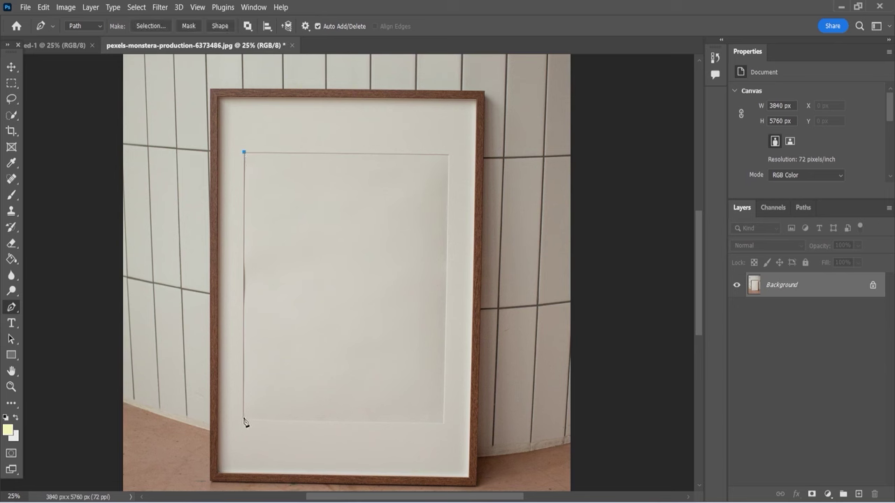
pyautogui.click(243, 418)
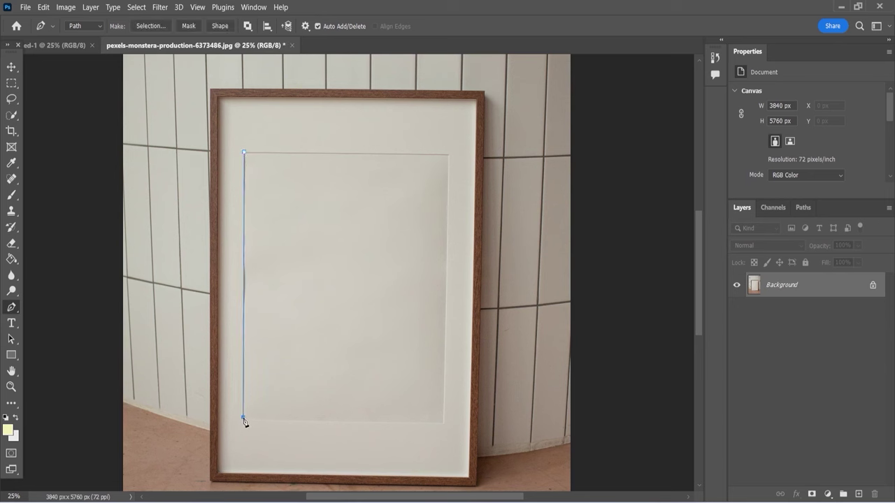
pyautogui.click(444, 421)
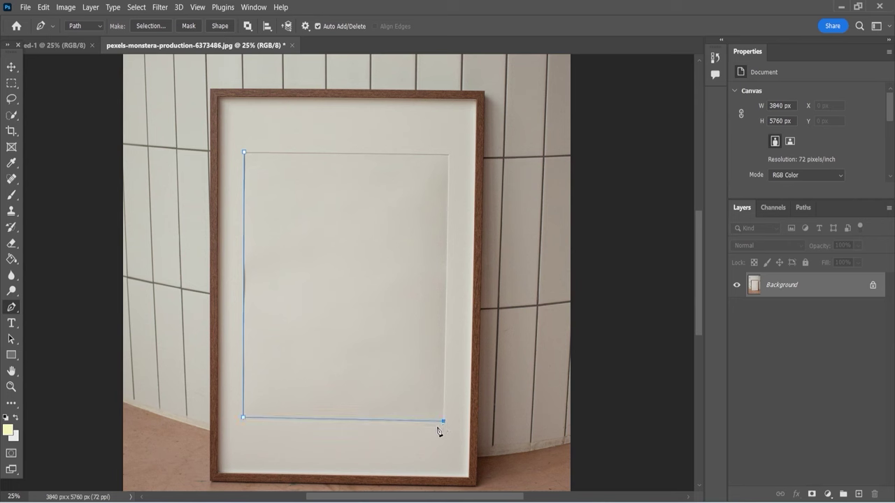
pyautogui.click(448, 155)
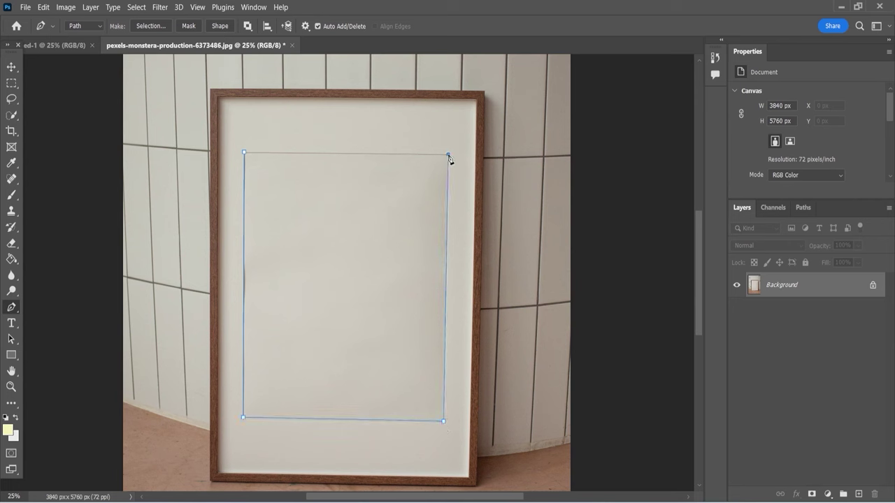
pyautogui.click(244, 152)
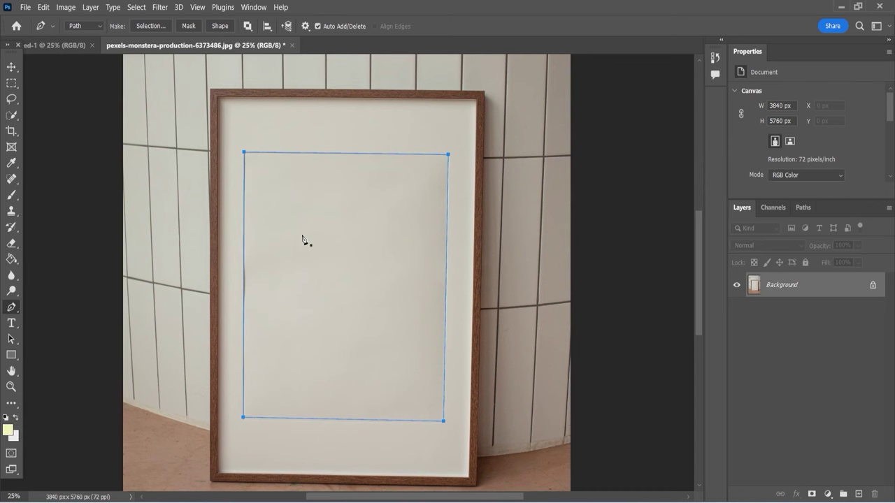
# - Convert the traced path into a selection with 0 feather
pyautogui.rightClick(302, 239)
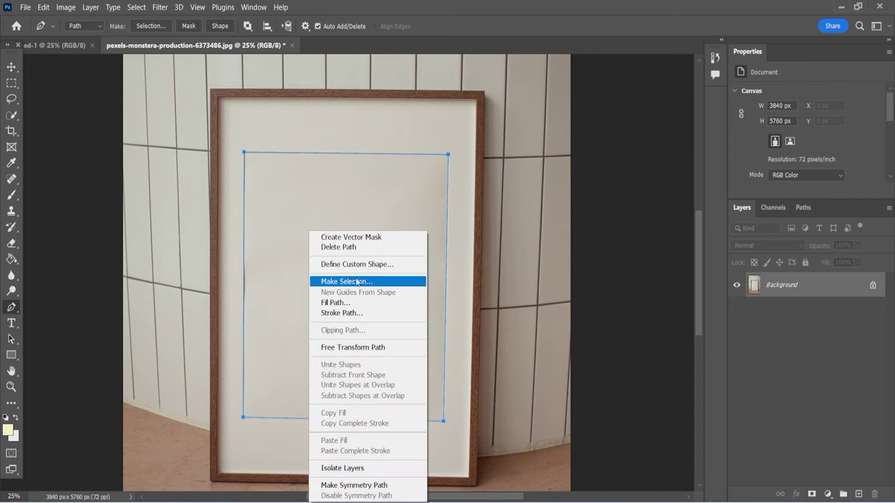
pyautogui.click(332, 282)
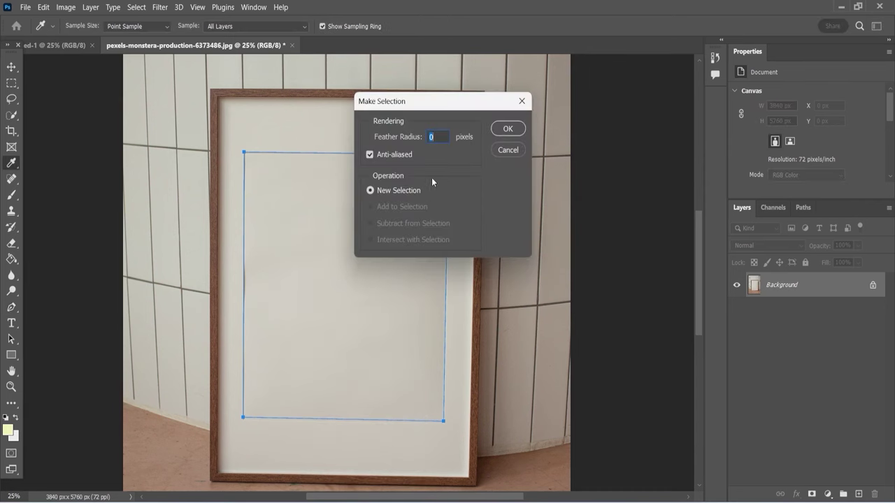
pyautogui.click(507, 130)
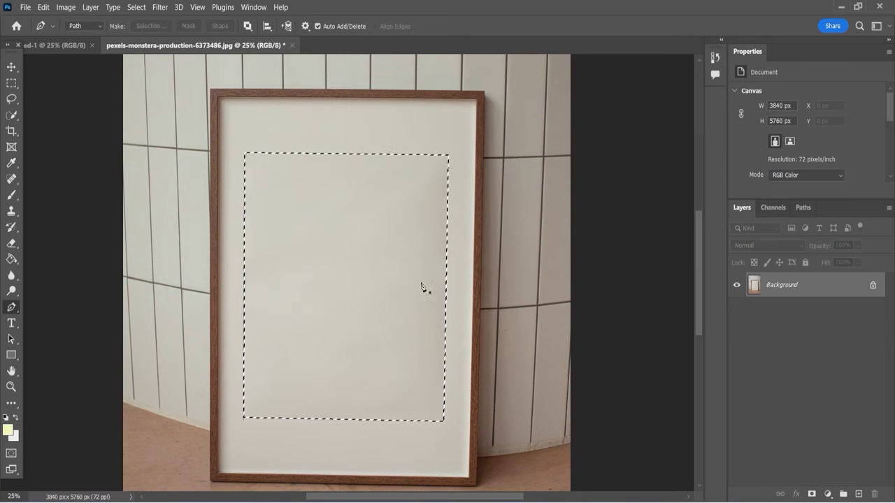
# - Unlock the photo as Layer 0, delete the opening, and drag in the Boho Cactus 24x30 artwork
pyautogui.click(871, 287)
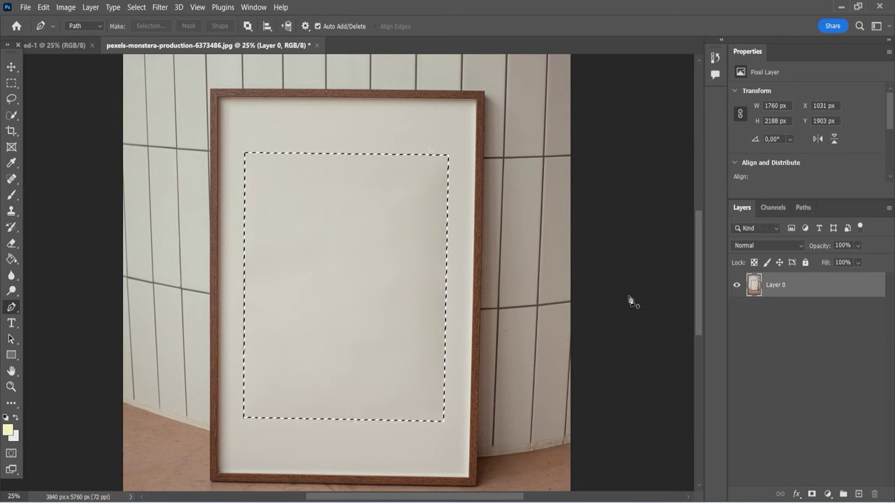
pyautogui.press('Delete')
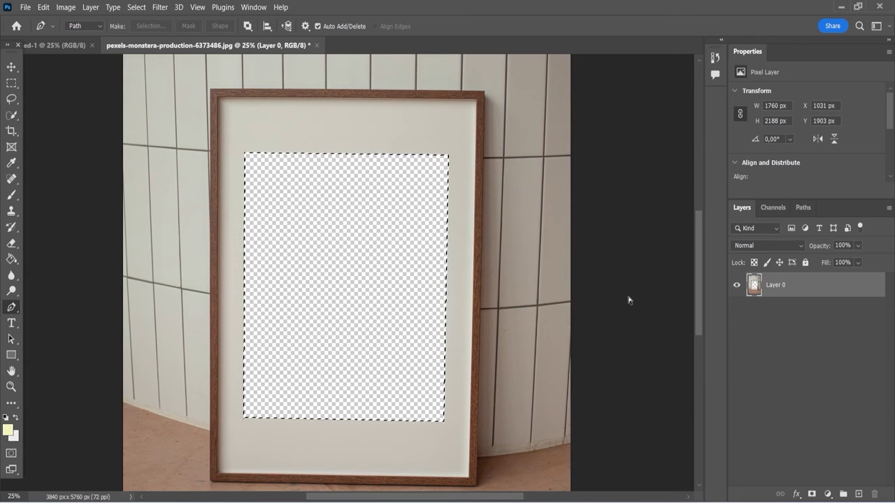
pyautogui.hotkey('ctrl', 'd')
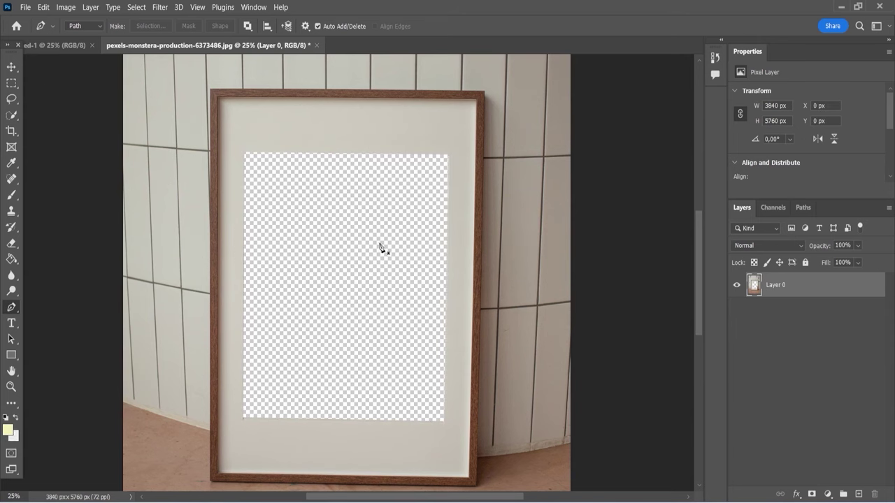
pyautogui.press('v')
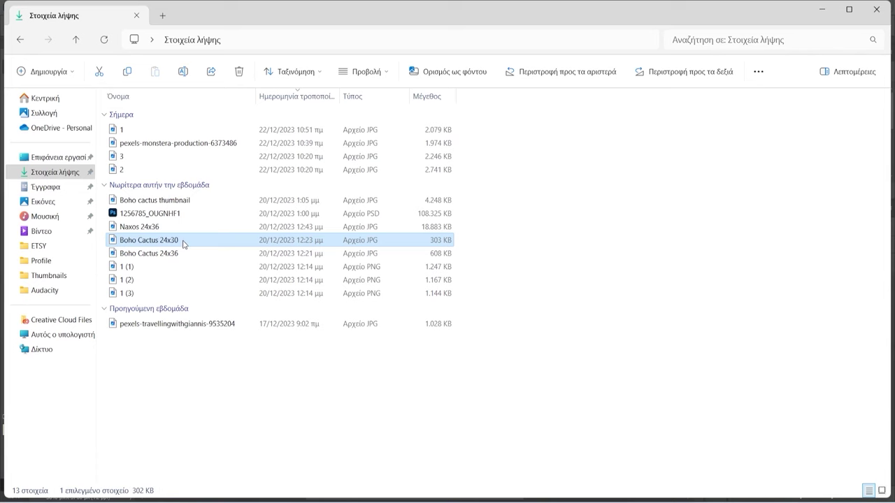
pyautogui.moveTo(184, 243); pyautogui.dragTo(349, 337)
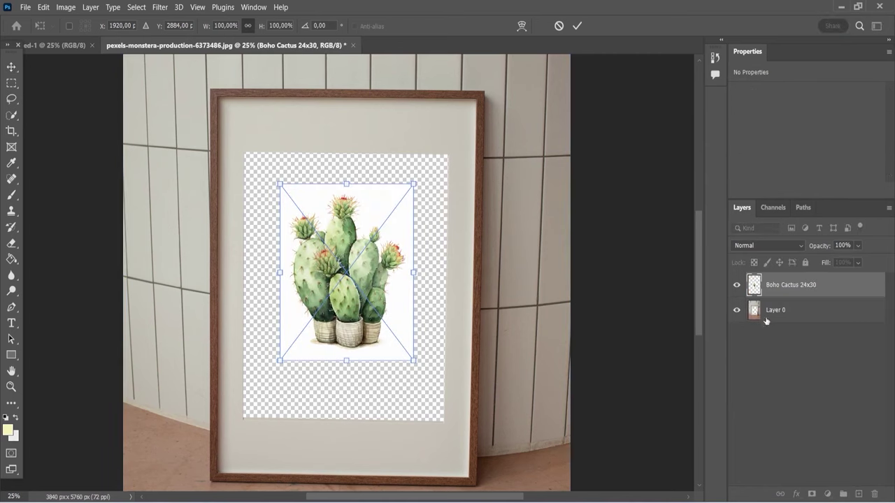
# - Place the cactus under Layer 0 and transform it to about 157% with a ~0.9° tilt
pyautogui.moveTo(766, 286); pyautogui.dragTo(805, 311)
pyautogui.hotkey('ctrl', 't')
pyautogui.moveTo(414, 362); pyautogui.dragTo(468, 442)
pyautogui.moveTo(267, 287); pyautogui.dragTo(231, 288)
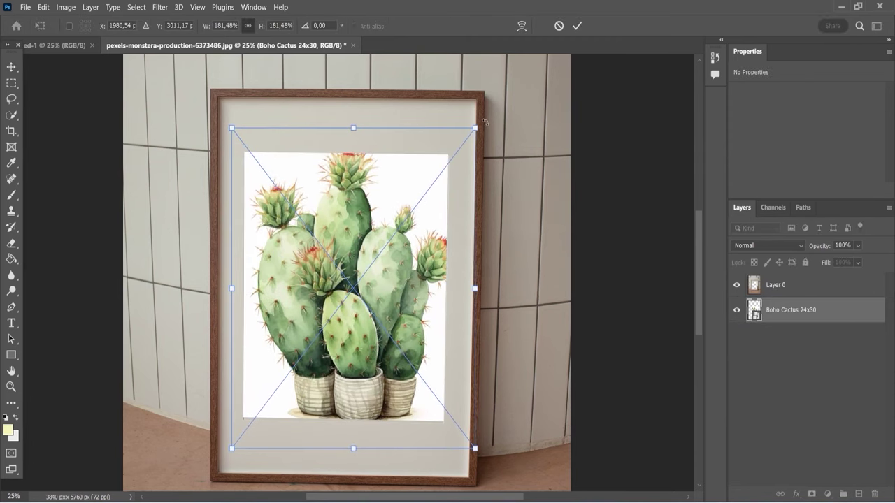
pyautogui.moveTo(485, 123); pyautogui.dragTo(459, 152)
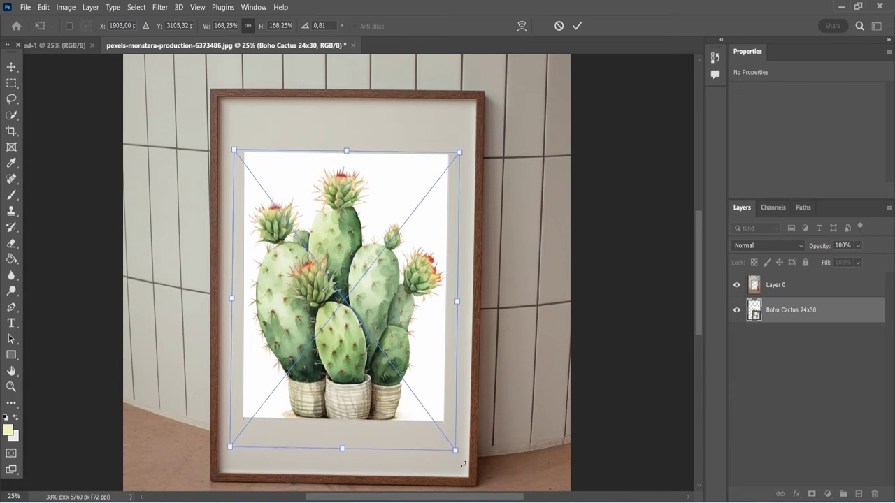
pyautogui.moveTo(452, 453); pyautogui.dragTo(442, 433)
pyautogui.moveTo(369, 340); pyautogui.dragTo(376, 334)
pyautogui.moveTo(454, 147); pyautogui.dragTo(452, 149)
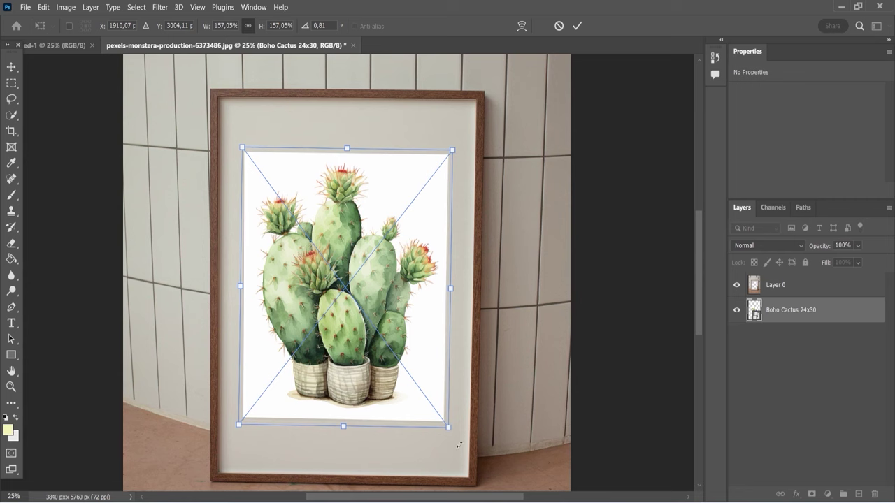
pyautogui.moveTo(459, 445); pyautogui.dragTo(459, 445)
pyautogui.hotkey('shift', 'Left')
pyautogui.press('Left')
pyautogui.press('Left')
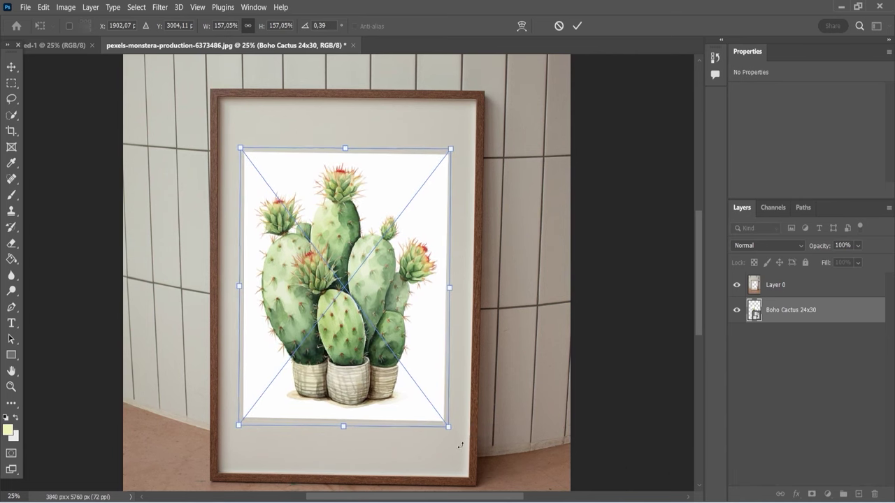
pyautogui.press('Return')
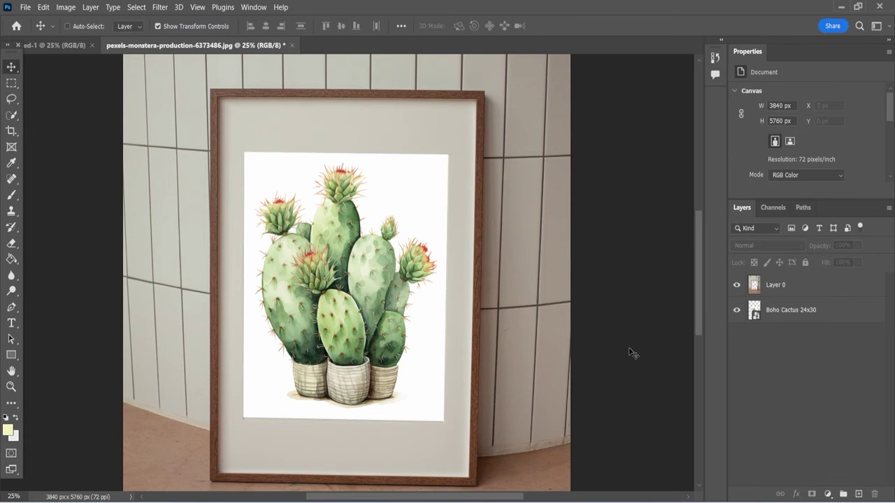
# - Zoom out to view the whole mockup and select the Layer 0 photo layer
pyautogui.hotkey('ctrl', '-')
pyautogui.hotkey('ctrl', '-')
pyautogui.hotkey('ctrl', '+')
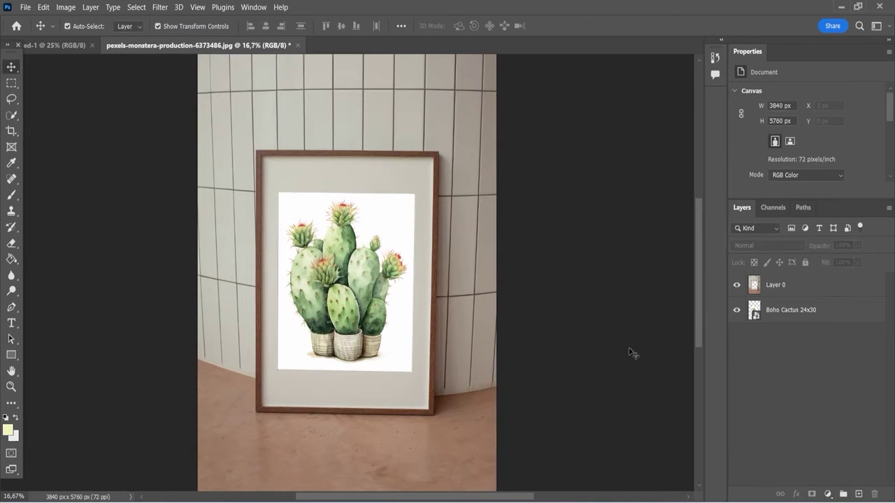
pyautogui.click(364, 302)
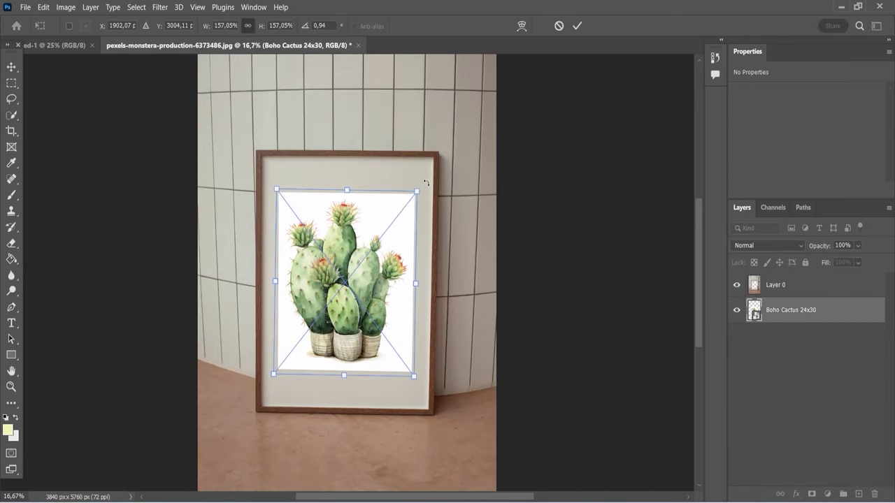
pyautogui.click(776, 285)
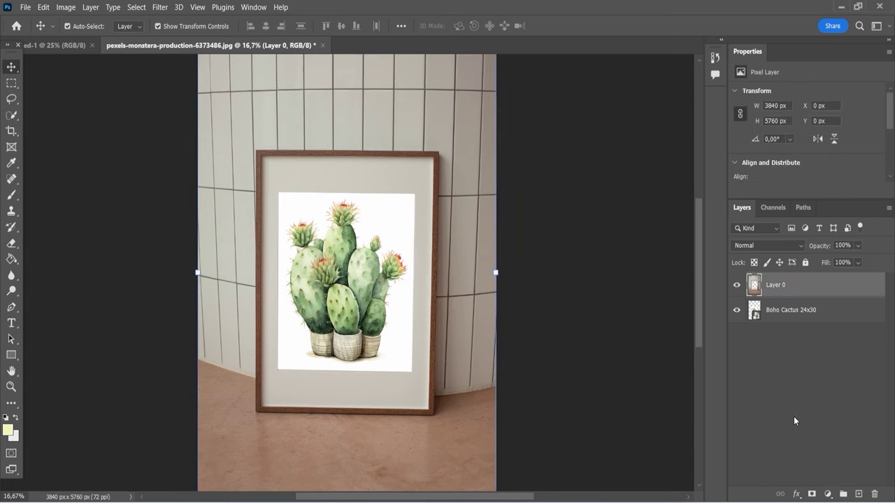
# - Add a Brightness/Contrast layer clipped to Layer 0 with brightness 32
pyautogui.click(827, 495)
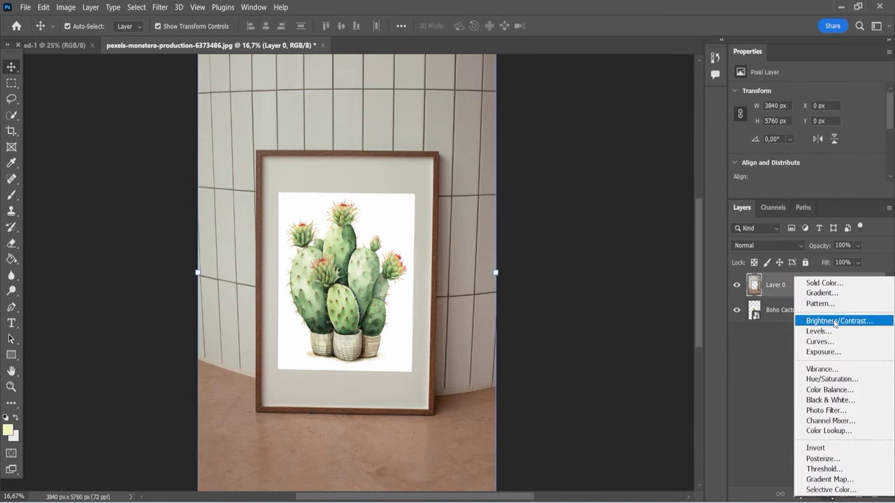
pyautogui.click(839, 321)
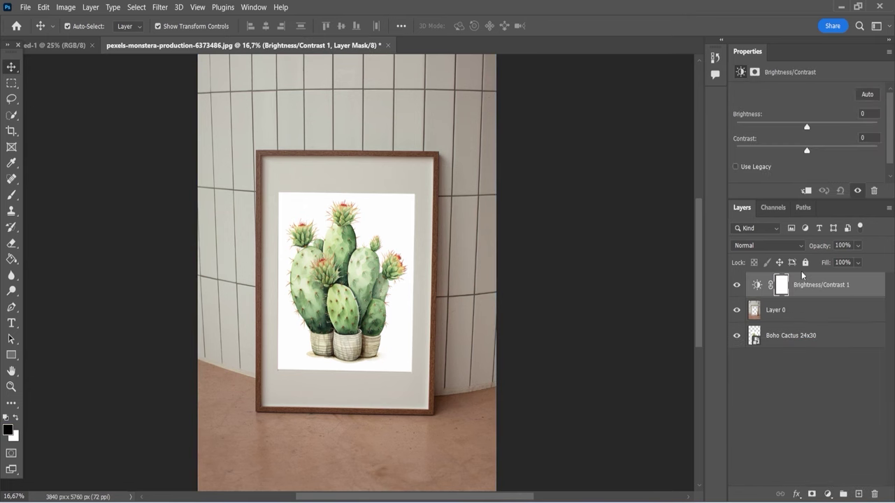
pyautogui.click(806, 190)
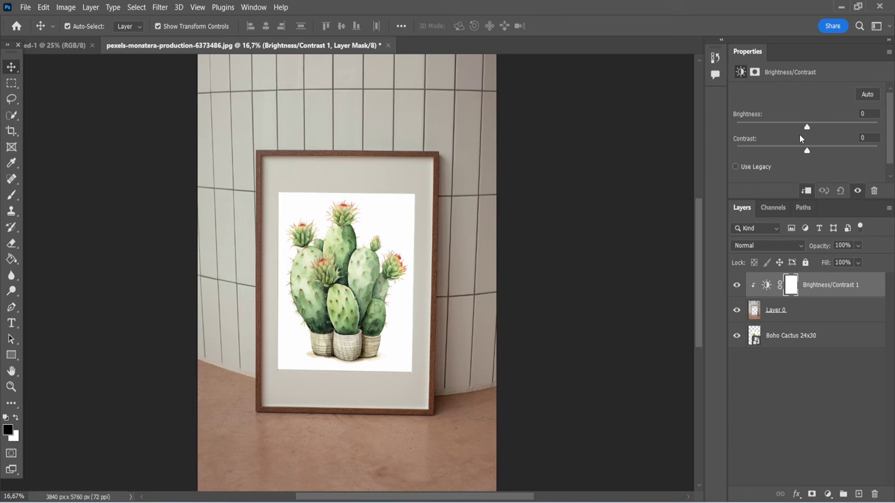
pyautogui.moveTo(811, 128); pyautogui.dragTo(822, 129)
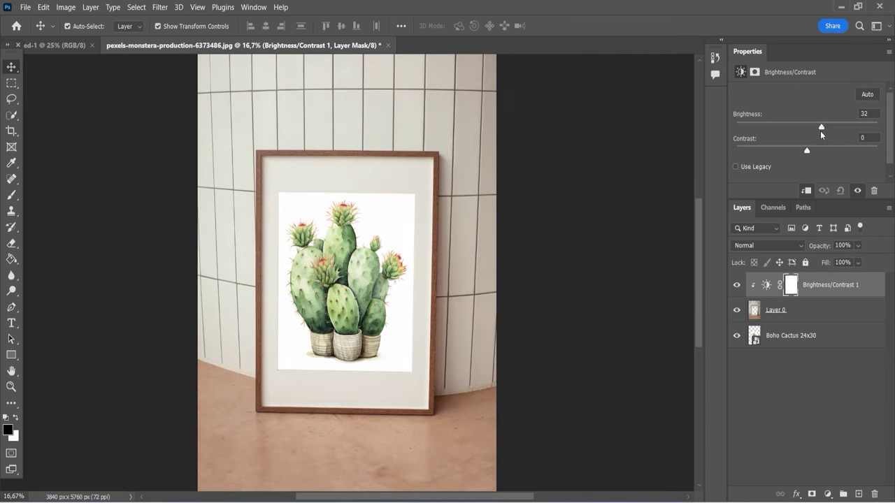
# - Add an Exposure layer clipped to the cactus artwork set to -0.25
pyautogui.click(806, 340)
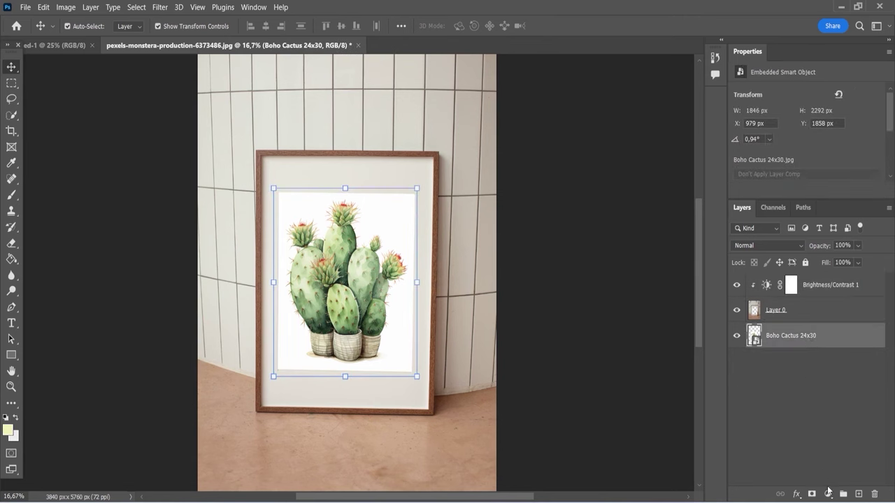
pyautogui.click(828, 494)
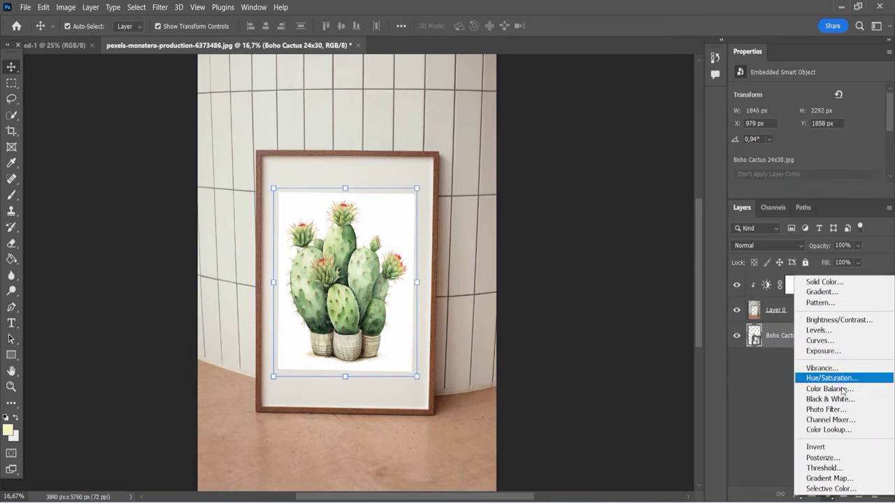
pyautogui.click(830, 352)
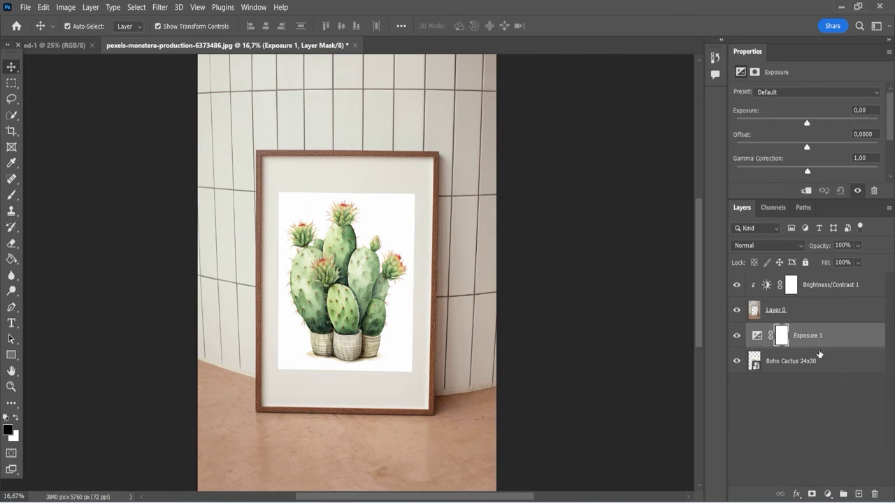
pyautogui.click(806, 191)
pyautogui.moveTo(807, 123); pyautogui.dragTo(804, 124)
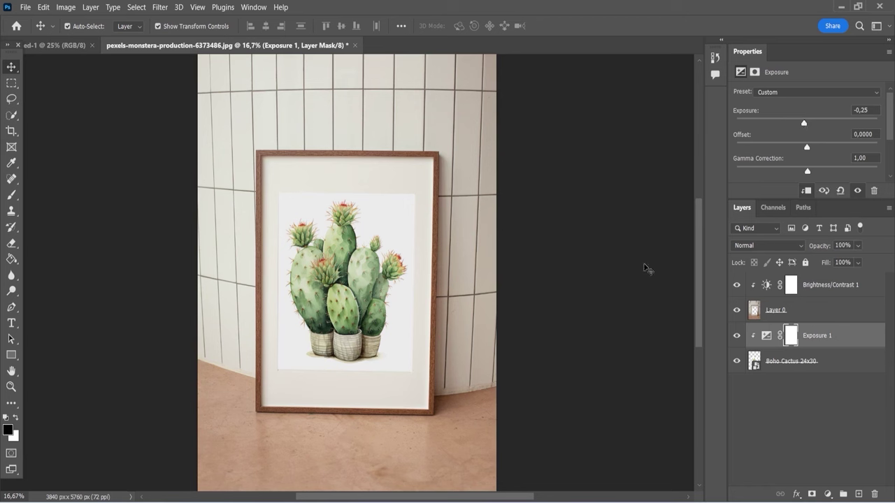
# - Add a top Brightness/Contrast layer with brightness 14 and contrast 6
pyautogui.click(825, 284)
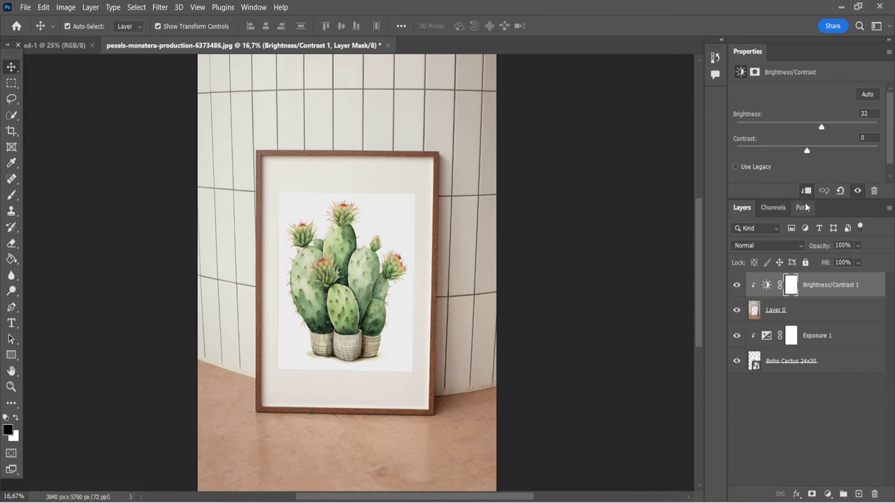
pyautogui.click(829, 495)
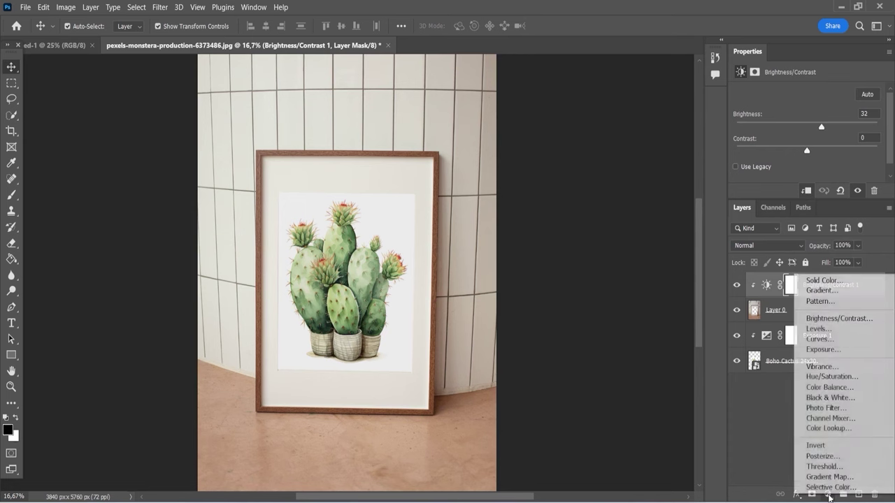
pyautogui.click(830, 319)
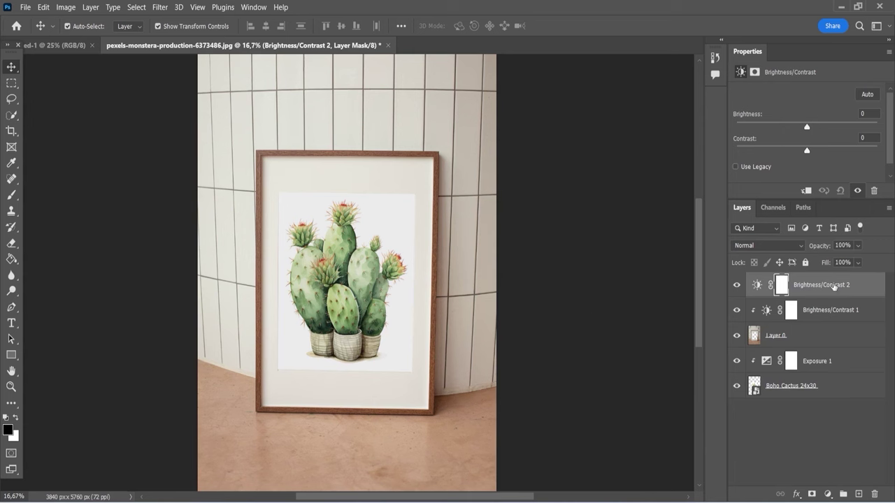
pyautogui.moveTo(810, 127); pyautogui.dragTo(811, 149)
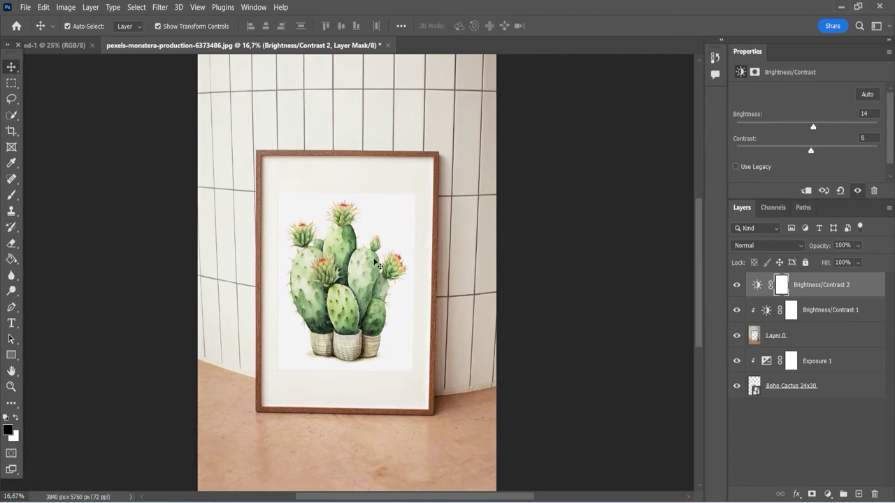
# - Save a JPEG copy of the finished mockup named 'Cactus Mockup'
pyautogui.click(25, 7)
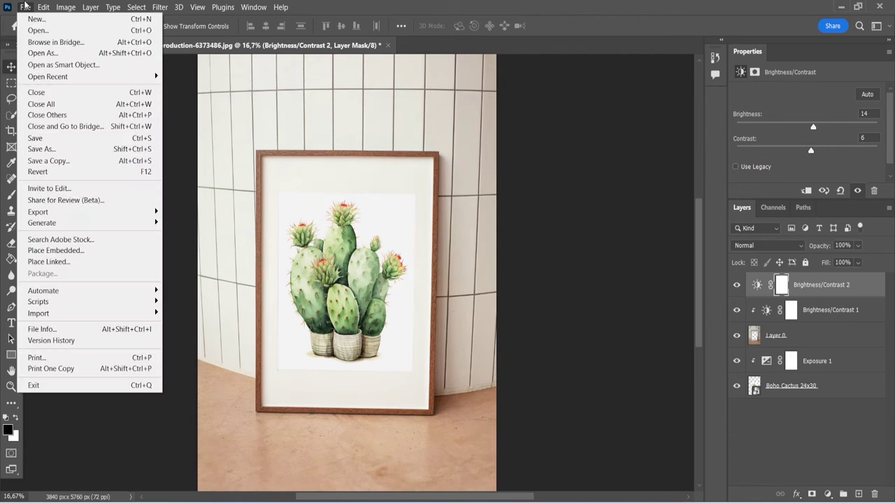
pyautogui.click(70, 161)
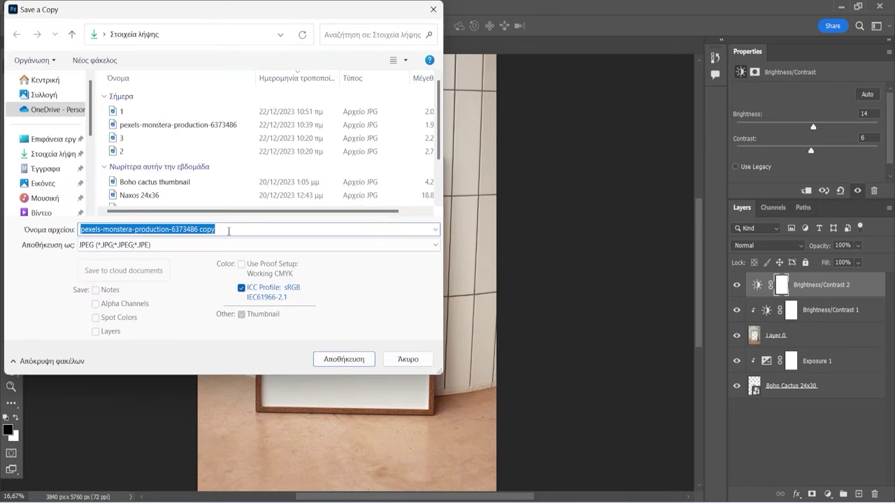
pyautogui.press('BackSpace')
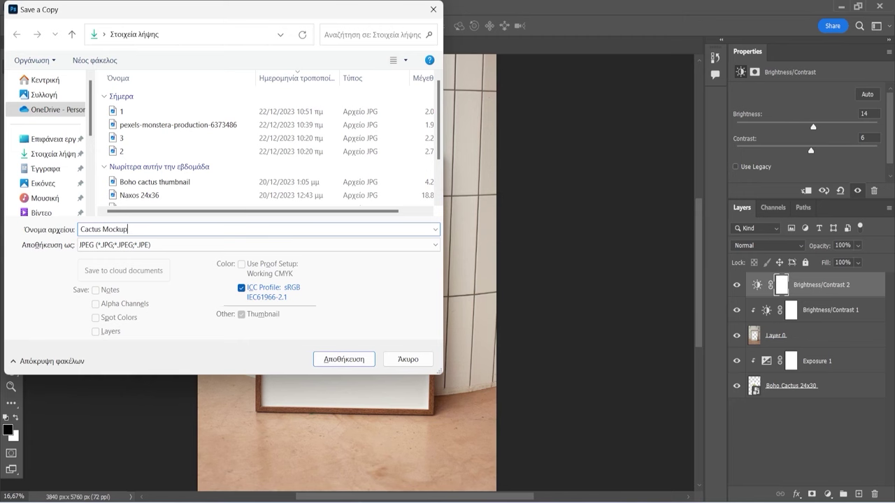
pyautogui.click(344, 359)
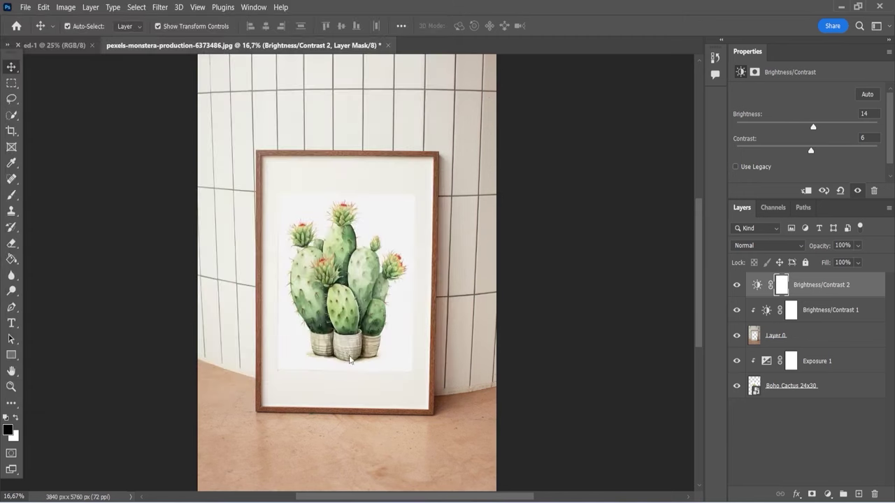
# - Confirm the JPEG options and delete the Boho Cactus 24x30 layer, leaving a blank frame template
pyautogui.click(512, 118)
pyautogui.click(819, 337)
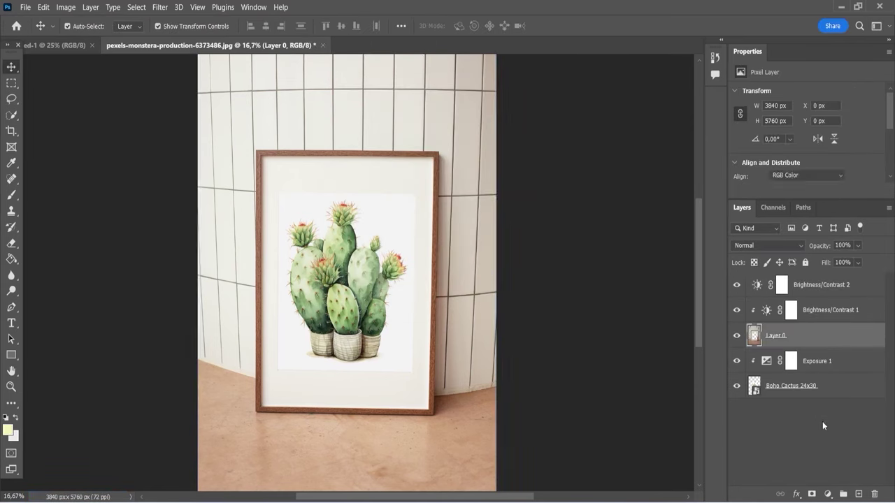
pyautogui.click(822, 423)
pyautogui.click(819, 369)
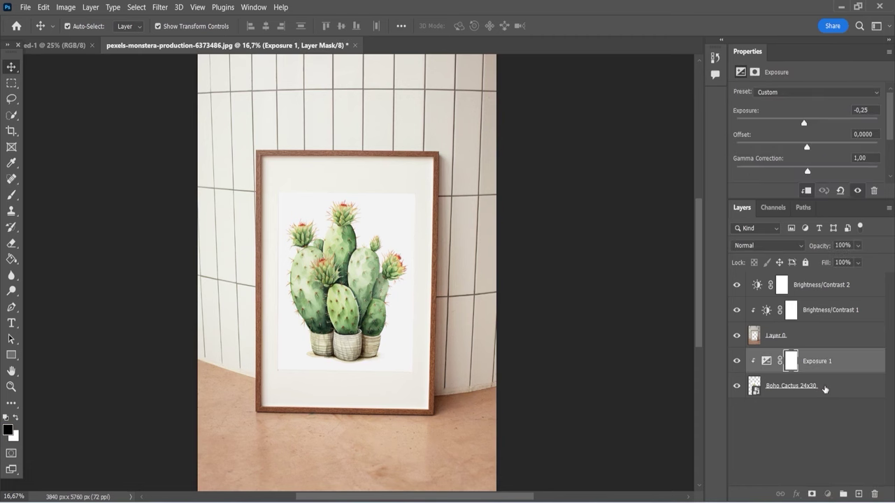
pyautogui.keyDown('shift'); pyautogui.click(825, 389); pyautogui.keyUp('shift')
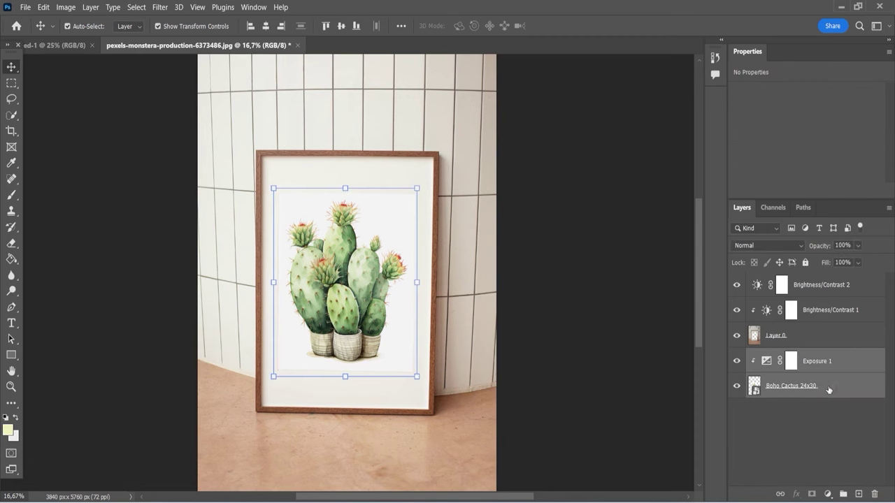
pyautogui.click(829, 400)
pyautogui.click(825, 390)
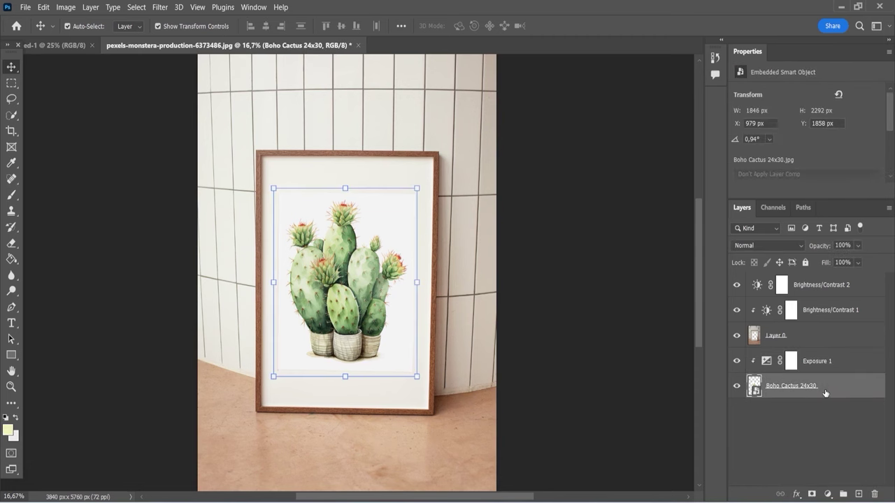
pyautogui.press('Delete')
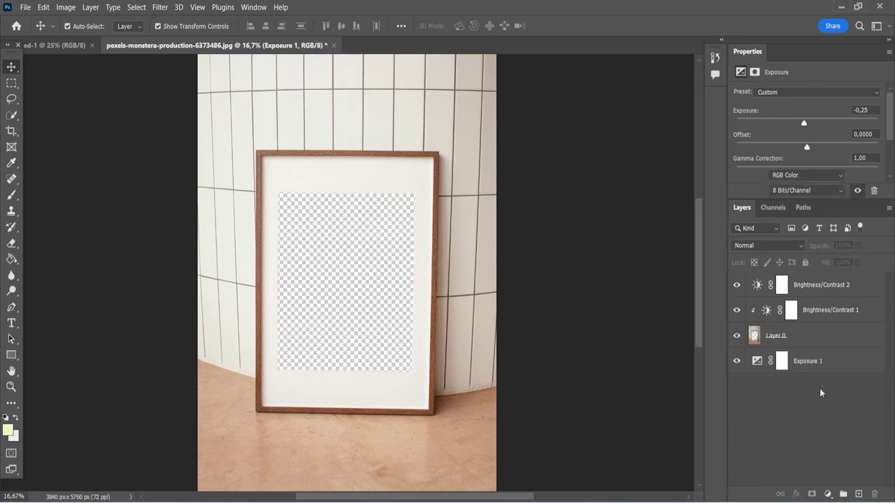
pyautogui.click(811, 290)
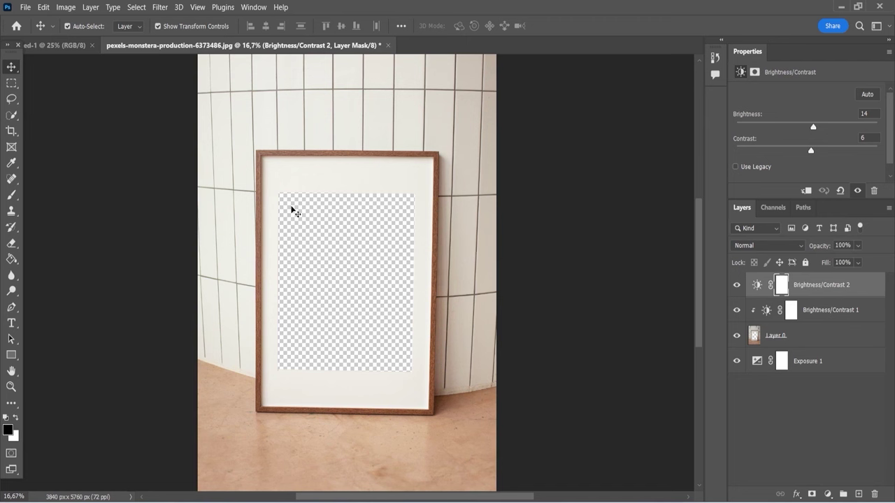
pyautogui.click(27, 7)
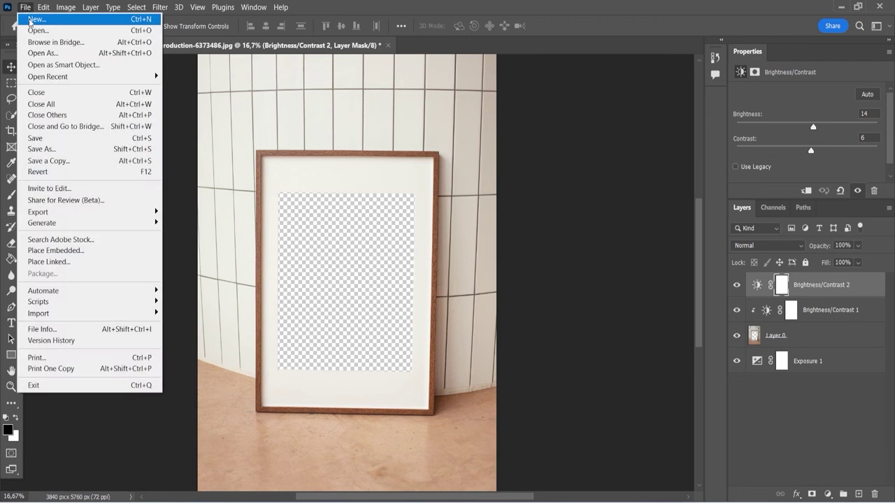
# - Save a layered Photoshop (*.PSD) copy of the blank frame mockup, then bring up the Etsy cactus listing
pyautogui.click(71, 162)
pyautogui.click(258, 245)
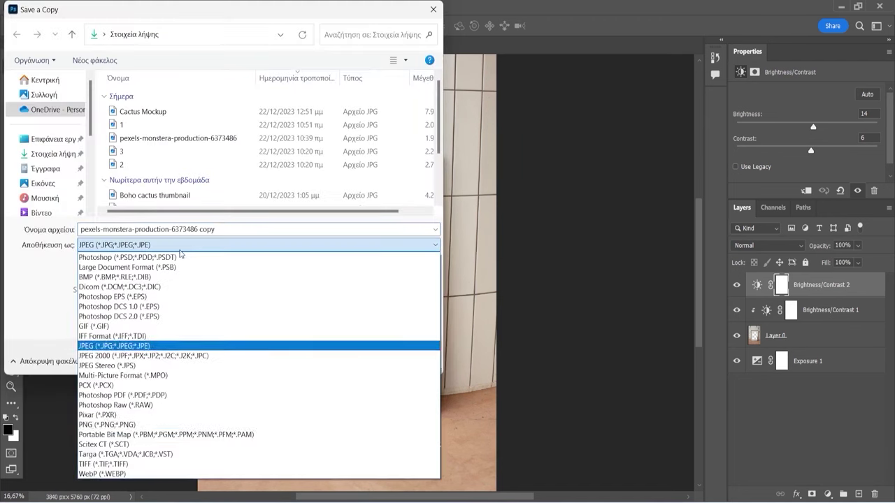
pyautogui.click(123, 427)
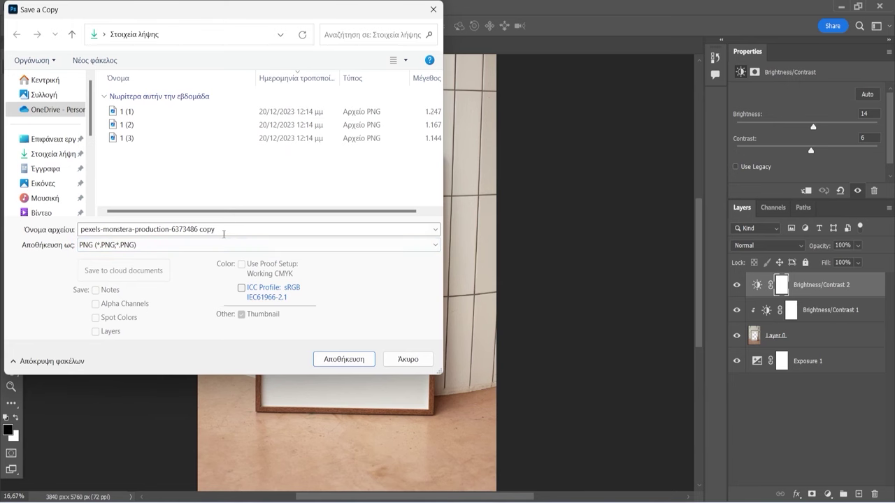
pyautogui.click(89, 245)
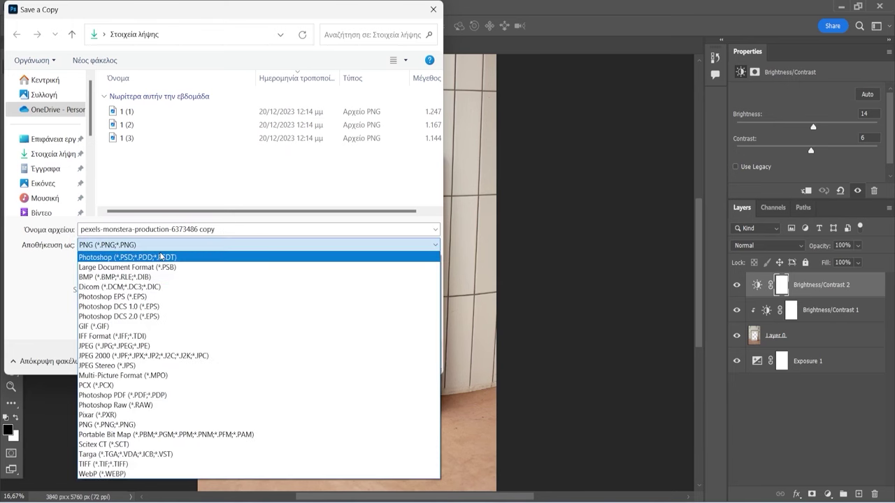
pyautogui.click(91, 258)
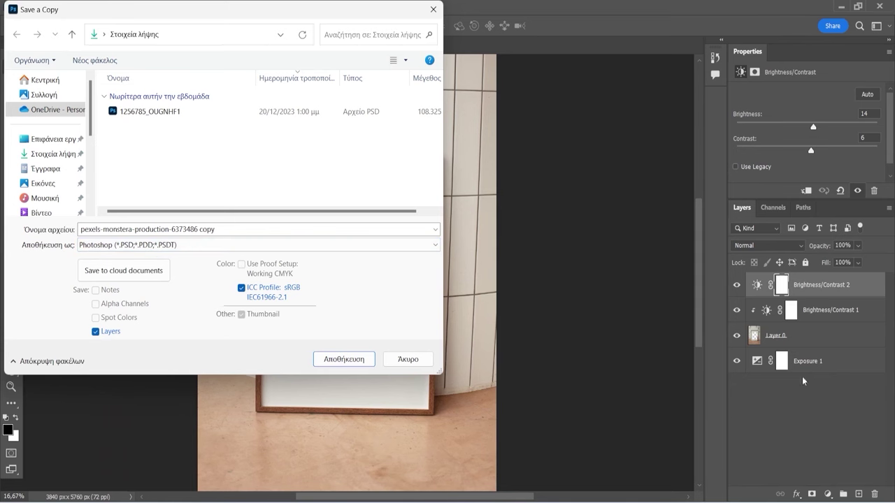
pyautogui.click(343, 359)
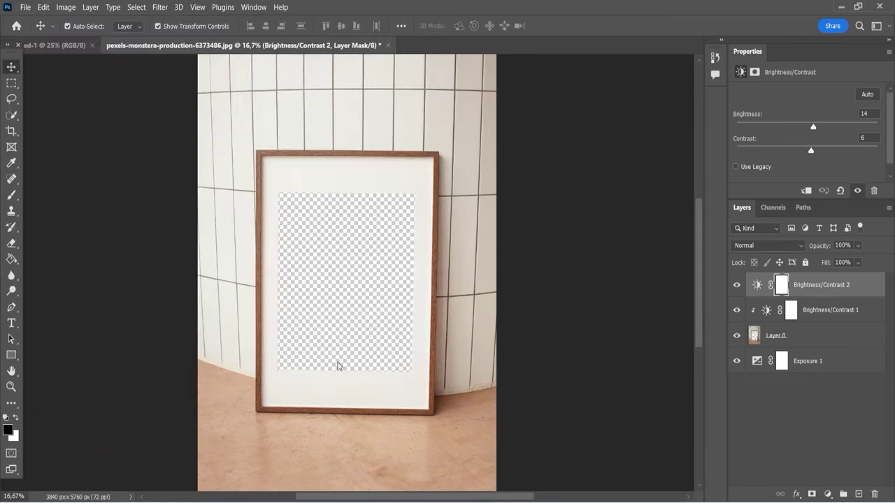
pyautogui.click(580, 137)
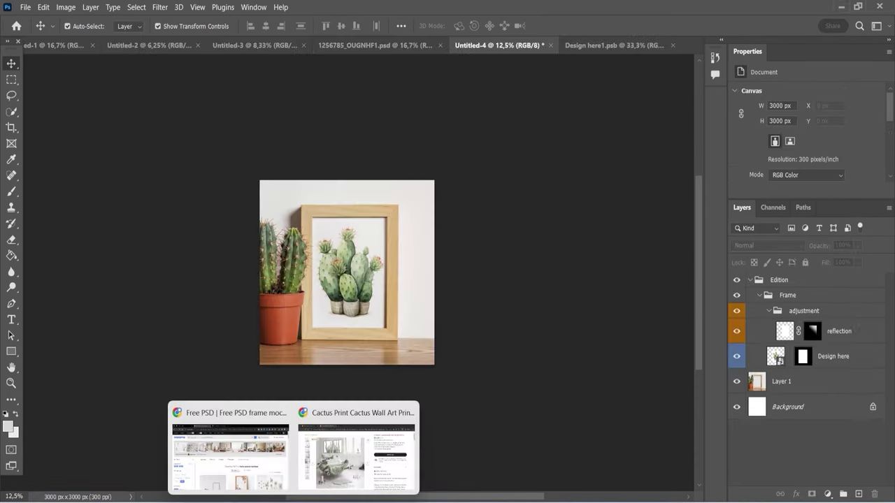
pyautogui.click(315, 489)
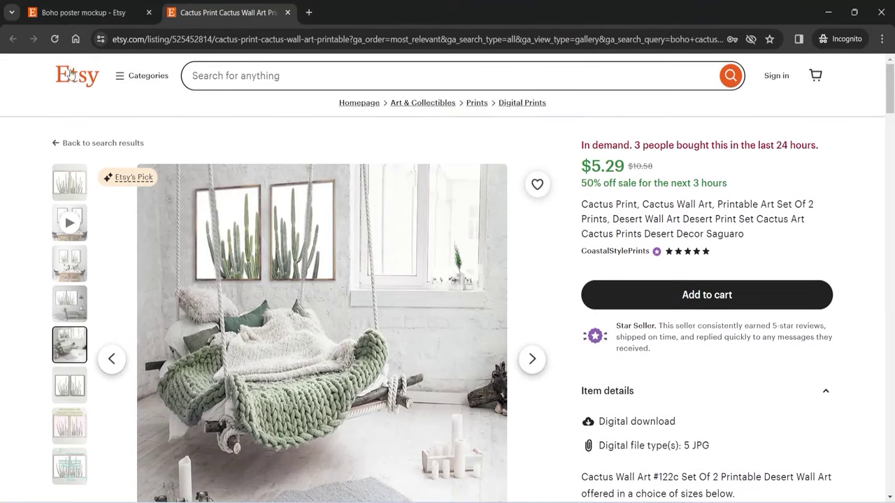
# - Search Etsy for 'digital wall art' and open the Lose Your Mind Find Your Soul poster listing
pyautogui.click(235, 75)
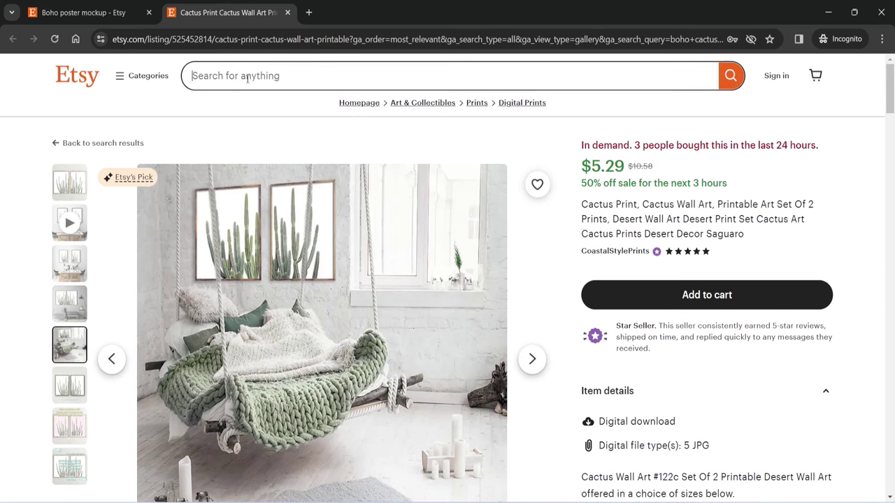
pyautogui.write('digital ')
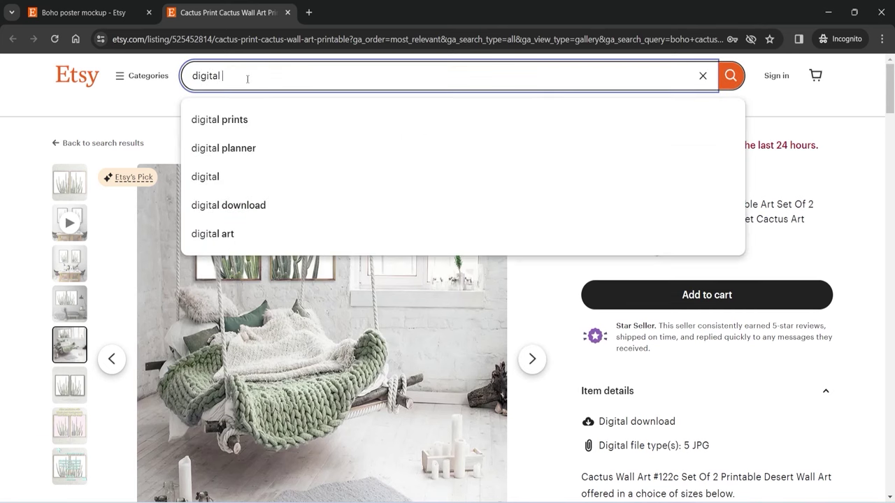
pyautogui.write('wall art')
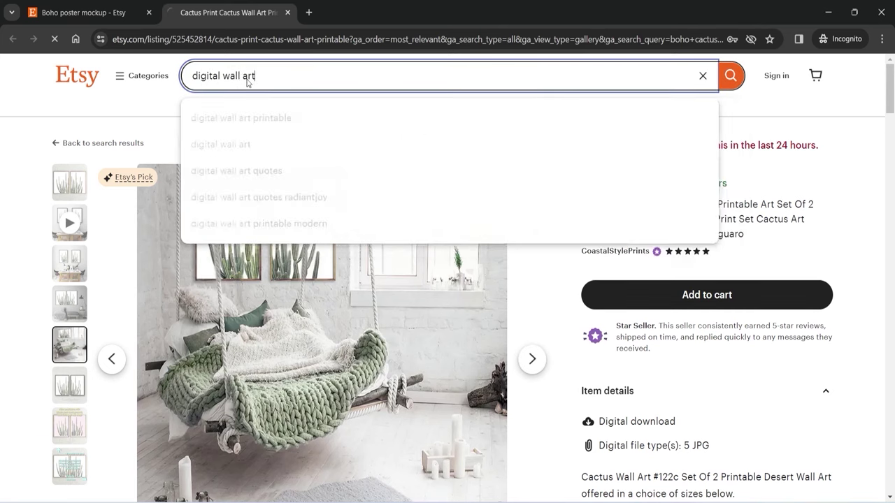
pyautogui.press('Return')
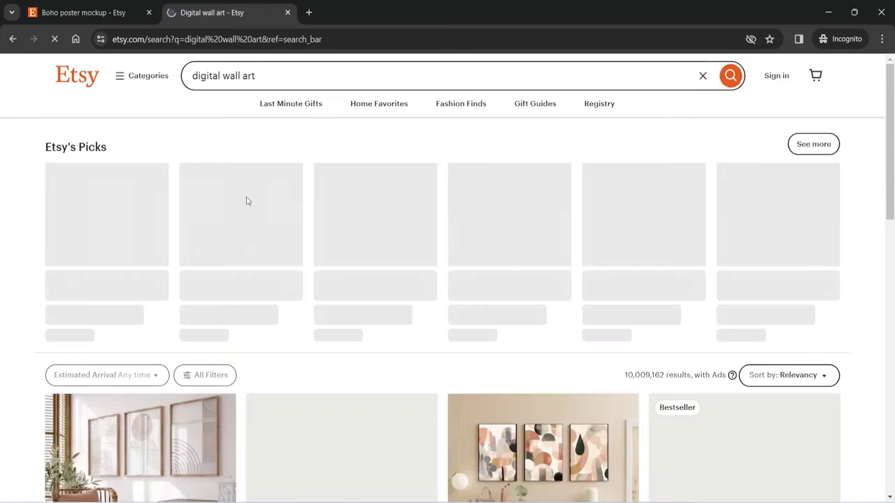
pyautogui.scroll(-8, 250, 224)
pyautogui.scroll(-2, 279, 244)
pyautogui.scroll(1, 412, 278)
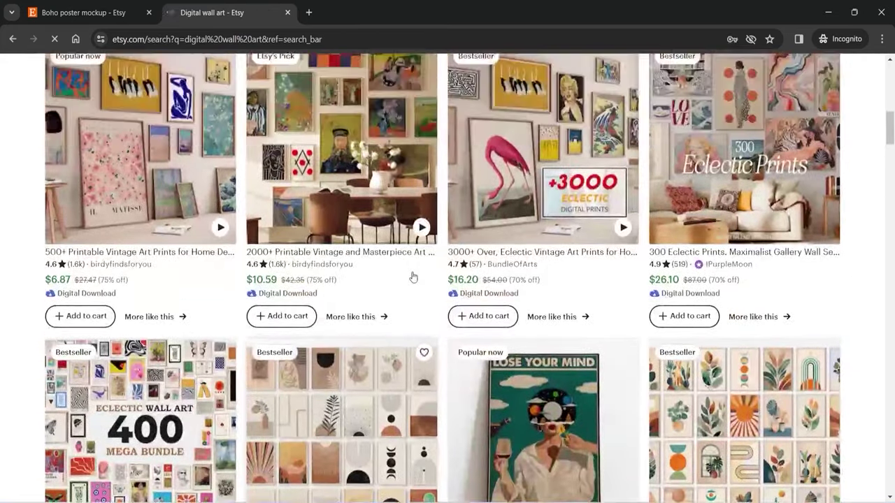
pyautogui.scroll(-3, 504, 301)
pyautogui.click(517, 284)
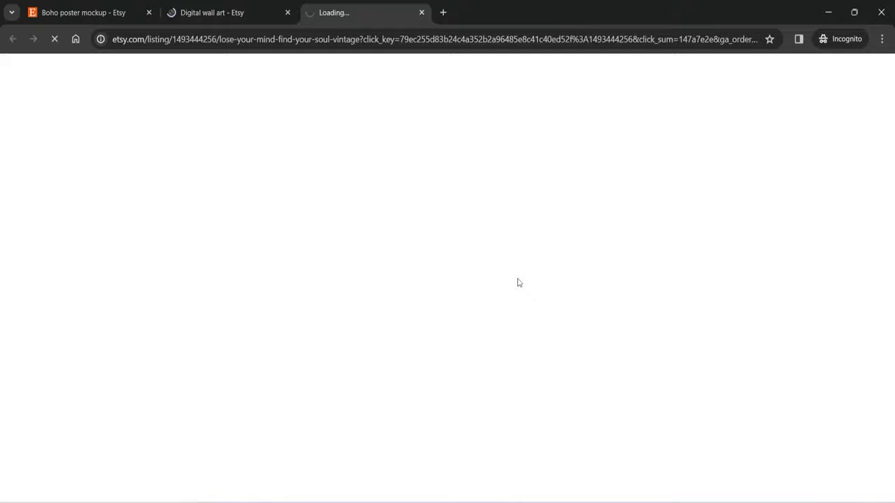
# - Browse the listing's gallery images, including the size chart and See the Quality Yourself image
pyautogui.scroll(-3, 43, 312)
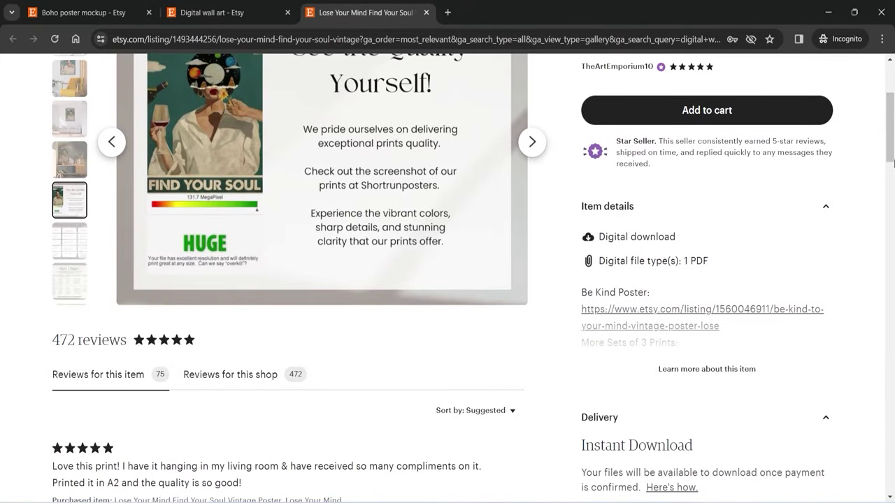
pyautogui.scroll(3, 73, 293)
pyautogui.click(59, 413)
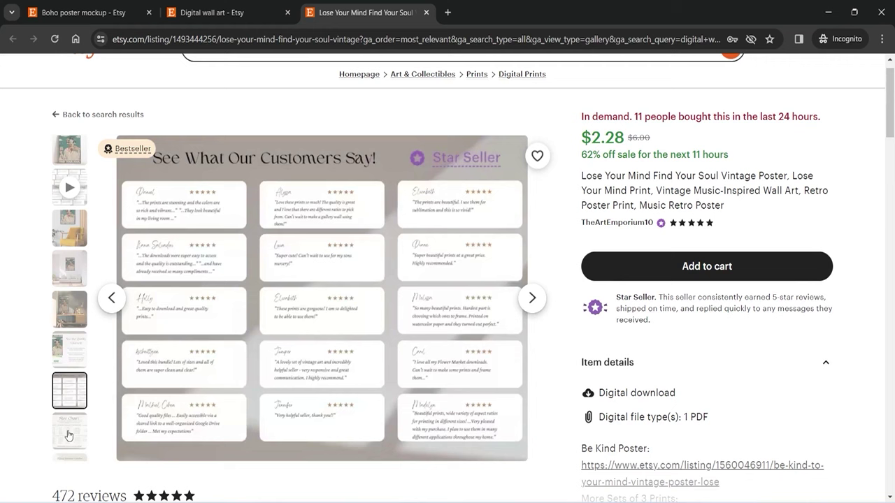
pyautogui.click(68, 374)
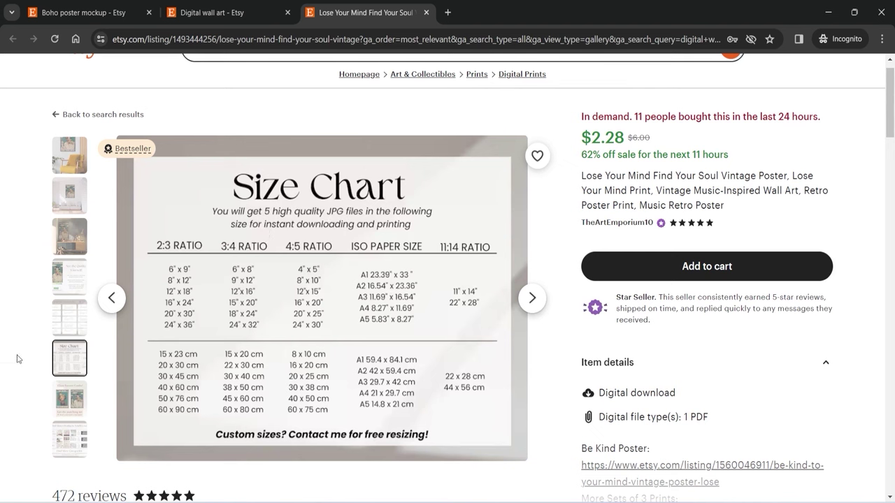
pyautogui.click(70, 399)
pyautogui.click(81, 441)
pyautogui.click(70, 400)
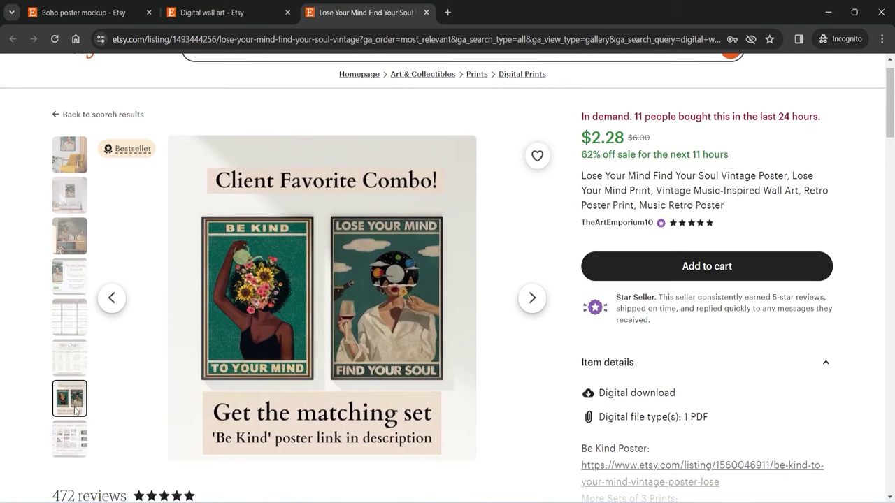
pyautogui.scroll(2, 70, 392)
pyautogui.click(70, 357)
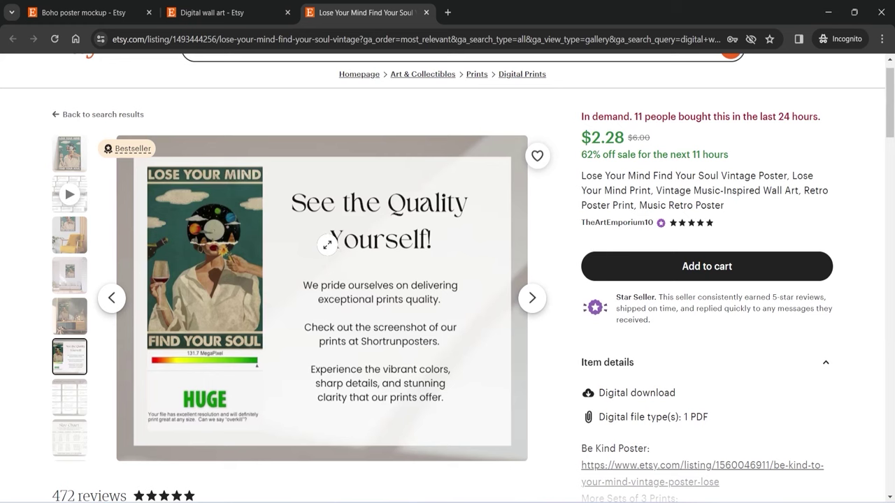
# - Create a new Photoshop document and paste in the Please Note digital-file message
pyautogui.click(367, 451)
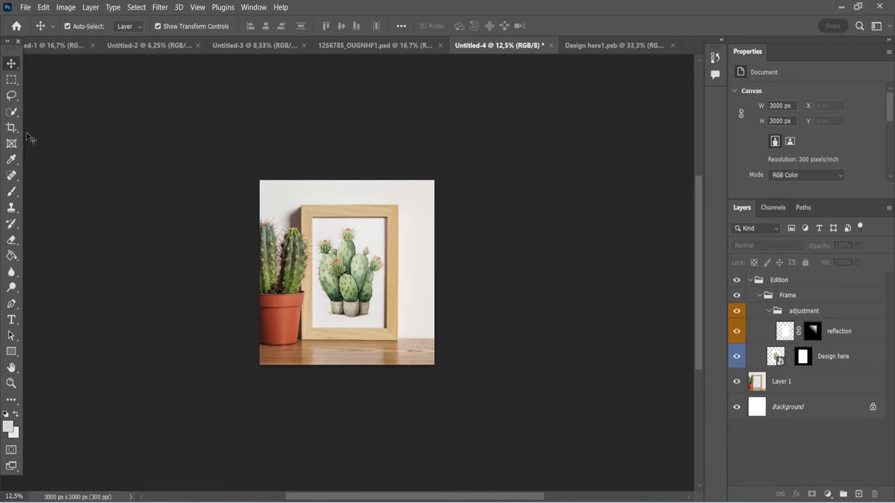
pyautogui.click(25, 7)
pyautogui.click(38, 20)
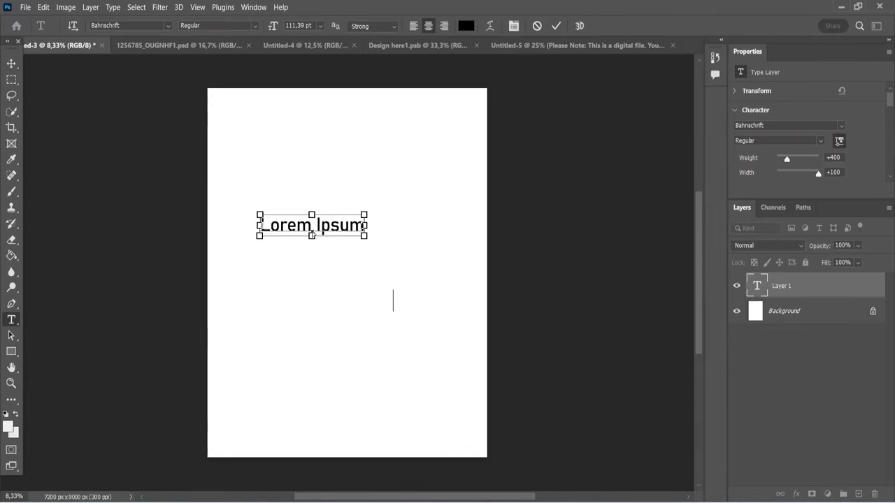
pyautogui.write('Please Note: This is a digital file. You will not receive a physical poster to your home.')
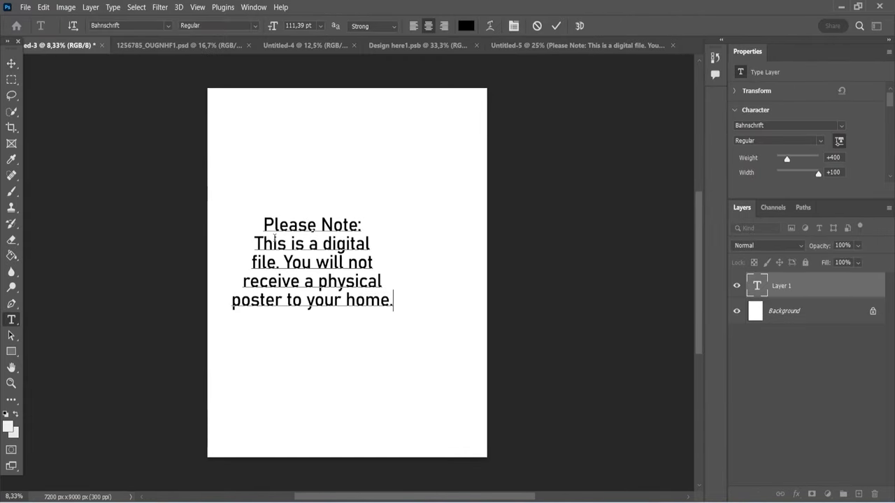
# - Set the message in Bebas and enlarge it to about 190 pt across the page
pyautogui.moveTo(264, 224); pyautogui.dragTo(412, 310)
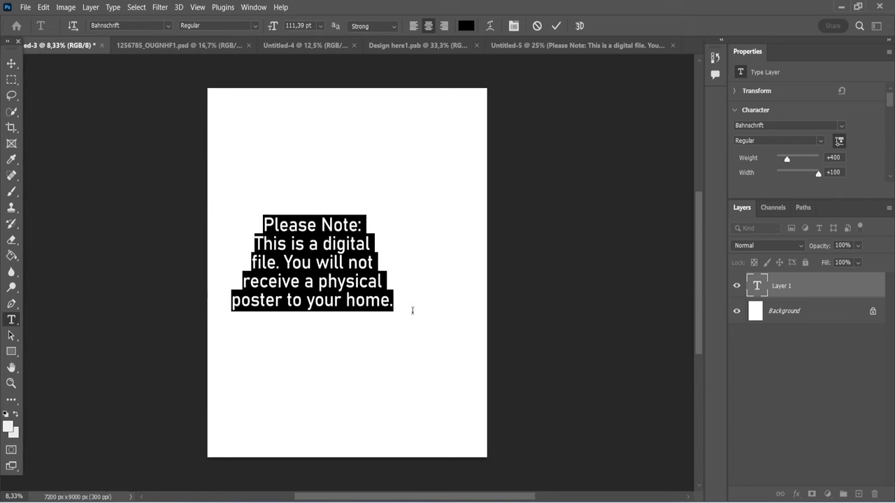
pyautogui.click(169, 26)
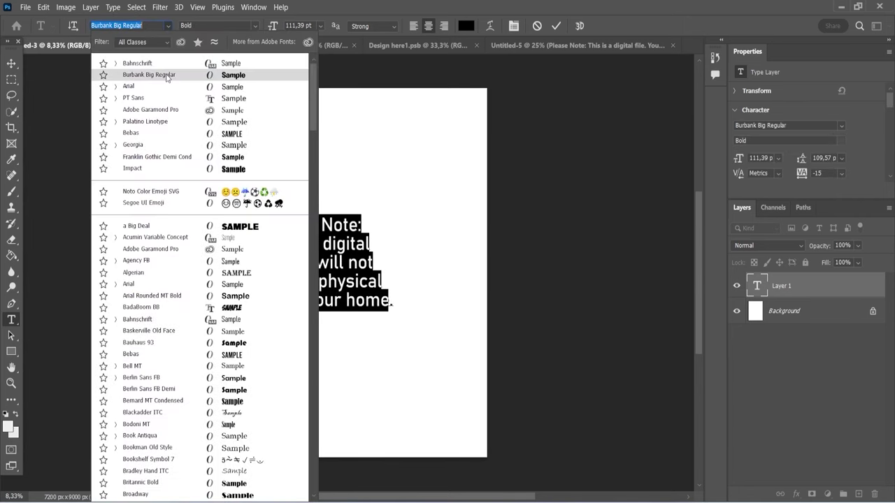
pyautogui.click(168, 133)
pyautogui.click(11, 64)
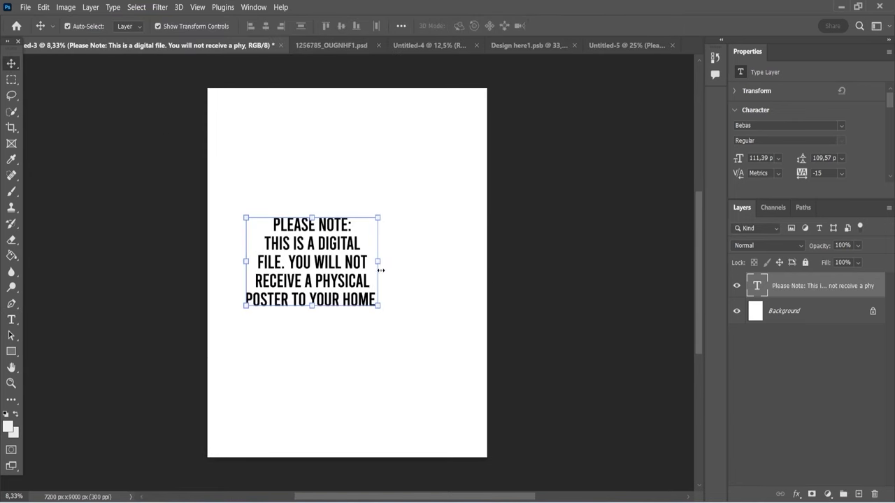
pyautogui.moveTo(381, 259); pyautogui.dragTo(474, 261)
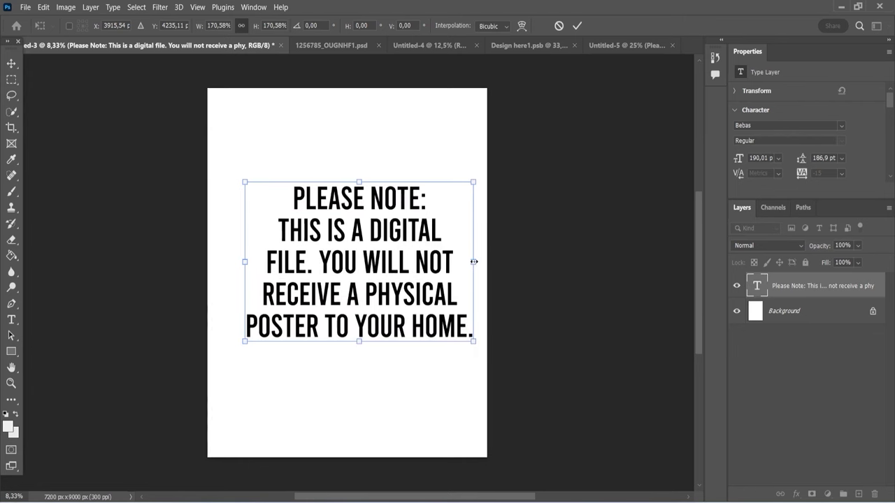
pyautogui.press('Return')
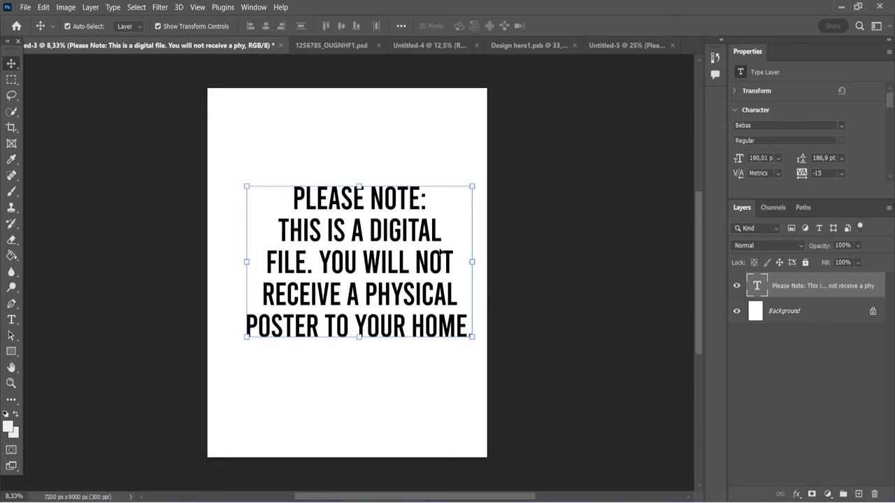
# - Left-align the notice text and reposition and slightly widen the block on the page
pyautogui.doubleClick(757, 292)
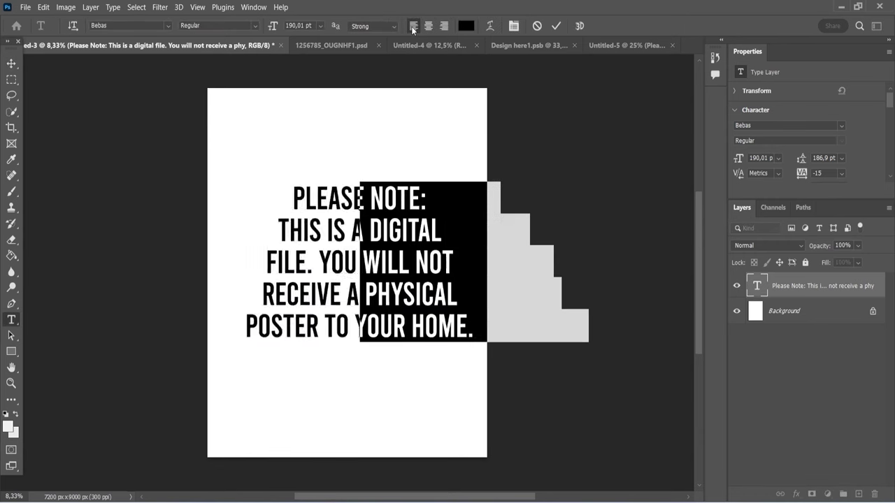
pyautogui.click(412, 26)
pyautogui.click(71, 98)
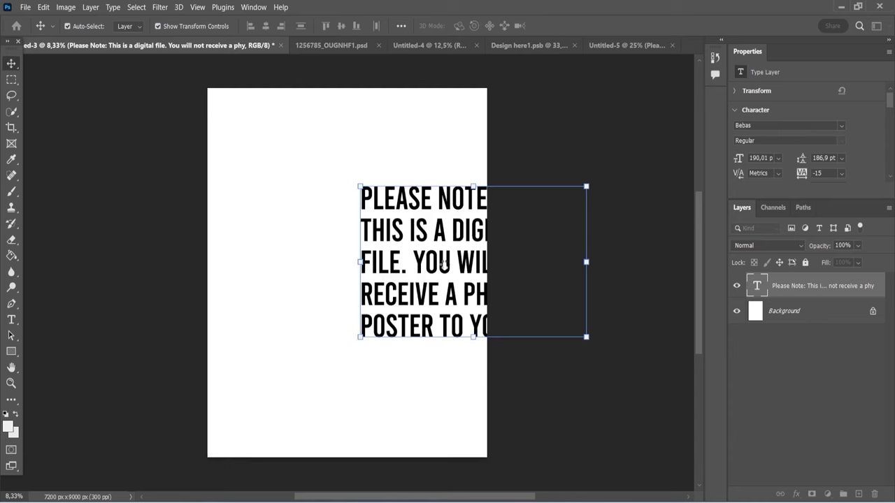
pyautogui.moveTo(443, 264); pyautogui.dragTo(314, 273)
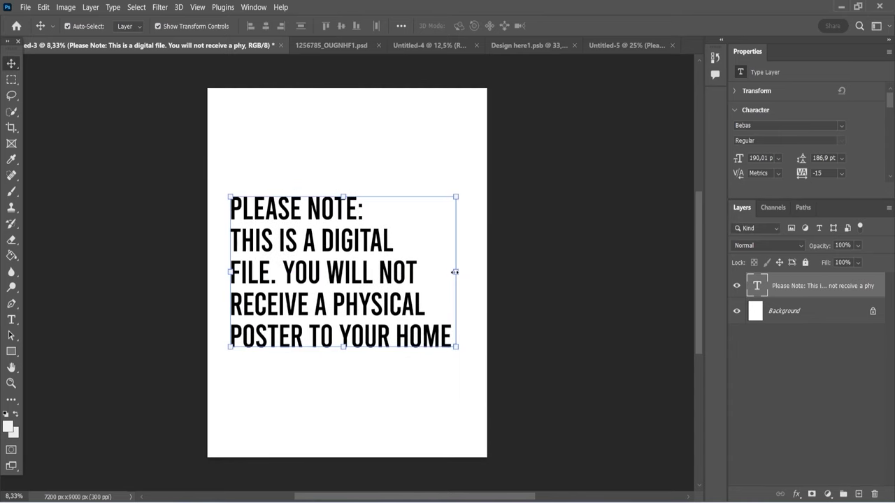
pyautogui.moveTo(454, 272); pyautogui.dragTo(476, 270)
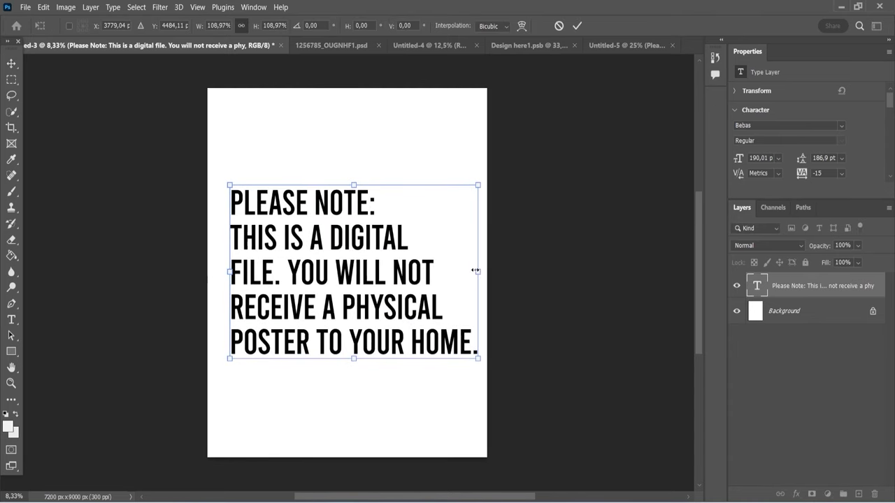
pyautogui.click(658, 303)
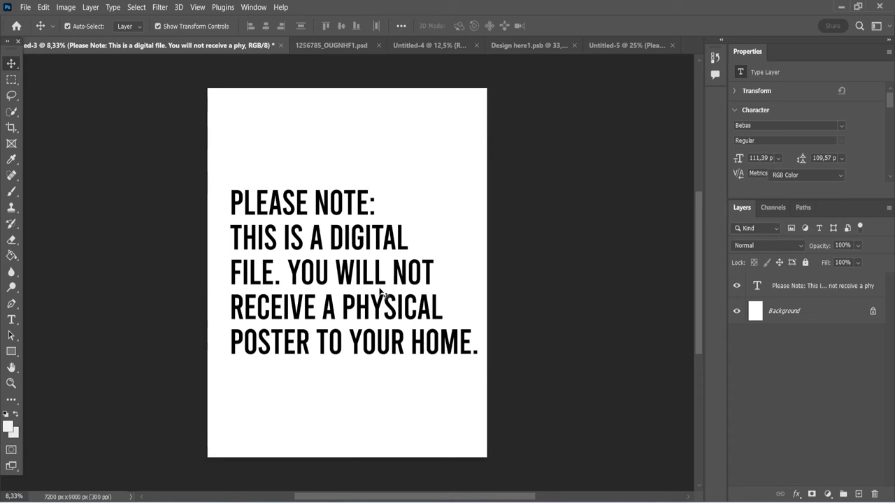
pyautogui.moveTo(412, 268); pyautogui.dragTo(404, 268)
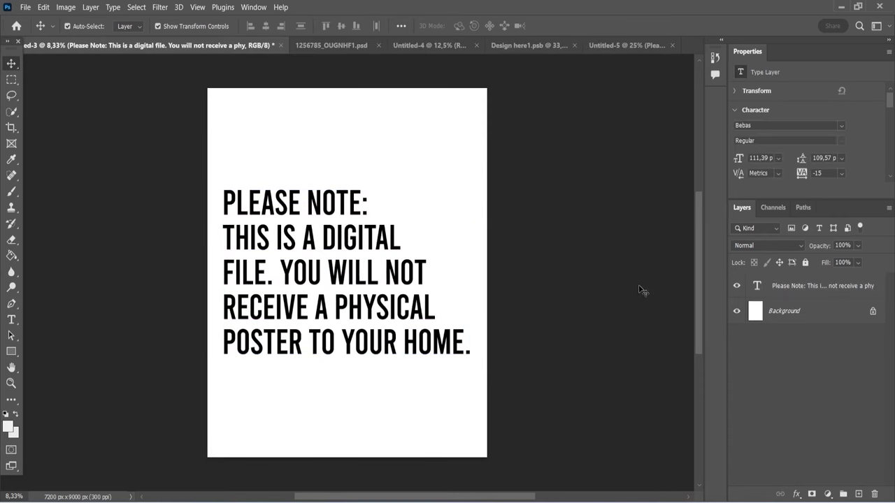
pyautogui.click(371, 184)
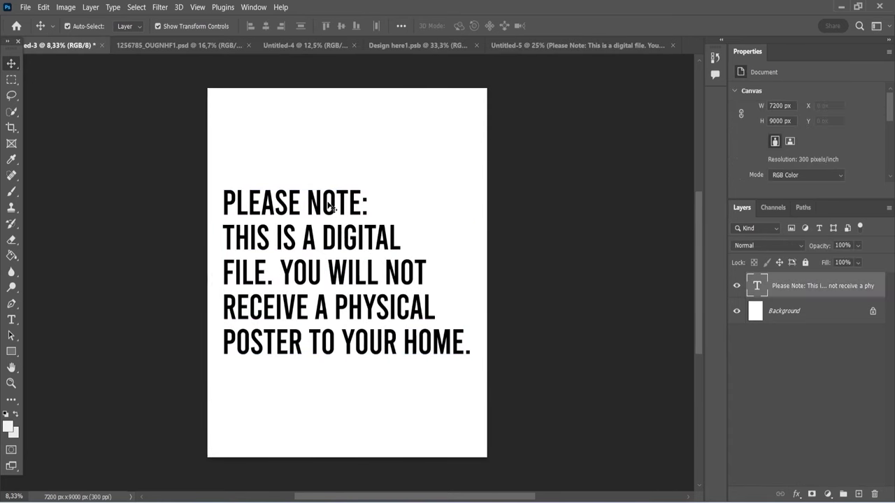
# - Color the 'PLEASE NOTE:' heading red (ff0000), leaving the other lines black
pyautogui.doubleClick(755, 287)
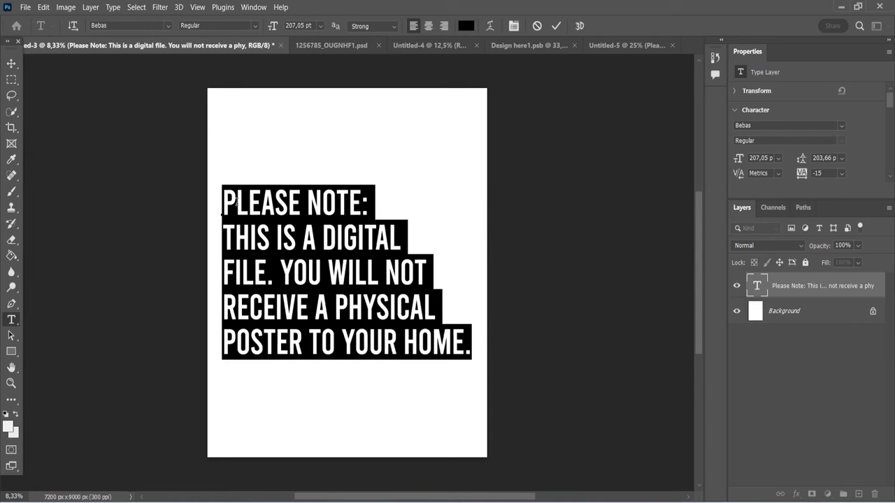
pyautogui.moveTo(223, 202); pyautogui.dragTo(428, 193)
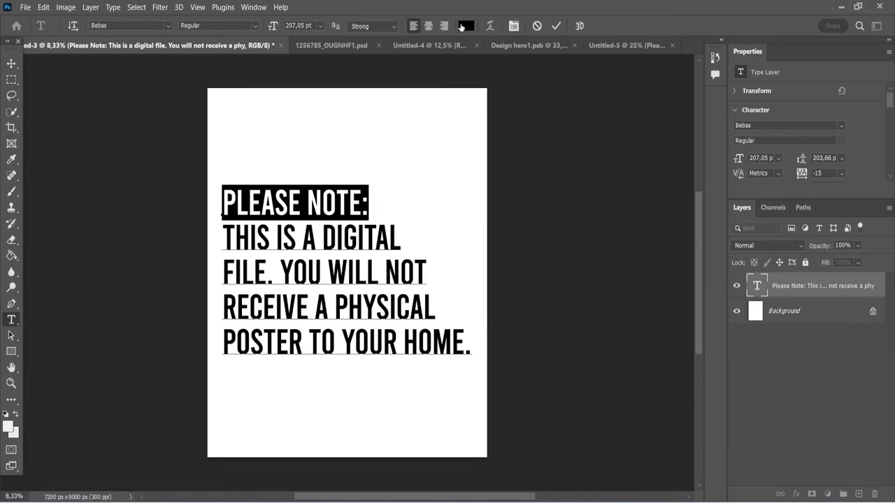
pyautogui.click(462, 27)
pyautogui.write('ff0000')
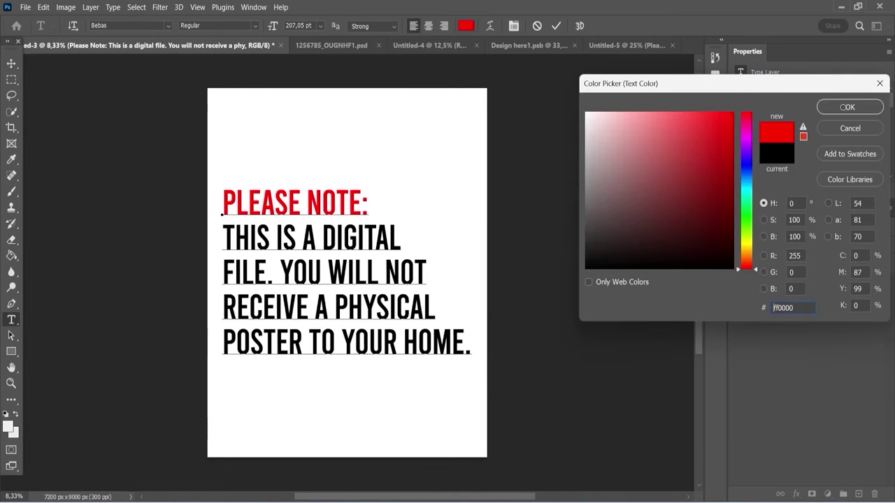
pyautogui.click(844, 107)
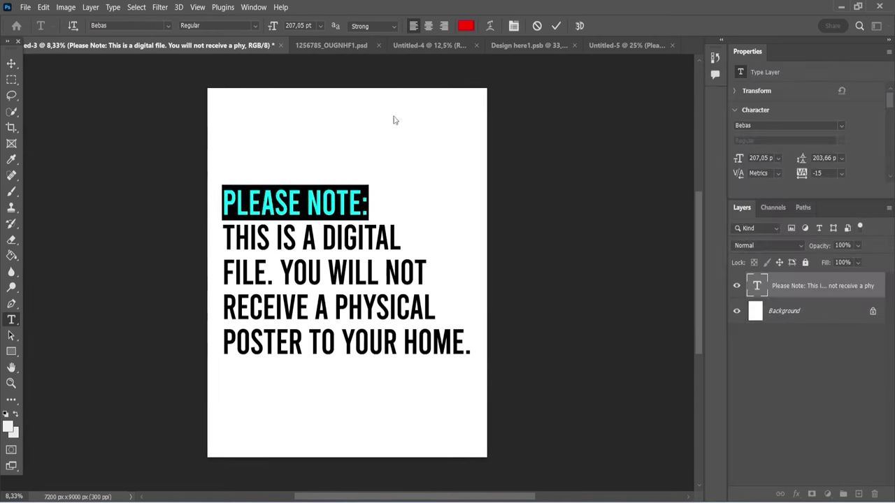
pyautogui.click(13, 64)
pyautogui.click(553, 207)
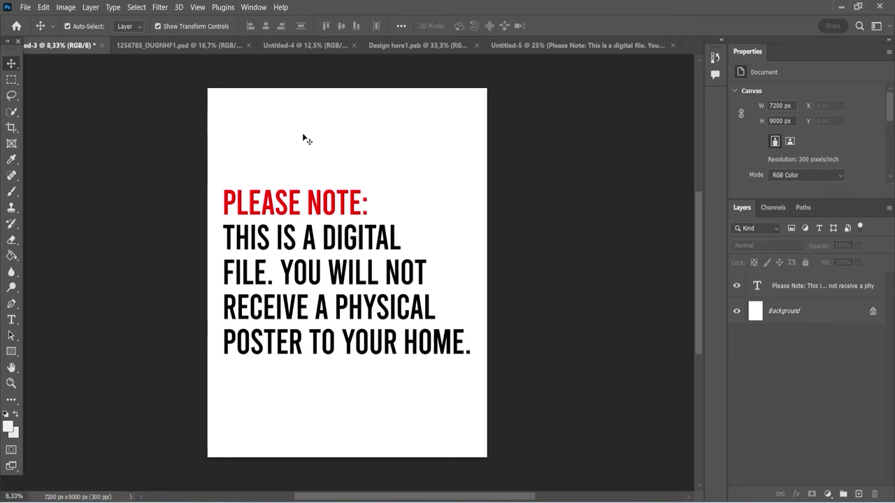
# - Add a 'BANNER' text layer near the top of the page in black (000000)
pyautogui.press('t')
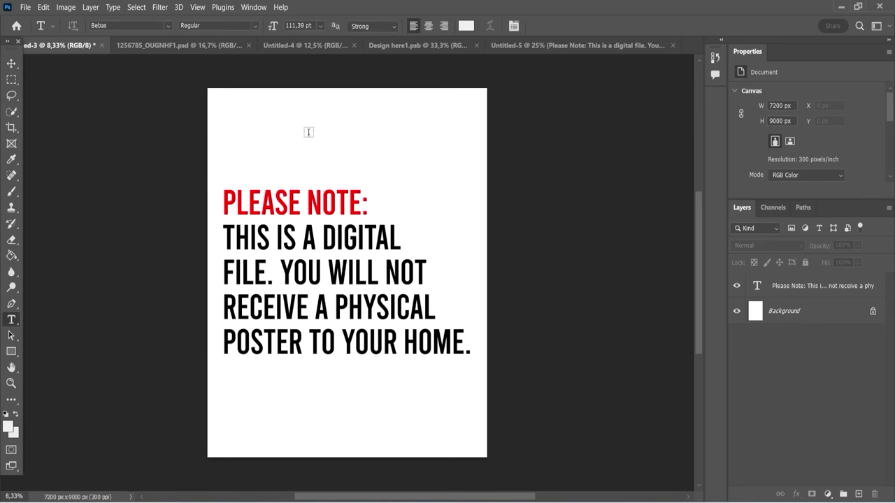
pyautogui.click(309, 131)
pyautogui.write('BANNER')
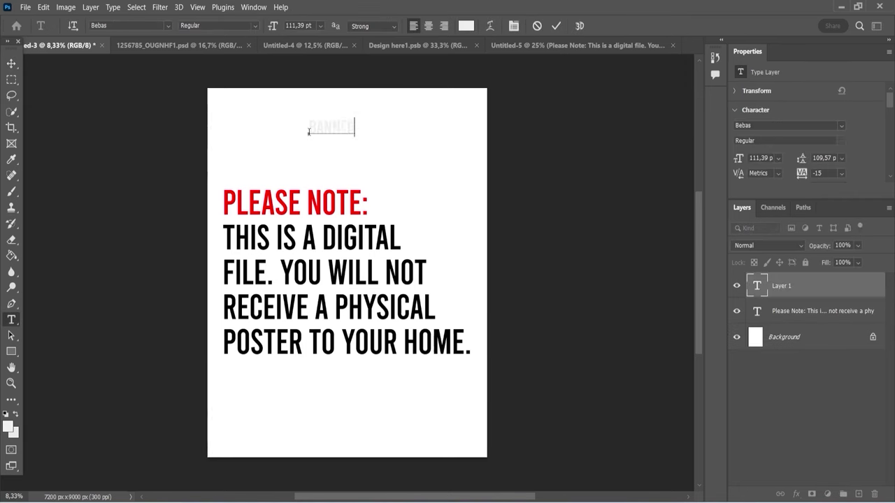
pyautogui.doubleClick(311, 124)
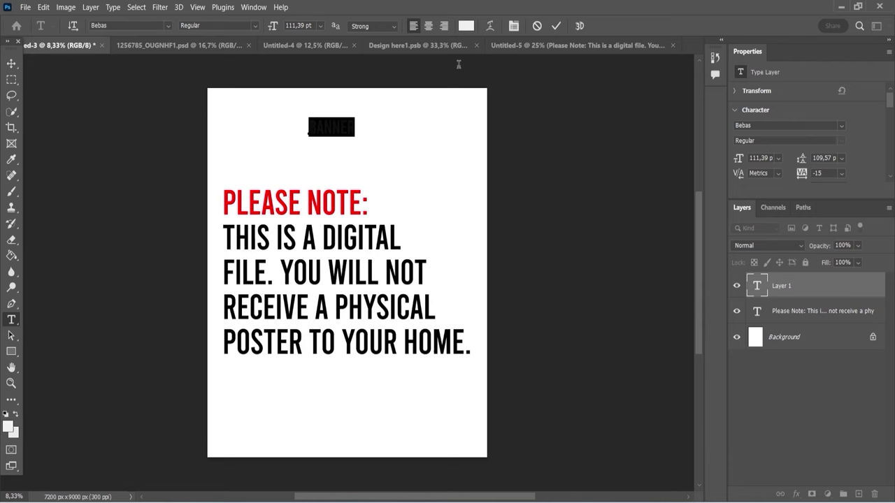
pyautogui.click(466, 26)
pyautogui.click(609, 161)
pyautogui.write('000000')
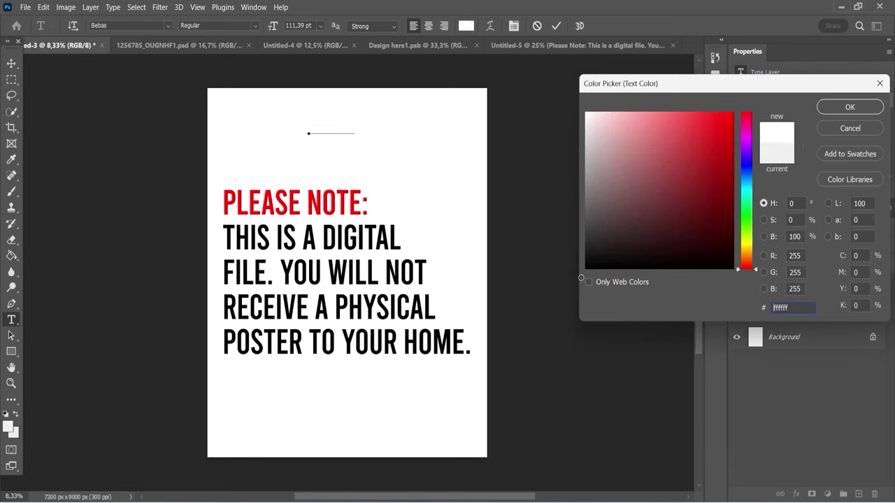
pyautogui.press('Return')
pyautogui.hotkey('ctrl', 'Return')
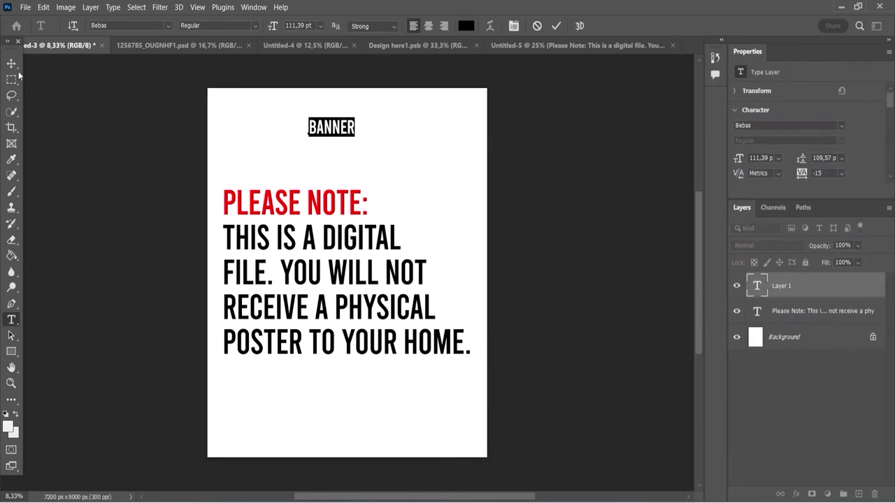
# - Enlarge BANNER to about 240 percent and centre it at the top
pyautogui.press('v')
pyautogui.moveTo(364, 125); pyautogui.dragTo(431, 129)
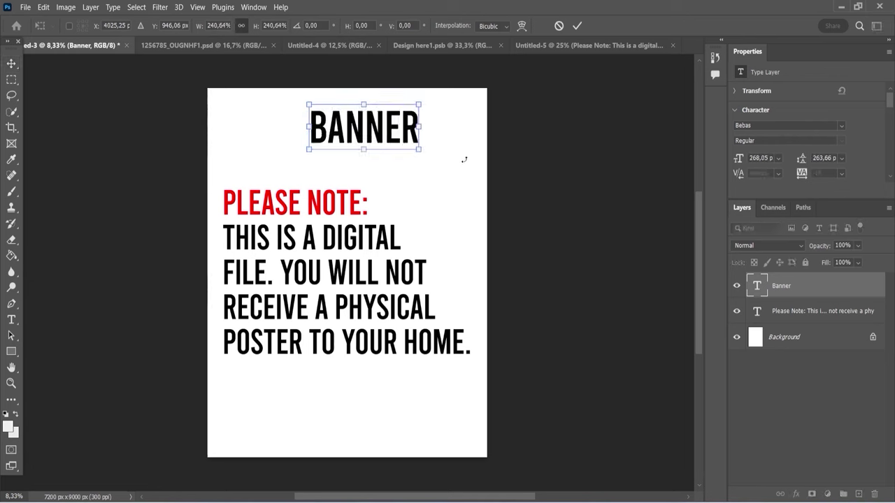
pyautogui.press('Return')
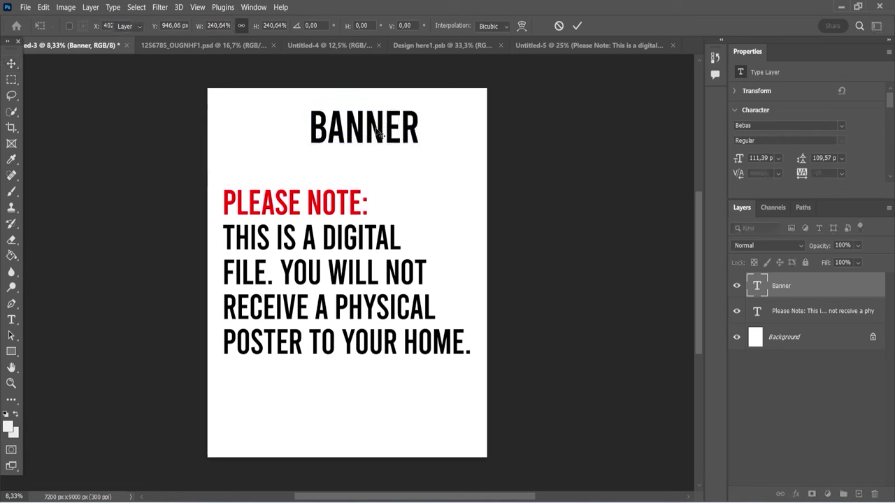
pyautogui.moveTo(374, 128); pyautogui.dragTo(350, 412)
# - Duplicate BANNER below the notice and fine-tune the top heading's position
pyautogui.press('Return')
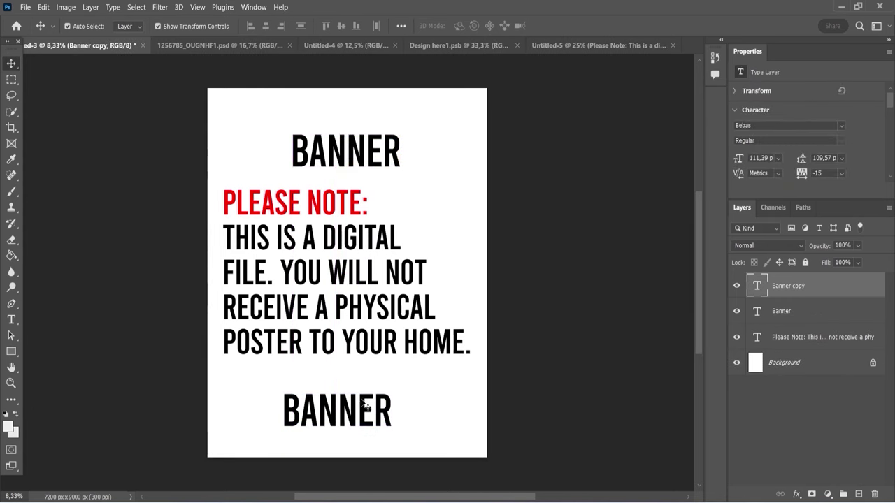
pyautogui.click(325, 267)
pyautogui.click(355, 163)
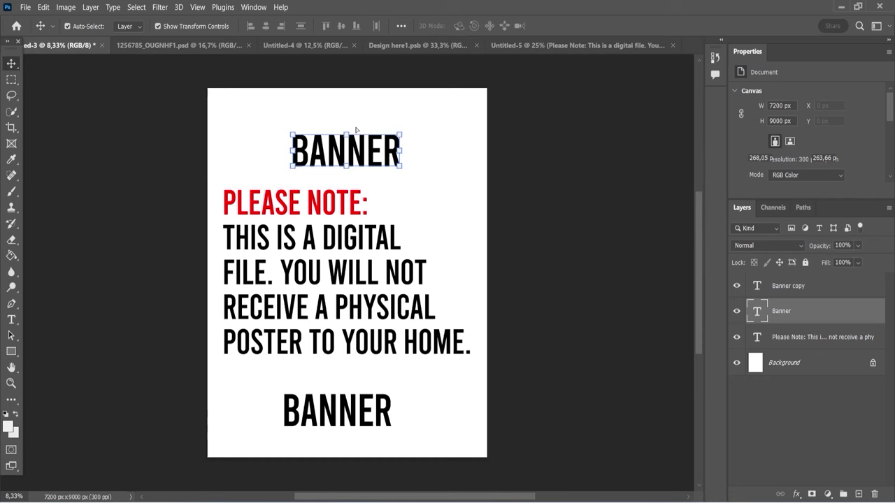
pyautogui.moveTo(369, 149)
pyautogui.mouseDown()
pyautogui.moveTo(363, 131)
pyautogui.moveTo(376, 140)
pyautogui.mouseUp()
pyautogui.click(580, 210)
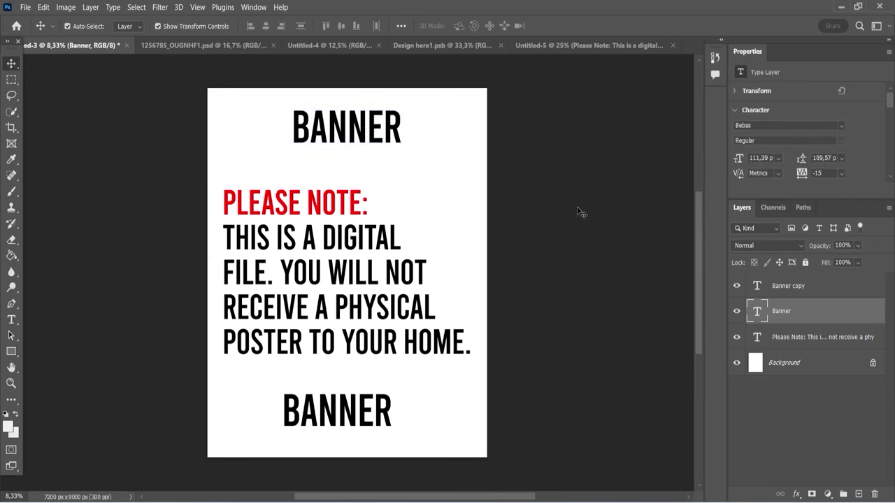
pyautogui.click(382, 278)
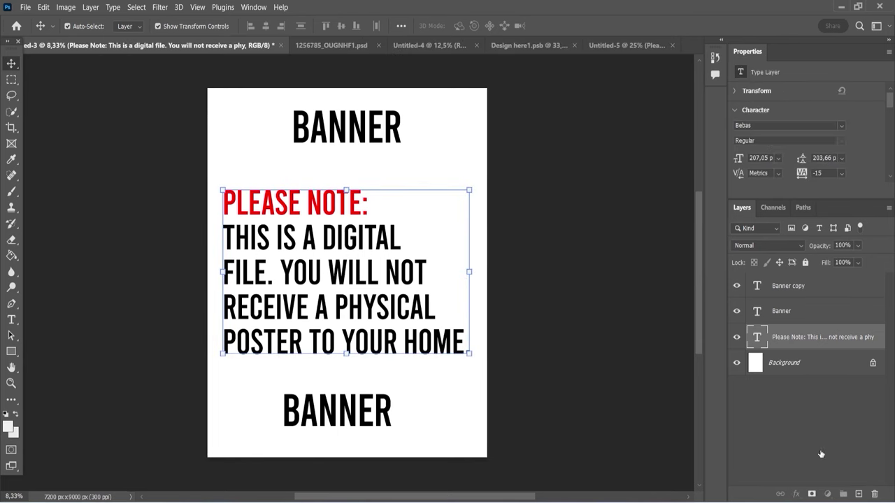
# - Add a cream (fff9e3) Solid Color fill layer above the Background, beneath all the text
pyautogui.click(821, 362)
pyautogui.click(827, 495)
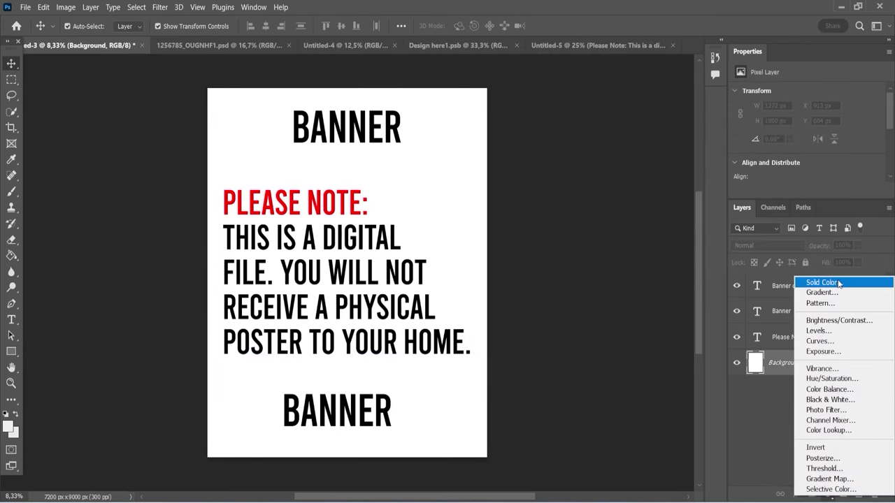
pyautogui.click(837, 283)
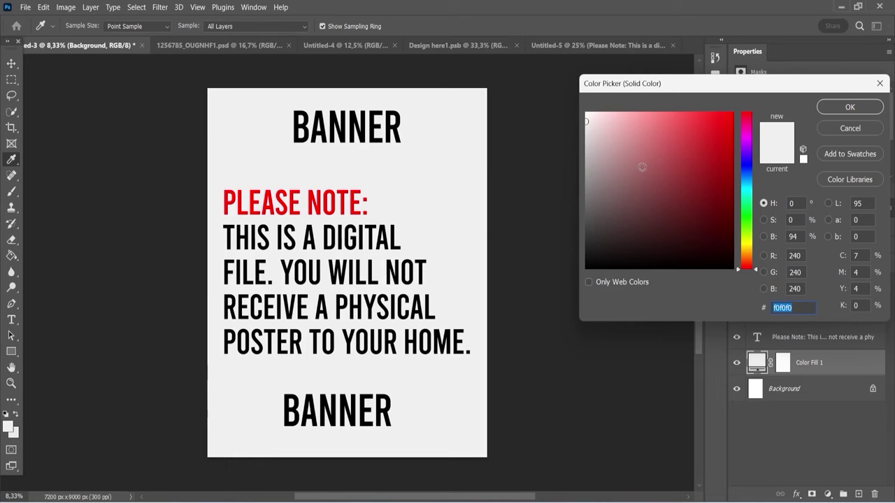
pyautogui.moveTo(639, 162); pyautogui.dragTo(577, 119)
pyautogui.moveTo(753, 266); pyautogui.dragTo(752, 249)
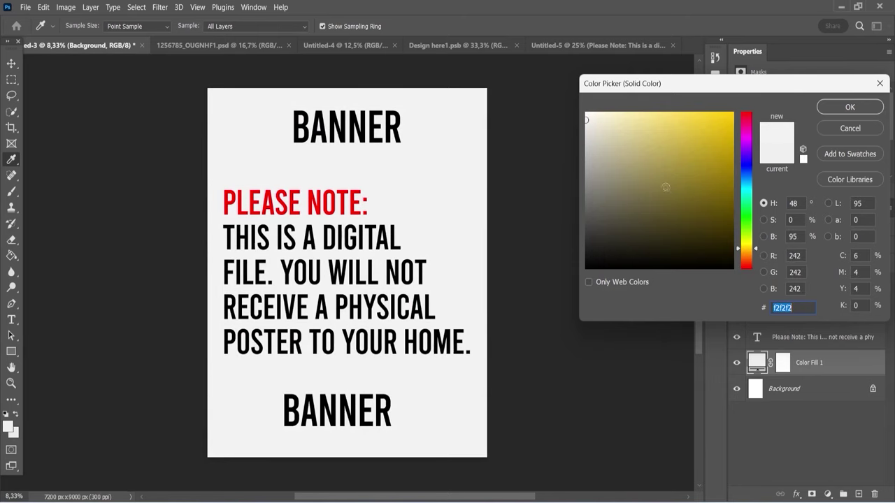
pyautogui.moveTo(611, 135); pyautogui.dragTo(600, 103)
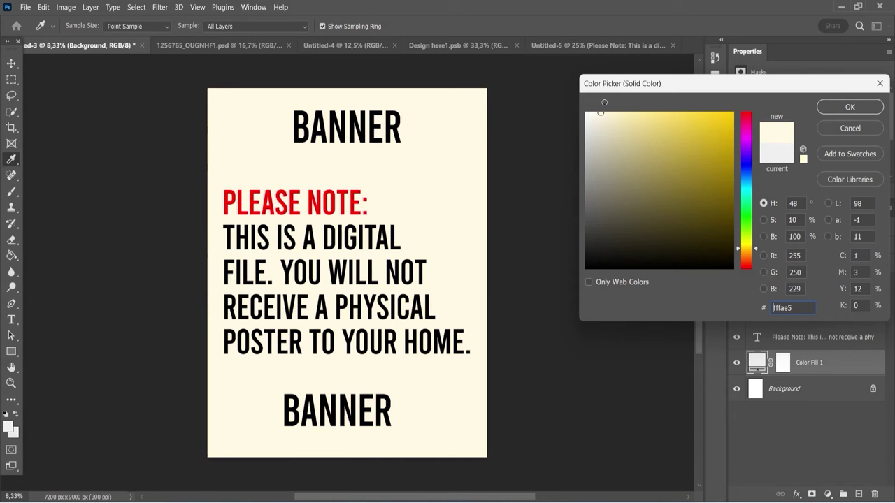
pyautogui.click(847, 107)
pyautogui.press('v')
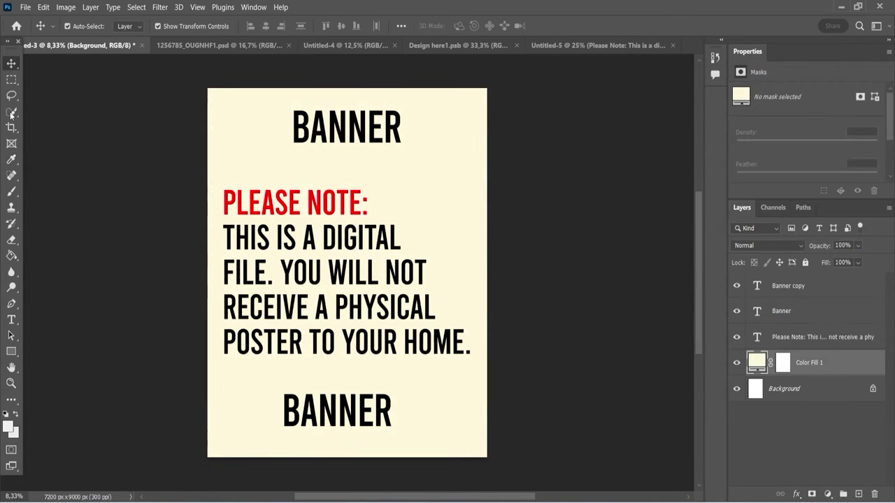
pyautogui.click(650, 315)
pyautogui.click(377, 332)
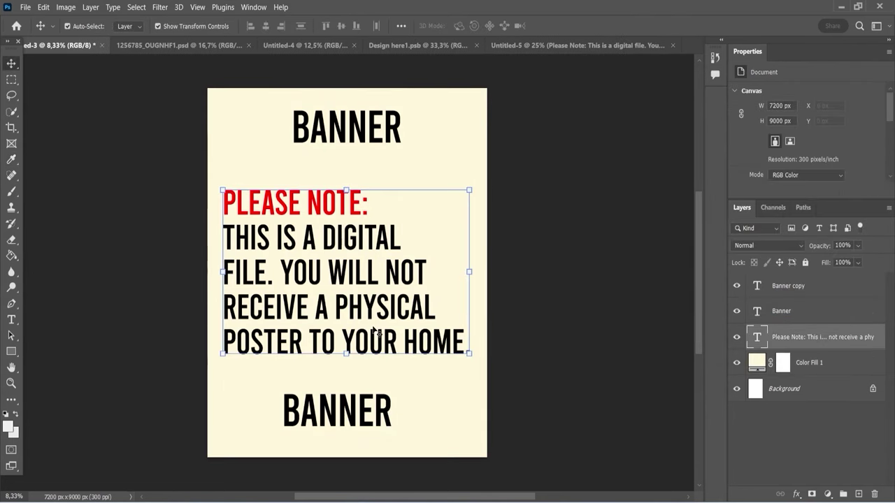
pyautogui.click(554, 326)
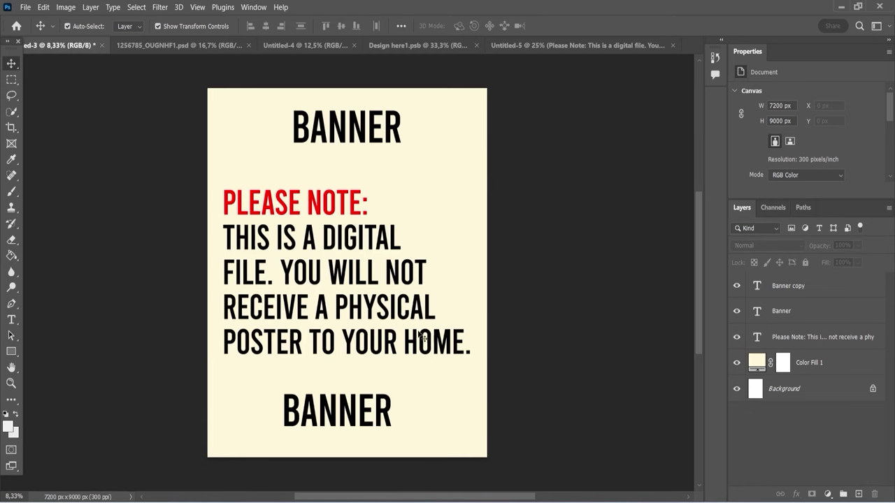
# - Replace the Please Note text with red lines '2:3 BALLDA' and '4:4'
pyautogui.doubleClick(472, 356)
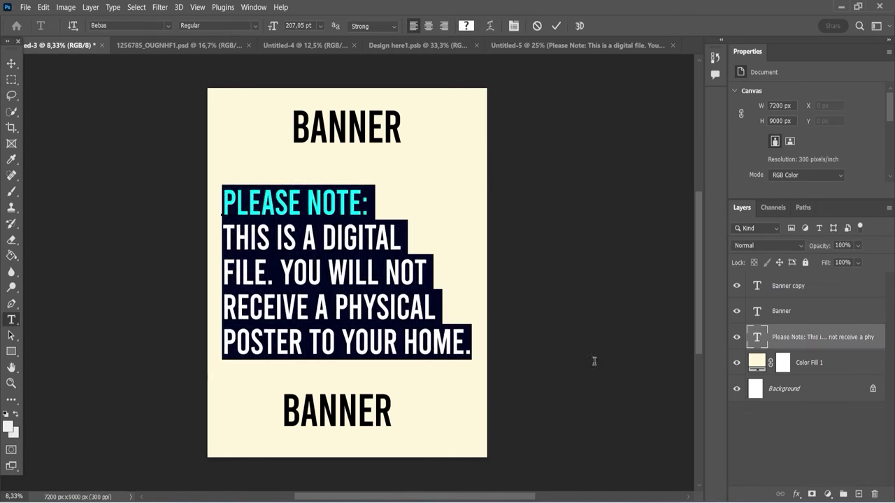
pyautogui.press('BackSpace')
pyautogui.write('2')
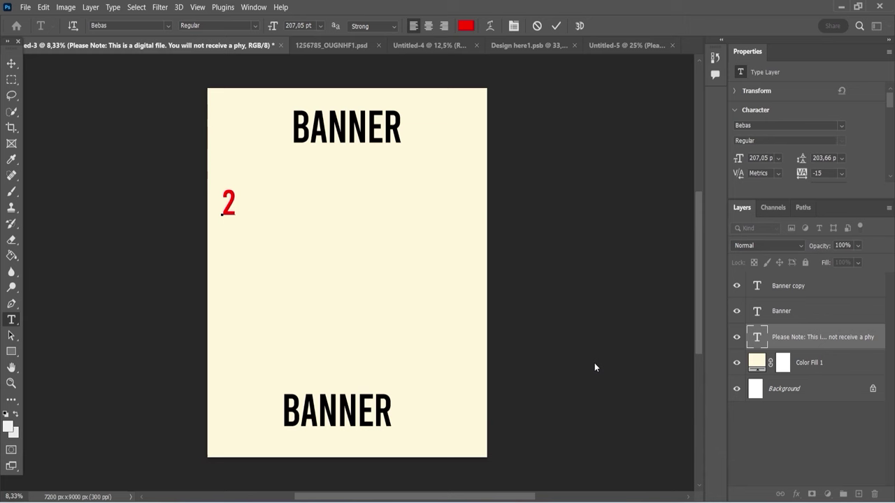
pyautogui.write(':3 ')
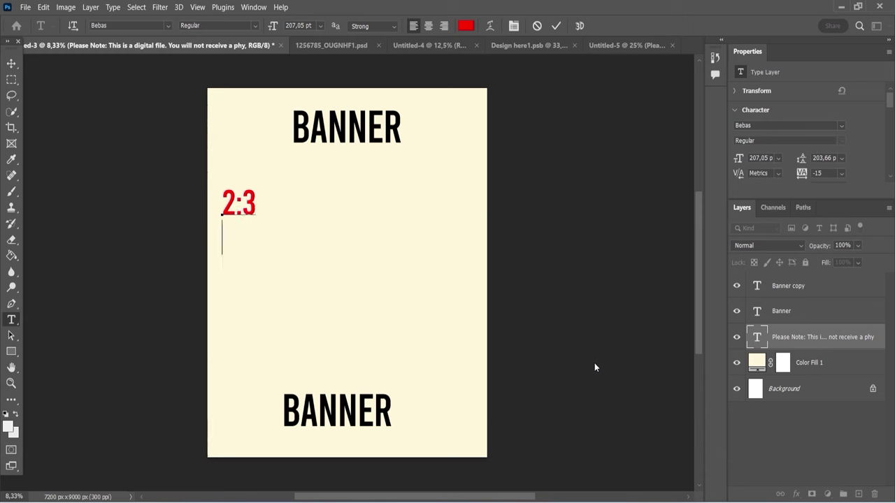
pyautogui.write('BALLDA')
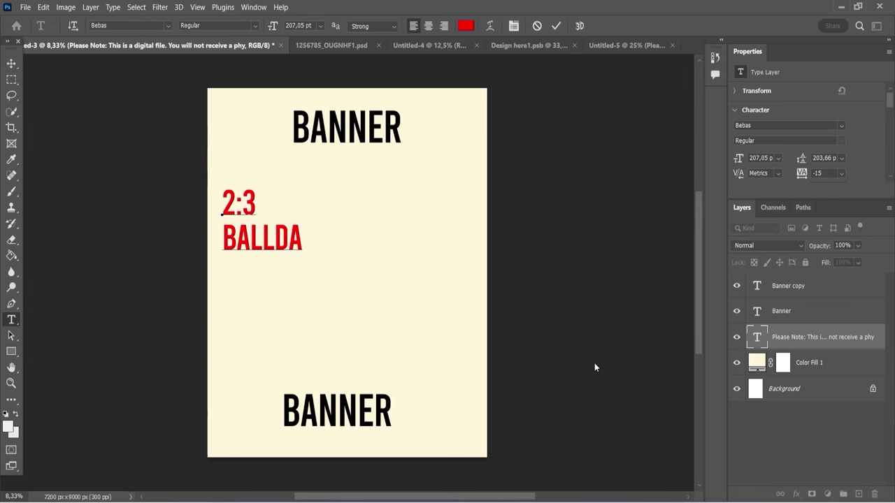
pyautogui.press('Return')
pyautogui.write('4:4')
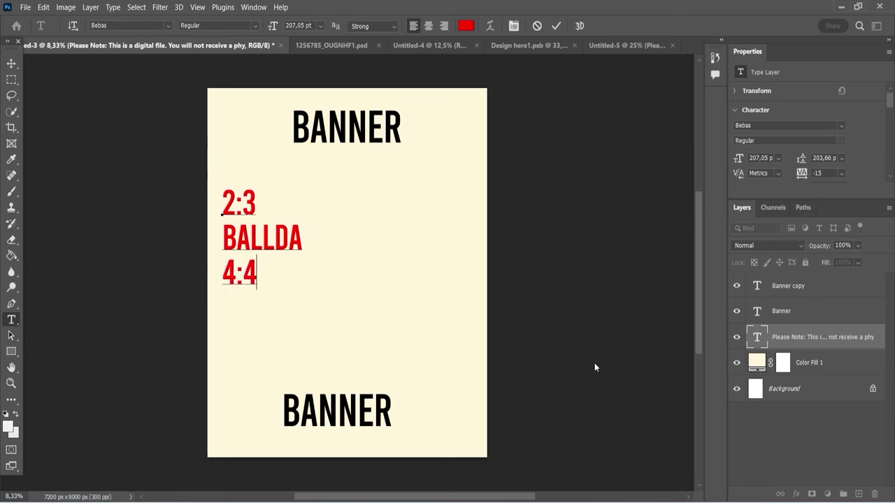
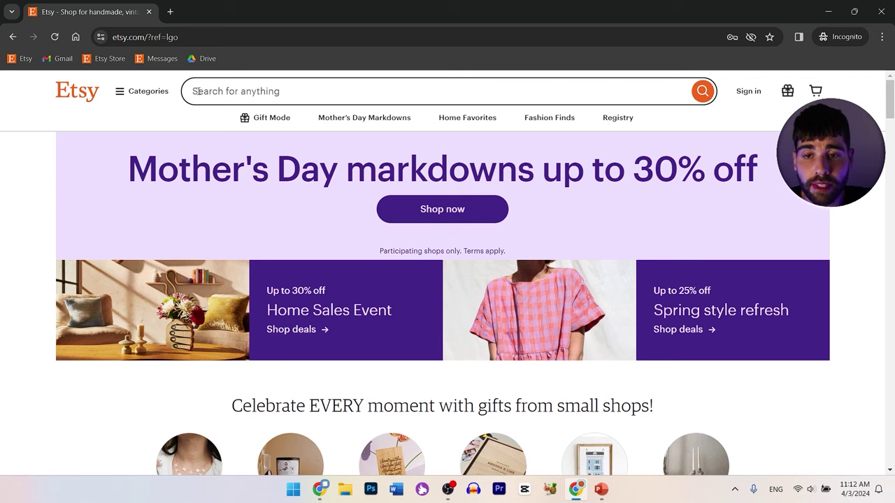
# - Search Etsy for '40 free listing' and open the 40 FREE LISTINGS item
pyautogui.click(223, 91)
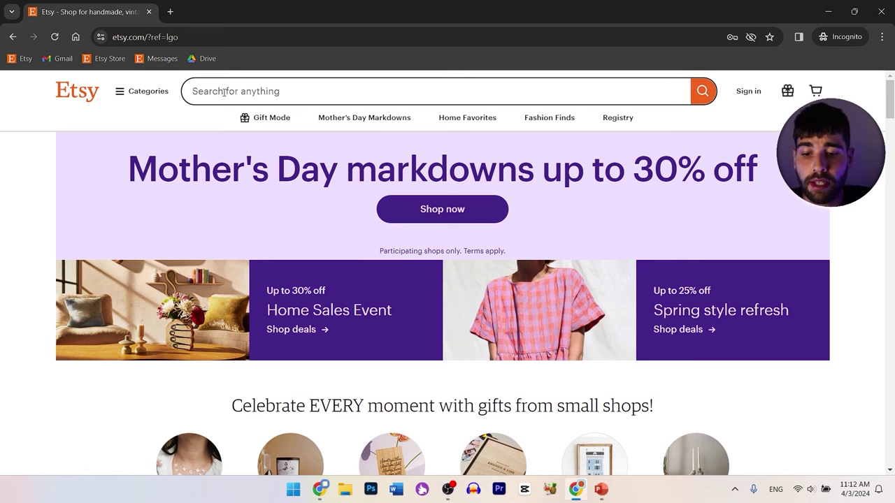
pyautogui.write('40')
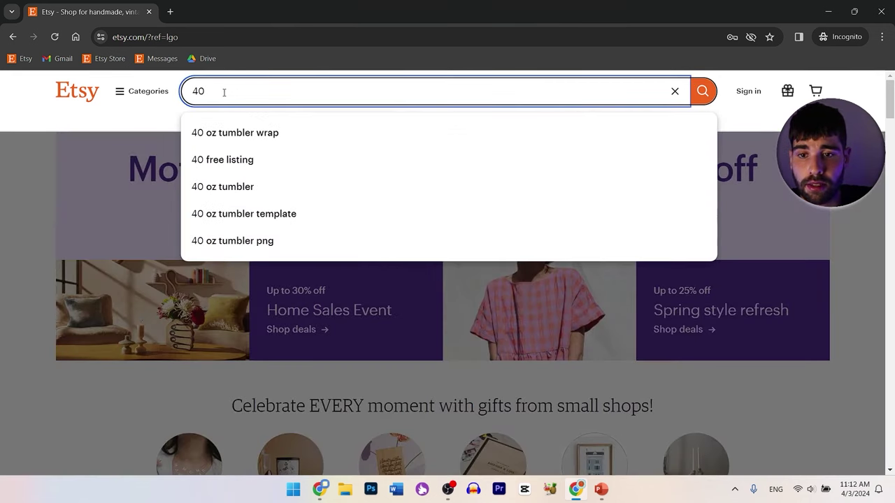
pyautogui.click(217, 159)
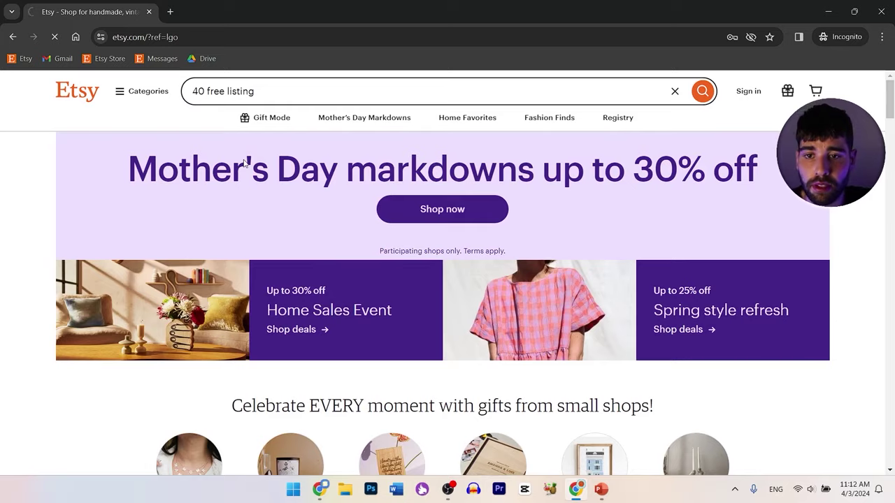
pyautogui.scroll(-8, 1, 293)
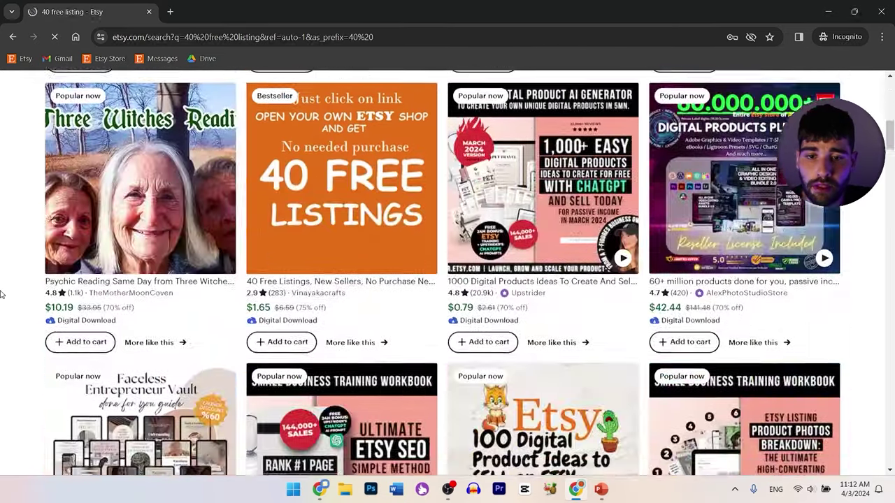
pyautogui.scroll(-4, 2, 293)
pyautogui.scroll(5, 2, 292)
pyautogui.scroll(-1, 2, 293)
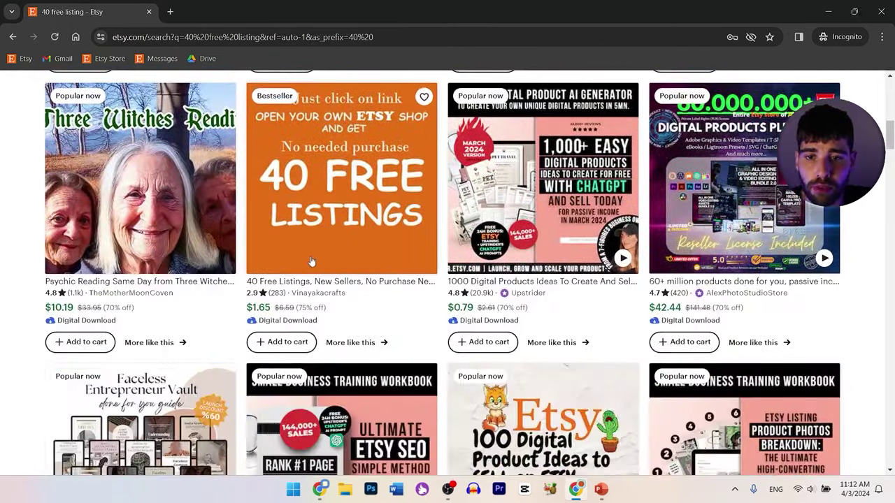
pyautogui.click(311, 262)
# - Expand the item's full description and follow its etsy.me referral link
pyautogui.scroll(-3, 703, 298)
pyautogui.click(702, 295)
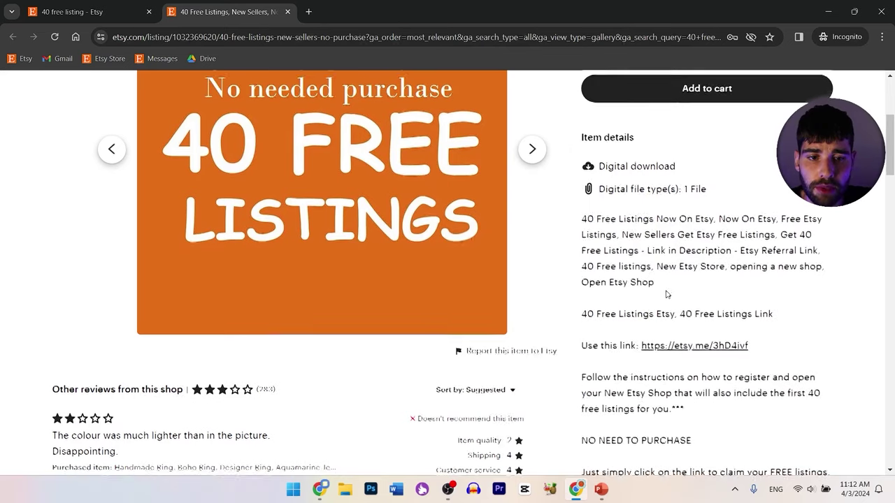
pyautogui.scroll(-2, 666, 295)
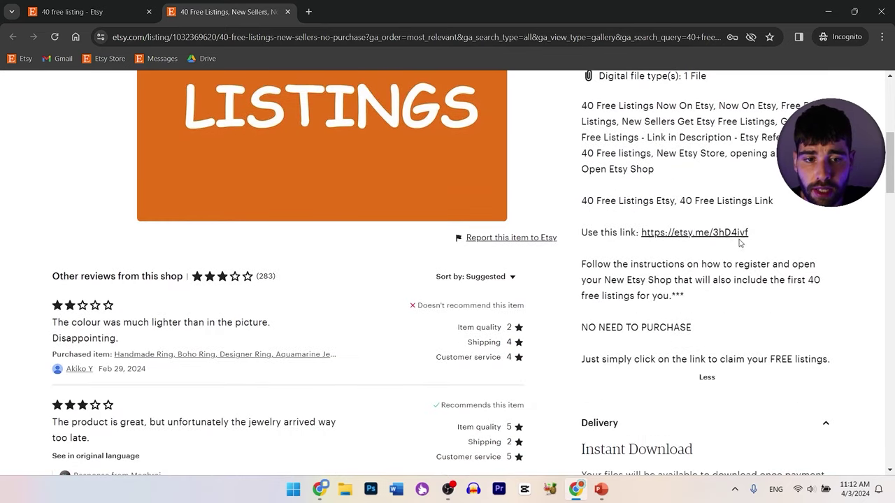
pyautogui.scroll(1, 697, 247)
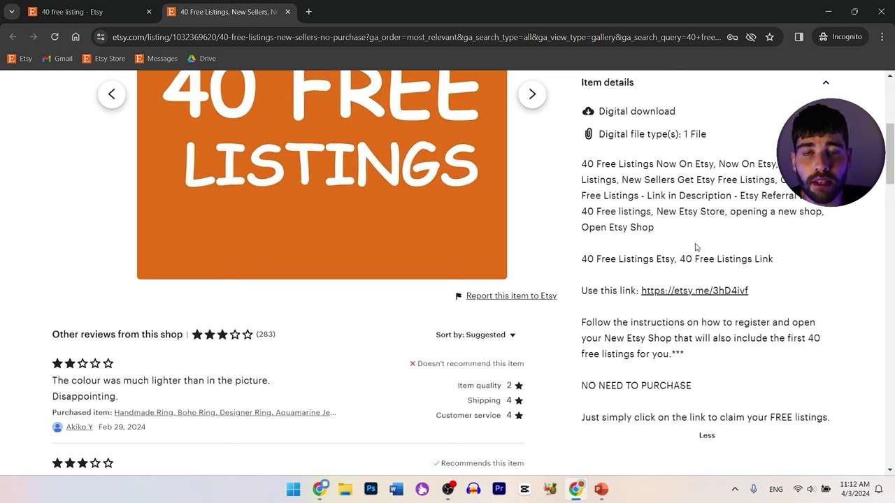
pyautogui.moveTo(580, 260); pyautogui.dragTo(649, 259)
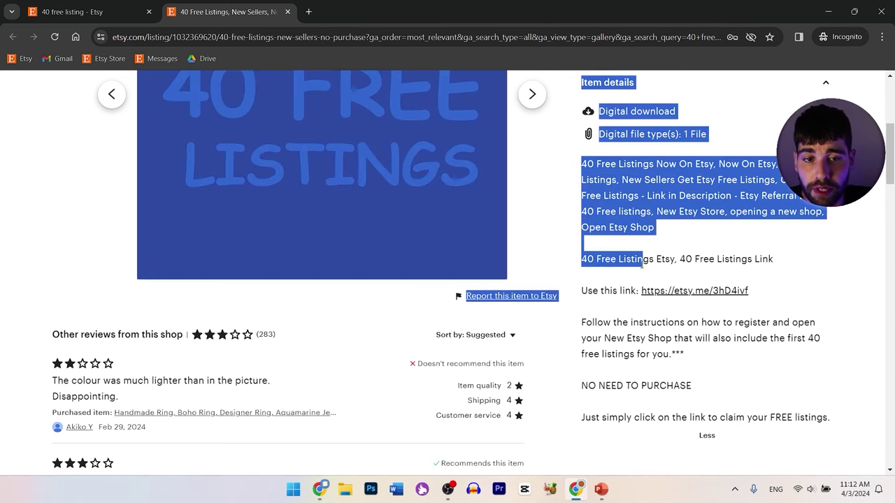
pyautogui.click(652, 278)
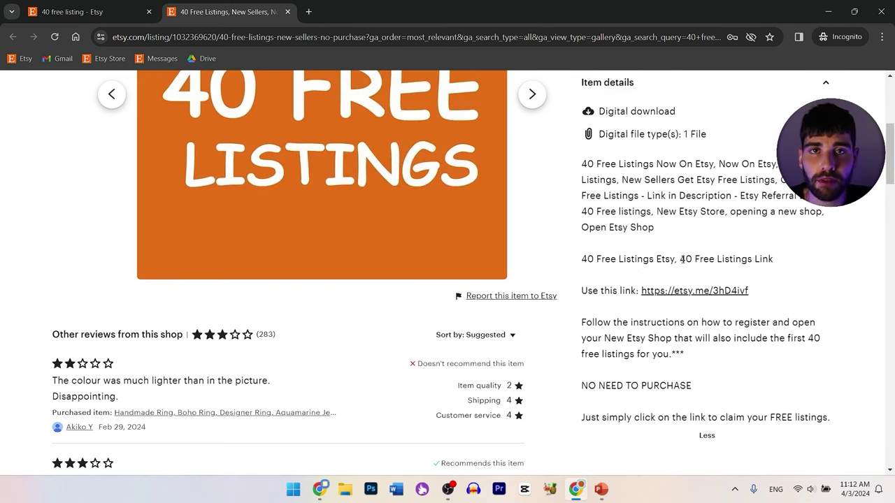
pyautogui.click(697, 293)
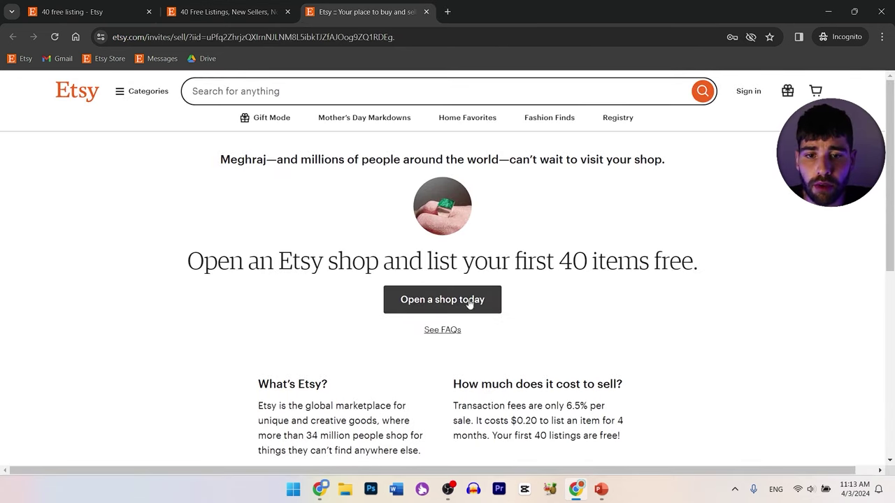
# - Choose to open a shop today and begin the setup walkthrough with Let's do this!
pyautogui.click(429, 306)
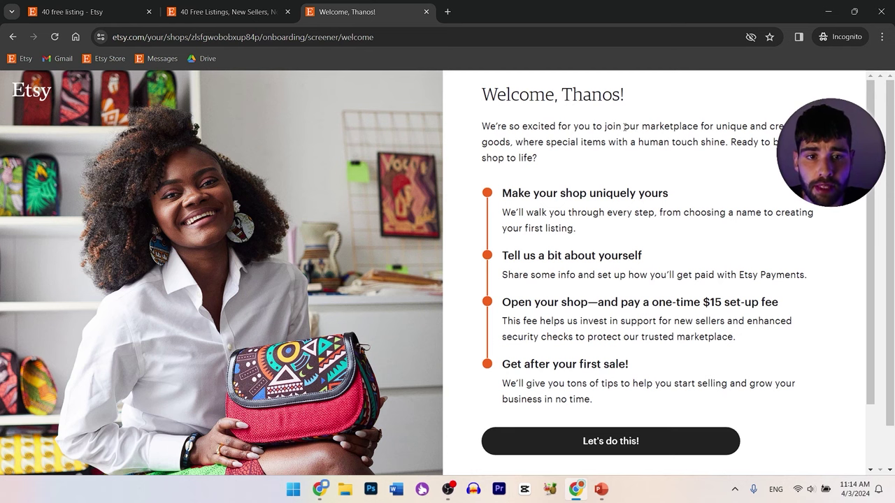
pyautogui.scroll(-1, 583, 366)
pyautogui.click(625, 366)
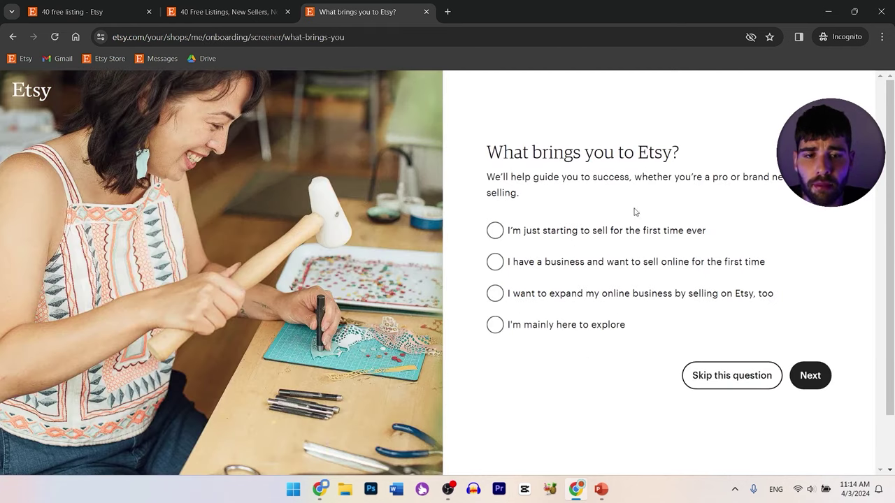
# - Skip the what-brings-you-here and help-topics questions, then start the shop
pyautogui.click(735, 379)
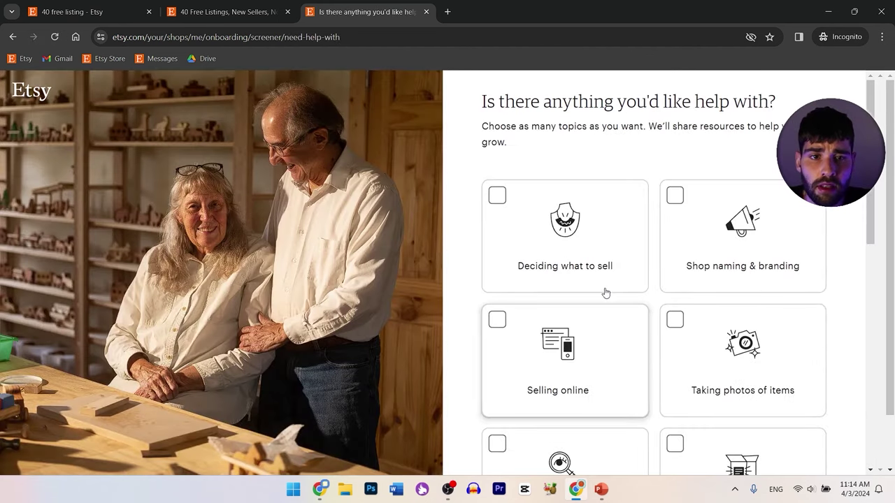
pyautogui.scroll(-5, 605, 292)
pyautogui.scroll(5, 608, 295)
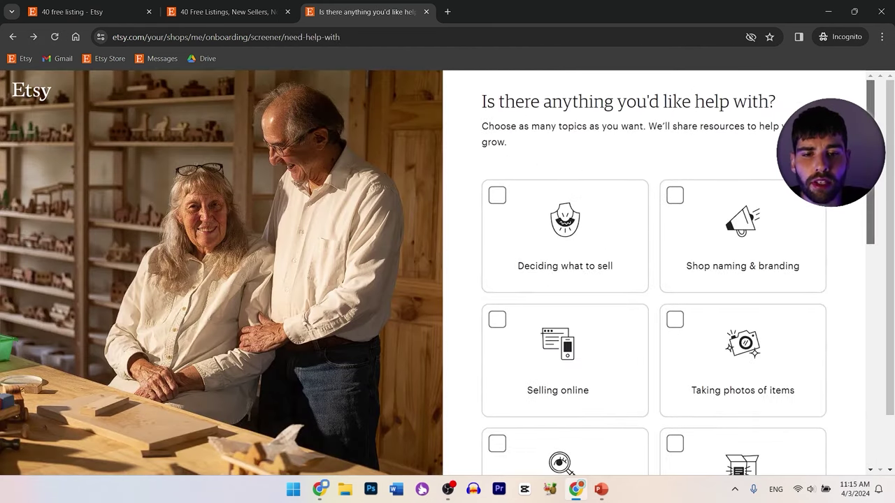
pyautogui.scroll(-6, 855, 296)
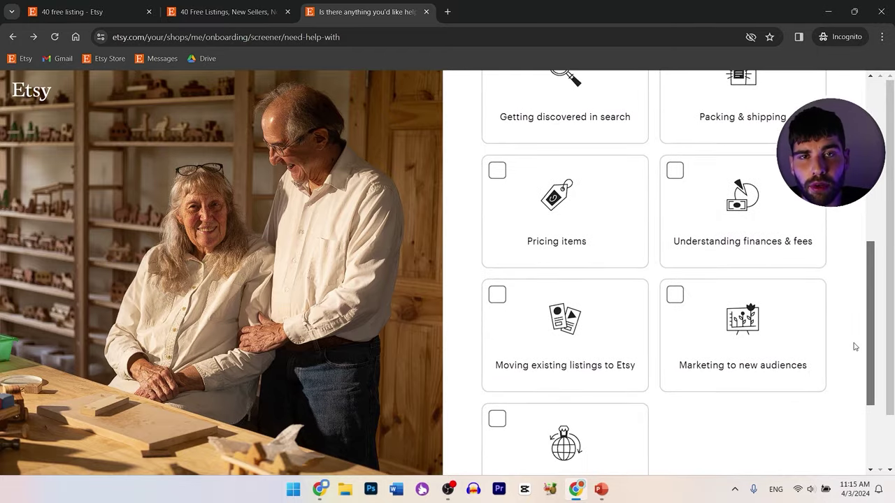
pyautogui.scroll(-2, 854, 377)
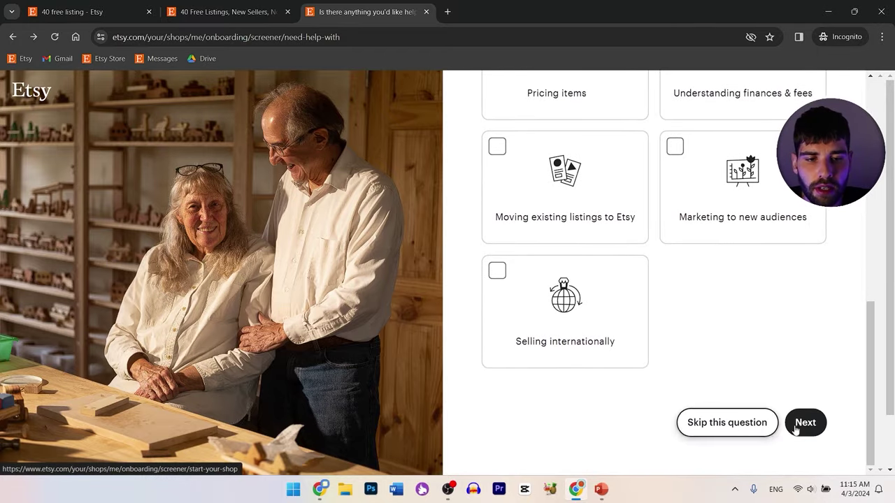
pyautogui.click(749, 424)
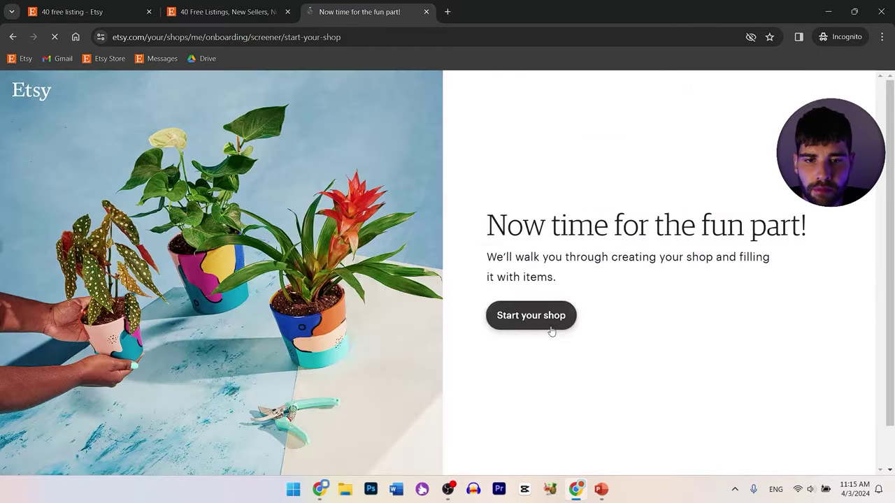
pyautogui.click(532, 325)
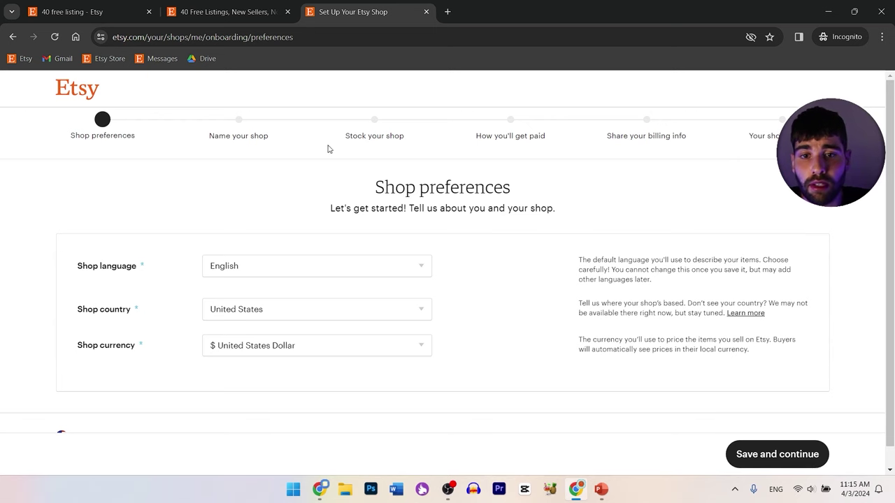
# - Keep English, United States and United States Dollar as shop preferences and save them
pyautogui.scroll(-1, 576, 187)
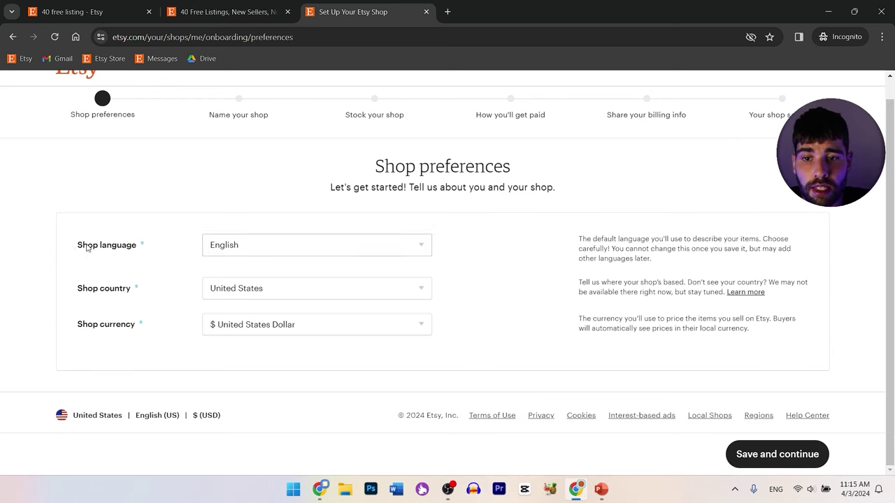
pyautogui.moveTo(78, 244); pyautogui.dragTo(146, 246)
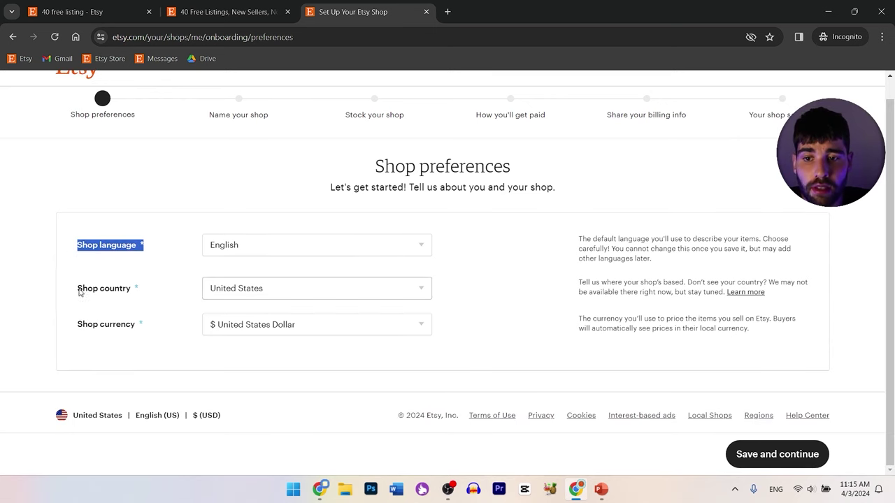
pyautogui.moveTo(79, 293); pyautogui.dragTo(142, 291)
pyautogui.moveTo(80, 332); pyautogui.dragTo(142, 334)
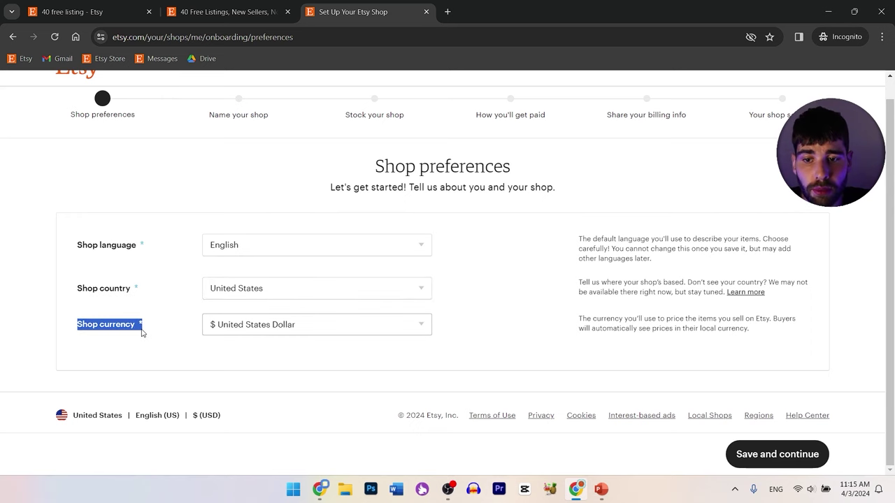
pyautogui.click(765, 455)
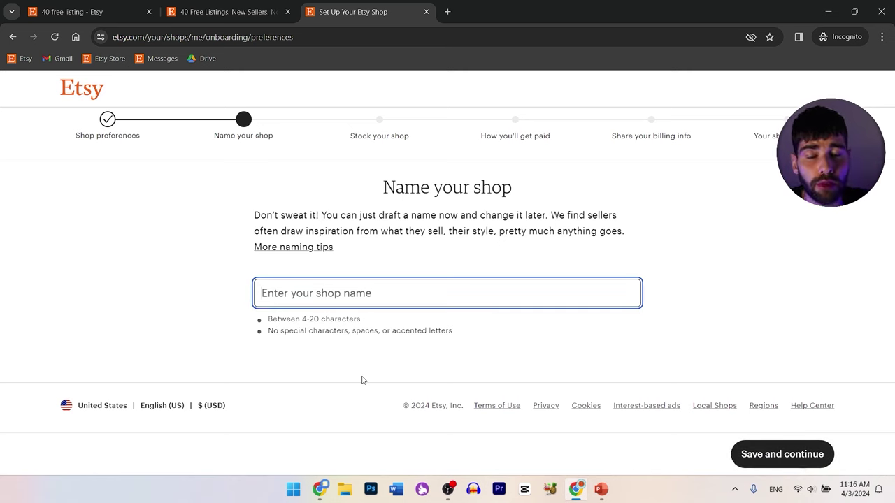
# - Name the shop MonsterCookieUS using the suggested name, and save it
pyautogui.moveTo(254, 214); pyautogui.dragTo(547, 218)
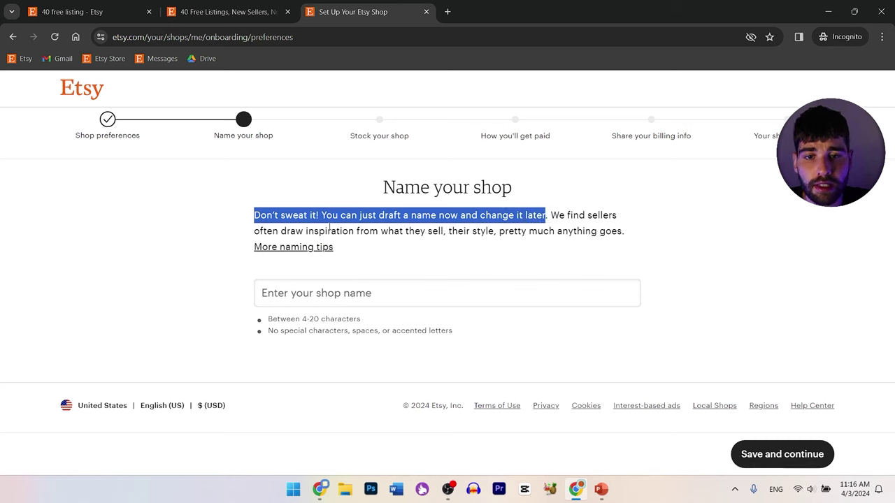
pyautogui.click(559, 263)
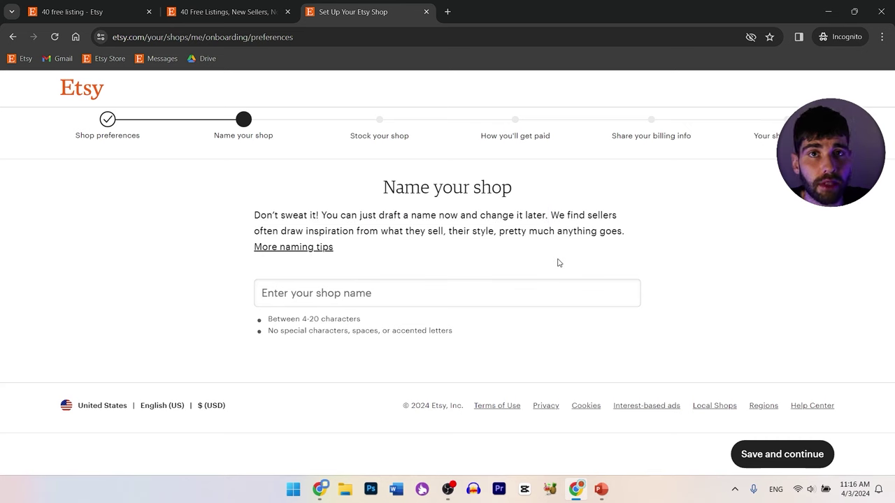
pyautogui.click(419, 296)
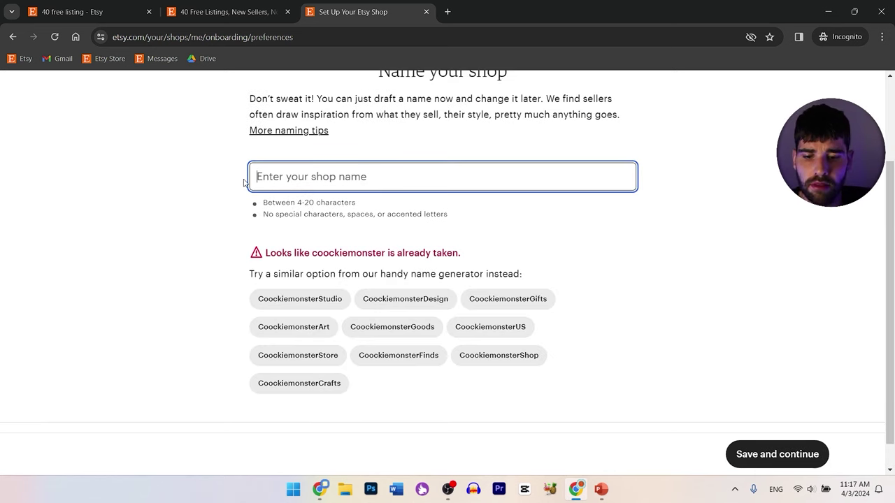
pyautogui.write('coo')
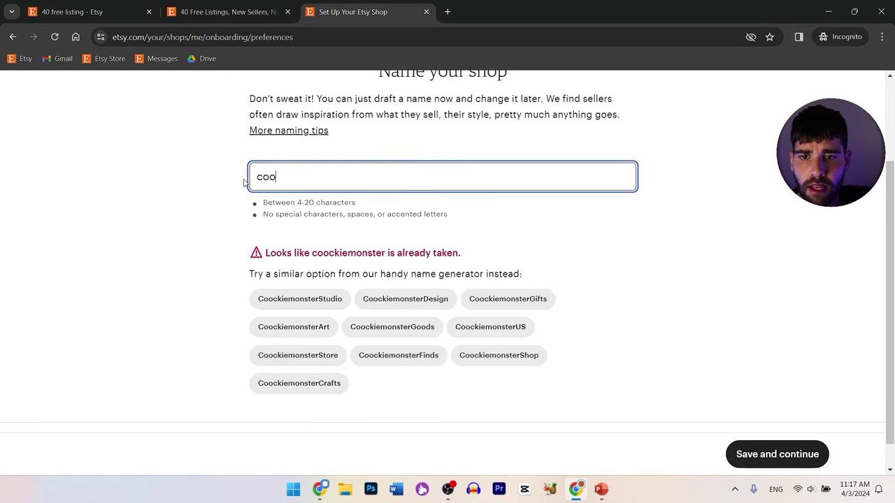
pyautogui.press('BackSpace')
pyautogui.press('BackSpace')
pyautogui.press('BackSpace')
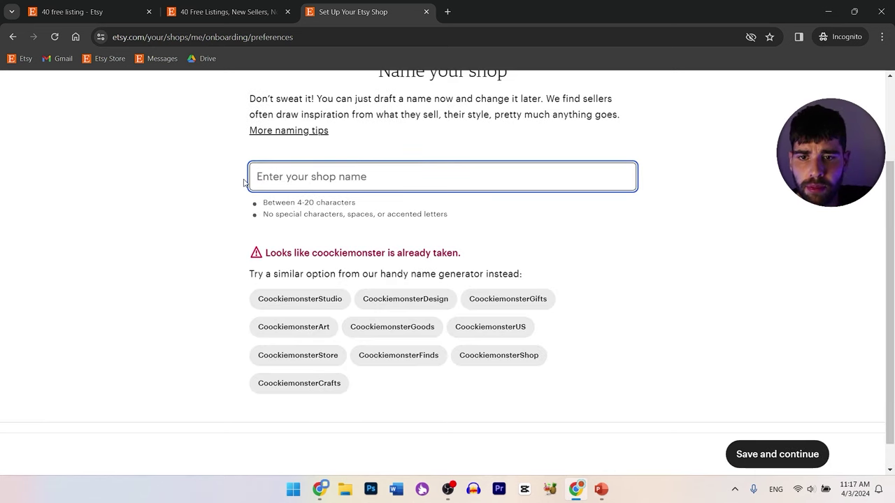
pyautogui.write('Cook')
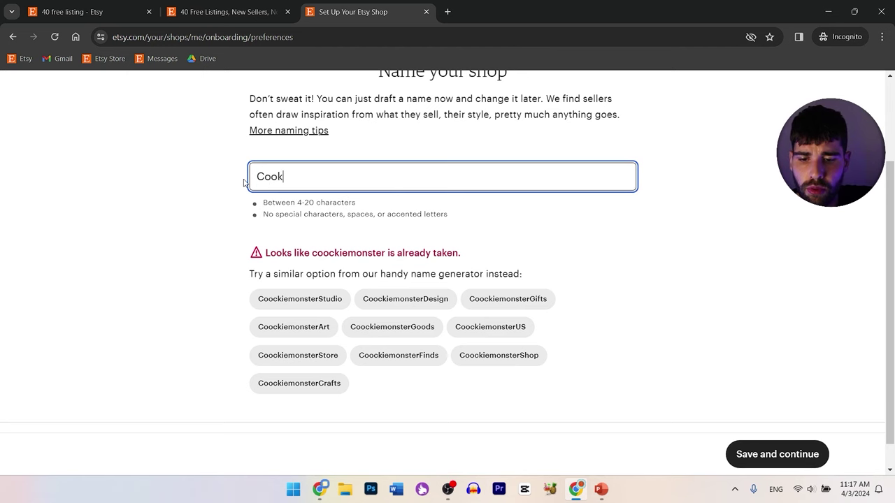
pyautogui.write('ieMonster')
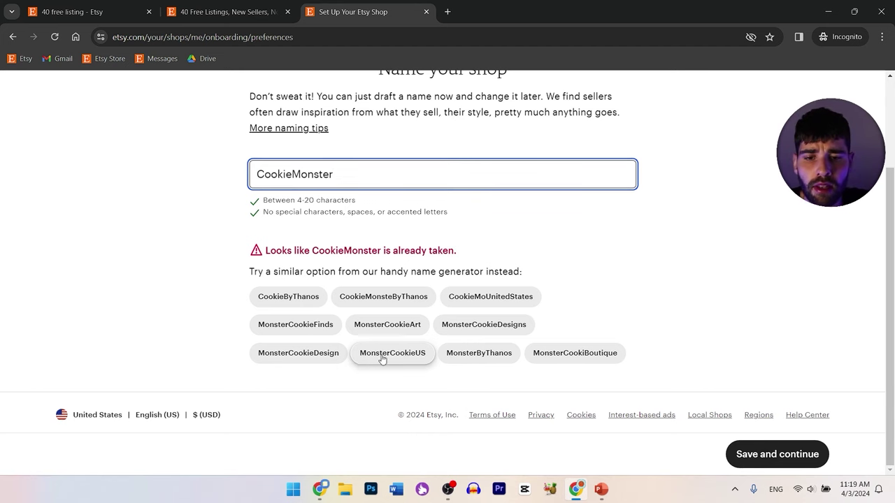
pyautogui.click(366, 354)
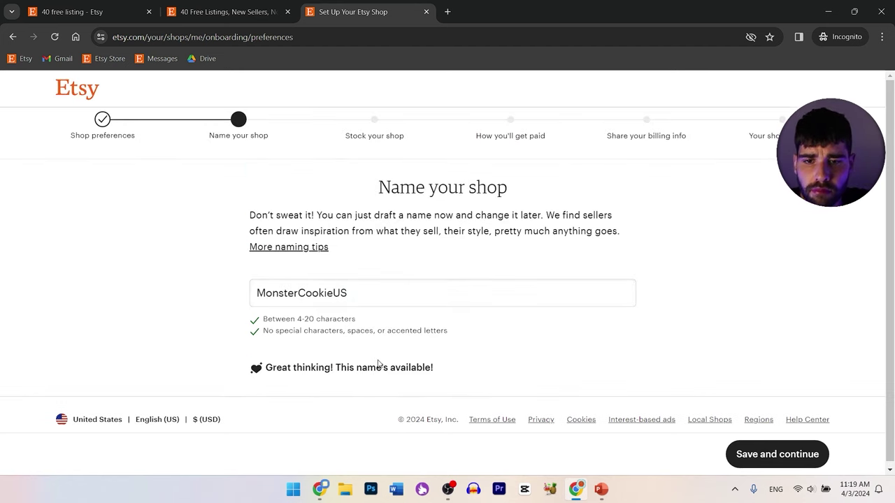
pyautogui.click(783, 456)
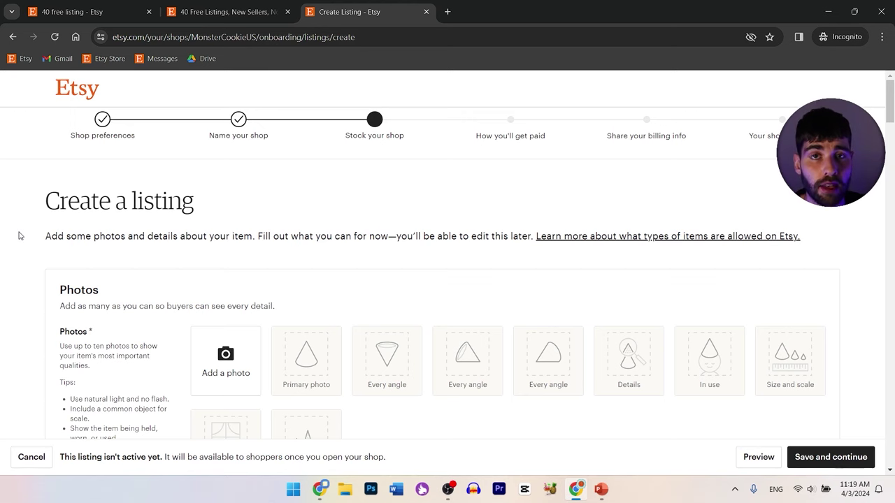
# - Upload the fonto image as the listing's primary photo
pyautogui.scroll(-2, 19, 236)
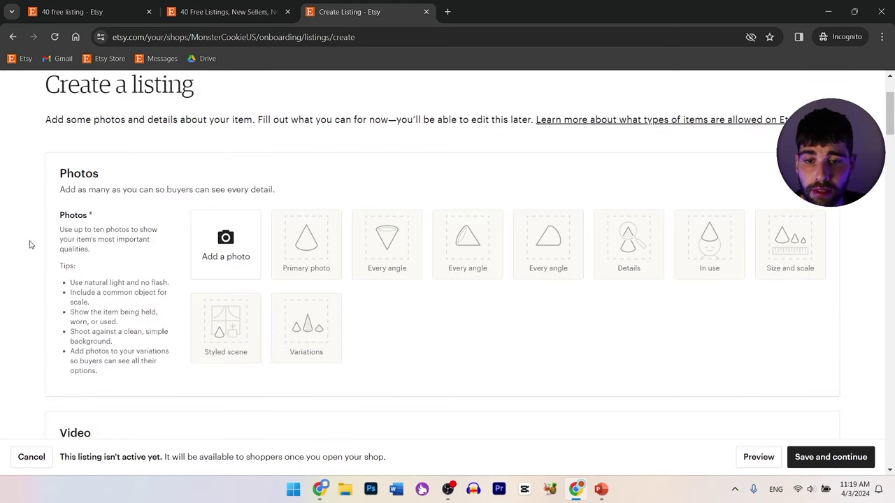
pyautogui.click(226, 245)
pyautogui.click(396, 238)
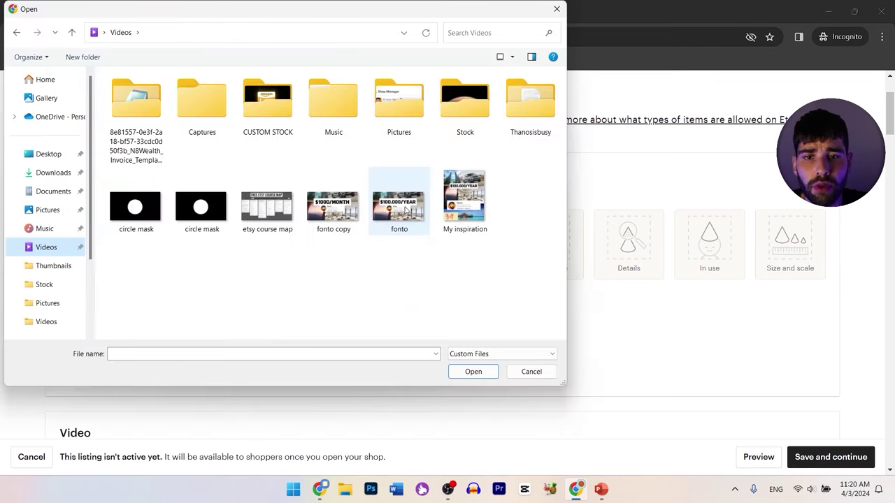
pyautogui.doubleClick(399, 211)
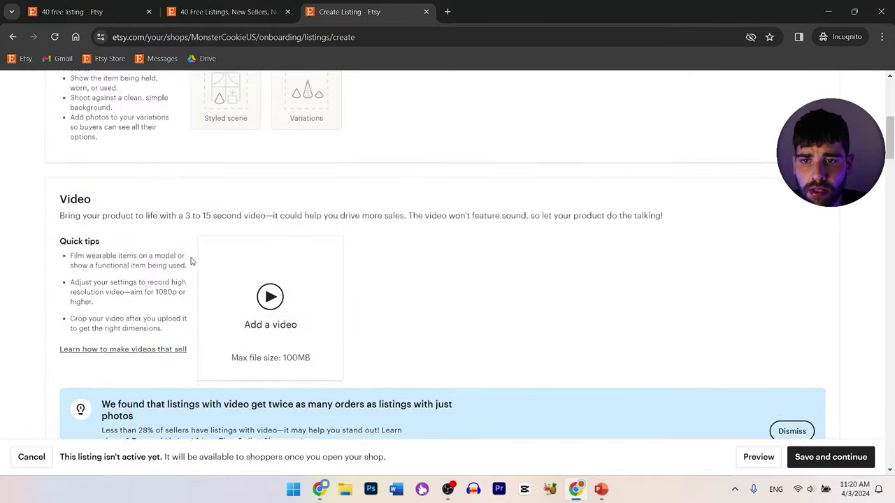
# - Enter the placeholder listing title 'nwnckwficqjicwj'
pyautogui.scroll(-5, 190, 260)
pyautogui.scroll(1, 250, 179)
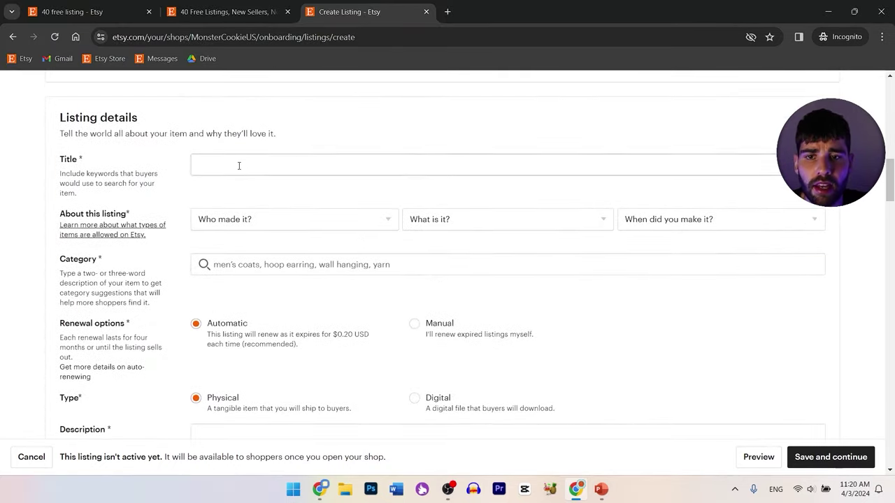
pyautogui.click(239, 166)
pyautogui.write('nwnckwficqjicwj')
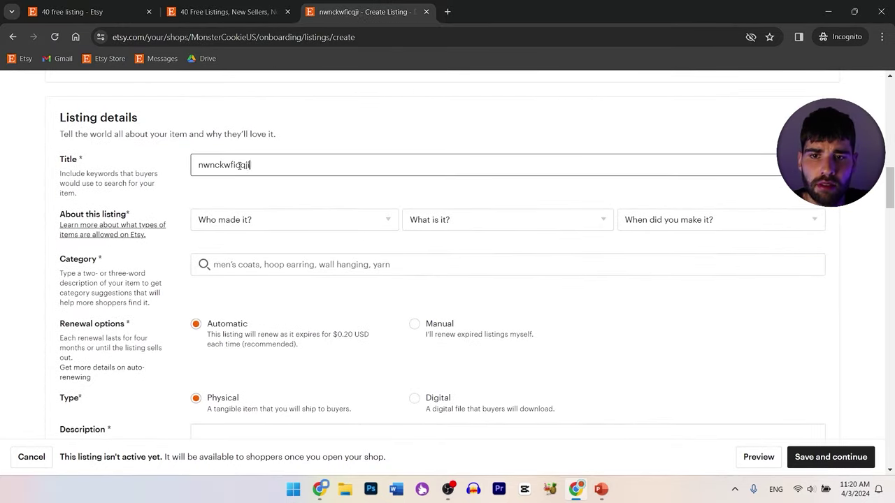
pyautogui.doubleClick(239, 165)
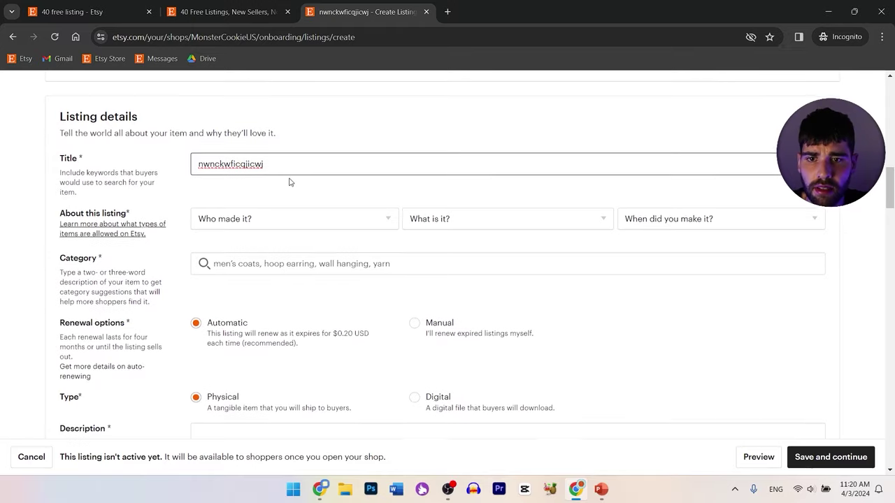
pyautogui.scroll(-15, 246, 242)
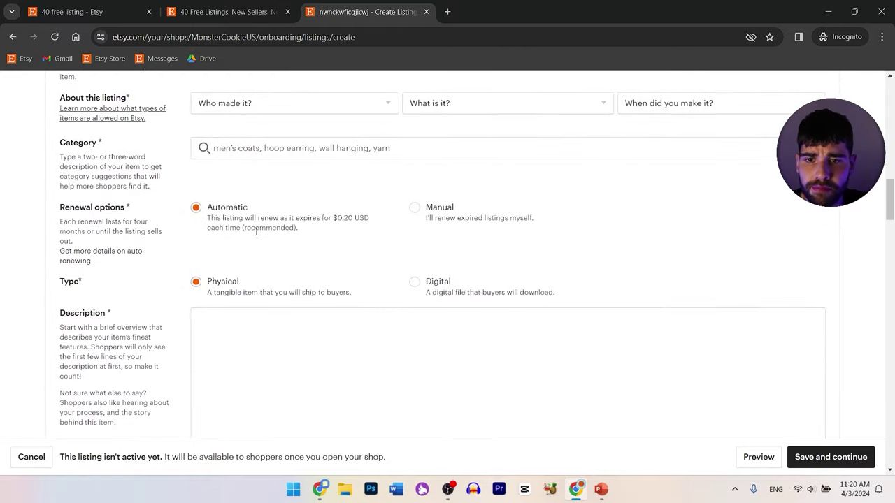
pyautogui.scroll(-15, 256, 236)
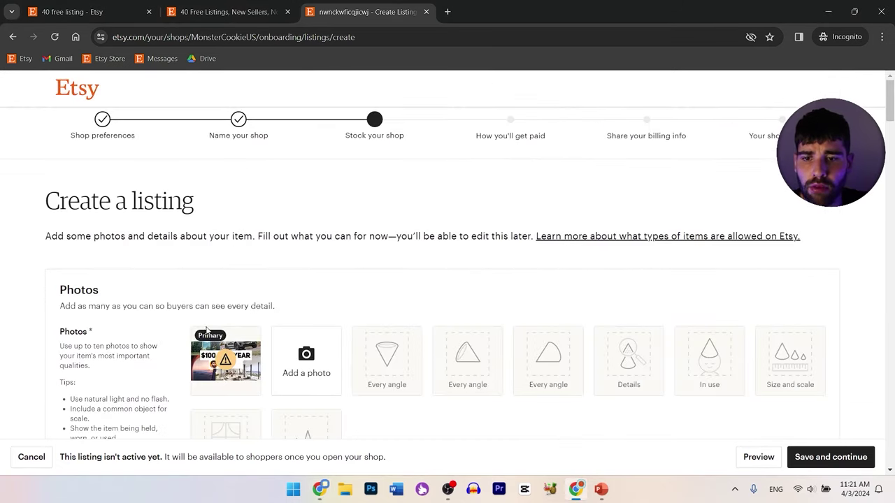
# - Set the item as made by the seller, a finished product, made in 2020 - 2024
pyautogui.scroll(-1, 210, 328)
pyautogui.scroll(-5, 229, 320)
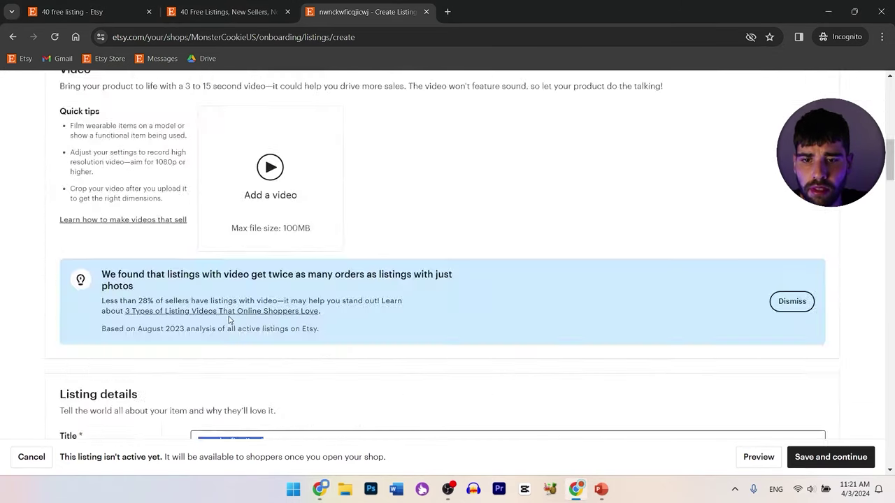
pyautogui.scroll(1, 229, 320)
pyautogui.scroll(-3, 237, 307)
pyautogui.scroll(-3, 261, 307)
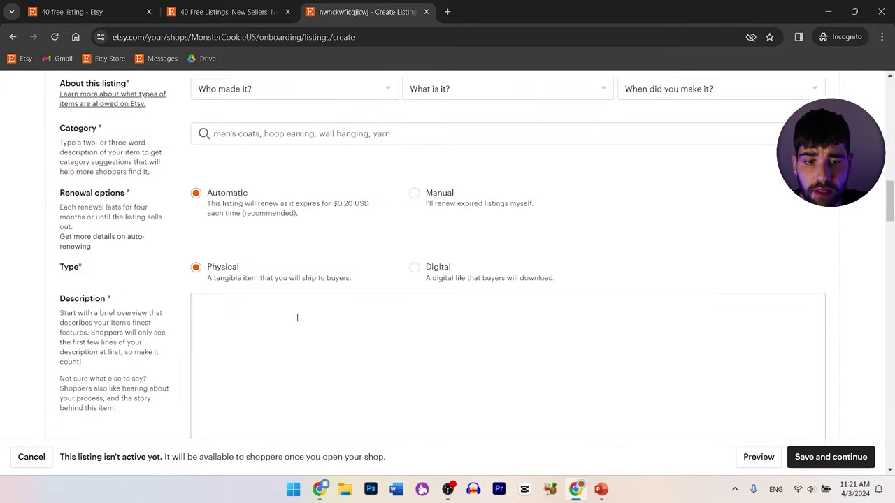
pyautogui.click(836, 457)
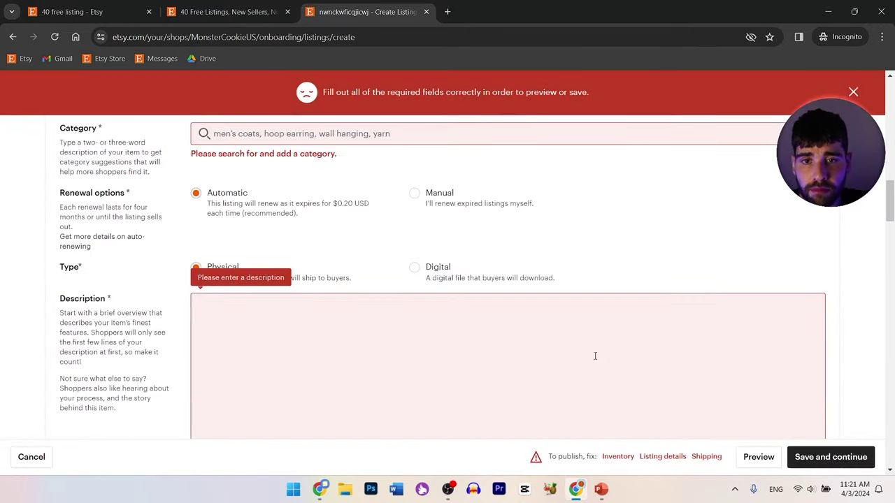
pyautogui.scroll(1, 489, 385)
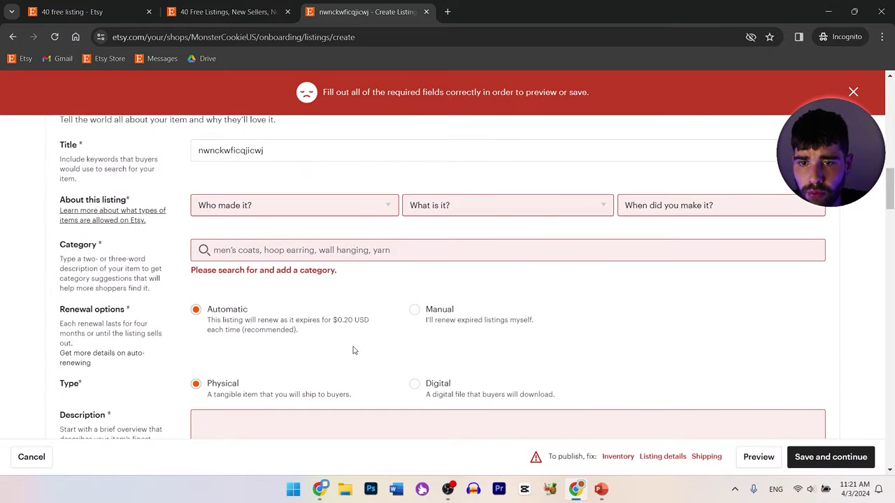
pyautogui.click(263, 206)
pyautogui.click(241, 242)
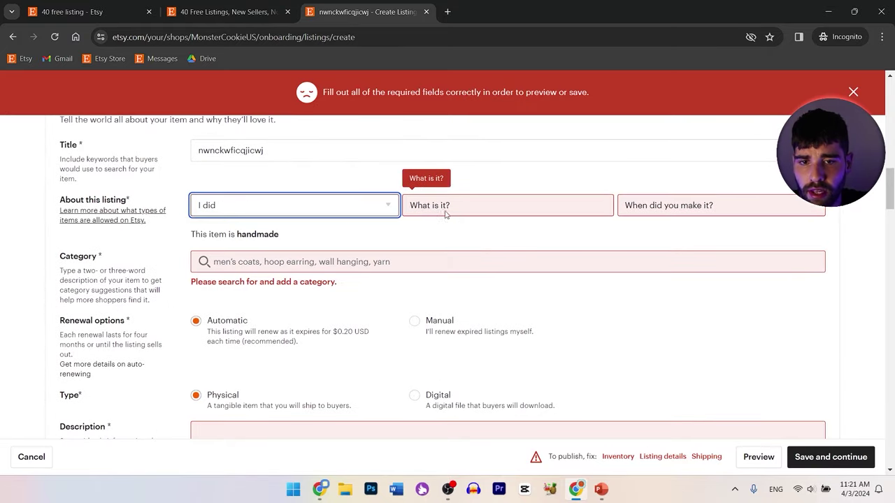
pyautogui.click(444, 206)
pyautogui.click(448, 247)
pyautogui.click(660, 208)
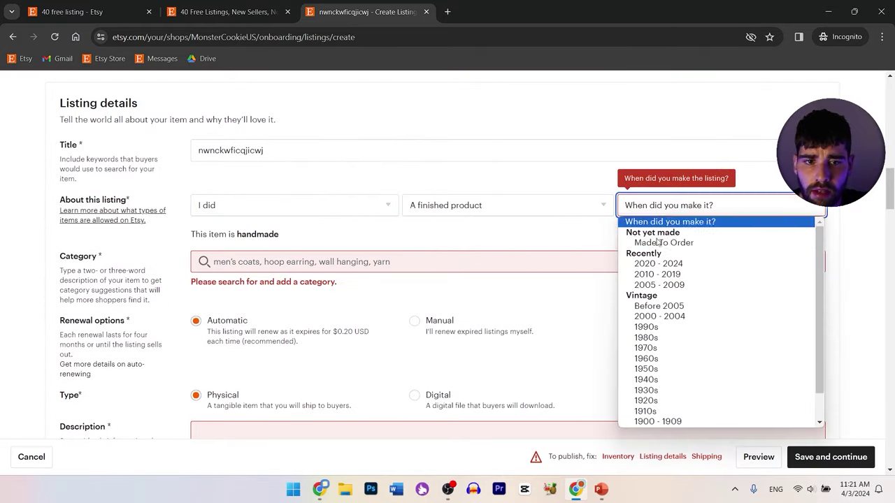
pyautogui.click(658, 264)
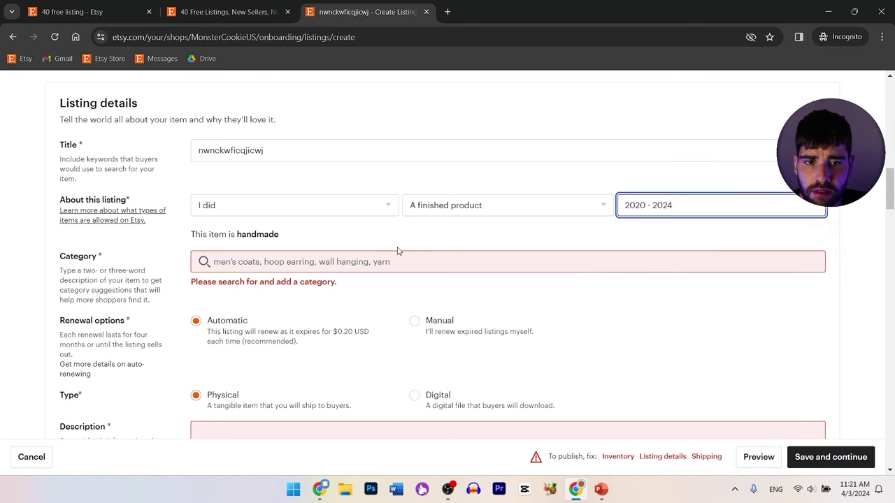
# - Set the listing category to Digital Prints
pyautogui.click(253, 266)
pyautogui.click(256, 292)
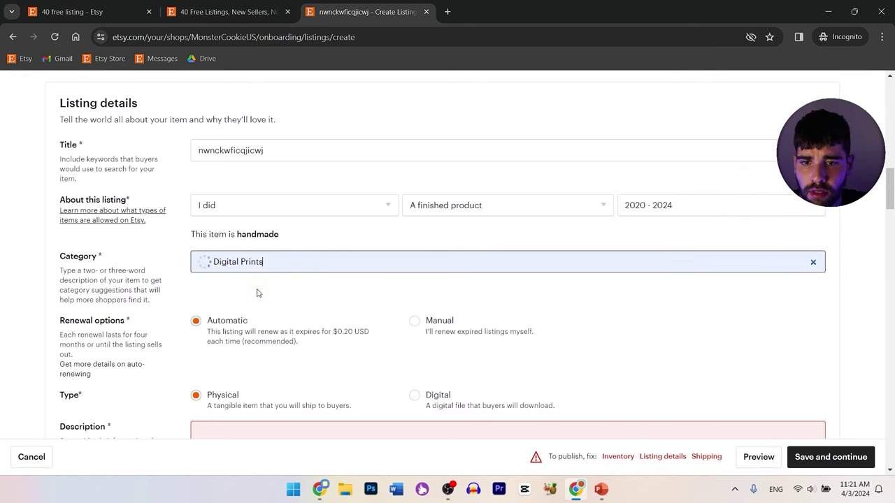
pyautogui.scroll(-3, 251, 303)
pyautogui.click(253, 119)
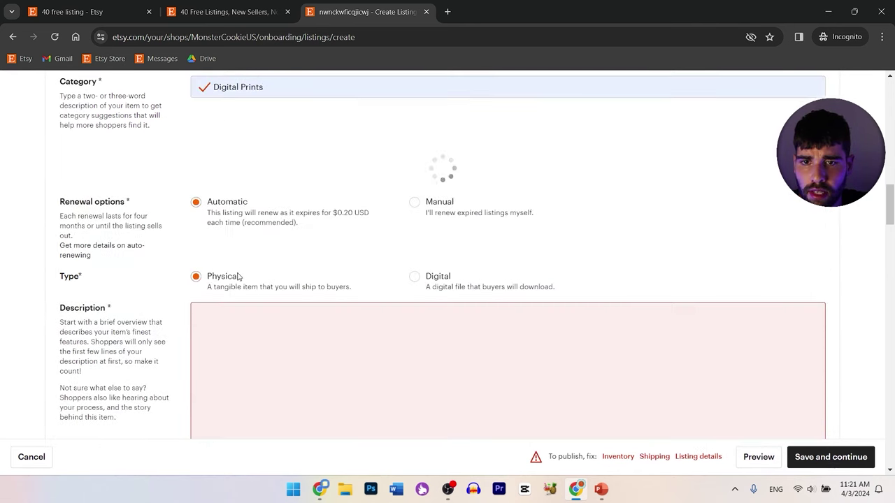
pyautogui.scroll(-15, 236, 288)
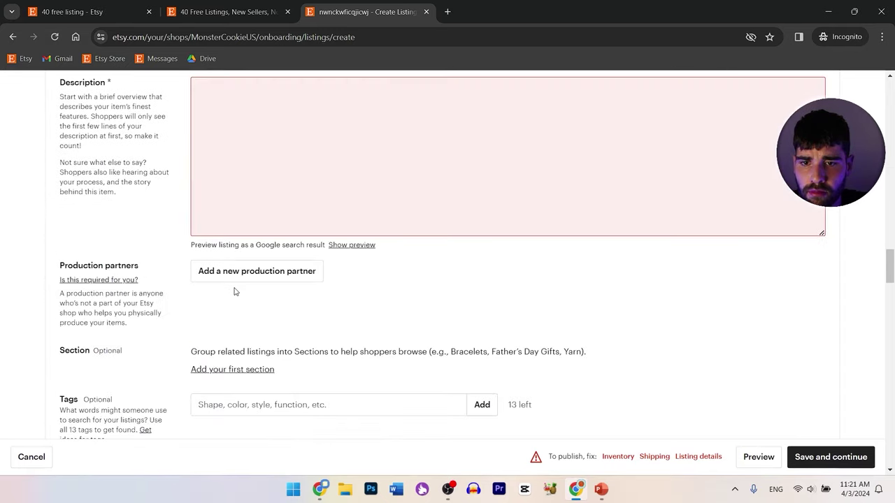
pyautogui.scroll(2, 241, 209)
# - Add the placeholder description 'nifh2oihqiphf1q' and set the price to $1.00
pyautogui.click(245, 199)
pyautogui.write('nifh2oihqiphf1q')
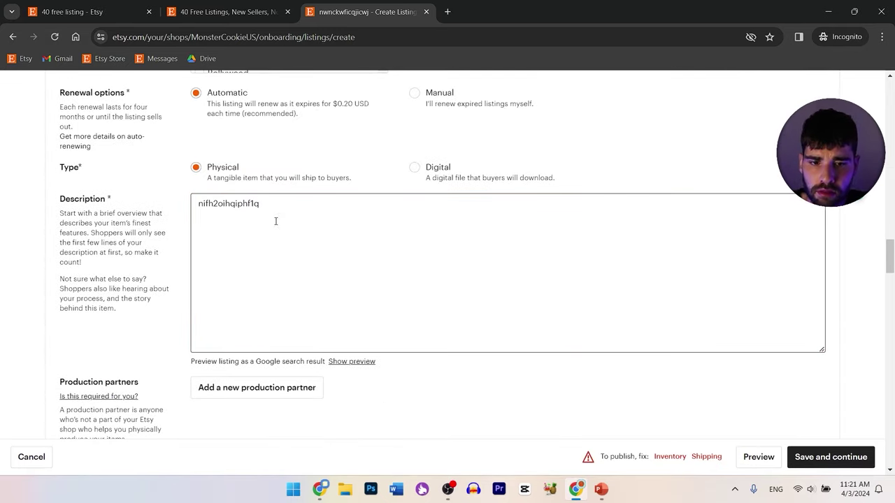
pyautogui.scroll(-5, 275, 221)
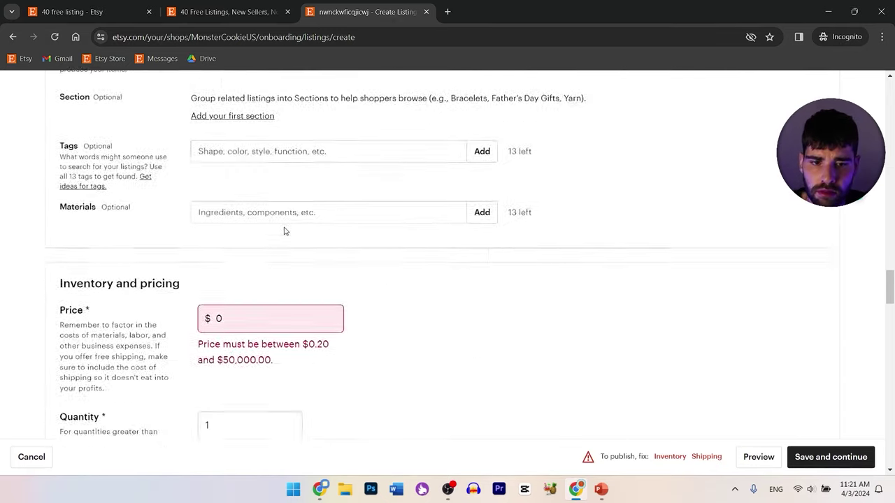
pyautogui.click(253, 279)
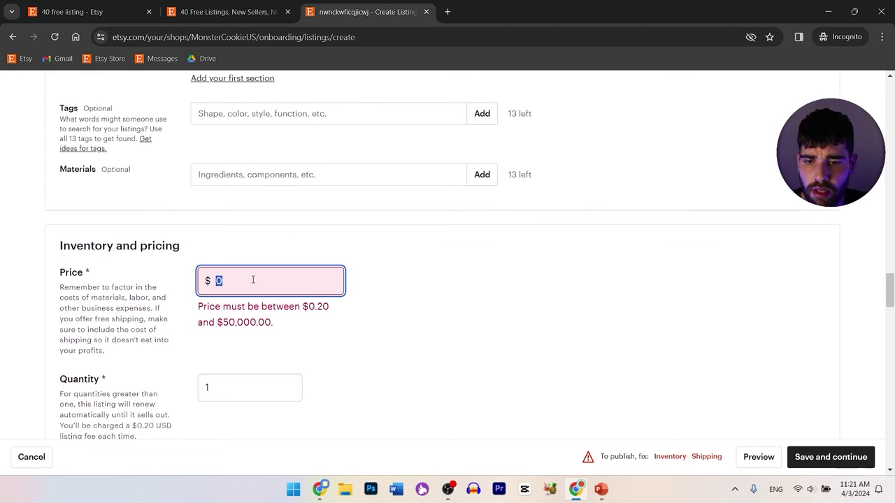
pyautogui.write('1111')
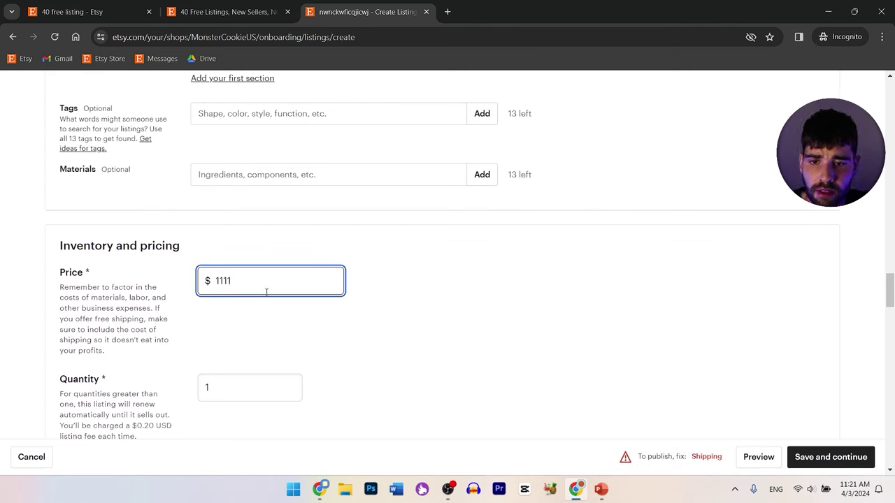
pyautogui.press('BackSpace')
pyautogui.press('BackSpace')
pyautogui.press('BackSpace')
pyautogui.click(298, 325)
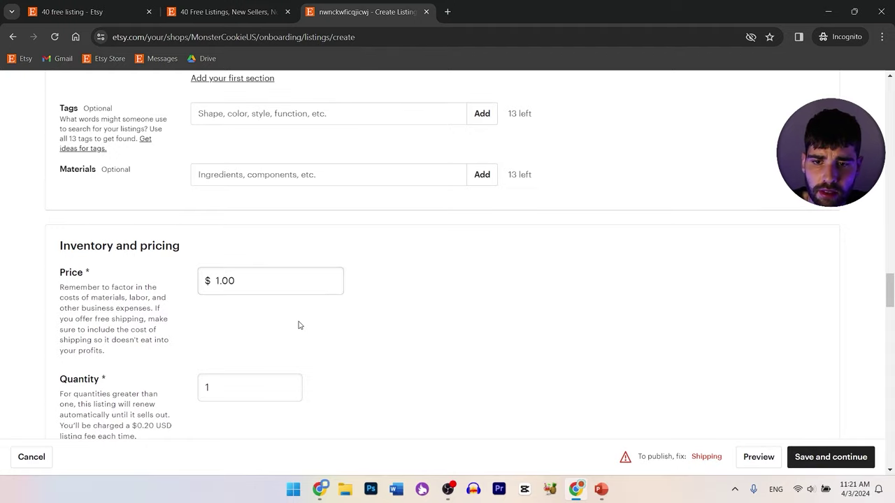
pyautogui.scroll(-7, 298, 325)
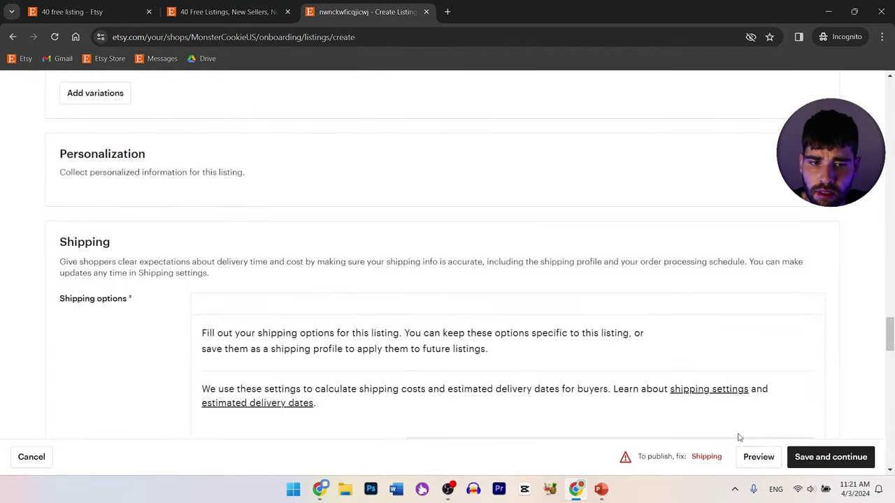
# - Change the listing type from physical to digital
pyautogui.scroll(-3, 738, 438)
pyautogui.scroll(-2, 489, 349)
pyautogui.scroll(2, 451, 320)
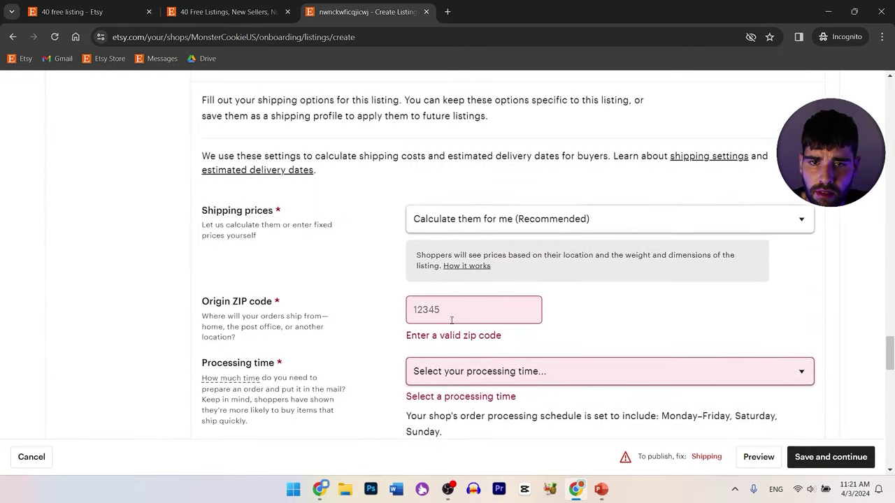
pyautogui.scroll(-2, 451, 322)
pyautogui.scroll(1, 449, 320)
pyautogui.scroll(3, 455, 260)
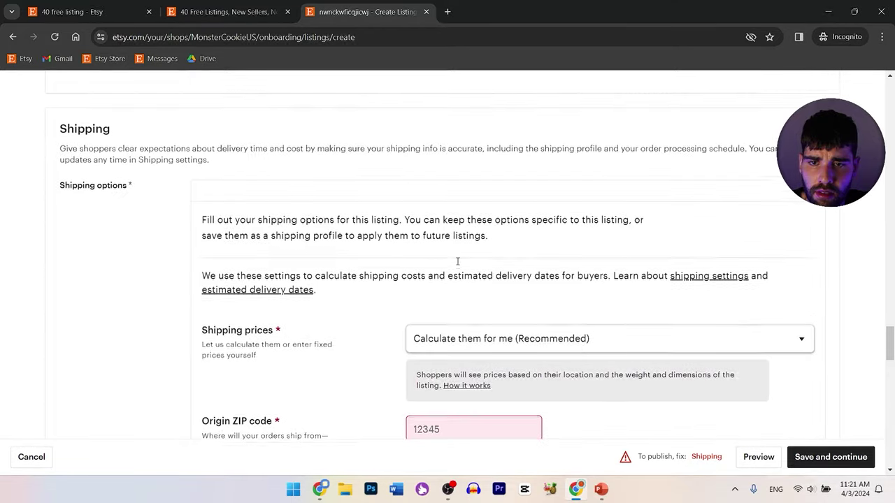
pyautogui.scroll(14, 457, 261)
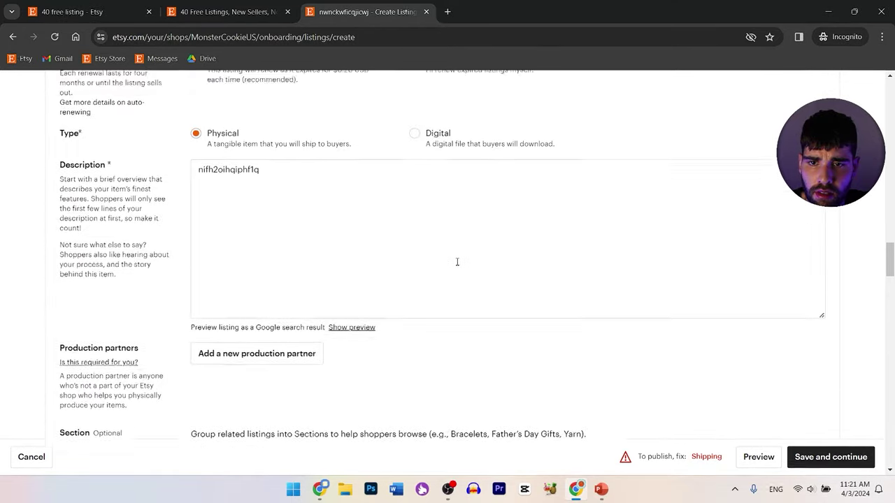
pyautogui.scroll(5, 455, 260)
pyautogui.scroll(-3, 457, 264)
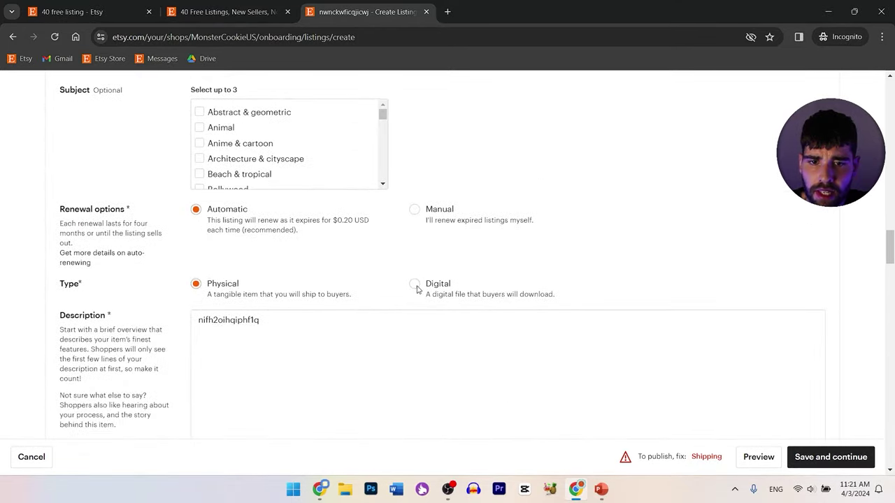
pyautogui.click(416, 287)
# - Attach circlemask.jpg as the downloadable file and save the listing
pyautogui.moveTo(890, 311); pyautogui.dragTo(878, 362)
pyautogui.scroll(-6, 277, 300)
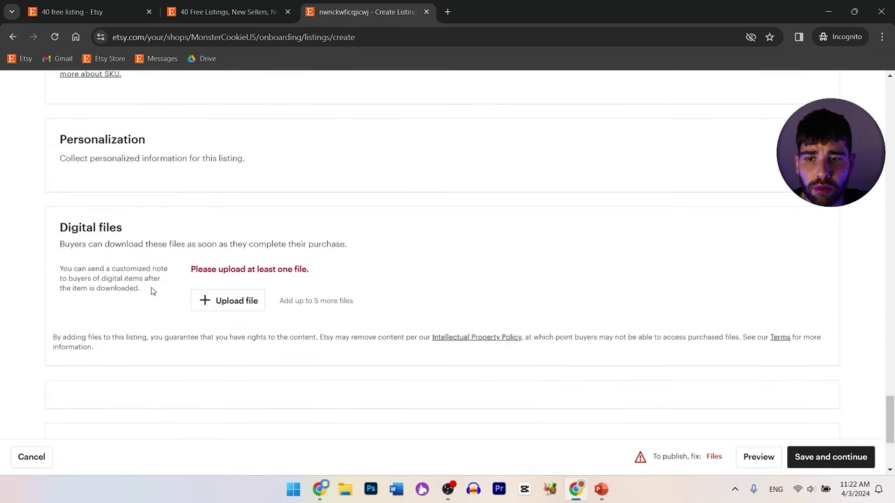
pyautogui.click(224, 302)
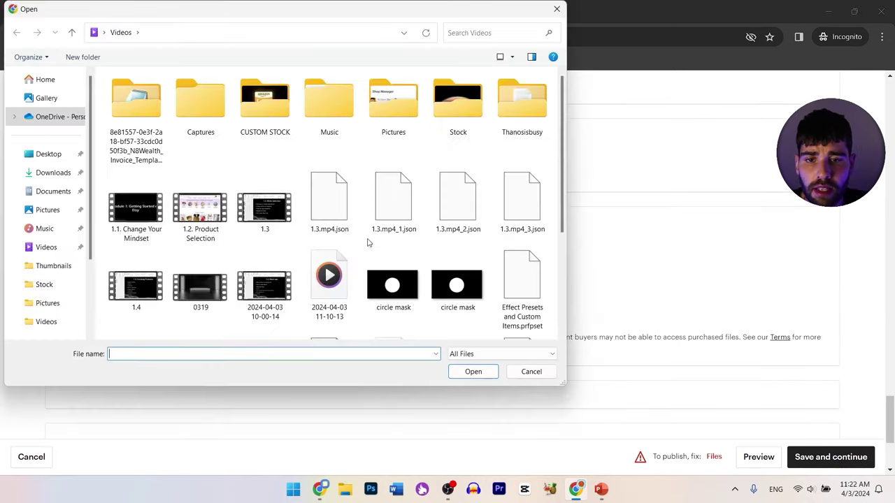
pyautogui.scroll(-3, 368, 270)
pyautogui.doubleClick(383, 172)
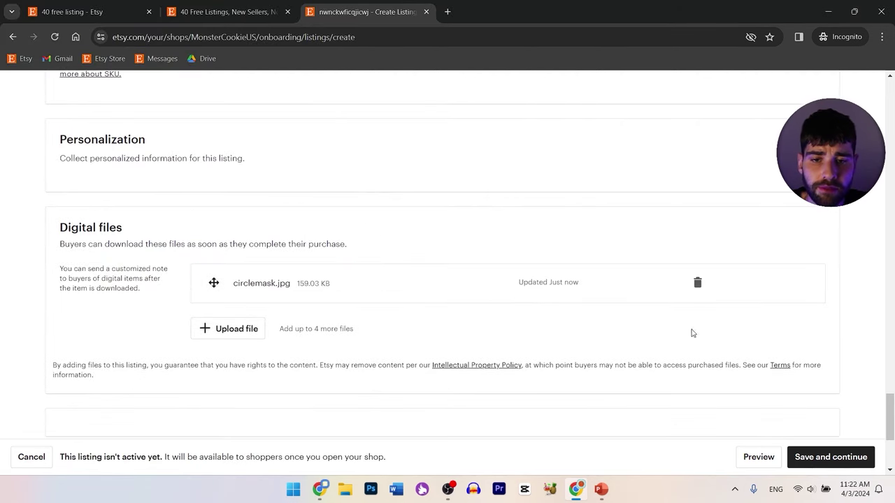
pyautogui.click(815, 457)
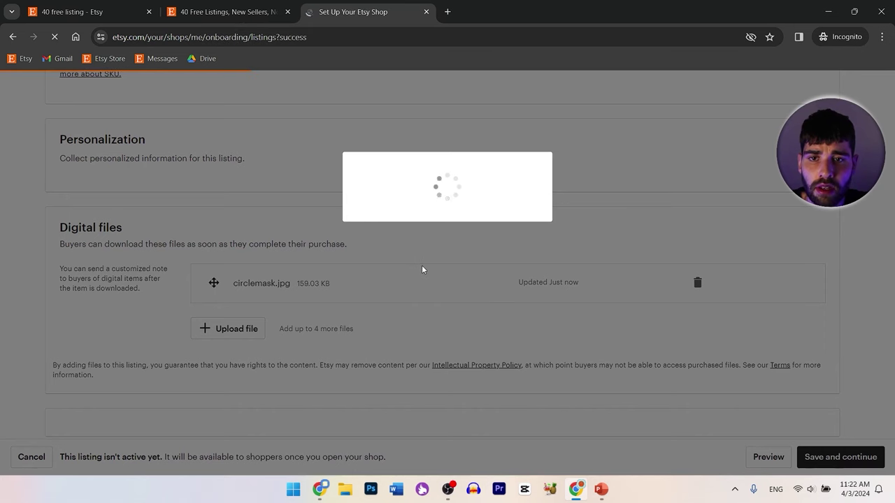
pyautogui.scroll(-2, 451, 275)
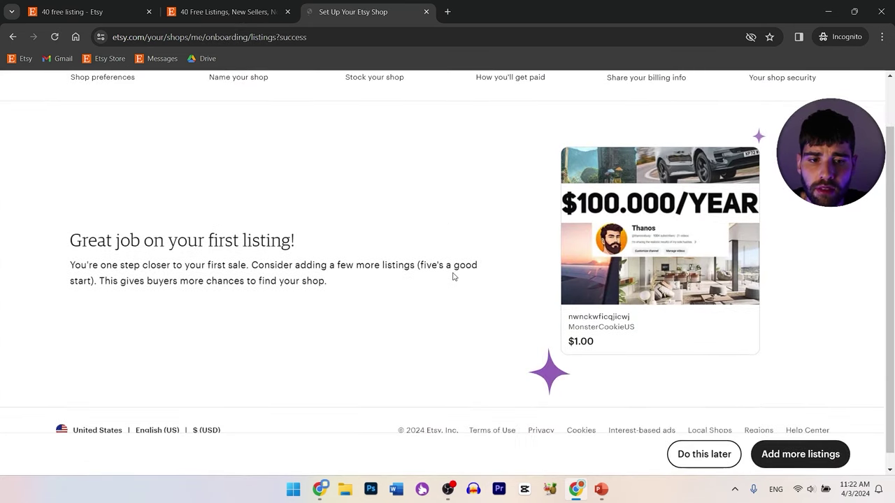
pyautogui.scroll(2, 455, 281)
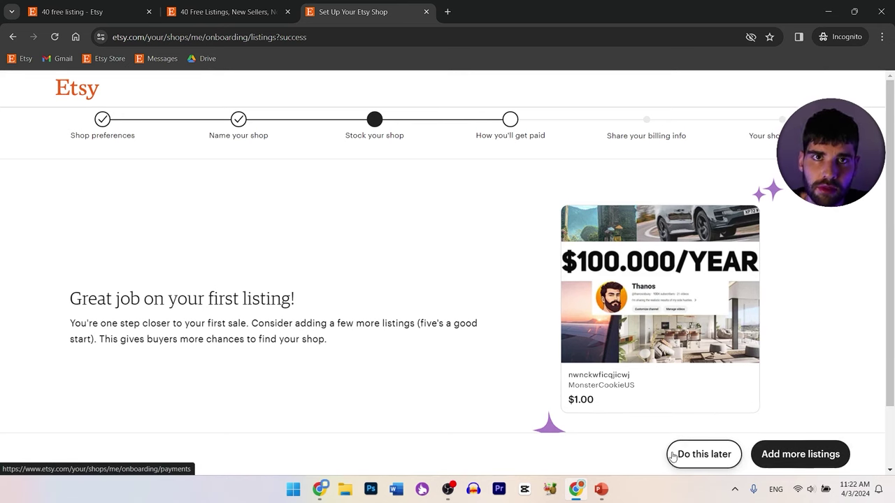
# - Skip adding more listings and set the bank's country to Greece
pyautogui.click(695, 456)
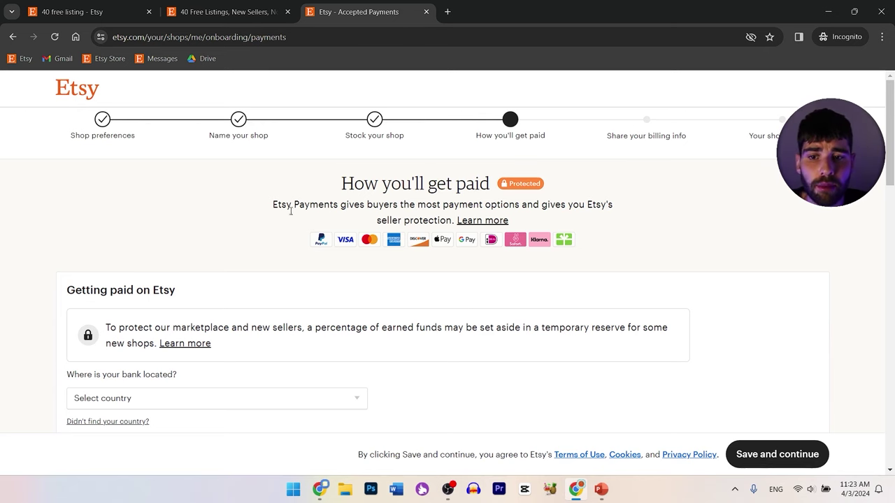
pyautogui.scroll(-3, 252, 232)
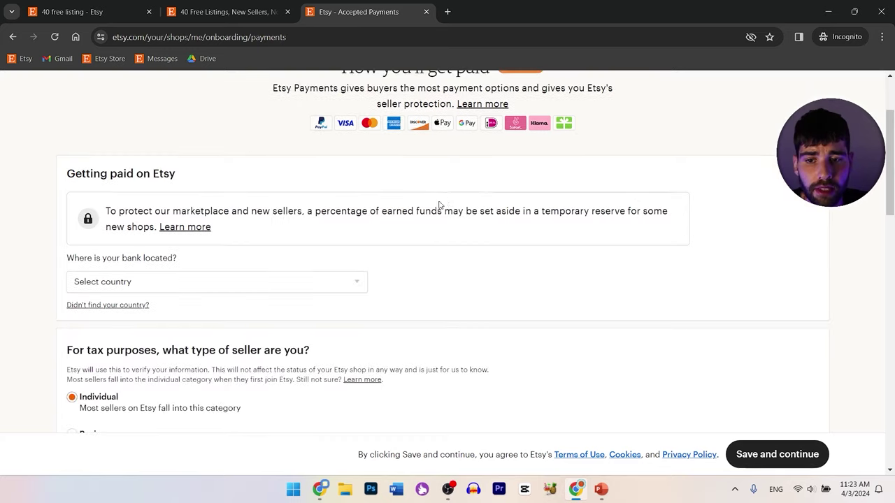
pyautogui.scroll(3, 217, 230)
pyautogui.scroll(-3, 229, 231)
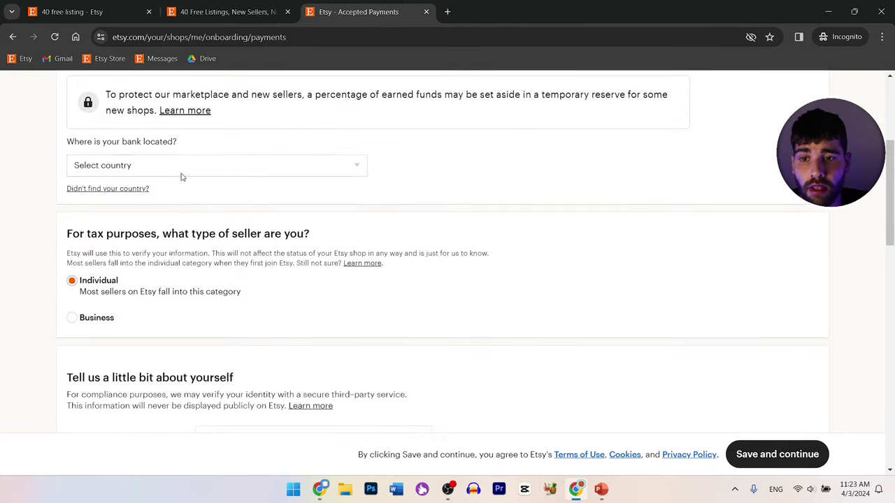
pyautogui.click(163, 169)
pyautogui.click(163, 169)
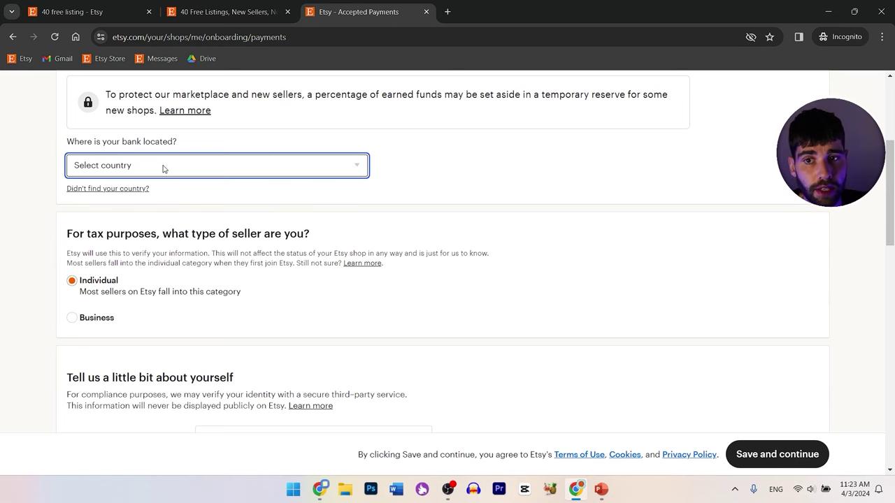
pyautogui.click(163, 168)
pyautogui.scroll(-2, 123, 297)
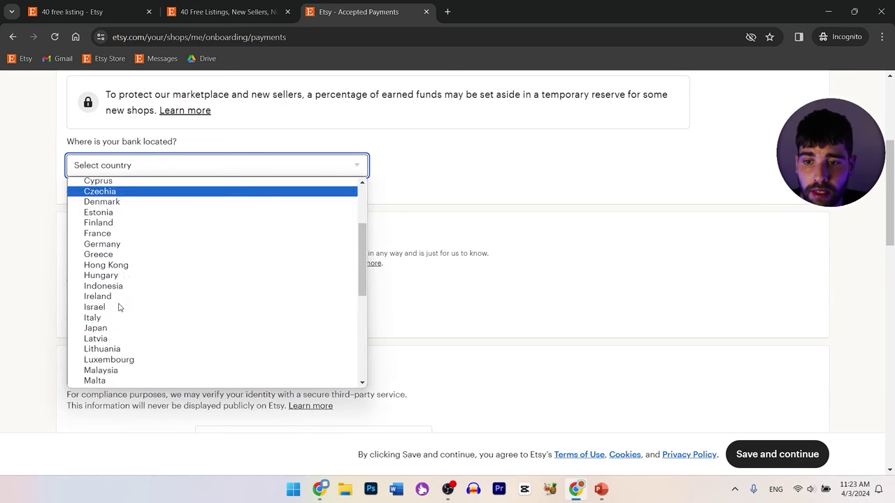
pyautogui.click(105, 245)
# - Move down to the bank information and highlight the Bank name, IBAN and SWIFT BIC labels
pyautogui.scroll(-1, 24, 249)
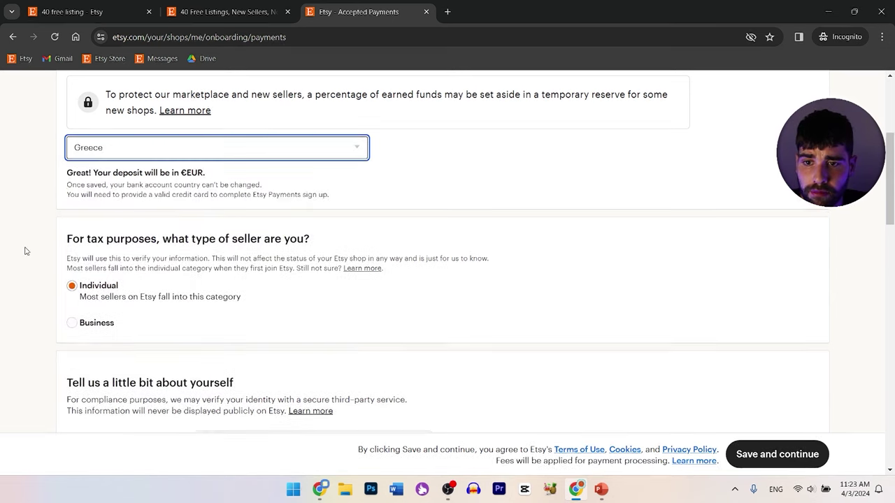
pyautogui.scroll(-1, 24, 251)
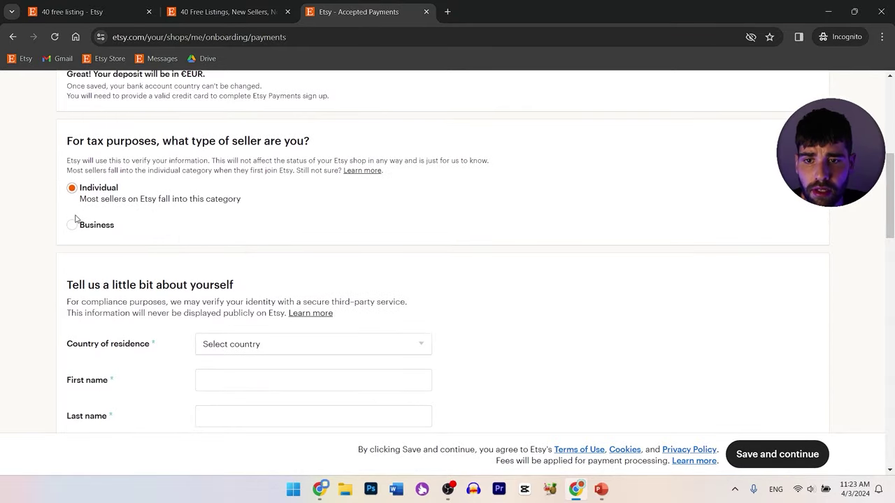
pyautogui.scroll(-3, 105, 243)
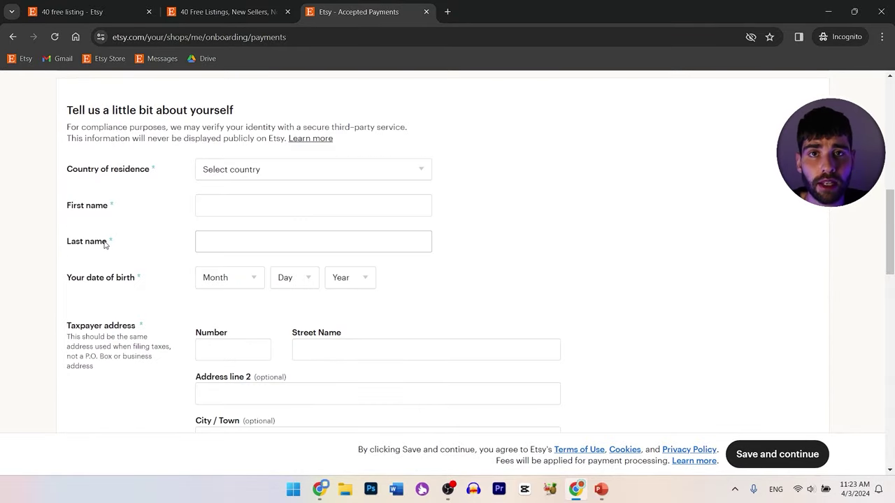
pyautogui.scroll(-3, 106, 241)
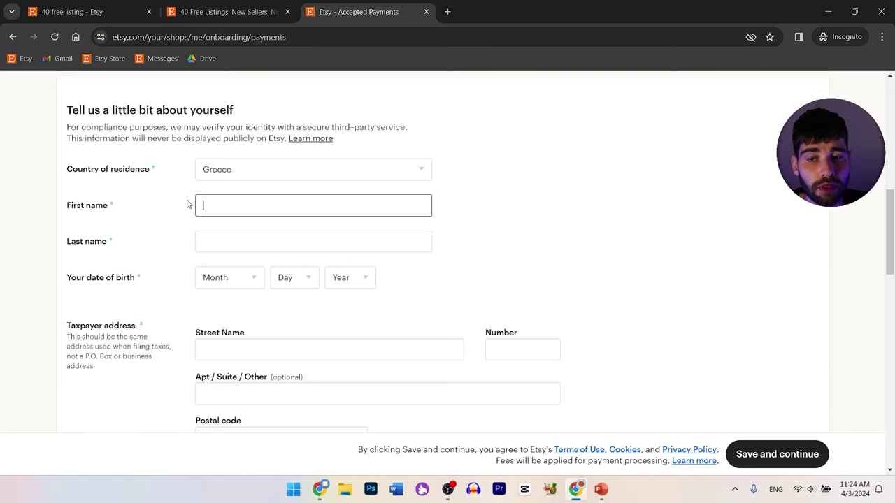
pyautogui.scroll(-8, 187, 204)
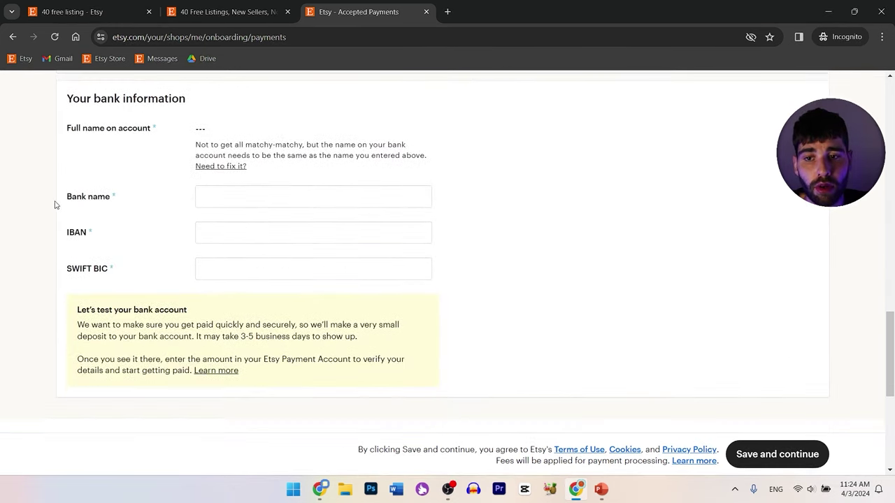
pyautogui.moveTo(63, 198); pyautogui.dragTo(119, 199)
pyautogui.moveTo(65, 233); pyautogui.dragTo(93, 234)
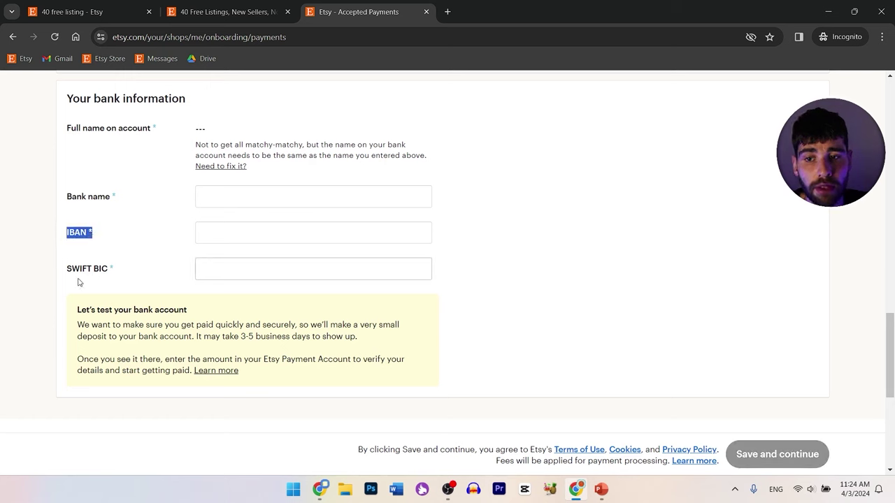
pyautogui.moveTo(66, 268); pyautogui.dragTo(109, 276)
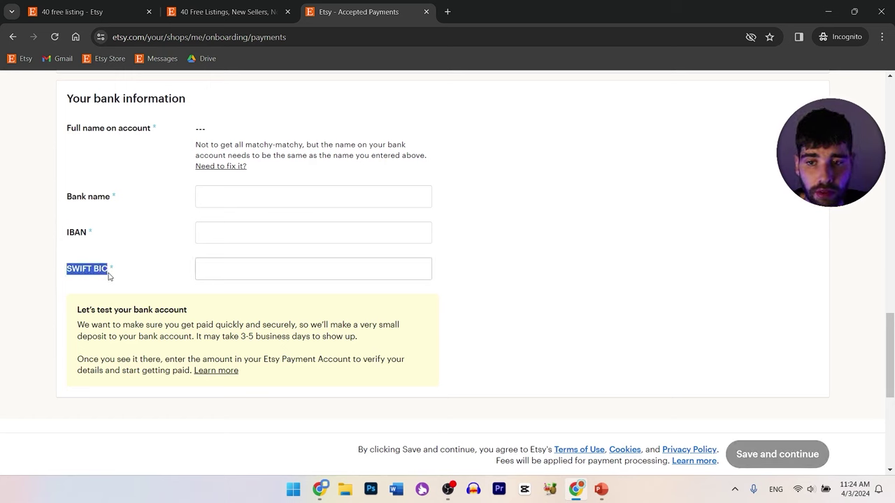
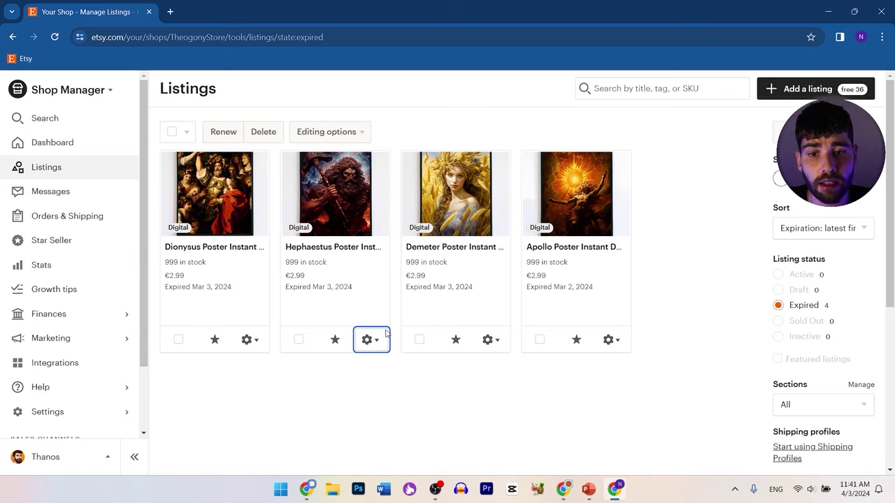
# - Dismiss the Hephaestus listing's actions menu, then start a brand-new listing with Add a listing
pyautogui.click(371, 340)
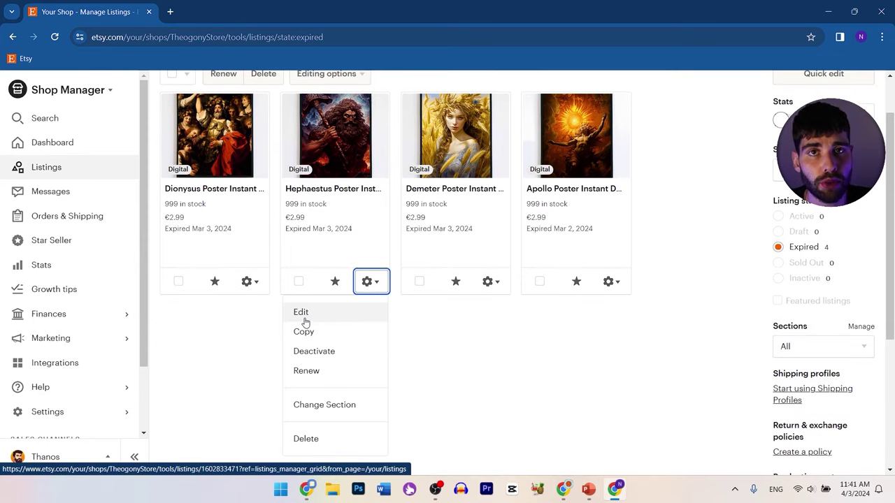
pyautogui.scroll(1, 305, 322)
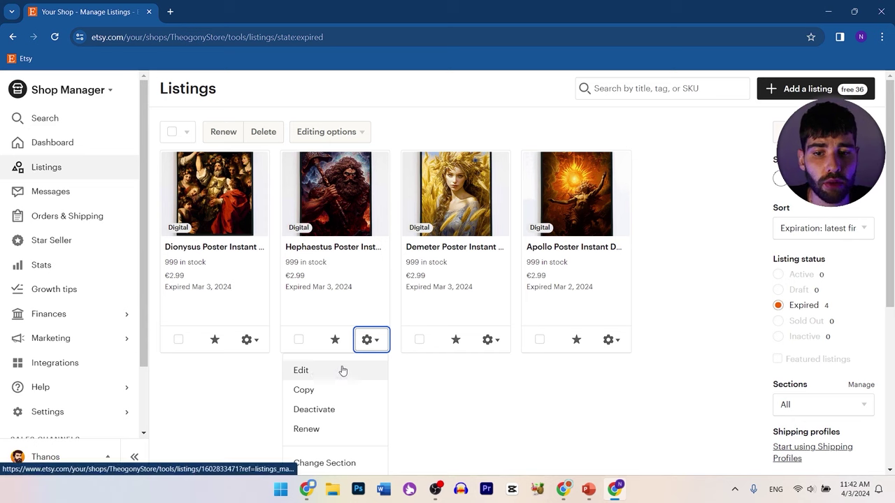
pyautogui.click(759, 133)
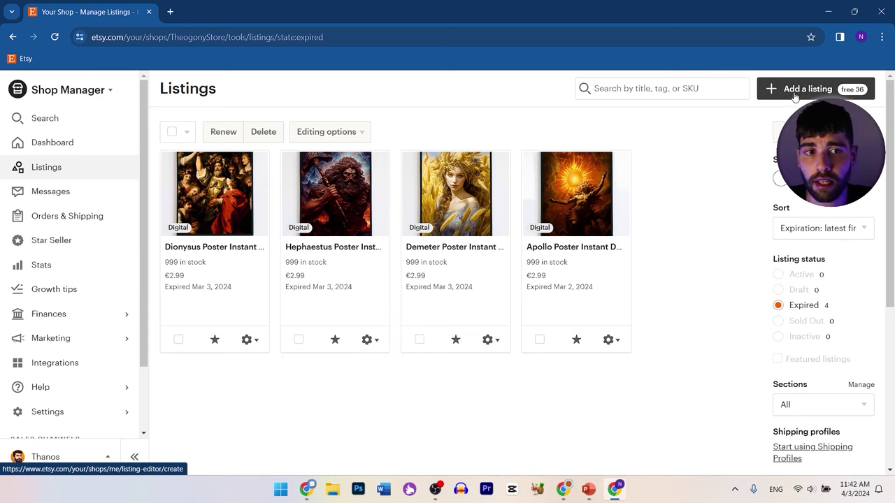
pyautogui.click(806, 90)
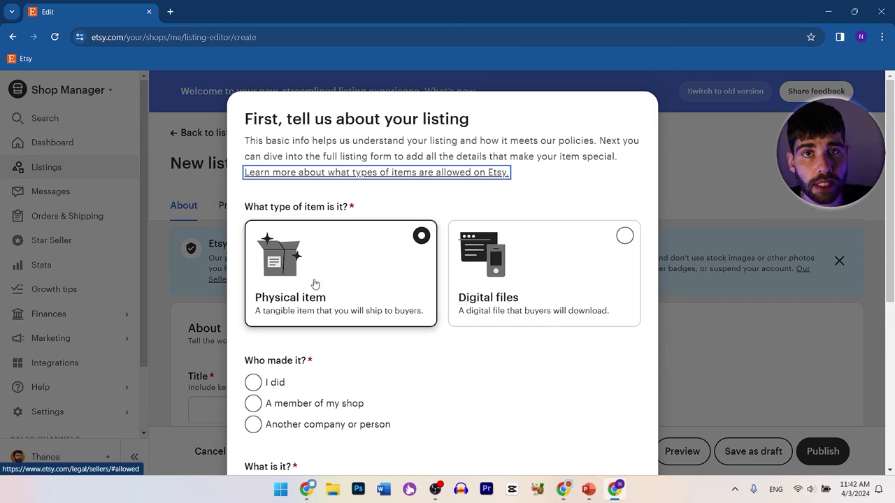
# - Set the listing basics: digital files, made by me, a finished product, made 2020 - 2024
pyautogui.click(497, 273)
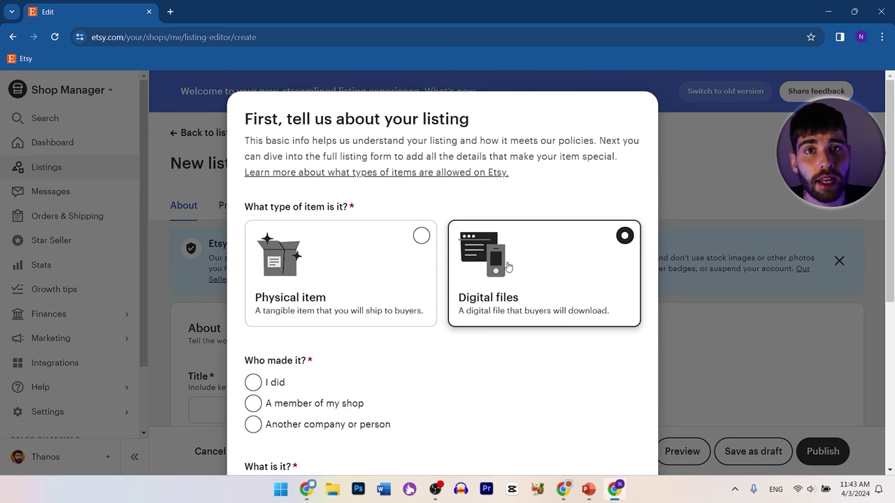
pyautogui.scroll(-2, 433, 338)
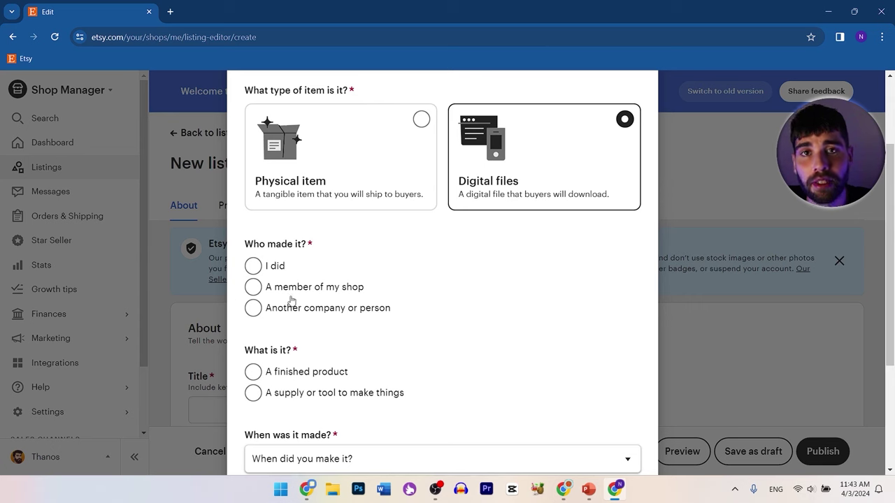
pyautogui.click(250, 269)
pyautogui.scroll(-2, 253, 308)
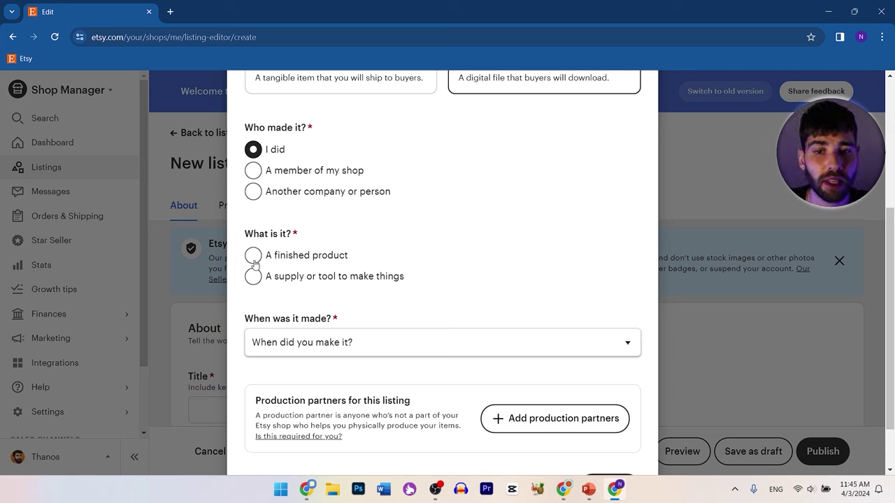
pyautogui.click(254, 259)
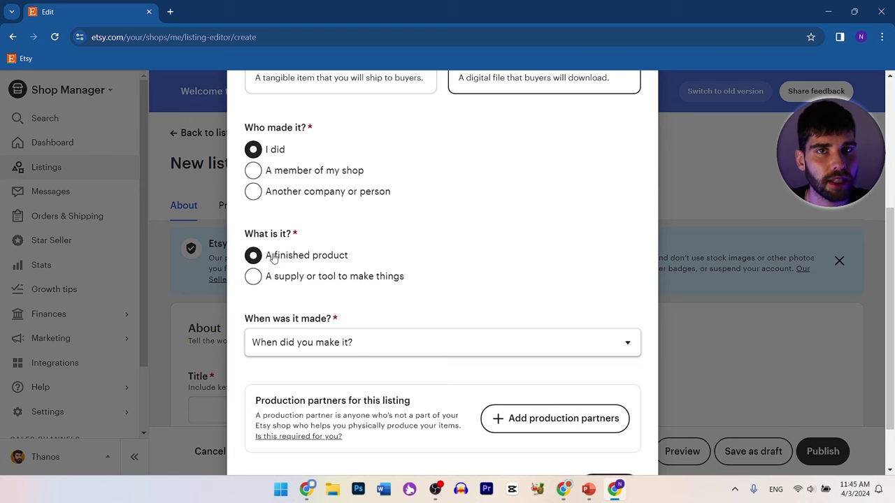
pyautogui.scroll(-1, 273, 259)
pyautogui.click(333, 286)
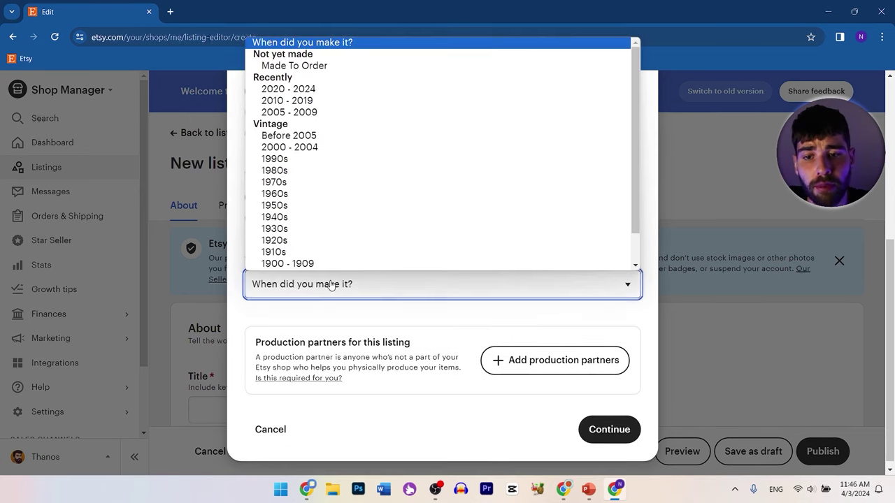
pyautogui.click(293, 89)
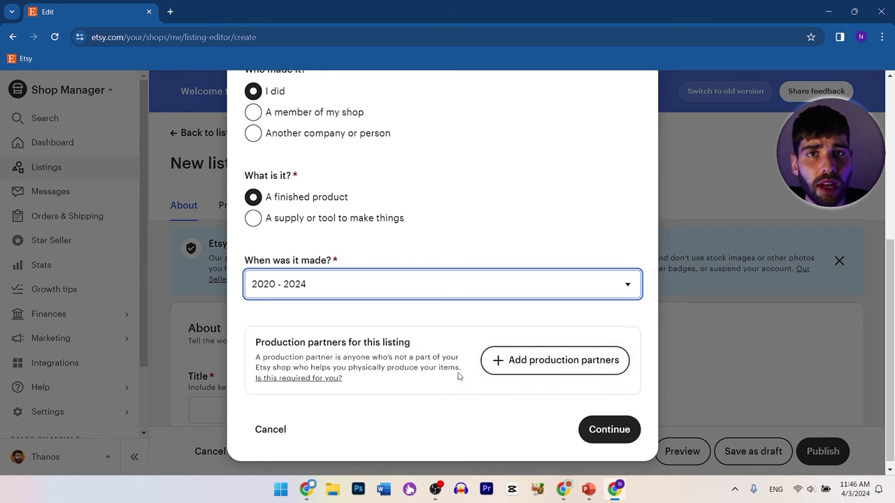
pyautogui.click(608, 433)
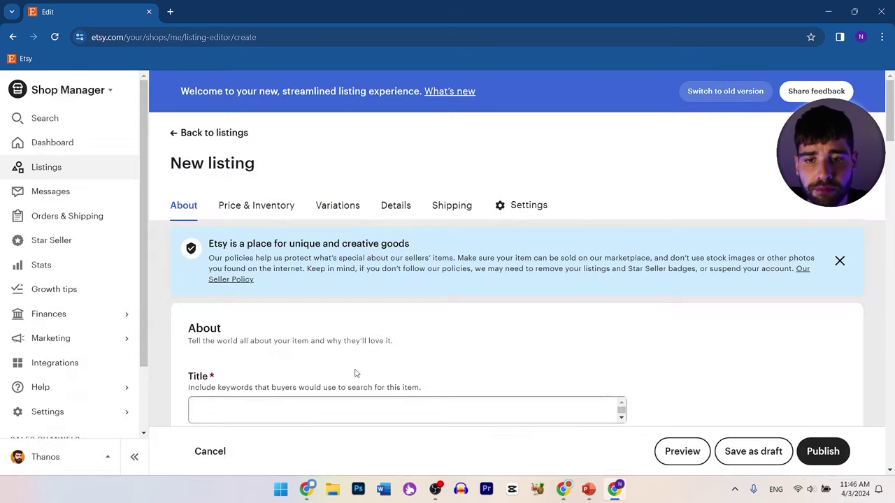
# - Upload the first row of images from the Assets folder as listing photos
pyautogui.click(394, 206)
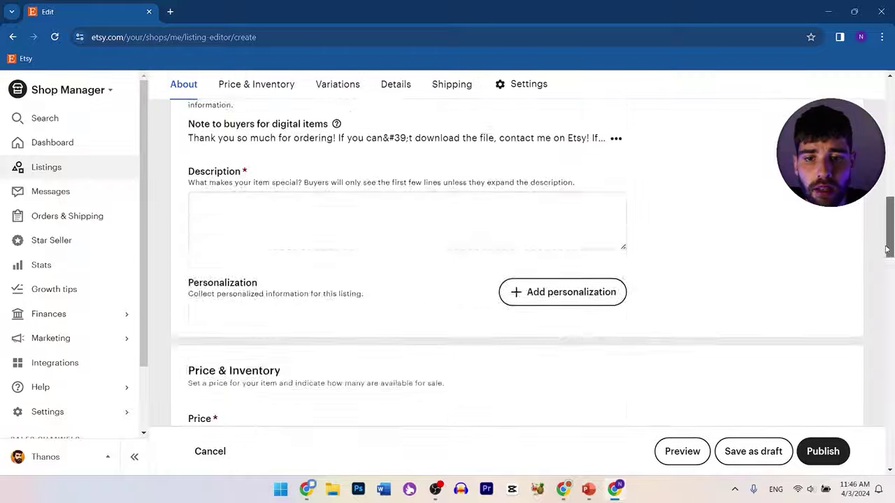
pyautogui.scroll(-5, 872, 108)
pyautogui.scroll(20, 871, 108)
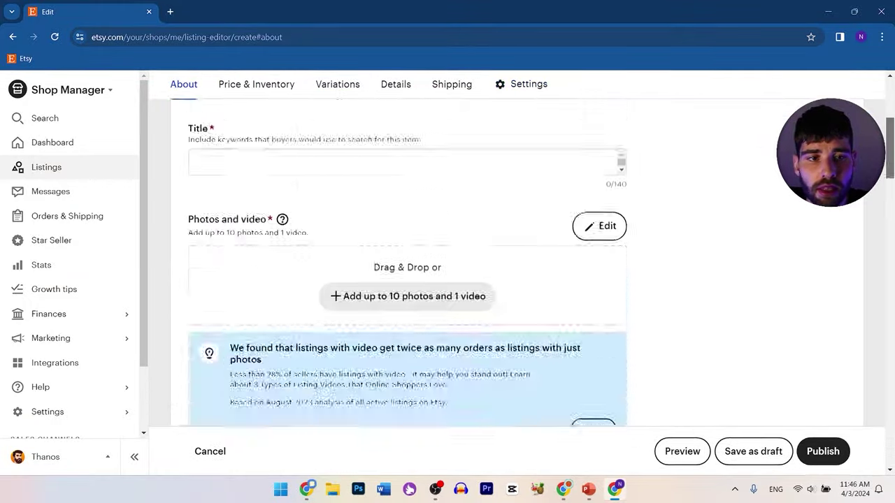
pyautogui.scroll(-15, 872, 109)
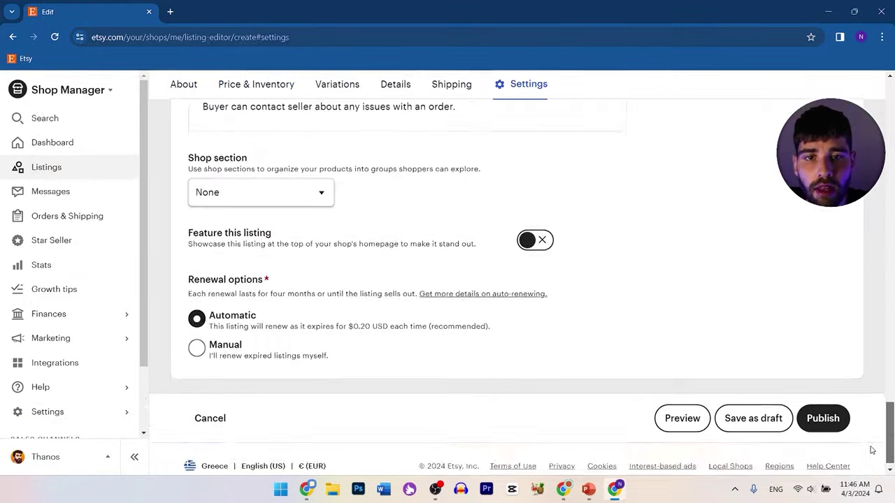
pyautogui.scroll(20, 871, 108)
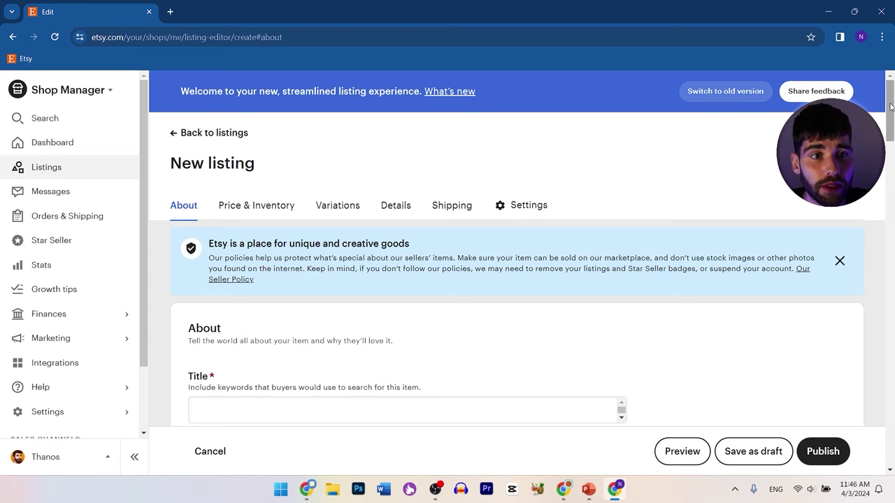
pyautogui.scroll(-4, 890, 107)
pyautogui.scroll(3, 447, 273)
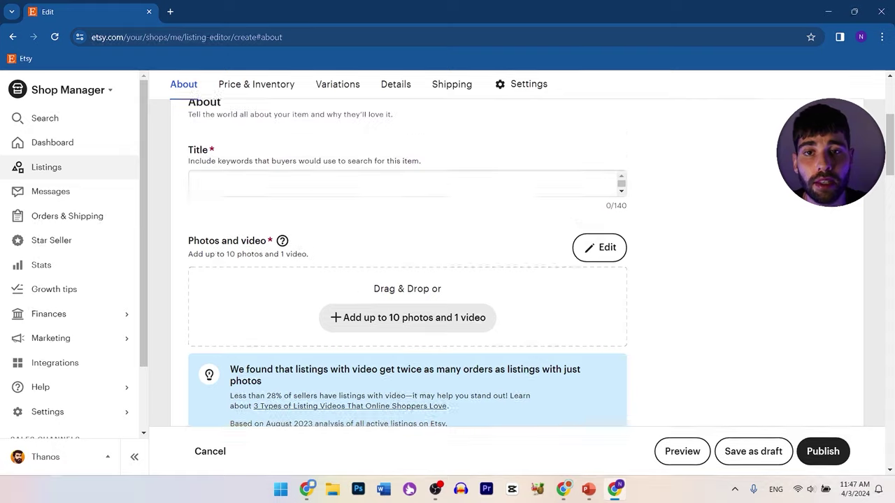
pyautogui.scroll(-4, 351, 207)
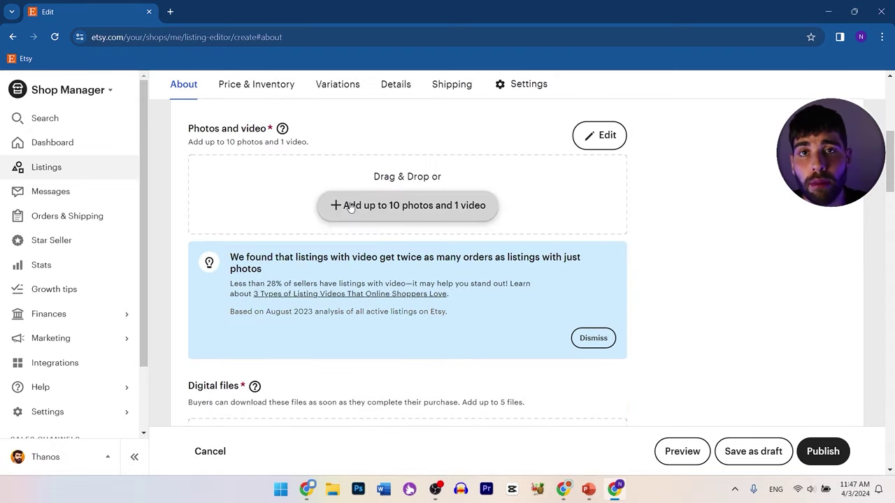
pyautogui.scroll(1, 395, 210)
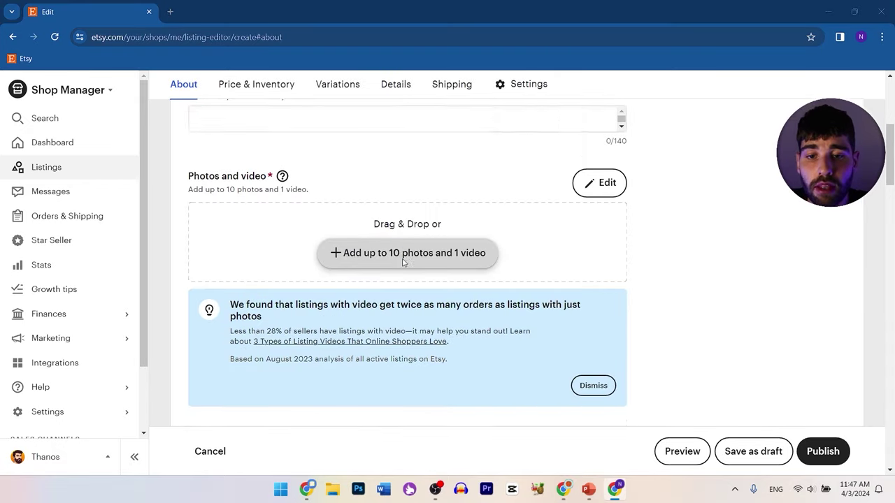
pyautogui.click(428, 257)
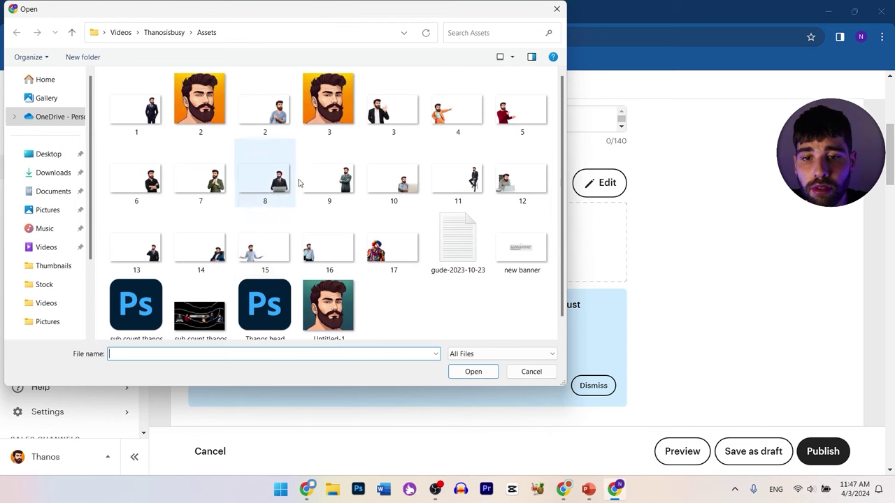
pyautogui.moveTo(101, 106); pyautogui.dragTo(528, 122)
pyautogui.click(473, 371)
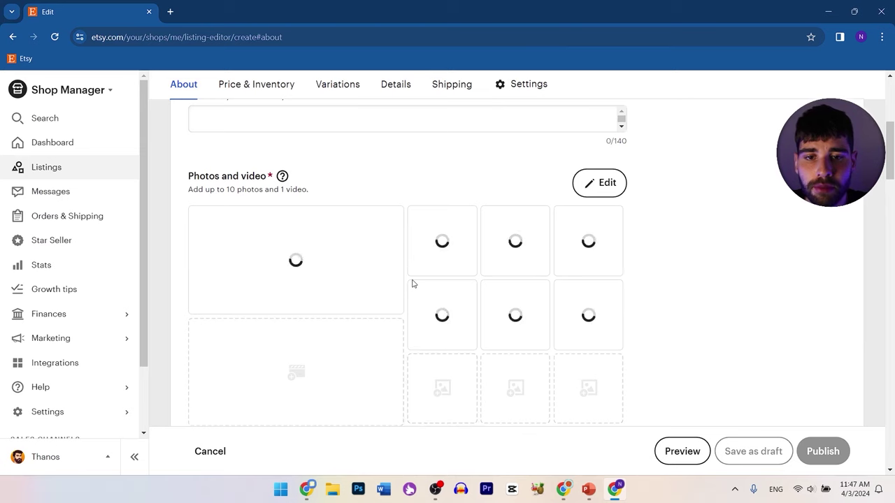
pyautogui.scroll(-3, 412, 282)
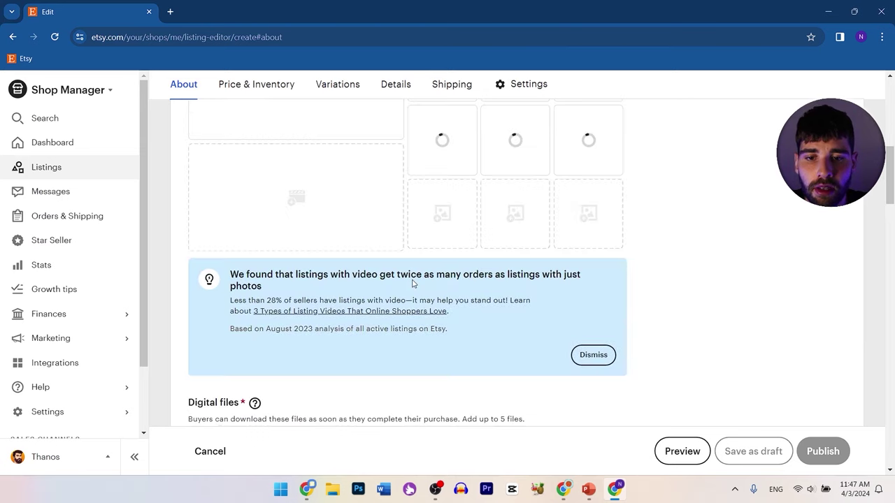
# - Browse the Videos folder for a listing video, then cancel without adding one
pyautogui.click(282, 208)
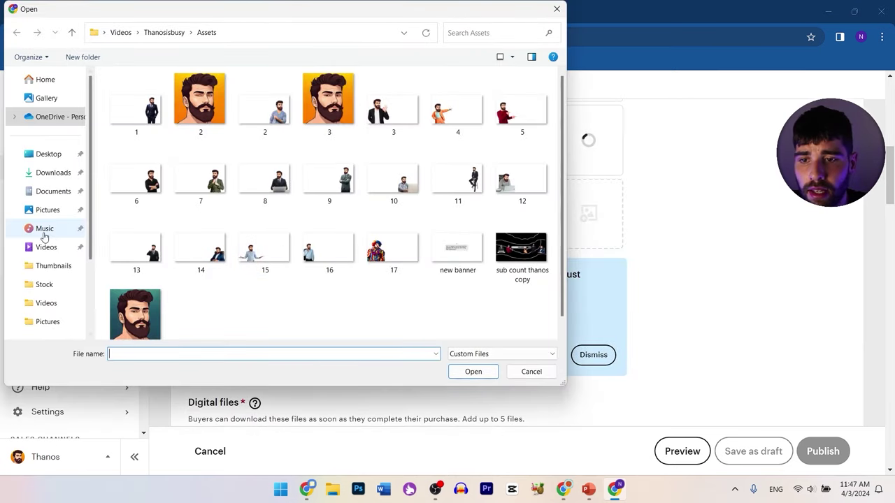
pyautogui.click(46, 249)
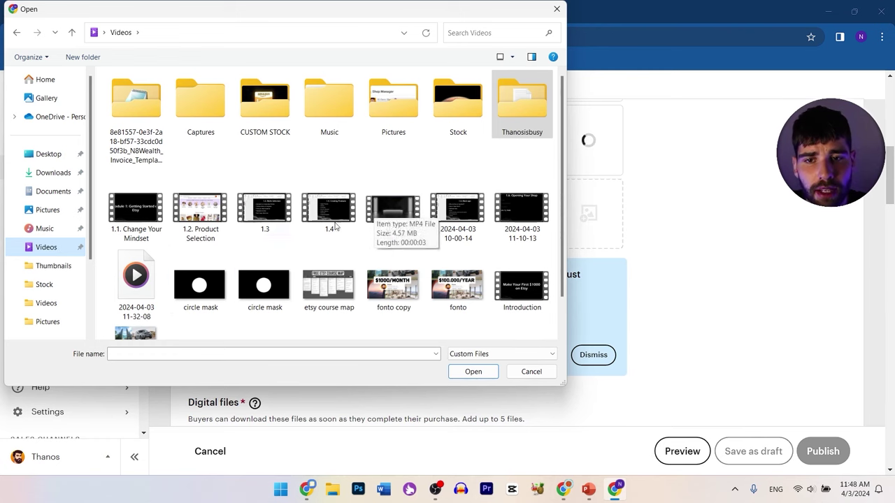
pyautogui.click(557, 8)
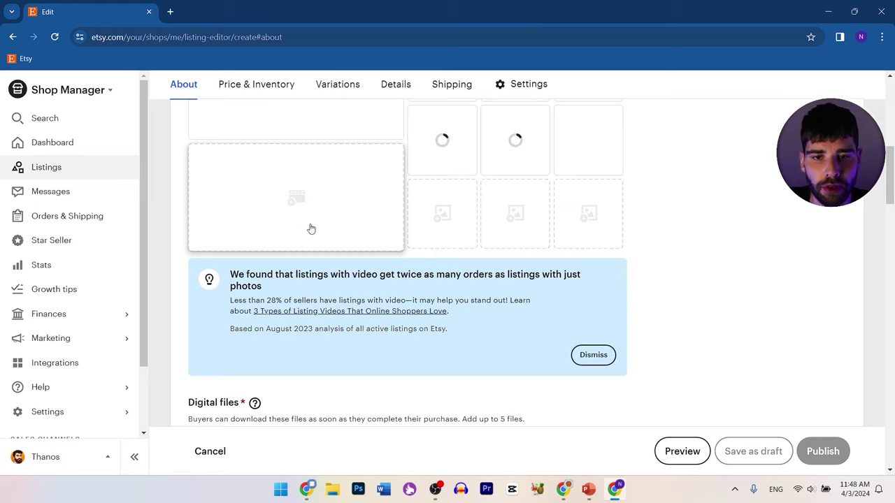
pyautogui.scroll(-2, 307, 235)
pyautogui.scroll(-1, 310, 240)
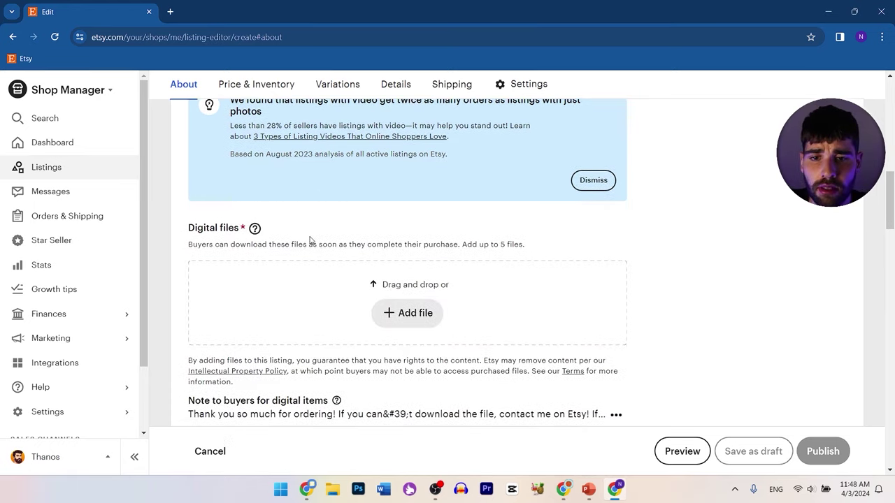
pyautogui.scroll(1, 311, 241)
pyautogui.scroll(-2, 311, 240)
pyautogui.scroll(3, 310, 241)
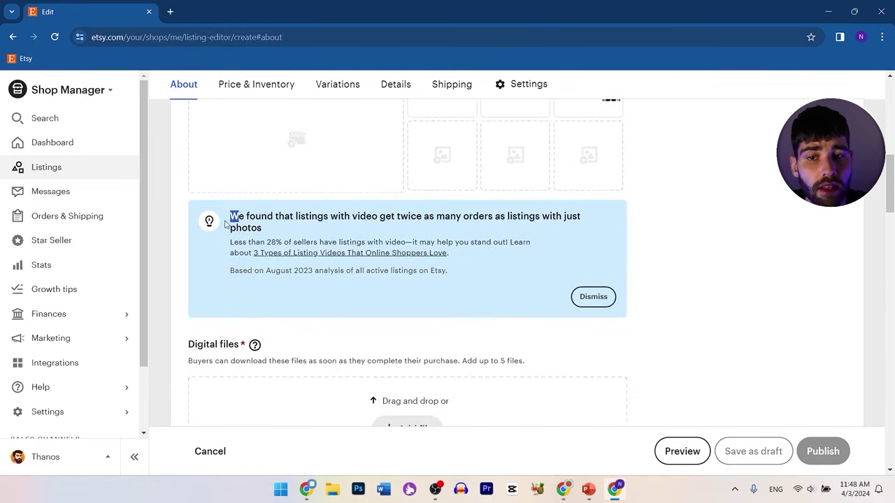
pyautogui.moveTo(231, 216); pyautogui.dragTo(299, 236)
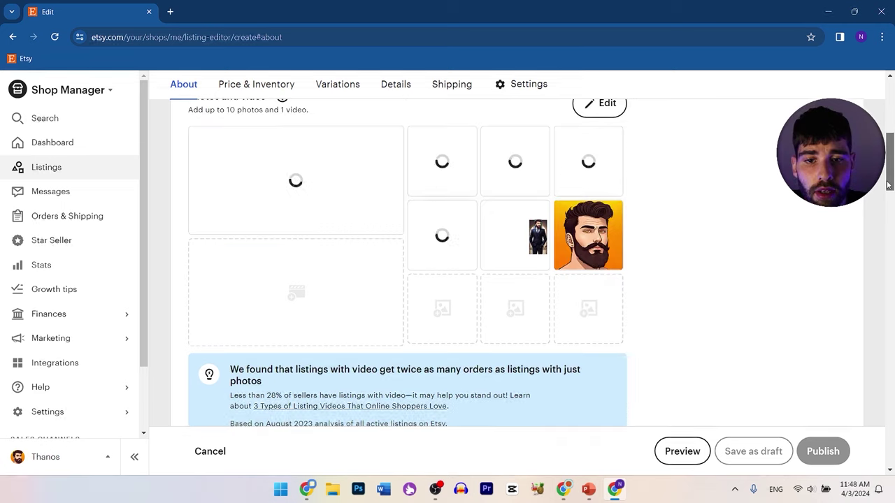
pyautogui.scroll(-5, 814, 244)
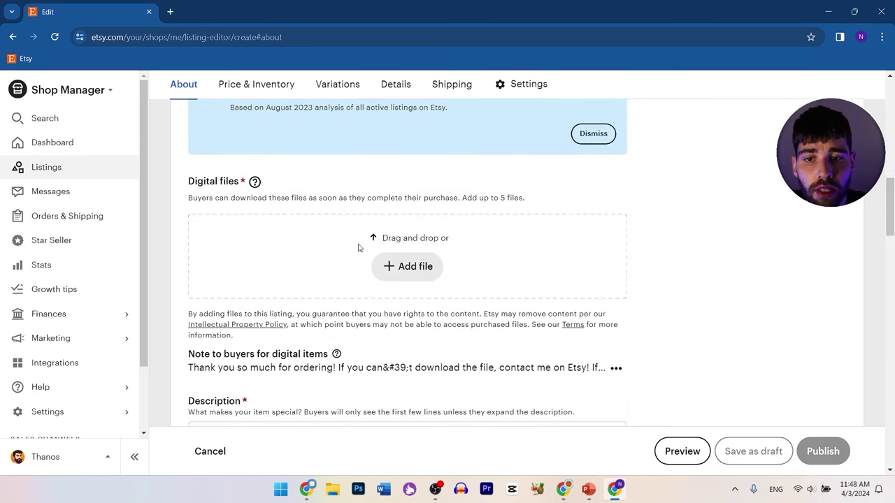
# - Attach 1.png, 2.jpg, 2.png, 3.jpg and 3.png as the listing's digital download files
pyautogui.click(415, 273)
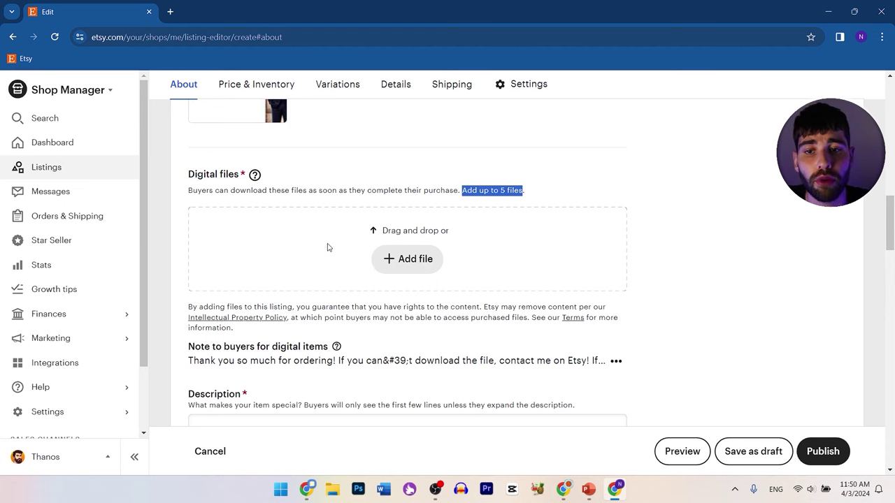
pyautogui.scroll(7, 327, 248)
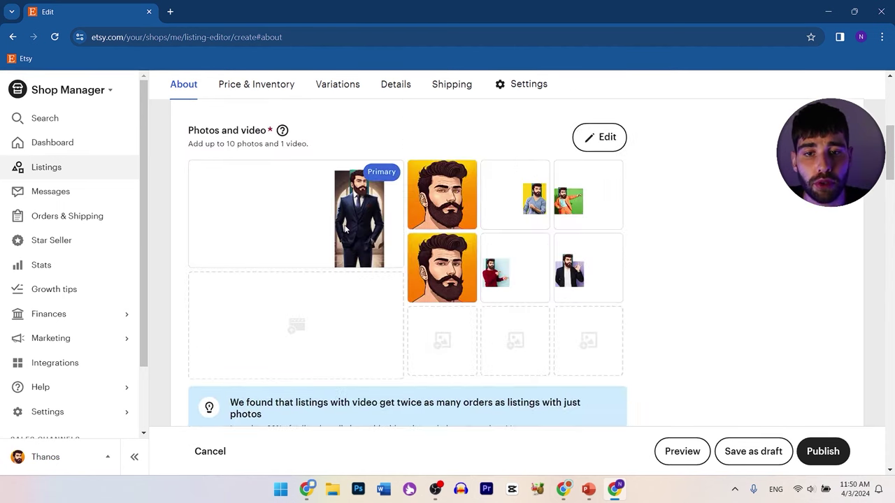
pyautogui.scroll(-5, 343, 234)
pyautogui.scroll(-2, 345, 231)
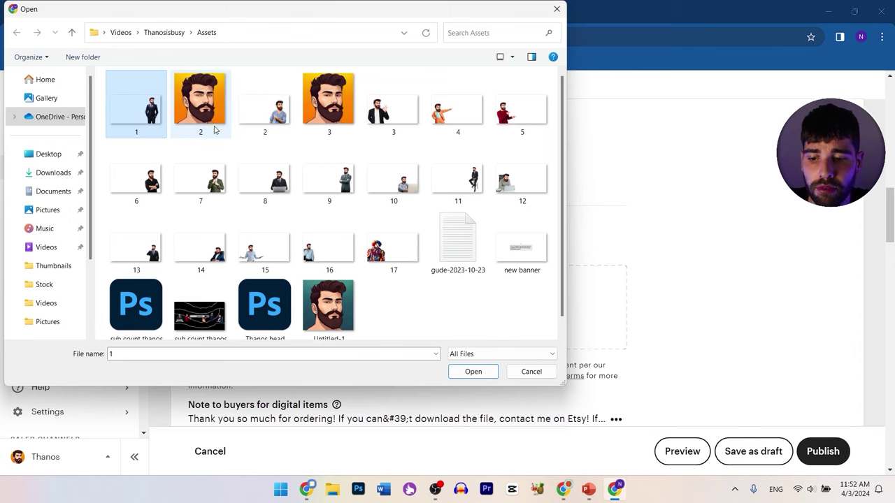
pyautogui.keyDown('ctrl'); pyautogui.click(201, 112); pyautogui.keyUp('ctrl')
pyautogui.keyDown('ctrl'); pyautogui.click(265, 112); pyautogui.keyUp('ctrl')
pyautogui.keyDown('ctrl'); pyautogui.click(330, 112); pyautogui.keyUp('ctrl')
pyautogui.keyDown('ctrl'); pyautogui.click(393, 112); pyautogui.keyUp('ctrl')
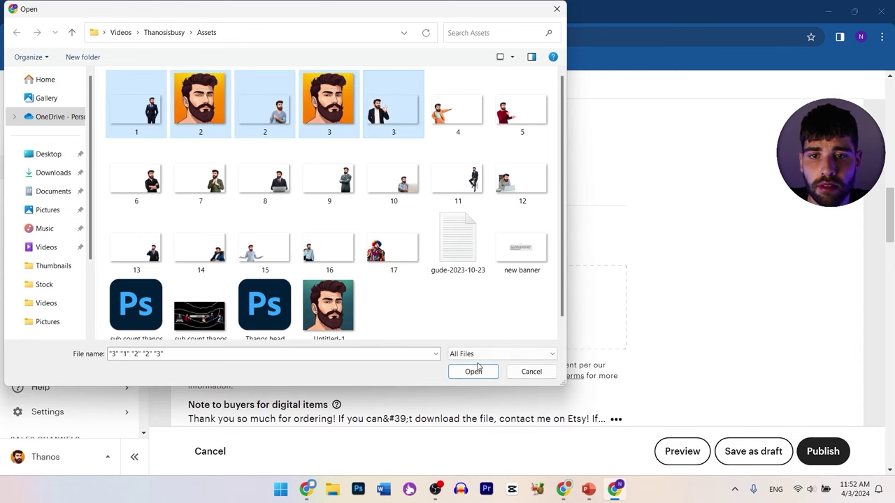
pyautogui.click(473, 371)
pyautogui.scroll(-1, 518, 317)
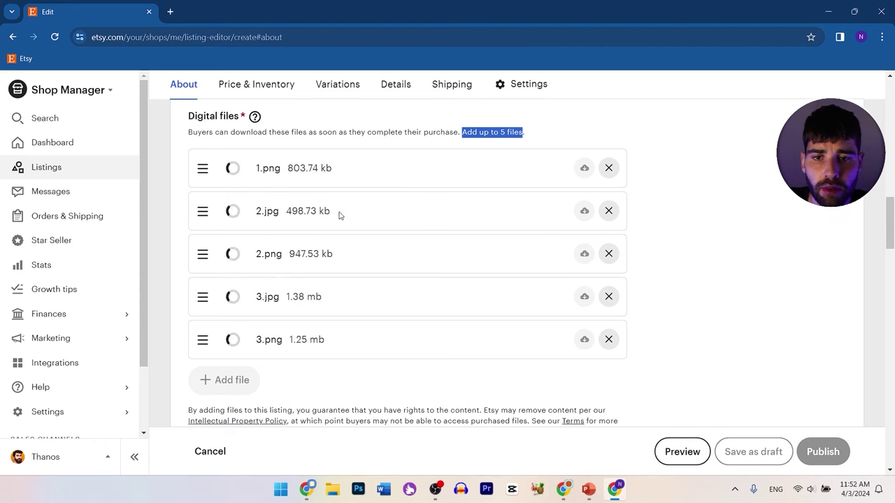
pyautogui.moveTo(255, 168); pyautogui.dragTo(302, 340)
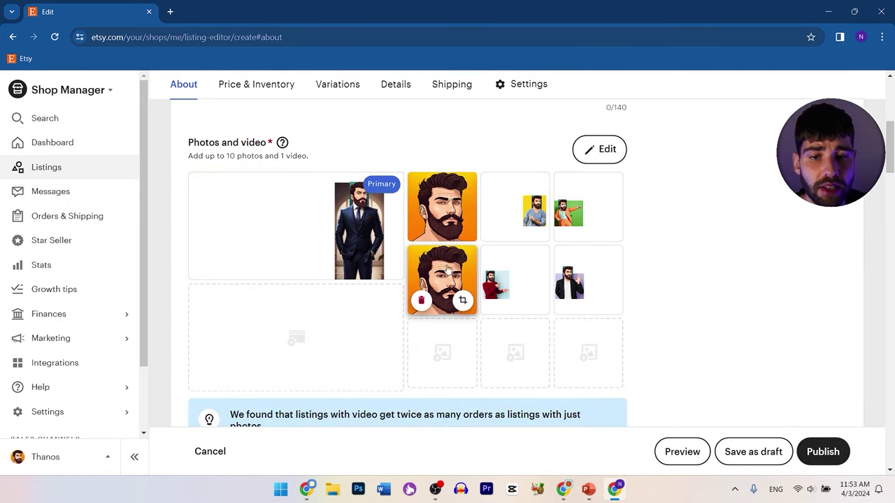
# - Make the orange bearded portrait the primary photo and confirm its adjusted thumbnail
pyautogui.moveTo(448, 271); pyautogui.dragTo(250, 286)
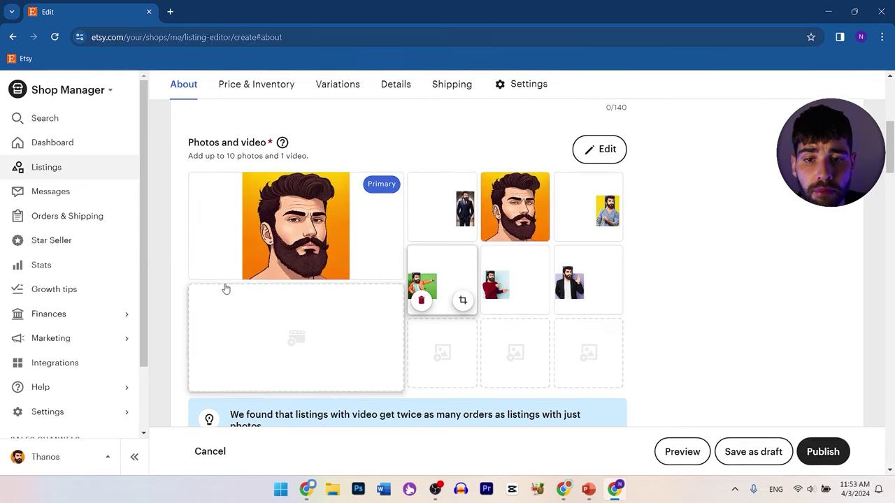
pyautogui.scroll(-3, 226, 289)
pyautogui.scroll(-4, 226, 288)
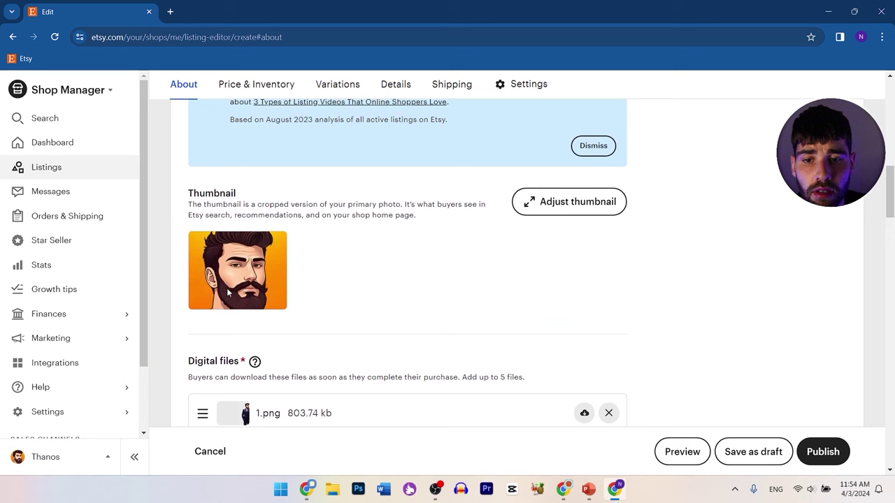
pyautogui.click(539, 213)
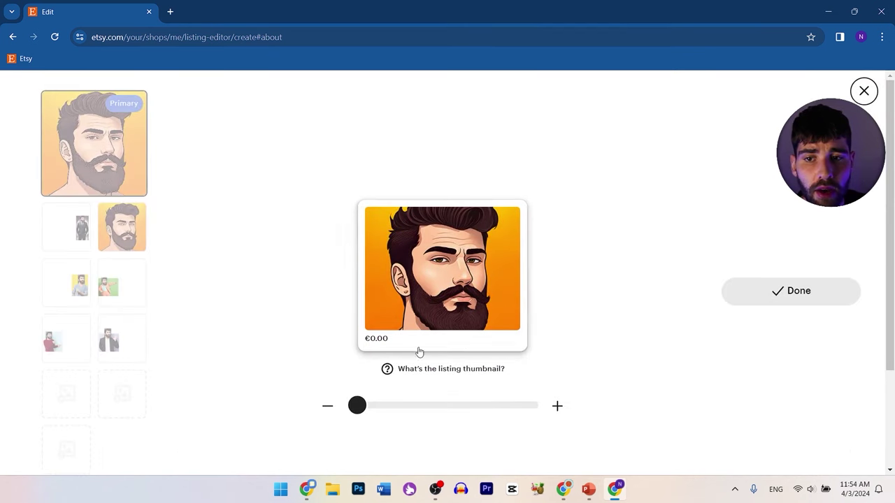
pyautogui.click(357, 406)
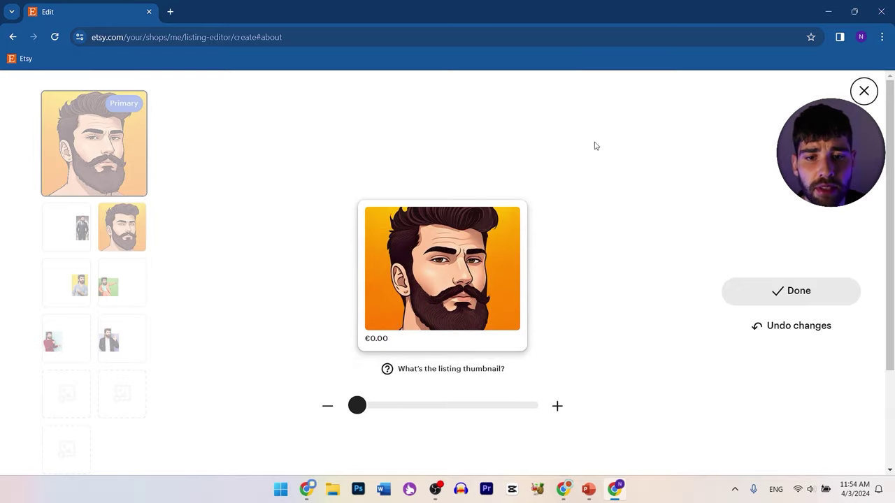
pyautogui.click(858, 97)
# - Move the green-background photo to the last filled photo slot
pyautogui.scroll(5, 360, 272)
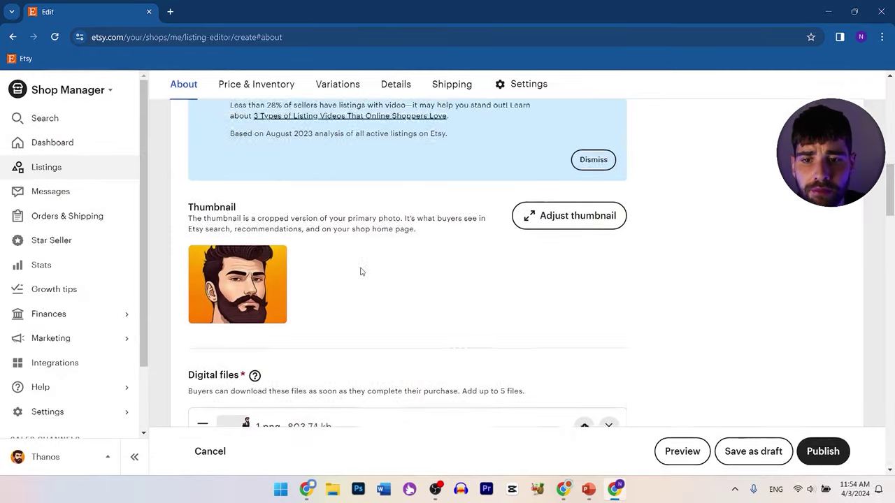
pyautogui.moveTo(538, 208); pyautogui.dragTo(497, 280)
pyautogui.moveTo(542, 244); pyautogui.dragTo(569, 280)
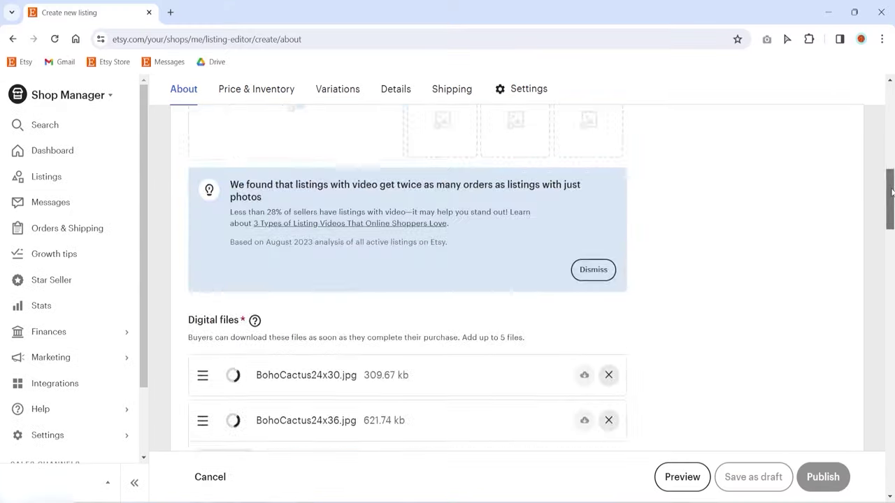
pyautogui.moveTo(889, 133); pyautogui.dragTo(890, 153)
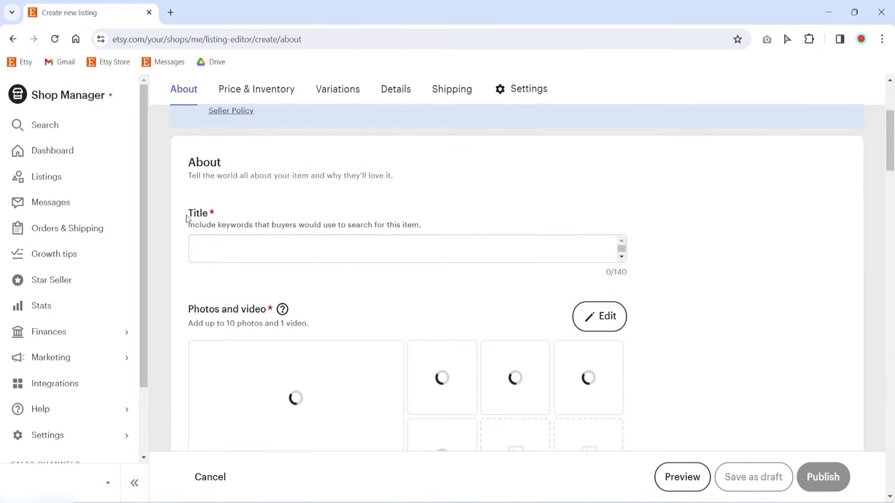
pyautogui.moveTo(889, 143); pyautogui.dragTo(892, 376)
pyautogui.doubleClick(195, 236)
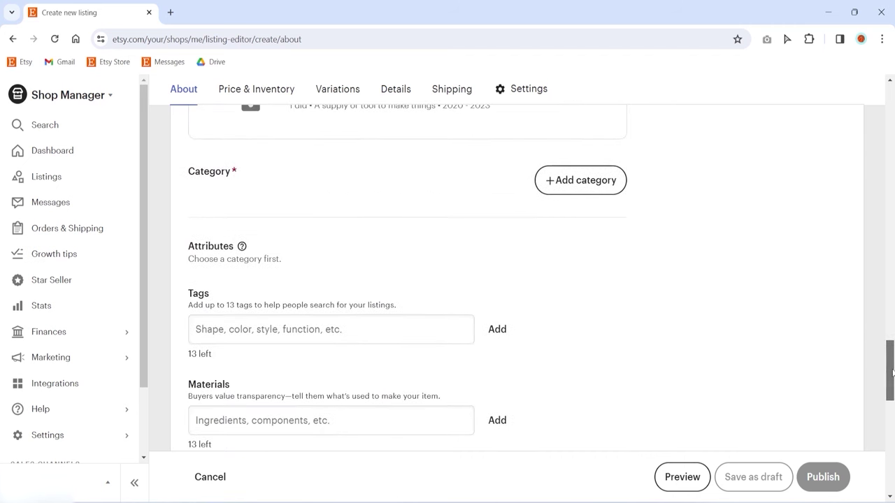
pyautogui.hotkey('ctrl', 'shift', 'Right')
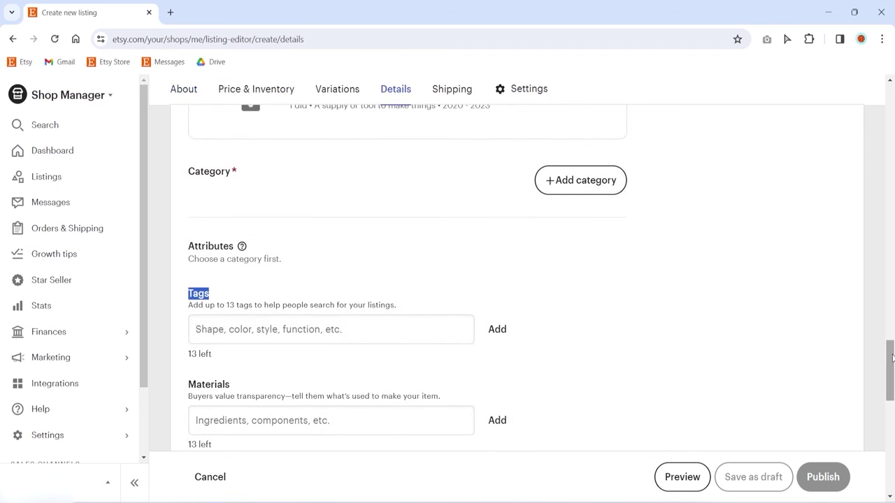
pyautogui.moveTo(892, 344); pyautogui.dragTo(892, 106)
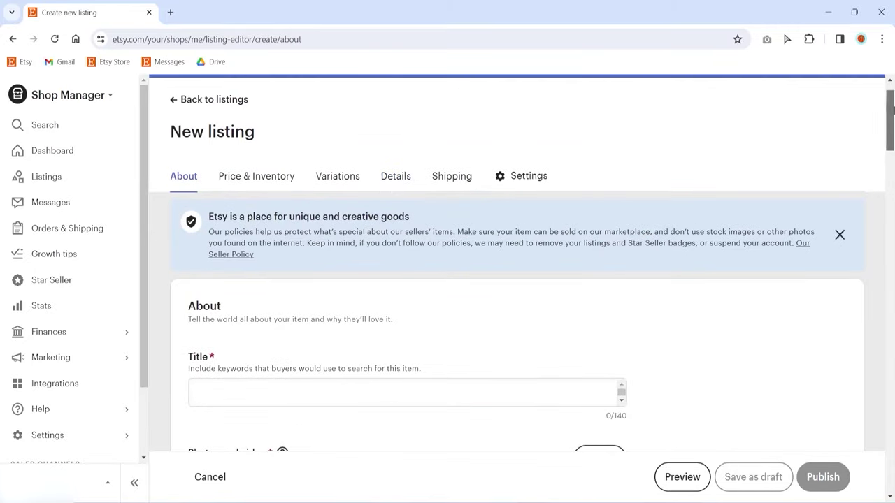
pyautogui.scroll(-2, 342, 312)
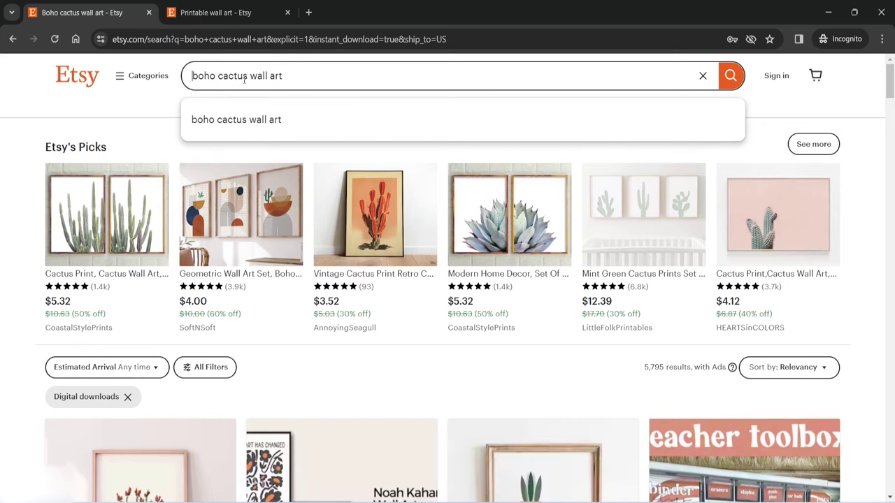
# - Start the title with 'Cactus Wall Art' copied from the top competitor cactus print listing
pyautogui.moveTo(891, 92); pyautogui.dragTo(890, 160)
pyautogui.click(735, 214)
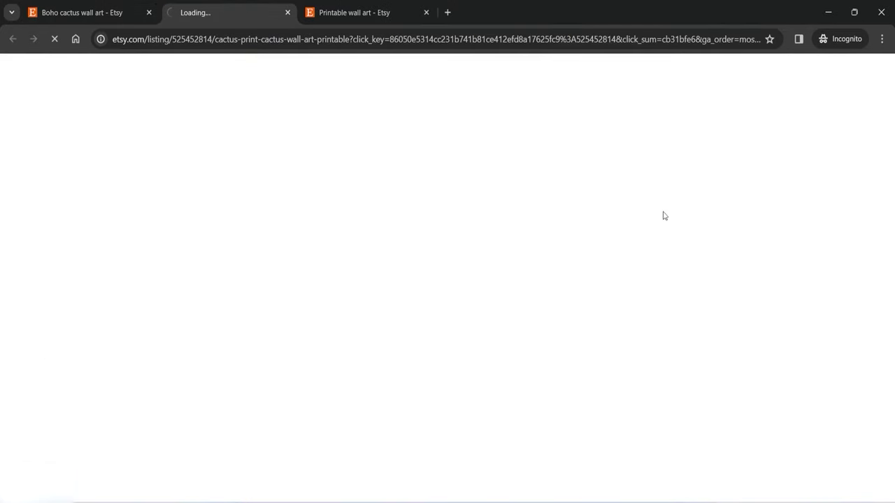
pyautogui.moveTo(582, 143); pyautogui.dragTo(767, 179)
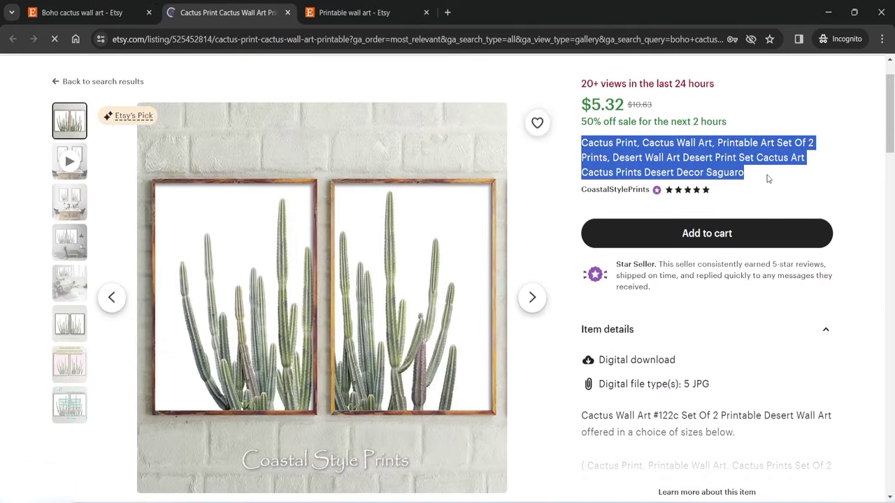
pyautogui.click(584, 152)
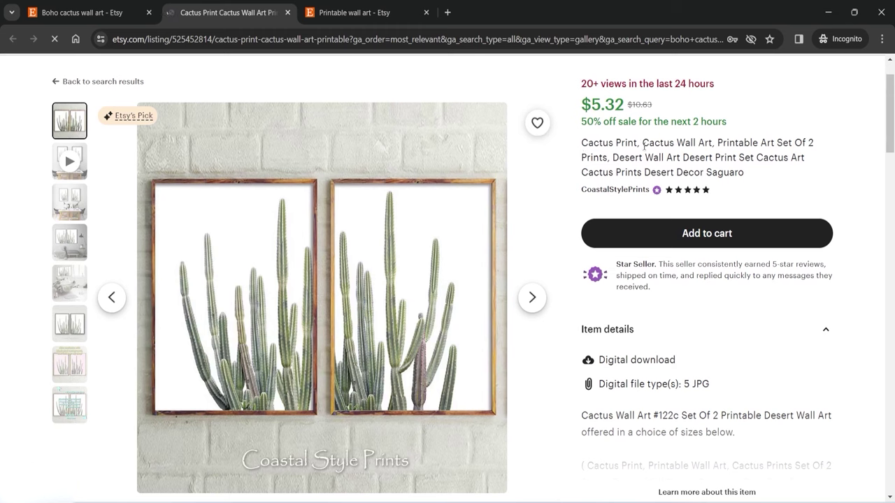
pyautogui.moveTo(644, 143); pyautogui.dragTo(715, 143)
pyautogui.rightClick(702, 143)
pyautogui.click(720, 155)
pyautogui.hotkey('alt', 'Tab')
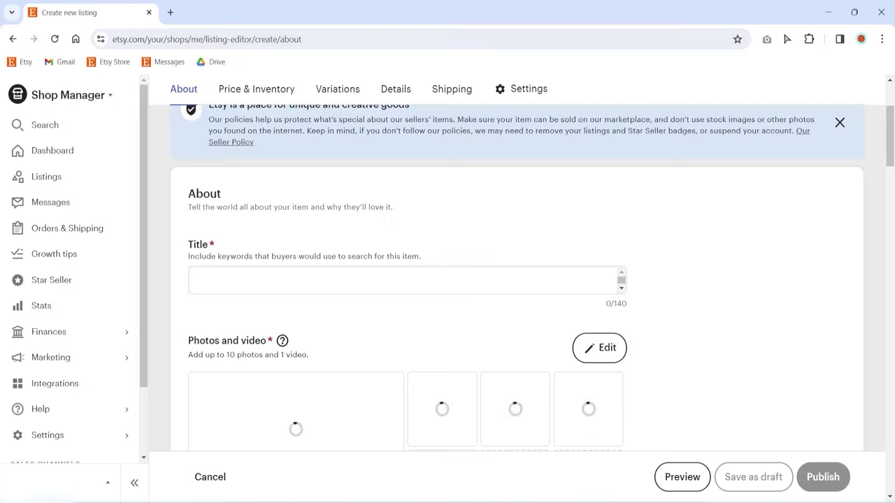
pyautogui.click(334, 288)
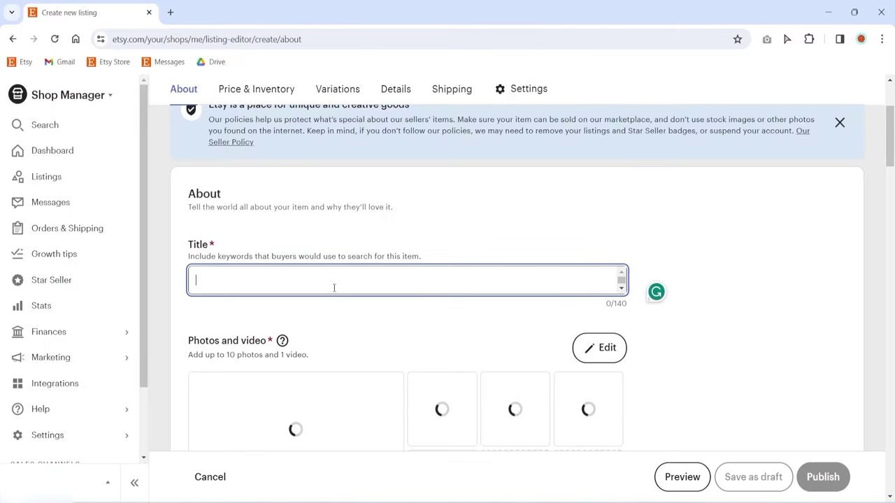
pyautogui.hotkey('ctrl', 'v')
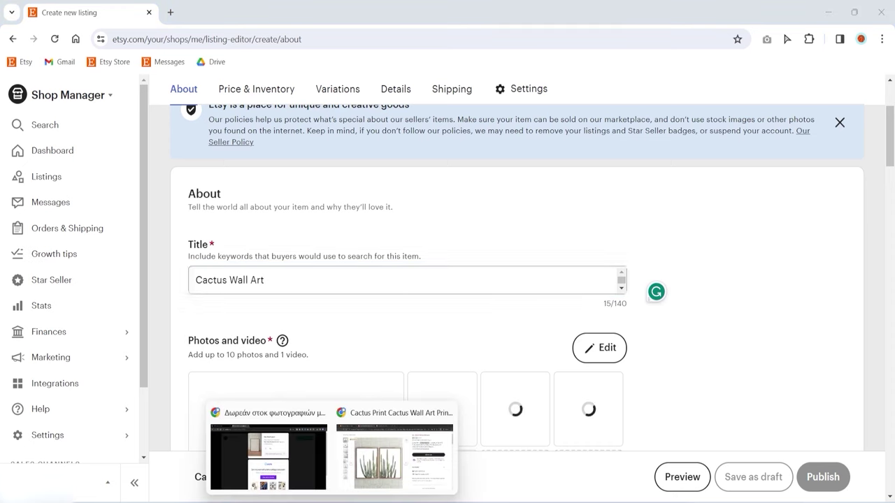
# - Append 'Desert Wall Art' from the same competitor title to the new title
pyautogui.click(391, 455)
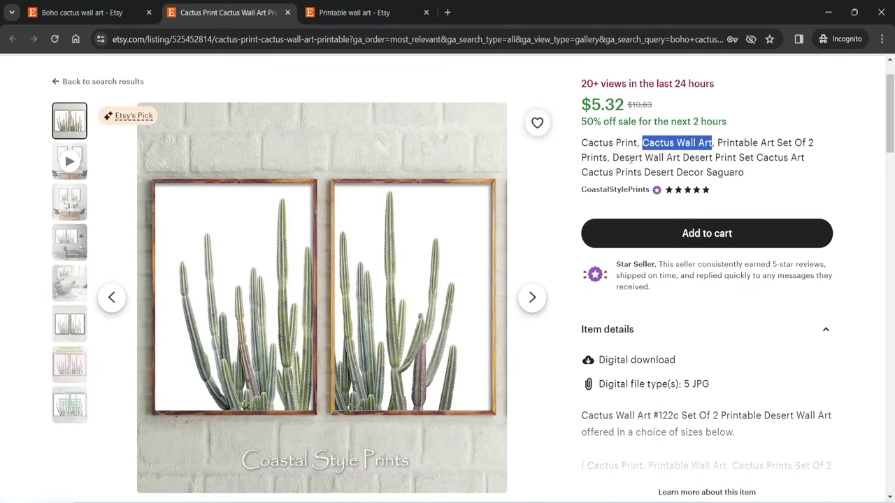
pyautogui.moveTo(614, 158); pyautogui.dragTo(680, 158)
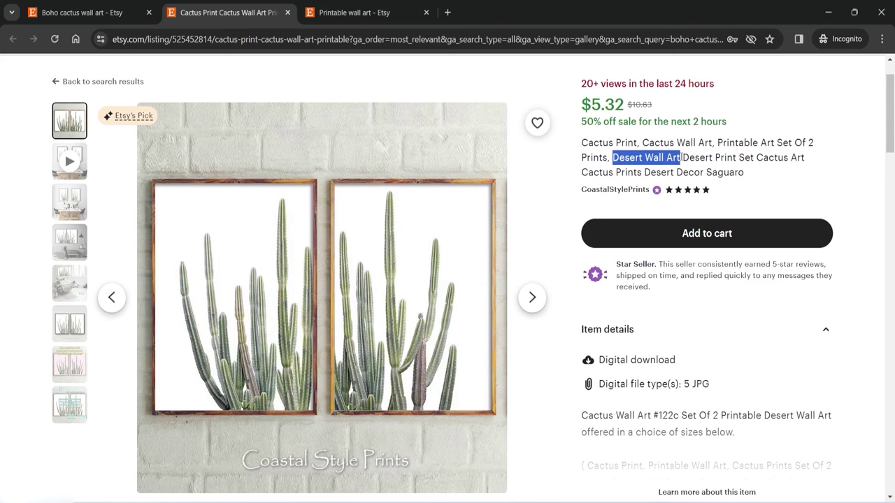
pyautogui.rightClick(646, 158)
pyautogui.click(676, 174)
pyautogui.click(613, 498)
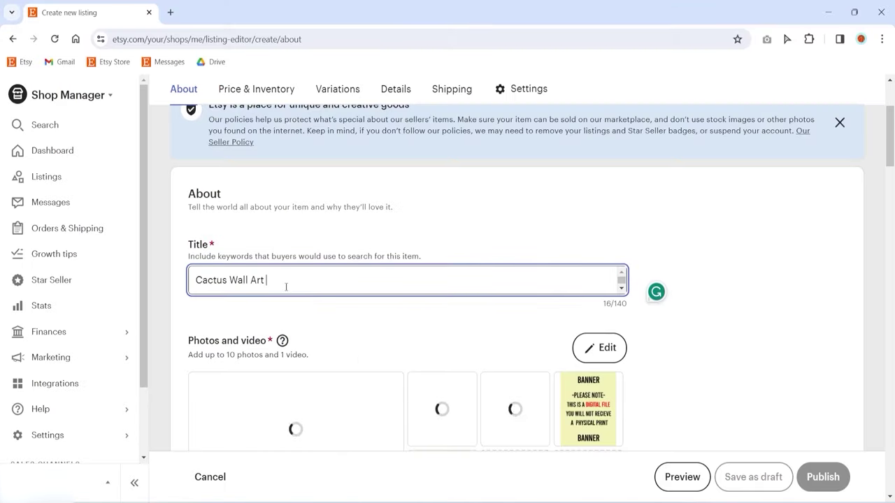
pyautogui.hotkey('ctrl', 'v')
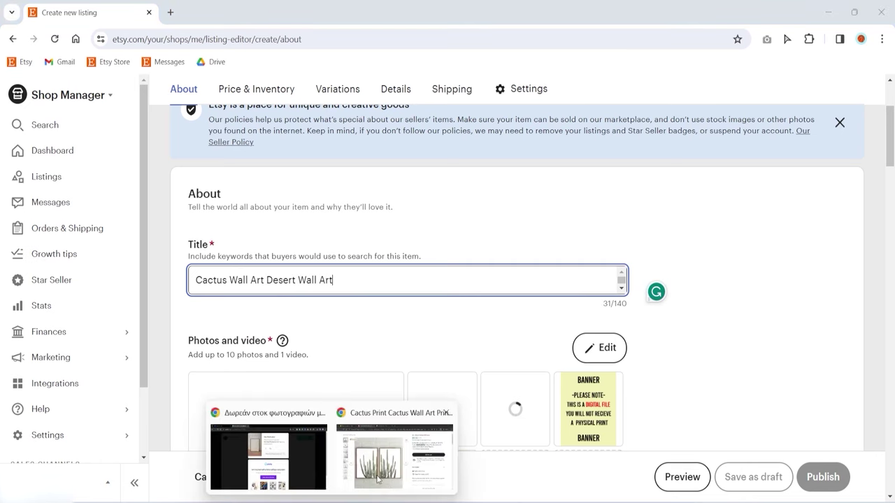
pyautogui.click(377, 479)
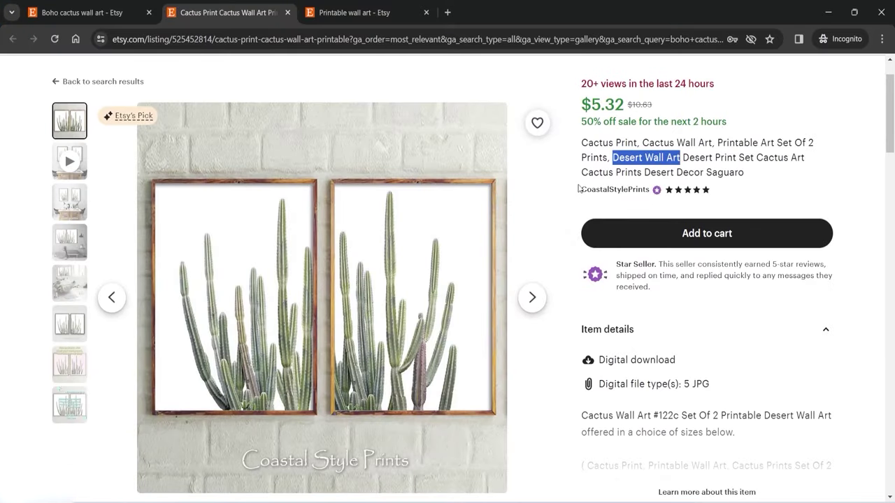
pyautogui.moveTo(587, 173); pyautogui.dragTo(746, 177)
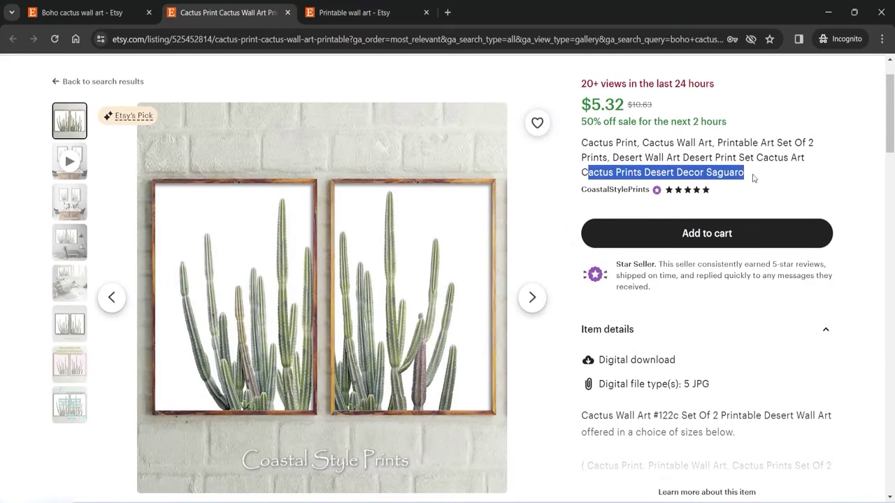
pyautogui.click(734, 179)
pyautogui.hotkey('ctrl', 'shift', 'Tab')
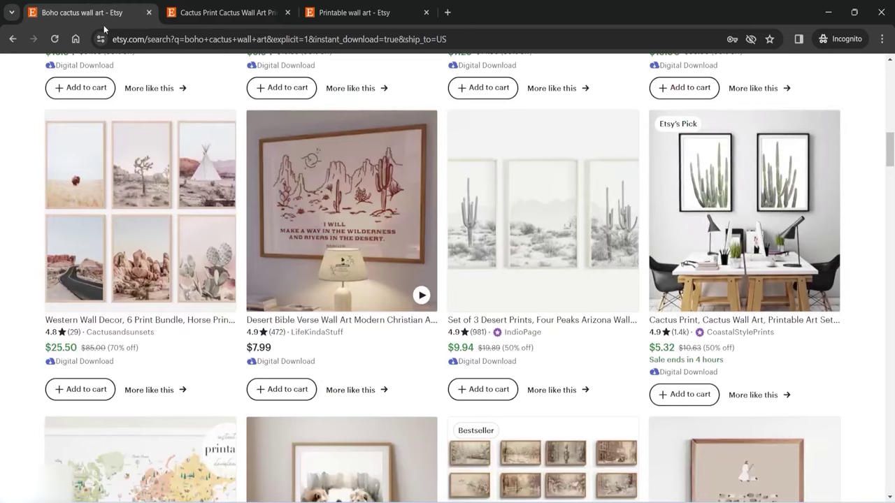
# - Copy 'Cacti Wall art, Modern Art, Watercolor Cactus' from the Set of 2 Cactus Prints title
pyautogui.scroll(-10, 742, 279)
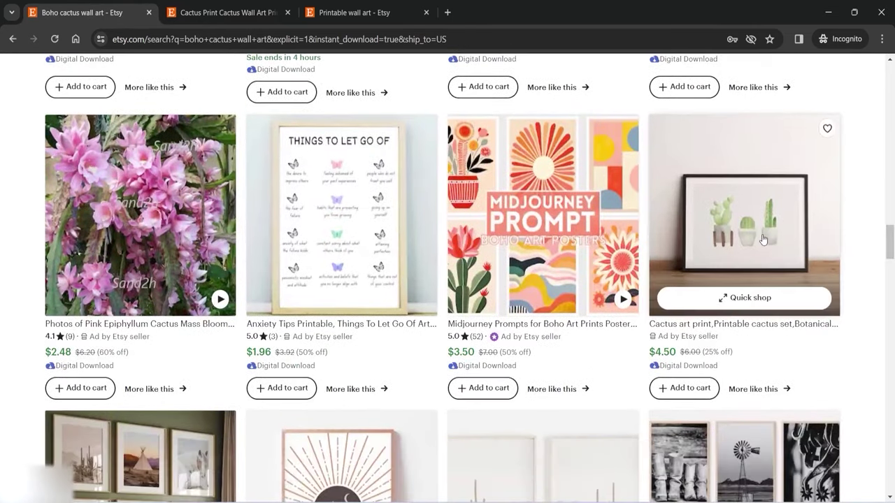
pyautogui.click(762, 240)
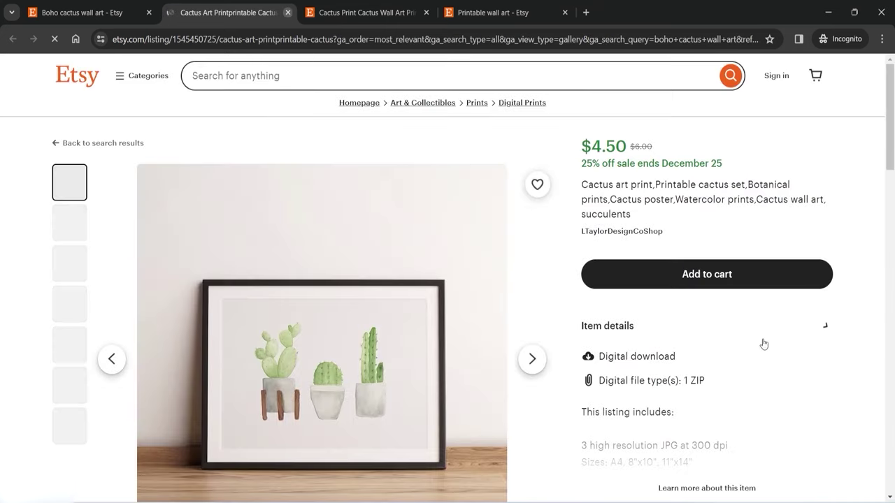
pyautogui.hotkey('ctrl', 'w')
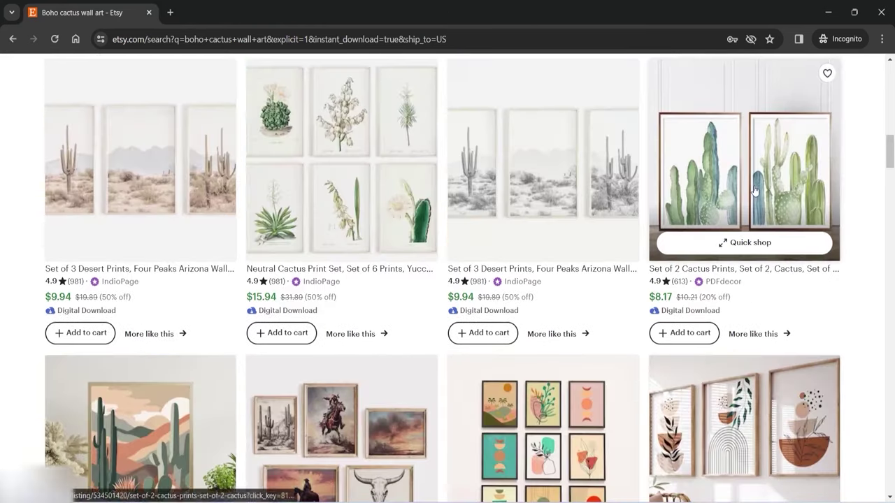
pyautogui.click(756, 190)
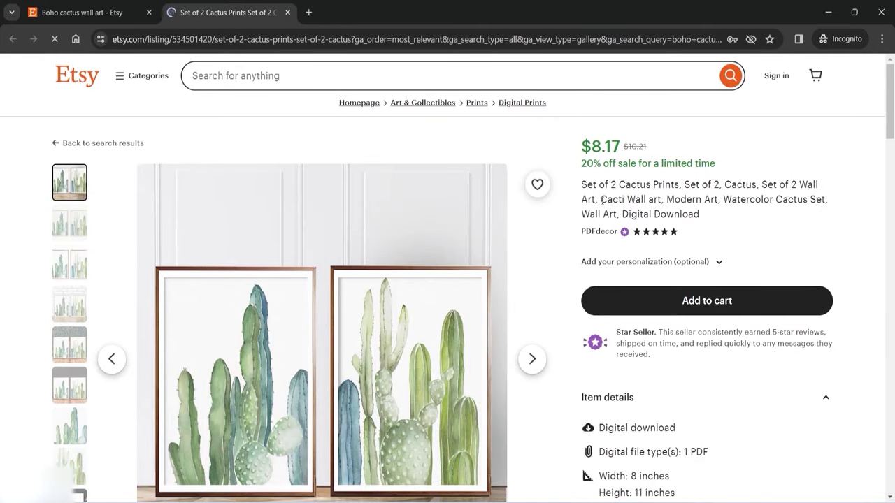
pyautogui.moveTo(601, 199); pyautogui.dragTo(809, 199)
pyautogui.hotkey('ctrl', 'c')
pyautogui.rightClick(516, 198)
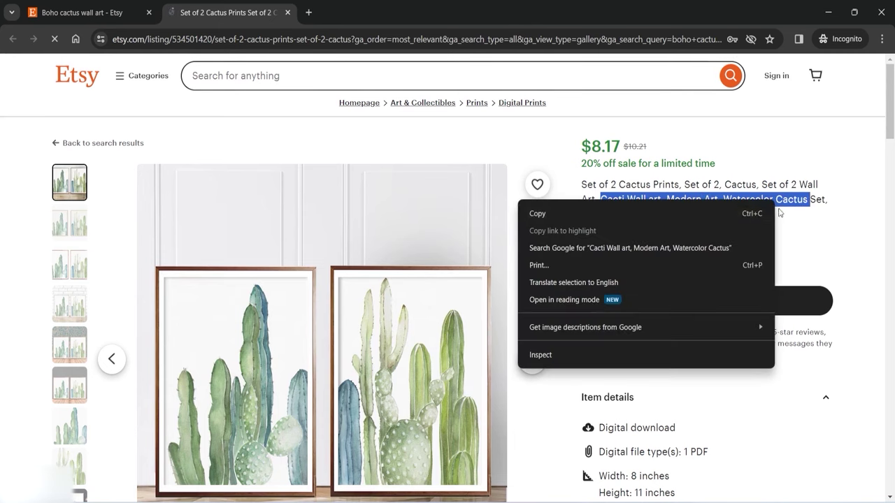
pyautogui.click(556, 218)
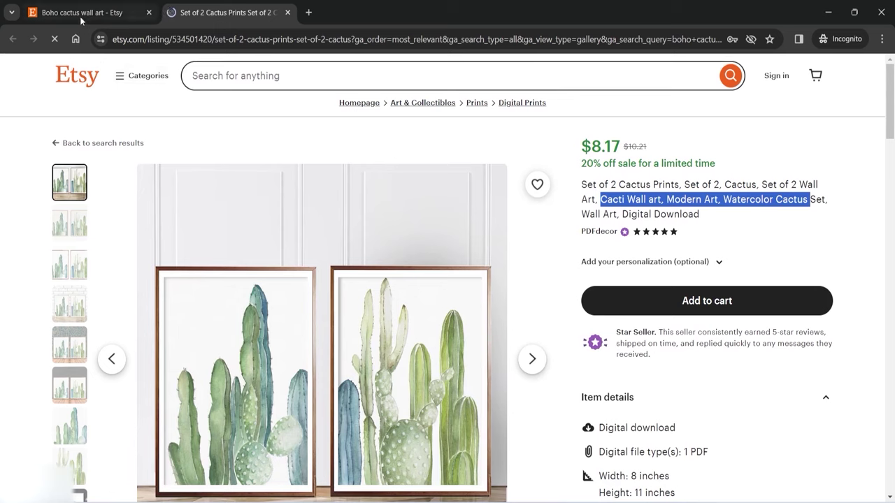
# - Paste those keywords at the end of the title, reaching 78 of 140 characters
pyautogui.moveTo(587, 502)
pyautogui.click(586, 453)
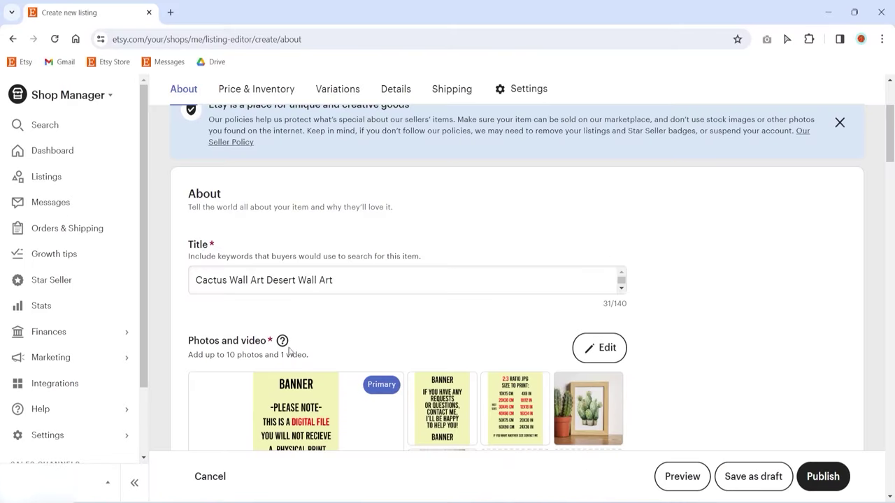
pyautogui.click(350, 276)
pyautogui.hotkey('ctrl', 'v')
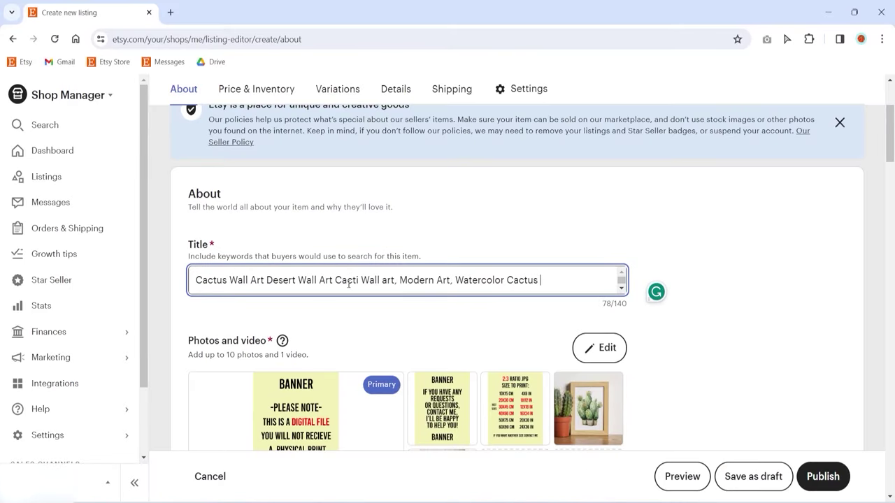
pyautogui.moveTo(358, 497)
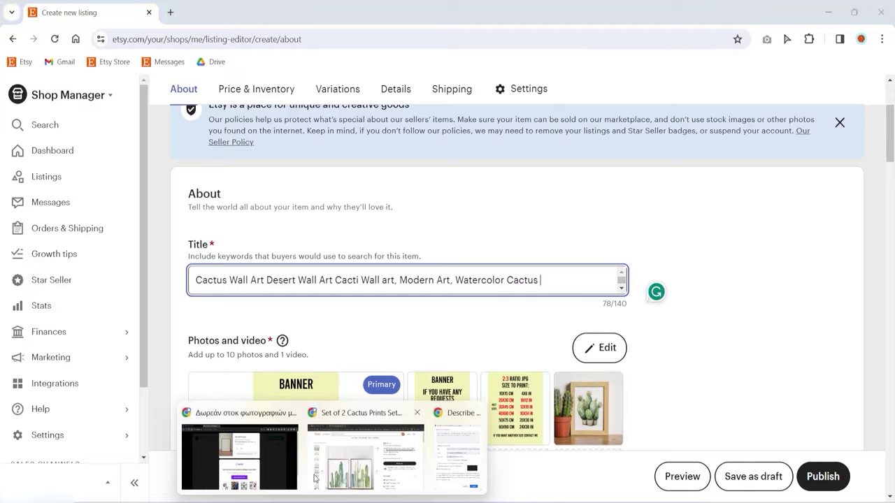
pyautogui.click(335, 456)
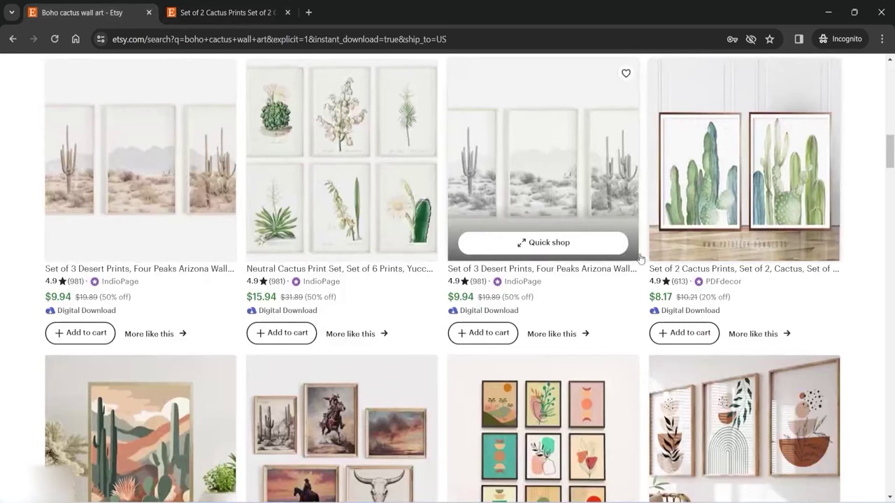
# - Look over the Neutral Cactus Print Set listing, then return to the search results
pyautogui.click(348, 186)
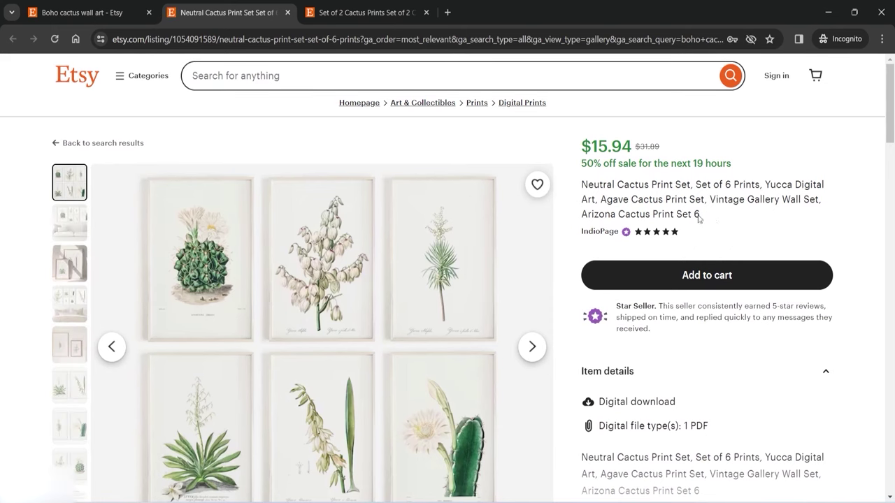
pyautogui.moveTo(699, 219); pyautogui.dragTo(70, 168)
pyautogui.click(70, 168)
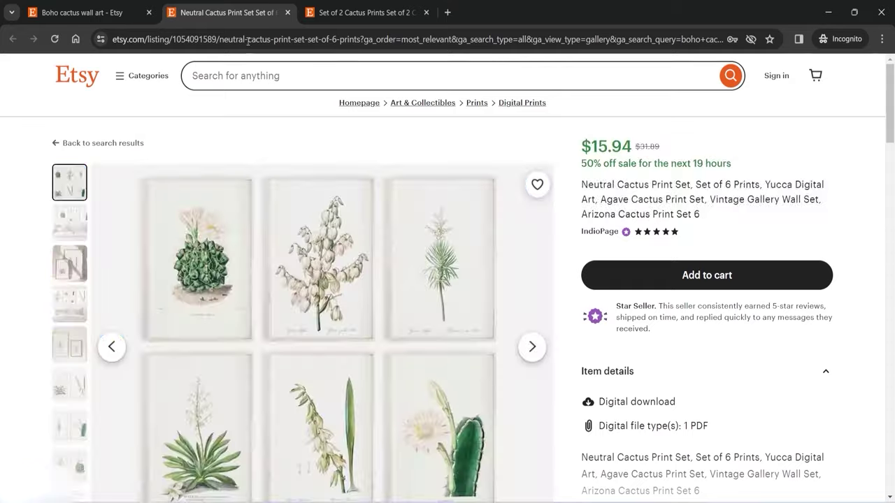
pyautogui.click(101, 5)
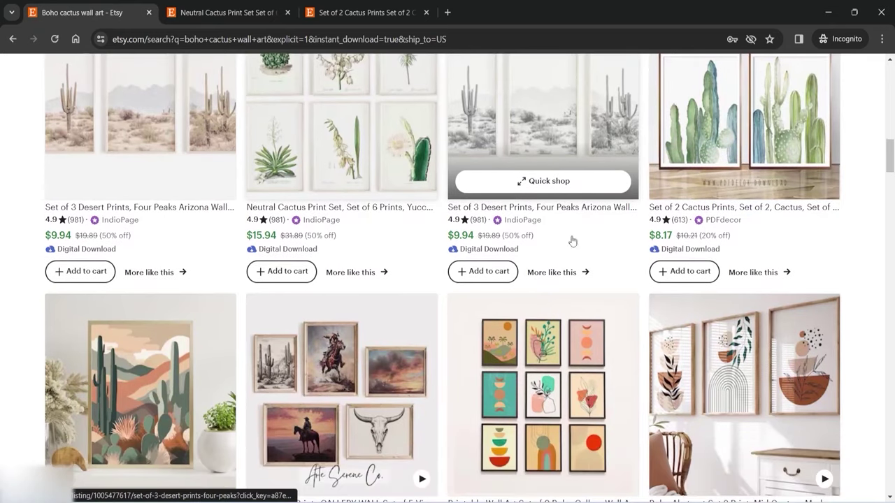
pyautogui.scroll(-2, 572, 241)
pyautogui.scroll(4, 571, 241)
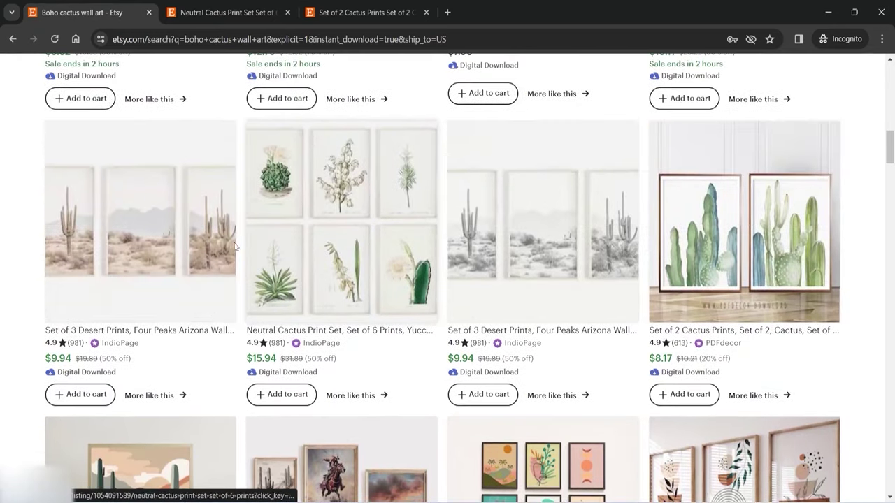
# - Append 'Modern Wall Art' from the Set of 3 Desert Prints title, reaching 93 characters
pyautogui.click(200, 236)
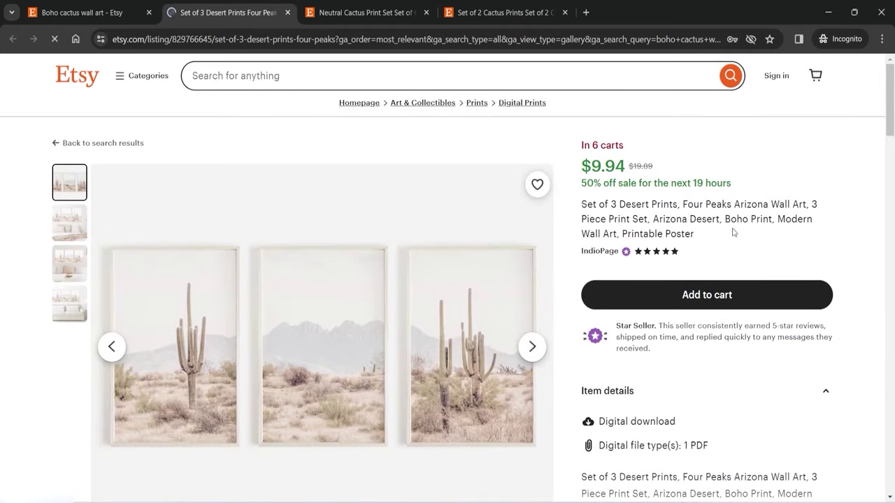
pyautogui.moveTo(776, 219); pyautogui.dragTo(620, 235)
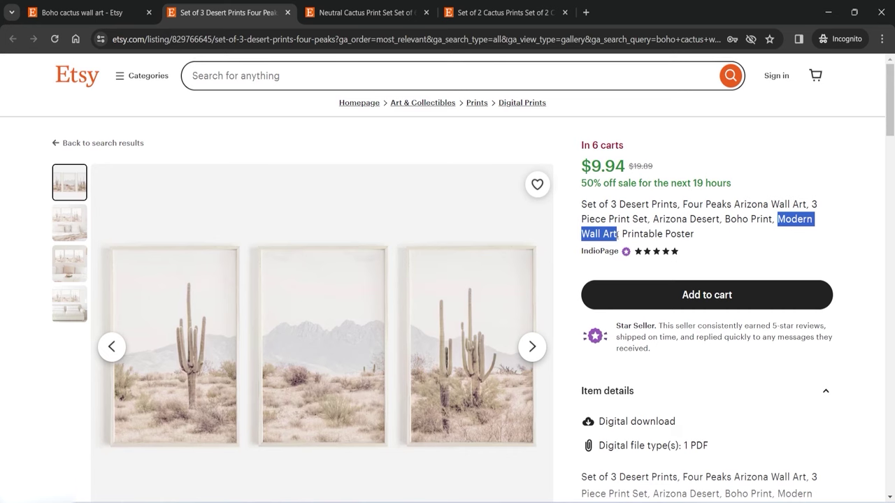
pyautogui.rightClick(618, 235)
pyautogui.click(629, 244)
pyautogui.click(605, 463)
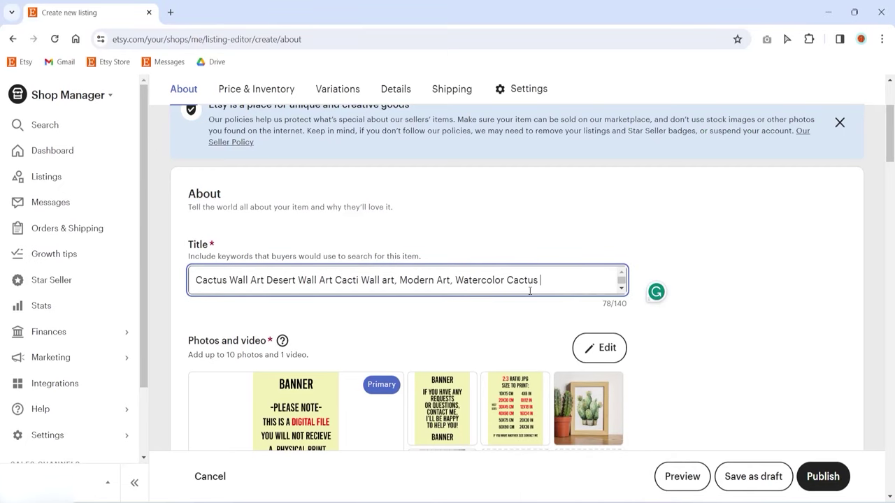
pyautogui.hotkey('ctrl', 'v')
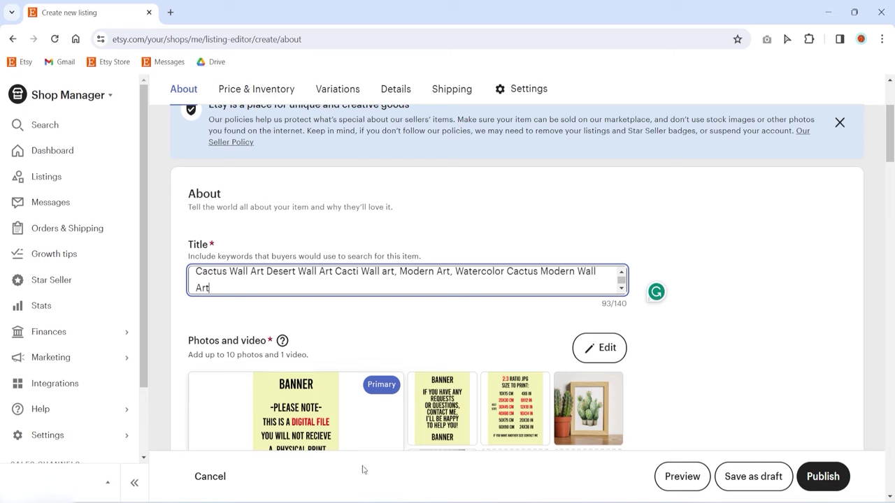
pyautogui.moveTo(334, 498)
pyautogui.click(365, 454)
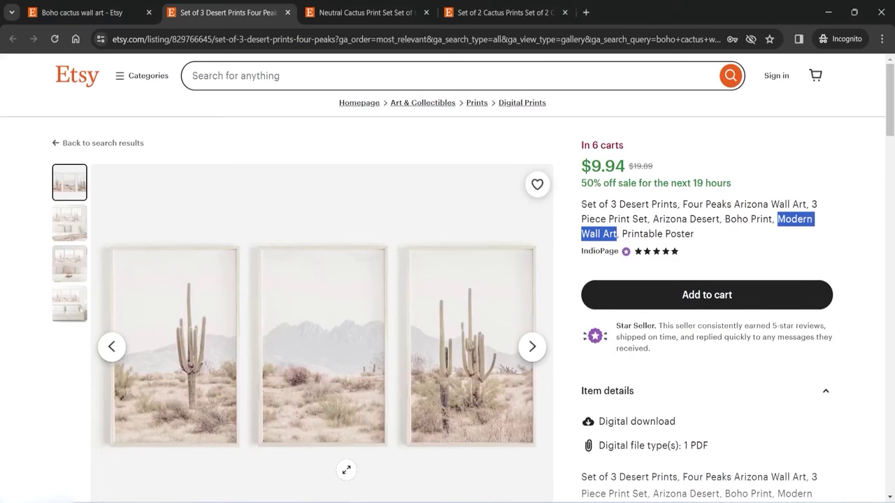
pyautogui.click(54, 18)
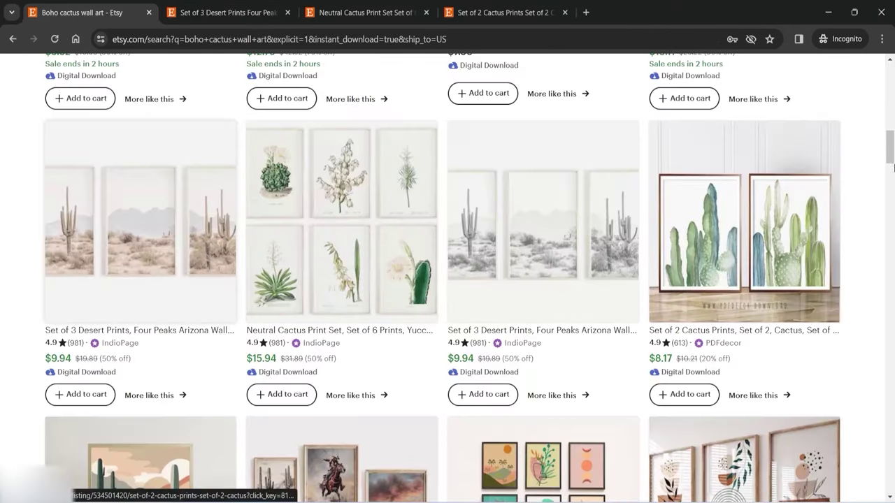
pyautogui.scroll(-4, 890, 159)
pyautogui.moveTo(891, 159); pyautogui.dragTo(892, 203)
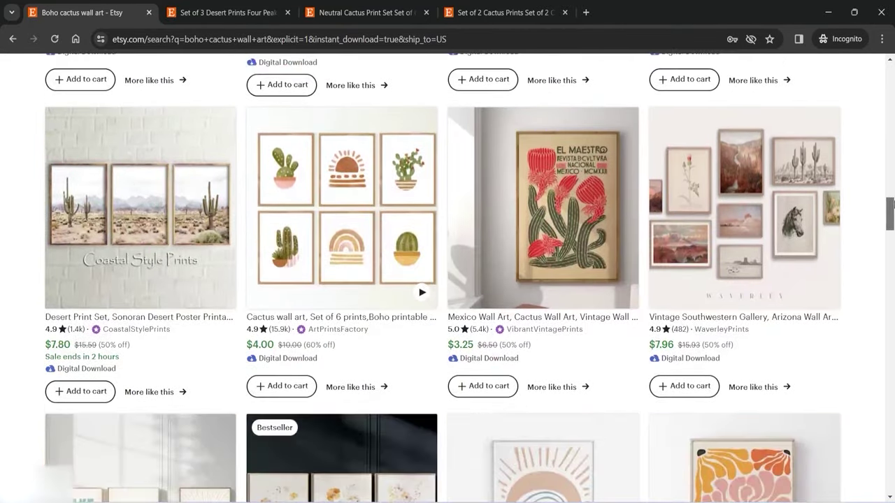
pyautogui.click(318, 216)
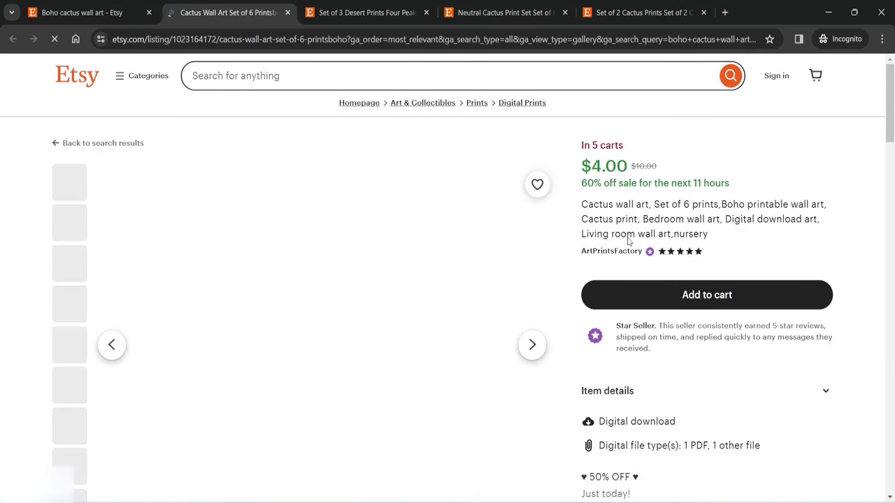
# - Append 'Living room wall art' from the Cactus wall art Set of 6 prints title
pyautogui.tripleClick(592, 236)
pyautogui.moveTo(669, 234); pyautogui.dragTo(581, 234)
pyautogui.rightClick(605, 237)
pyautogui.click(626, 246)
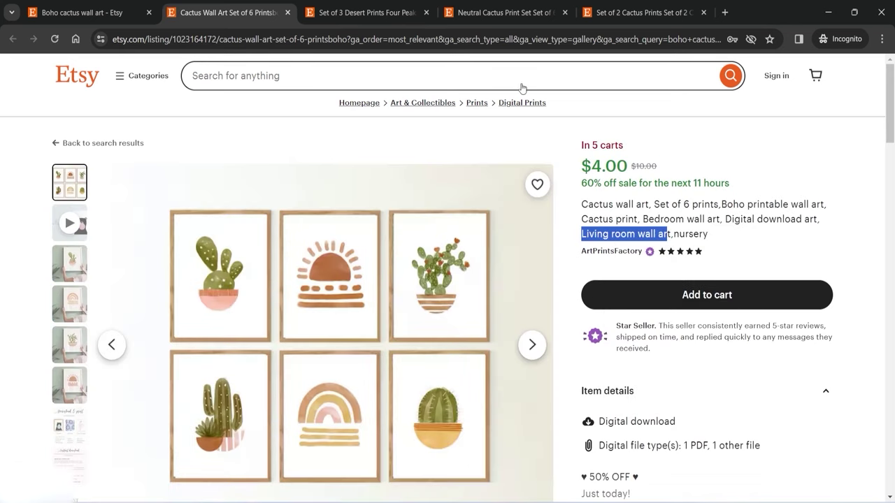
pyautogui.click(628, 14)
pyautogui.moveTo(587, 502)
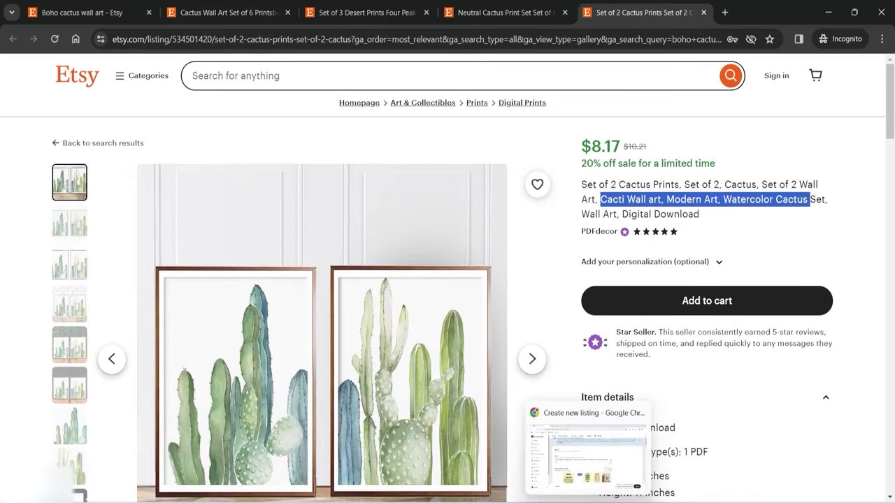
pyautogui.click(587, 482)
pyautogui.click(225, 288)
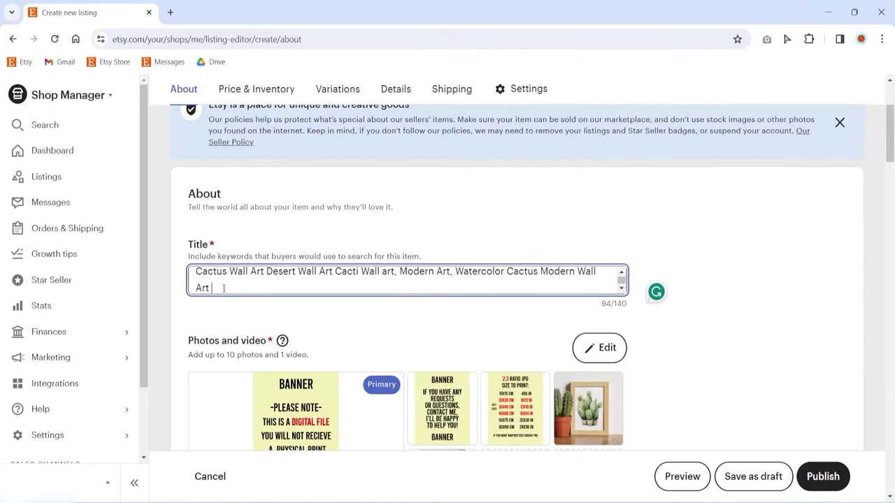
pyautogui.hotkey('ctrl', 'v')
pyautogui.moveTo(332, 501)
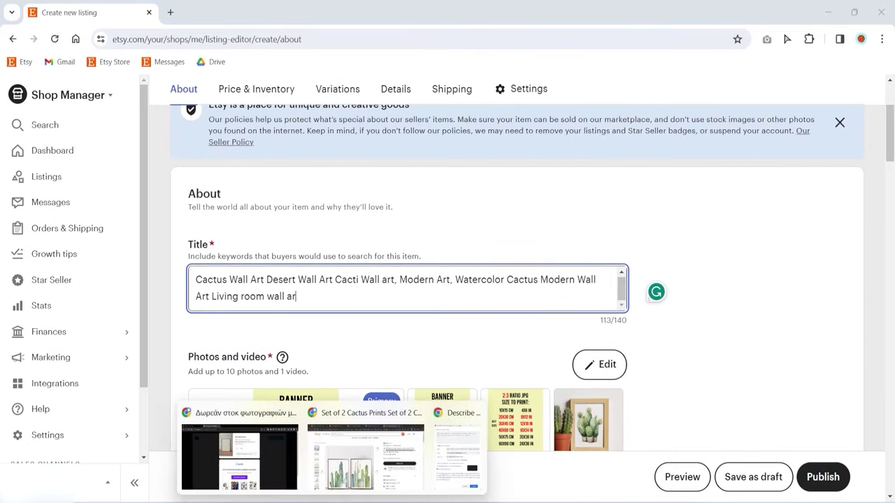
pyautogui.click(354, 476)
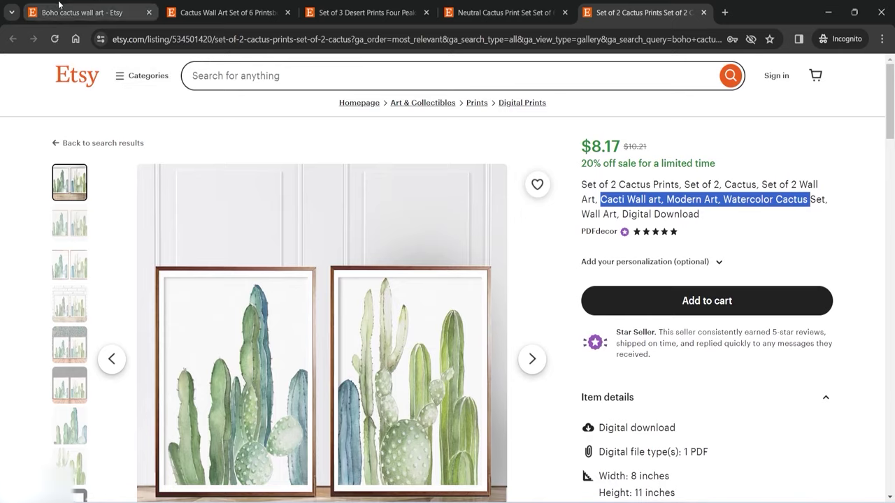
pyautogui.click(60, 5)
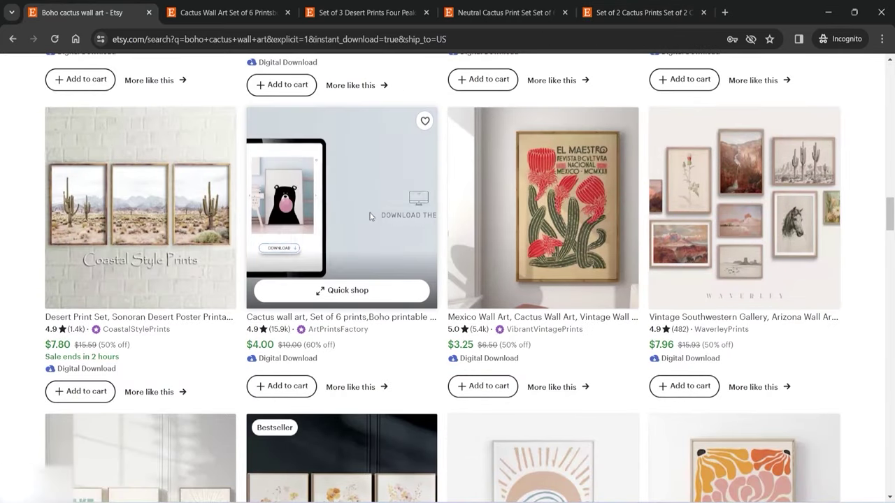
# - Append 'Boho printable' from the same listing, bringing the title to 129 of 140 characters
pyautogui.click(371, 218)
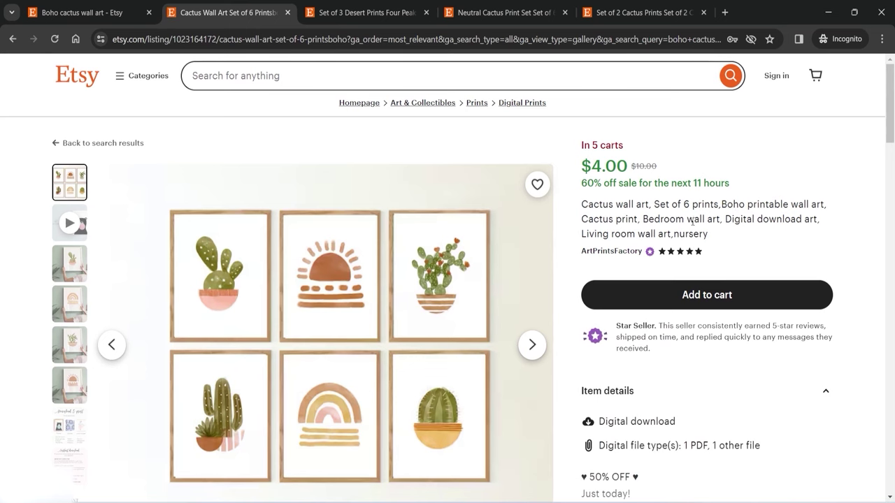
pyautogui.moveTo(721, 207); pyautogui.dragTo(788, 203)
pyautogui.rightClick(766, 204)
pyautogui.click(670, 218)
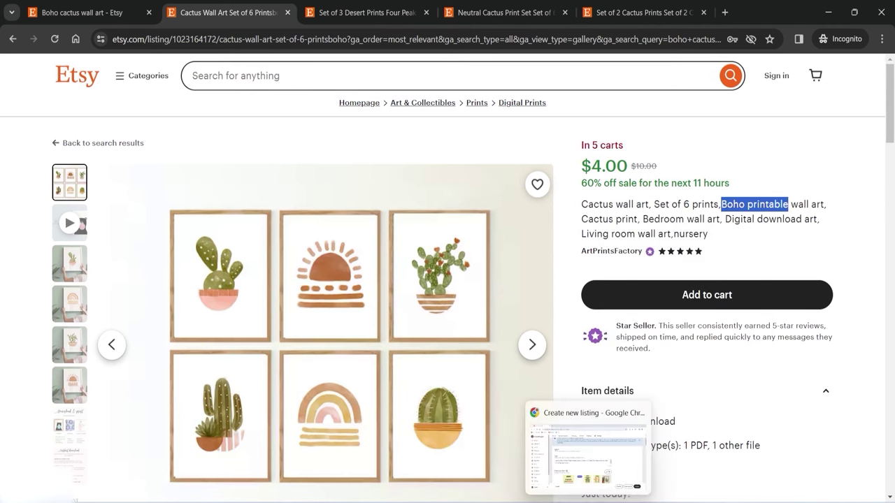
pyautogui.click(579, 451)
pyautogui.click(306, 303)
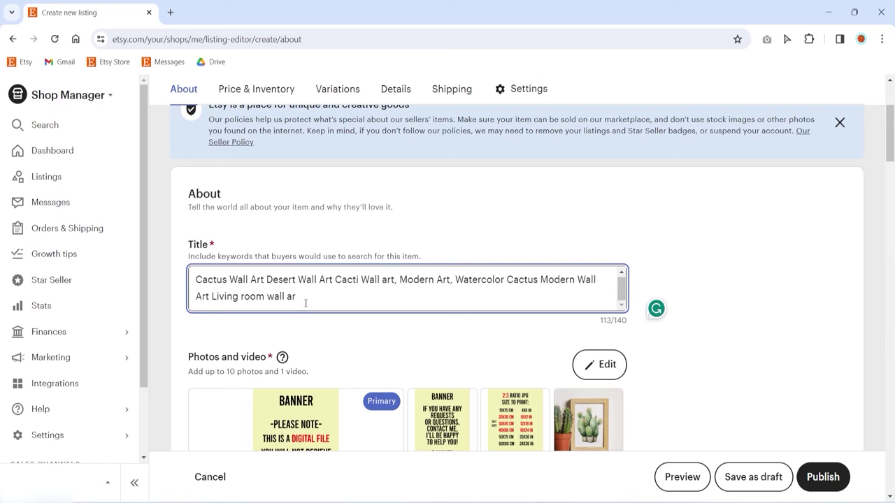
pyautogui.write('t')
pyautogui.hotkey('ctrl', 'v')
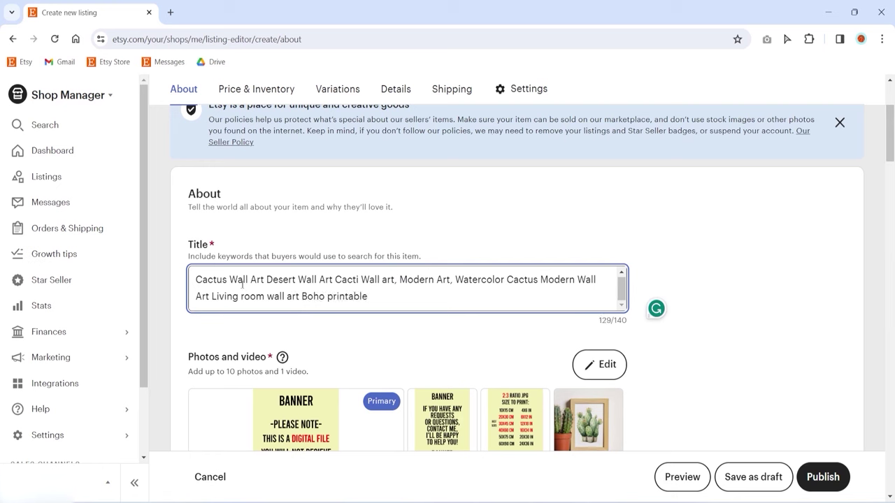
pyautogui.moveTo(460, 502)
pyautogui.moveTo(334, 502)
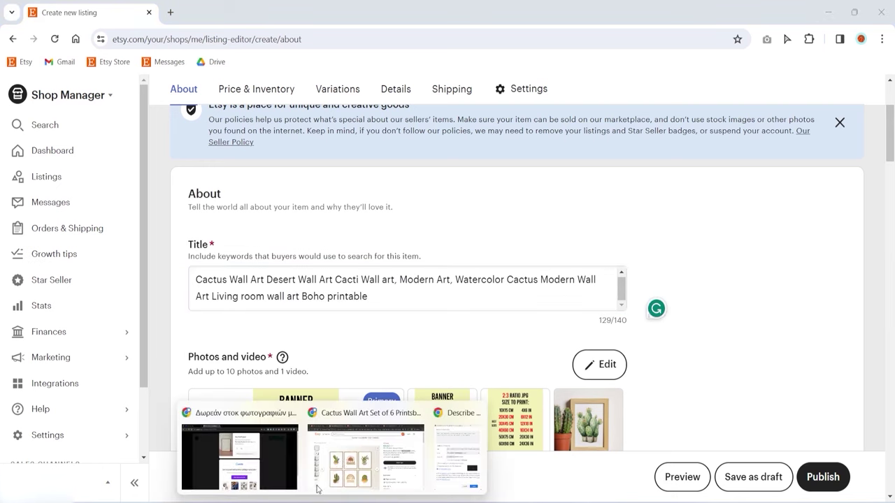
pyautogui.click(342, 459)
pyautogui.click(55, 23)
pyautogui.moveTo(891, 210); pyautogui.dragTo(892, 123)
# - Copy 'Southwestern Decor' from the Boho Arizona Desert competitor listing and append it to the title
pyautogui.click(332, 260)
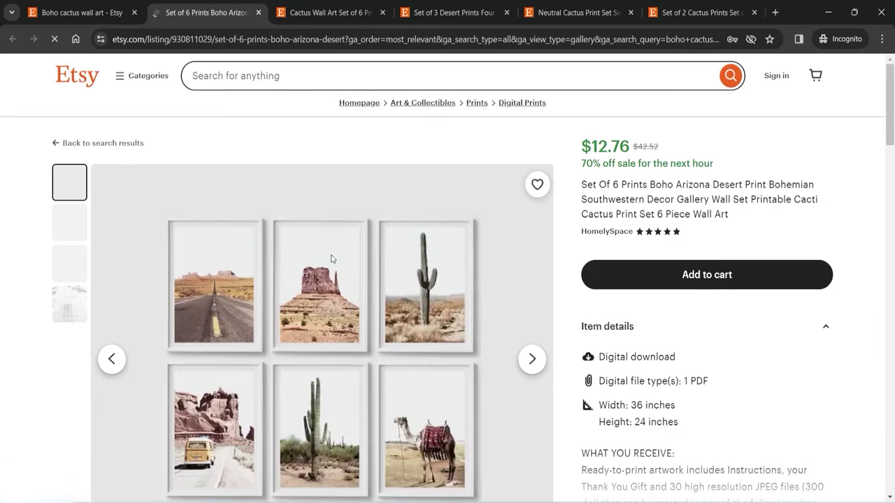
pyautogui.moveTo(584, 203); pyautogui.dragTo(644, 199)
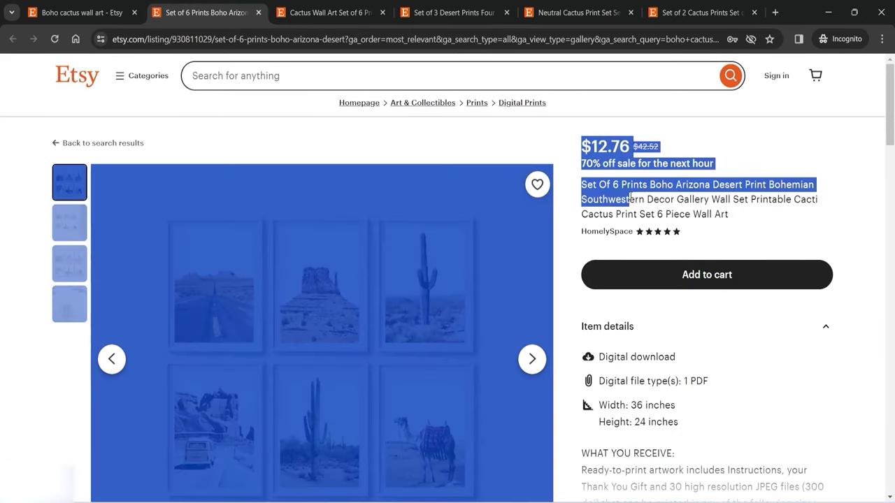
pyautogui.click(711, 198)
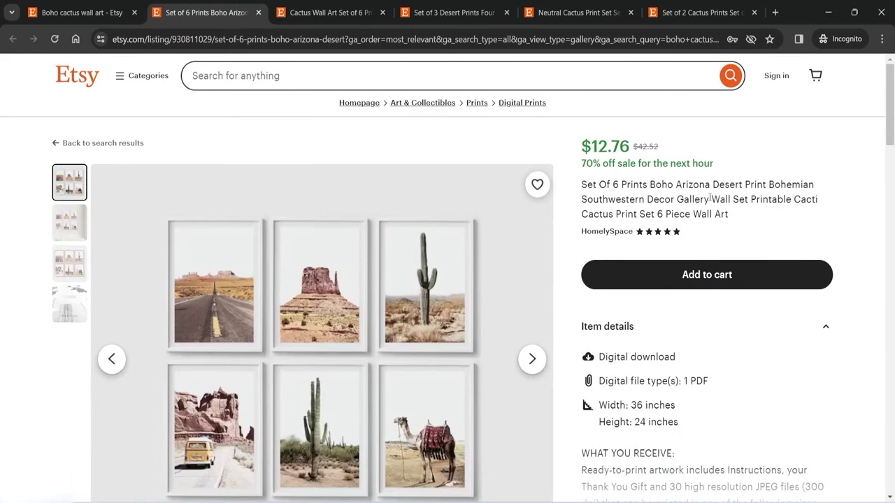
pyautogui.moveTo(584, 201); pyautogui.dragTo(644, 199)
pyautogui.click(568, 214)
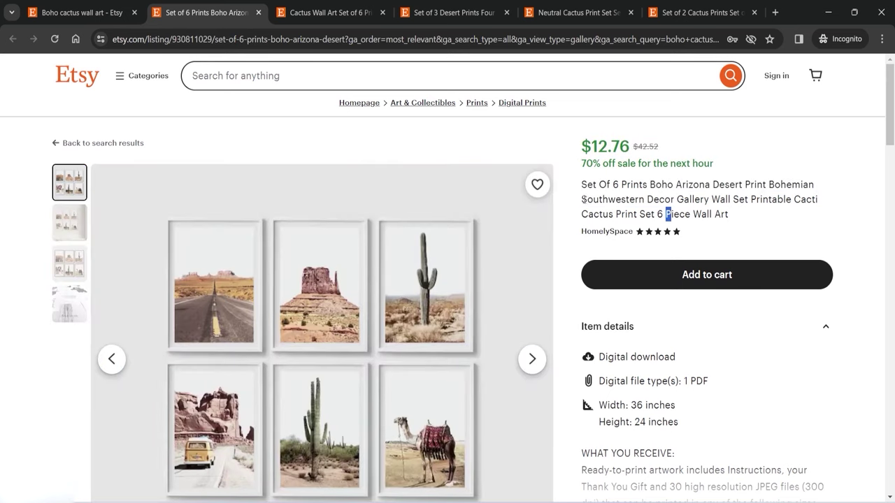
pyautogui.moveTo(583, 199); pyautogui.dragTo(677, 199)
pyautogui.rightClick(664, 199)
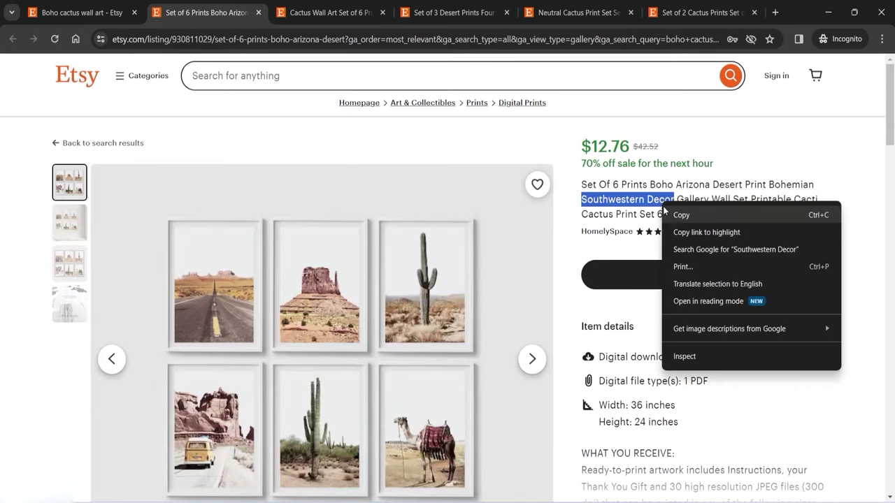
pyautogui.click(688, 211)
pyautogui.click(705, 7)
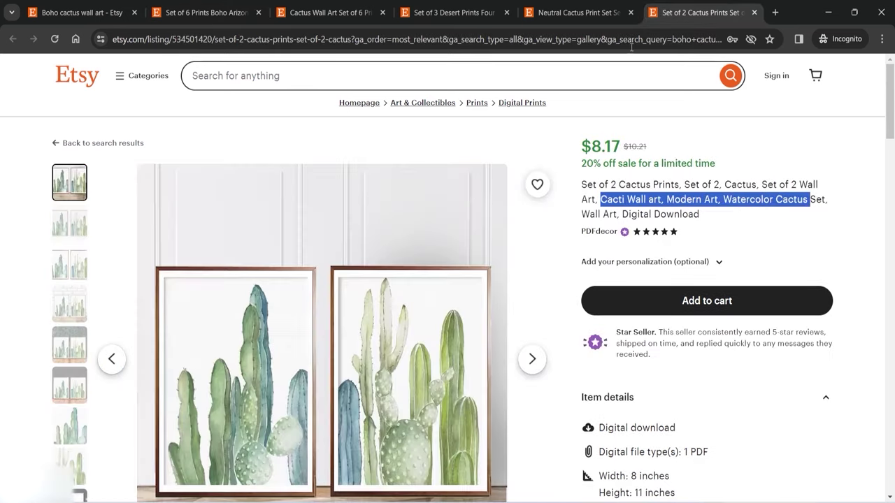
pyautogui.hotkey('alt', 'Tab')
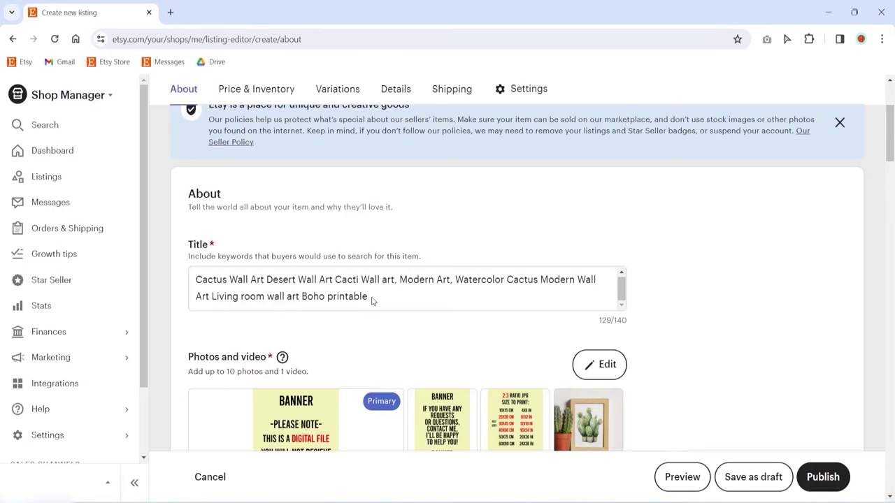
pyautogui.click(379, 303)
pyautogui.hotkey('ctrl', 'v')
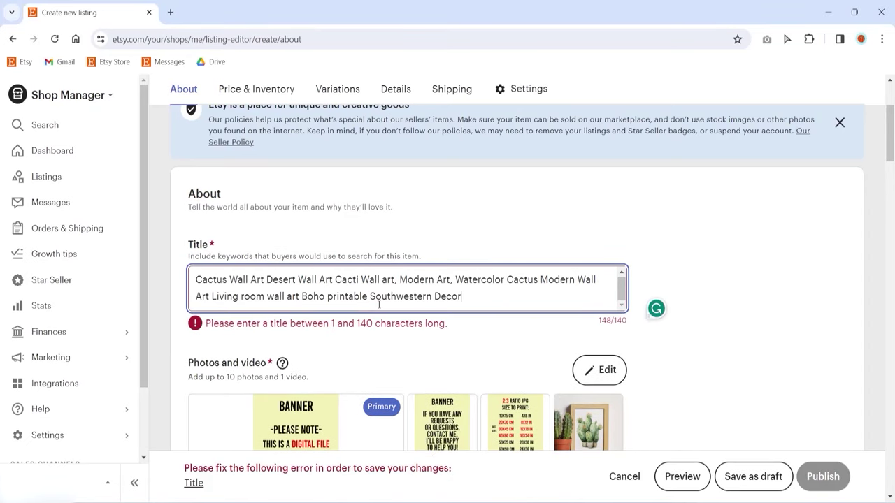
# - Copy 'Botanical Print' from the Cactus Art Set competitor listing and append it to the title
pyautogui.hotkey('alt', 'Tab')
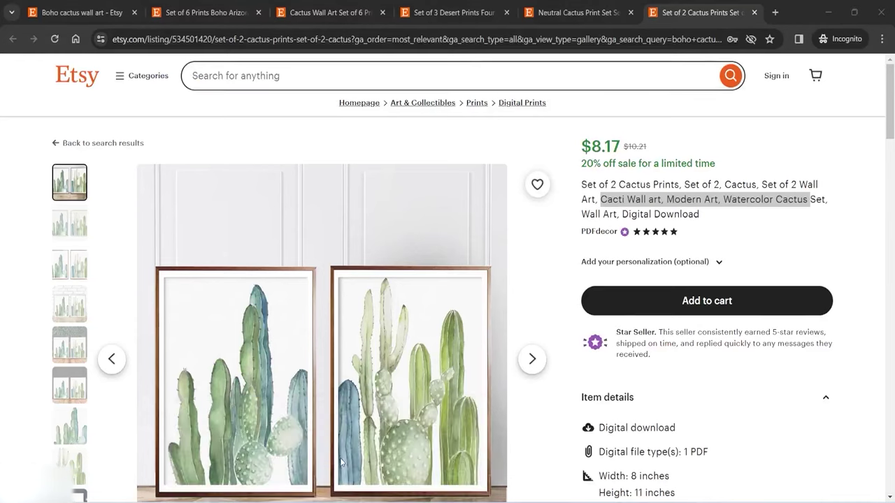
pyautogui.click(90, 12)
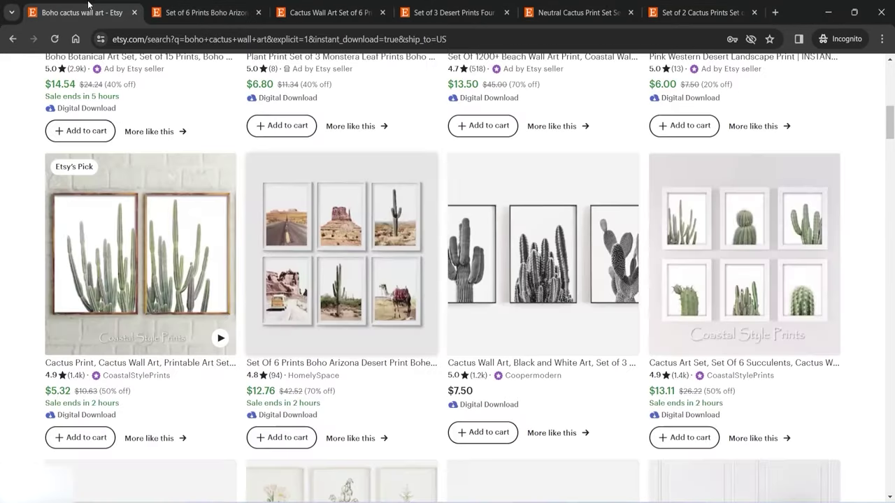
pyautogui.moveTo(892, 123); pyautogui.dragTo(892, 132)
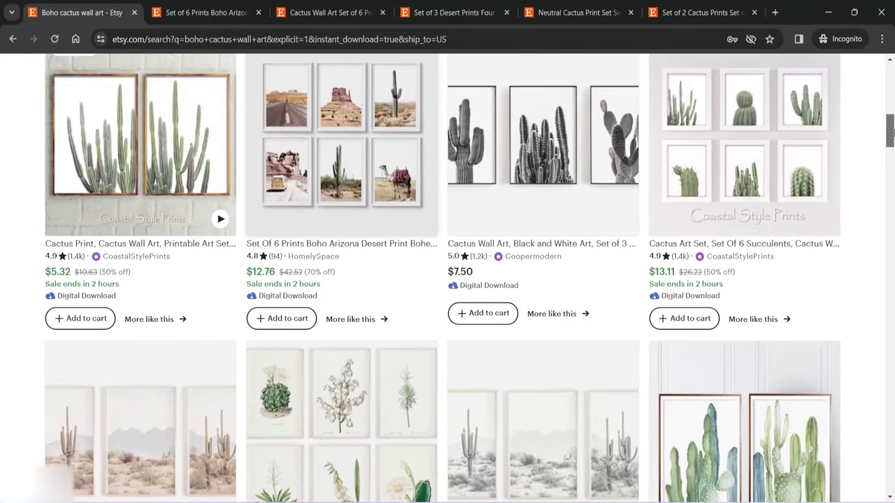
pyautogui.click(782, 146)
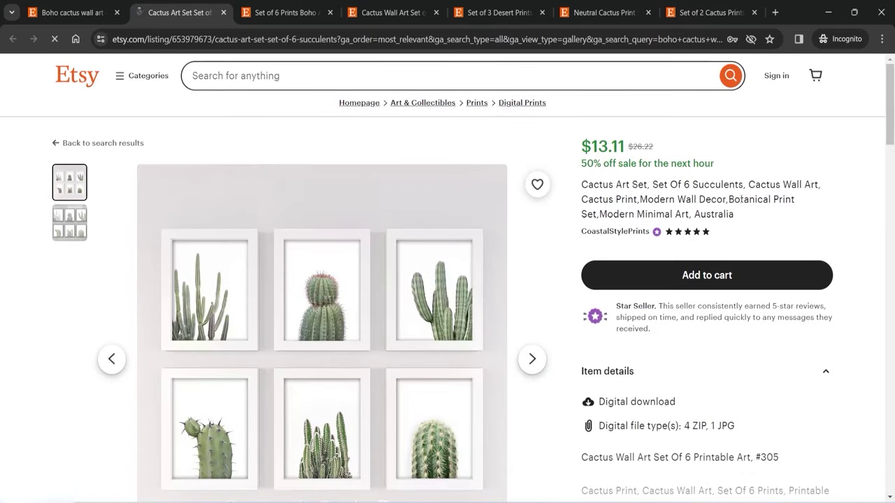
pyautogui.moveTo(729, 200); pyautogui.dragTo(799, 200)
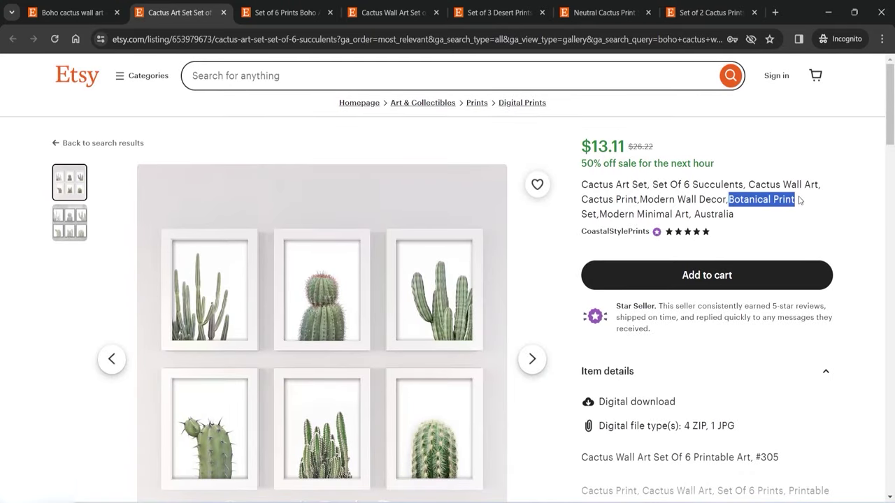
pyautogui.rightClick(762, 200)
pyautogui.click(546, 361)
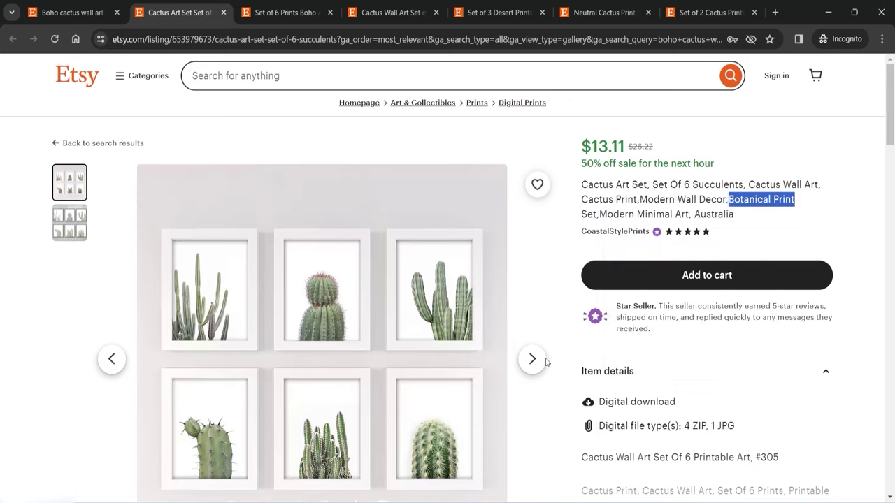
pyautogui.hotkey('alt', 'Tab')
pyautogui.click(495, 303)
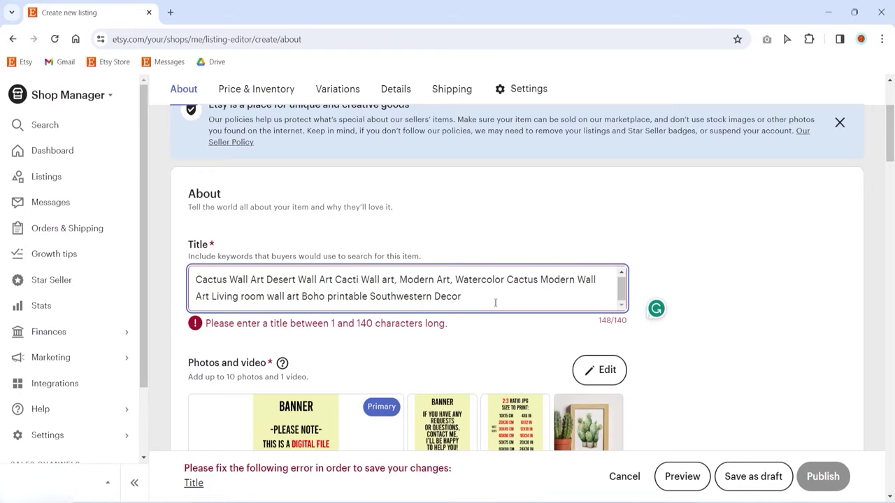
pyautogui.hotkey('ctrl', 'v')
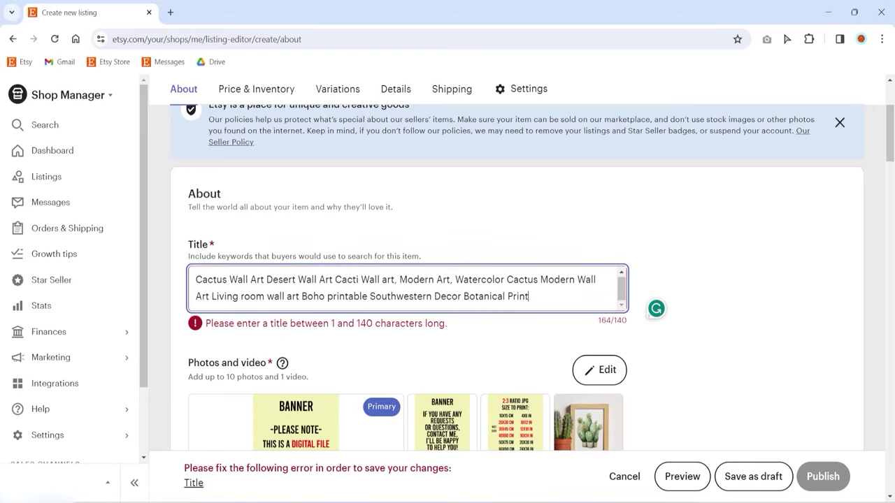
pyautogui.hotkey('alt', 'Tab')
pyautogui.hotkey('alt', 'Tab')
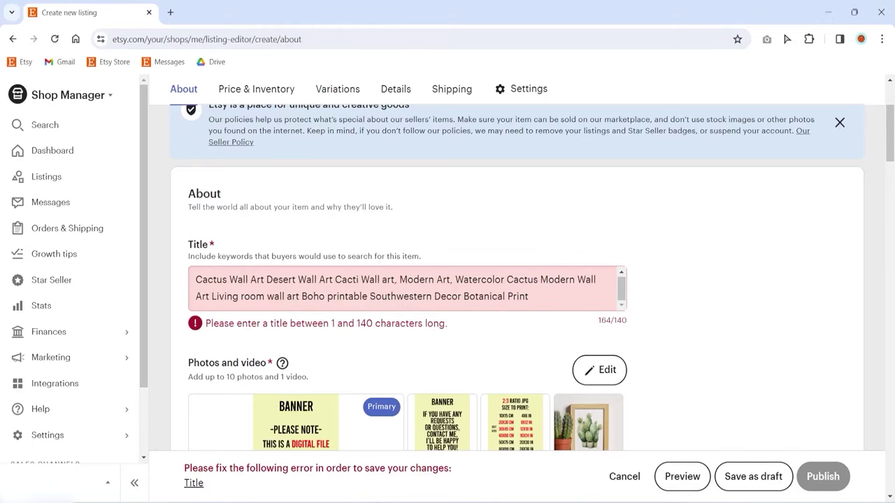
# - Start the title with 'Cactus Poster' followed by 'Desert Wall Art'
pyautogui.click(432, 303)
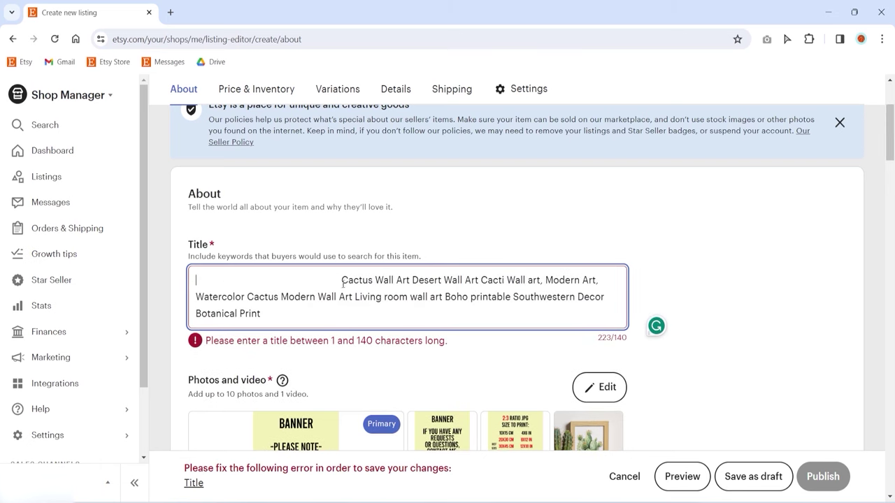
pyautogui.moveTo(341, 280)
pyautogui.mouseDown()
pyautogui.moveTo(373, 280)
pyautogui.moveTo(342, 281)
pyautogui.mouseUp()
pyautogui.hotkey('ctrl', 'c')
pyautogui.click(372, 280)
pyautogui.press('BackSpace')
pyautogui.click(208, 289)
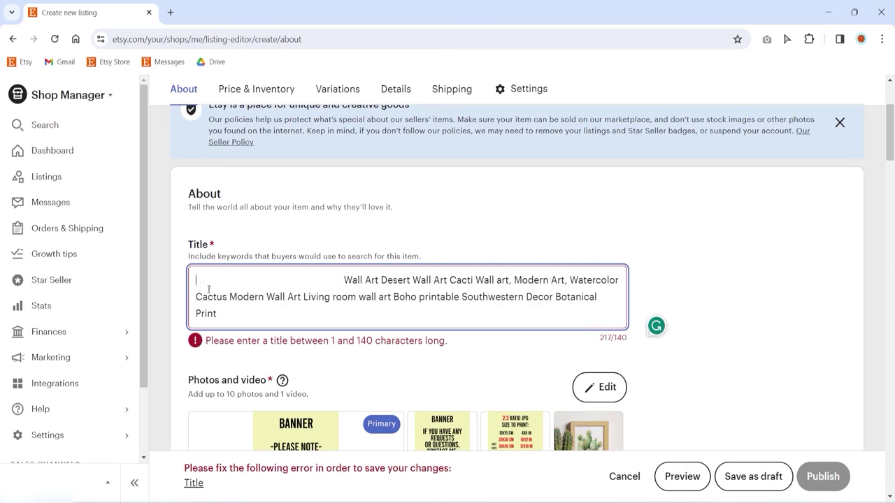
pyautogui.hotkey('ctrl', 'v')
pyautogui.write('Poster')
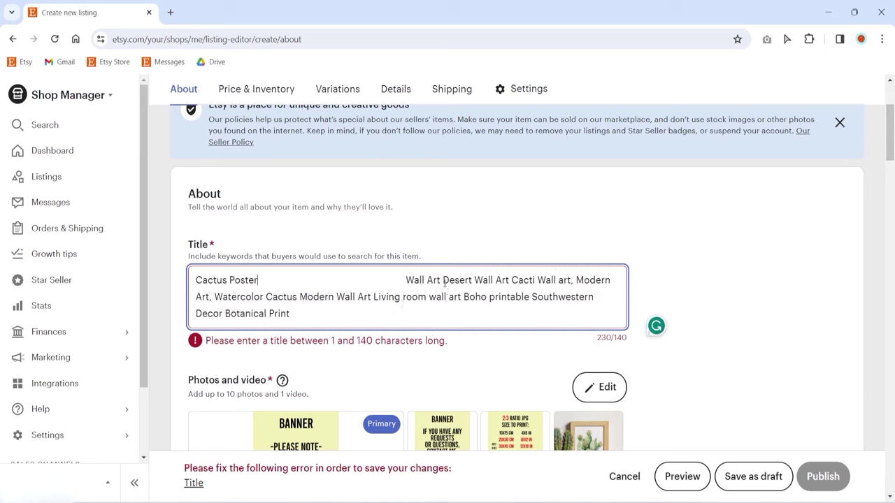
pyautogui.moveTo(443, 283); pyautogui.dragTo(511, 282)
pyautogui.hotkey('ctrl', 'c')
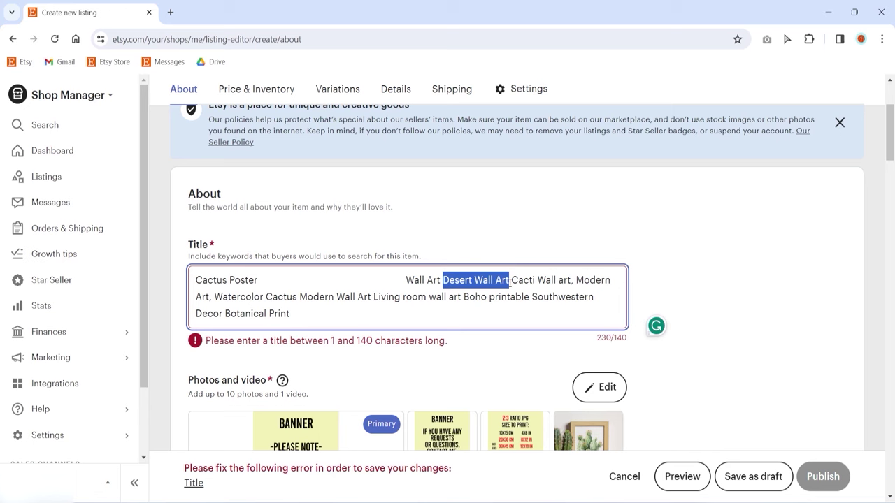
pyautogui.press('BackSpace')
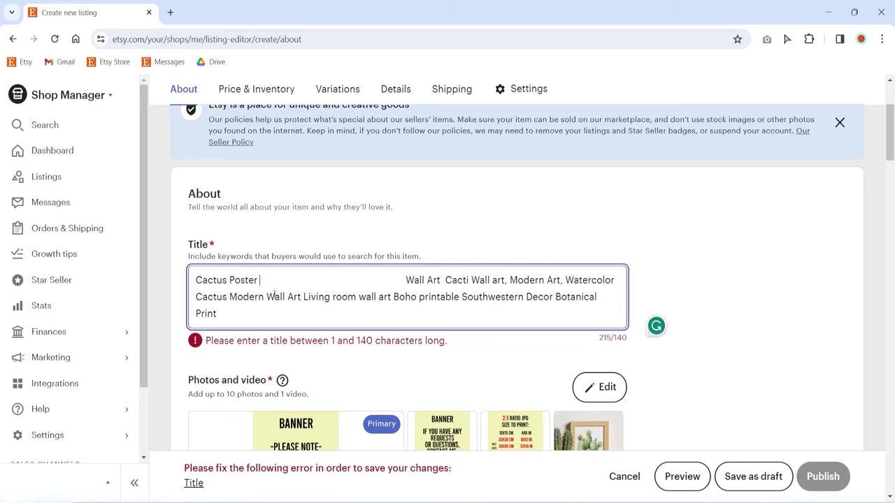
pyautogui.hotkey('ctrl', 'v')
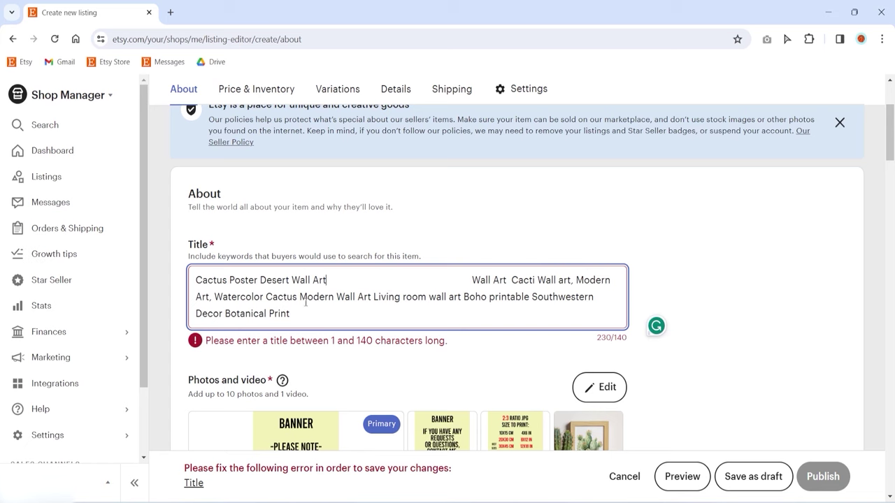
# - Move 'Watercolor Cactus' after the wall-art phrase and replace 'Desert' with 'Botanical'
pyautogui.moveTo(214, 296); pyautogui.dragTo(298, 301)
pyautogui.hotkey('ctrl', 'c')
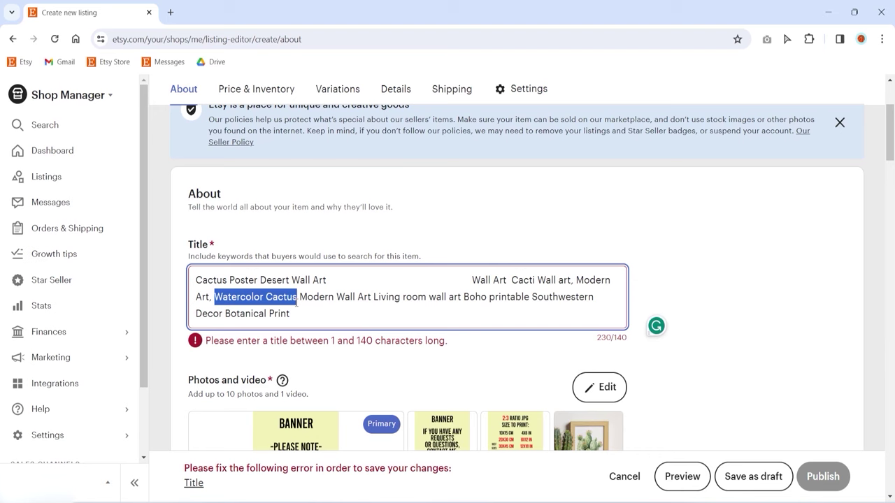
pyautogui.press('BackSpace')
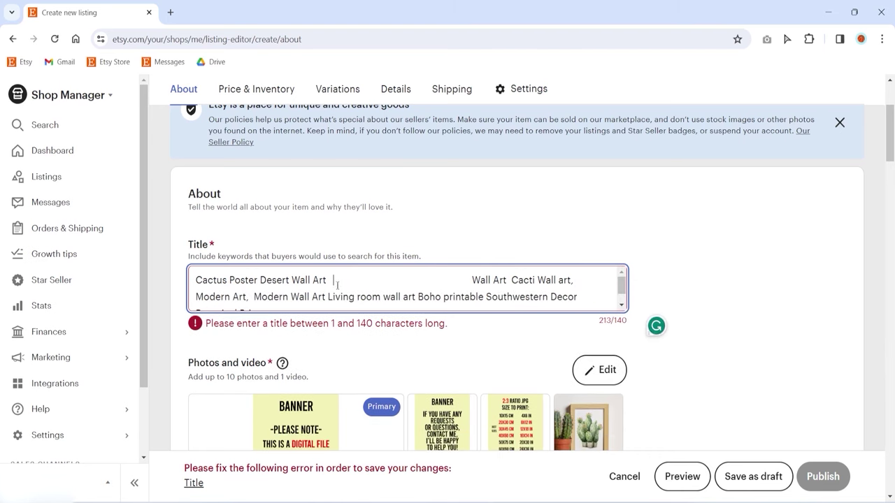
pyautogui.click(329, 281)
pyautogui.hotkey('ctrl', 'v')
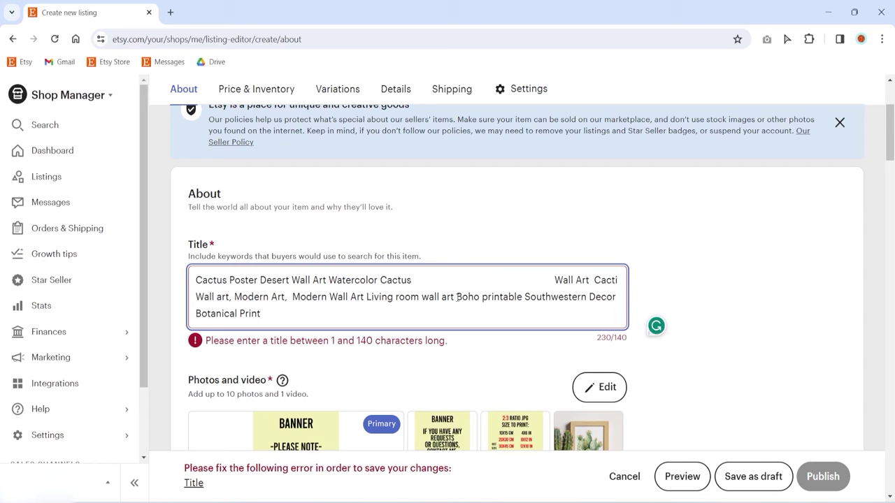
pyautogui.moveTo(526, 296); pyautogui.dragTo(615, 297)
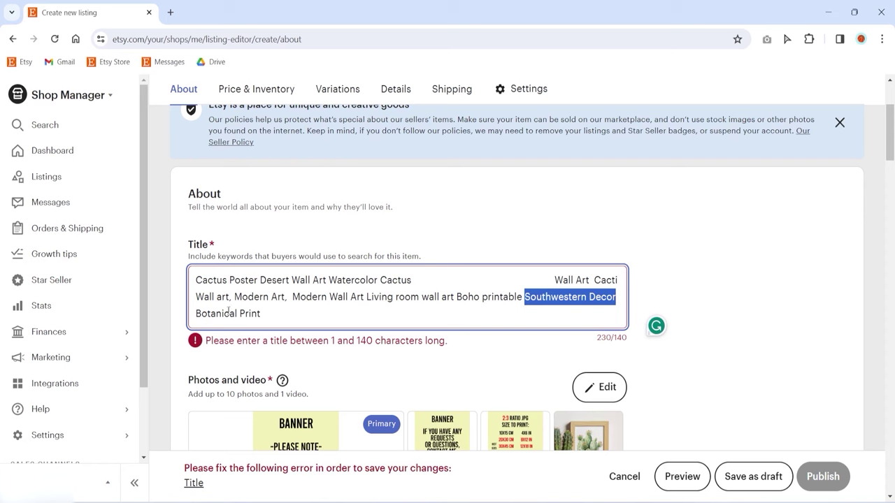
pyautogui.moveTo(238, 314); pyautogui.dragTo(193, 316)
pyautogui.hotkey('ctrl', 'c')
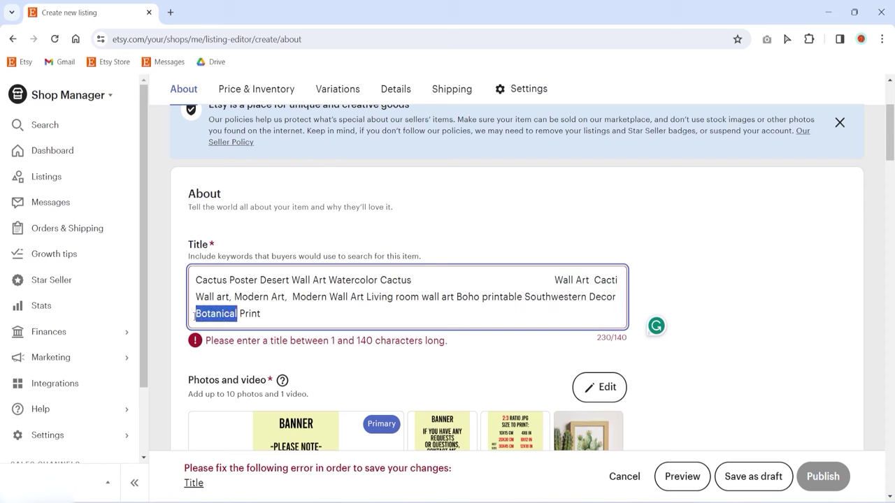
pyautogui.press('BackSpace')
pyautogui.moveTo(290, 279); pyautogui.dragTo(259, 280)
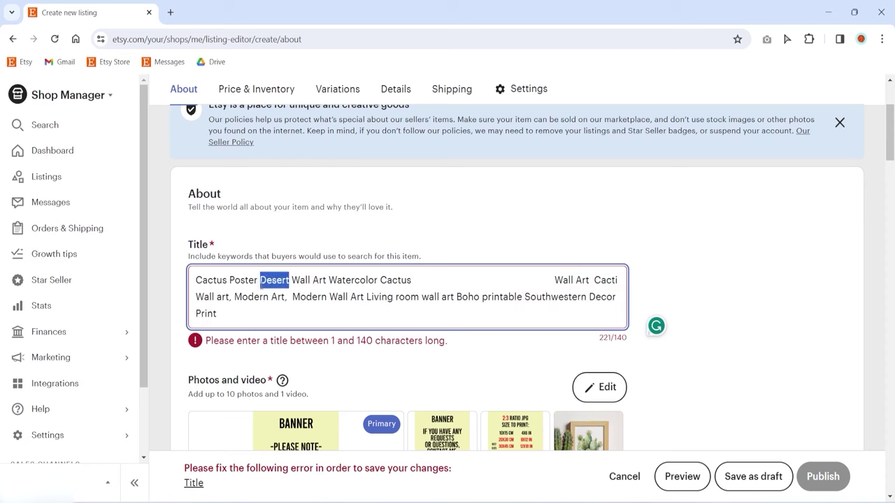
pyautogui.hotkey('ctrl', 'v')
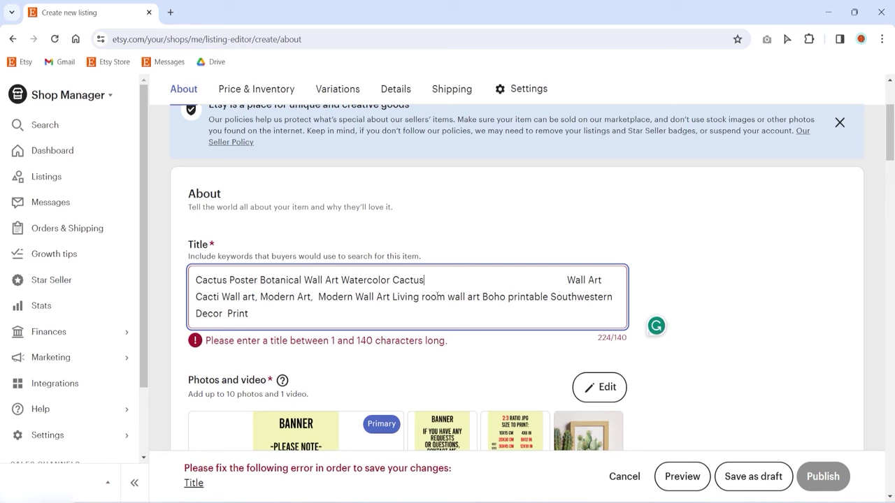
pyautogui.write('Deser ')
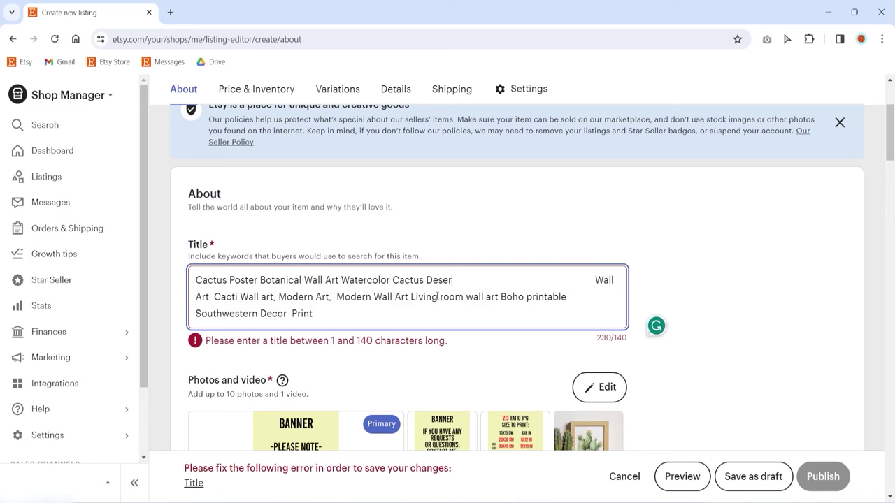
pyautogui.write('t')
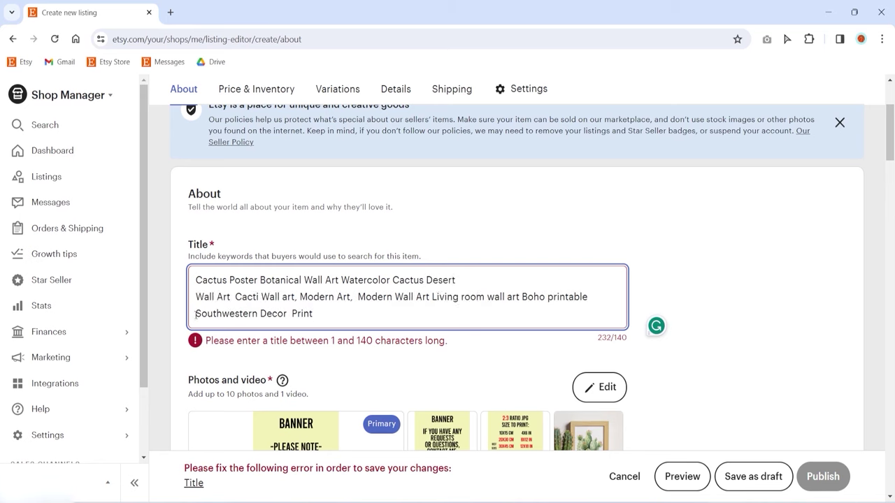
# - Move 'Southwestern Decor' up to line one, remove its duplicate, and add 'Boho Cactus Wall Art'
pyautogui.moveTo(195, 313); pyautogui.dragTo(287, 314)
pyautogui.hotkey('ctrl', 'c')
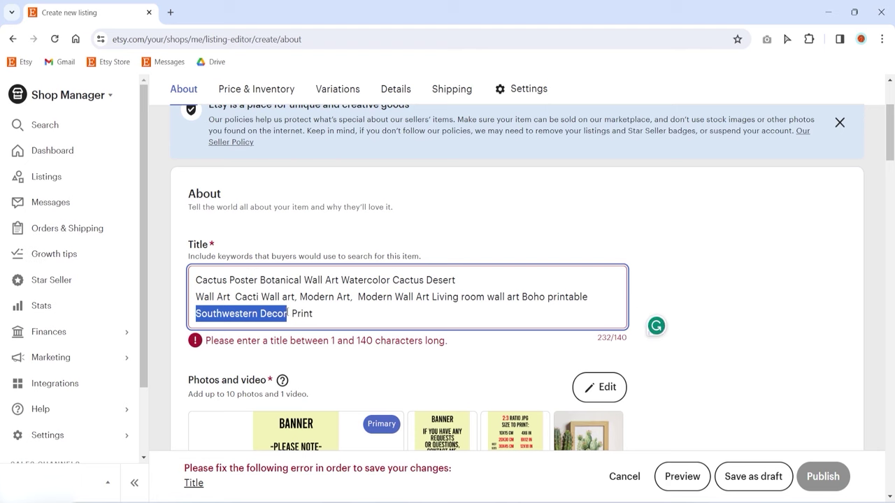
pyautogui.click(468, 285)
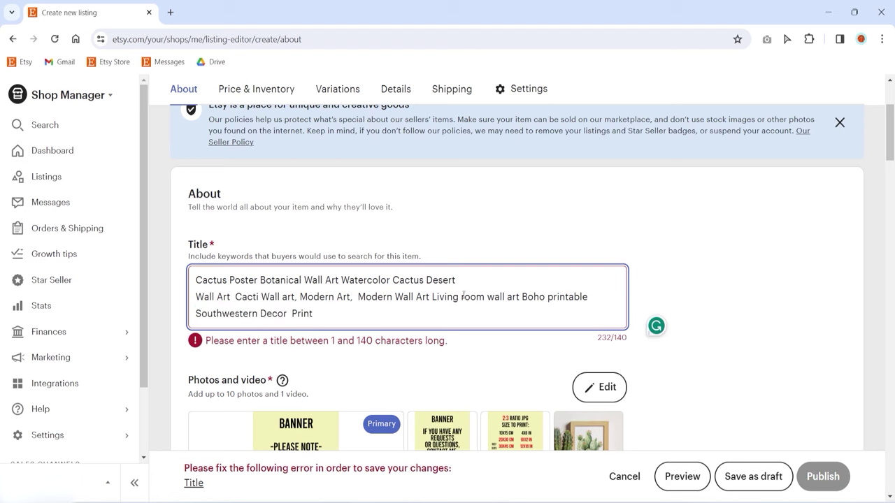
pyautogui.hotkey('ctrl', 'v')
pyautogui.moveTo(285, 313); pyautogui.dragTo(195, 313)
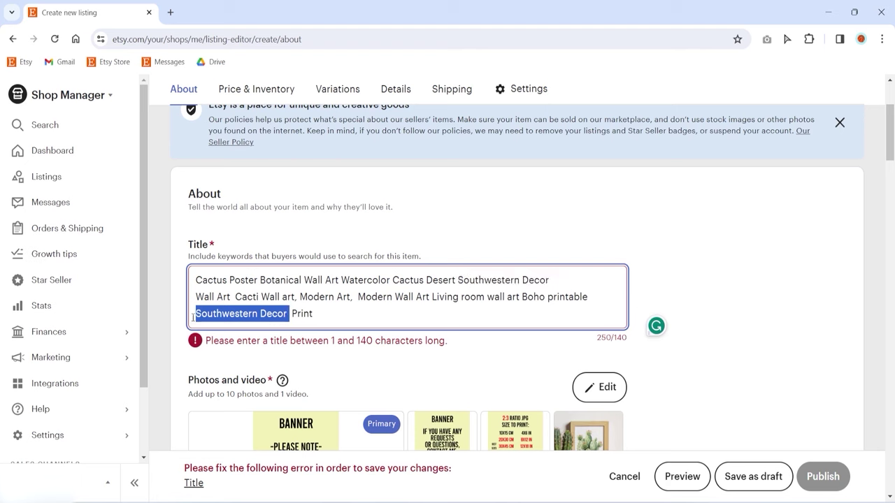
pyautogui.press('BackSpace')
pyautogui.scroll(-1, 462, 294)
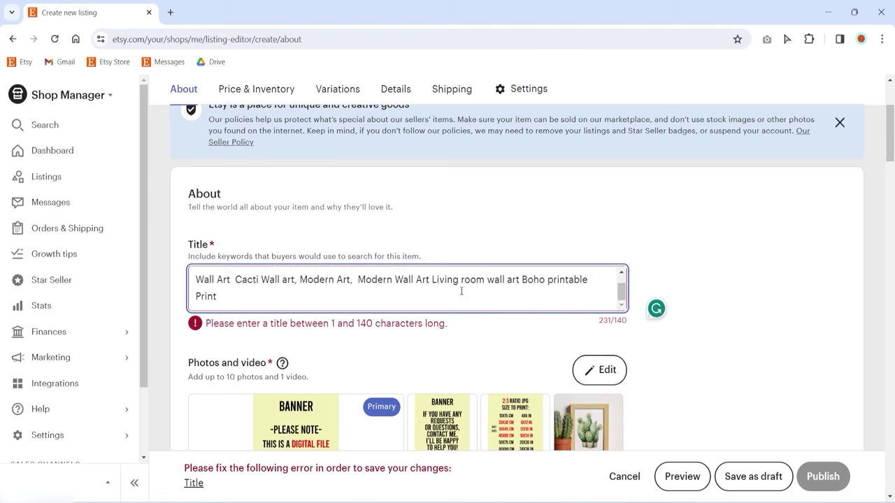
pyautogui.scroll(1, 462, 294)
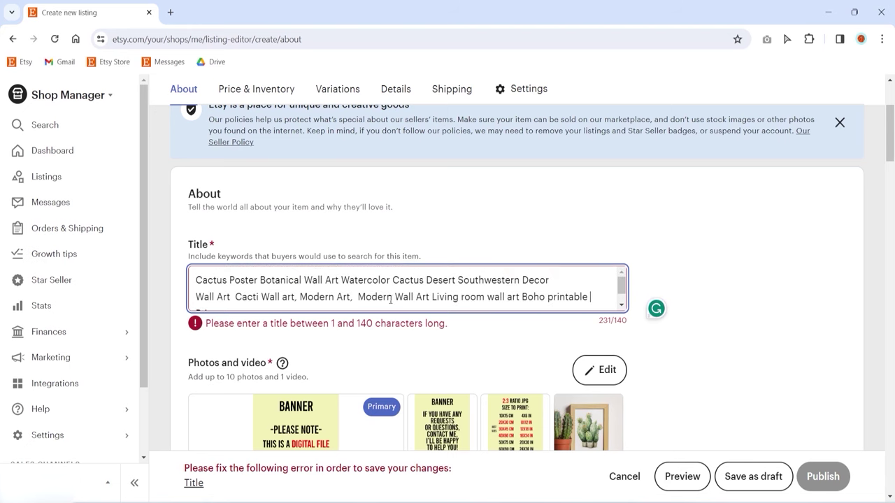
pyautogui.press('Up')
pyautogui.write('Boho Cactus Wall')
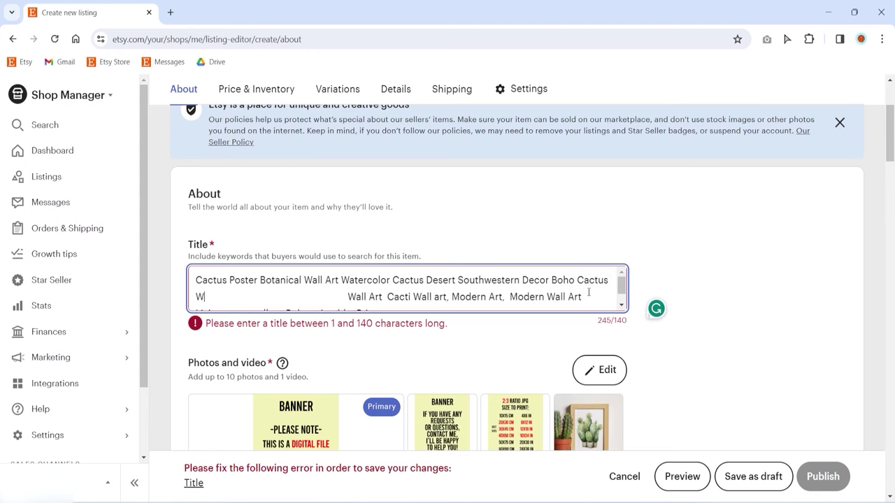
pyautogui.write(' Art')
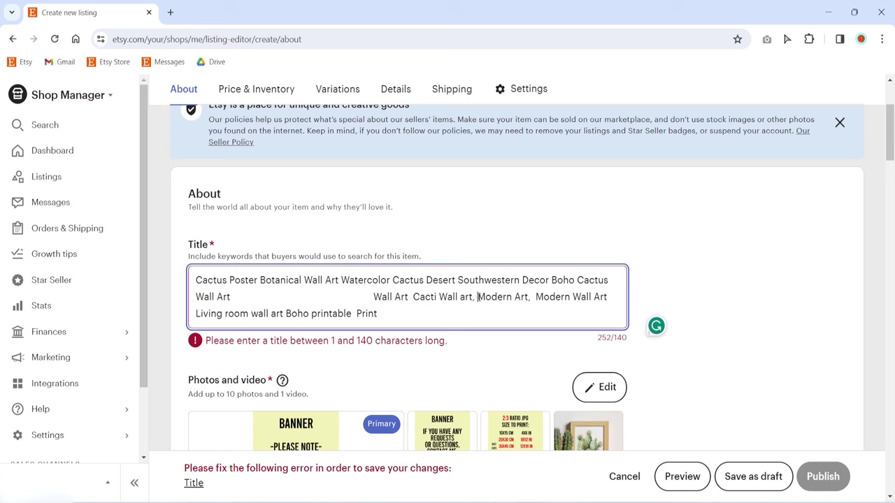
# - Replace 'Wall Art' with 'Painting', add 'Modern Art', and move 'Living room' right after it
pyautogui.moveTo(237, 296); pyautogui.dragTo(192, 300)
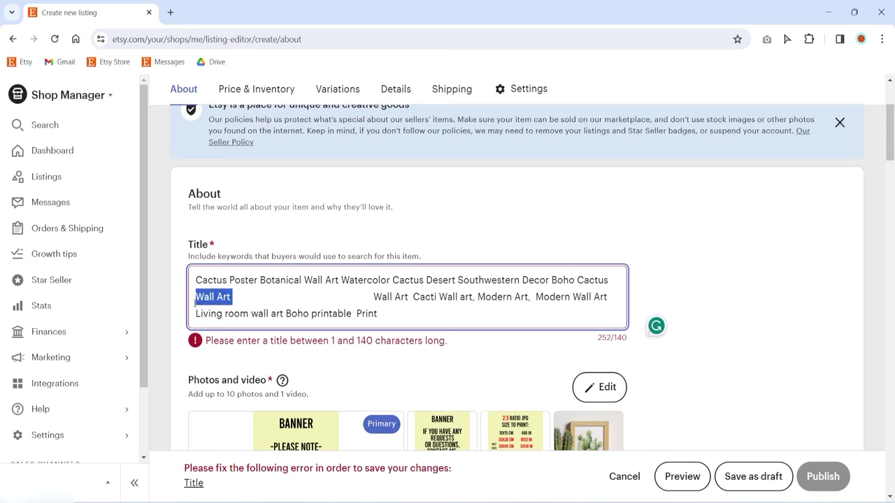
pyautogui.press('BackSpace')
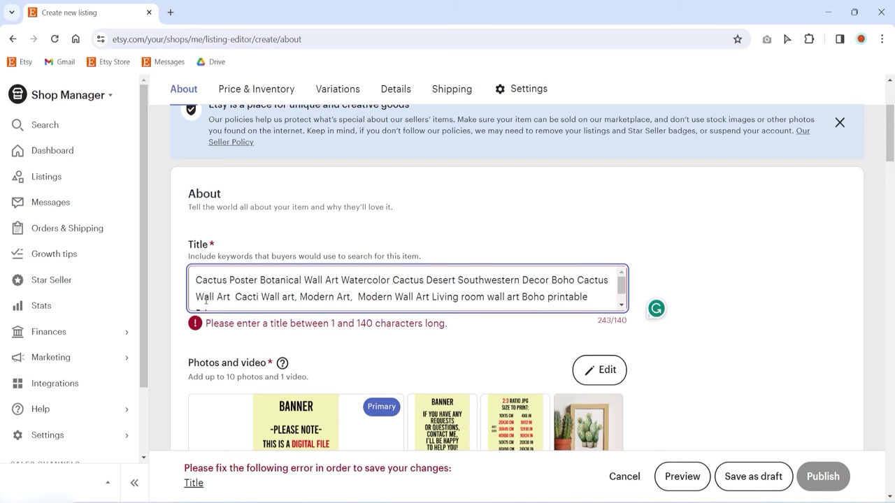
pyautogui.write('Paint')
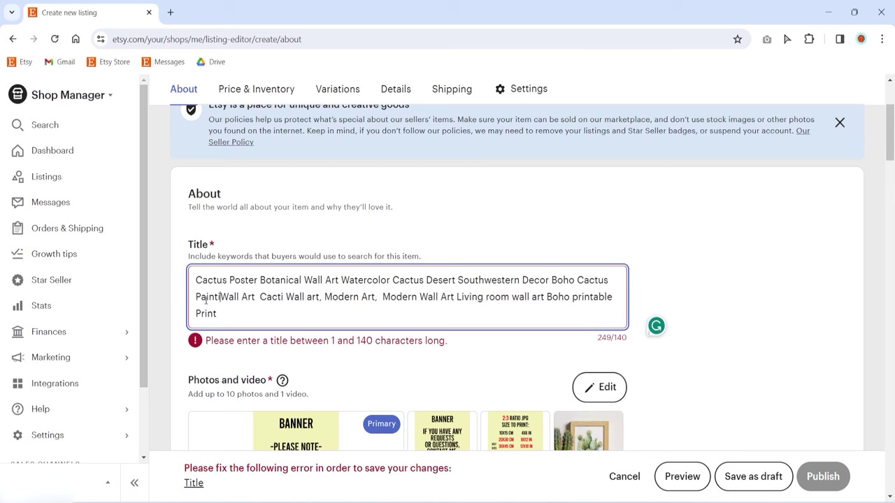
pyautogui.write('ing')
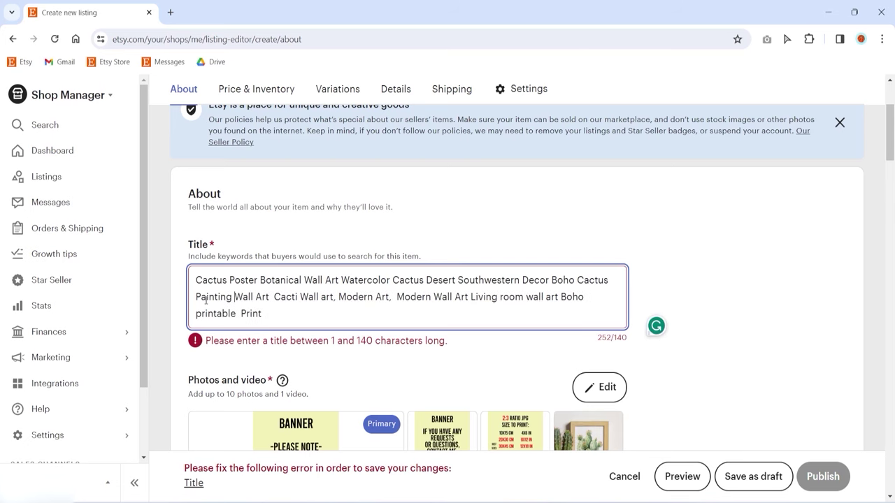
pyautogui.moveTo(396, 298)
pyautogui.mouseDown()
pyautogui.moveTo(432, 297)
pyautogui.moveTo(238, 301)
pyautogui.moveTo(252, 316)
pyautogui.moveTo(257, 311)
pyautogui.mouseUp()
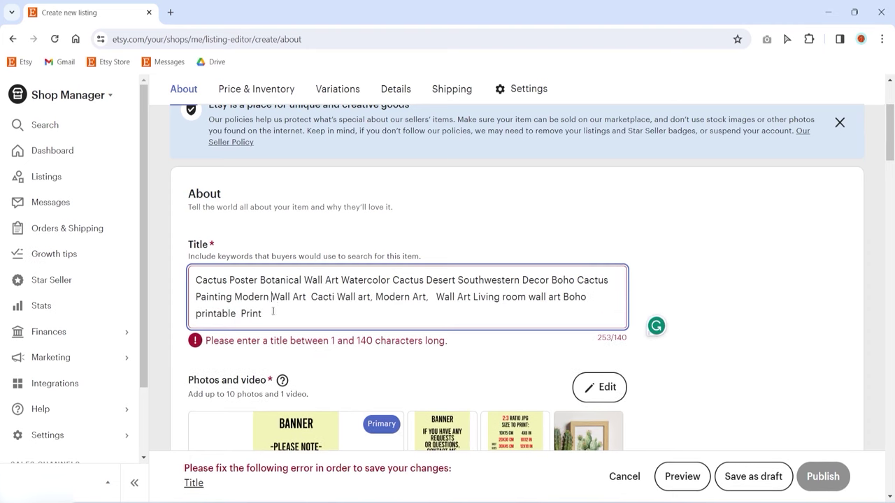
pyautogui.write('Art      ')
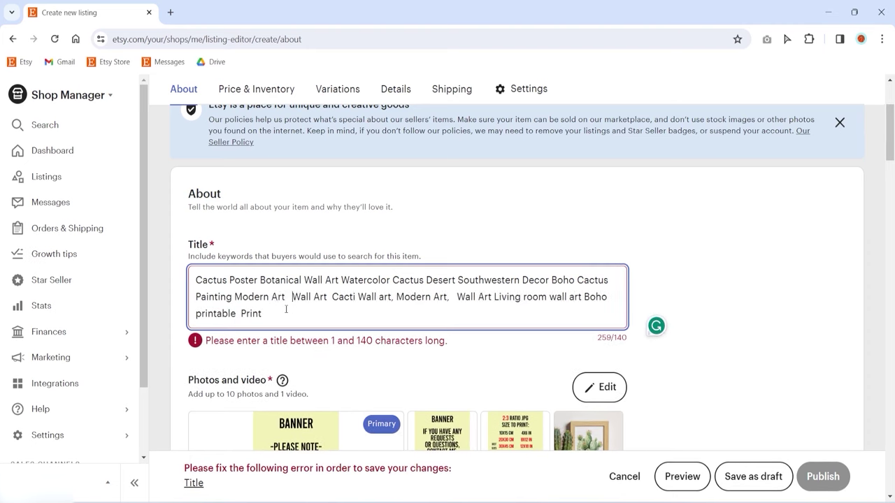
pyautogui.write('  Wall Art')
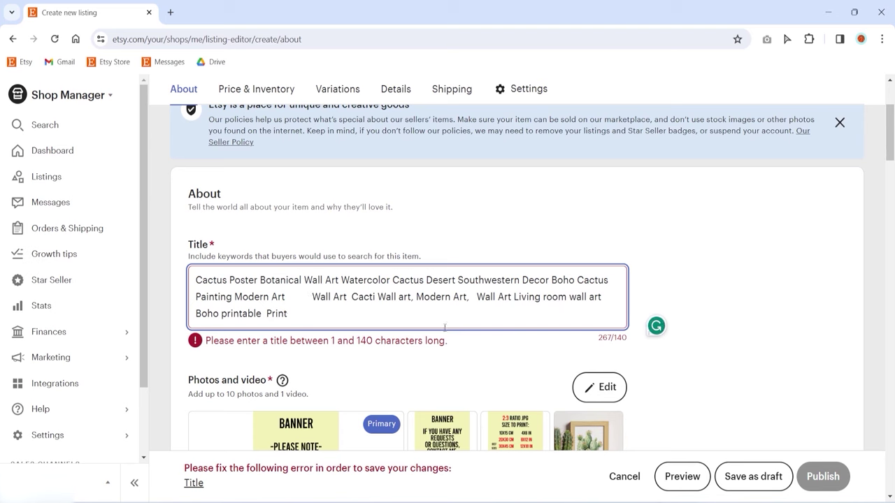
pyautogui.moveTo(515, 301); pyautogui.dragTo(566, 305)
pyautogui.hotkey('ctrl', 'c')
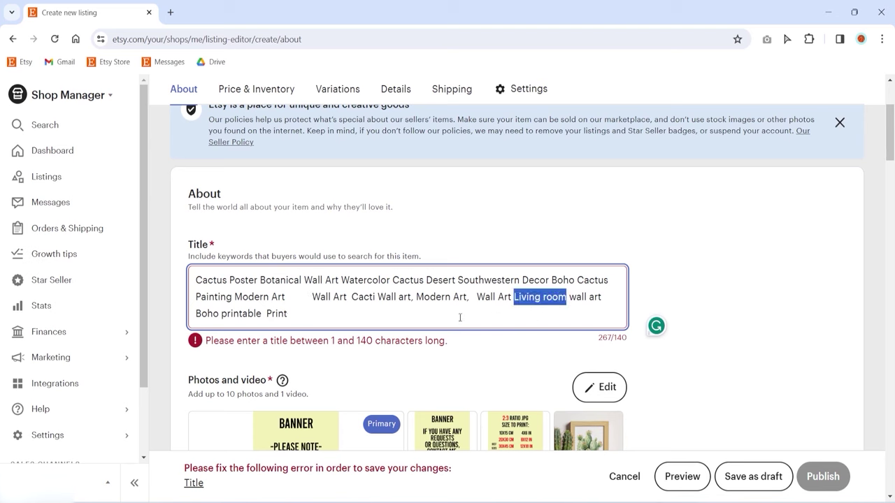
pyautogui.press('BackSpace')
pyautogui.click(292, 298)
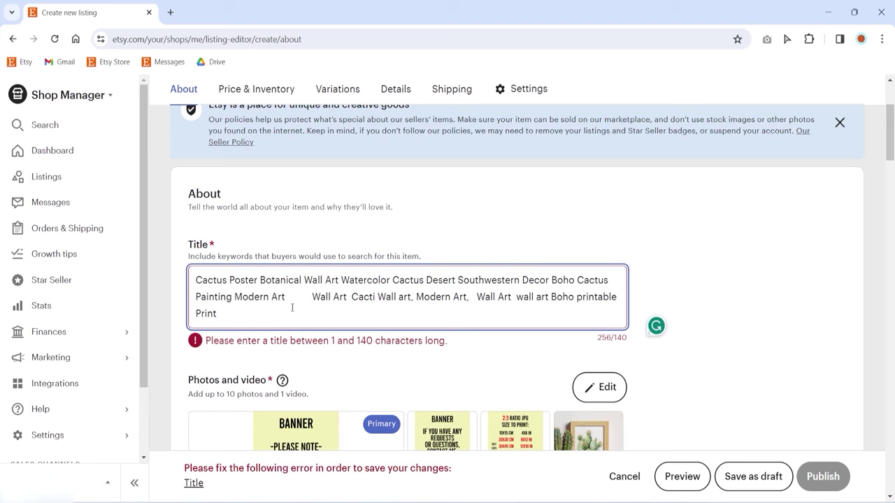
pyautogui.hotkey('ctrl', 'v')
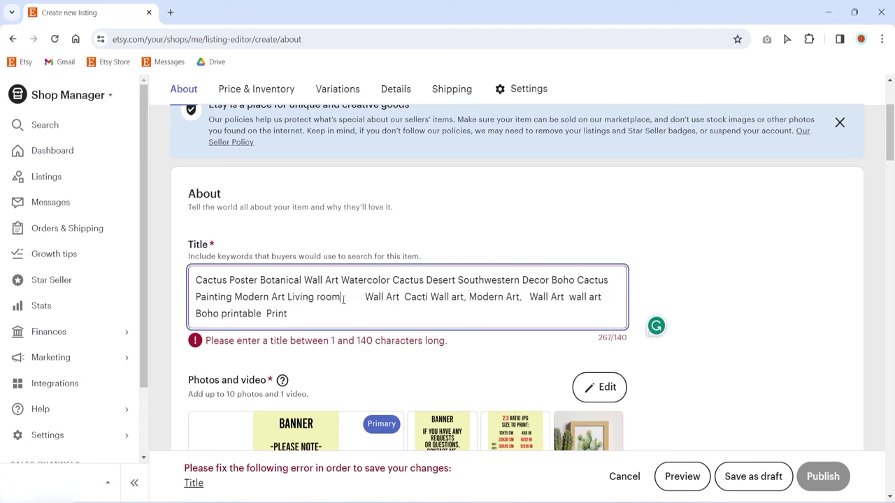
pyautogui.moveTo(343, 299); pyautogui.dragTo(427, 308)
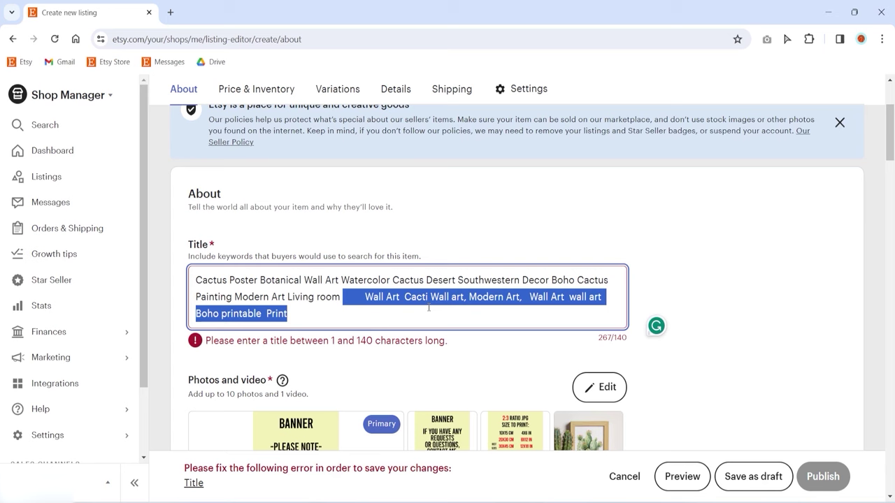
# - Delete the leftover keywords and trailing space so the title ends at 'Living room'
pyautogui.press('BackSpace')
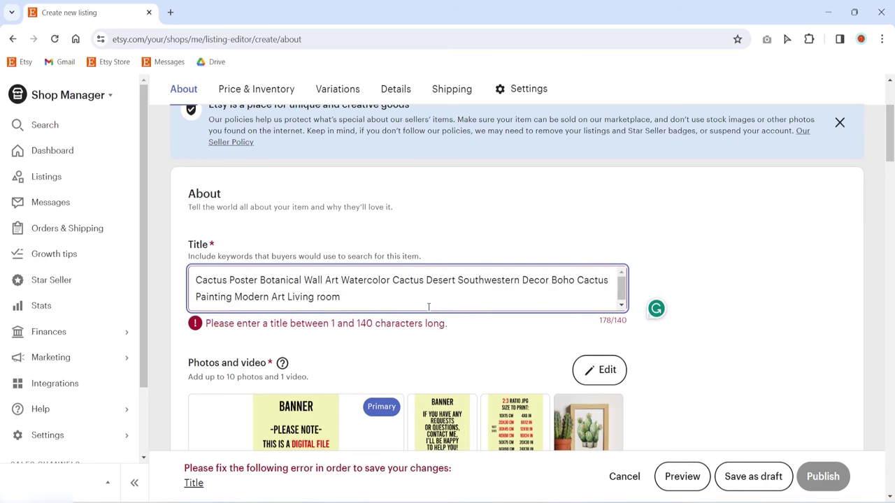
pyautogui.press('BackSpace')
pyautogui.scroll(1, 378, 299)
pyautogui.scroll(-1, 379, 298)
pyautogui.click(196, 281)
pyautogui.moveTo(354, 306)
pyautogui.mouseDown()
pyautogui.moveTo(214, 297)
pyautogui.moveTo(354, 297)
pyautogui.mouseUp()
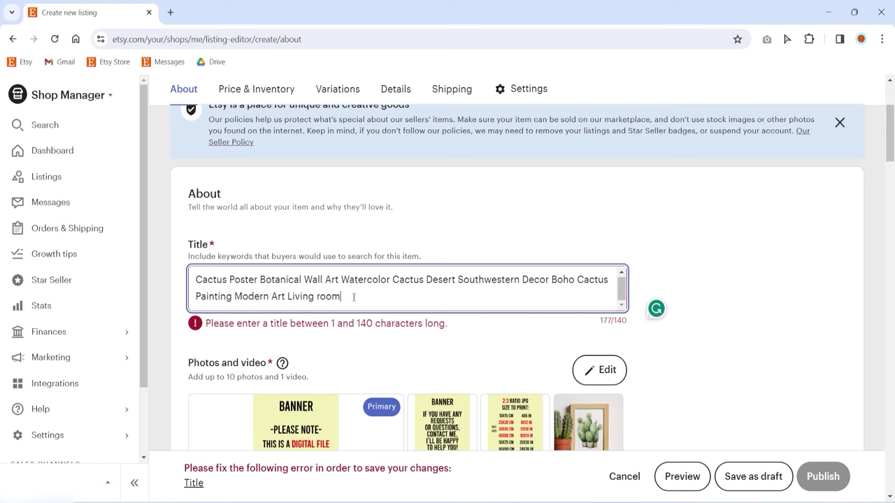
pyautogui.scroll(2, 406, 304)
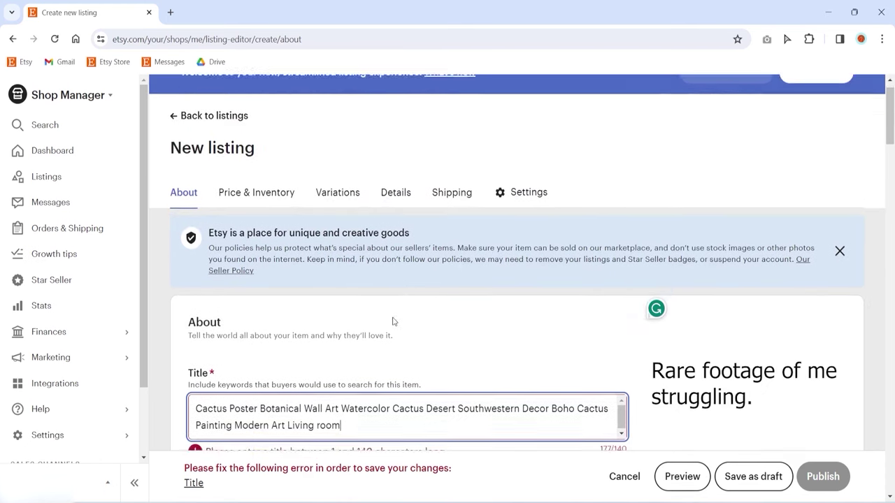
pyautogui.scroll(-1, 391, 320)
pyautogui.click(195, 311)
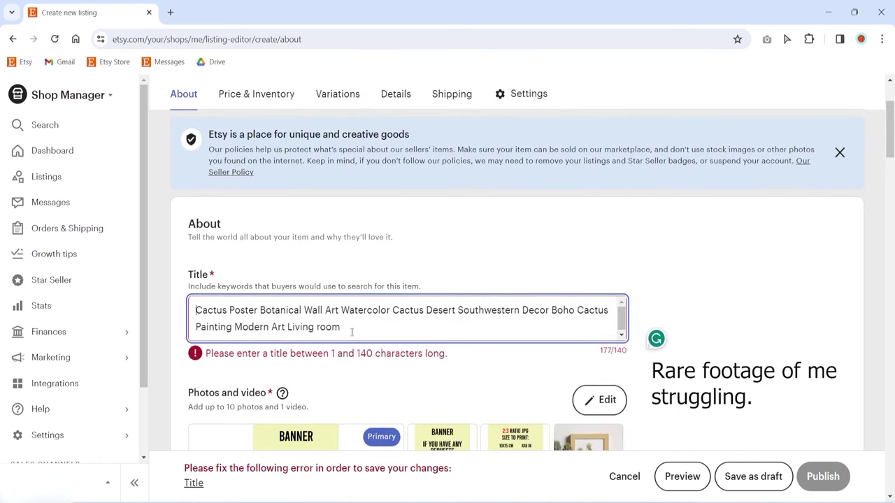
pyautogui.click(485, 332)
pyautogui.press('BackSpace')
pyautogui.press('BackSpace')
pyautogui.press('BackSpace')
pyautogui.press('BackSpace')
pyautogui.write('r')
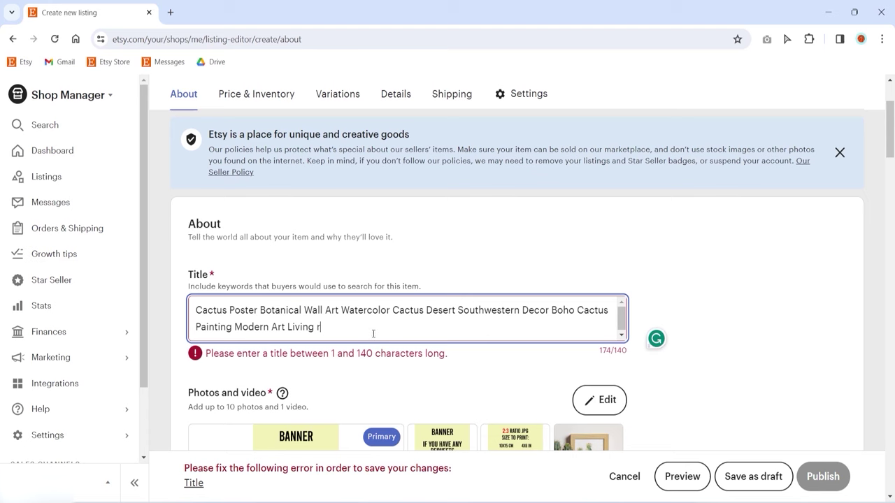
pyautogui.write('oom')
# - Copy the whole 177-character title, clear the Title field, and paste it back in
pyautogui.moveTo(594, 352); pyautogui.dragTo(631, 356)
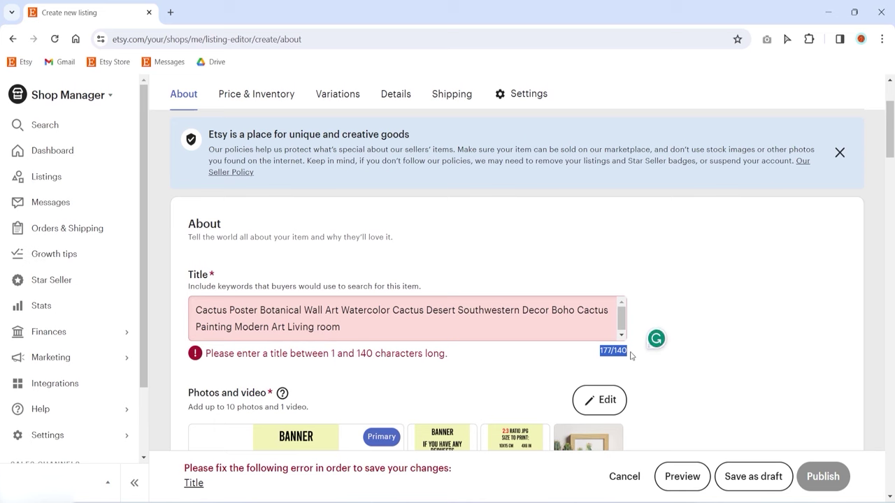
pyautogui.click(341, 327)
pyautogui.moveTo(341, 327); pyautogui.dragTo(186, 305)
pyautogui.hotkey('ctrl', 'c')
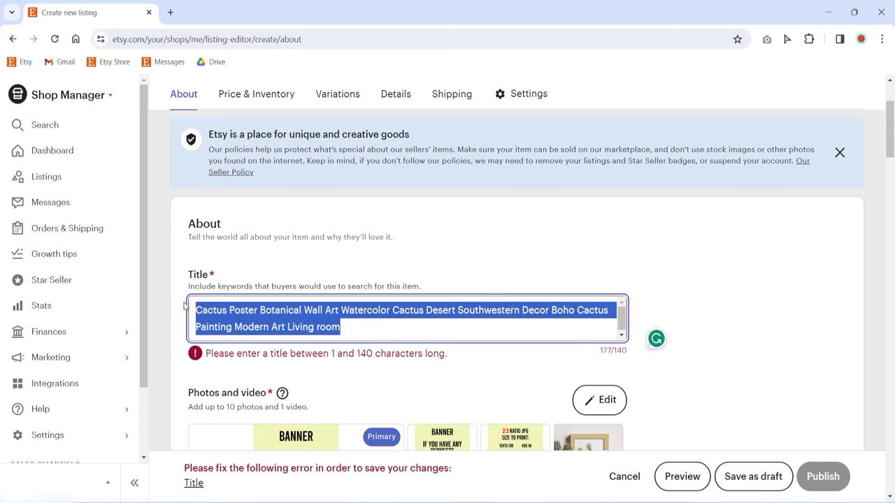
pyautogui.press('BackSpace')
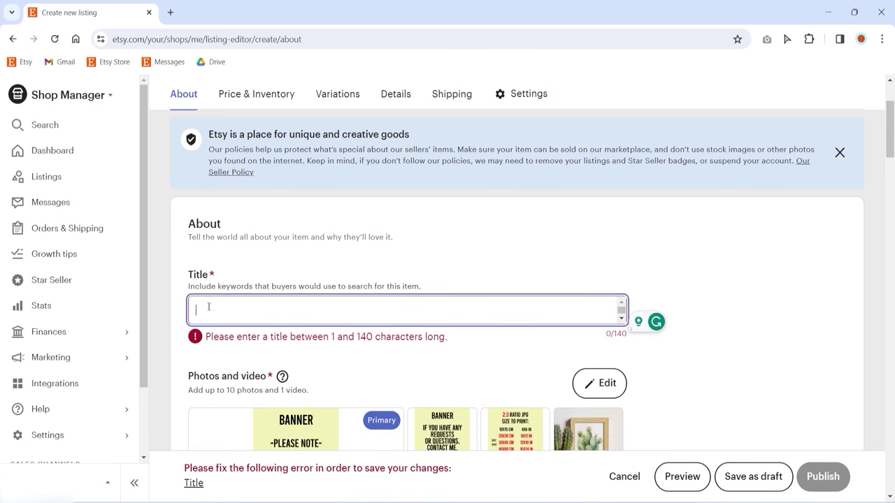
pyautogui.hotkey('ctrl', 'v')
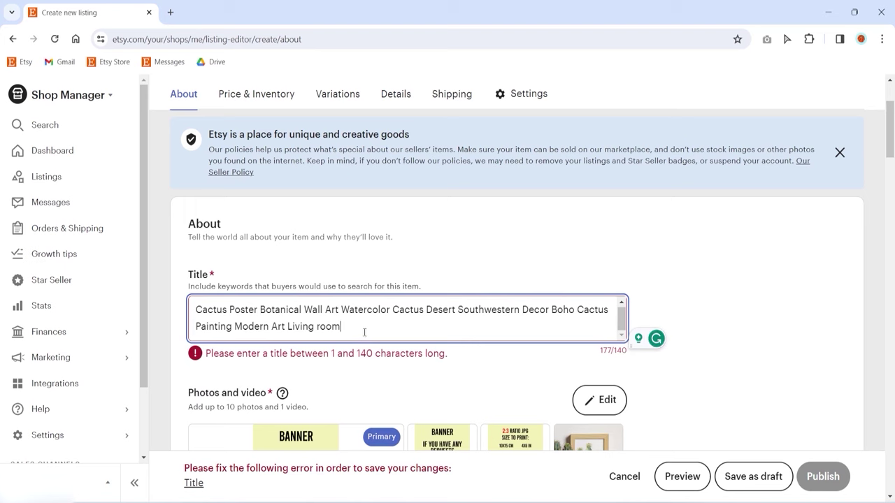
pyautogui.hotkey('ctrl', 'a')
pyautogui.press('BackSpace')
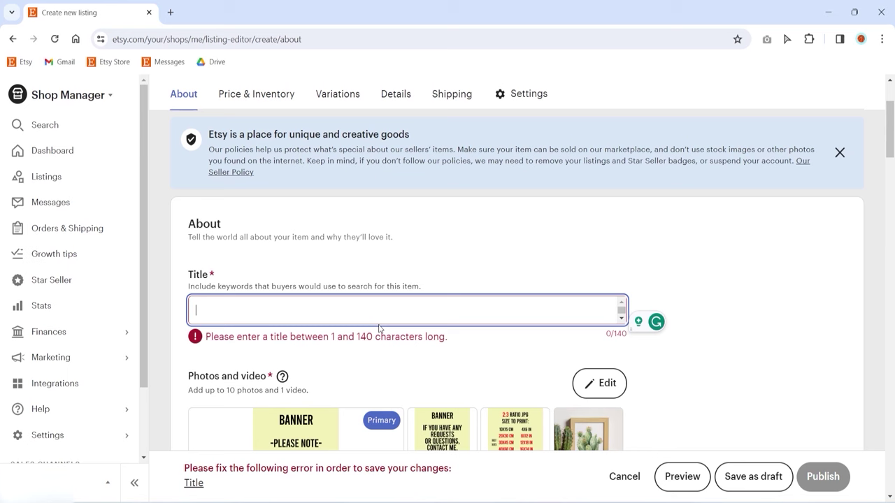
pyautogui.hotkey('ctrl', 'v')
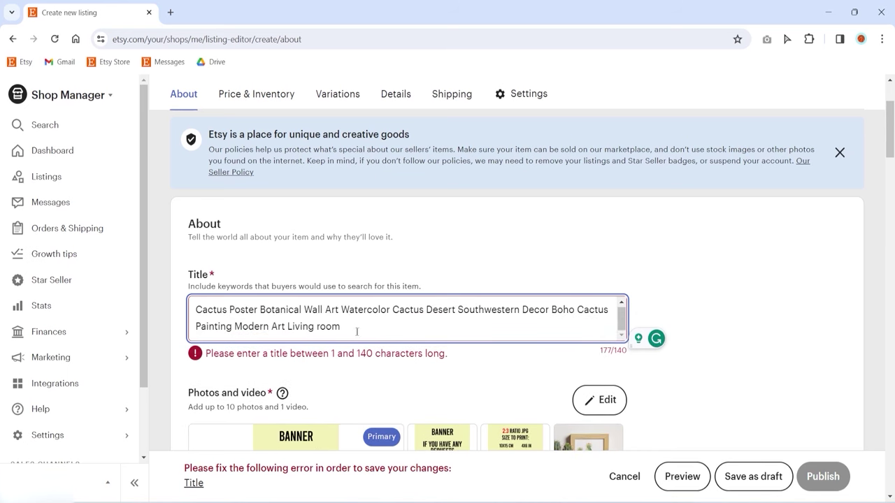
pyautogui.moveTo(342, 327); pyautogui.dragTo(195, 313)
pyautogui.rightClick(207, 309)
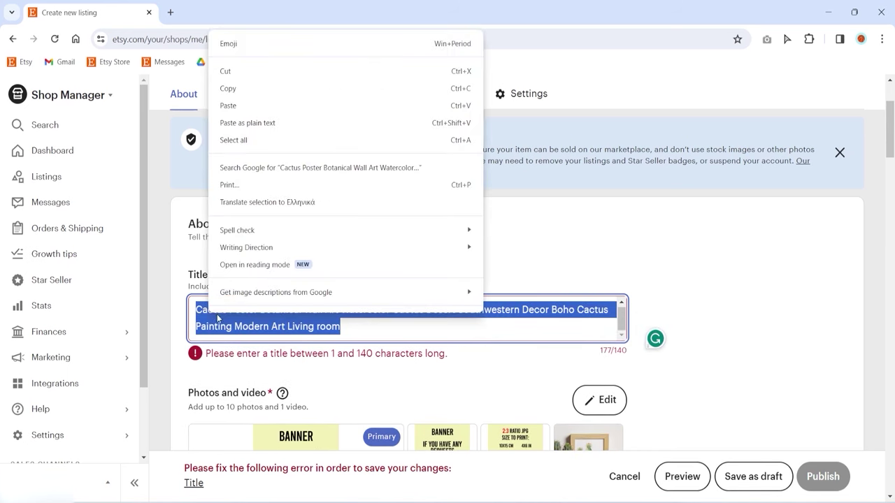
pyautogui.click(240, 90)
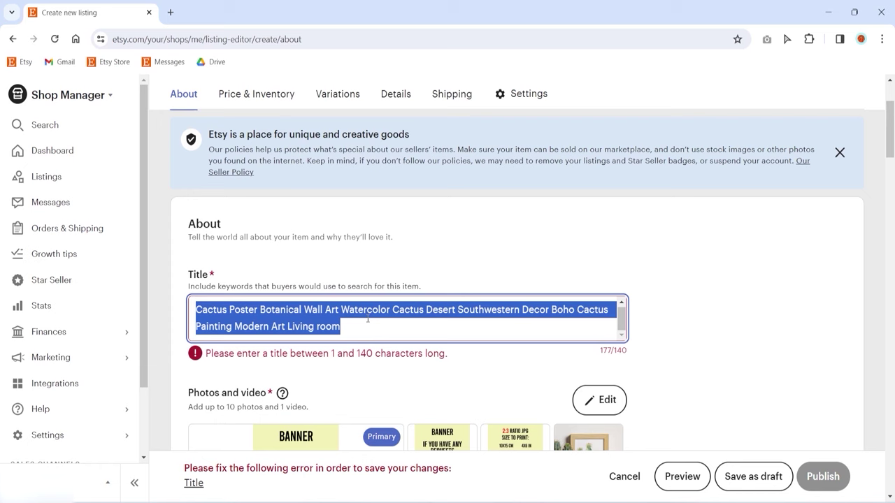
pyautogui.press('BackSpace')
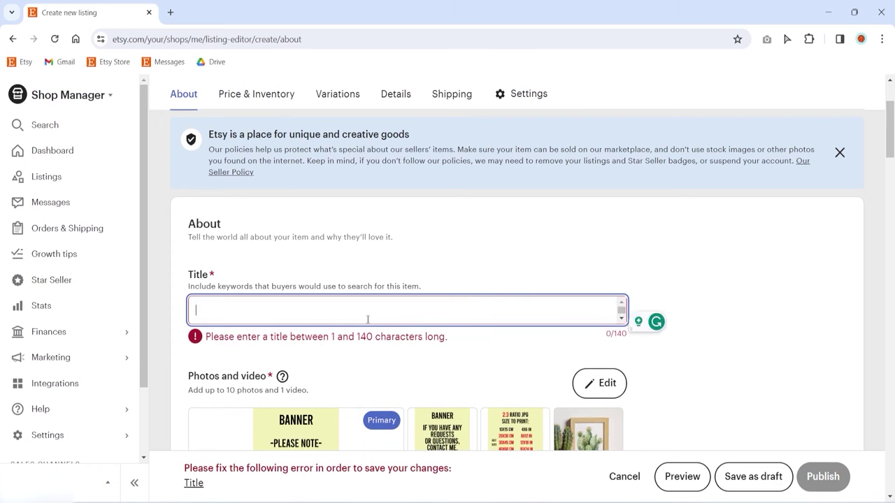
pyautogui.hotkey('ctrl', 'v')
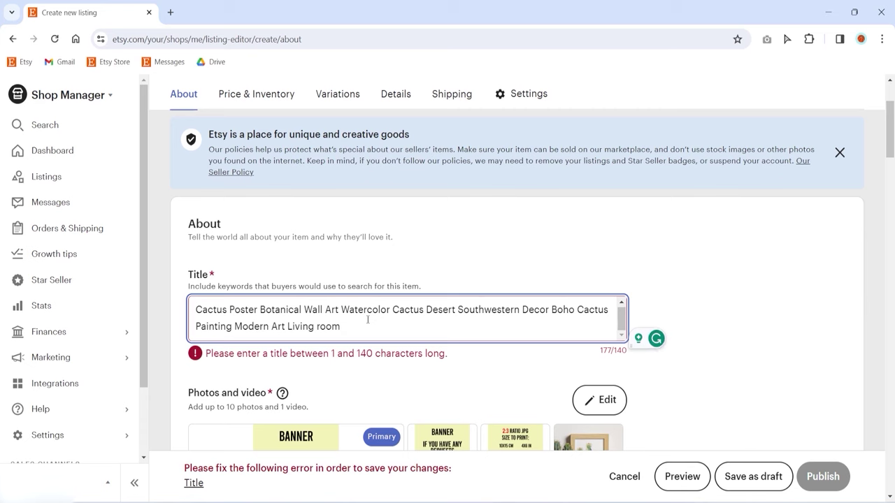
# - Paste the 134-character title ending 'Cactus Painting Modern Minimal Art Living Room Decor' and review it
pyautogui.hotkey('ctrl', 'a')
pyautogui.press('BackSpace')
pyautogui.hotkey('ctrl', 'v')
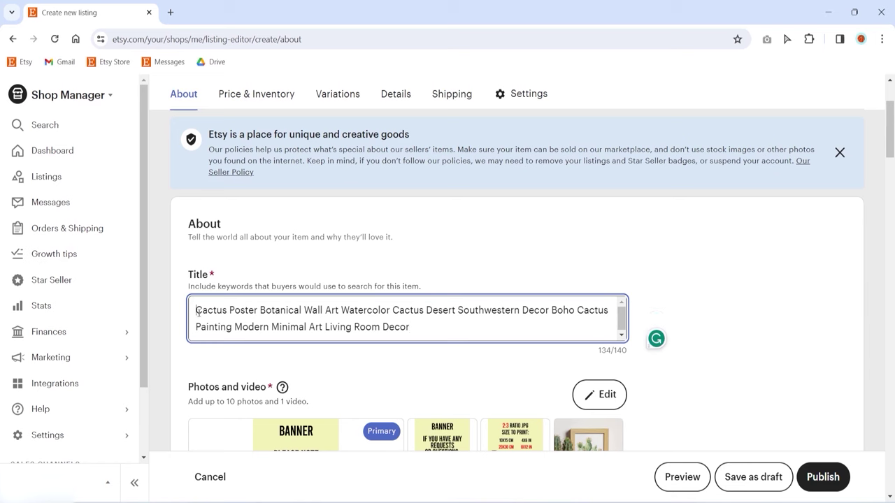
pyautogui.moveTo(196, 311); pyautogui.dragTo(227, 311)
pyautogui.click(227, 311)
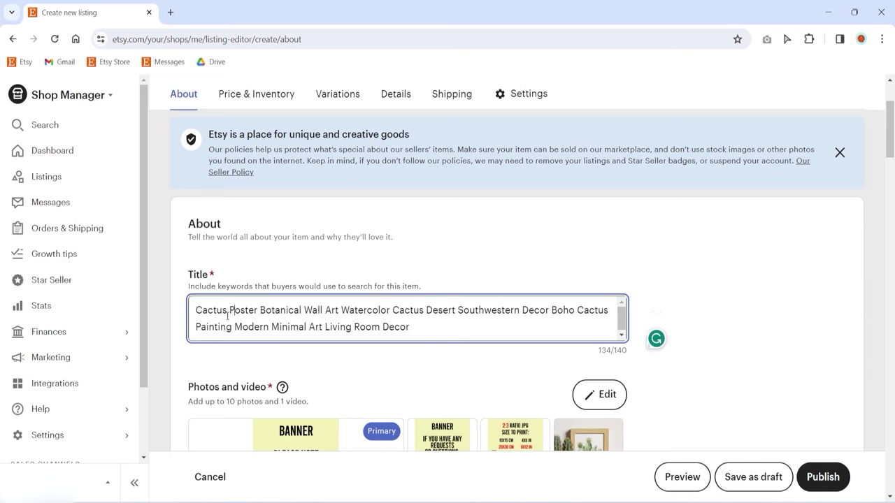
pyautogui.click(181, 313)
pyautogui.moveTo(341, 310); pyautogui.dragTo(557, 310)
pyautogui.click(521, 316)
pyautogui.moveTo(414, 329); pyautogui.dragTo(382, 334)
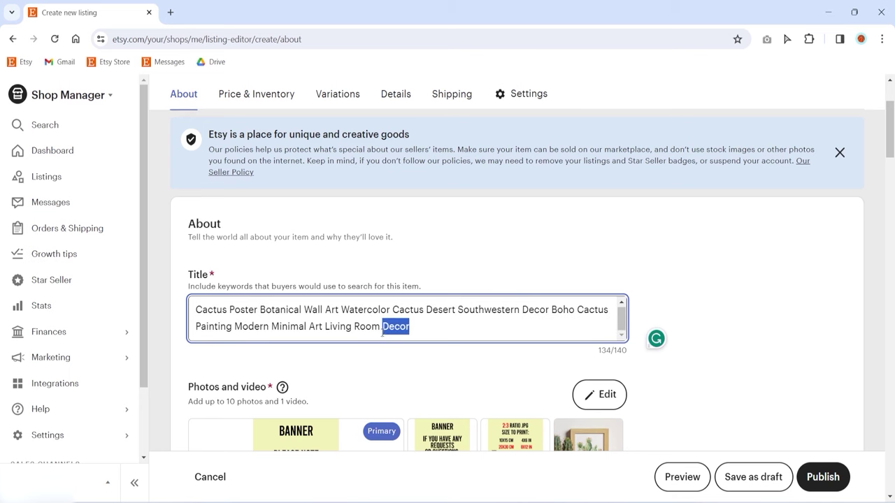
pyautogui.click(300, 329)
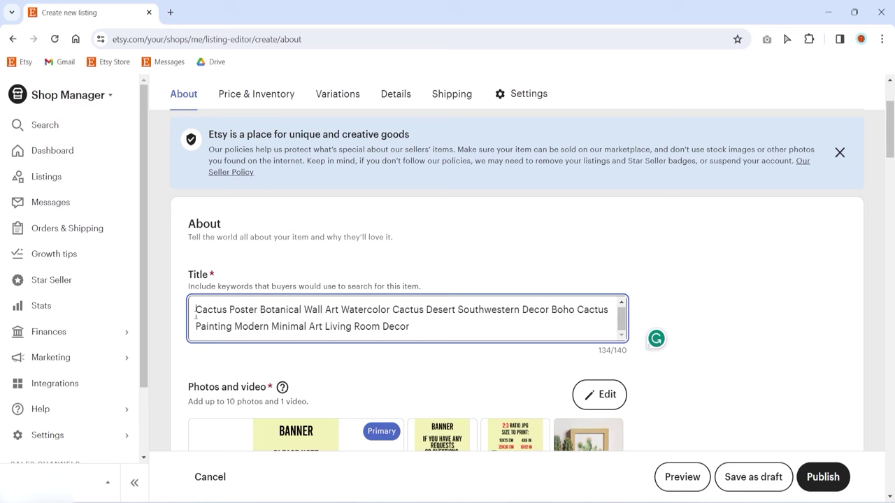
pyautogui.moveTo(197, 314); pyautogui.dragTo(466, 327)
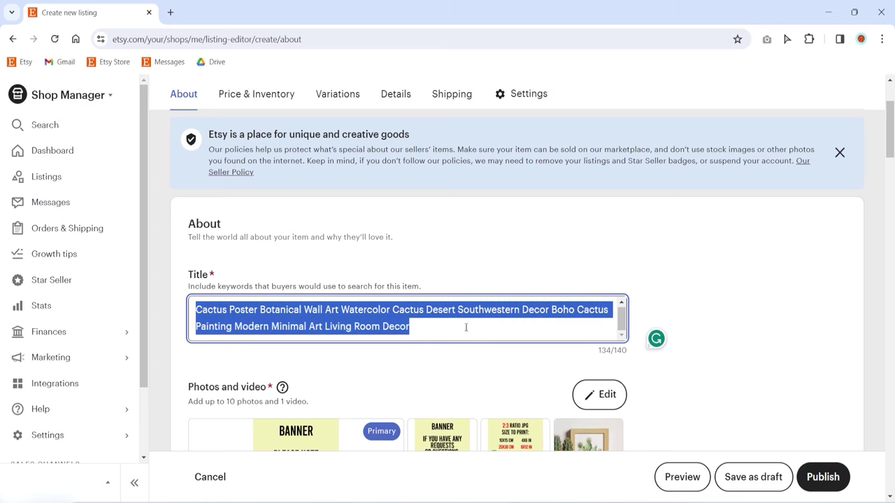
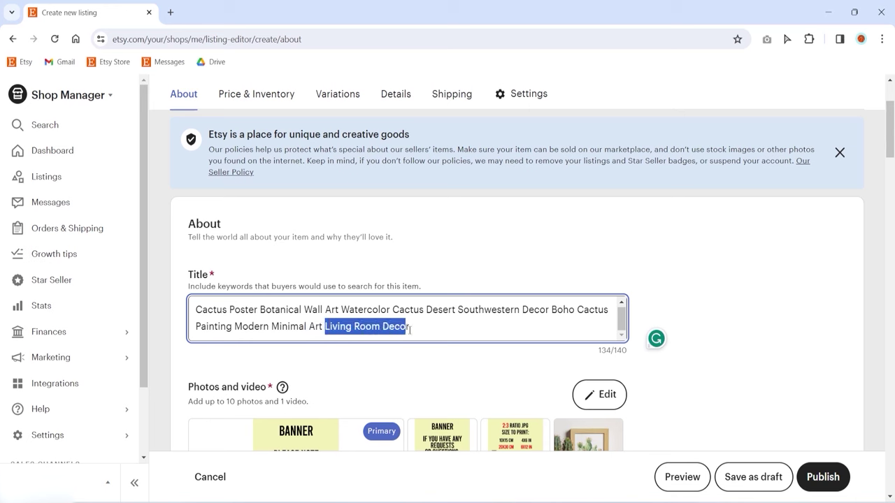
# - Select the words Poster and Botanical, then the whole listing title
pyautogui.moveTo(229, 311); pyautogui.dragTo(255, 313)
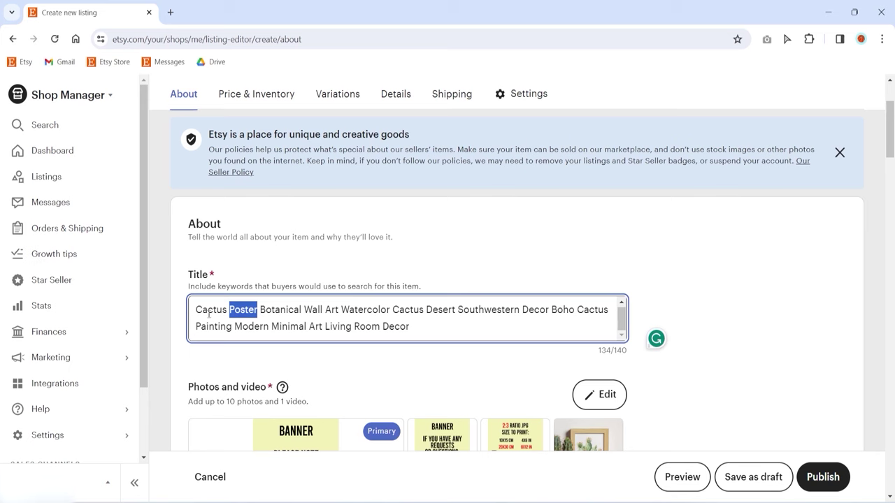
pyautogui.moveTo(261, 312); pyautogui.dragTo(300, 311)
pyautogui.moveTo(413, 326); pyautogui.dragTo(197, 315)
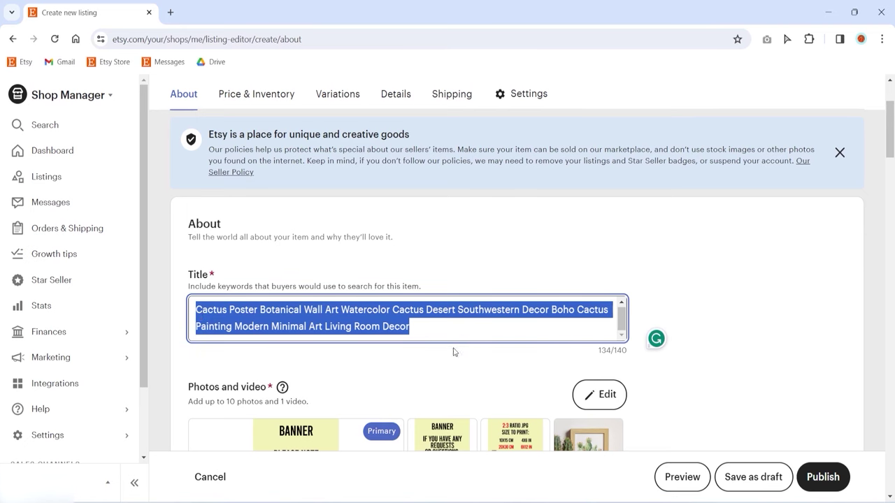
pyautogui.moveTo(411, 327); pyautogui.dragTo(161, 313)
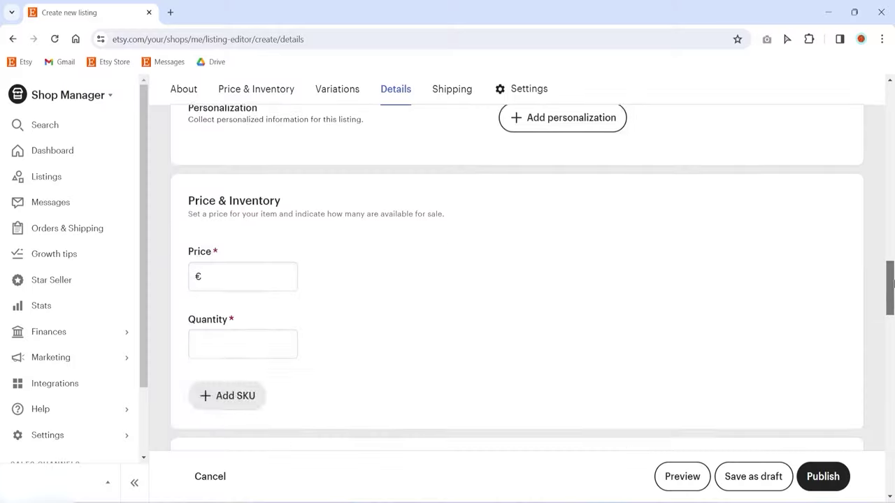
pyautogui.scroll(6, 889, 268)
pyautogui.scroll(-2, 890, 267)
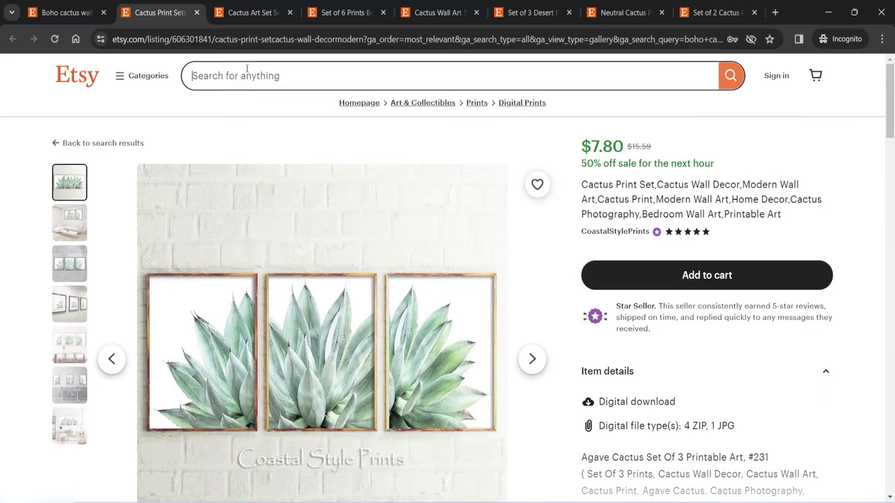
# - Search 'printable wall art' filtered to Digital downloads and Star Seller shops
pyautogui.click(244, 74)
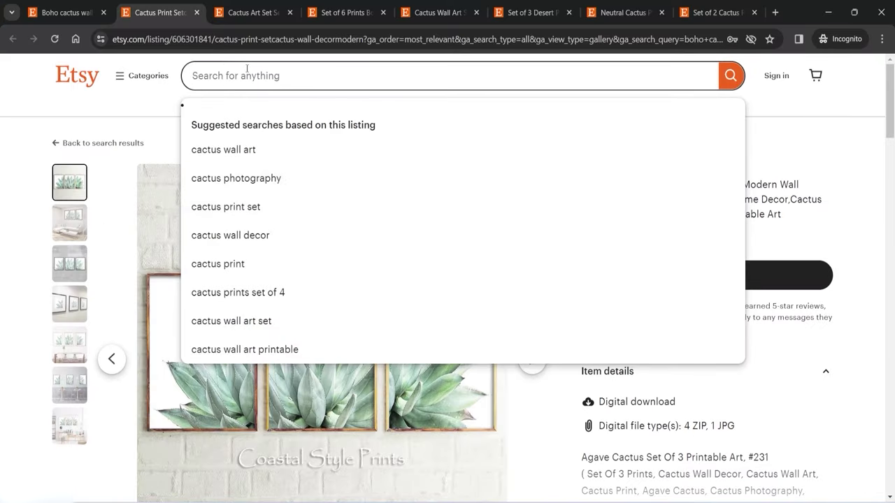
pyautogui.write('printabl')
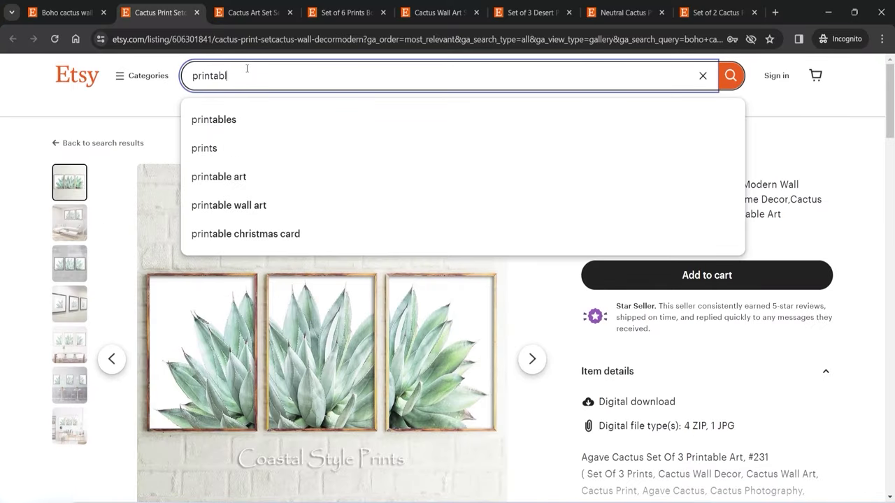
pyautogui.write('e wall a')
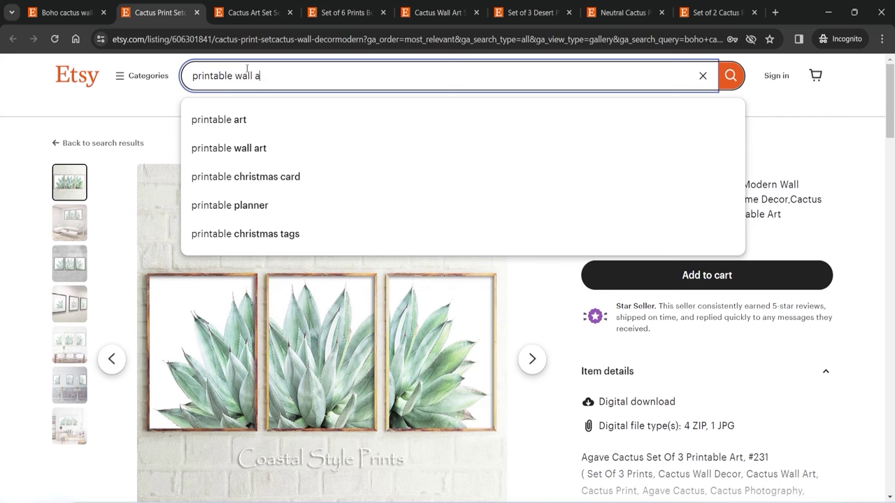
pyautogui.write('rt')
pyautogui.press('Return')
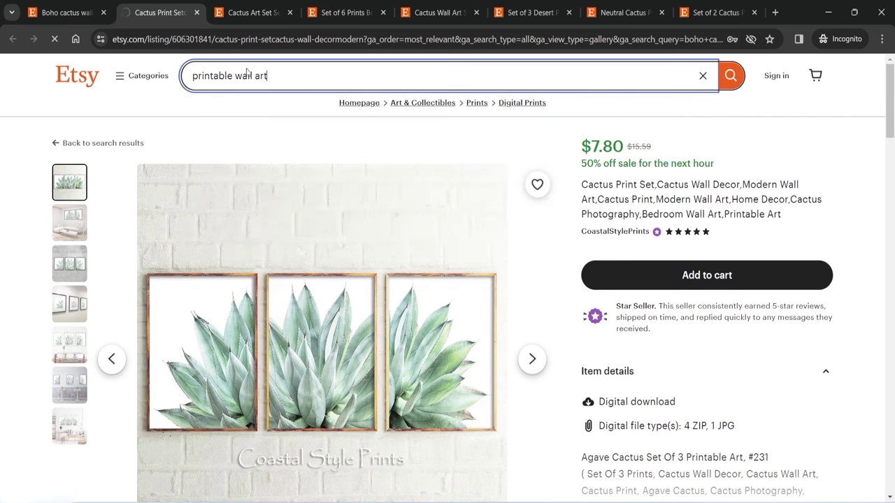
pyautogui.scroll(-2, 193, 376)
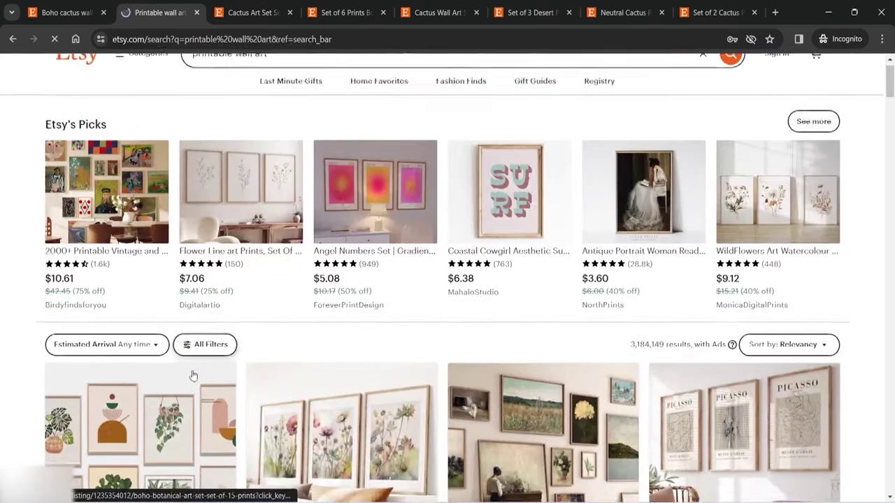
pyautogui.click(205, 306)
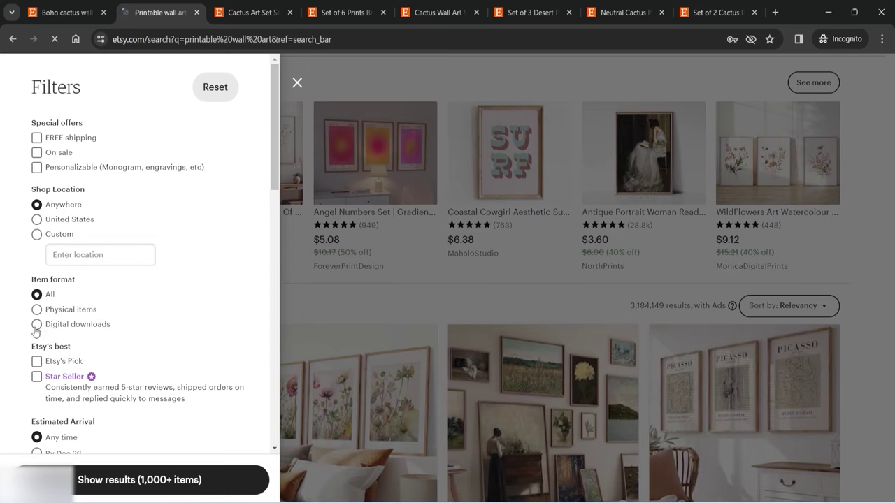
pyautogui.click(36, 325)
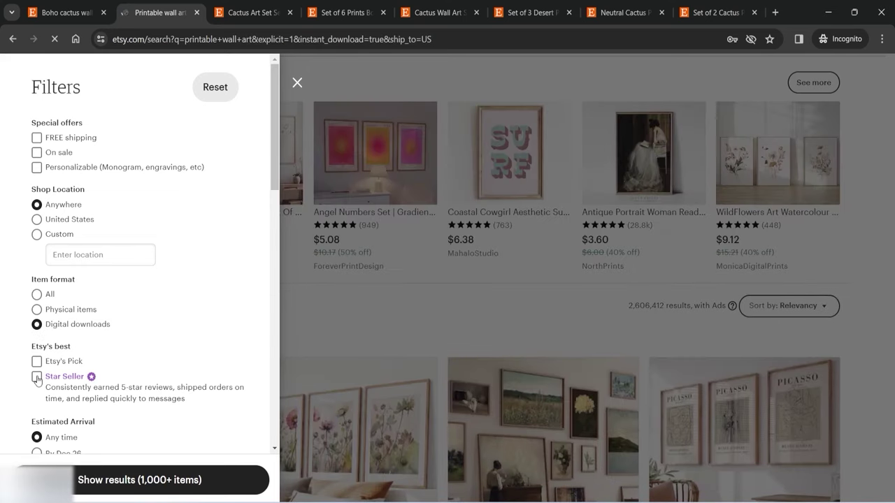
pyautogui.click(37, 378)
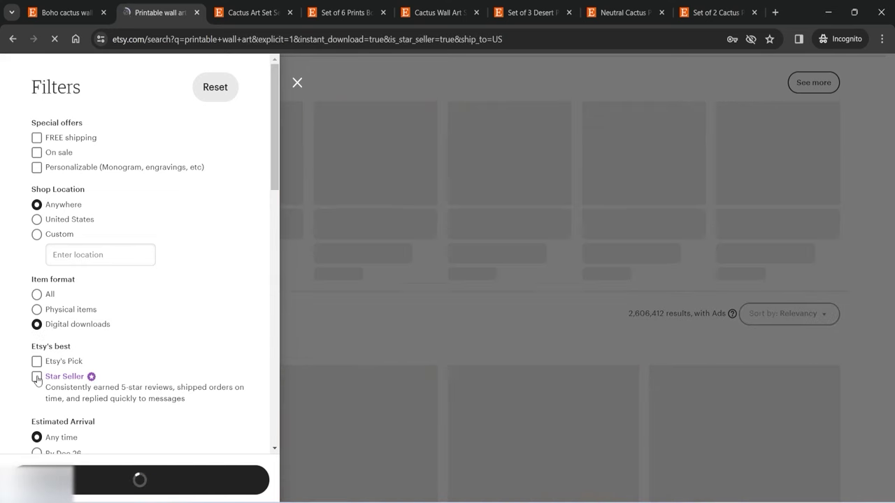
pyautogui.click(154, 487)
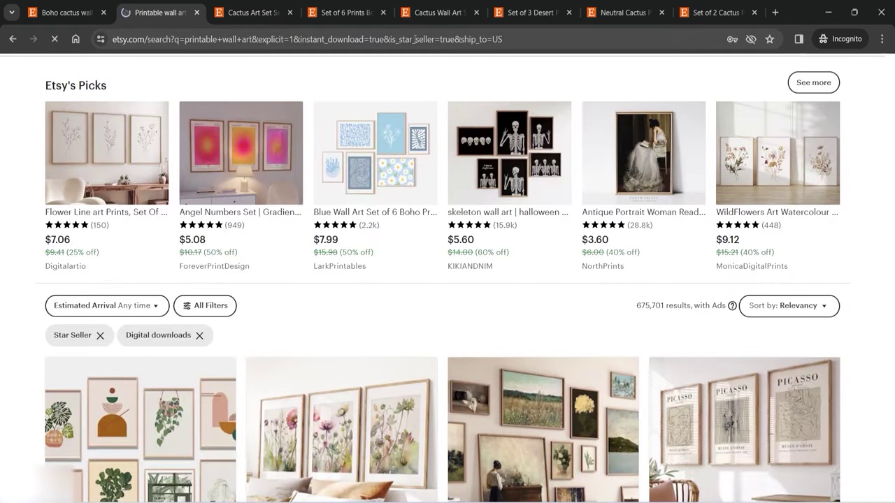
# - Edit the search URL from is_star_seller to is_best_seller, giving 3,190 Bestseller results
pyautogui.click(411, 39)
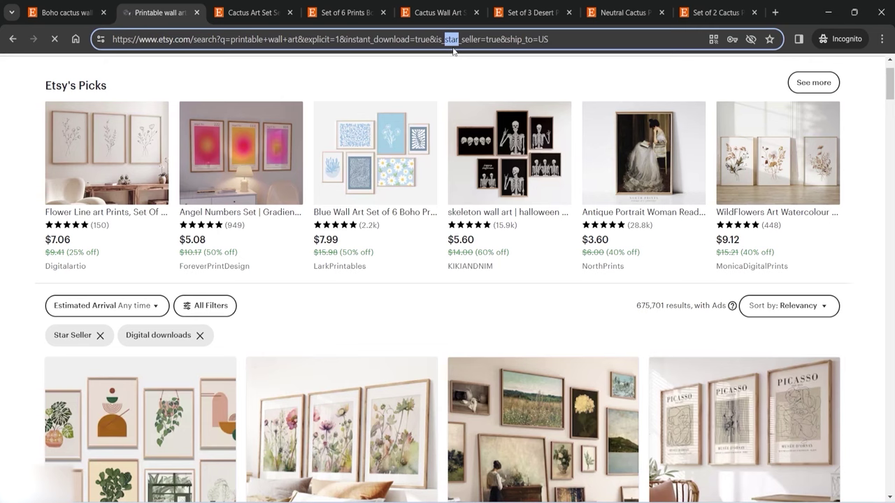
pyautogui.write('best')
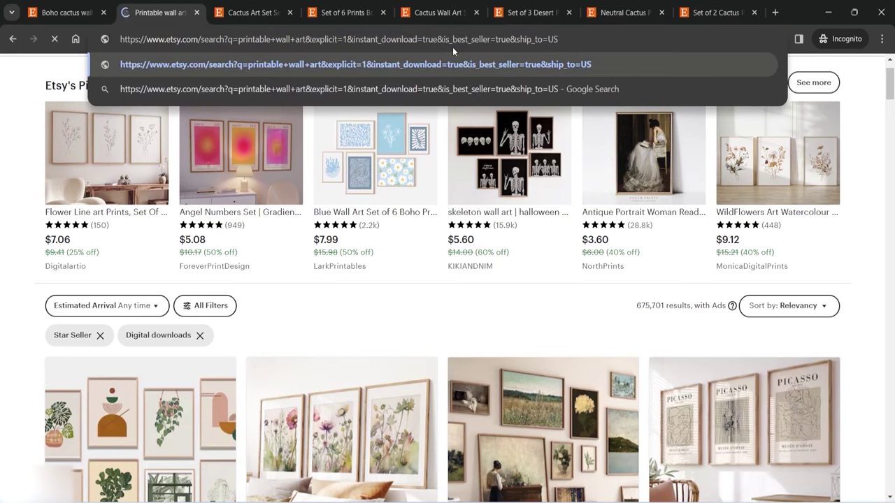
pyautogui.press('Return')
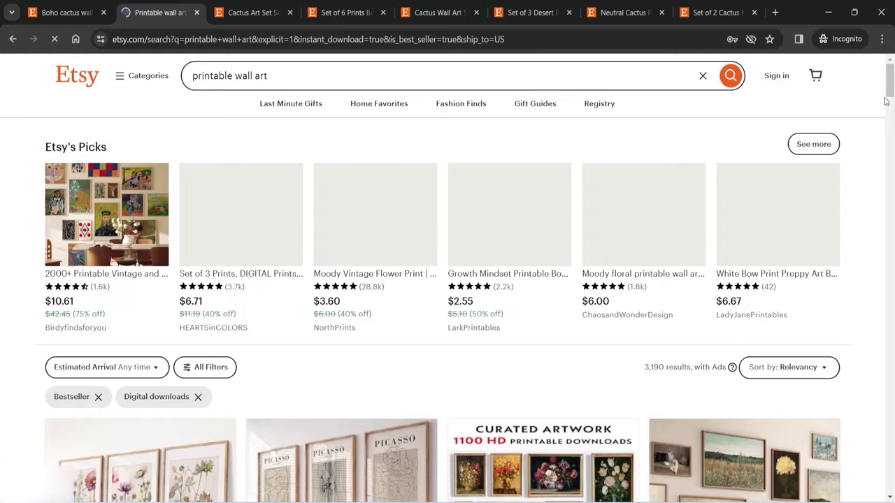
pyautogui.moveTo(886, 101); pyautogui.dragTo(891, 237)
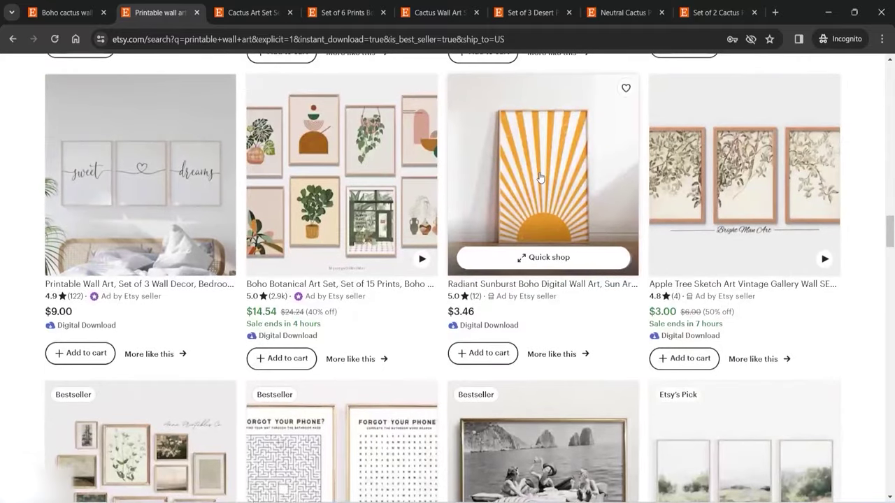
# - Open the Radiant Sunburst listing and expand its full item description
pyautogui.click(539, 177)
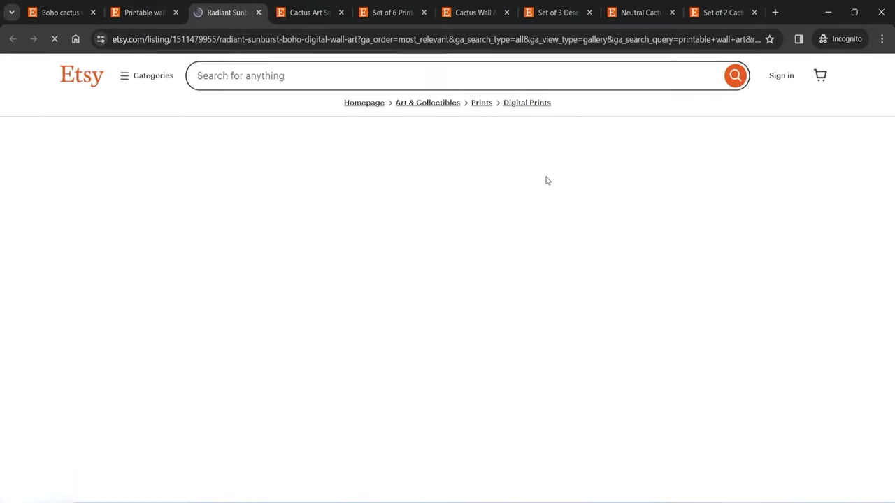
pyautogui.moveTo(891, 126); pyautogui.dragTo(891, 160)
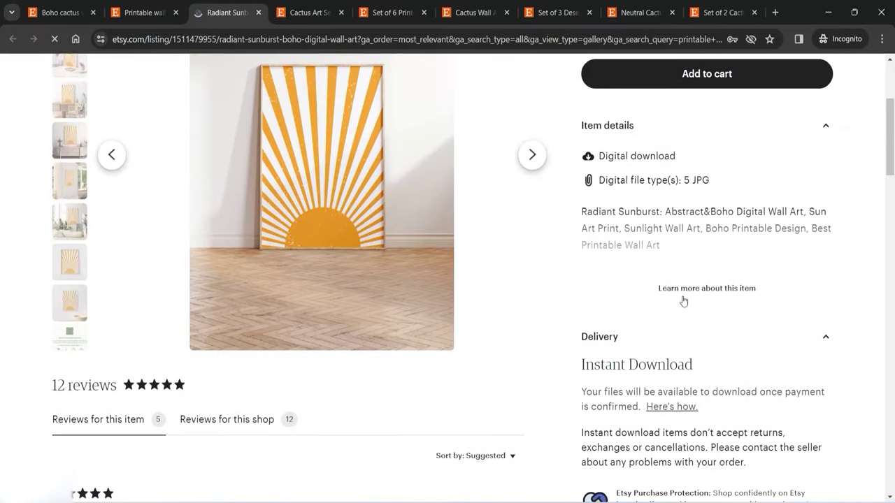
pyautogui.click(679, 293)
pyautogui.scroll(-8, 812, 177)
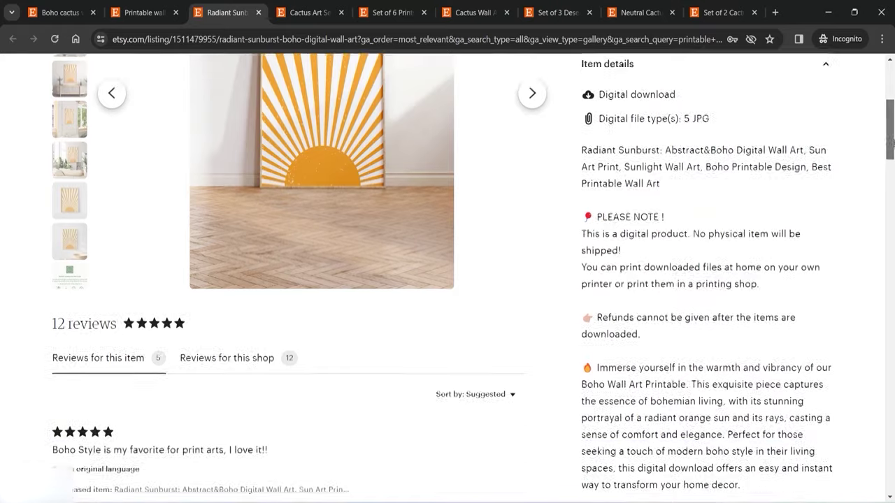
pyautogui.scroll(-6, 878, 209)
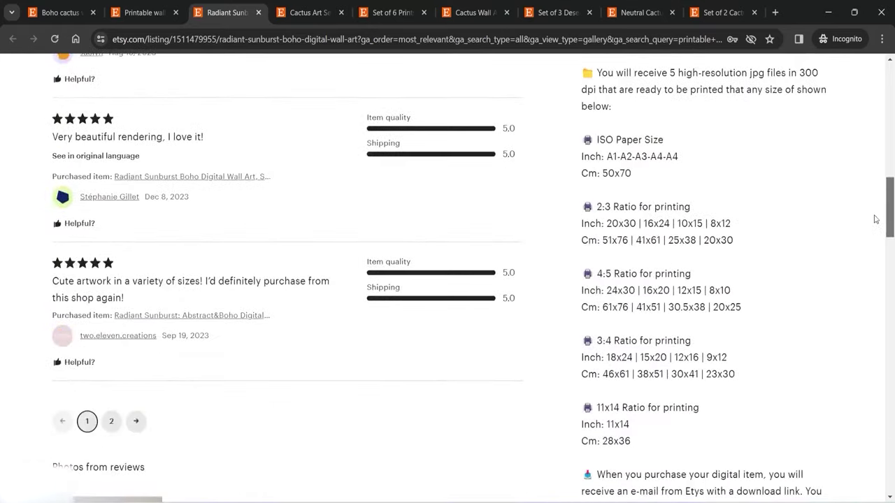
pyautogui.scroll(-3, 870, 280)
pyautogui.moveTo(889, 291); pyautogui.dragTo(892, 144)
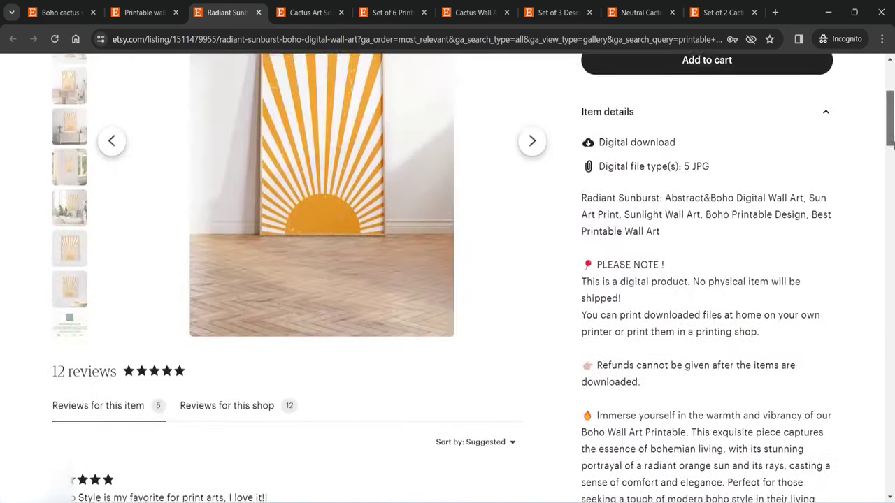
# - Close the leftover cactus listing tabs and the Radiant Sunburst tab
pyautogui.click(69, 10)
pyautogui.click(137, 11)
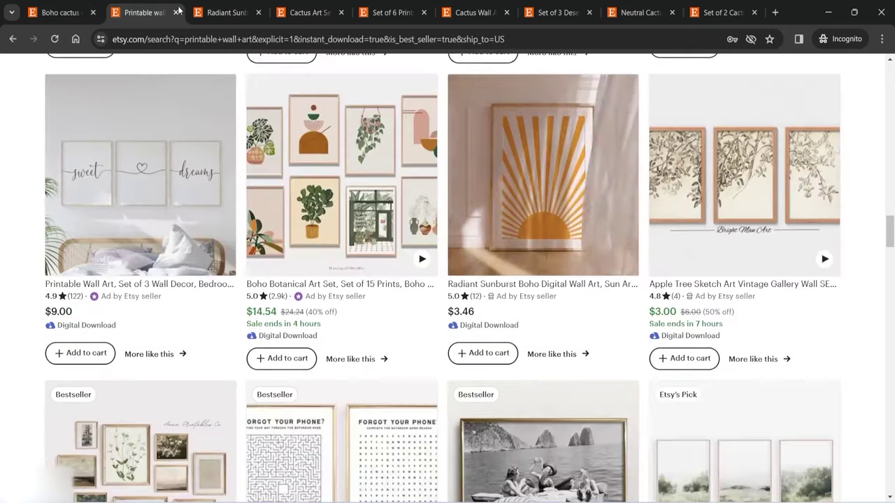
pyautogui.click(327, 12)
pyautogui.click(341, 13)
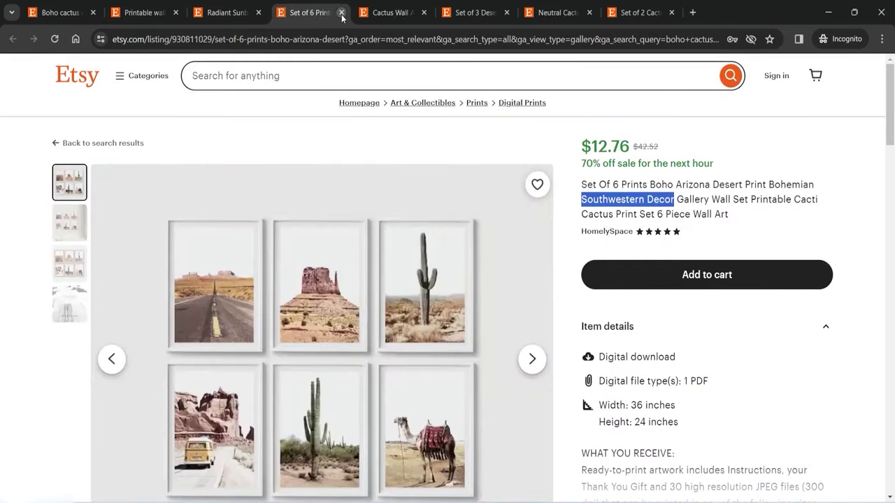
pyautogui.click(341, 13)
pyautogui.click(342, 12)
pyautogui.click(341, 12)
pyautogui.click(341, 13)
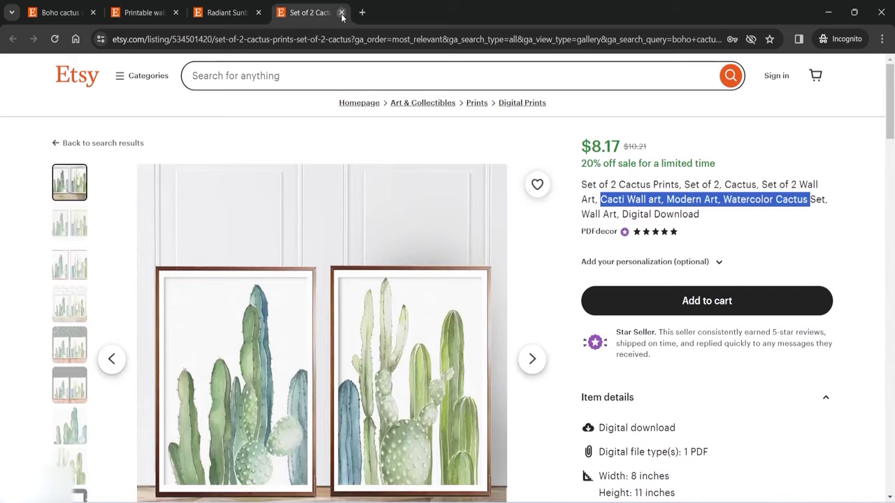
pyautogui.click(342, 13)
pyautogui.click(341, 13)
pyautogui.click(260, 12)
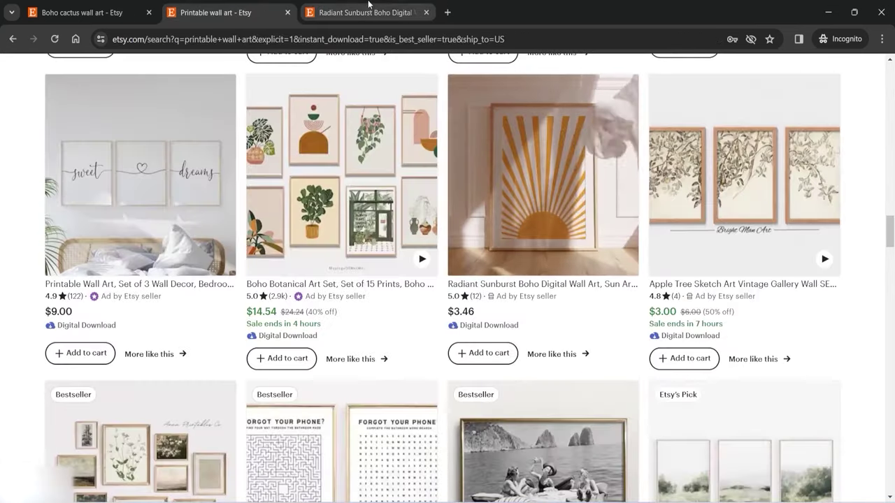
pyautogui.click(392, 13)
pyautogui.click(260, 11)
pyautogui.click(392, 13)
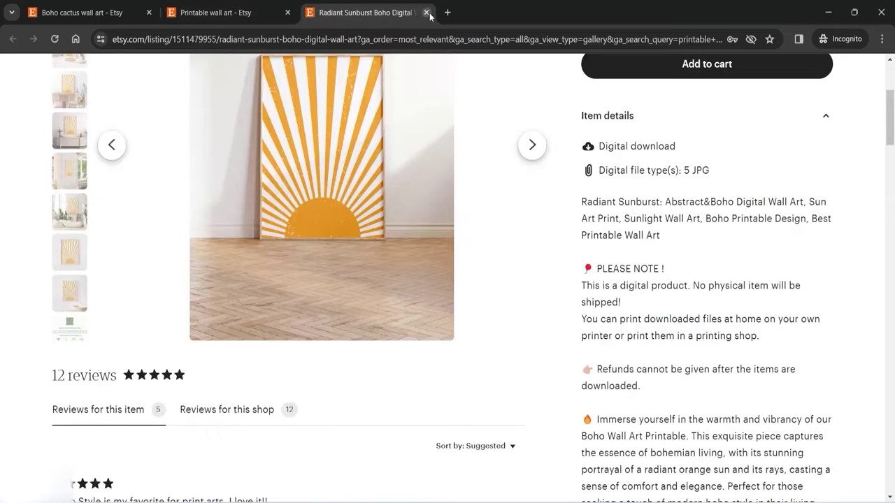
pyautogui.click(426, 13)
# - Go to page 2 of the printable wall art results
pyautogui.moveTo(890, 240); pyautogui.dragTo(890, 430)
pyautogui.scroll(-2, 395, 327)
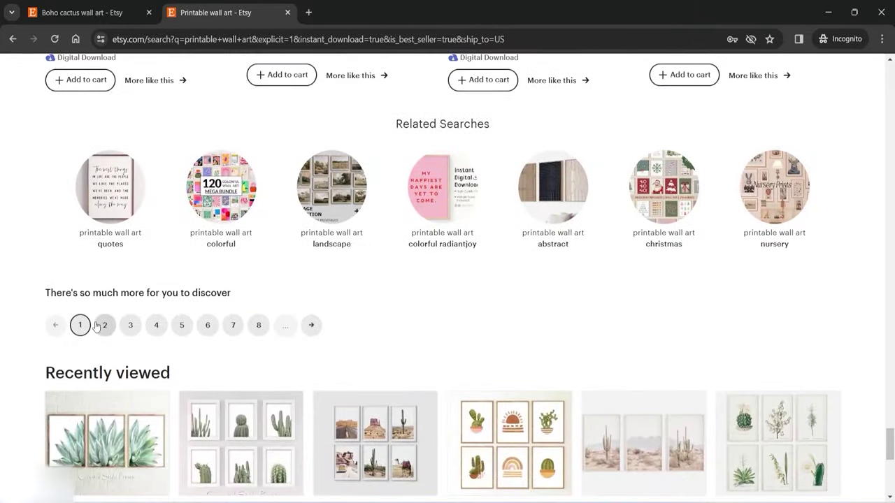
pyautogui.click(98, 326)
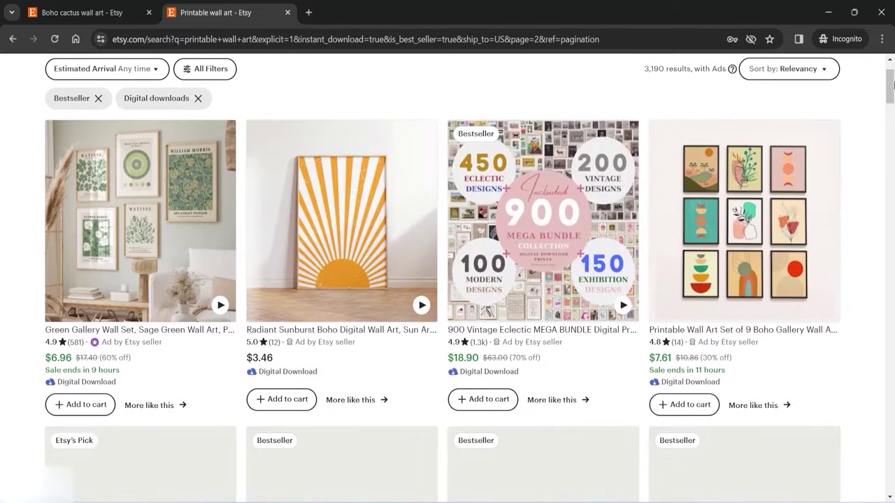
# - Copy the PRINTING and COPYRIGHT NOTICE sections from the Japanese bird print listing
pyautogui.moveTo(889, 101); pyautogui.dragTo(890, 424)
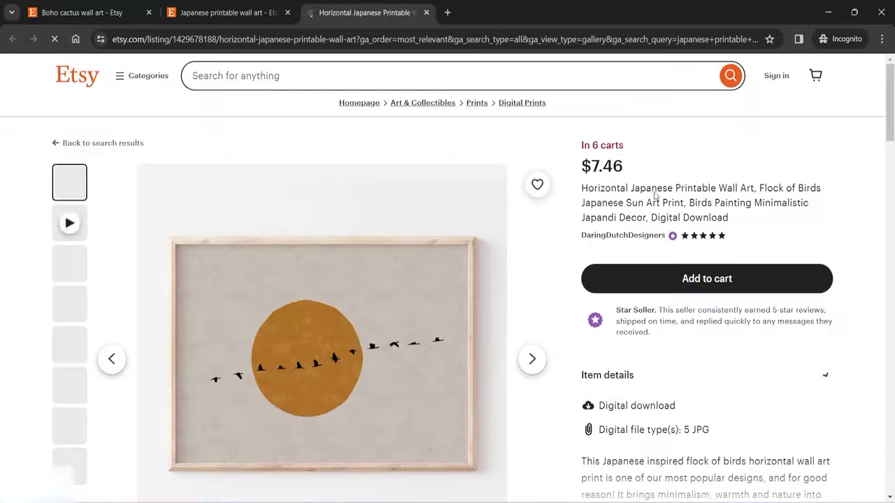
pyautogui.scroll(-3, 624, 216)
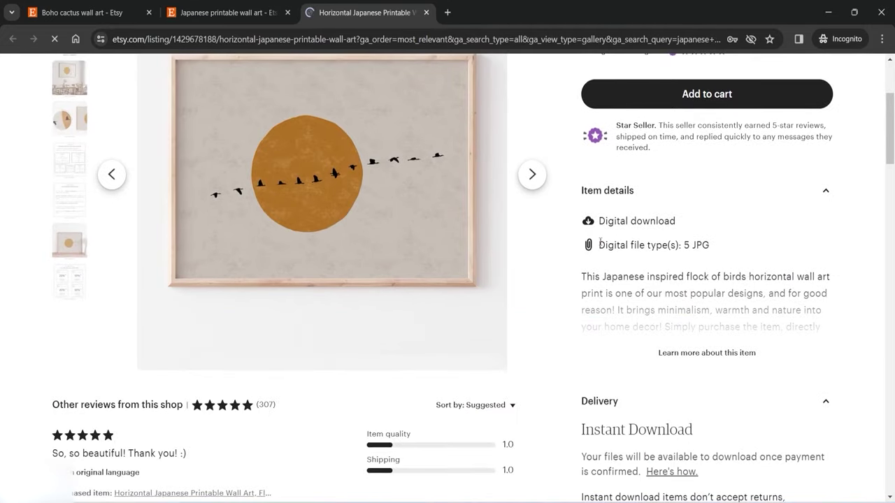
pyautogui.scroll(1, 600, 241)
pyautogui.scroll(-2, 609, 246)
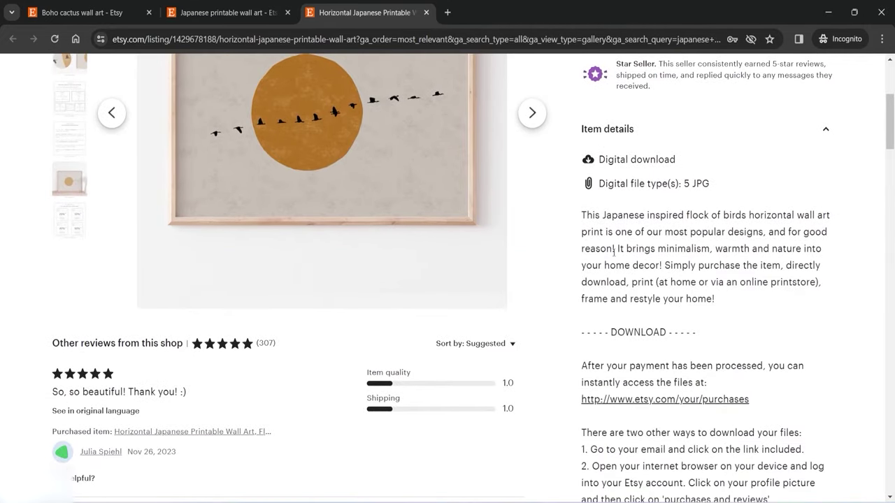
pyautogui.scroll(-19, 615, 253)
pyautogui.scroll(-3, 619, 260)
pyautogui.scroll(20, 621, 258)
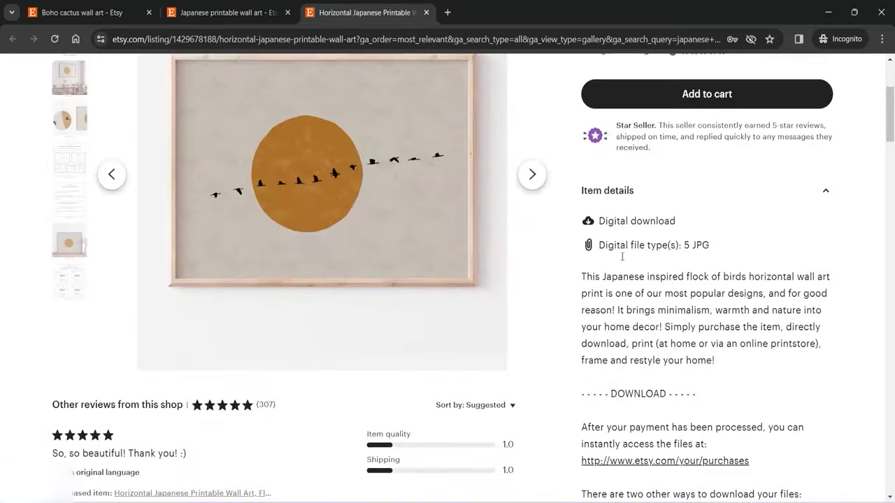
pyautogui.scroll(-10, 623, 256)
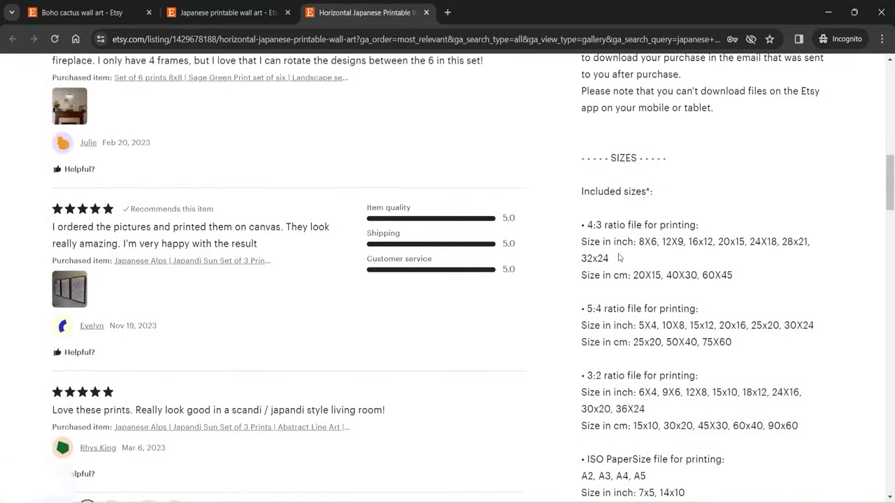
pyautogui.scroll(-7, 587, 167)
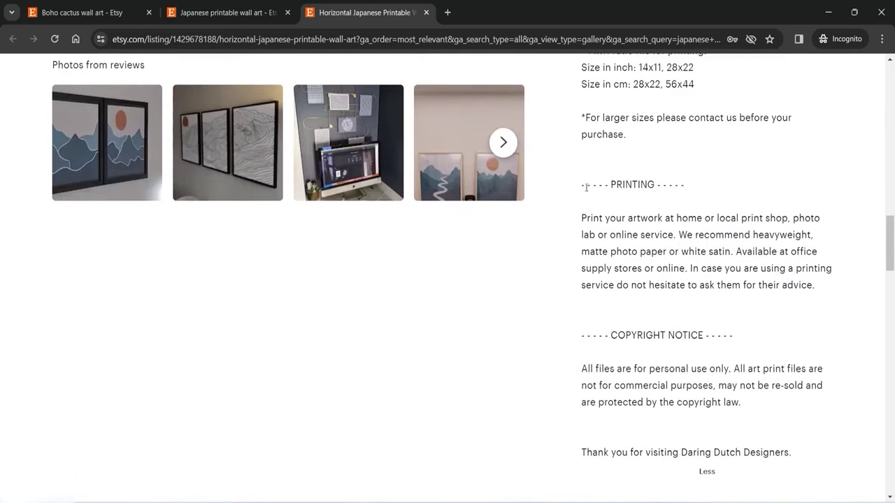
pyautogui.moveTo(586, 188); pyautogui.dragTo(752, 405)
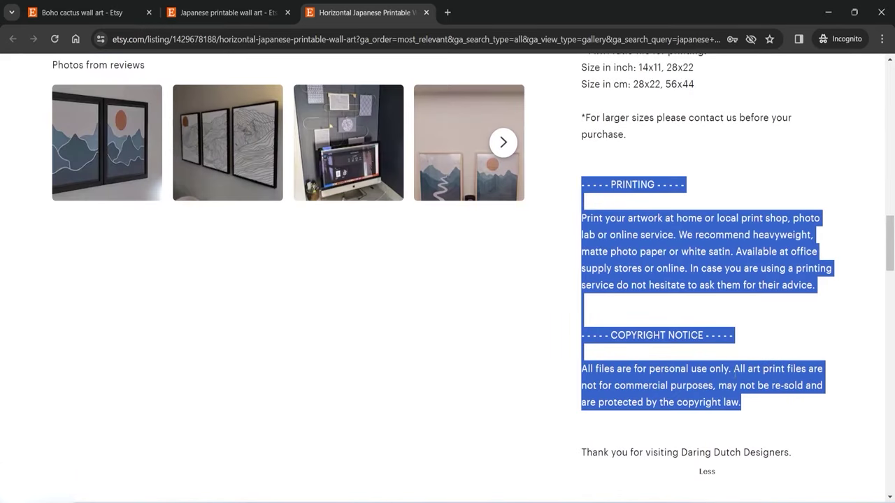
pyautogui.rightClick(634, 180)
pyautogui.click(449, 190)
# - Return to the Create new listing editor's empty Description field
pyautogui.click(81, 12)
pyautogui.click(364, 12)
pyautogui.hotkey('alt', 'Tab')
pyautogui.click(212, 240)
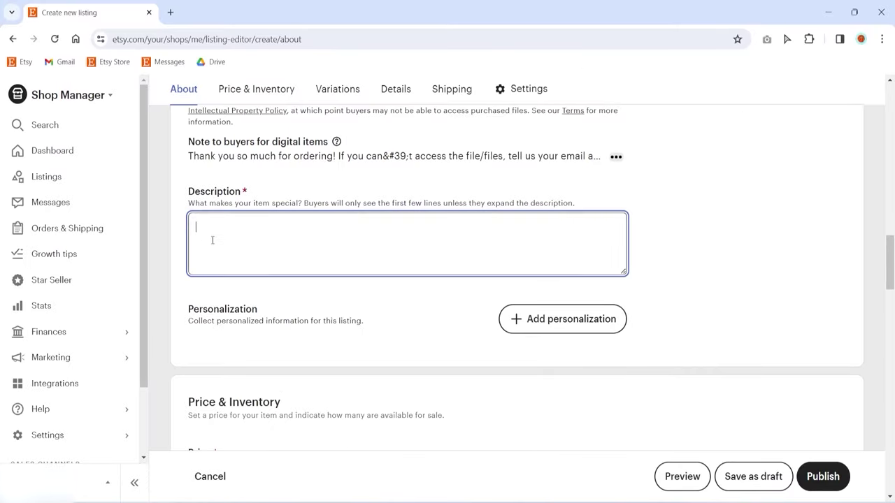
# - Paste the printing and copyright text and trim the dashes around PRINTING
pyautogui.hotkey('ctrl', 'v')
pyautogui.moveTo(225, 227); pyautogui.dragTo(199, 228)
pyautogui.press('BackSpace')
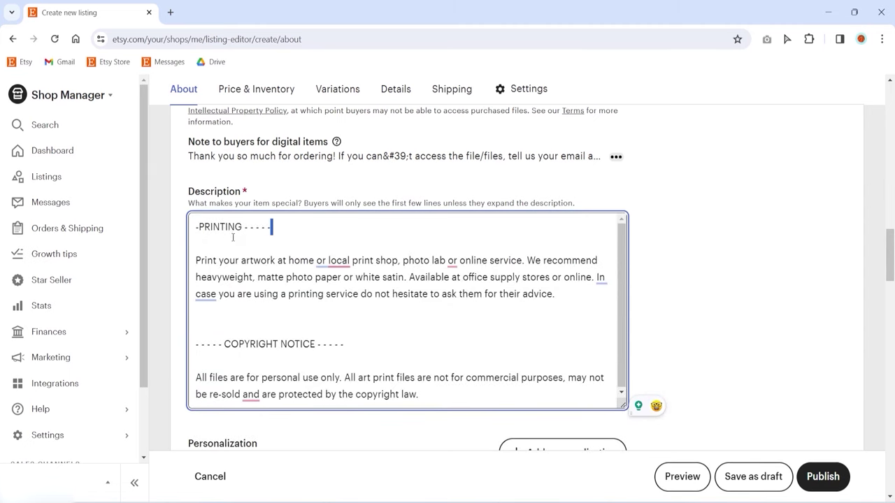
pyautogui.moveTo(273, 227); pyautogui.dragTo(242, 227)
pyautogui.press('BackSpace')
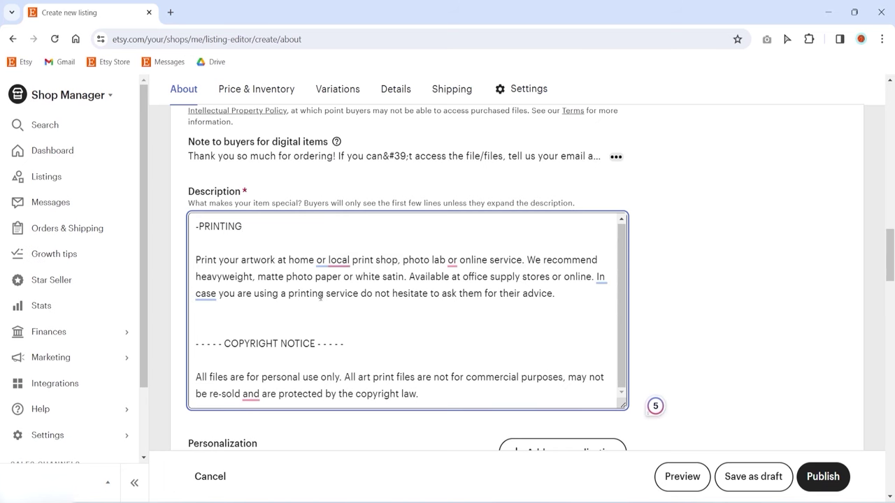
# - Trim the dashes around the heading to leave '-COPYRIGHT NOTICE'
pyautogui.scroll(-1, 382, 338)
pyautogui.moveTo(344, 281); pyautogui.dragTo(315, 282)
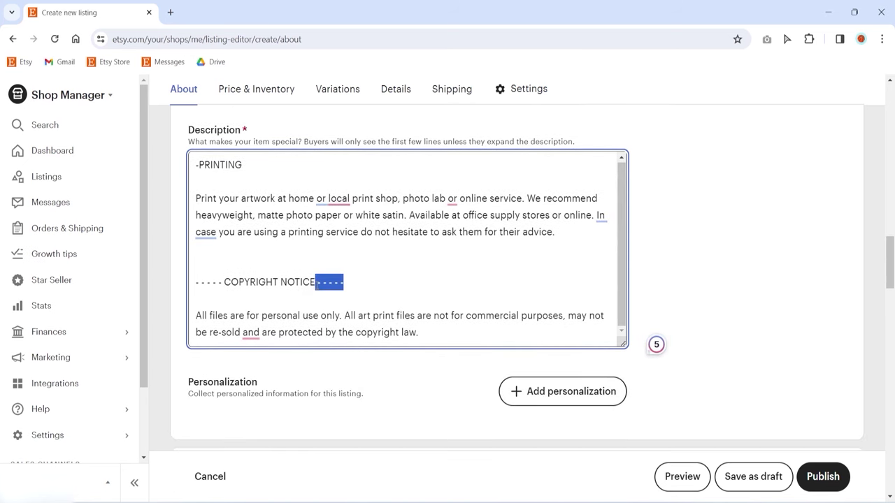
pyautogui.press('BackSpace')
pyautogui.moveTo(224, 283); pyautogui.dragTo(202, 283)
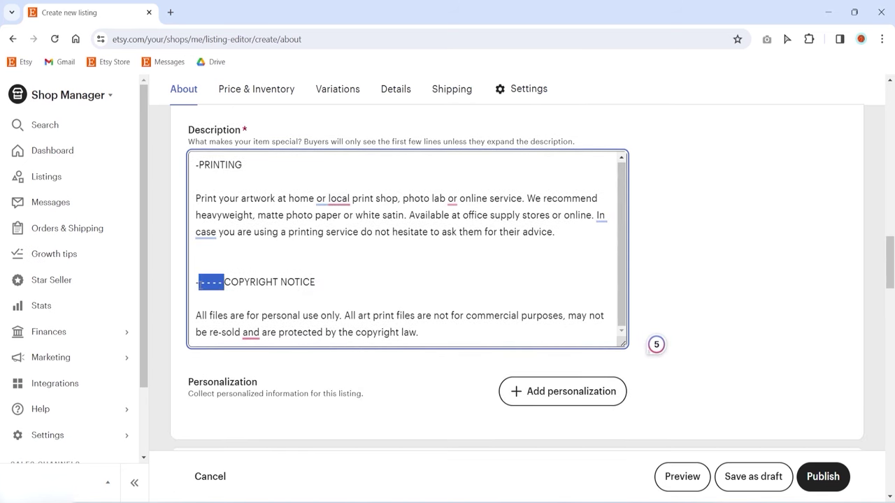
pyautogui.press('BackSpace')
pyautogui.press('BackSpace')
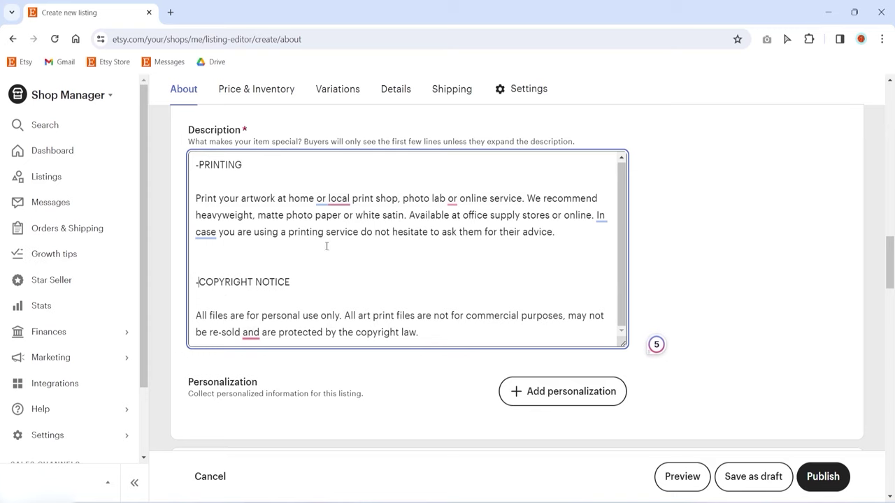
# - Select the DOWNLOAD instructions in the Japanese listing's description
pyautogui.moveTo(331, 495)
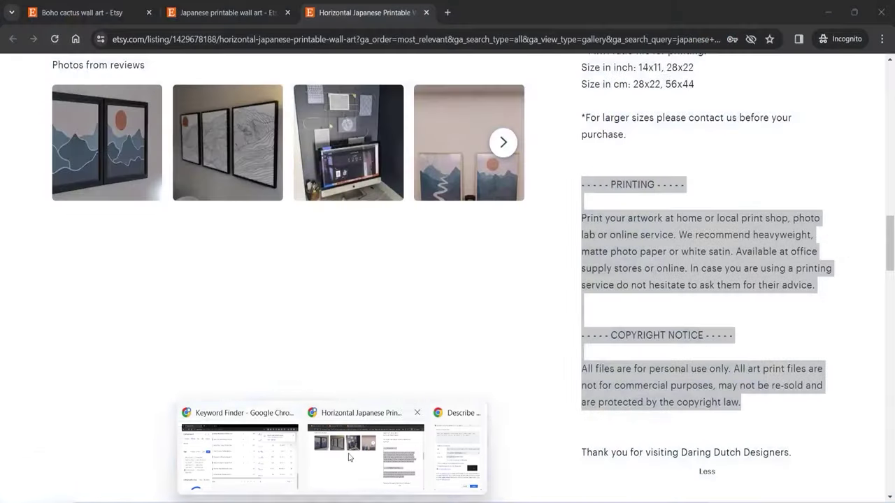
pyautogui.click(349, 457)
pyautogui.scroll(6, 744, 303)
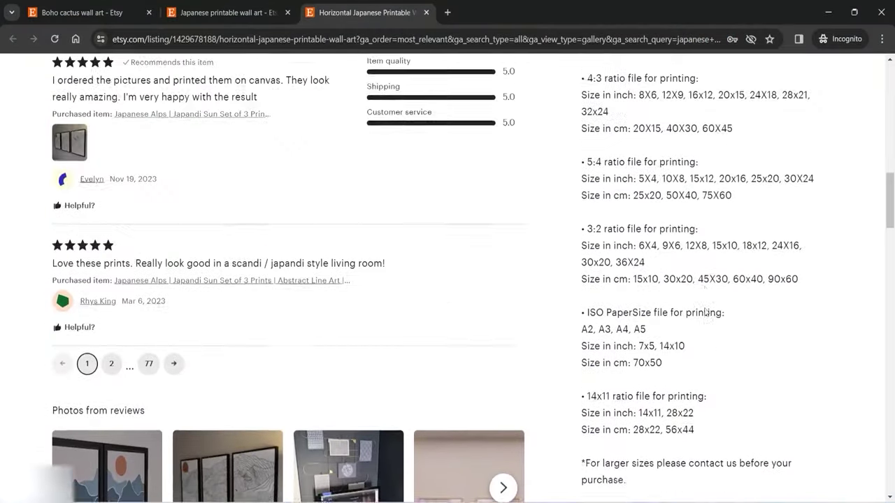
pyautogui.scroll(4, 706, 312)
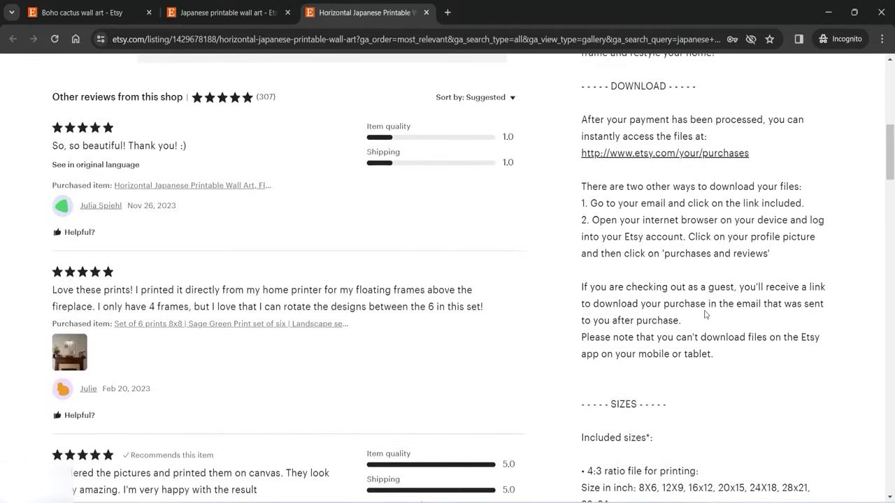
pyautogui.scroll(1, 706, 315)
pyautogui.moveTo(586, 148); pyautogui.dragTo(732, 418)
pyautogui.click(581, 151)
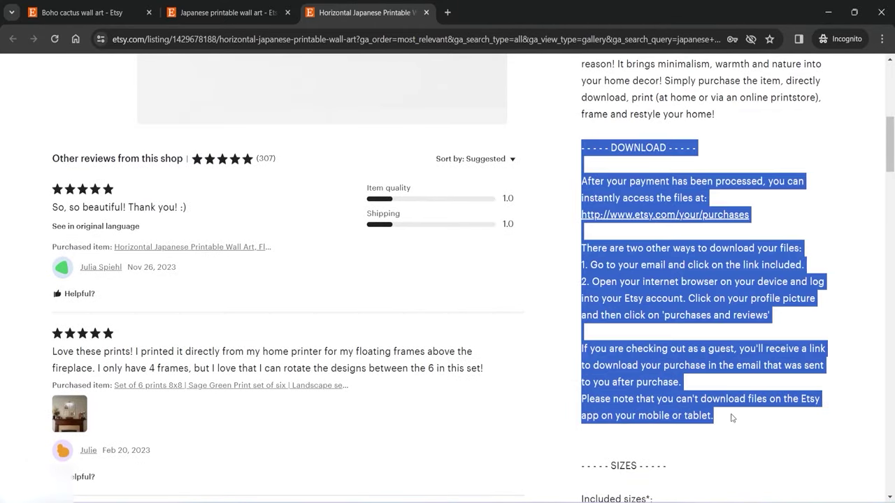
# - Paste the DOWNLOAD instructions above -PRINTING and remove the dashes around its heading
pyautogui.hotkey('alt', 'Tab')
pyautogui.click(199, 283)
pyautogui.scroll(3, 239, 198)
pyautogui.scroll(1, 240, 198)
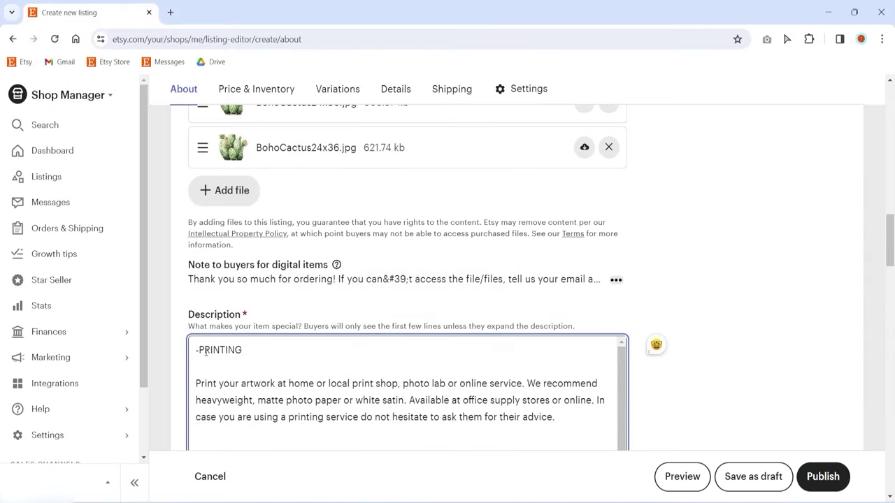
pyautogui.press('Return')
pyautogui.press('Return')
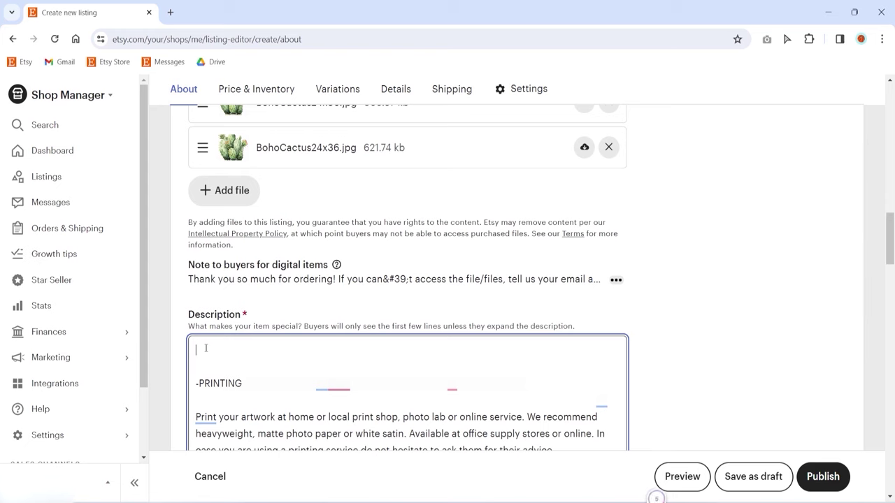
pyautogui.hotkey('ctrl', 'v')
pyautogui.moveTo(225, 295); pyautogui.dragTo(287, 295)
pyautogui.press('BackSpace')
pyautogui.press('BackSpace')
pyautogui.scroll(-3, 475, 360)
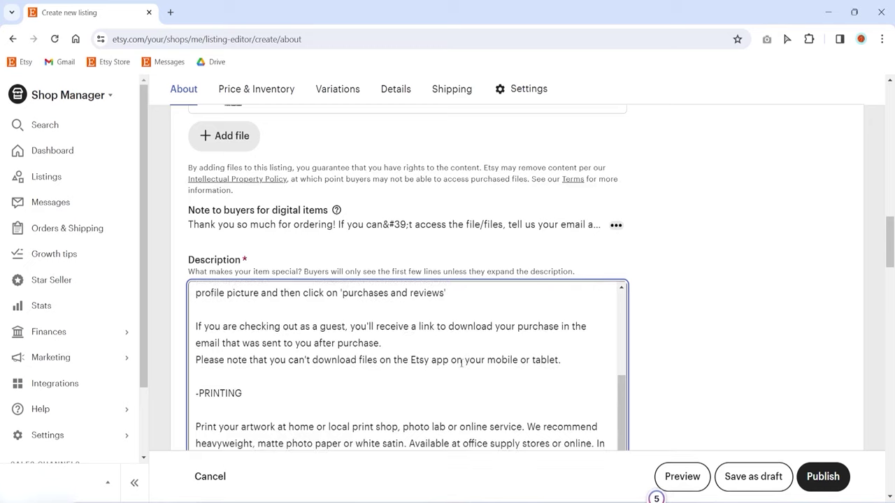
pyautogui.scroll(6, 457, 362)
pyautogui.scroll(-2, 893, 149)
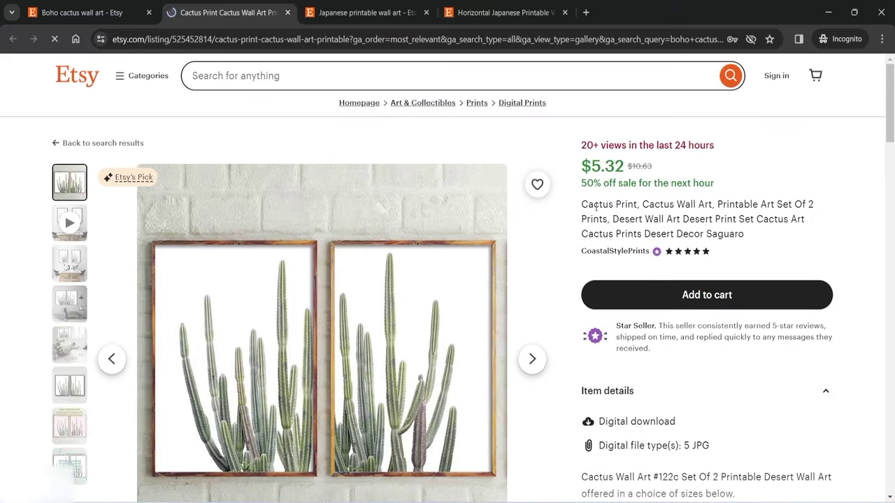
# - Copy printable JPG file items 2–5 from the cactus listing's full description
pyautogui.scroll(-5, 692, 242)
pyautogui.click(693, 233)
pyautogui.scroll(-8, 669, 270)
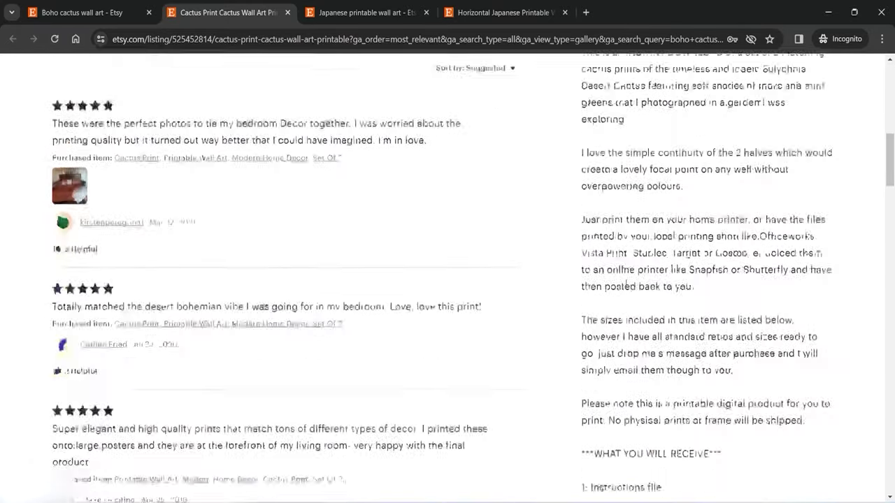
pyautogui.scroll(-3, 625, 286)
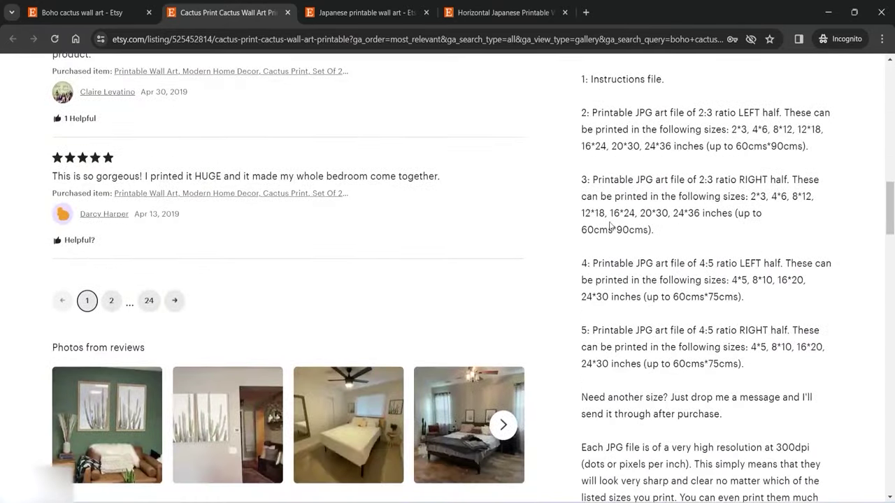
pyautogui.moveTo(582, 112); pyautogui.dragTo(750, 368)
pyautogui.rightClick(387, 127)
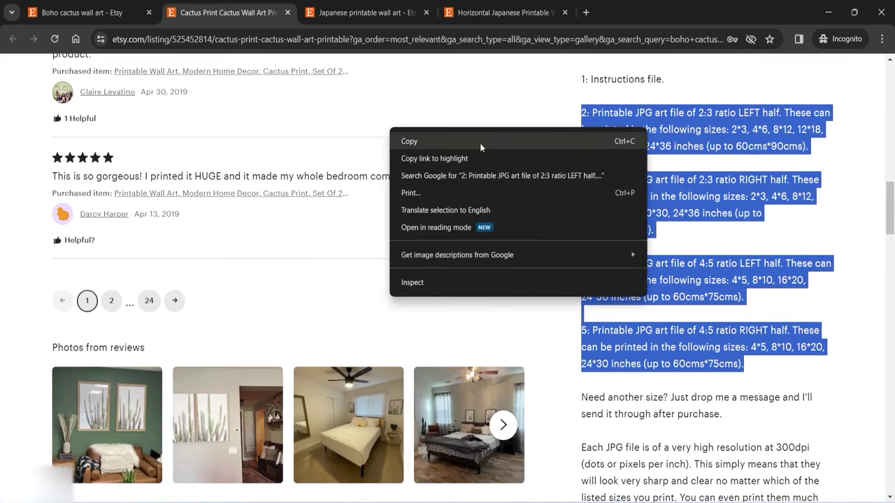
pyautogui.click(481, 145)
# - Paste the JPG size list at the top of the description, above DOWNLOAD
pyautogui.hotkey('alt', 'Tab')
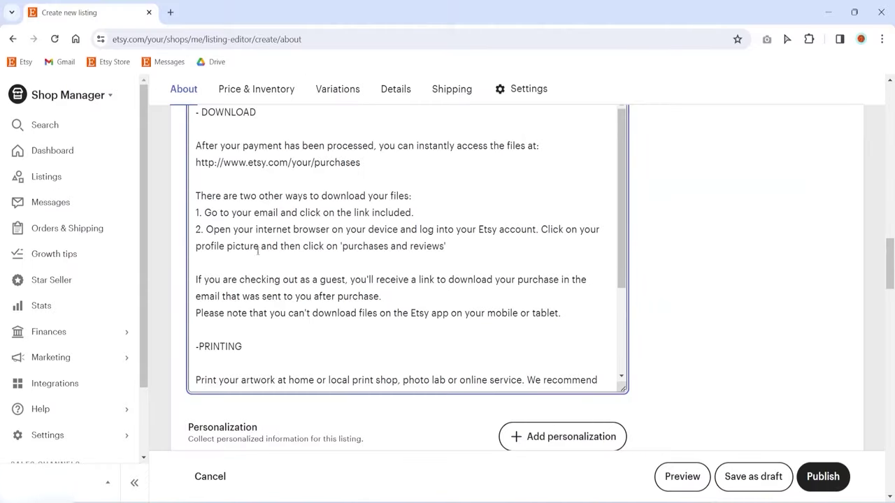
pyautogui.scroll(1, 181, 194)
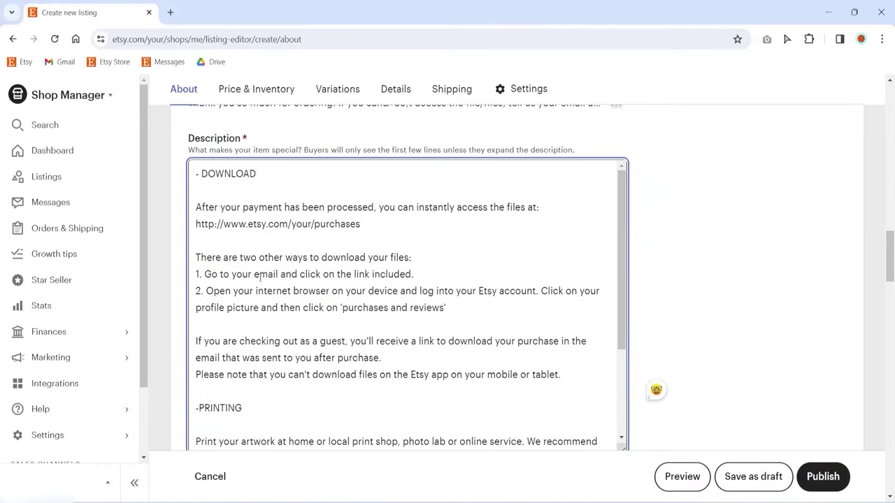
pyautogui.press('Return')
pyautogui.press('Return')
pyautogui.press('Return')
pyautogui.click(199, 176)
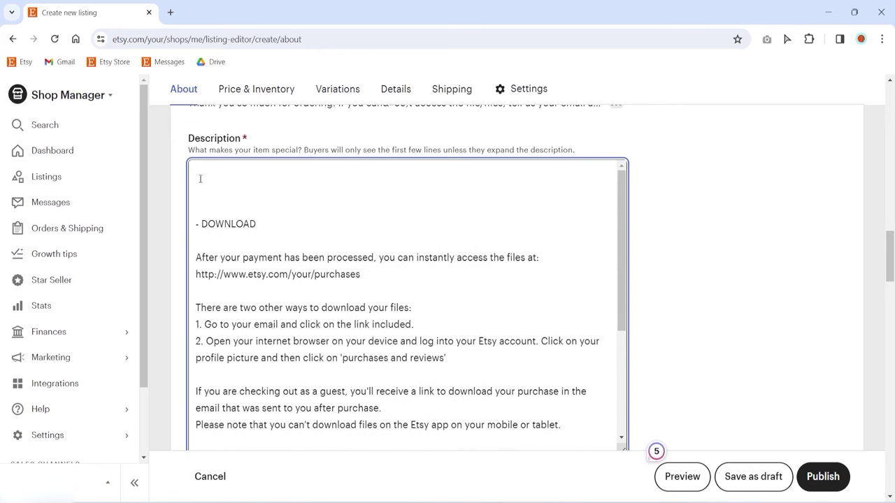
pyautogui.hotkey('ctrl', 'v')
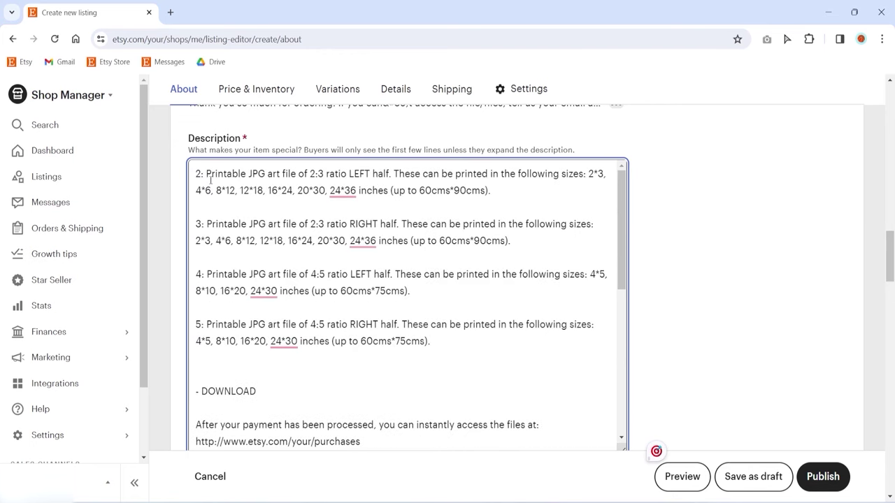
pyautogui.press('Return')
# - Add a '2 JPG files' line and strip the number prefix and LEFT half wording from the 2:3 line
pyautogui.click(207, 172)
pyautogui.write('Your download inc')
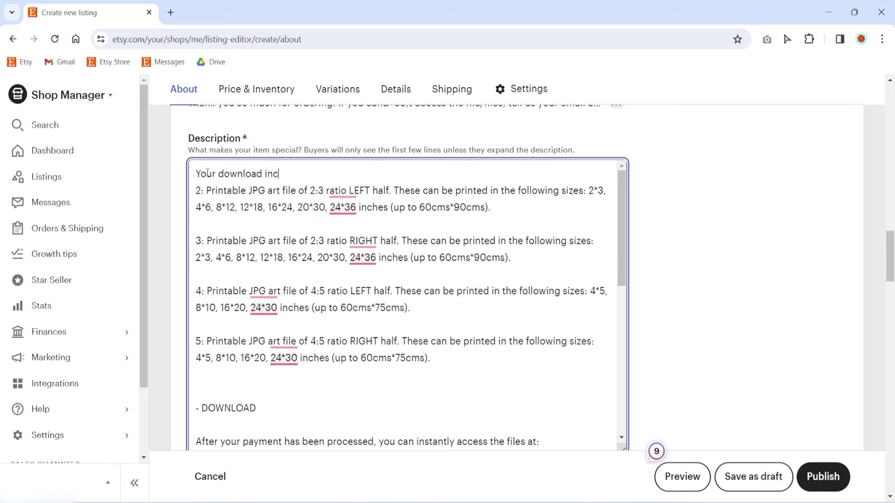
pyautogui.write('ludes 2 Jpg')
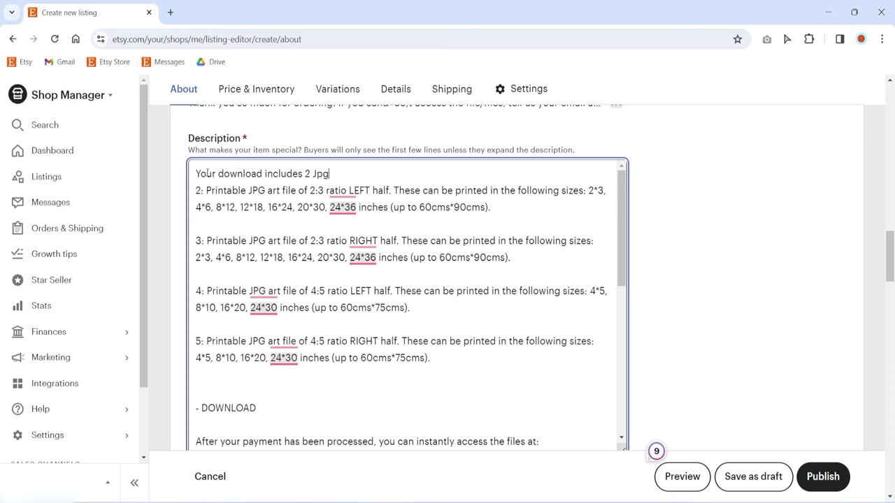
pyautogui.write('PG files:')
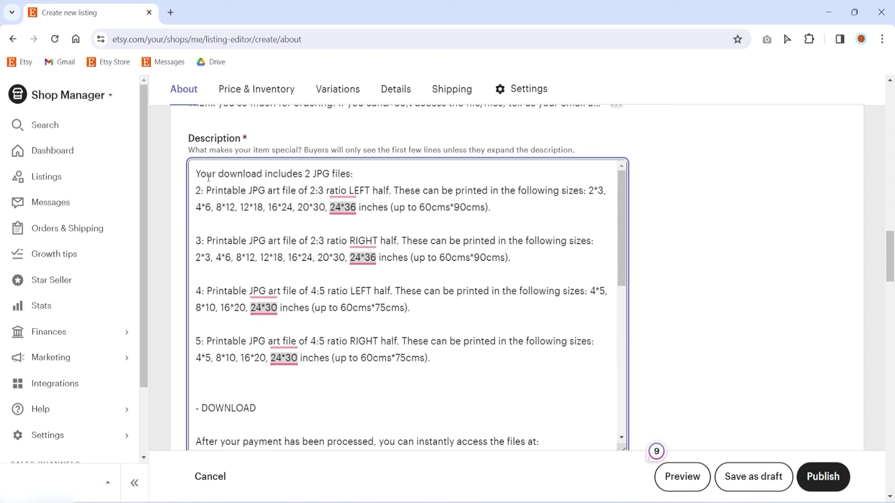
pyautogui.moveTo(196, 190); pyautogui.dragTo(310, 193)
pyautogui.press('BackSpace')
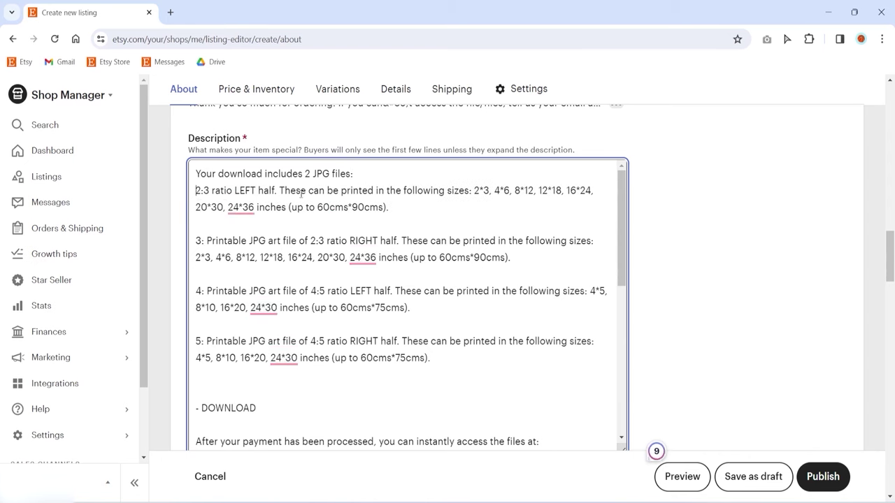
pyautogui.moveTo(235, 190); pyautogui.dragTo(278, 194)
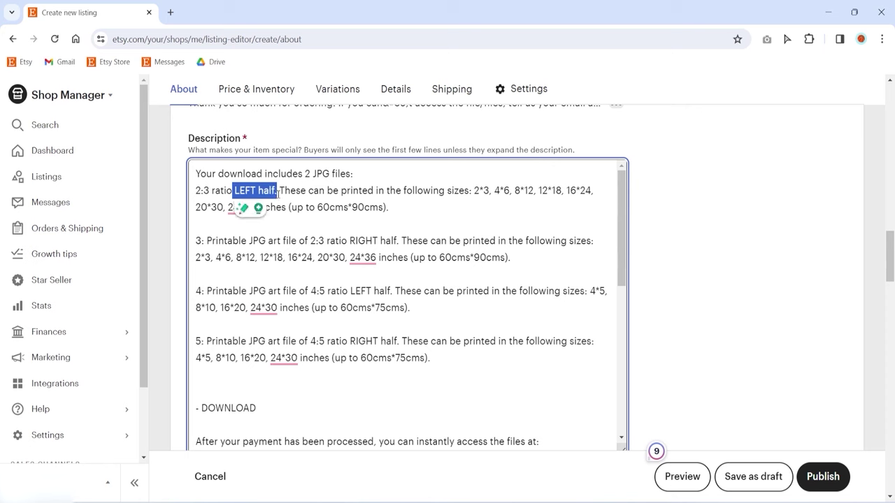
pyautogui.press('BackSpace')
pyautogui.write('.')
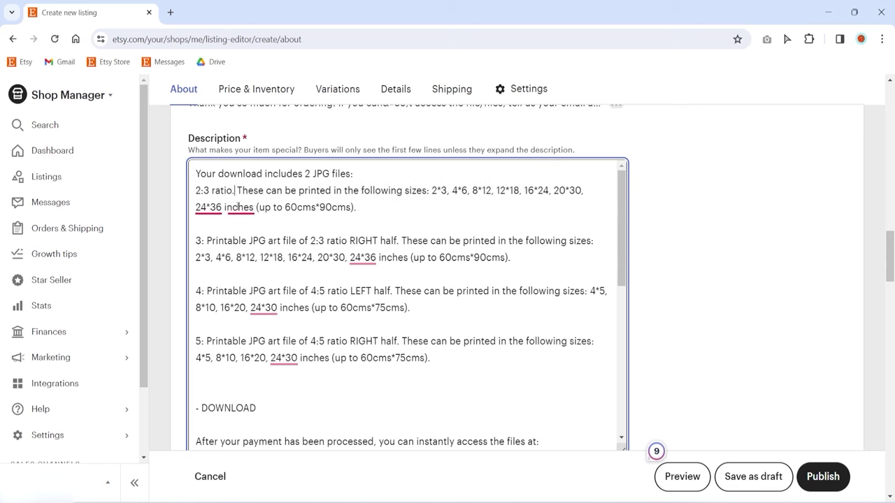
# - Remove the centimetre note from the 2:3 line and delete the third and fifth file paragraphs
pyautogui.moveTo(237, 190); pyautogui.dragTo(404, 192)
pyautogui.click(399, 216)
pyautogui.moveTo(356, 208); pyautogui.dragTo(255, 208)
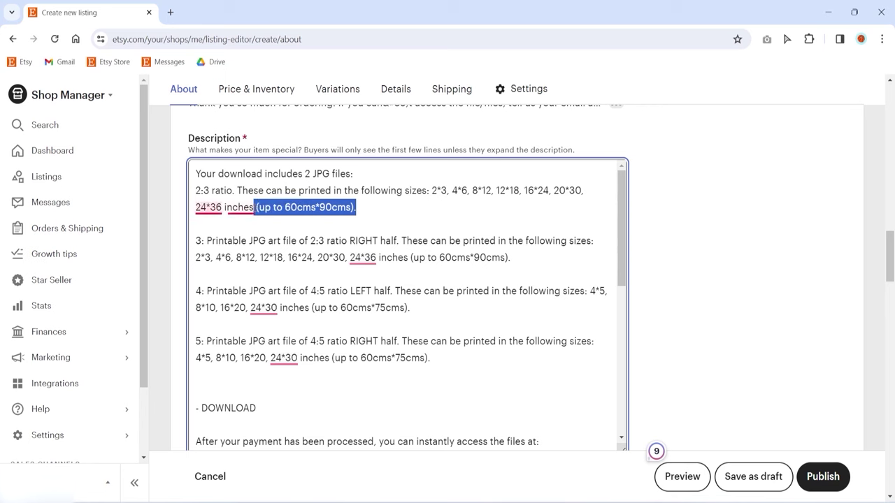
pyautogui.press('BackSpace')
pyautogui.write('.')
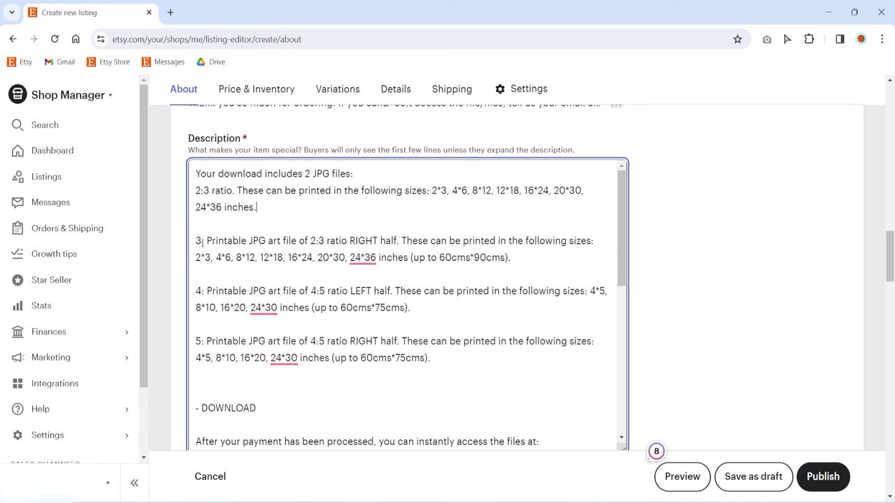
pyautogui.moveTo(207, 241); pyautogui.dragTo(532, 274)
pyautogui.press('BackSpace')
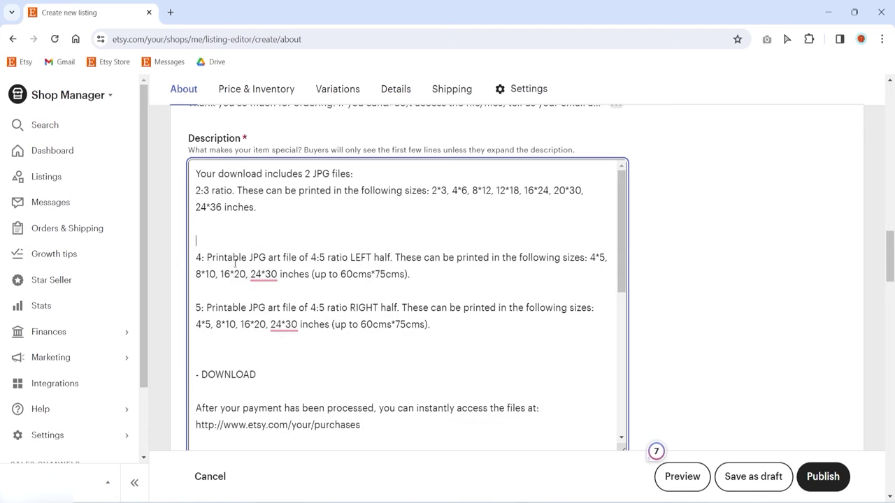
pyautogui.moveTo(197, 308); pyautogui.dragTo(528, 350)
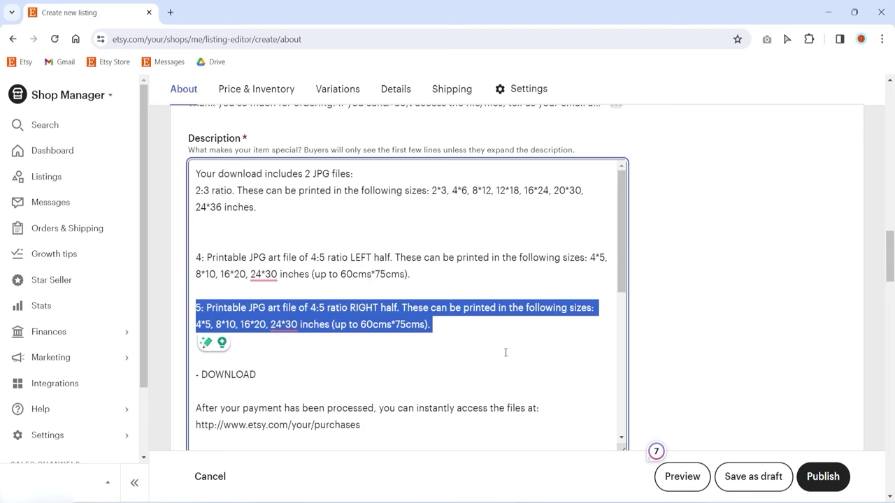
pyautogui.press('BackSpace')
pyautogui.press('BackSpace')
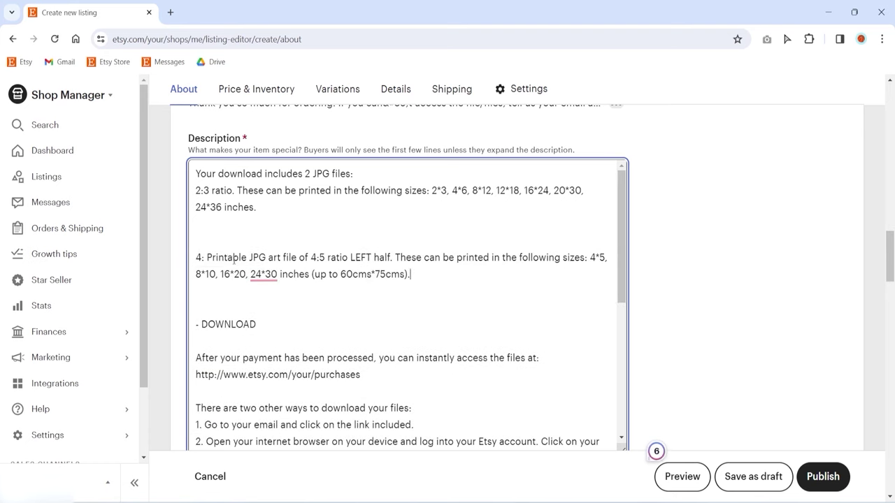
# - Strip the number prefix and LEFT half wording from the 4:5 line and close the gap
pyautogui.moveTo(197, 257); pyautogui.dragTo(310, 257)
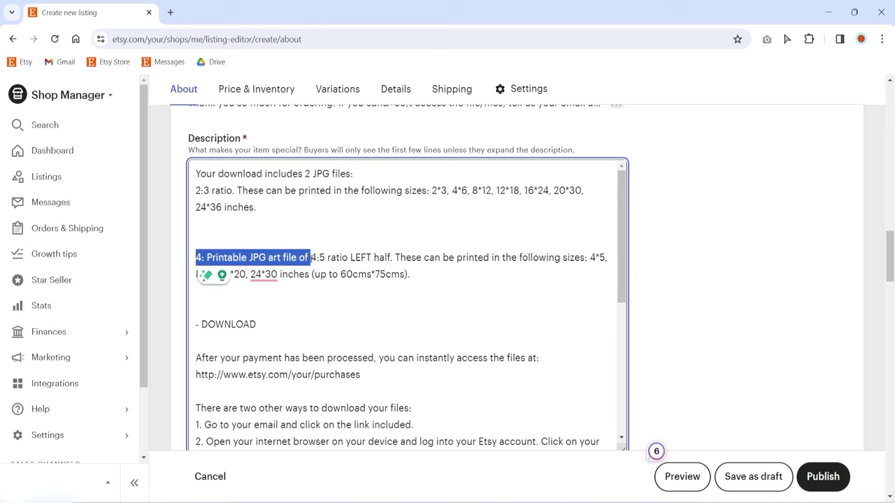
pyautogui.press('BackSpace')
pyautogui.moveTo(231, 257); pyautogui.dragTo(280, 257)
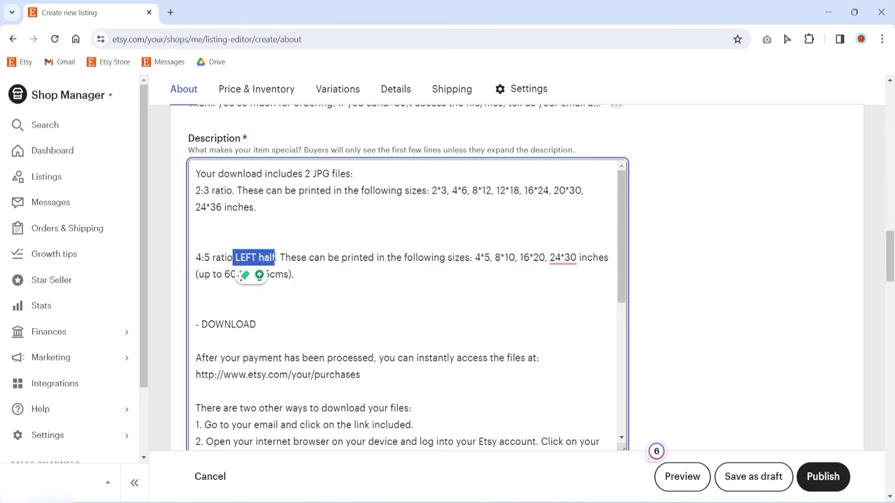
pyautogui.press('BackSpace')
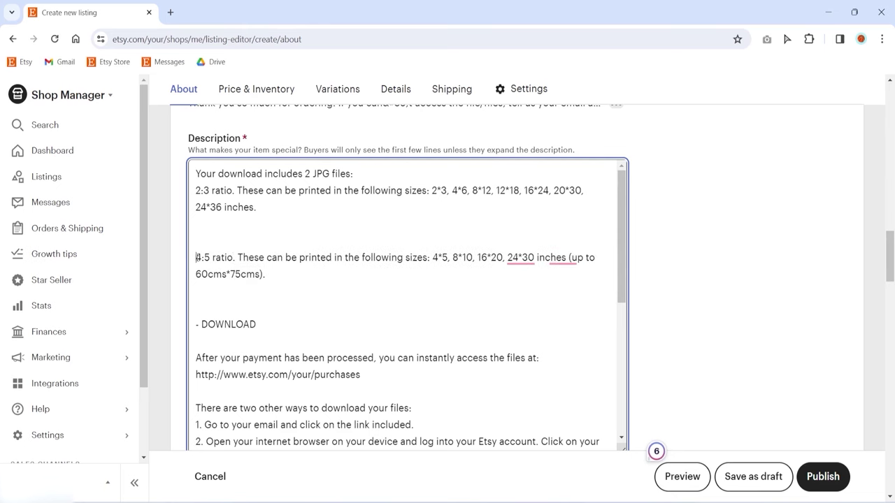
pyautogui.press('BackSpace')
pyautogui.press('BackSpace')
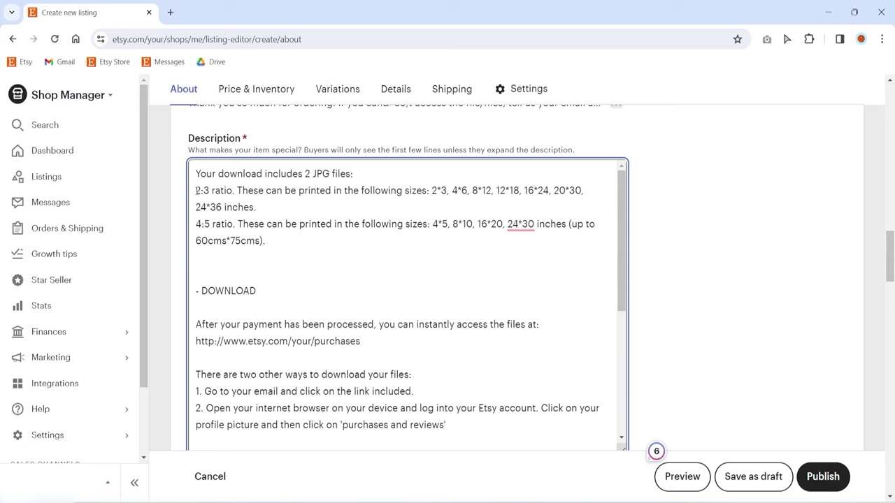
# - Prefix both ratio lines with dashes and add the '- SIZES' heading above the file list
pyautogui.click(196, 190)
pyautogui.write('-')
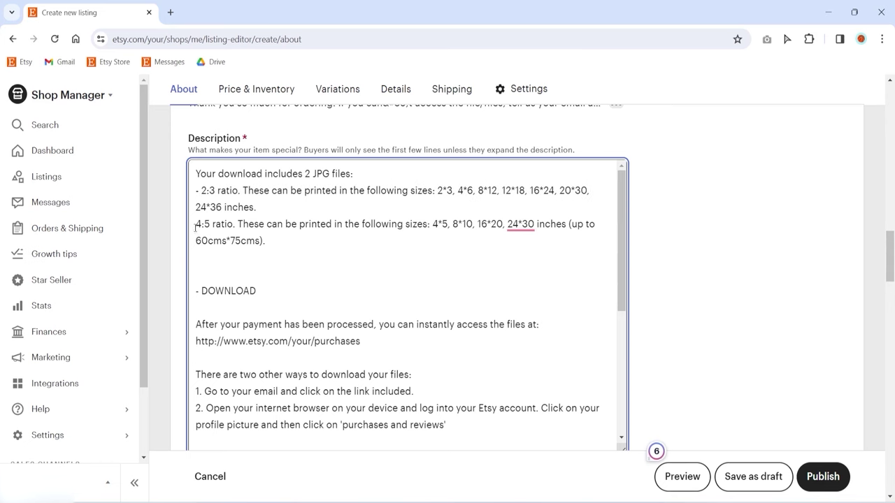
pyautogui.click(196, 225)
pyautogui.write('-')
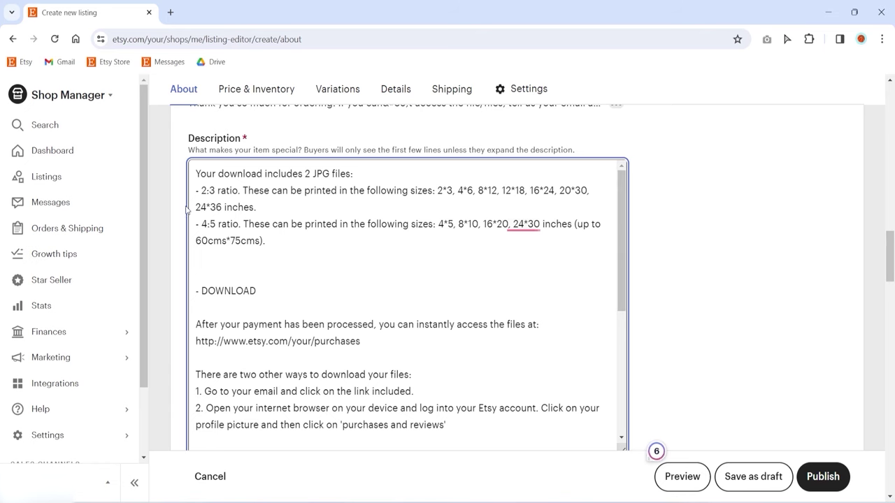
pyautogui.press('Return')
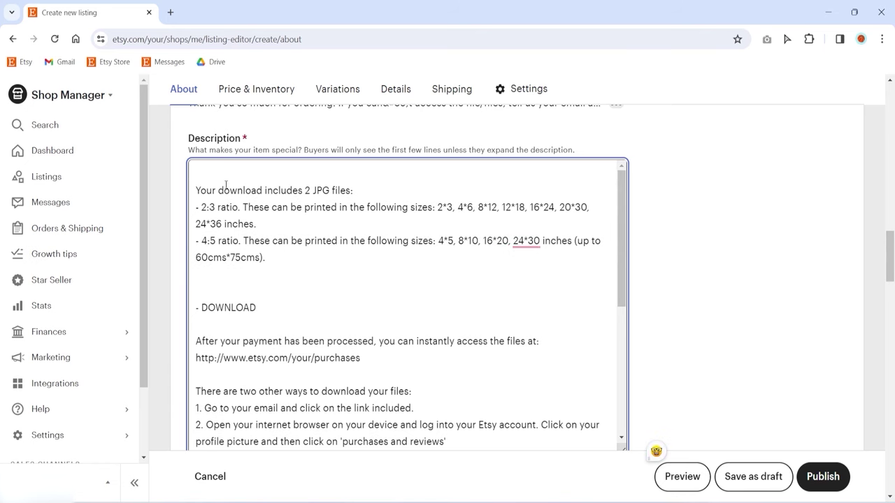
pyautogui.write('- SIZES')
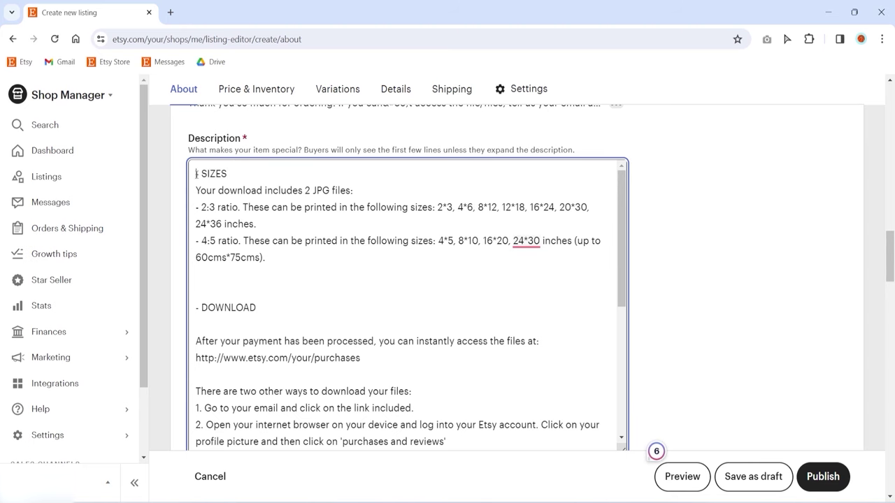
pyautogui.press('Return')
pyautogui.press('Return')
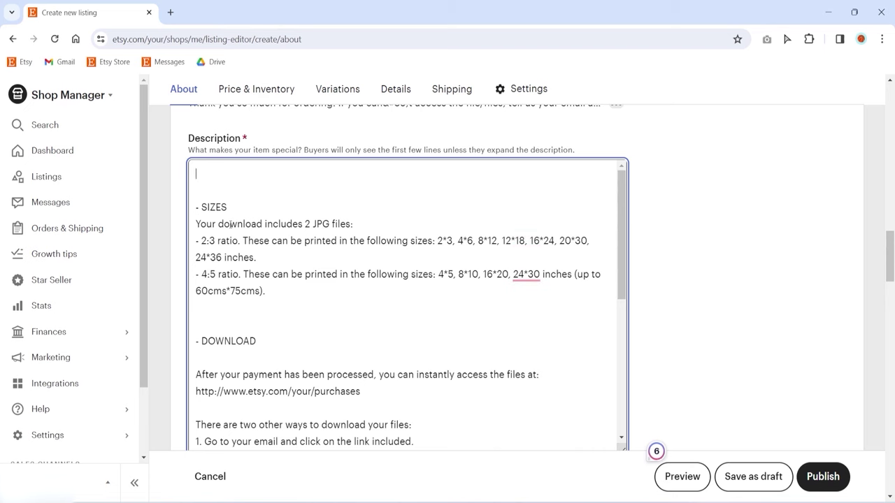
pyautogui.click(332, 498)
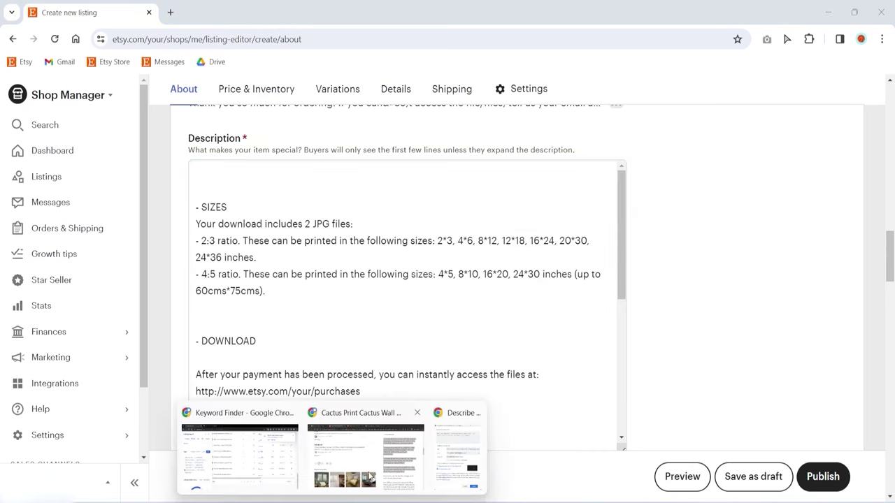
# - Copy the Horizontal Japanese listing's opening paragraph and paste it above the SIZES section
pyautogui.click(349, 483)
pyautogui.click(367, 13)
pyautogui.click(553, 13)
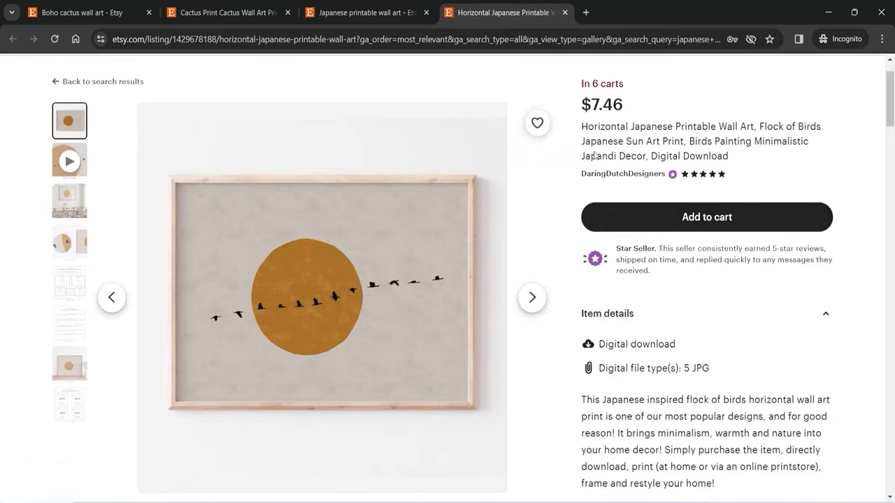
pyautogui.scroll(-3, 629, 229)
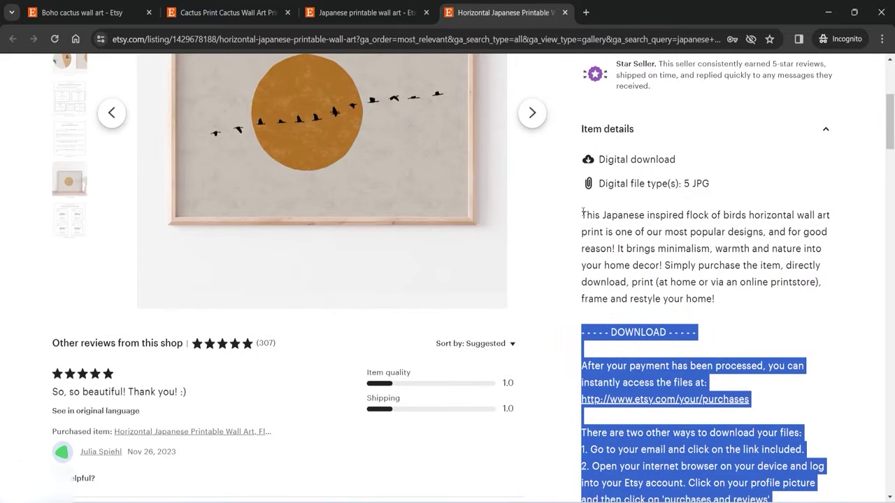
pyautogui.moveTo(583, 215); pyautogui.dragTo(753, 300)
pyautogui.rightClick(668, 232)
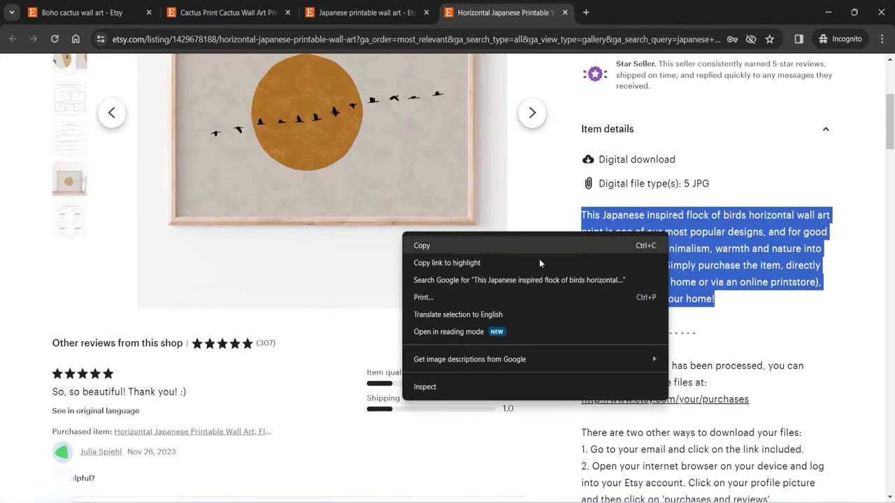
pyautogui.click(483, 246)
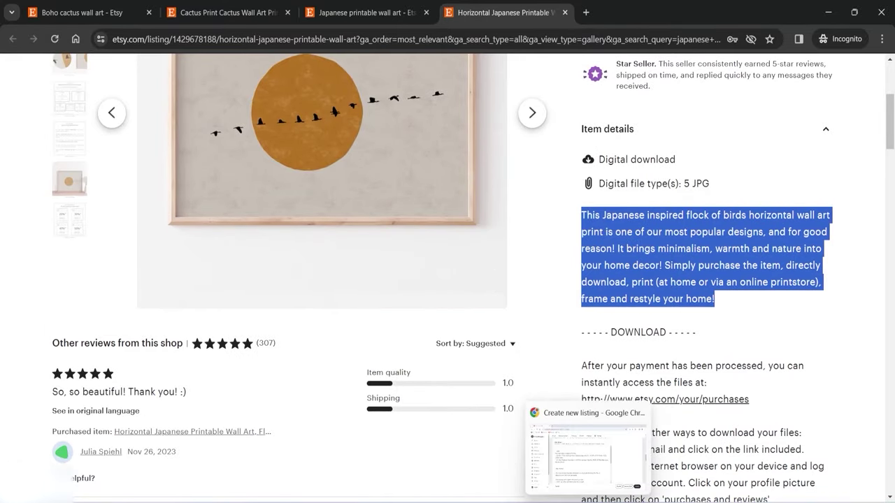
pyautogui.click(586, 453)
pyautogui.hotkey('ctrl', 'v')
pyautogui.doubleClick(238, 174)
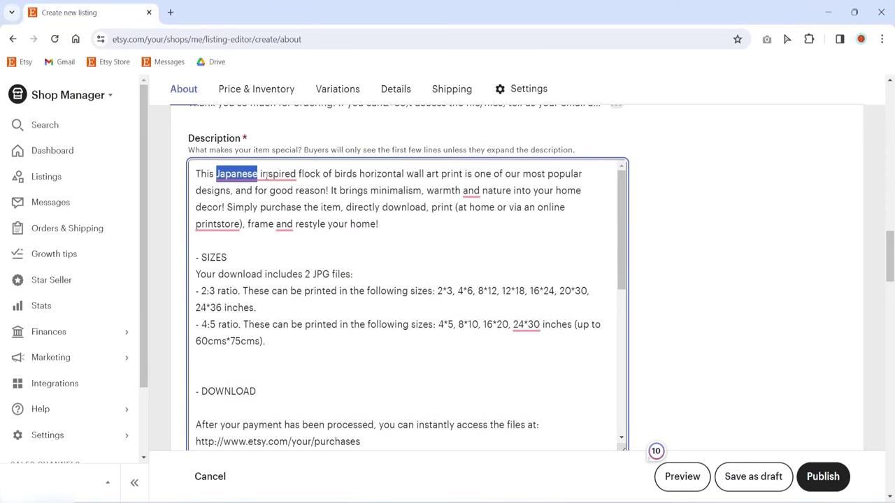
# - Replace 'flock' with 'boho cactus' after 'Southwestern' and delete 'of birds horizontal'
pyautogui.write('Sou')
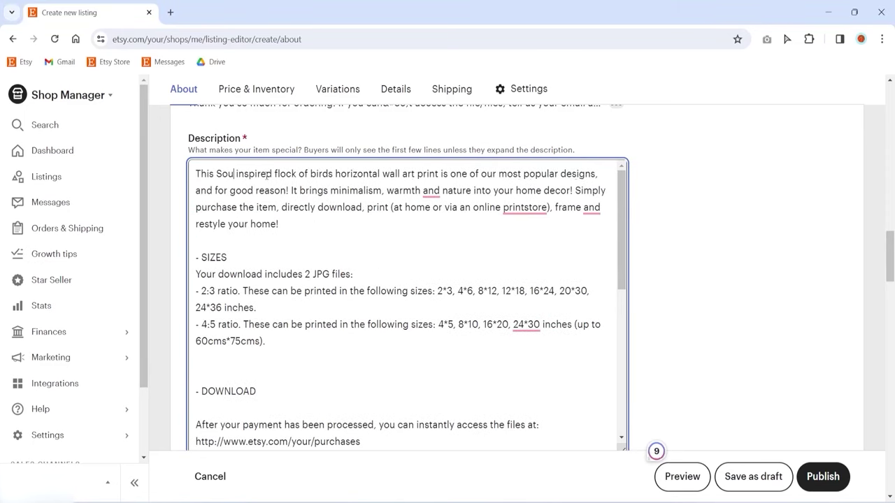
pyautogui.write('thwestern')
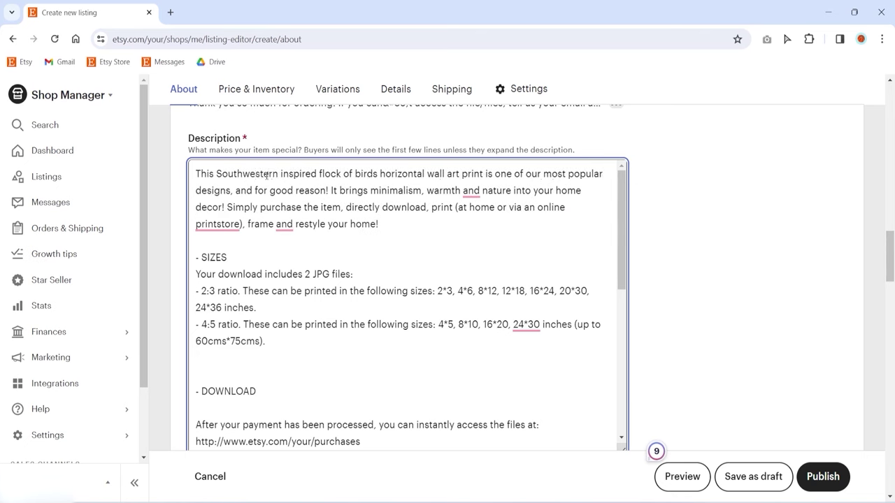
pyautogui.moveTo(319, 173)
pyautogui.mouseDown()
pyautogui.moveTo(342, 173)
pyautogui.moveTo(319, 174)
pyautogui.mouseUp()
pyautogui.click(342, 173)
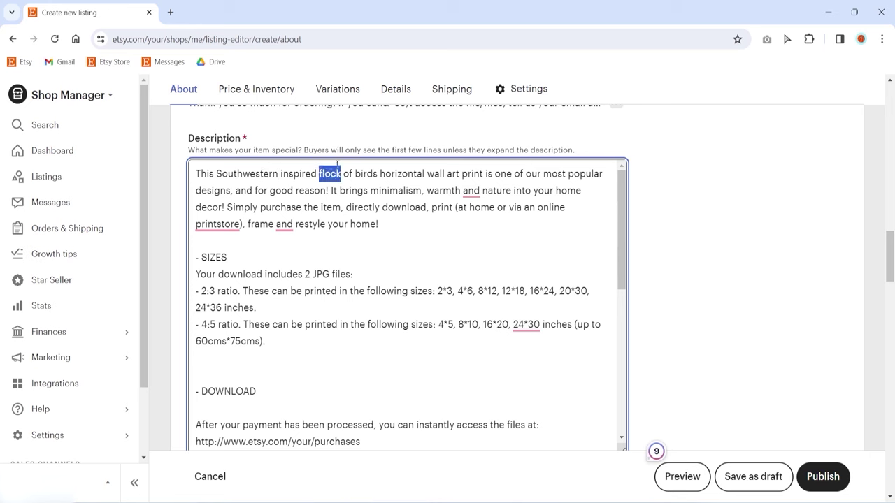
pyautogui.write('boho')
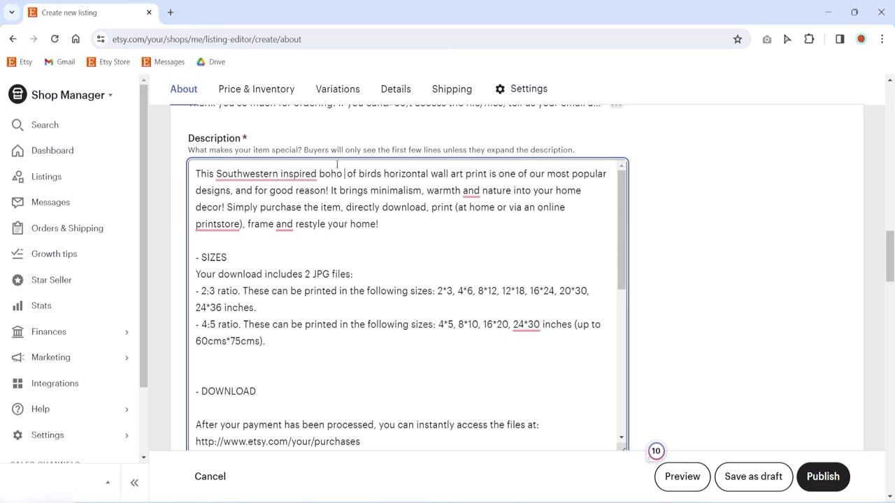
pyautogui.write(' cactu')
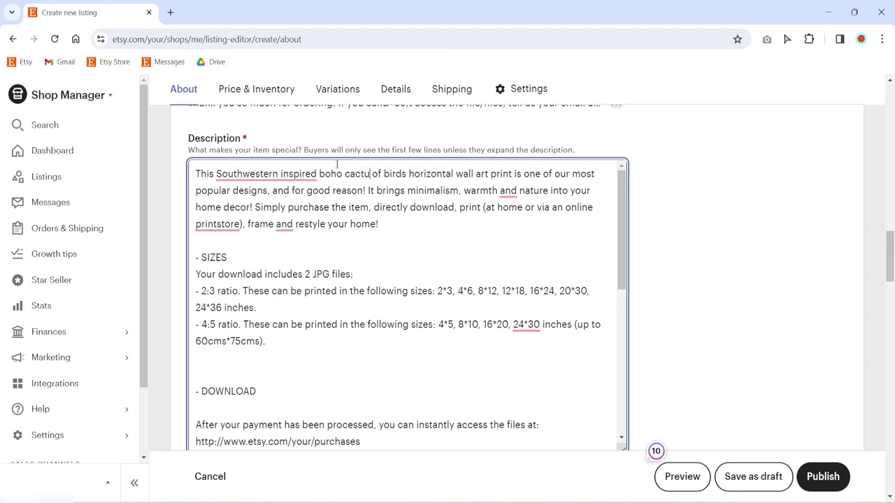
pyautogui.write('s')
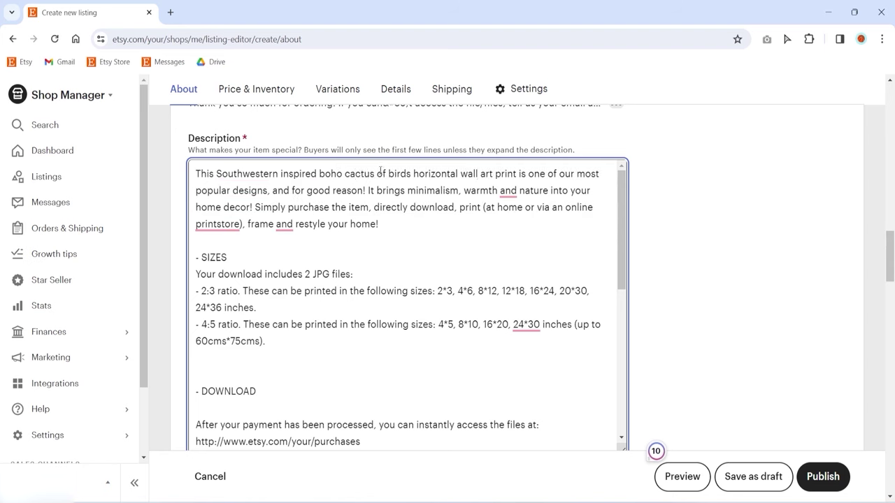
pyautogui.moveTo(377, 173); pyautogui.dragTo(459, 173)
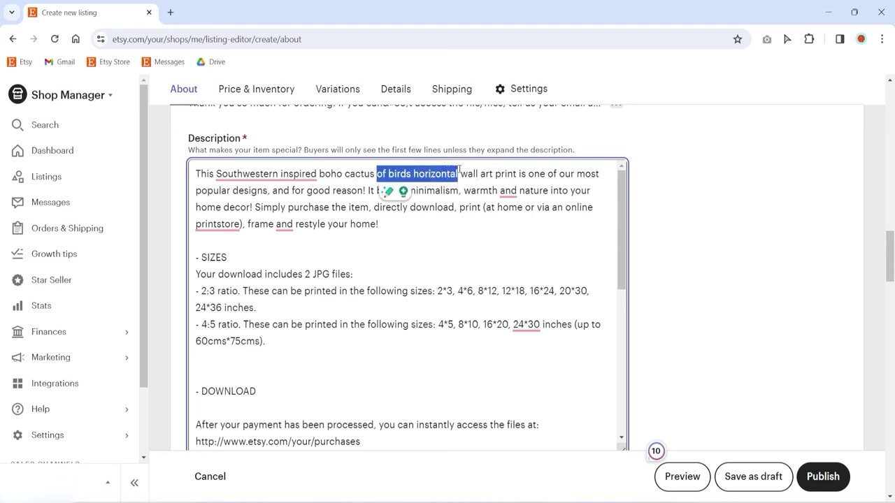
pyautogui.press('BackSpace')
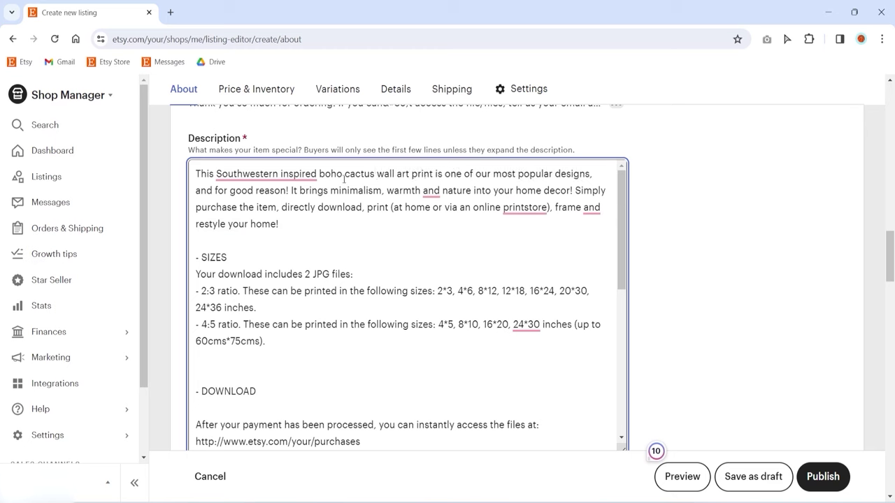
# - Add 'watercolor' after 'cactus', 'desert' before 'designs' and 'modern' before 'minimalism'
pyautogui.write('wAL')
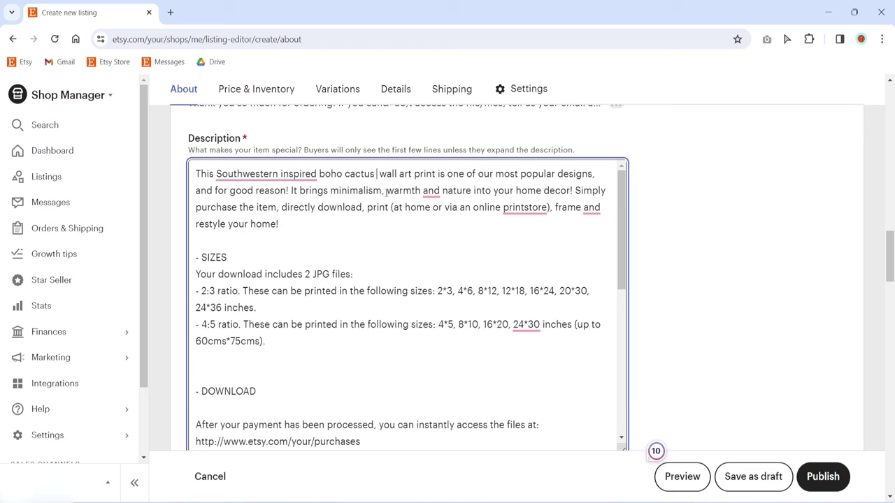
pyautogui.press('BackSpace')
pyautogui.press('BackSpace')
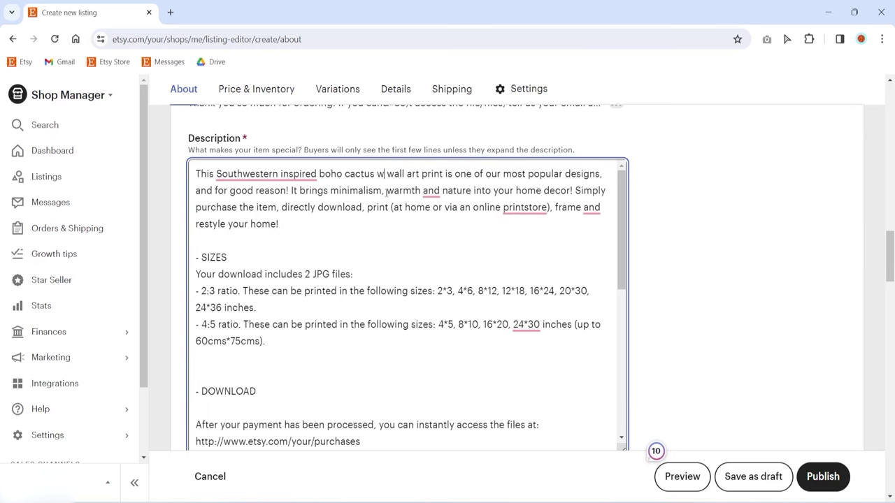
pyautogui.write('atercolor')
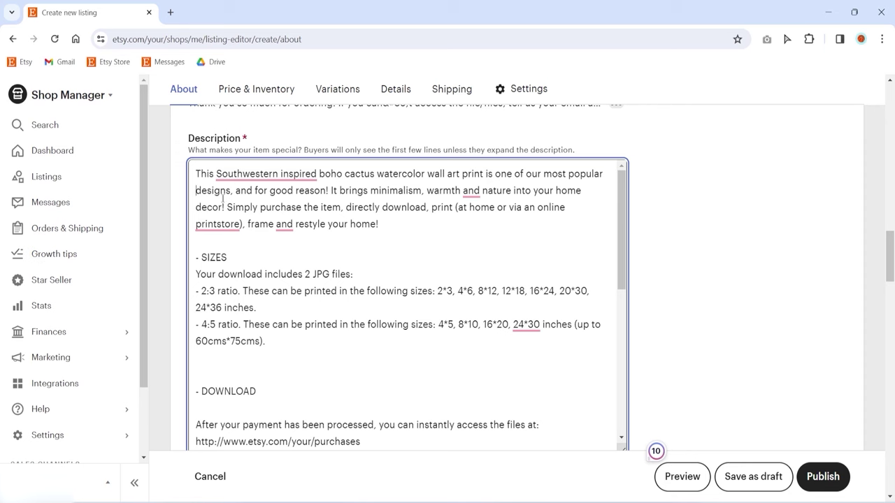
pyautogui.write('desert')
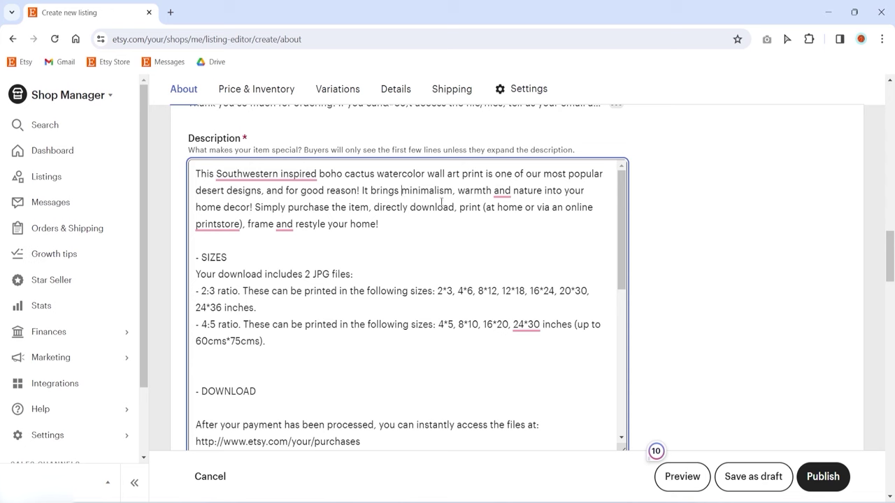
pyautogui.write('modern')
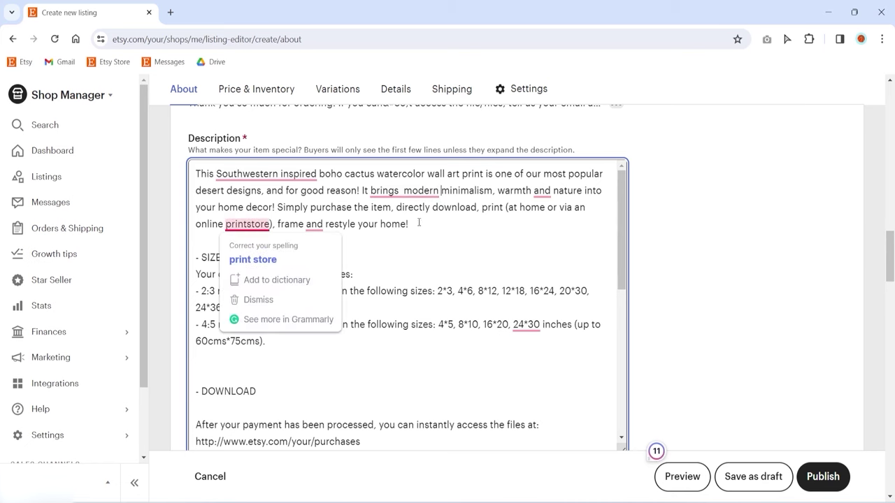
# - Change 'restyle' to 'decorate' and remove the double space before 'modern'
pyautogui.moveTo(357, 224); pyautogui.dragTo(325, 224)
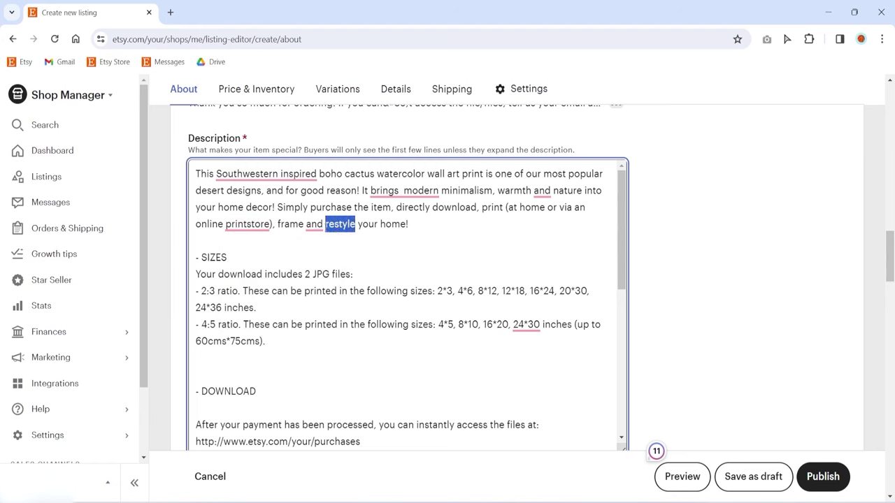
pyautogui.write('decorate')
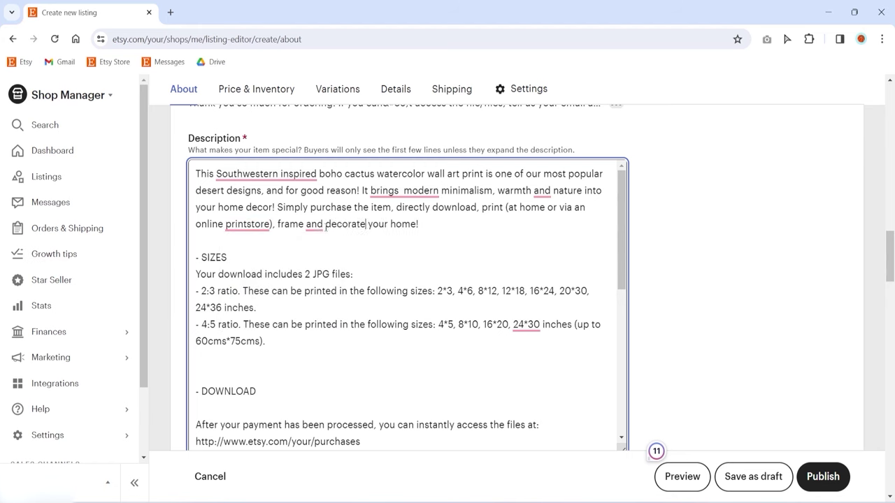
pyautogui.rightClick(229, 227)
pyautogui.press('Escape')
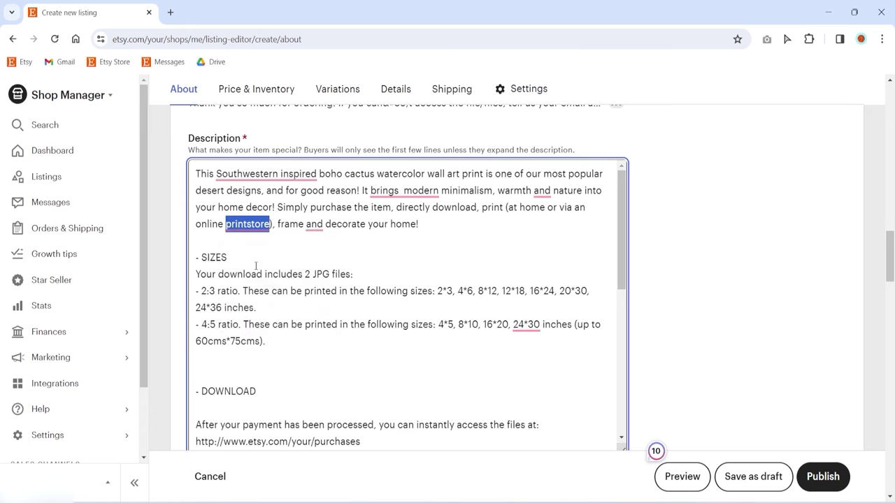
pyautogui.moveTo(398, 199)
pyautogui.click(406, 226)
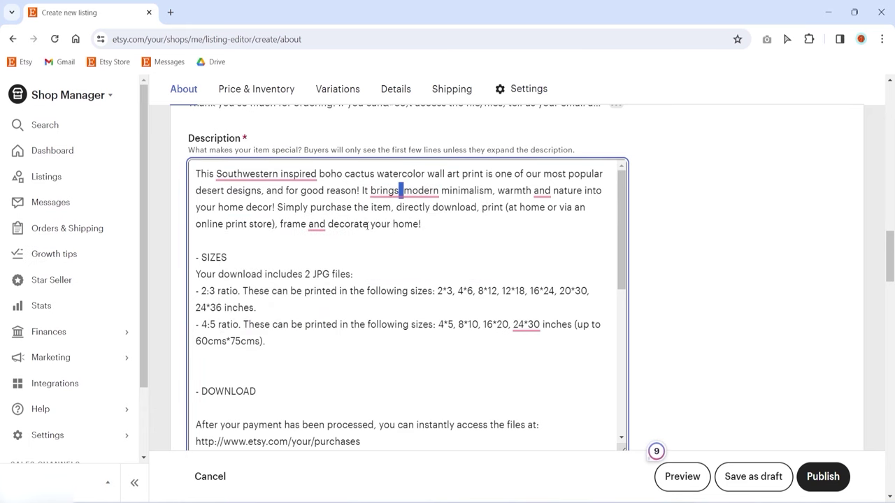
# - Hyphenate 'Southwestern-inspired' and accept the comma fixes, including one after 'frame'
pyautogui.moveTo(220, 181)
pyautogui.click(258, 209)
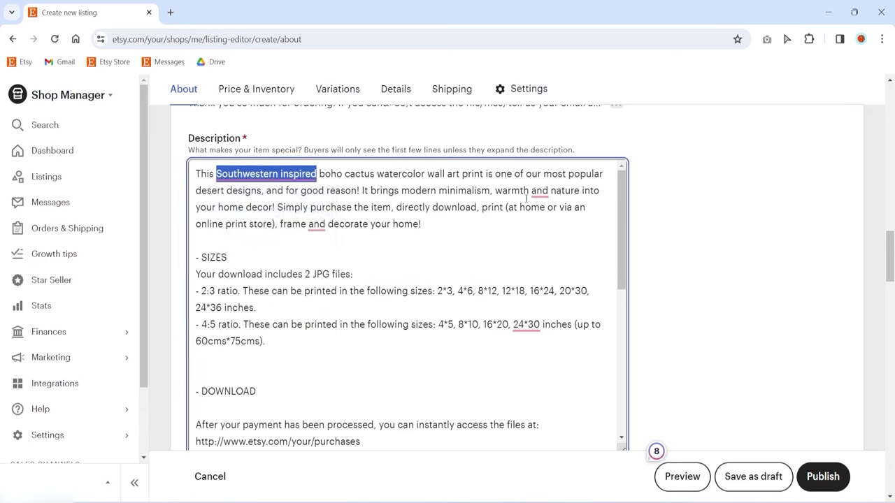
pyautogui.write('South')
pyautogui.moveTo(468, 193)
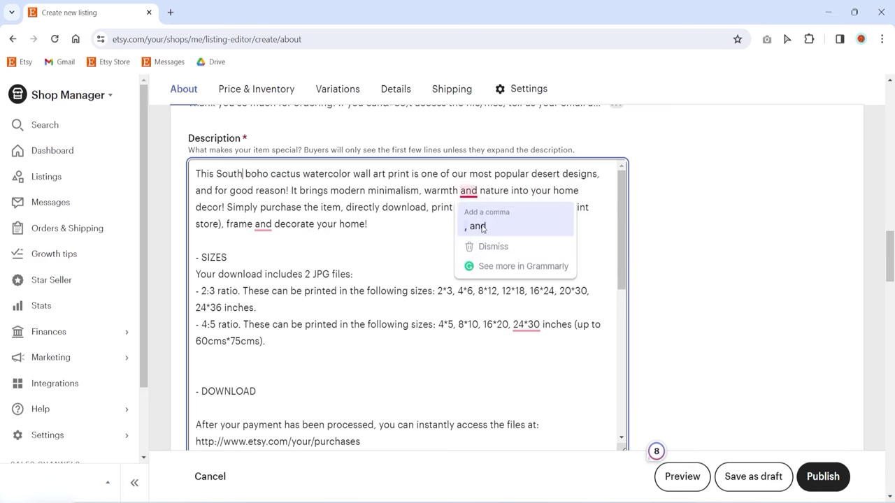
pyautogui.click(481, 227)
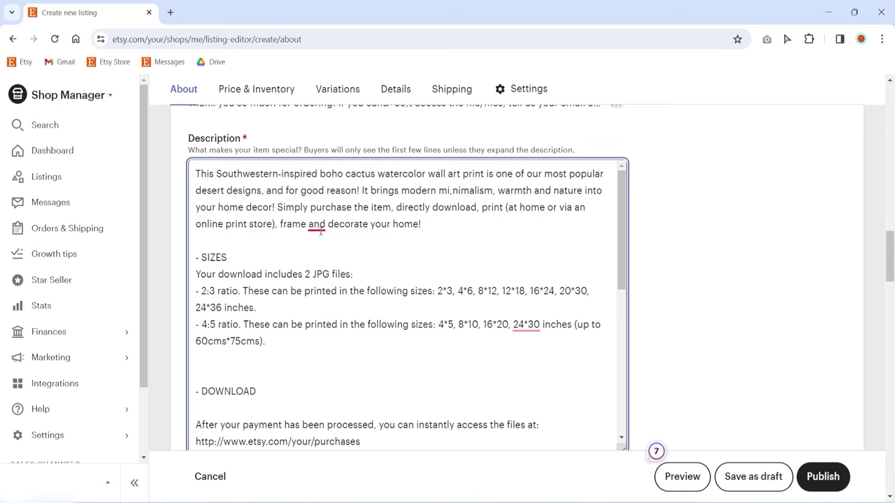
pyautogui.moveTo(321, 232)
pyautogui.click(325, 260)
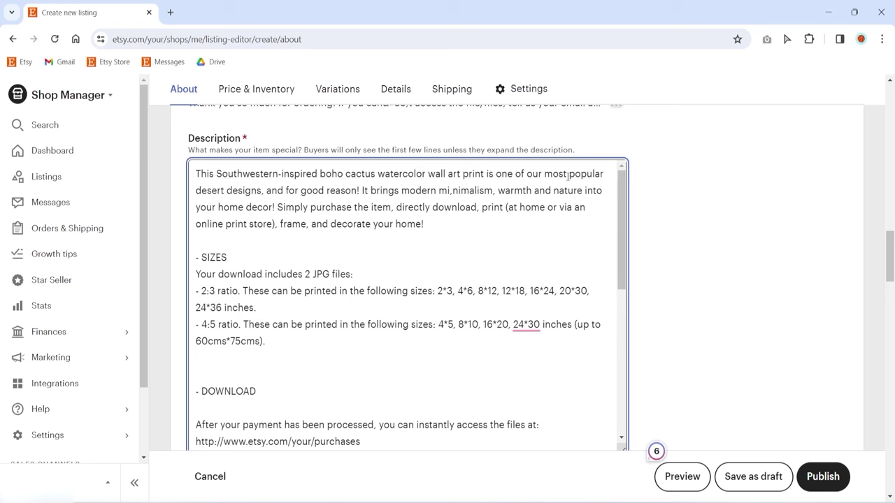
# - Correct 'nimalism' to 'minimalism' and delete the stray 'mi,' fragment
pyautogui.rightClick(461, 193)
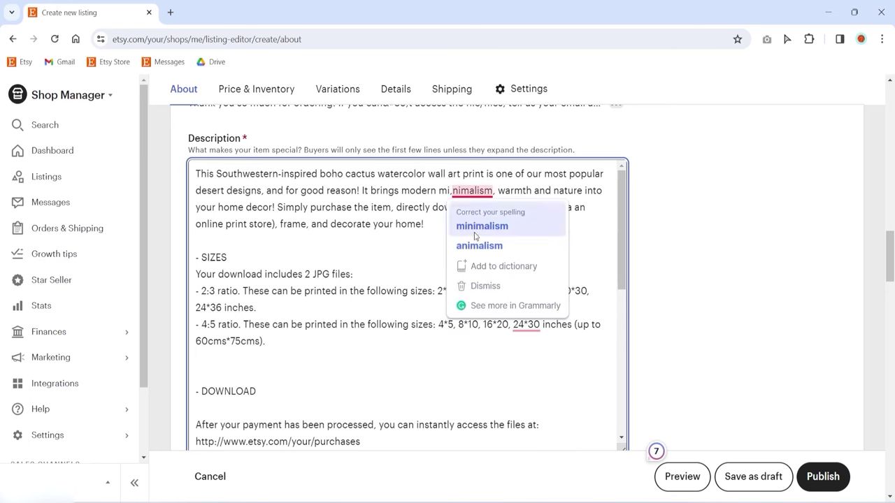
pyautogui.press('Escape')
pyautogui.write('minimalism')
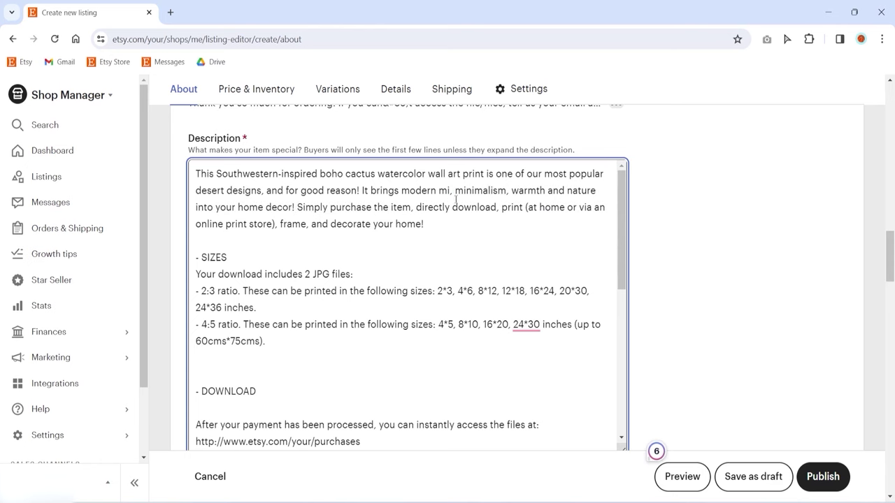
pyautogui.moveTo(458, 192); pyautogui.dragTo(438, 192)
pyautogui.press('BackSpace')
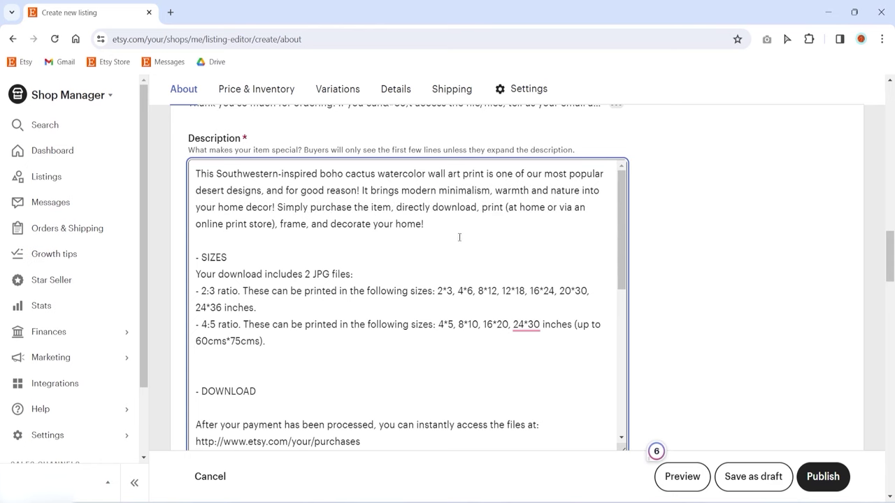
pyautogui.scroll(1, 888, 238)
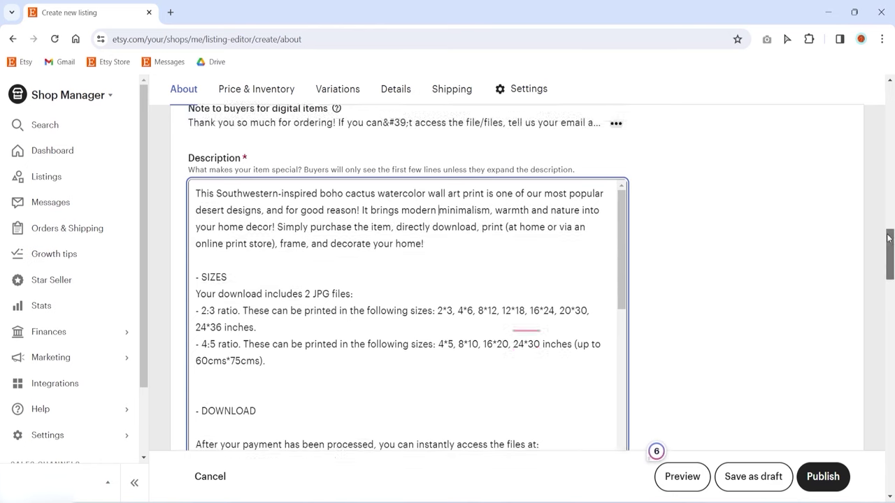
pyautogui.scroll(5, 888, 238)
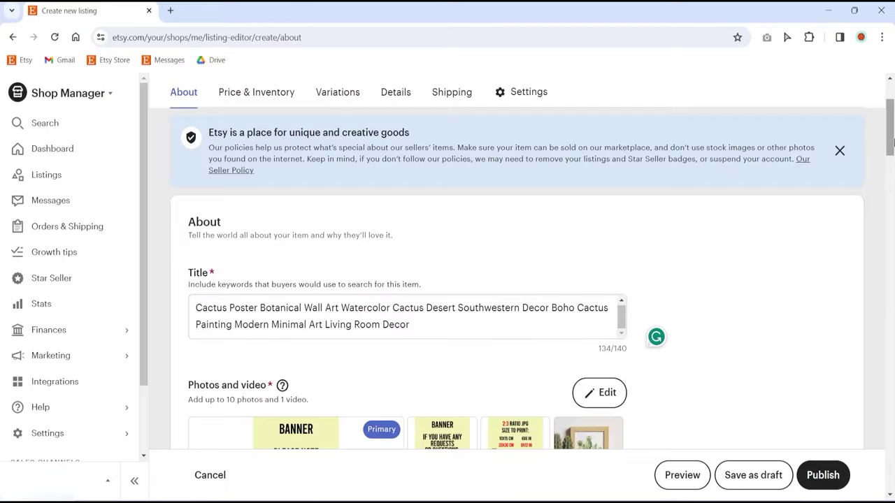
pyautogui.scroll(-10, 858, 271)
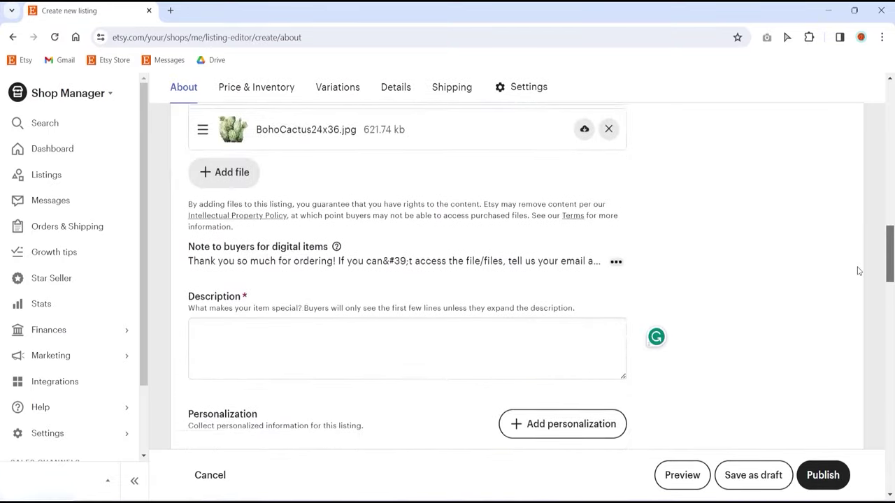
pyautogui.scroll(-12, 858, 270)
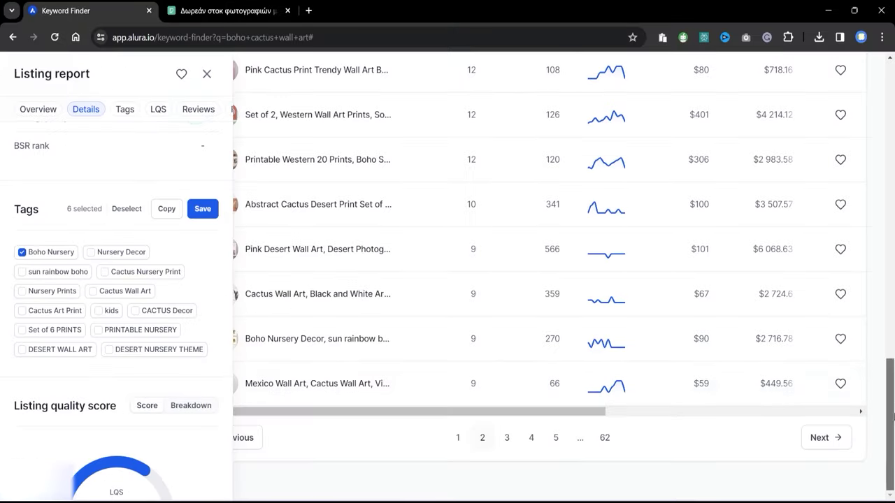
pyautogui.scroll(10, 861, 148)
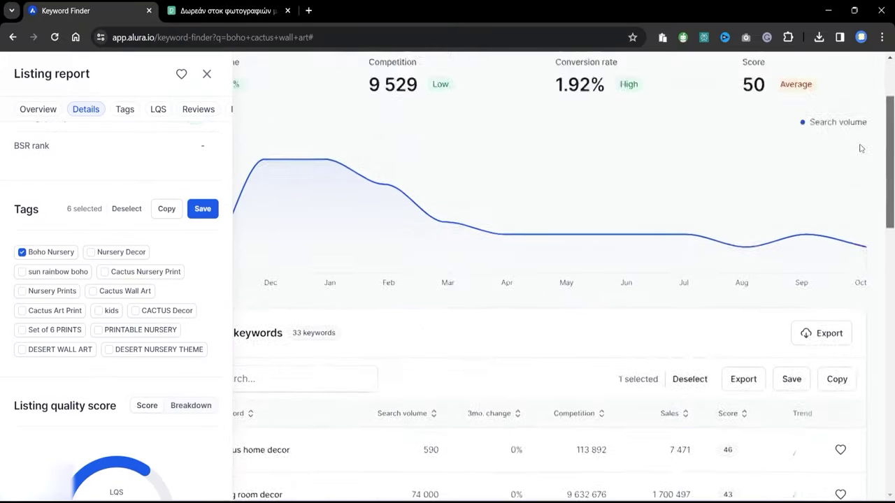
# - In Alura, tick boho cactus wall art, boho wall art, cactus poster, botanical wall art and desert wall art
pyautogui.scroll(3, 860, 149)
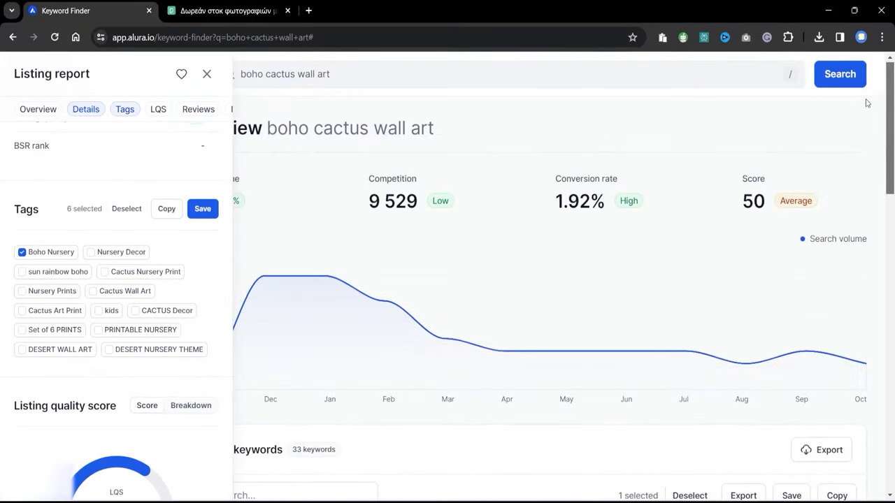
pyautogui.click(201, 83)
pyautogui.click(87, 168)
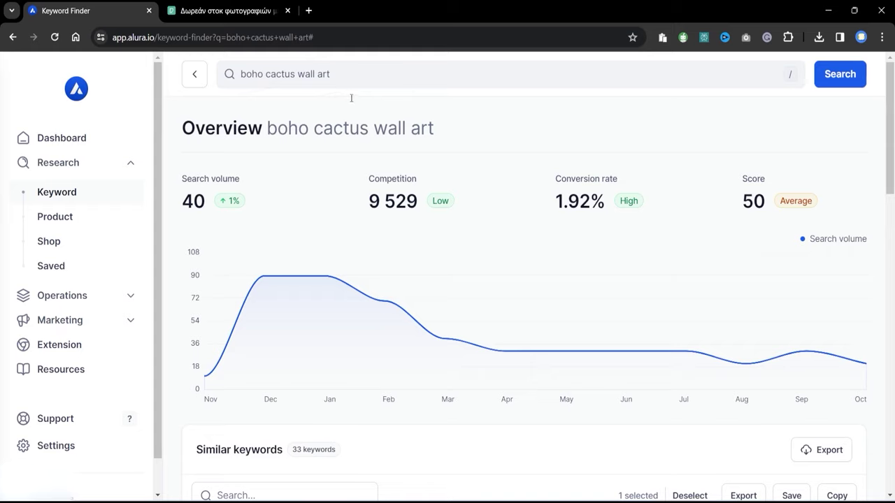
pyautogui.scroll(-7, 362, 132)
pyautogui.scroll(6, 235, 238)
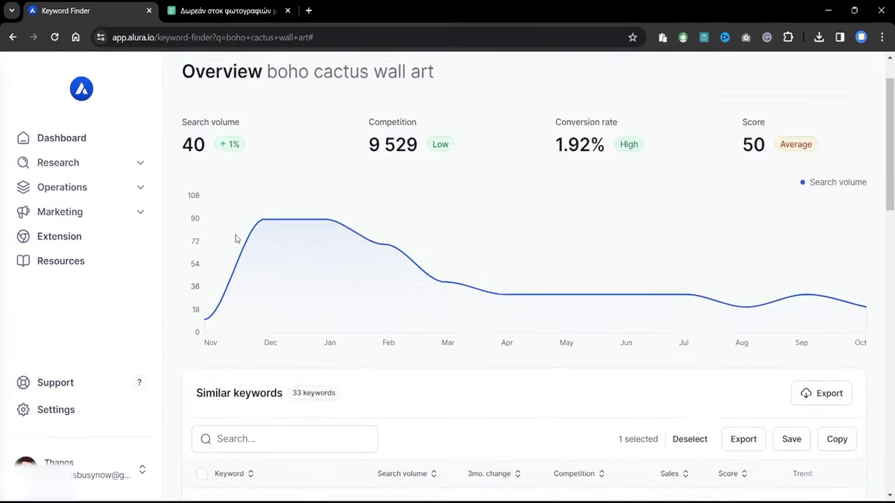
pyautogui.scroll(-10, 236, 238)
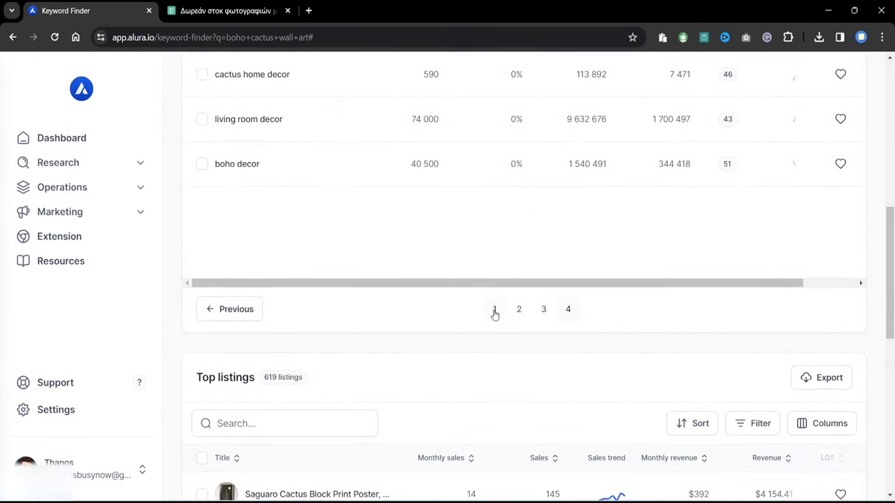
pyautogui.scroll(8, 494, 313)
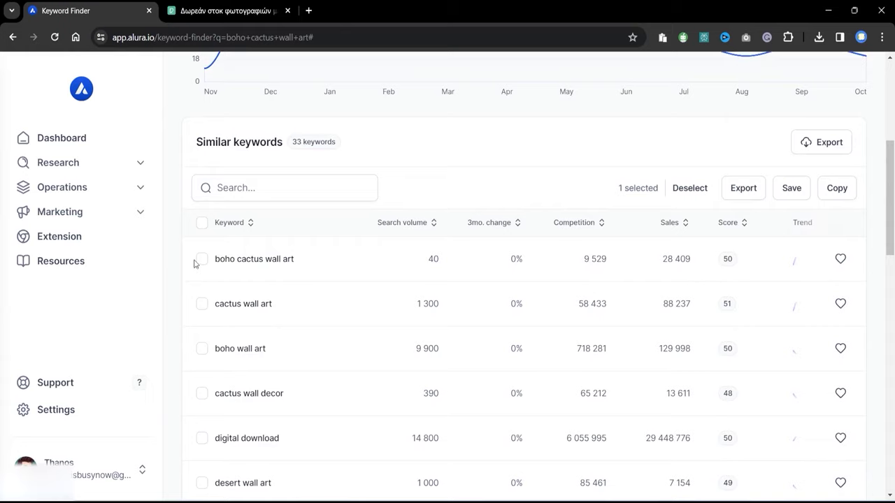
pyautogui.click(198, 260)
pyautogui.scroll(-2, 206, 161)
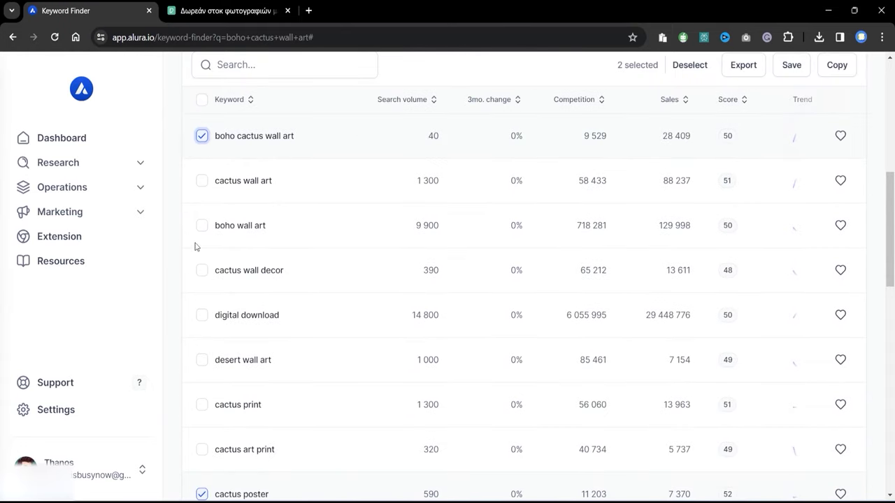
pyautogui.scroll(-1, 198, 248)
pyautogui.click(202, 165)
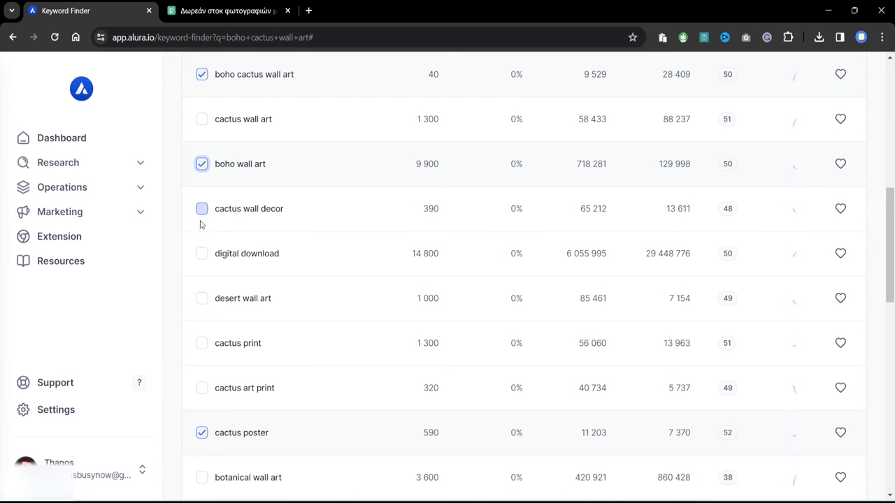
pyautogui.scroll(-2, 196, 230)
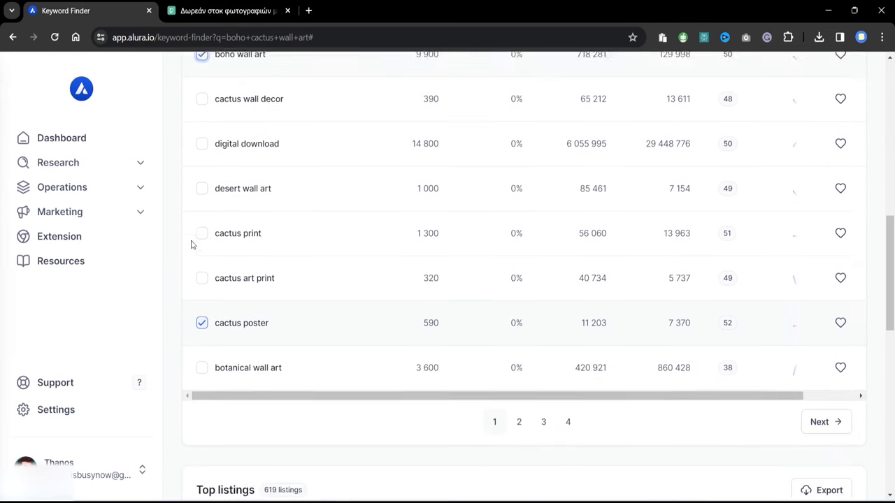
pyautogui.click(201, 310)
pyautogui.click(201, 354)
pyautogui.scroll(1, 206, 326)
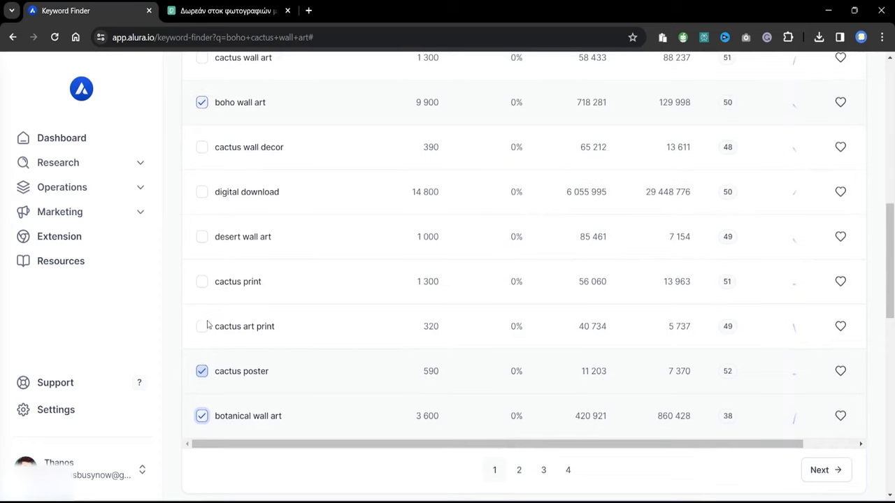
pyautogui.scroll(1, 206, 326)
pyautogui.click(202, 299)
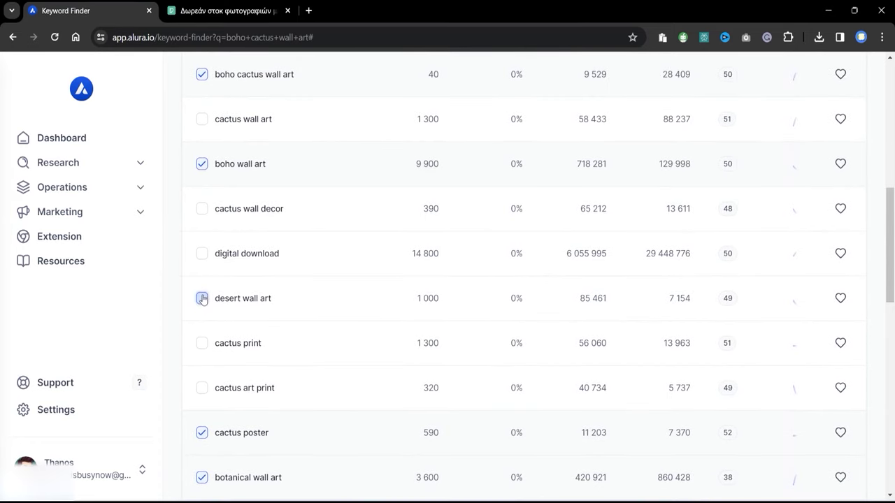
pyautogui.scroll(3, 259, 332)
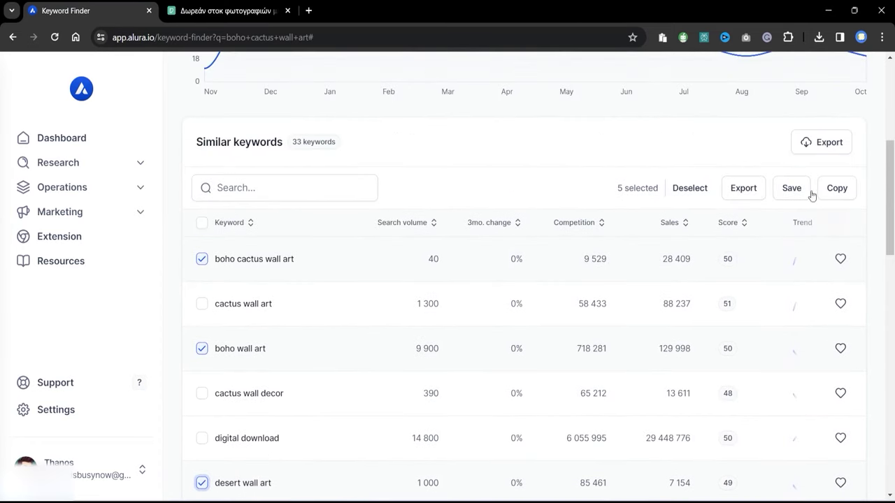
# - Copy the five keywords and paste them into the Etsy listing's Tags
pyautogui.click(836, 190)
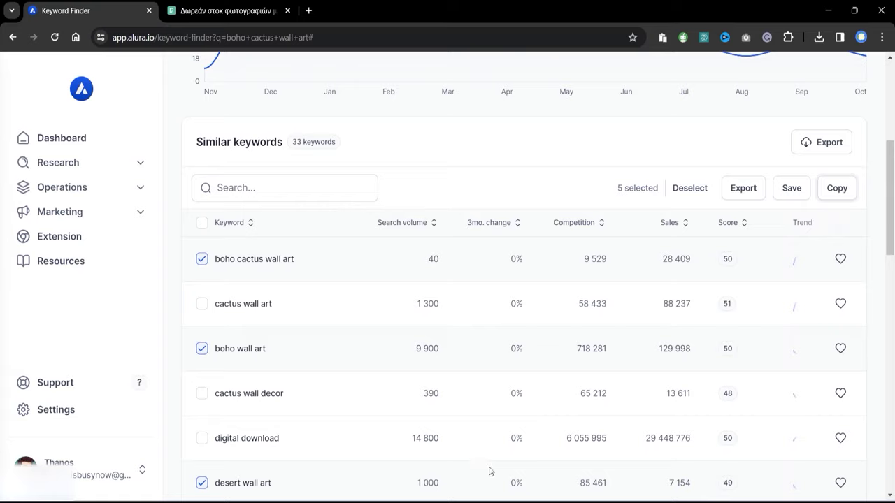
pyautogui.click(587, 447)
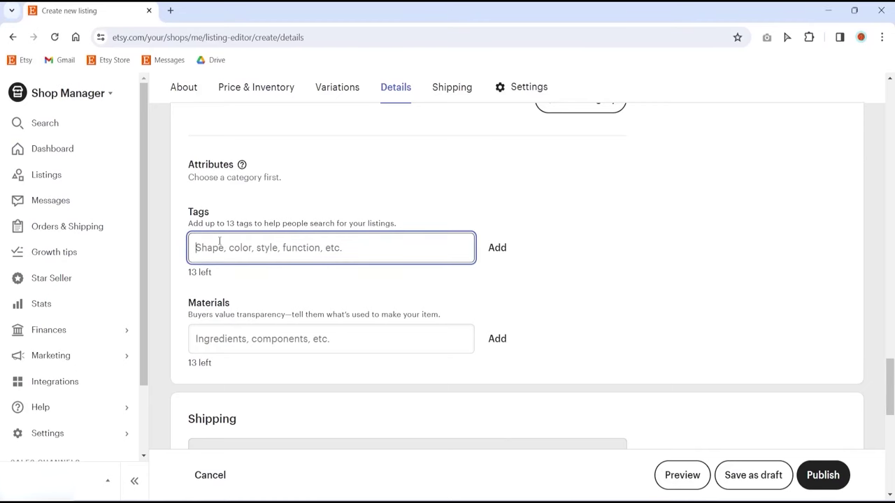
pyautogui.hotkey('ctrl', 'v')
pyautogui.press('Return')
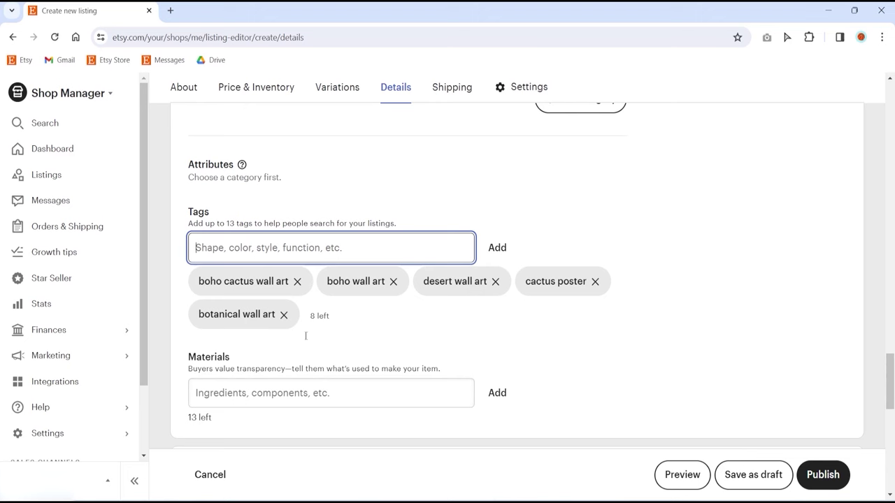
# - Copy 'Southwestern Decor' and 'Modern Minimal Art' from the title into the Tags
pyautogui.moveTo(890, 397); pyautogui.dragTo(890, 147)
pyautogui.moveTo(457, 277); pyautogui.dragTo(550, 280)
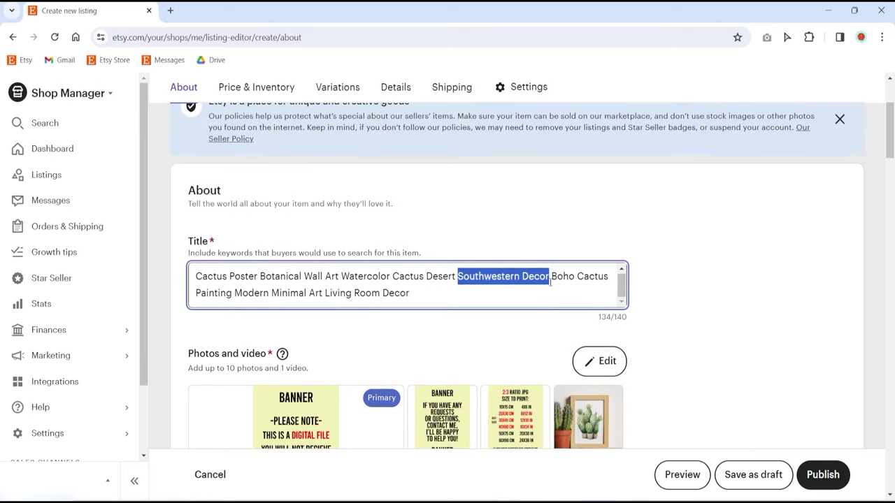
pyautogui.moveTo(890, 140); pyautogui.dragTo(890, 379)
pyautogui.click(288, 267)
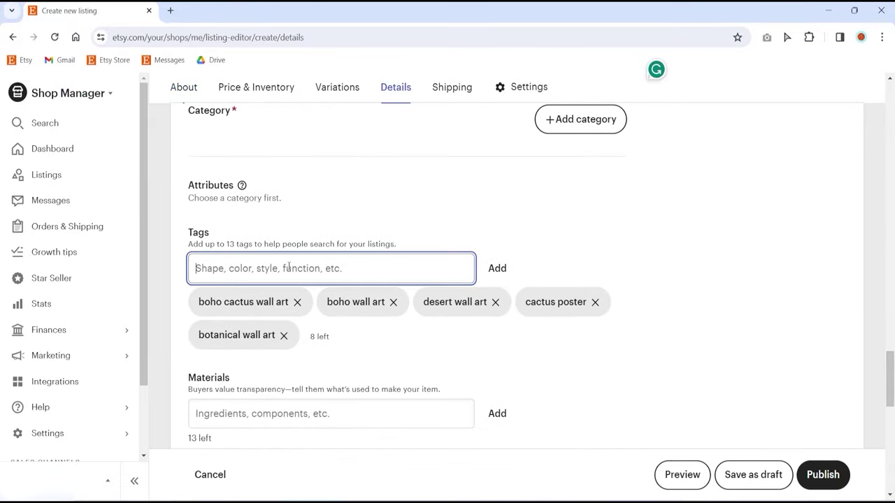
pyautogui.hotkey('ctrl', 'v')
pyautogui.press('Return')
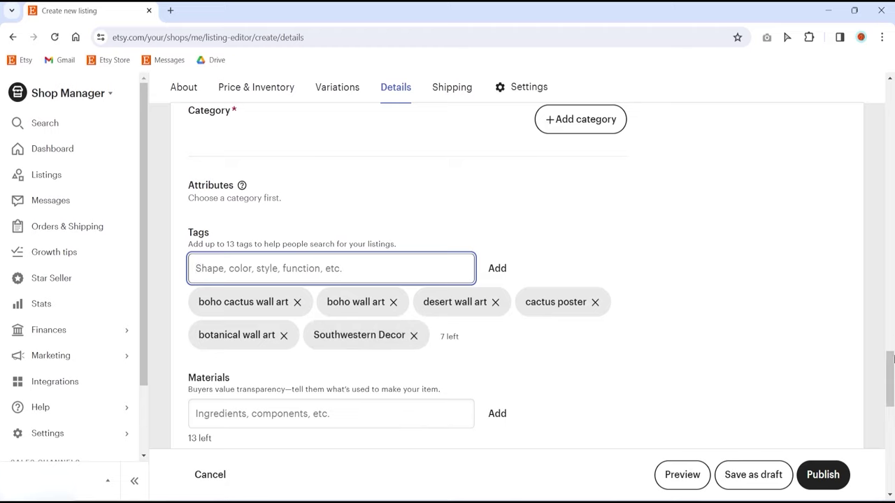
pyautogui.moveTo(890, 378); pyautogui.dragTo(892, 128)
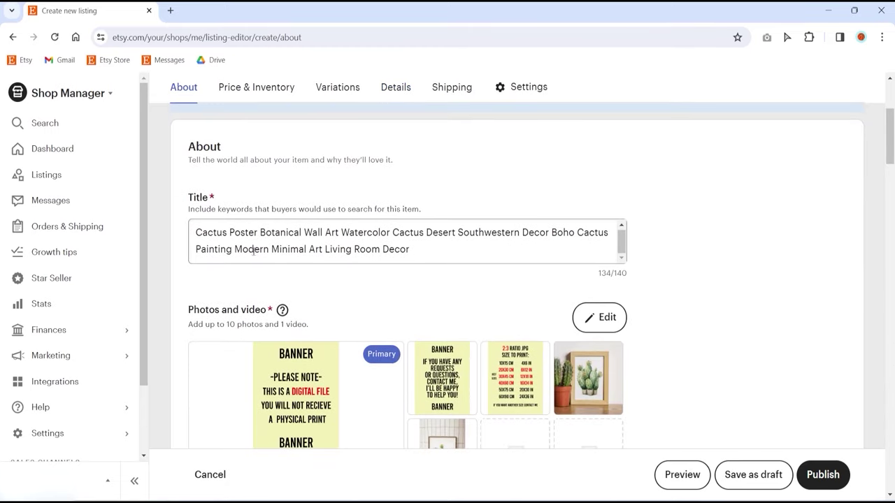
pyautogui.moveTo(234, 248); pyautogui.dragTo(325, 250)
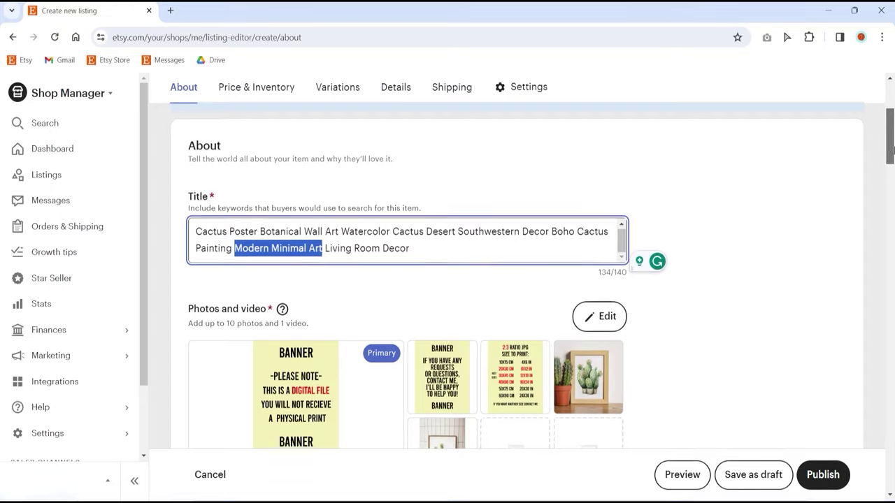
pyautogui.moveTo(890, 140); pyautogui.dragTo(890, 371)
pyautogui.click(340, 267)
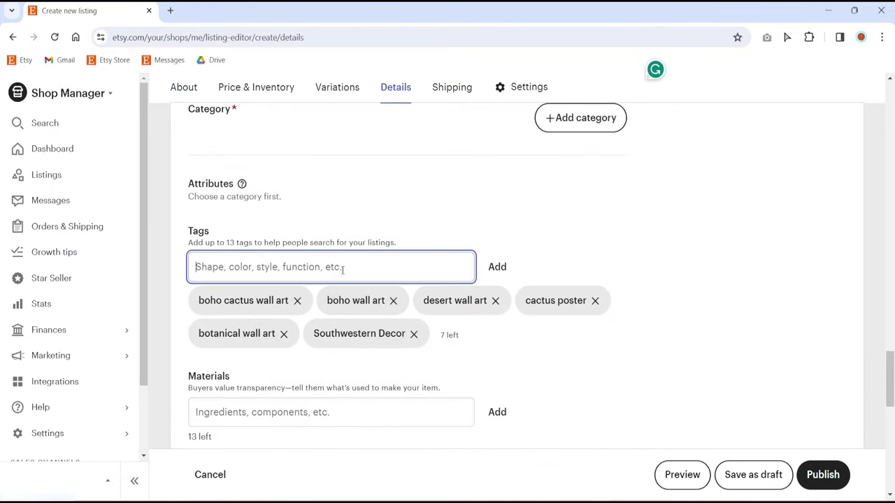
pyautogui.hotkey('ctrl', 'v')
pyautogui.press('Return')
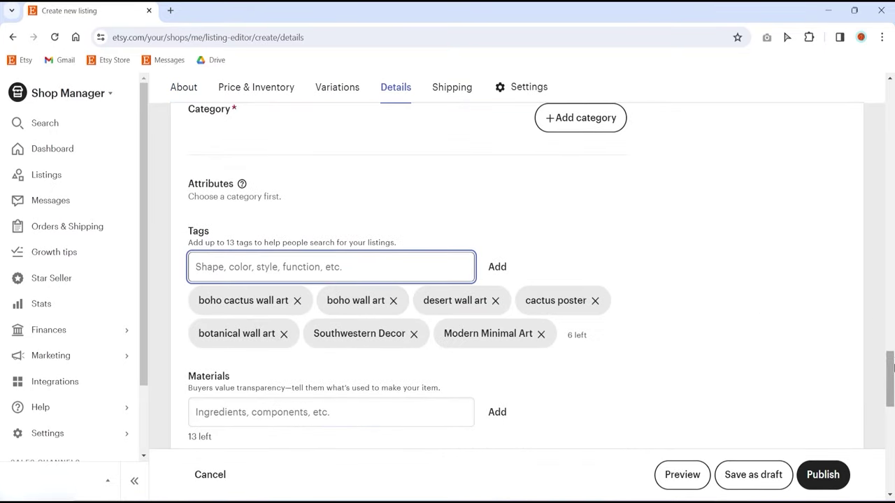
# - Copy 'Living Room Decor' and 'Watercolor Cactus' from the title into the Tags
pyautogui.moveTo(890, 378); pyautogui.dragTo(892, 137)
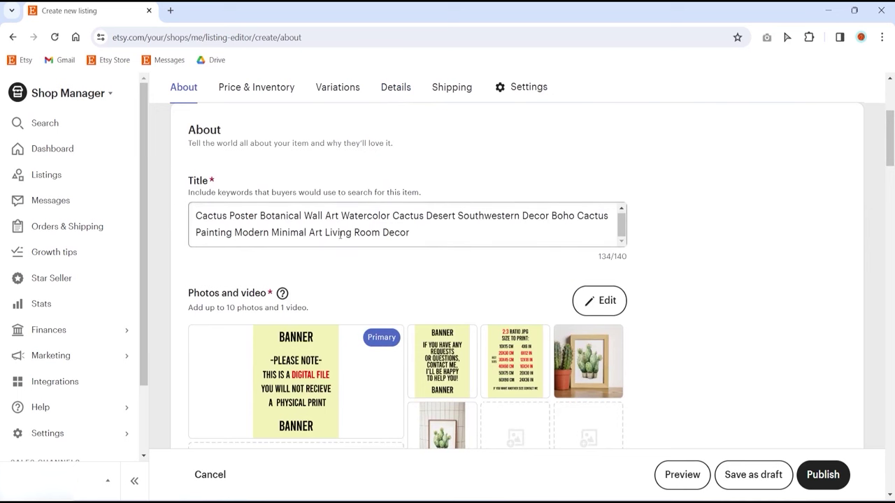
pyautogui.moveTo(325, 232); pyautogui.dragTo(416, 235)
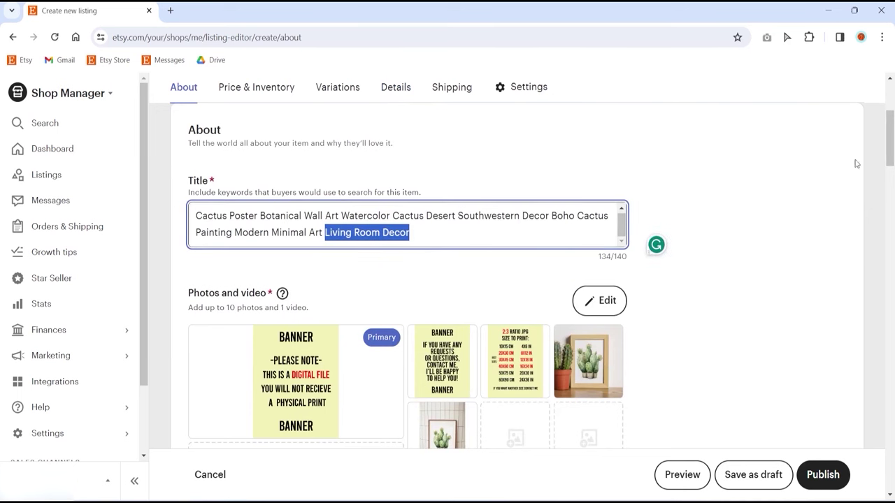
pyautogui.moveTo(890, 138); pyautogui.dragTo(891, 399)
pyautogui.click(318, 250)
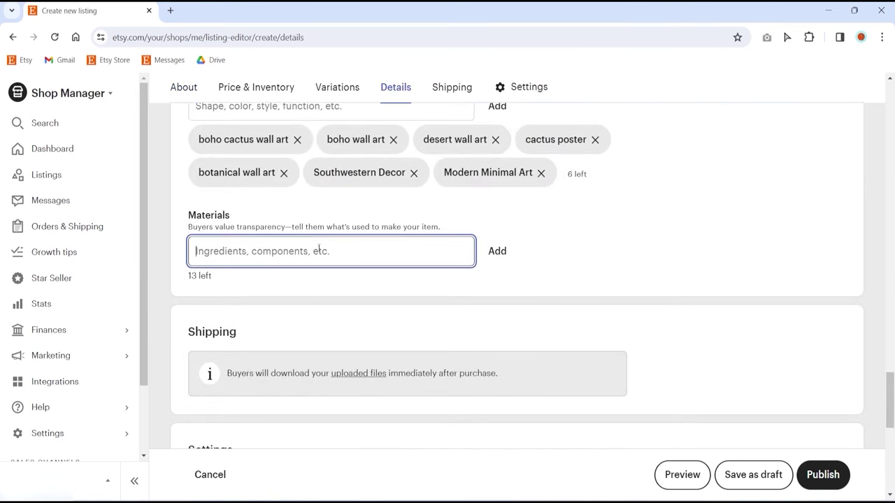
pyautogui.scroll(2, 318, 250)
pyautogui.click(329, 225)
pyautogui.hotkey('ctrl', 'v')
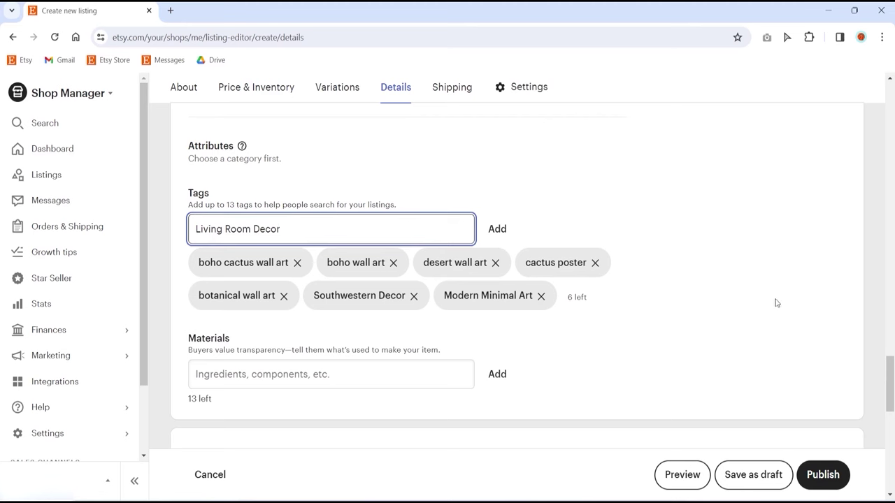
pyautogui.press('Return')
pyautogui.moveTo(891, 375); pyautogui.dragTo(890, 145)
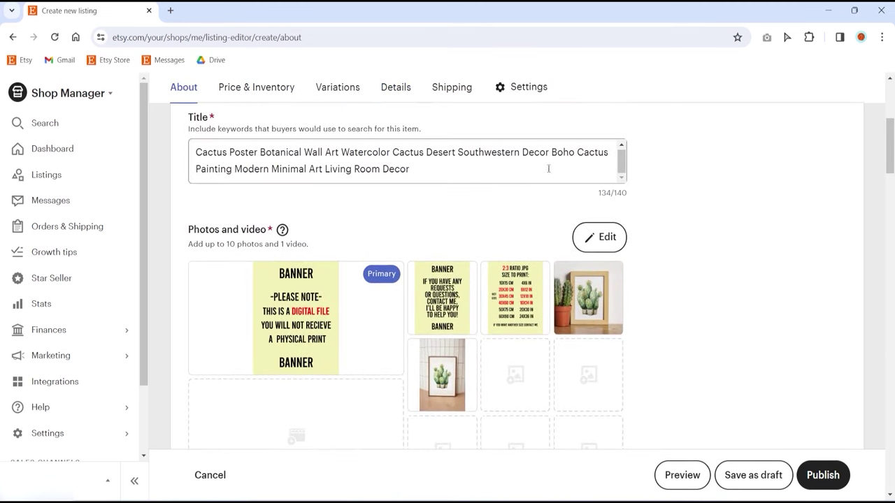
pyautogui.moveTo(341, 152); pyautogui.dragTo(425, 151)
pyautogui.hotkey('ctrl', 'c')
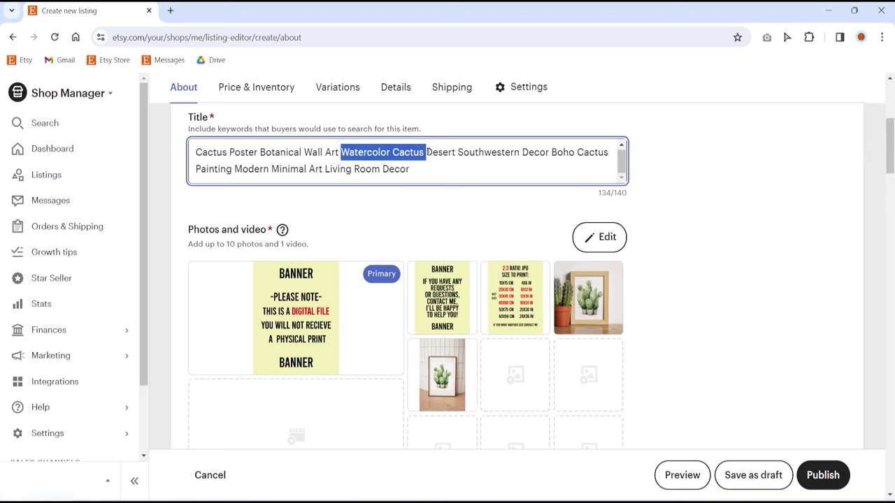
pyautogui.moveTo(890, 147); pyautogui.dragTo(891, 378)
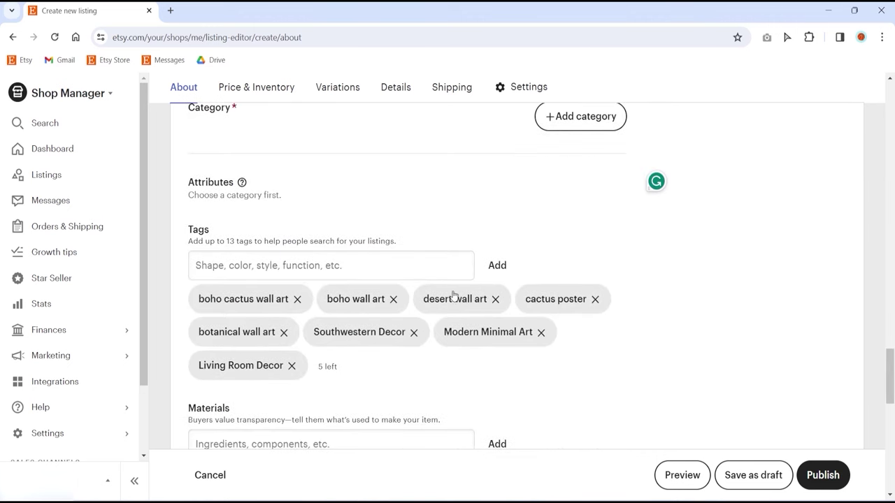
pyautogui.click(396, 267)
pyautogui.hotkey('ctrl', 'v')
pyautogui.press('Return')
pyautogui.moveTo(891, 367); pyautogui.dragTo(876, 382)
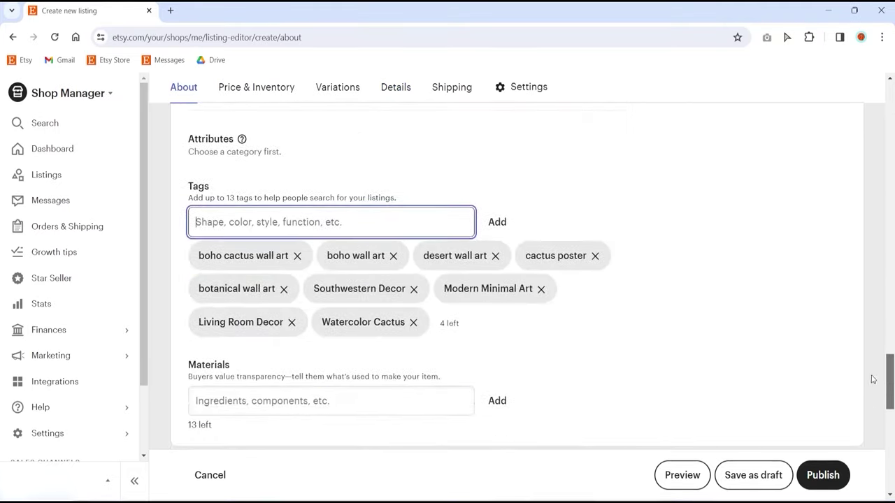
pyautogui.click(275, 456)
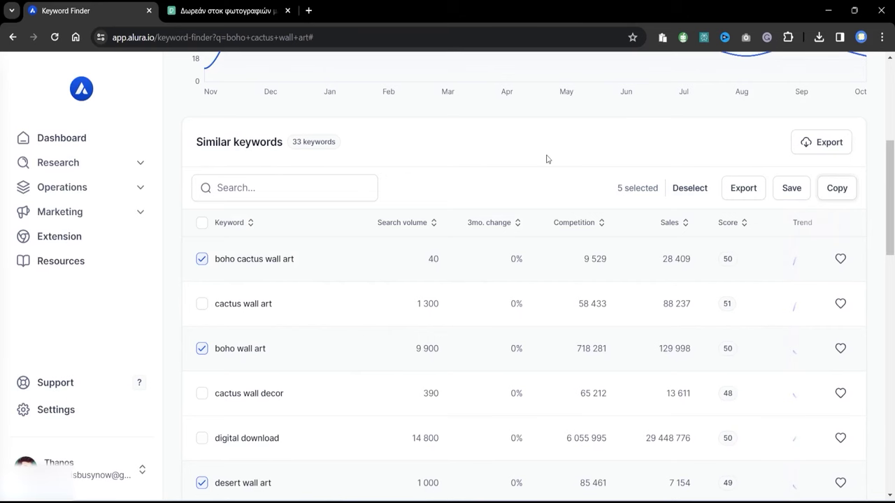
# - Open Alura listing reports for the Cactus Wall Art and Boho Nursery Decor listings
pyautogui.moveTo(891, 196); pyautogui.dragTo(892, 396)
pyautogui.scroll(1, 287, 202)
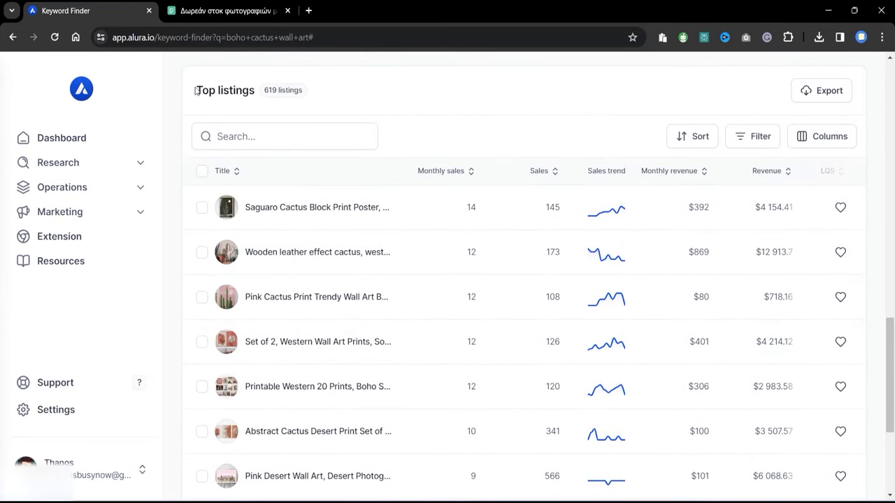
pyautogui.moveTo(197, 90); pyautogui.dragTo(255, 87)
pyautogui.scroll(-5, 314, 142)
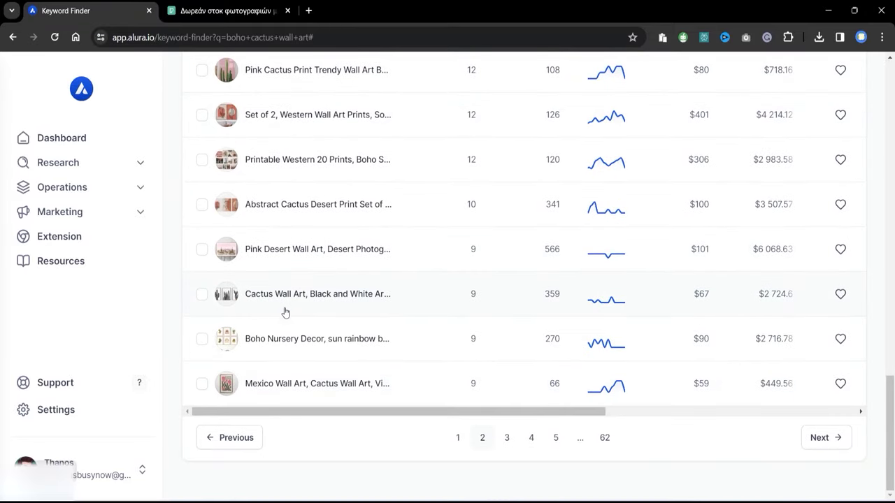
pyautogui.click(285, 309)
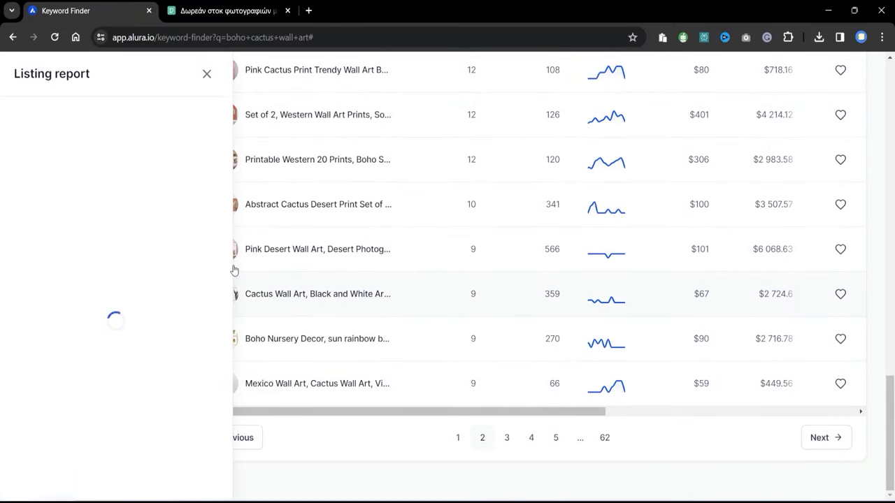
pyautogui.scroll(-6, 51, 280)
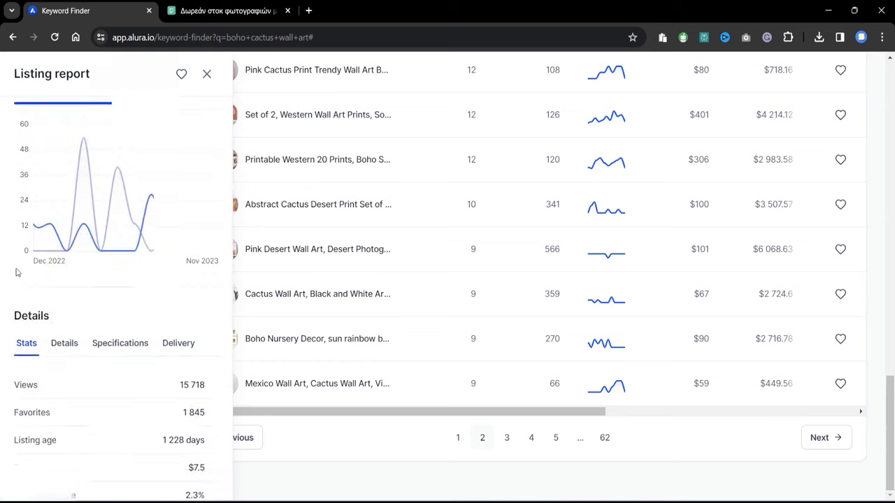
pyautogui.scroll(-4, 51, 280)
pyautogui.scroll(1, 62, 251)
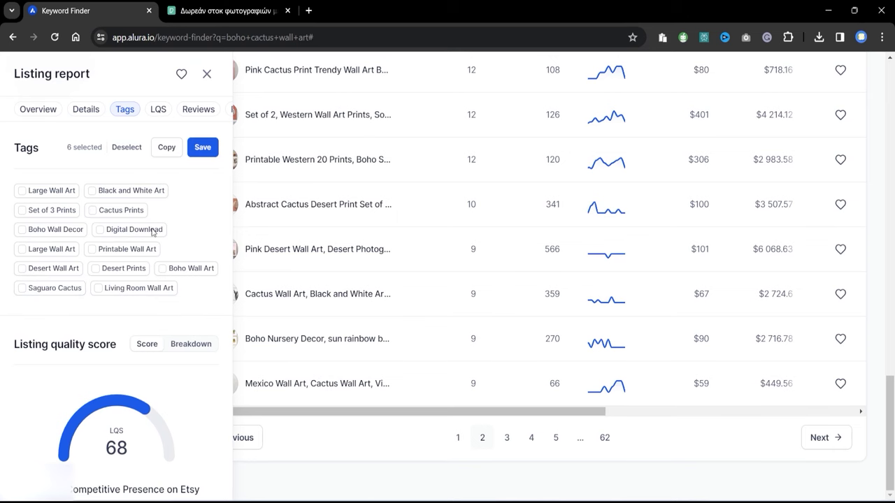
pyautogui.click(474, 448)
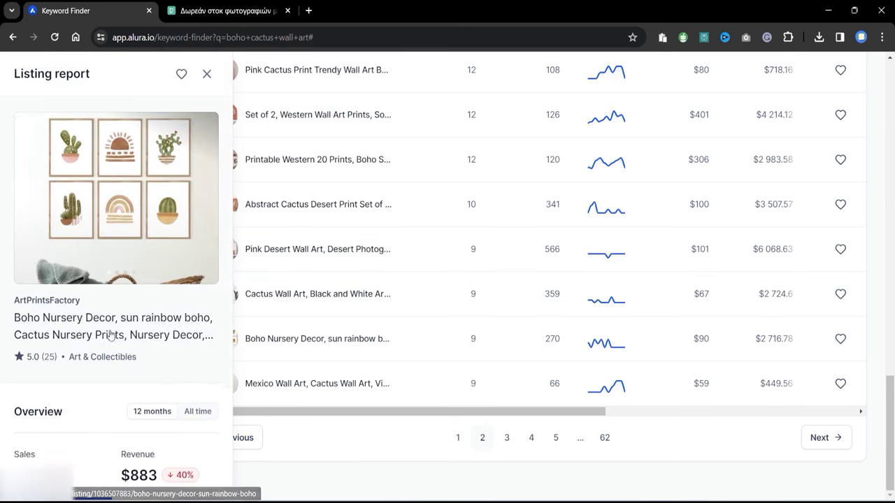
pyautogui.scroll(-10, 109, 332)
pyautogui.scroll(-4, 109, 332)
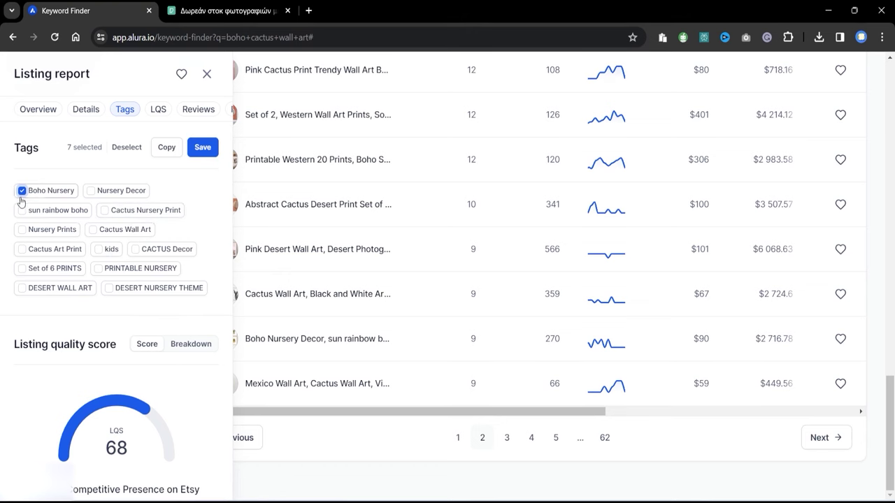
# - Copy the Boho Nursery and Cactus Nursery Print tags into the Etsy listing's Tags
pyautogui.click(22, 191)
pyautogui.click(104, 211)
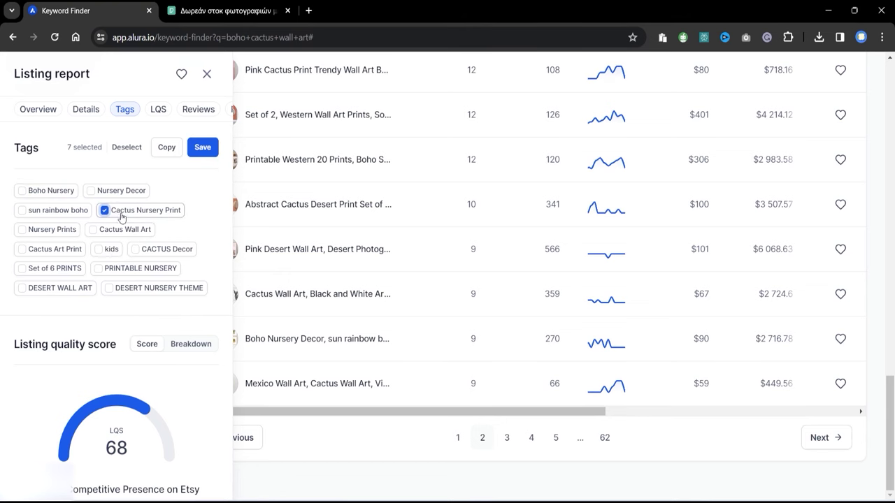
pyautogui.click(22, 191)
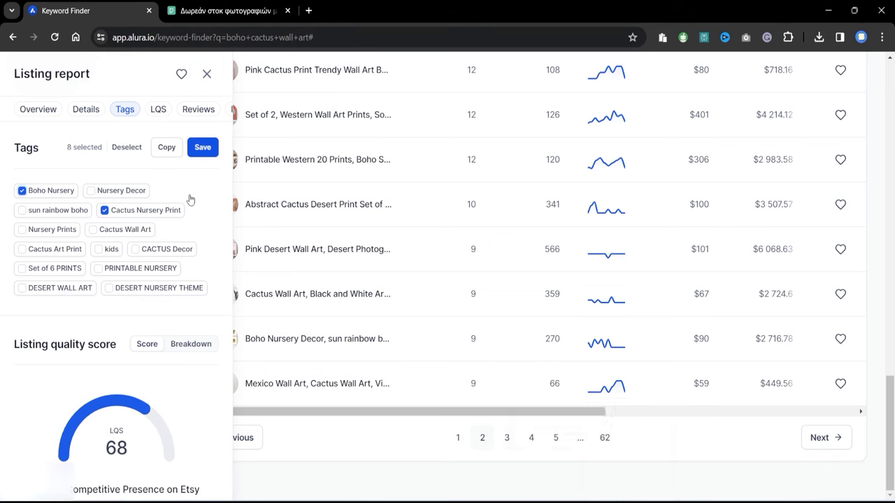
pyautogui.click(167, 149)
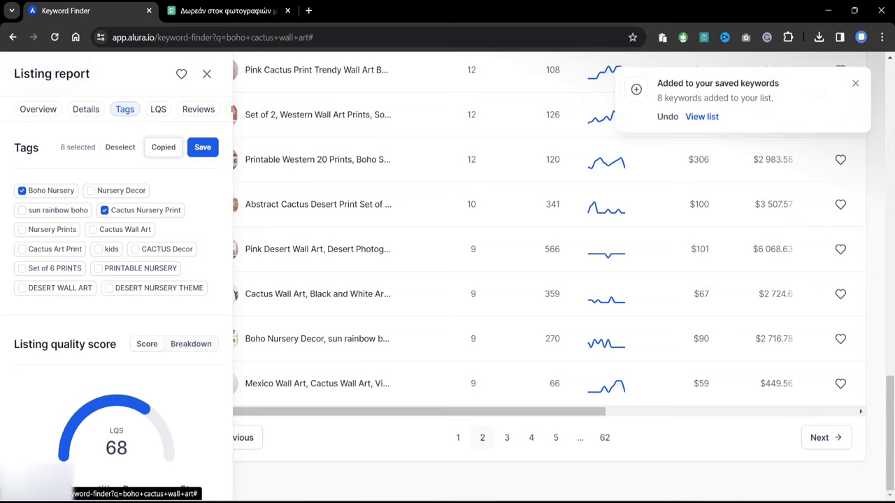
pyautogui.hotkey('alt', 'Tab')
pyautogui.hotkey('ctrl', 'v')
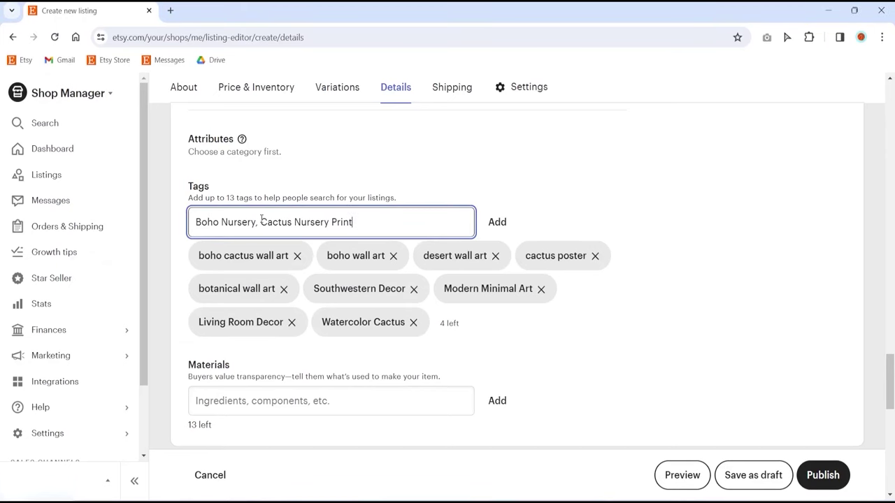
pyautogui.press('Return')
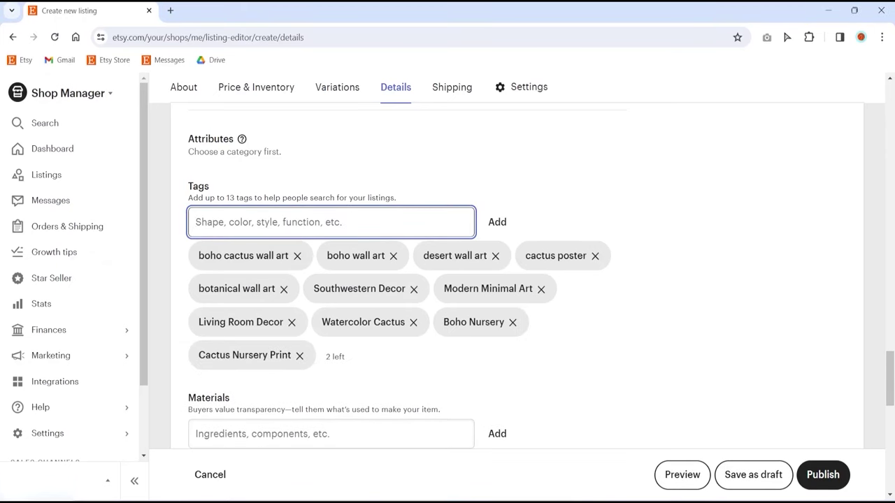
# - Copy the flowering cactus art tag from the cactus set-of-3 prints listing on results page 3
pyautogui.hotkey('alt', 'Tab')
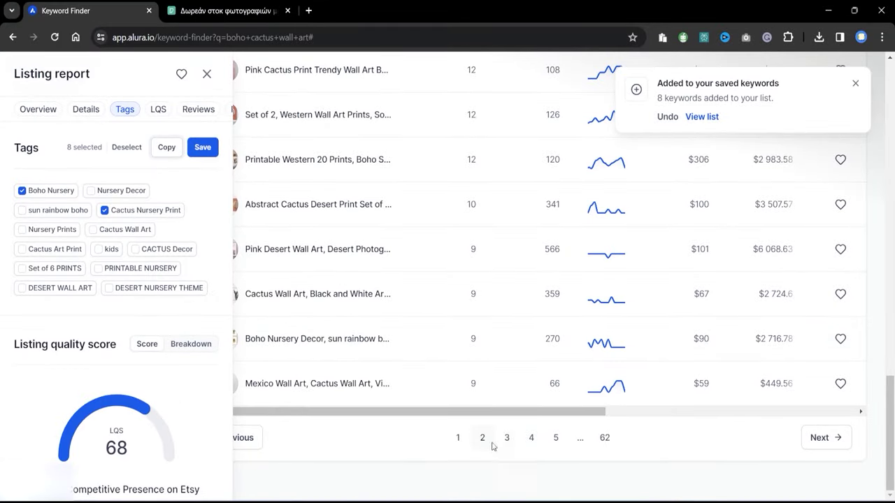
pyautogui.click(506, 443)
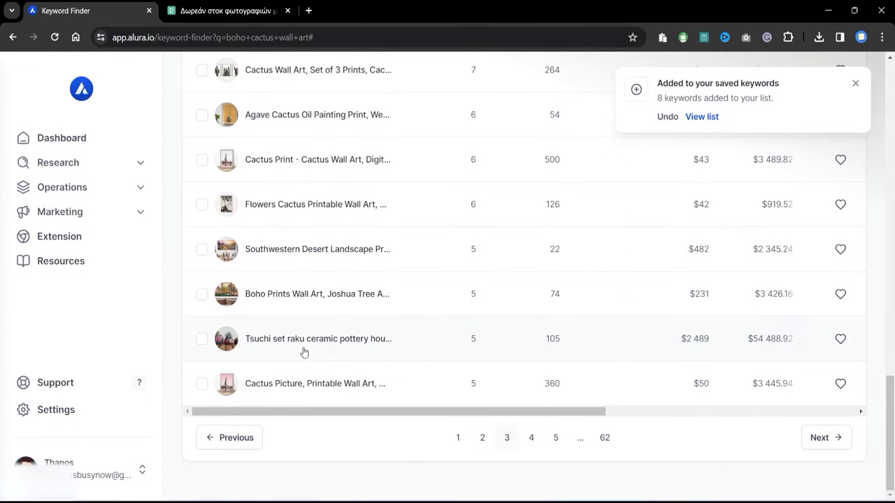
pyautogui.scroll(3, 304, 352)
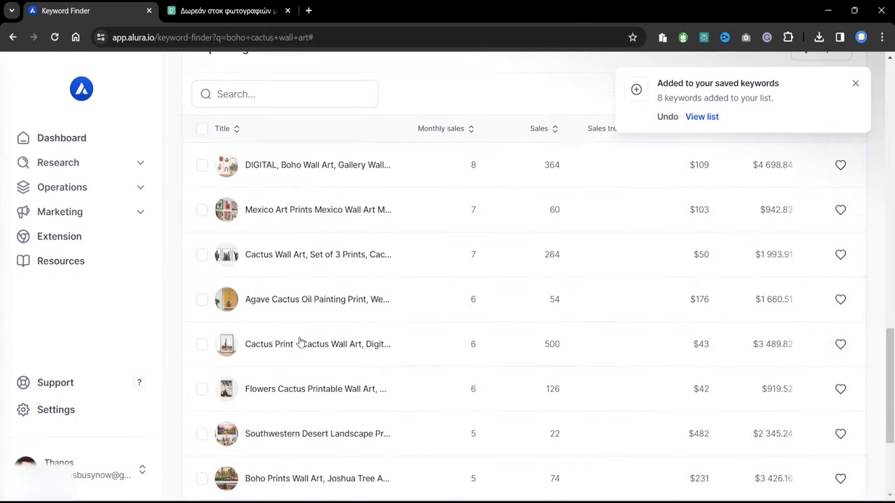
pyautogui.click(285, 262)
pyautogui.scroll(-4, 59, 373)
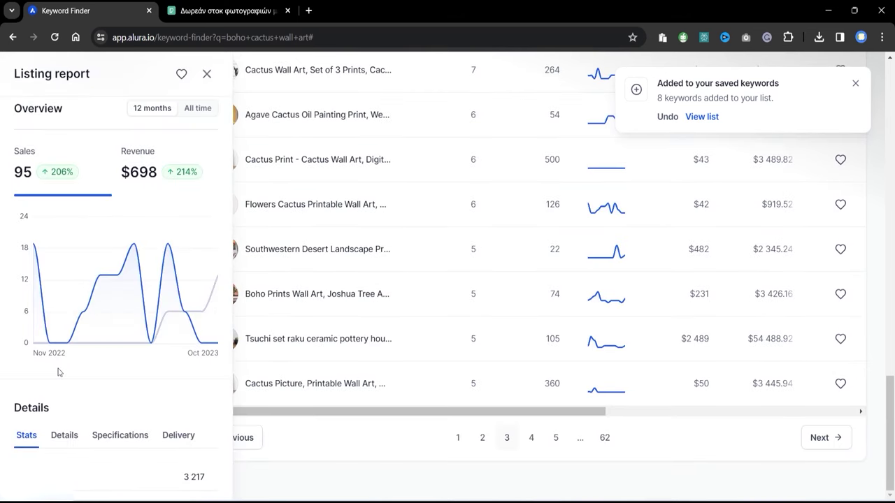
pyautogui.scroll(-4, 59, 372)
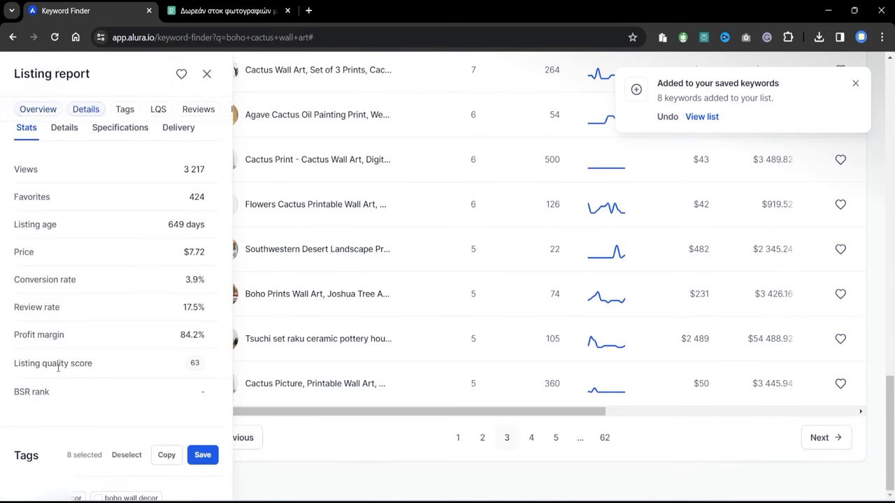
pyautogui.scroll(-3, 59, 372)
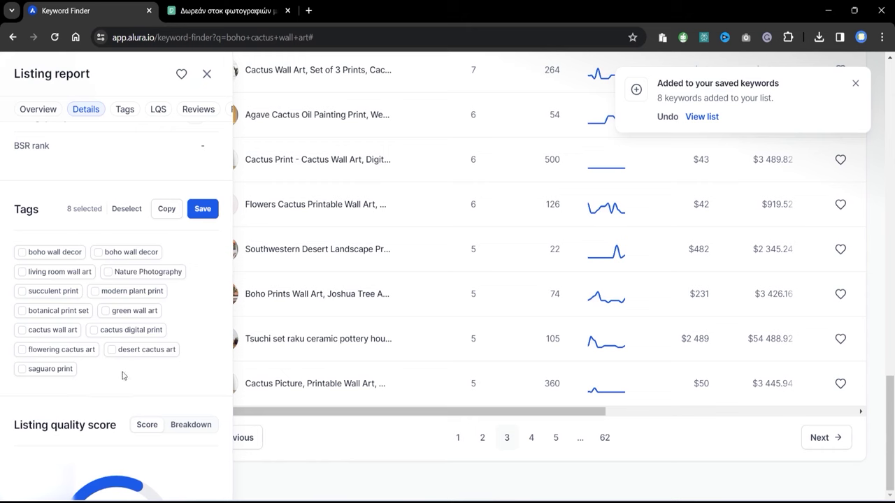
pyautogui.click(22, 351)
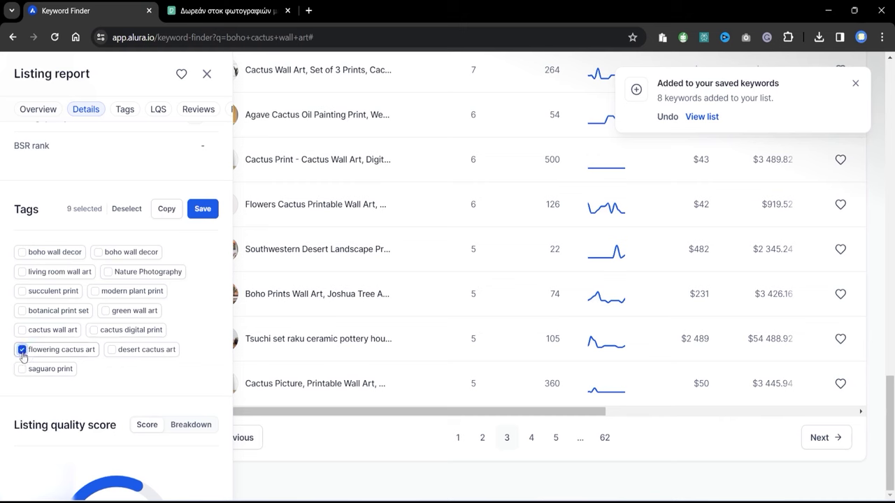
pyautogui.click(164, 208)
# - Add the copied 'flowering cactus art' as a tag in the Etsy listing
pyautogui.hotkey('alt', 'Tab')
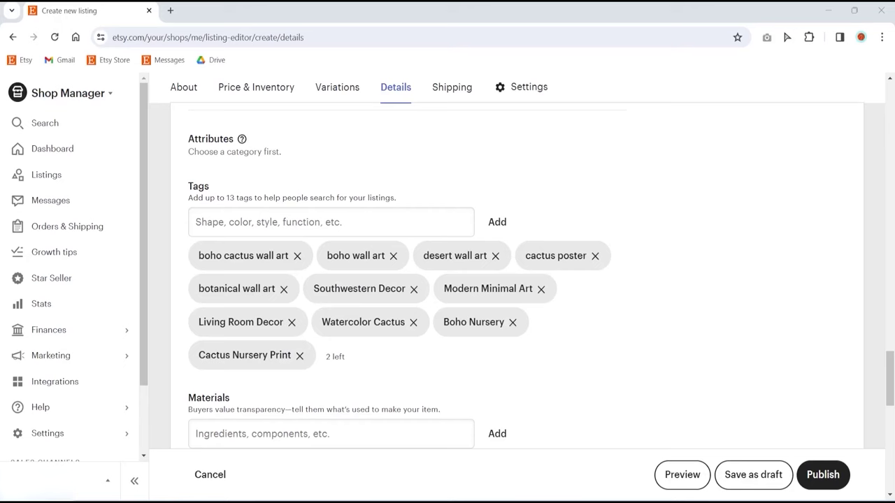
pyautogui.hotkey('ctrl', 'v')
pyautogui.press('Return')
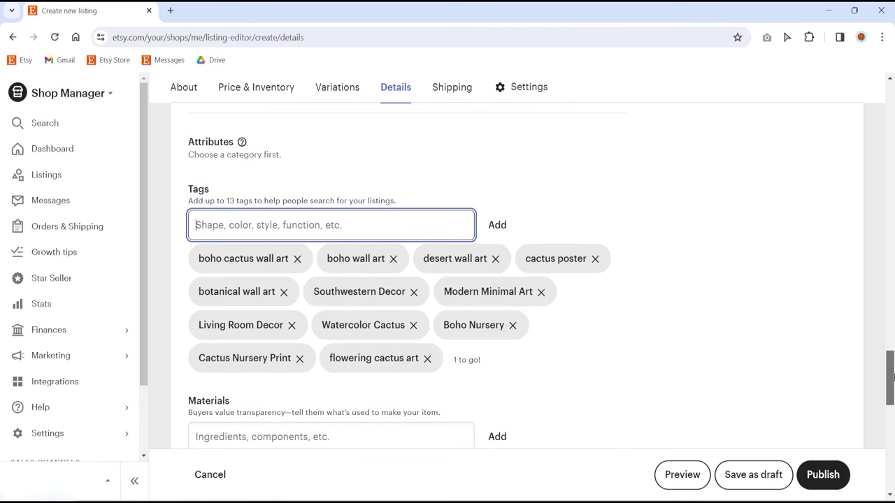
# - Copy 'Boho Cactus Painting' from the title and add it as the 13th tag
pyautogui.moveTo(891, 378); pyautogui.dragTo(893, 124)
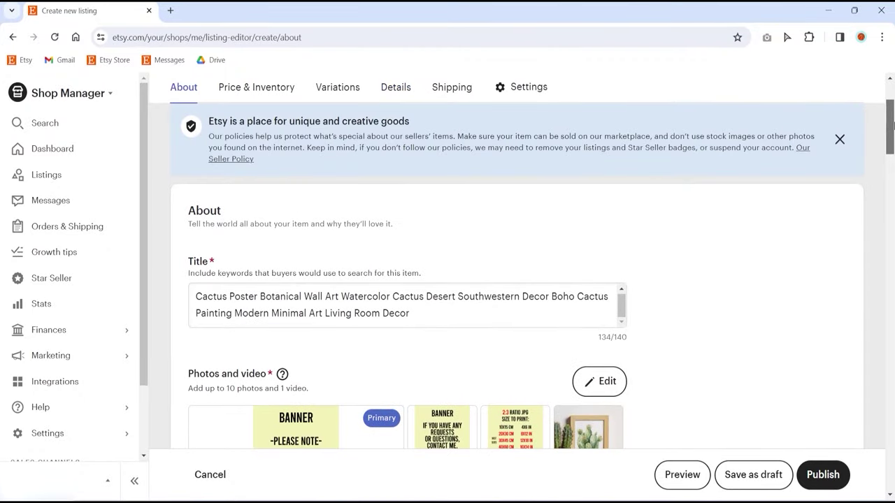
pyautogui.moveTo(893, 124); pyautogui.dragTo(893, 139)
pyautogui.moveTo(552, 197)
pyautogui.mouseDown()
pyautogui.moveTo(209, 214)
pyautogui.moveTo(223, 217)
pyautogui.mouseUp()
pyautogui.rightClick(222, 216)
pyautogui.click(253, 274)
pyautogui.moveTo(892, 159); pyautogui.dragTo(892, 399)
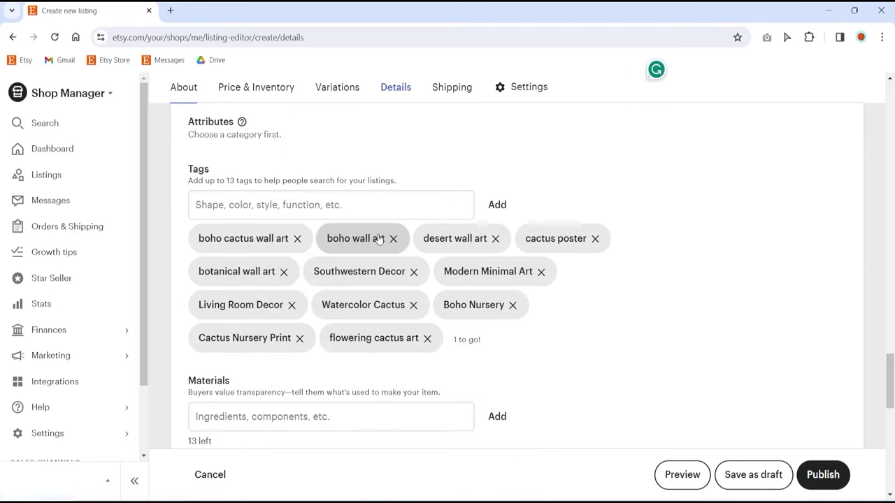
pyautogui.click(354, 200)
pyautogui.hotkey('ctrl', 'v')
pyautogui.press('Return')
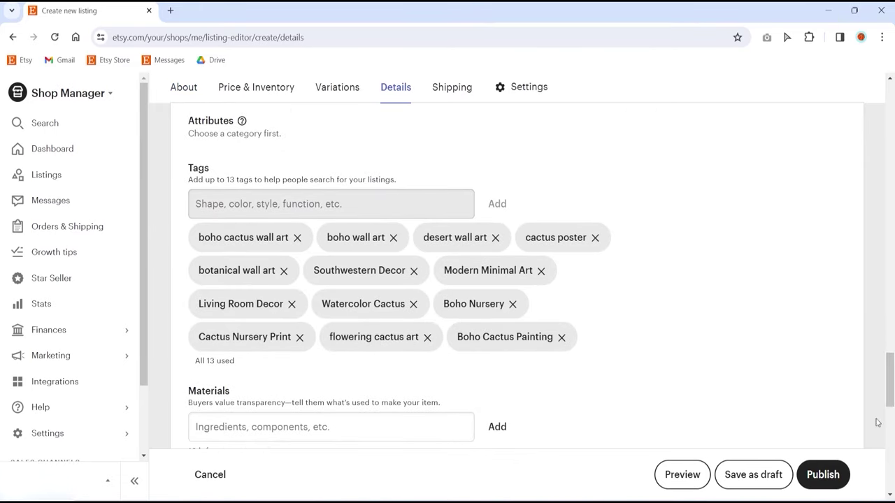
pyautogui.moveTo(892, 384); pyautogui.dragTo(892, 437)
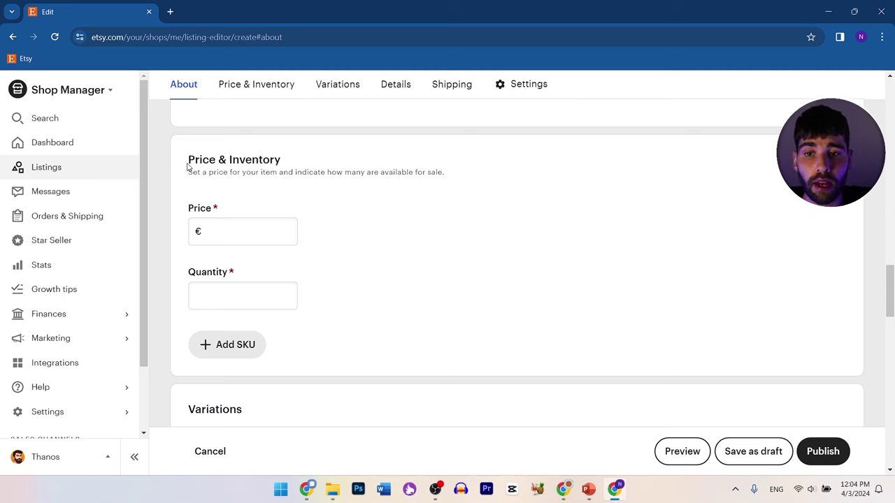
# - Set the listing price to €10.00 and check the estimated profit breakdown
pyautogui.moveTo(187, 166); pyautogui.dragTo(283, 164)
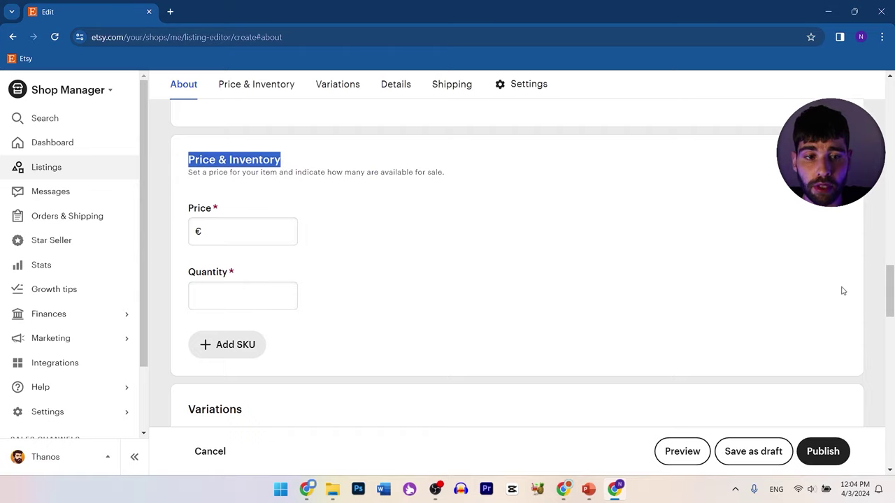
pyautogui.click(256, 84)
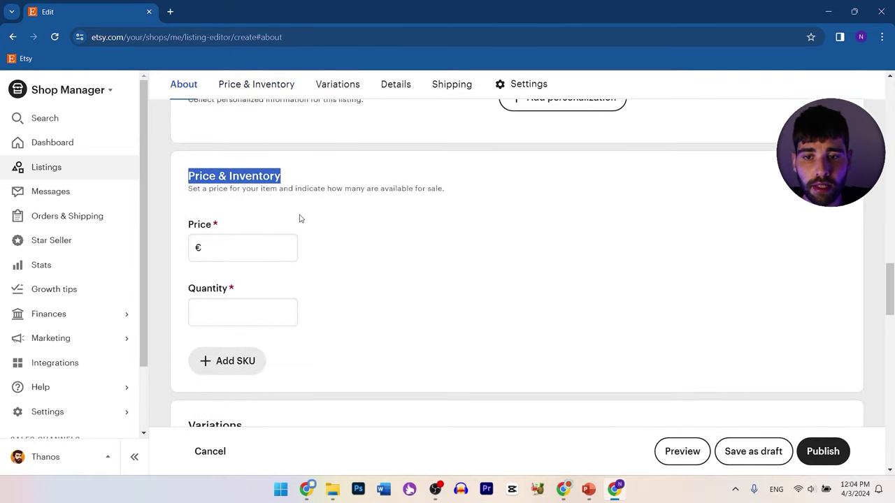
pyautogui.click(244, 251)
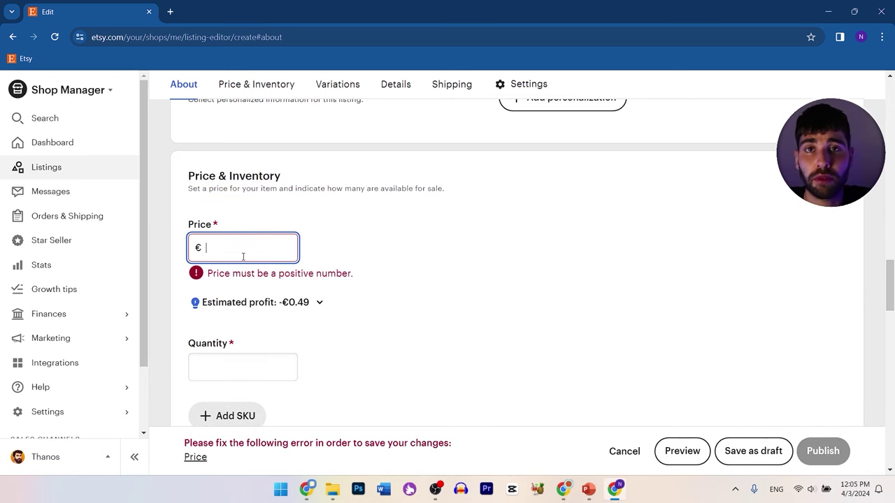
pyautogui.write('10')
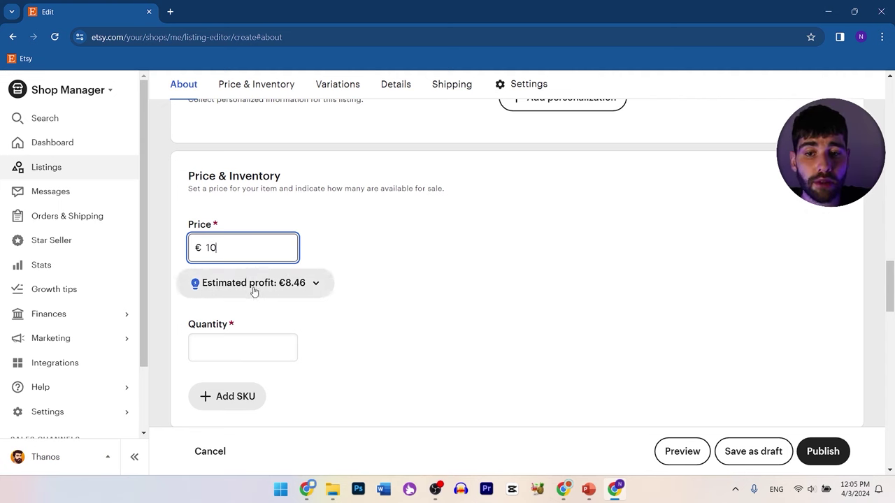
pyautogui.click(304, 293)
pyautogui.click(303, 292)
pyautogui.scroll(-1, 280, 266)
pyautogui.click(193, 184)
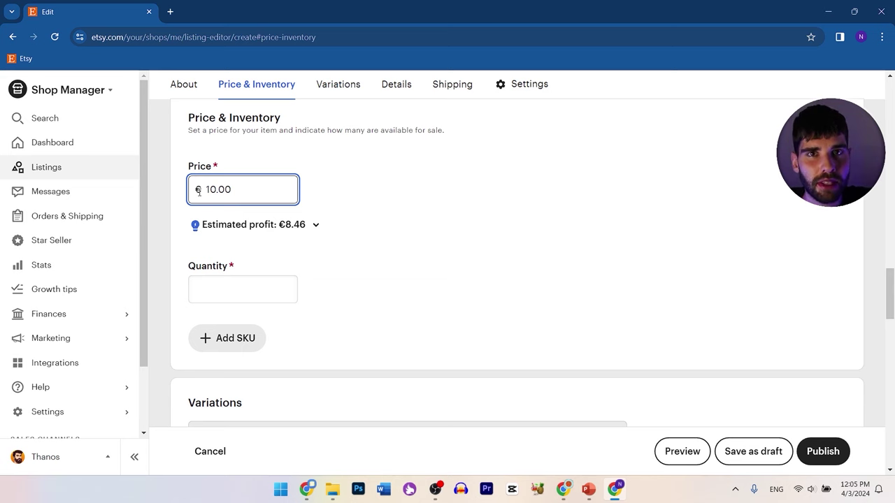
# - Change the quantity from the suggested 999 to 10
pyautogui.click(220, 282)
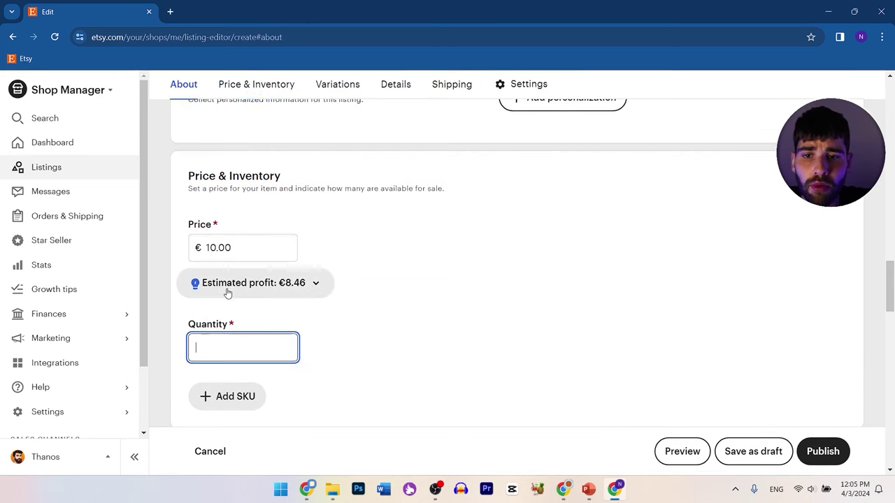
pyautogui.click(213, 287)
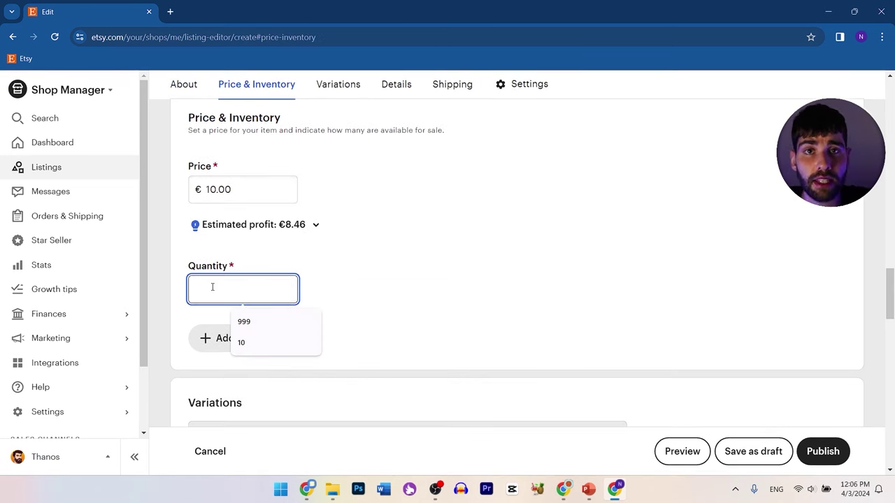
pyautogui.press('Down')
pyautogui.press('Return')
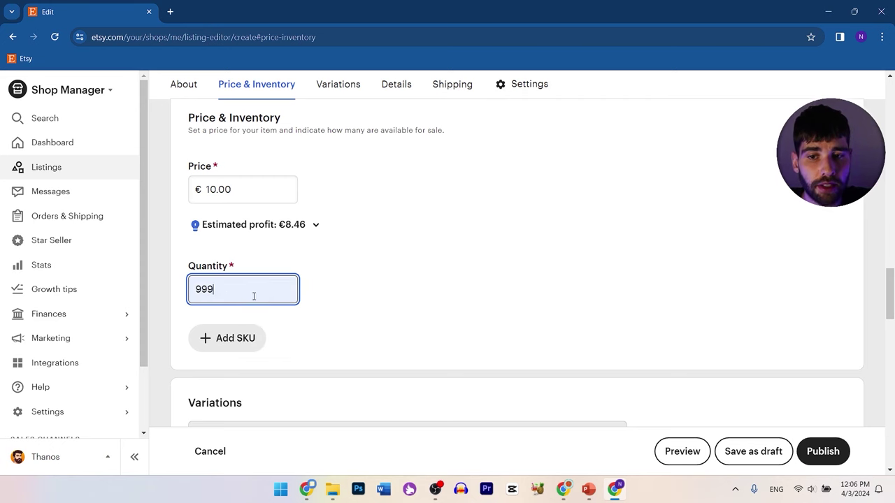
pyautogui.moveTo(254, 294); pyautogui.dragTo(187, 301)
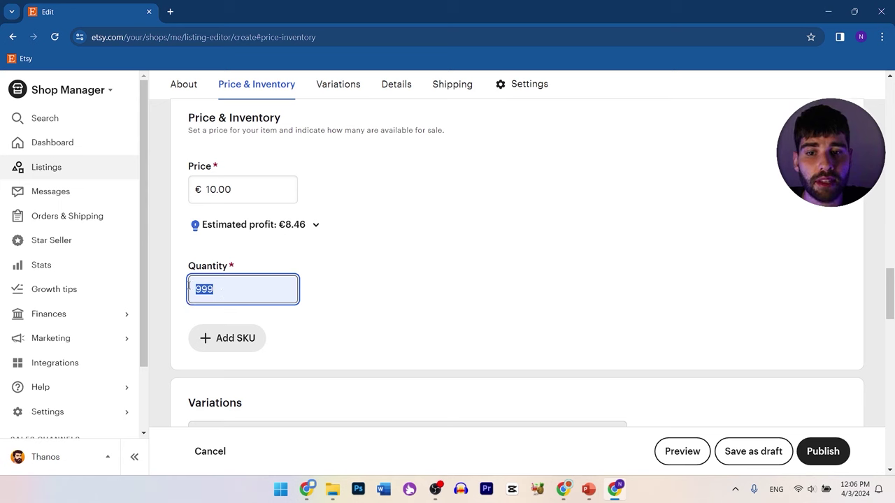
pyautogui.click(227, 291)
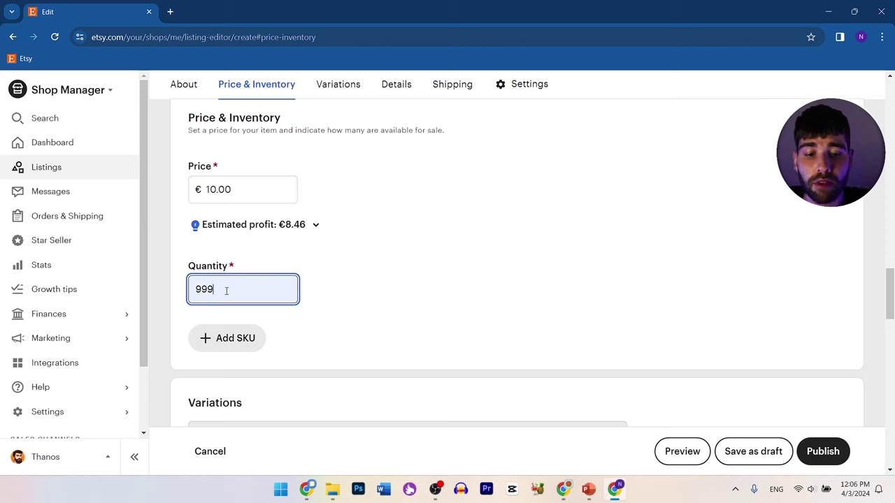
pyautogui.press('BackSpace')
pyautogui.press('BackSpace')
pyautogui.press('BackSpace')
pyautogui.write('100')
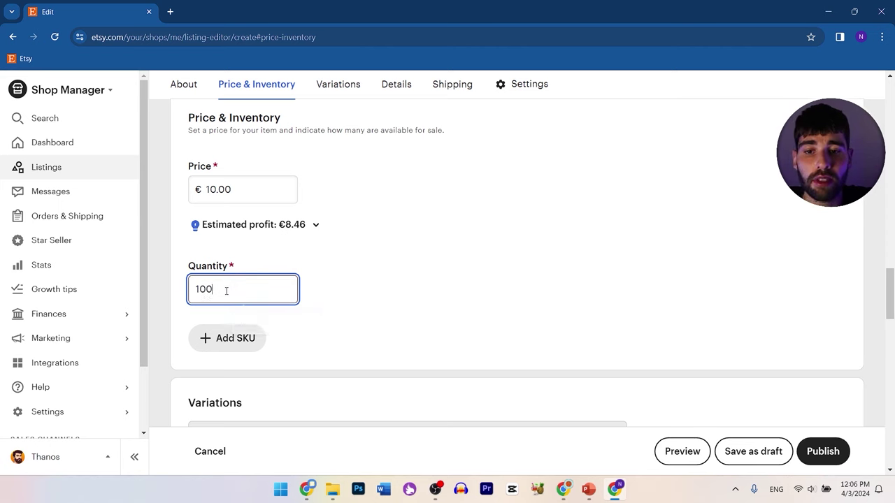
pyautogui.click(248, 262)
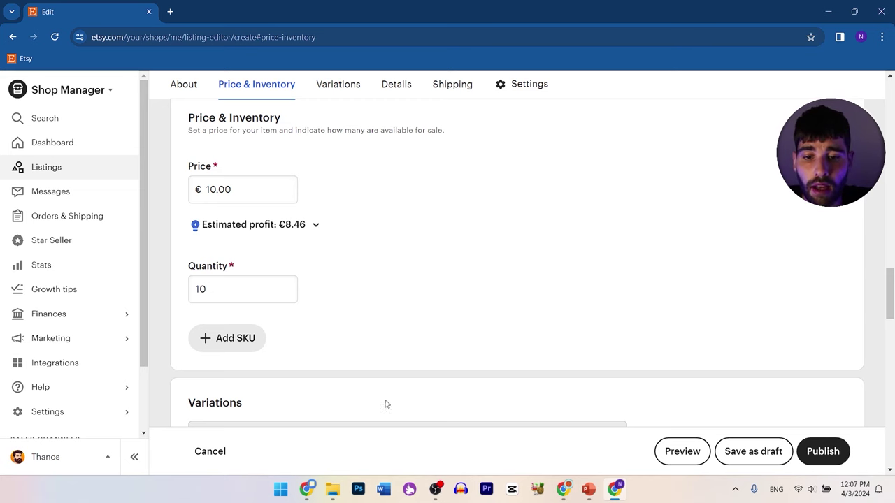
pyautogui.click(562, 490)
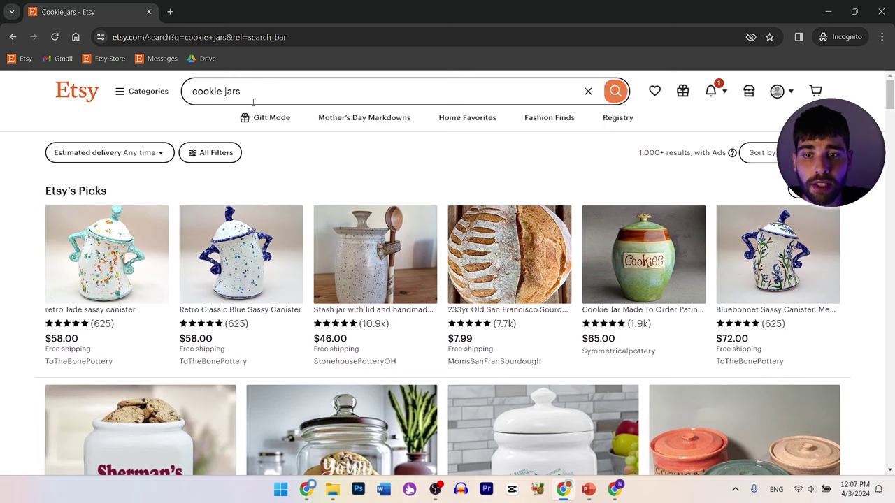
# - Filter the cookie jars search results to Star Seller shops via All Filters
pyautogui.scroll(-4, 6, 175)
pyautogui.scroll(-3, 6, 181)
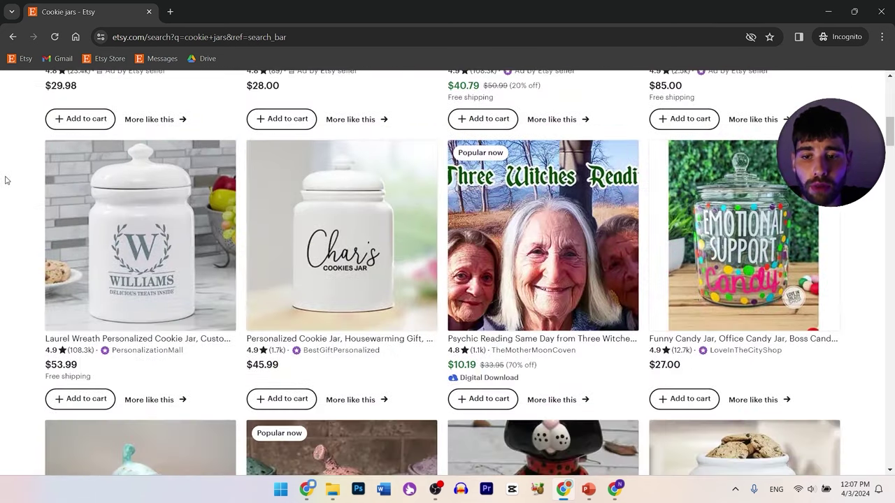
pyautogui.scroll(10, 5, 180)
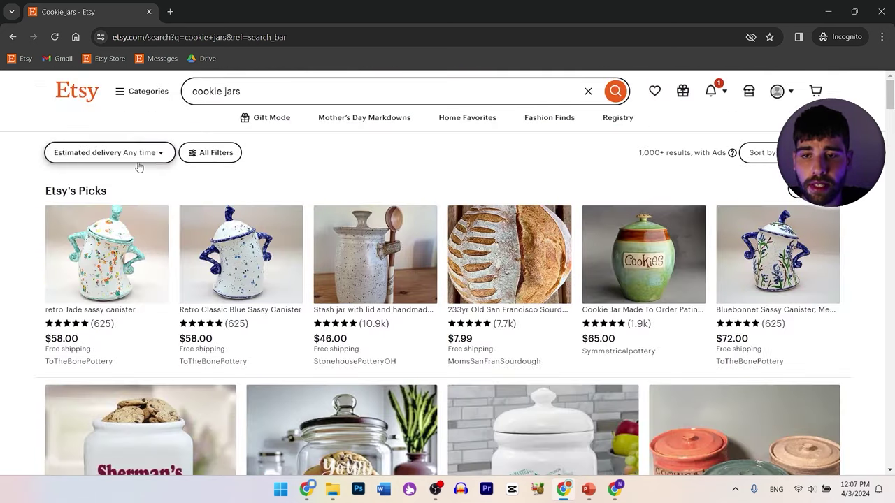
pyautogui.click(140, 166)
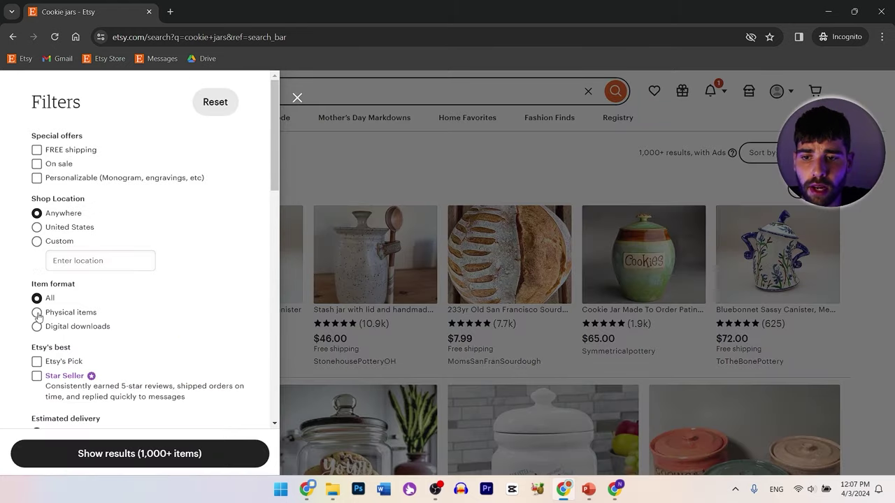
pyautogui.click(36, 376)
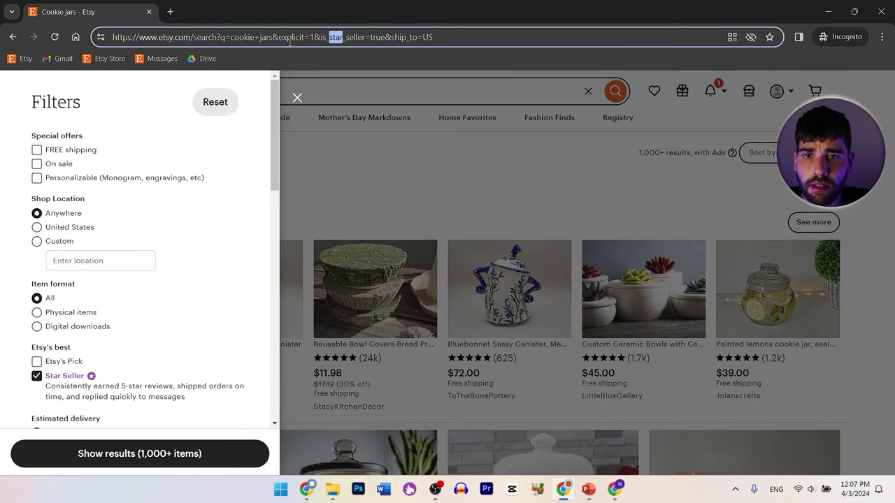
# - Change is_star_seller to is_best_seller in the URL and browse the 140 Bestseller results
pyautogui.press('BackSpace')
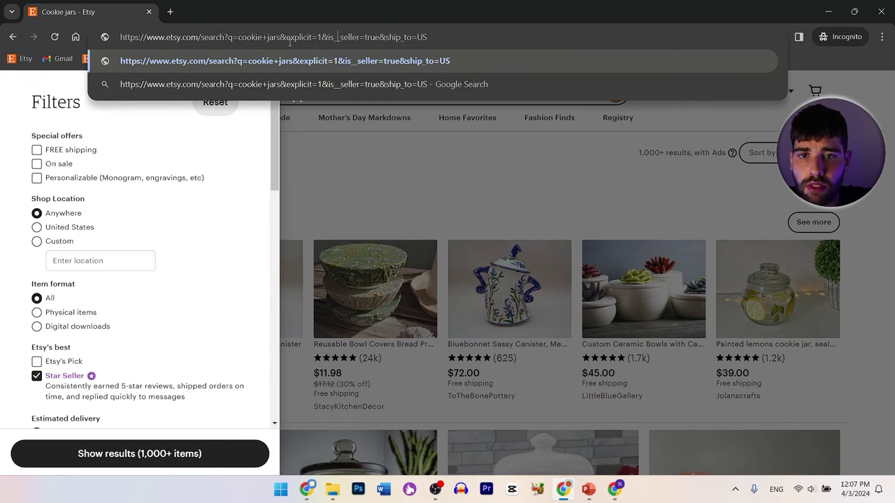
pyautogui.write('best')
pyautogui.press('Return')
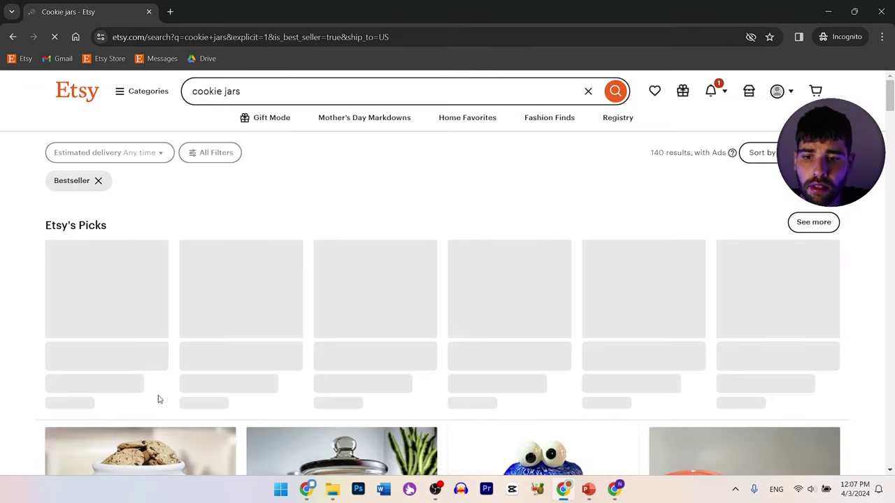
pyautogui.scroll(-4, 0, 332)
pyautogui.scroll(-4, 0, 332)
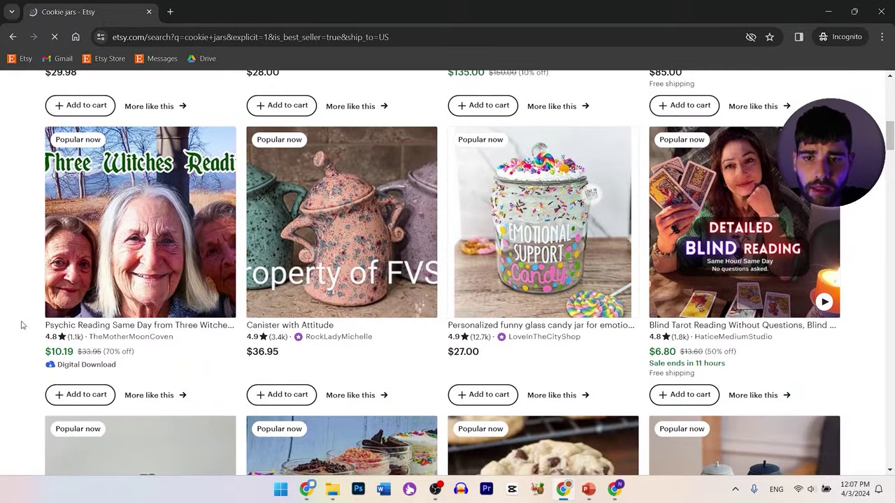
pyautogui.scroll(-9, 34, 288)
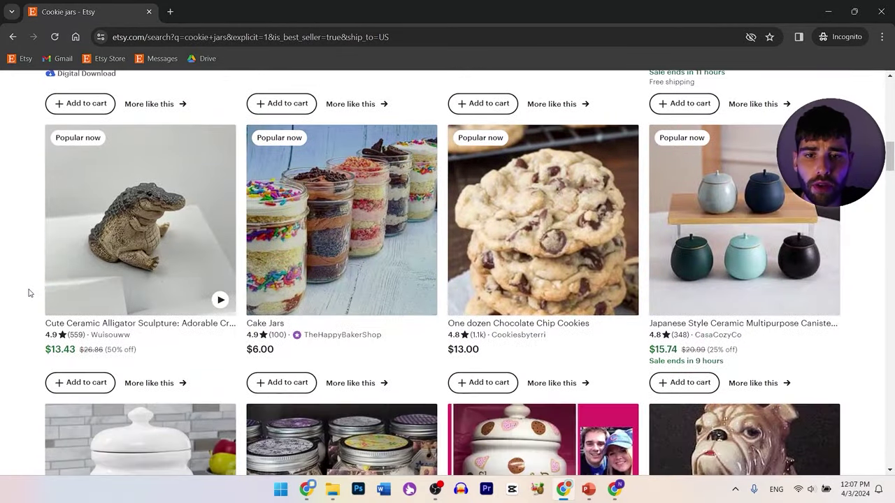
pyautogui.scroll(-5, 28, 294)
pyautogui.scroll(8, 28, 294)
pyautogui.scroll(-2, 28, 294)
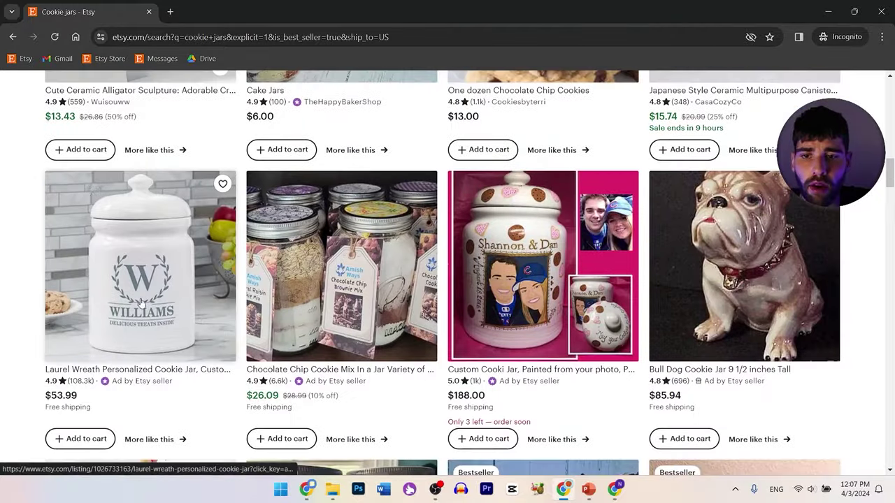
# - Go back to the Star Seller cookie jars results and review the All Filters options
pyautogui.click(12, 37)
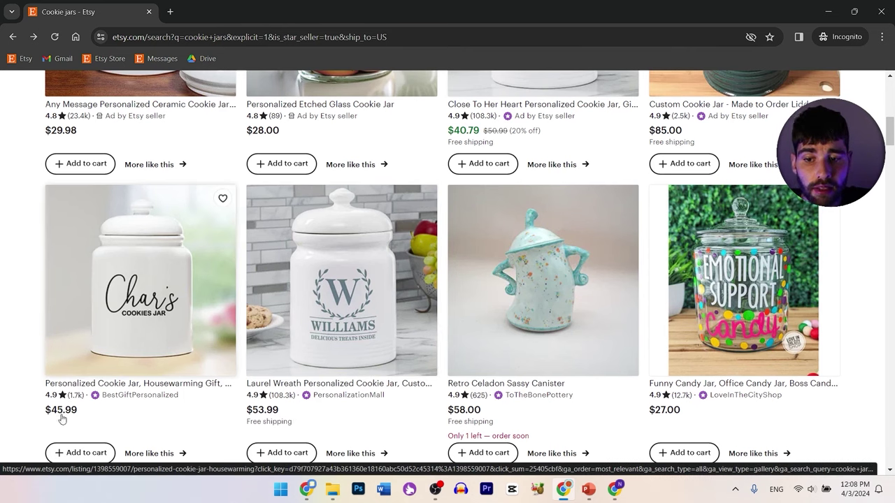
pyautogui.scroll(-1, 246, 342)
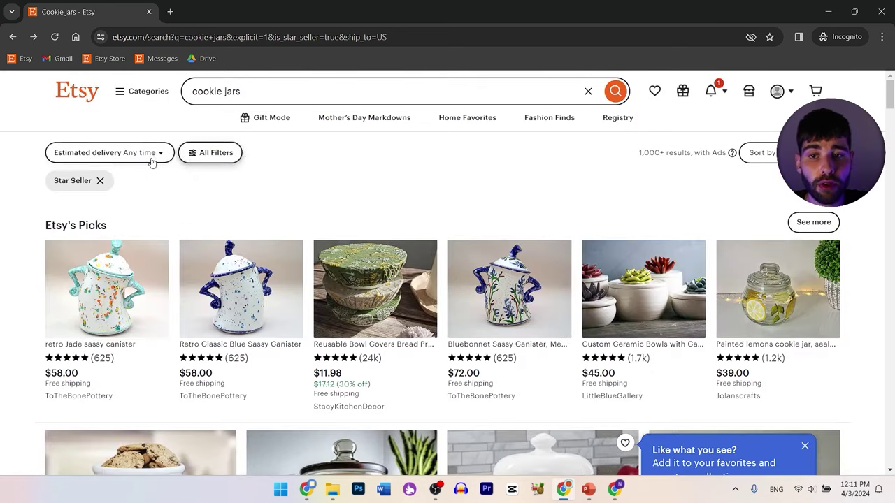
pyautogui.click(209, 153)
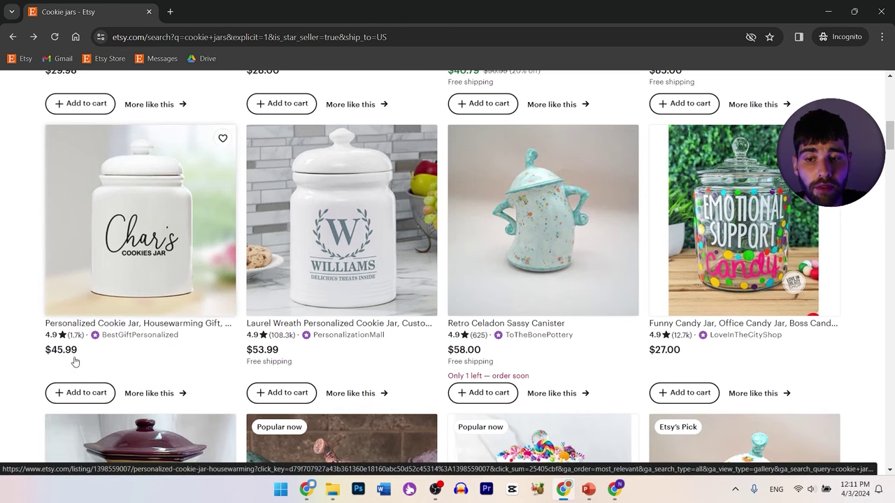
pyautogui.click(110, 276)
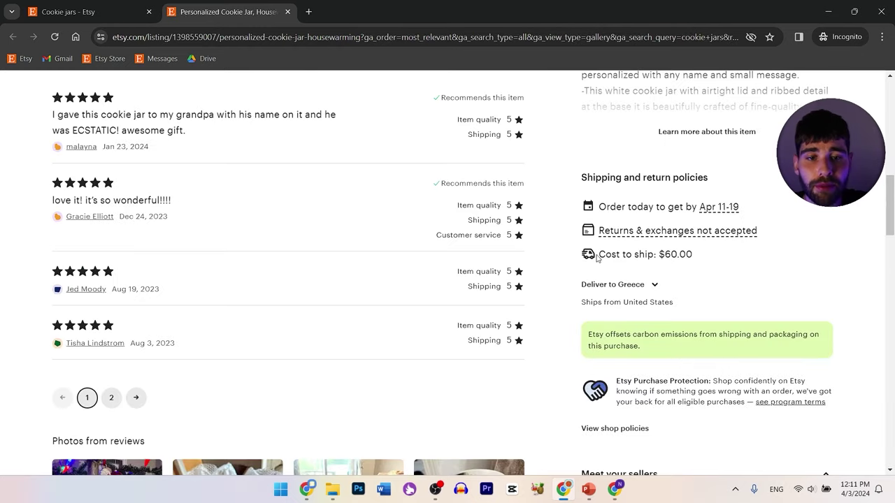
pyautogui.moveTo(597, 258); pyautogui.dragTo(700, 268)
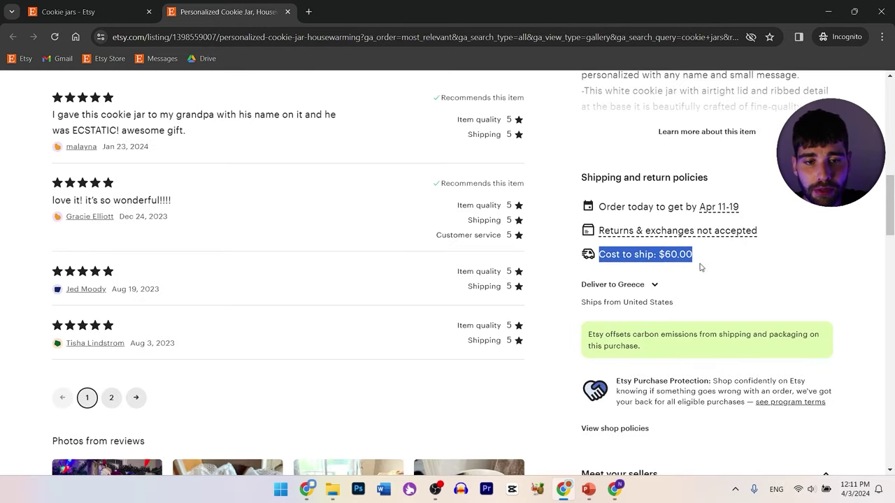
pyautogui.scroll(1, 700, 268)
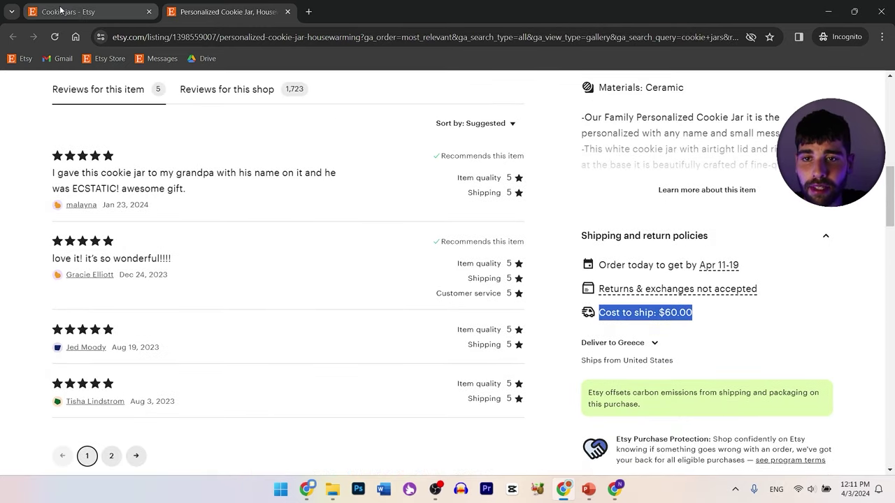
pyautogui.hotkey('ctrl', 'w')
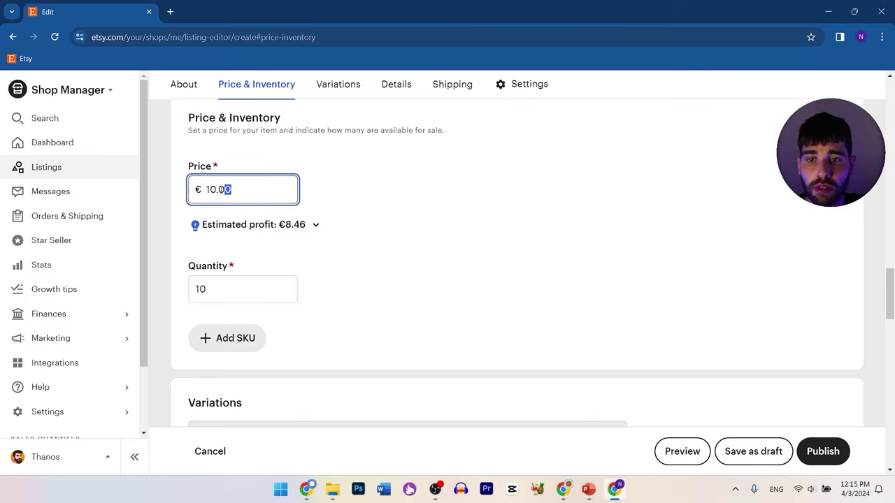
# - Replace the 10.00 price with 46.99, for an estimated profit of €41.57
pyautogui.moveTo(230, 190); pyautogui.dragTo(199, 189)
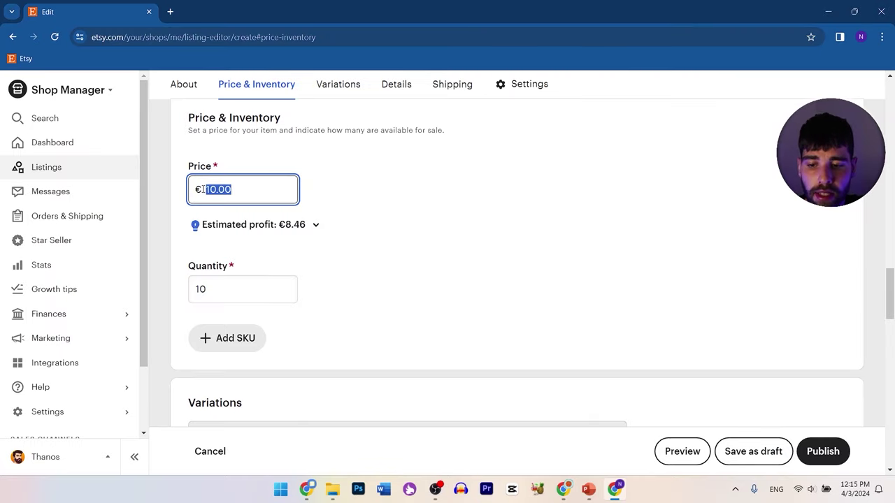
pyautogui.write('46.')
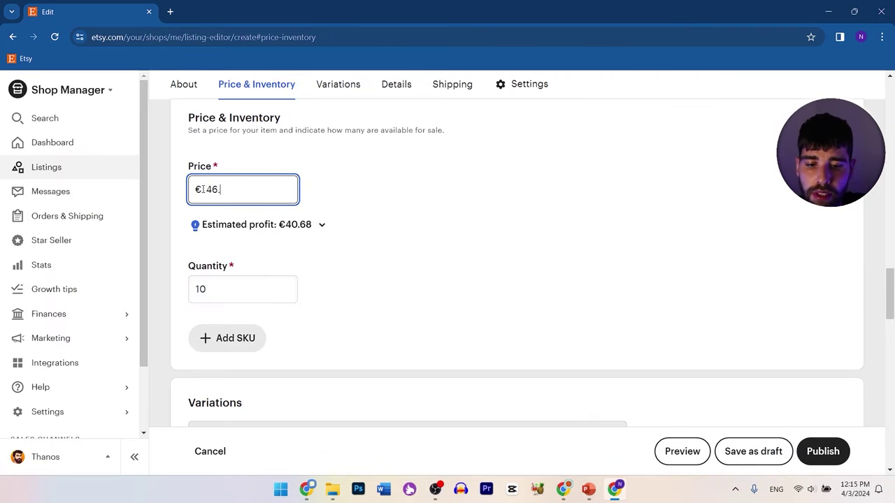
pyautogui.write('99')
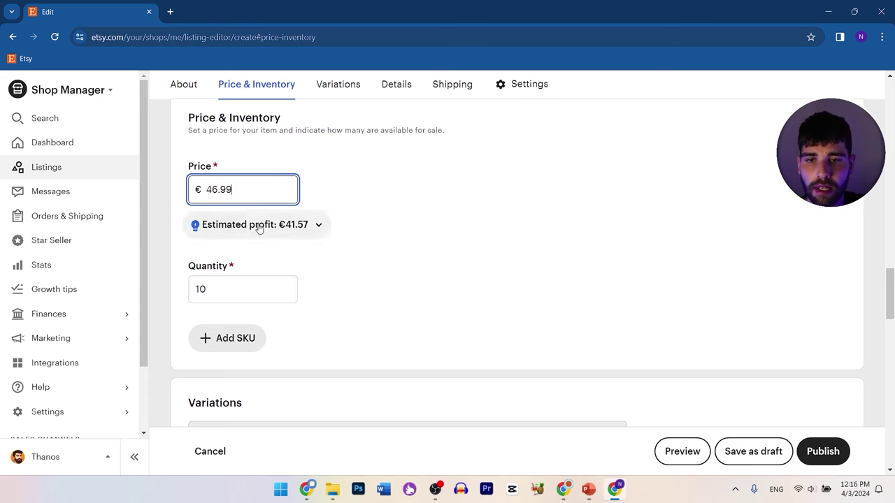
pyautogui.click(223, 291)
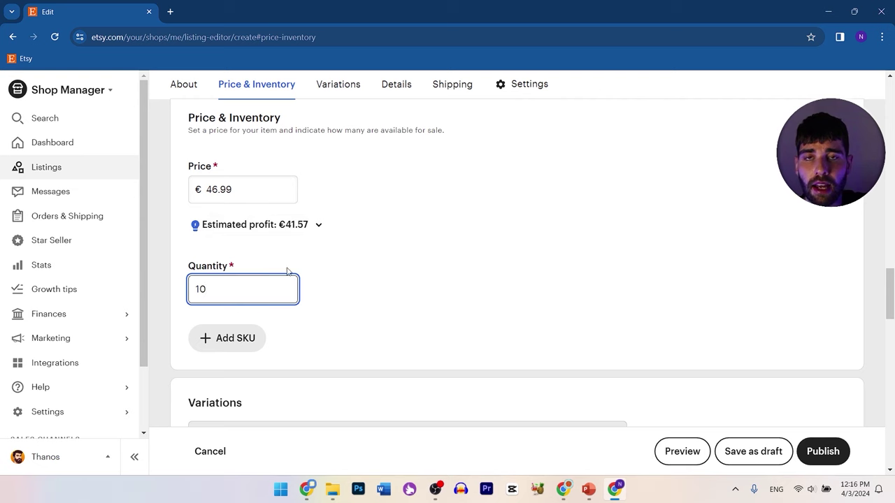
pyautogui.scroll(1, 398, 245)
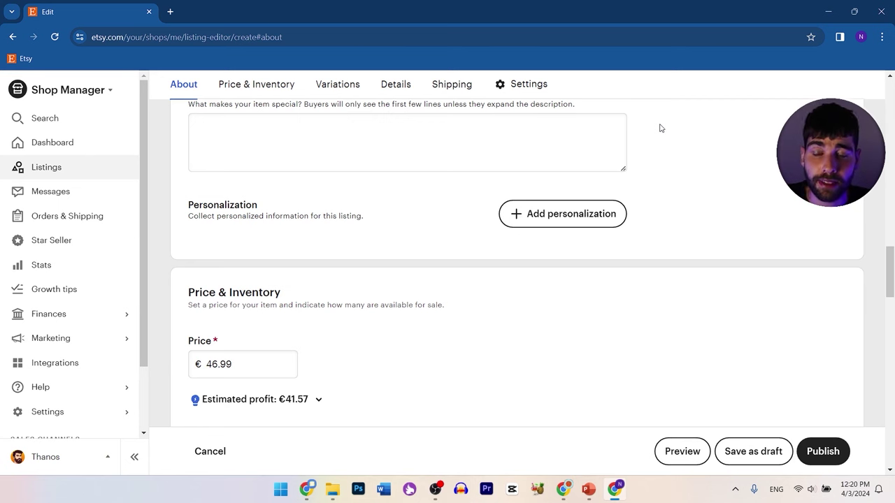
pyautogui.scroll(-15, 186, 163)
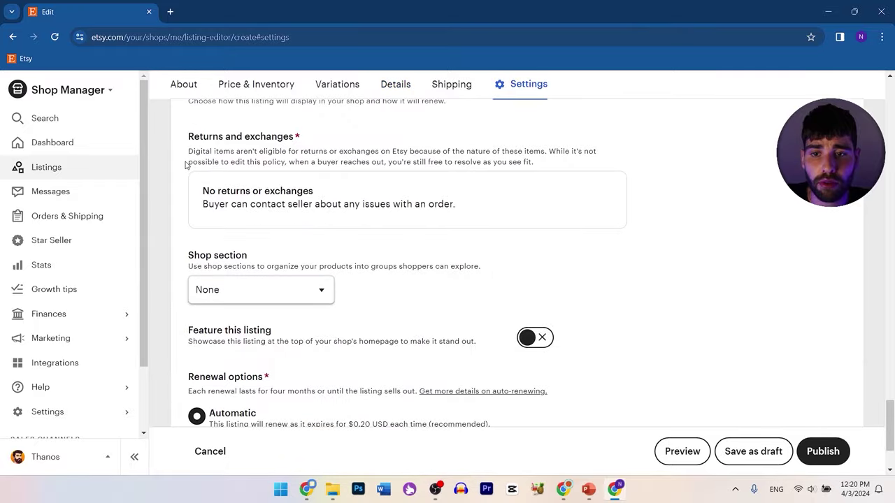
pyautogui.scroll(20, 186, 164)
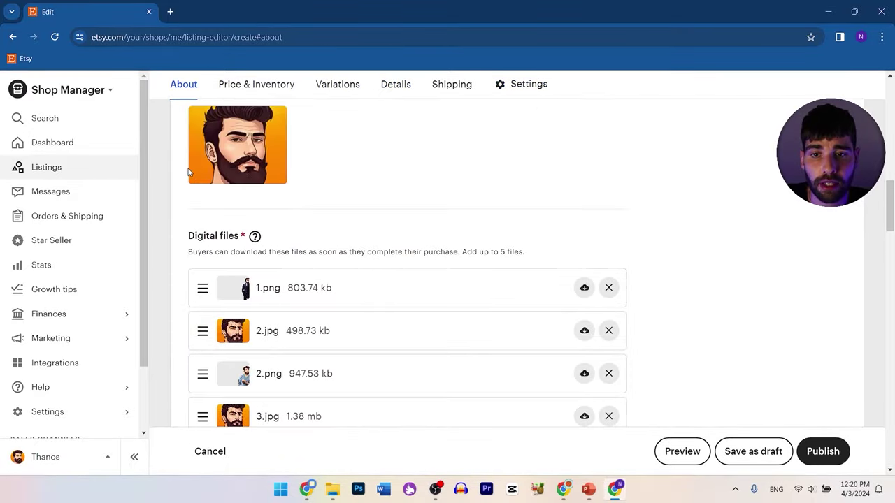
pyautogui.scroll(-5, 393, 239)
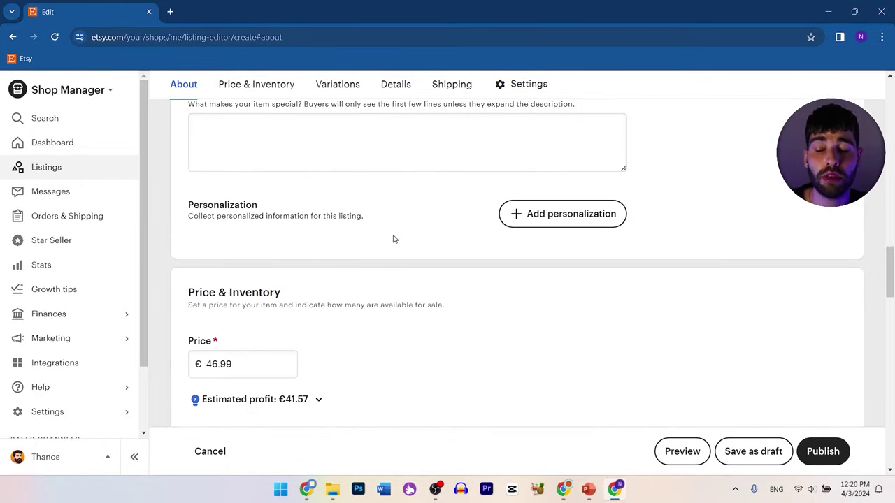
# - Enable personalization and replace the buyer instructions with 'This is a digital file'
pyautogui.click(552, 220)
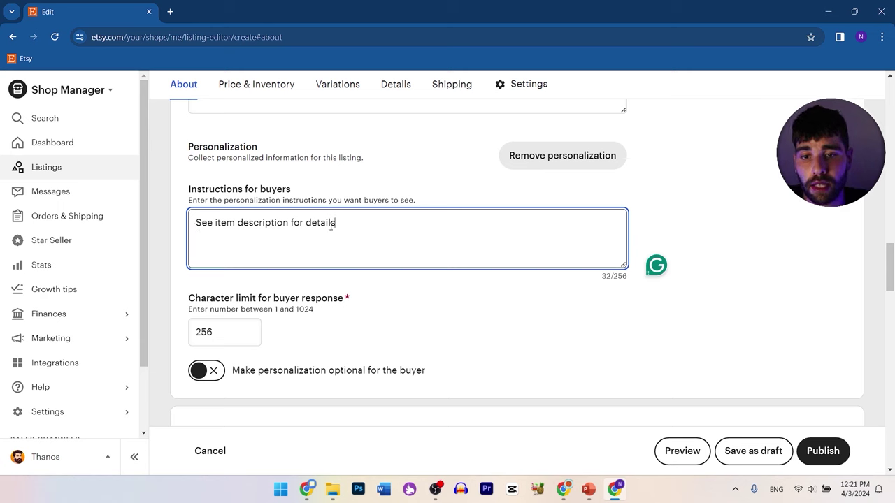
pyautogui.moveTo(336, 223); pyautogui.dragTo(187, 222)
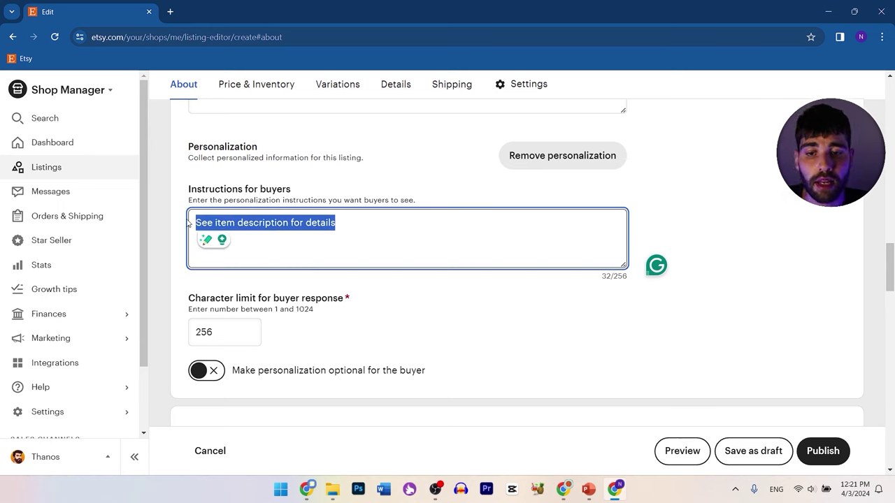
pyautogui.write('This i')
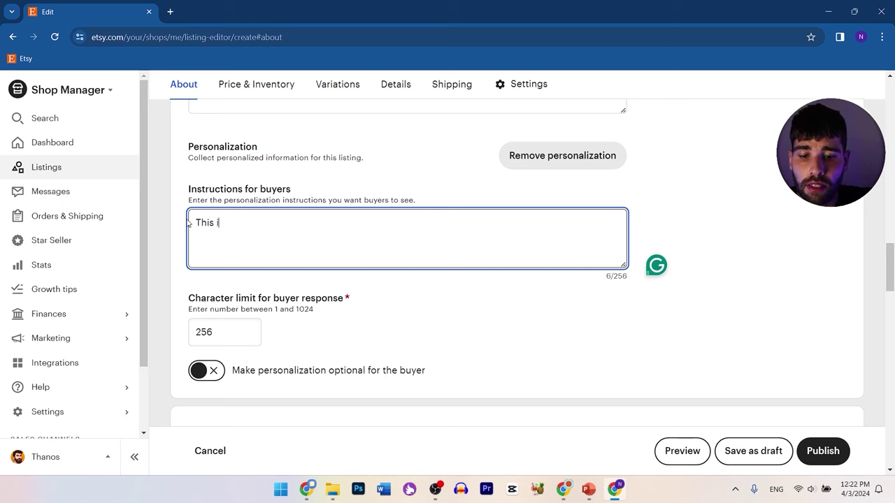
pyautogui.write('s a digit')
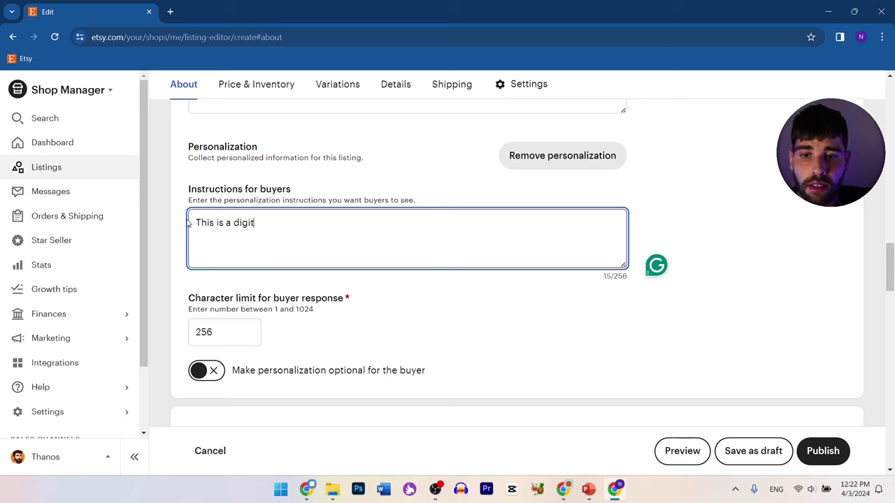
pyautogui.write('al fil')
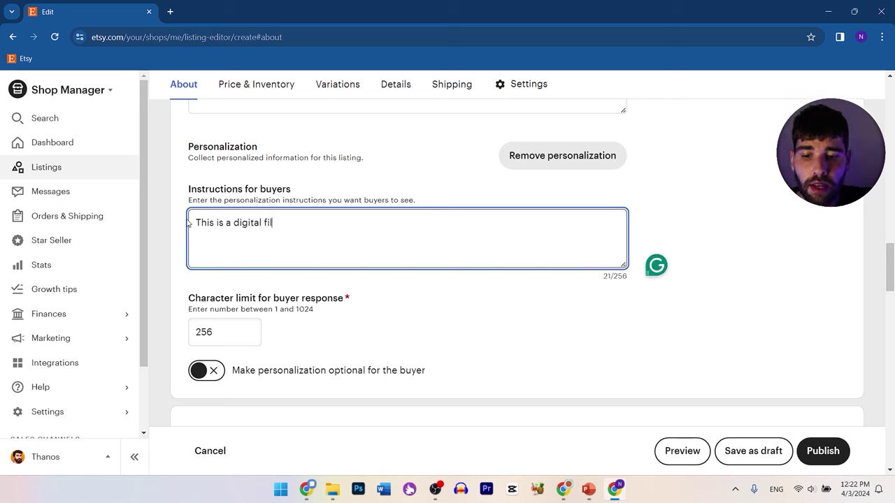
pyautogui.write('e')
pyautogui.click(618, 198)
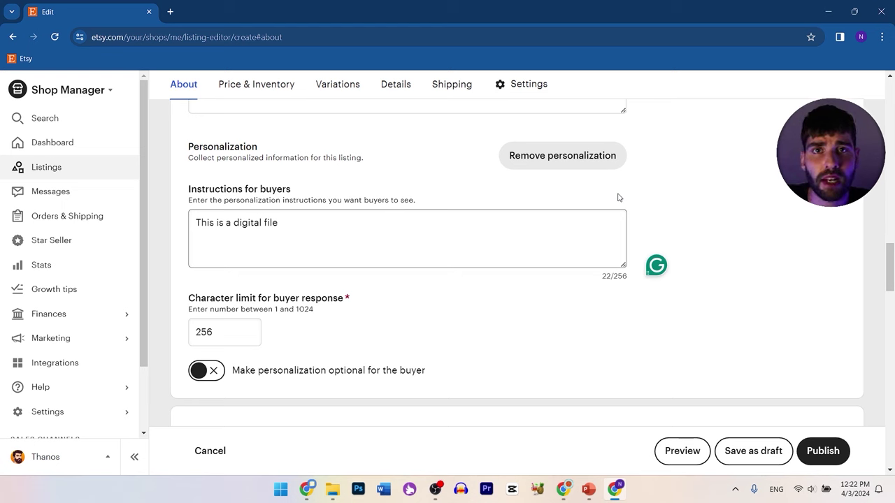
pyautogui.moveTo(188, 190); pyautogui.dragTo(292, 192)
pyautogui.click(371, 217)
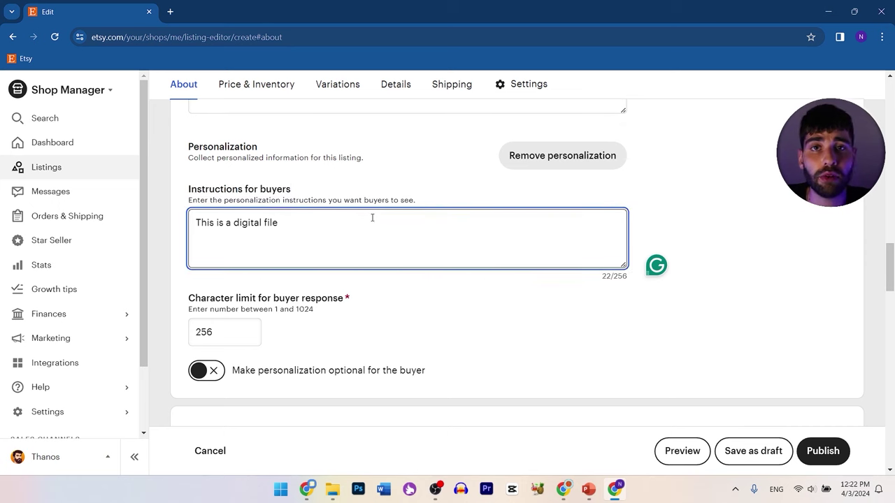
pyautogui.scroll(-5, 372, 218)
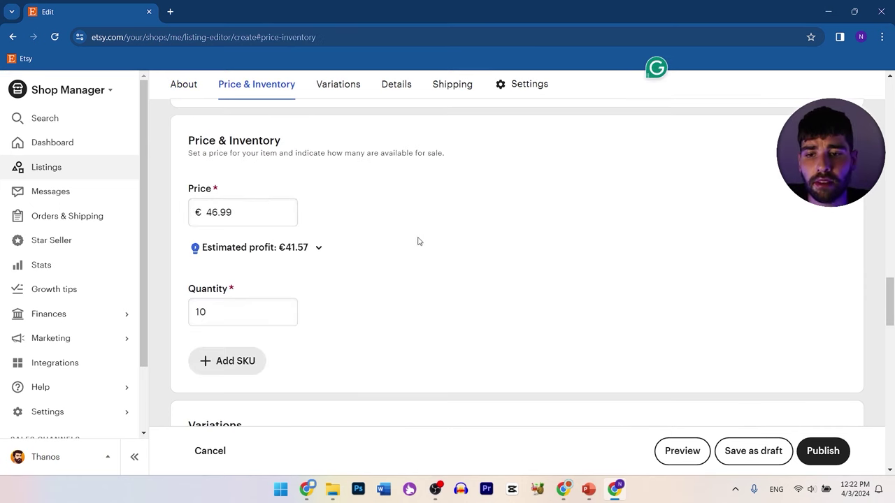
pyautogui.scroll(-3, 418, 269)
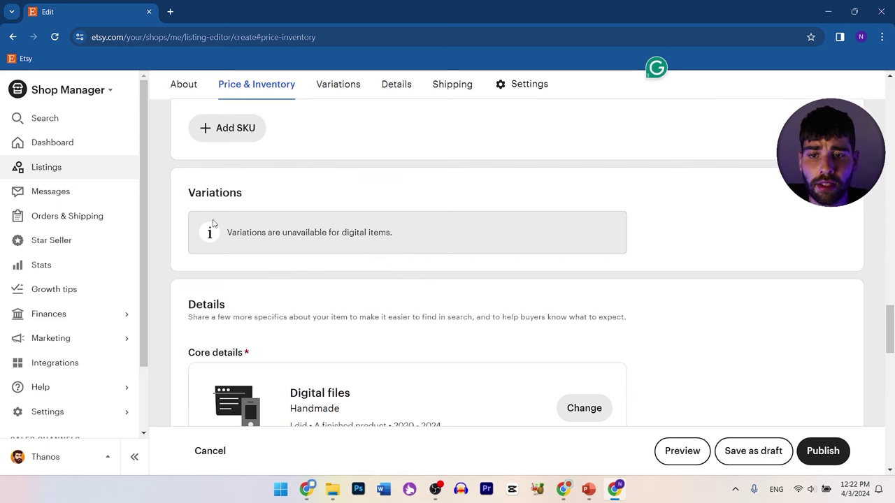
pyautogui.moveTo(188, 192); pyautogui.dragTo(243, 192)
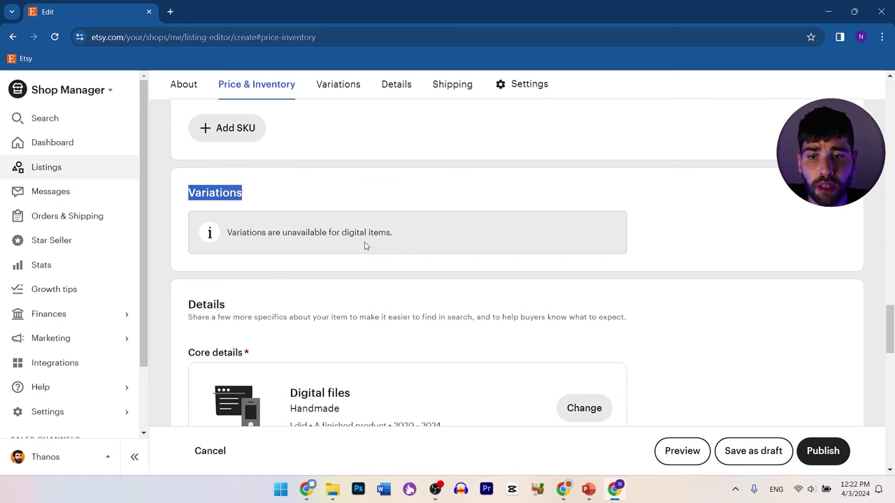
pyautogui.moveTo(340, 236); pyautogui.dragTo(394, 240)
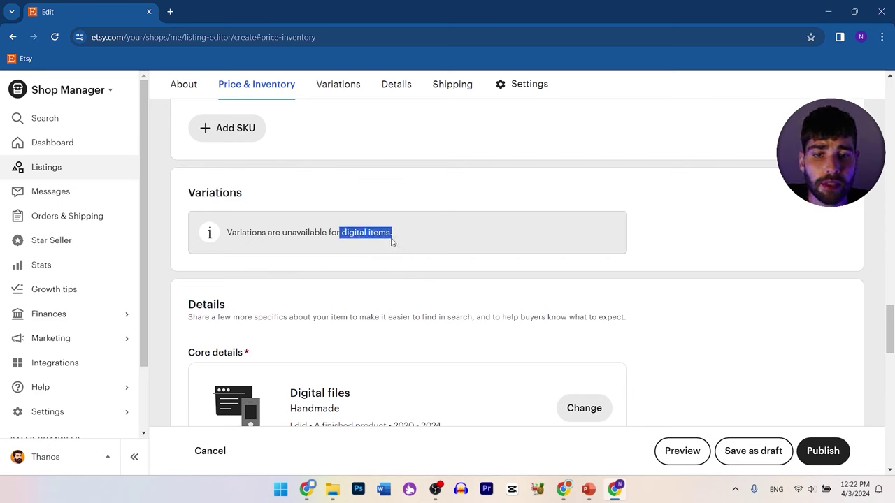
pyautogui.tripleClick(410, 238)
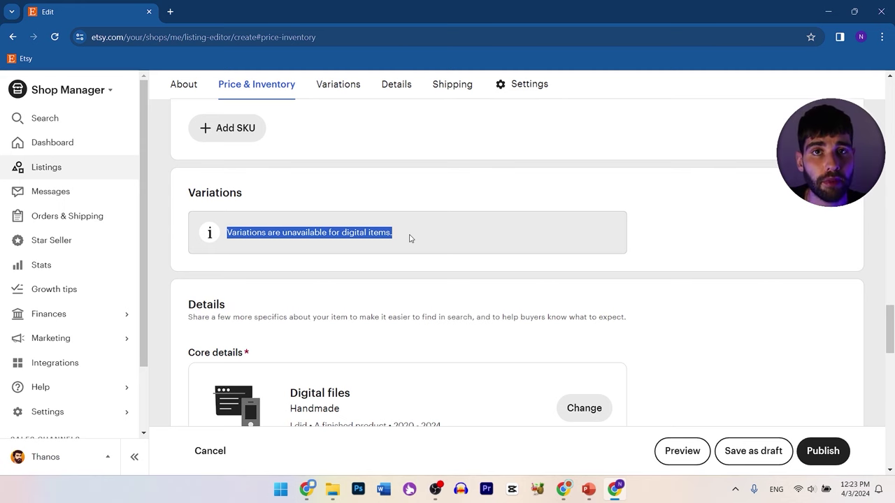
pyautogui.scroll(-2, 402, 248)
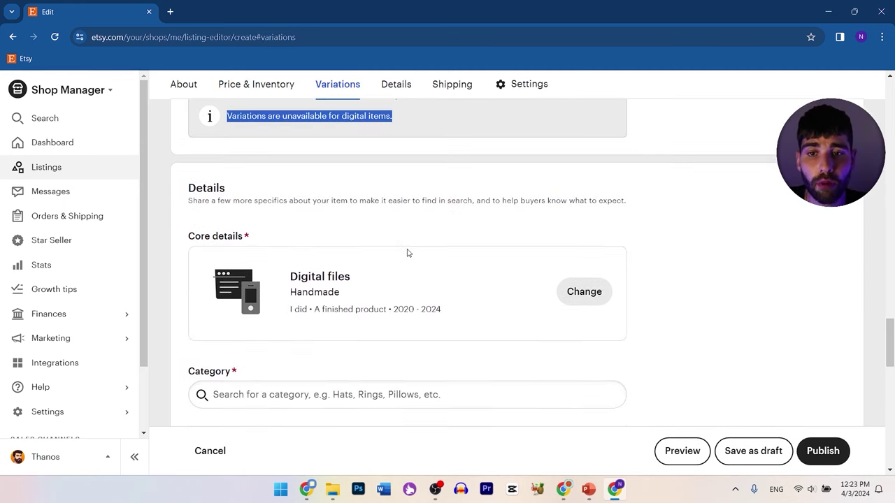
pyautogui.moveTo(190, 188); pyautogui.dragTo(242, 195)
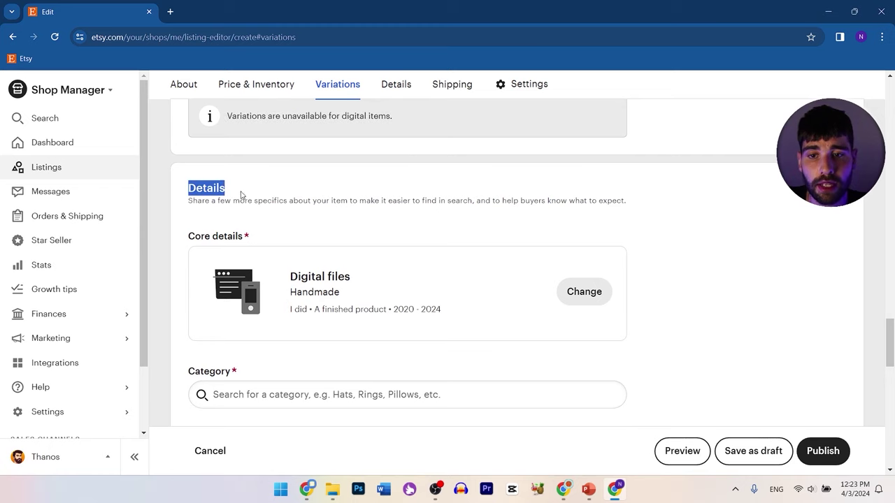
# - Change the core details to Physical item and confirm removing the digital files
pyautogui.click(583, 291)
pyautogui.scroll(-2, 377, 252)
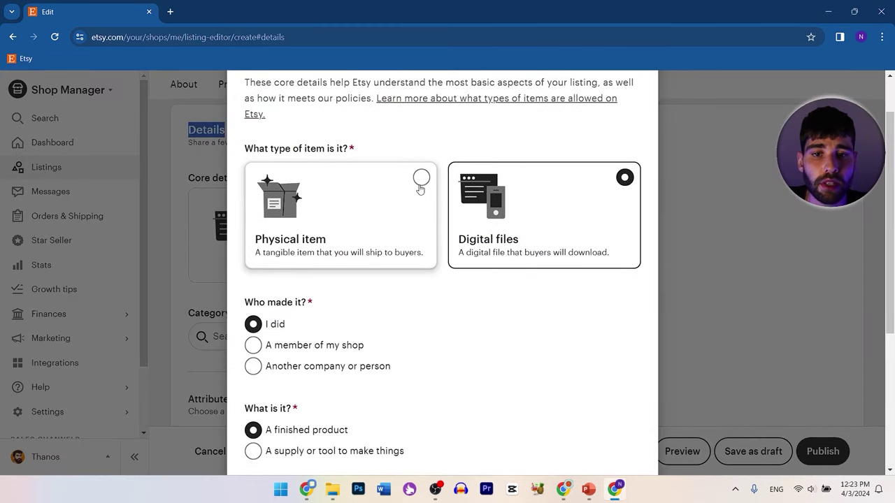
pyautogui.click(421, 179)
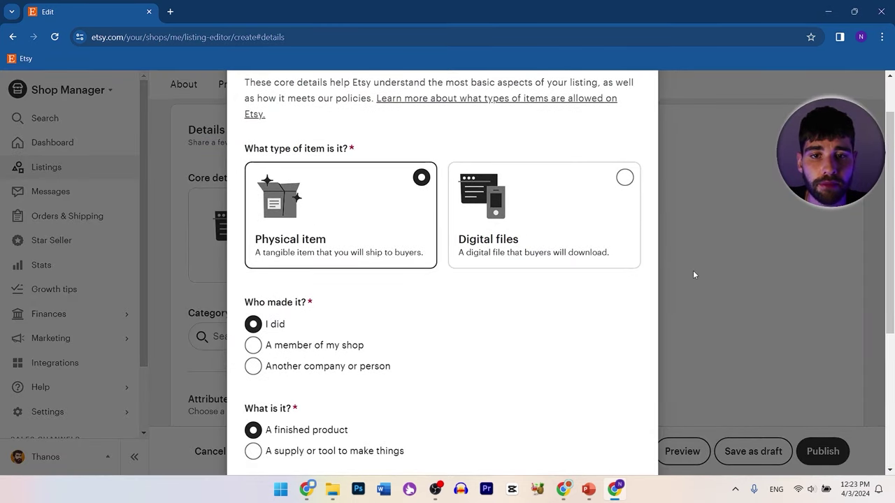
pyautogui.scroll(-3, 700, 274)
pyautogui.click(618, 429)
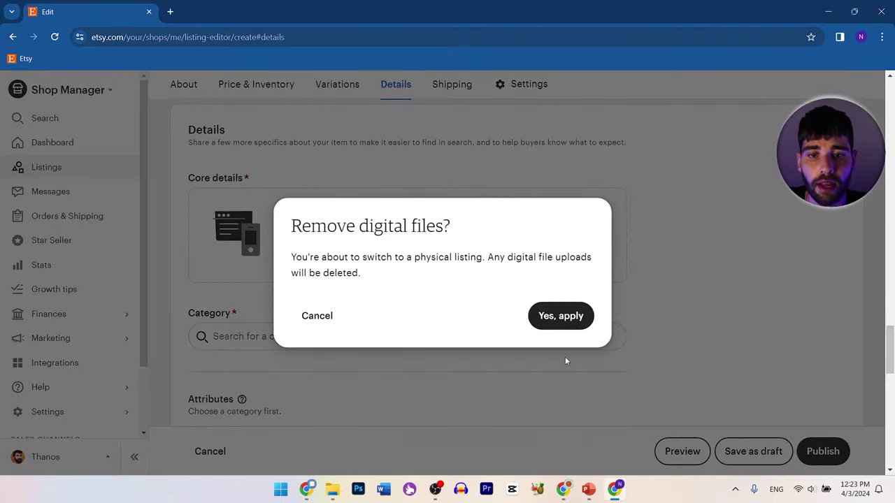
pyautogui.click(544, 321)
pyautogui.scroll(3, 349, 272)
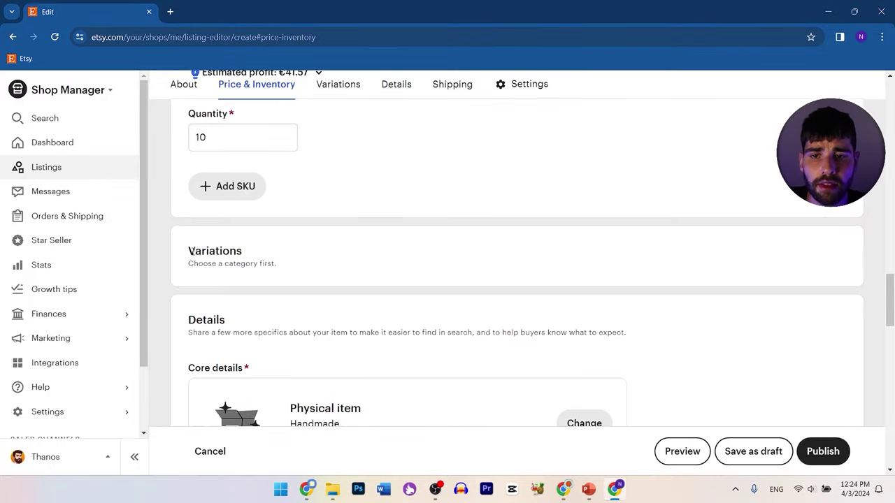
# - Search 'jars' and set the listing category to Jars & Containers
pyautogui.moveTo(195, 252); pyautogui.dragTo(265, 254)
pyautogui.scroll(-3, 399, 272)
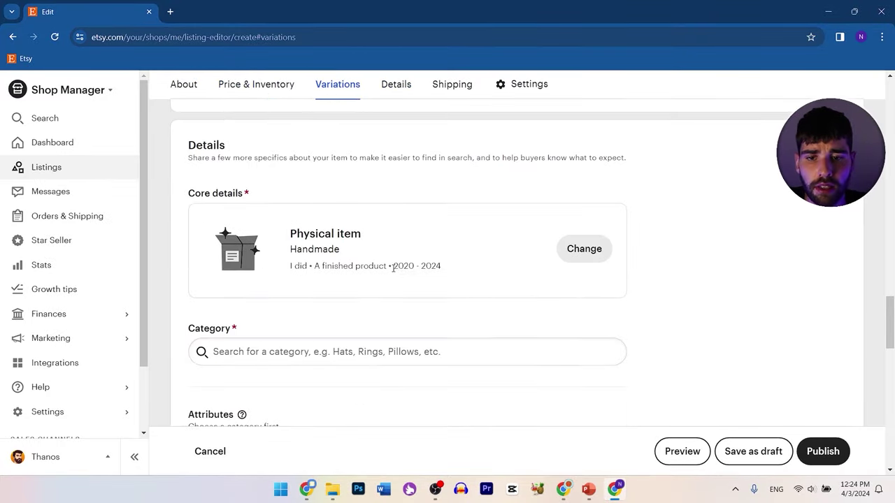
pyautogui.click(238, 294)
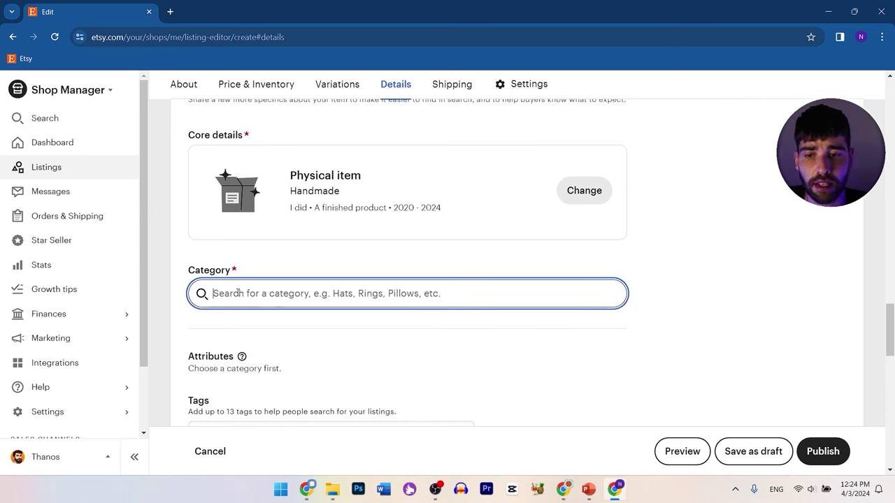
pyautogui.write('jars')
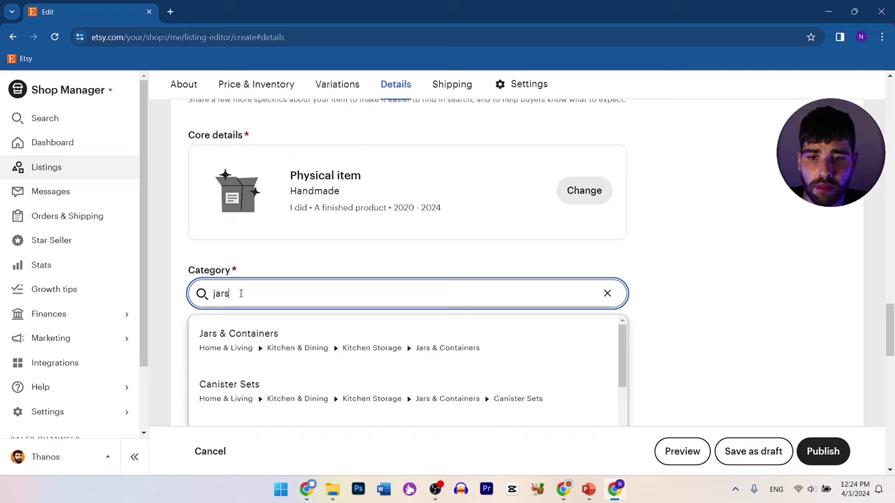
pyautogui.scroll(-2, 240, 294)
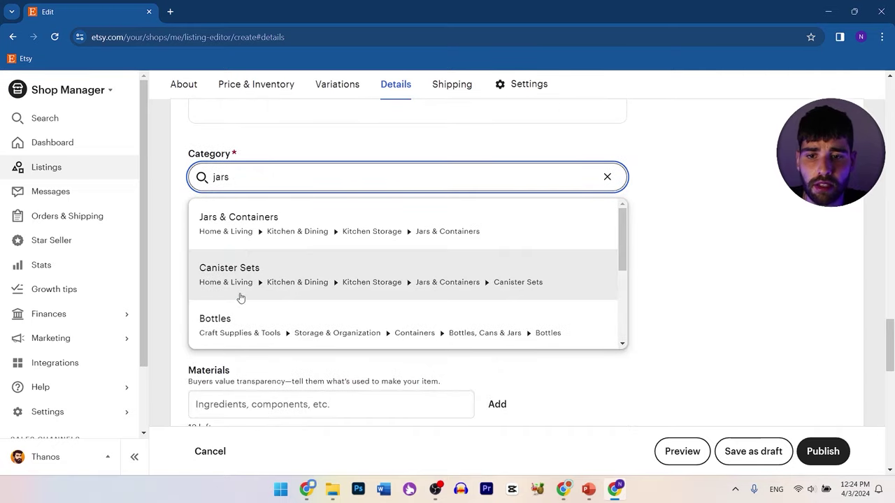
pyautogui.click(276, 222)
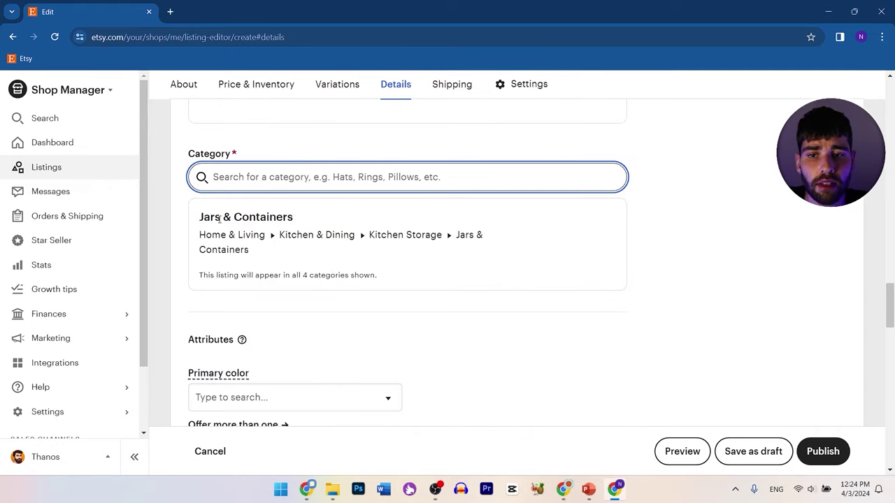
pyautogui.scroll(5, 216, 262)
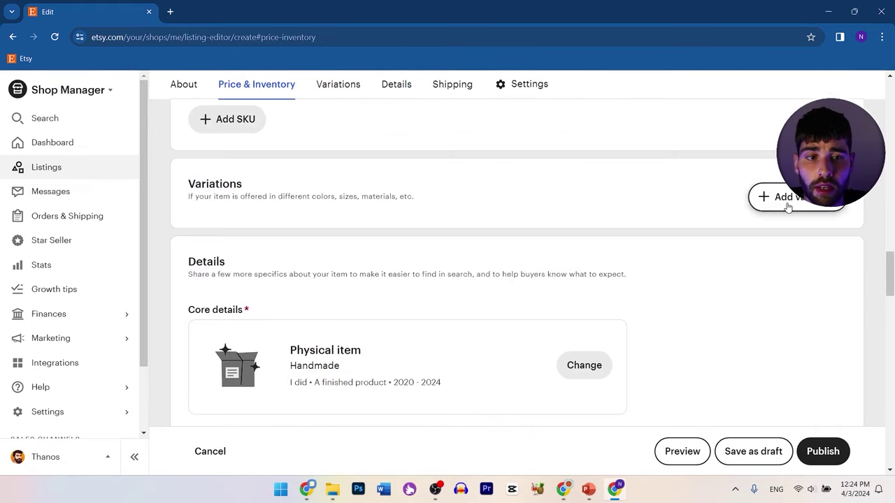
# - Add a Primary color variation with White as its option
pyautogui.tripleClick(349, 182)
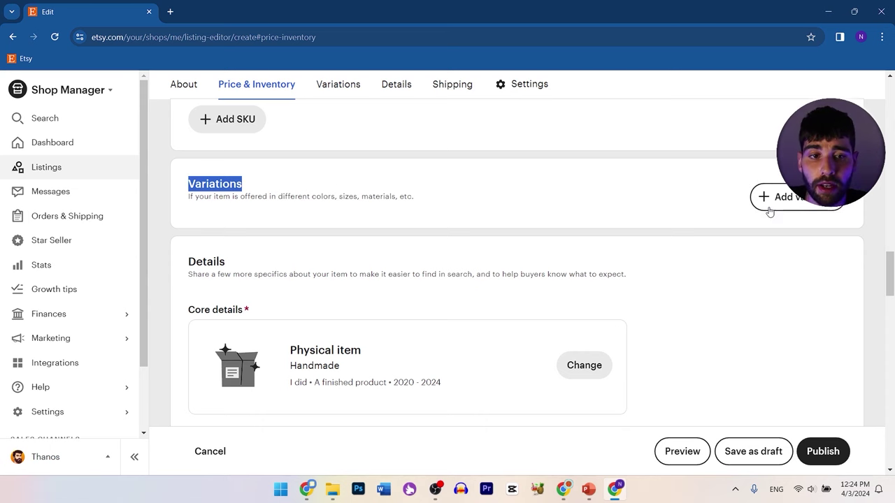
pyautogui.click(790, 203)
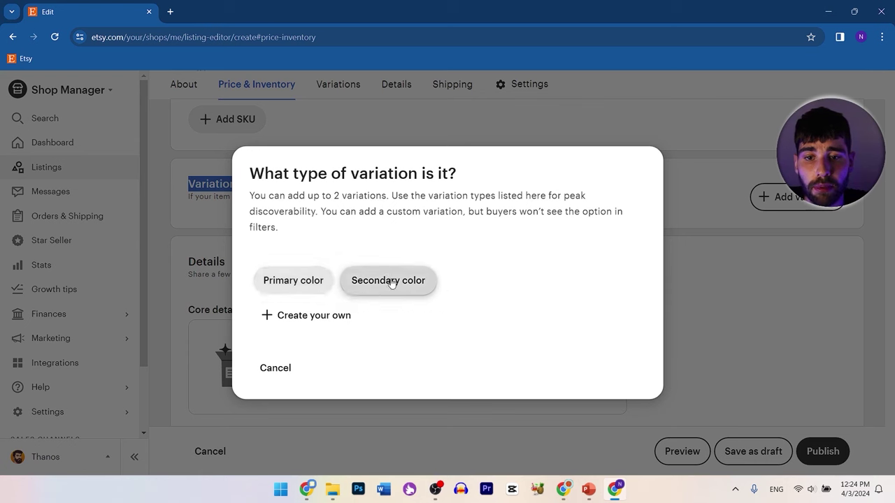
pyautogui.click(297, 283)
pyautogui.click(302, 336)
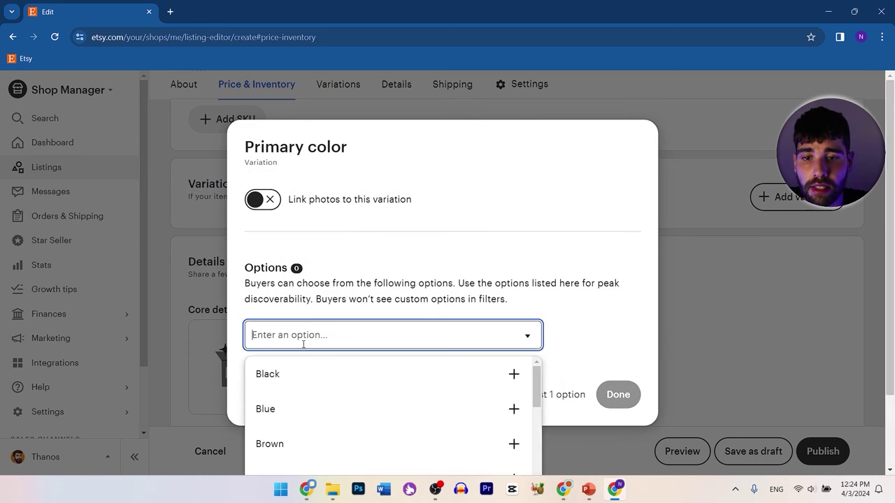
pyautogui.scroll(-1, 299, 352)
pyautogui.scroll(-5, 293, 377)
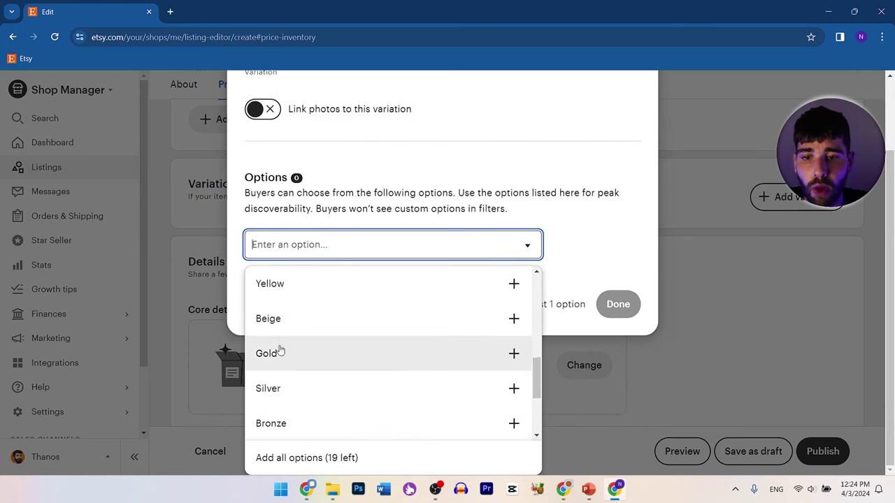
pyautogui.click(282, 387)
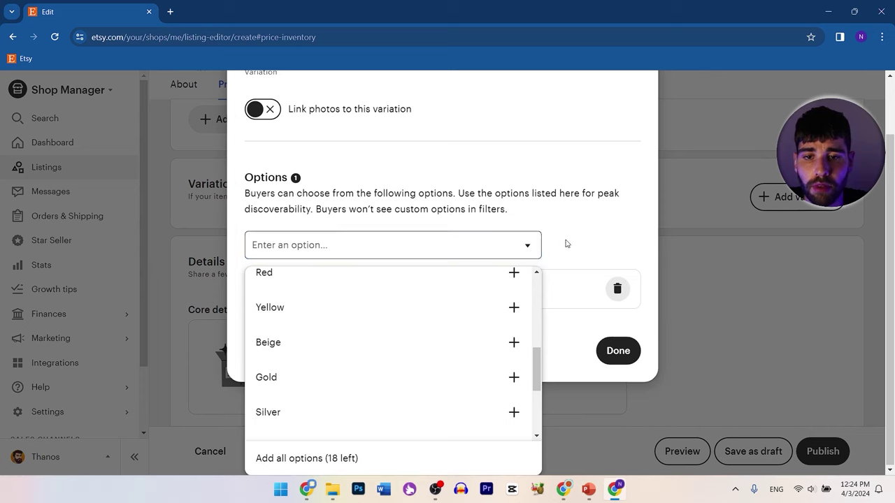
pyautogui.click(565, 244)
pyautogui.click(358, 314)
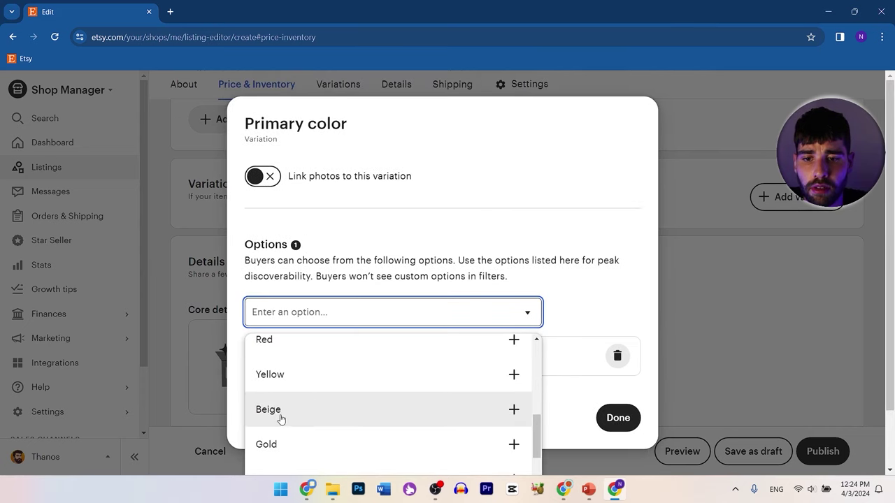
pyautogui.scroll(-3, 282, 412)
pyautogui.click(593, 310)
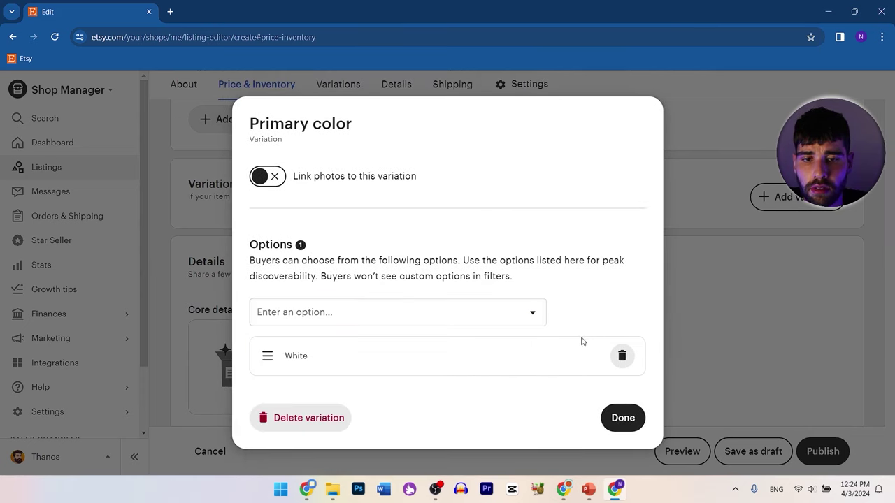
pyautogui.click(620, 420)
# - Add a Secondary color variation with Black and apply the variations
pyautogui.click(294, 235)
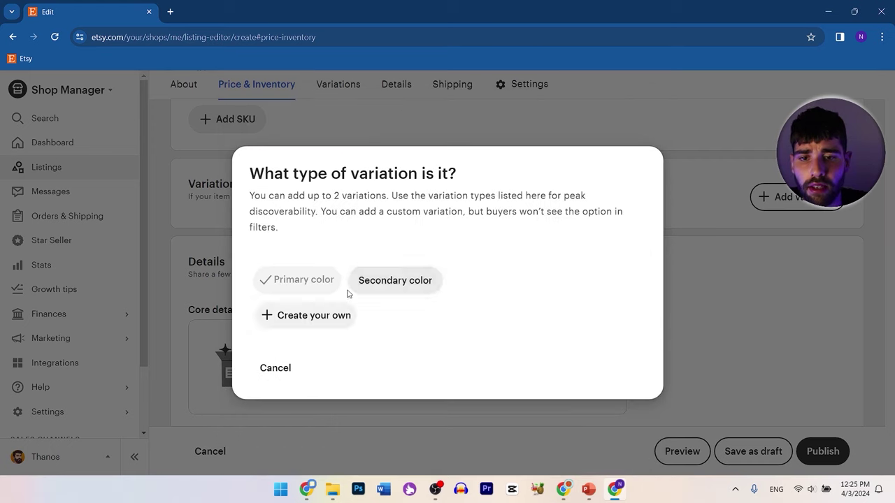
pyautogui.click(389, 281)
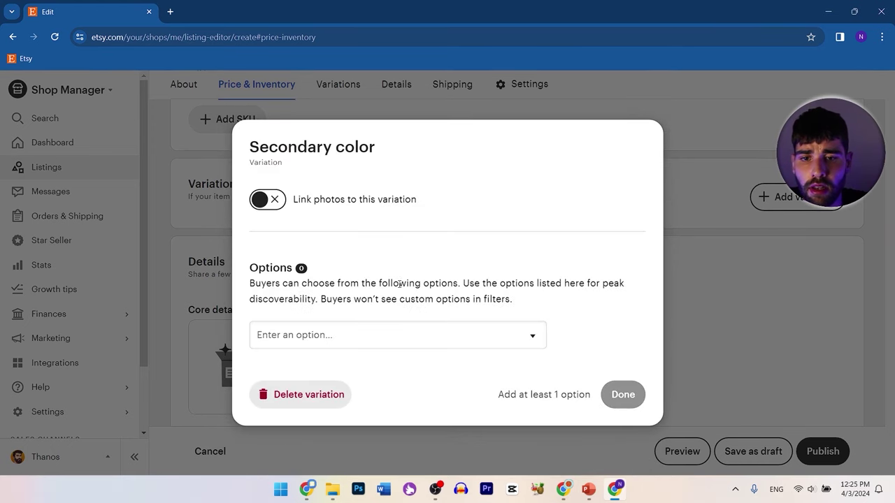
pyautogui.click(334, 333)
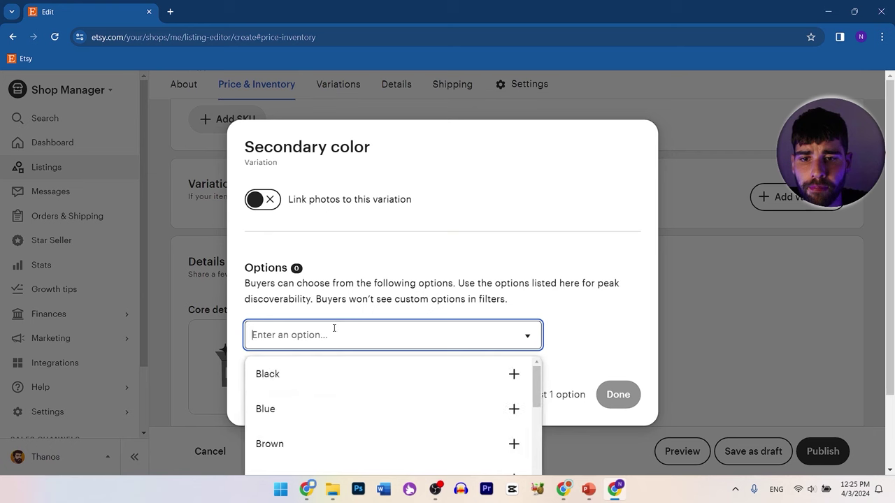
pyautogui.click(285, 376)
pyautogui.click(618, 418)
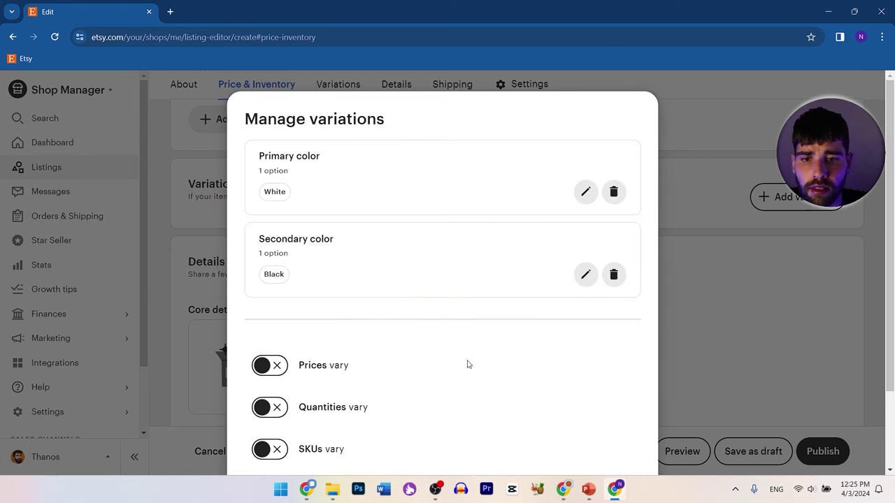
pyautogui.scroll(-2, 559, 405)
pyautogui.click(616, 423)
pyautogui.scroll(-4, 378, 280)
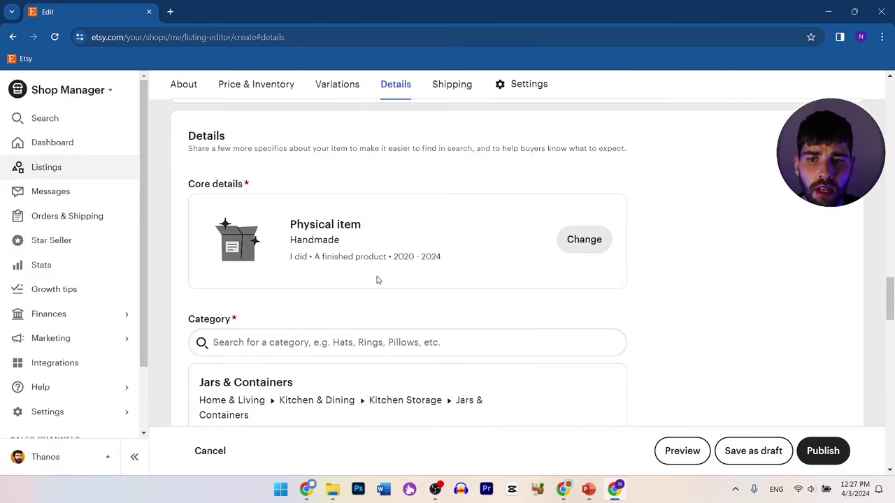
# - Mark the item as Plastic-free under Sustainability
pyautogui.scroll(-3, 295, 236)
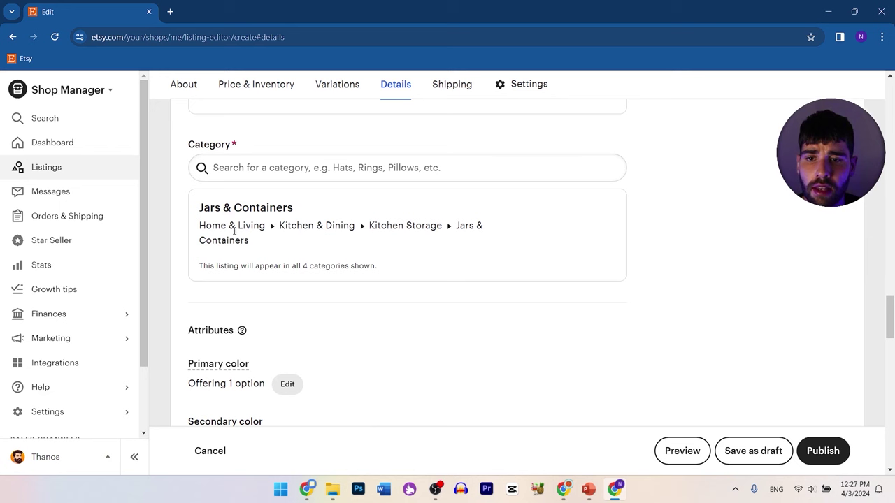
pyautogui.scroll(-3, 289, 242)
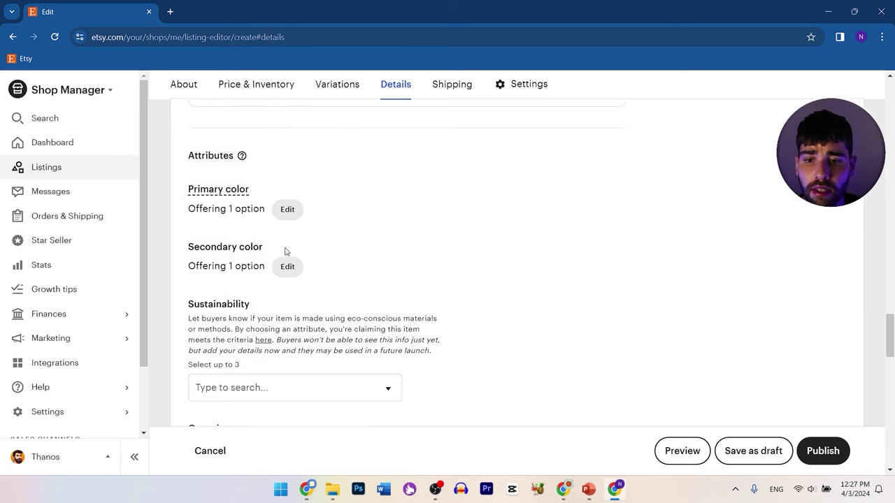
pyautogui.click(287, 210)
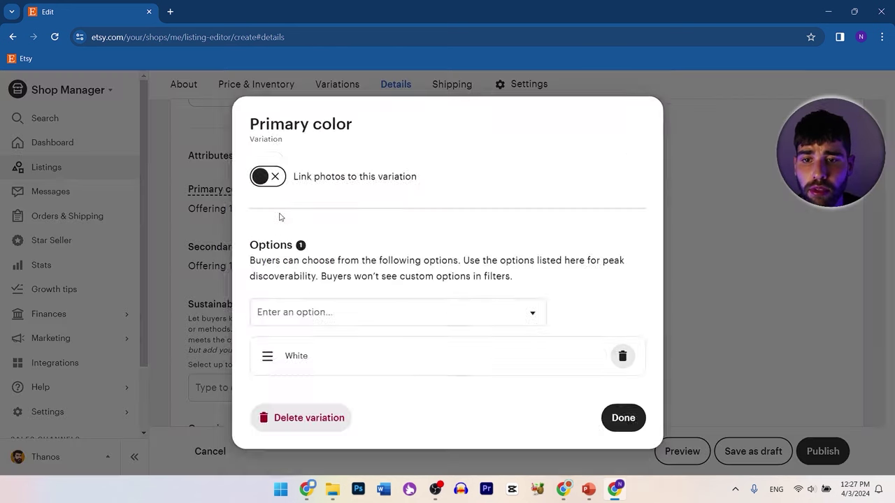
pyautogui.scroll(-3, 586, 253)
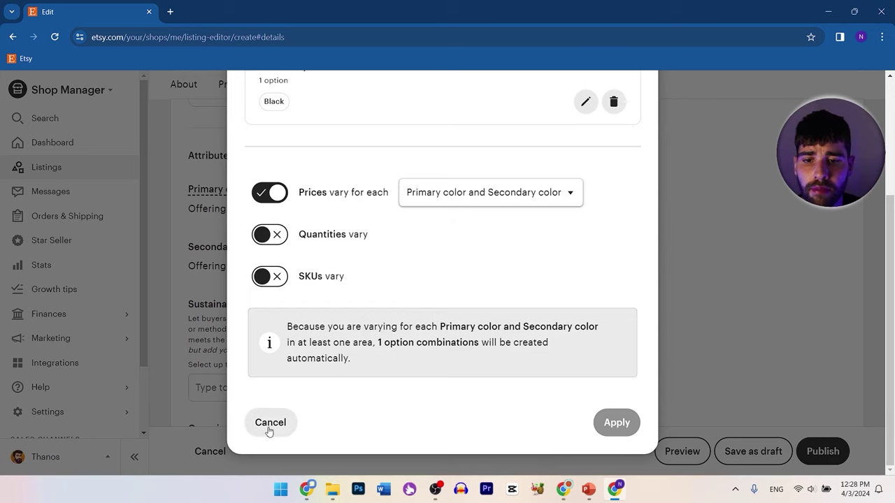
pyautogui.click(268, 426)
pyautogui.scroll(1, 228, 256)
pyautogui.scroll(-2, 232, 245)
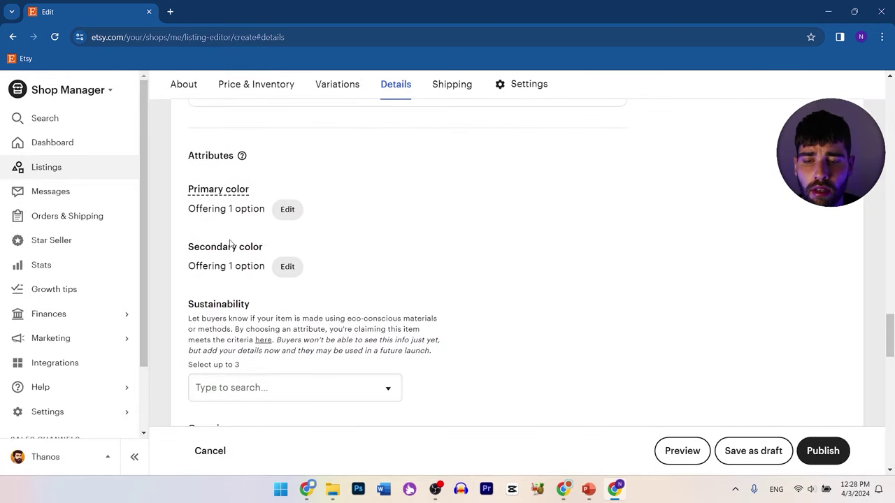
pyautogui.scroll(-2, 249, 254)
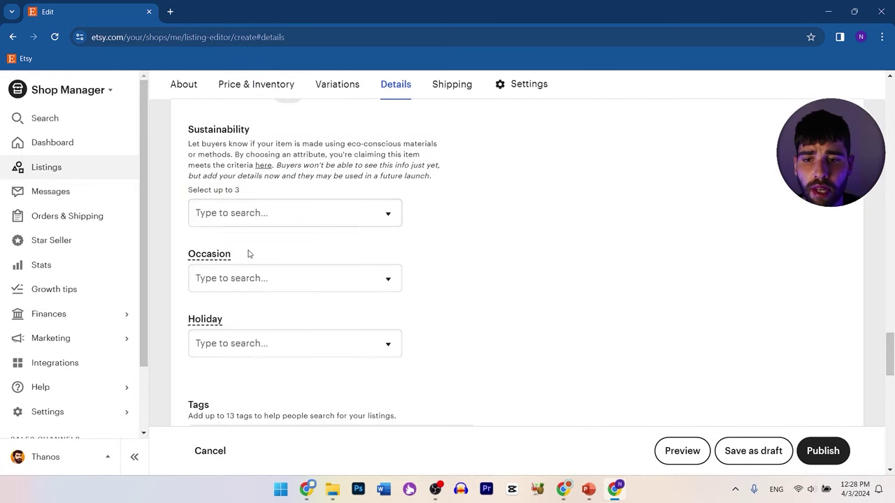
pyautogui.click(210, 221)
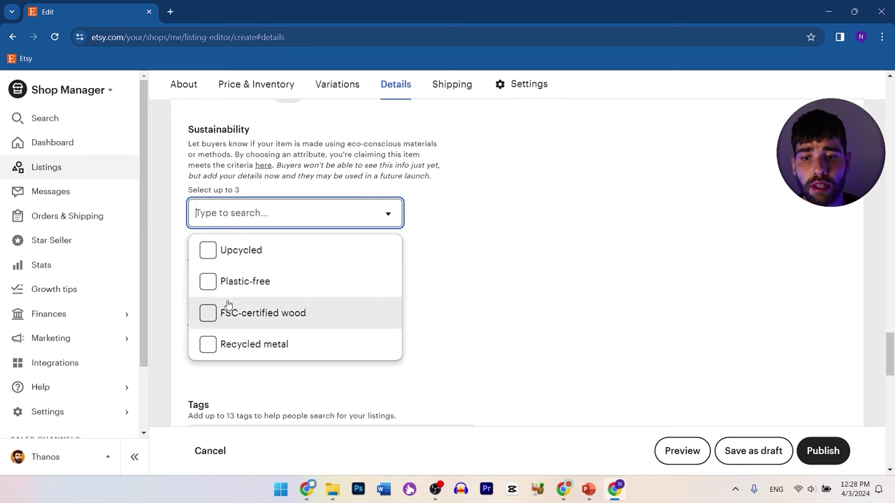
pyautogui.click(208, 282)
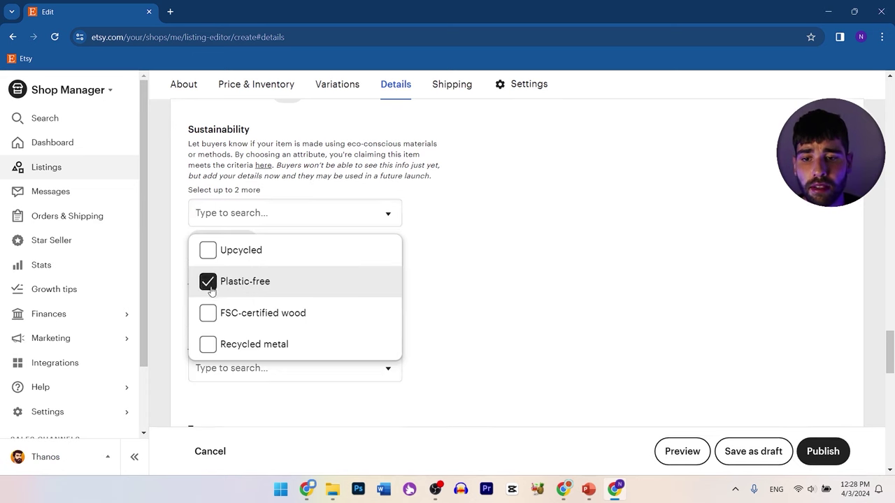
# - Set the occasion to Birthday, leaving the holiday unset
pyautogui.click(283, 250)
pyautogui.scroll(-5, 292, 304)
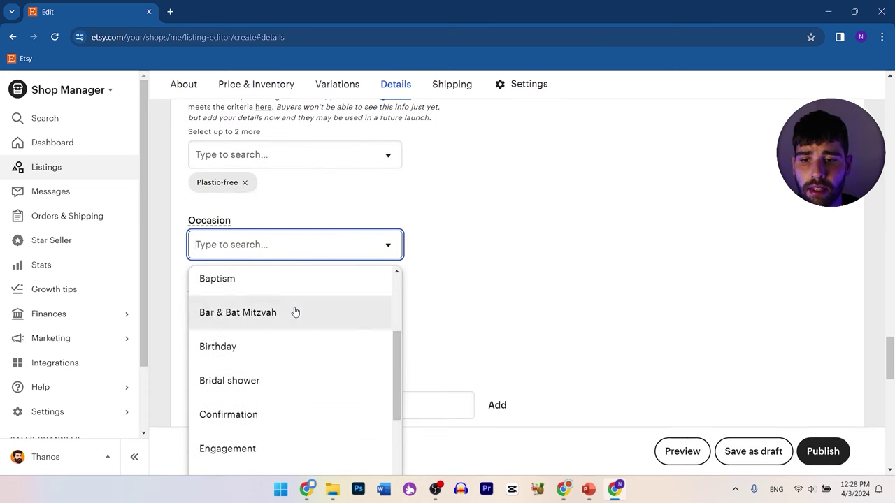
pyautogui.scroll(-2, 296, 315)
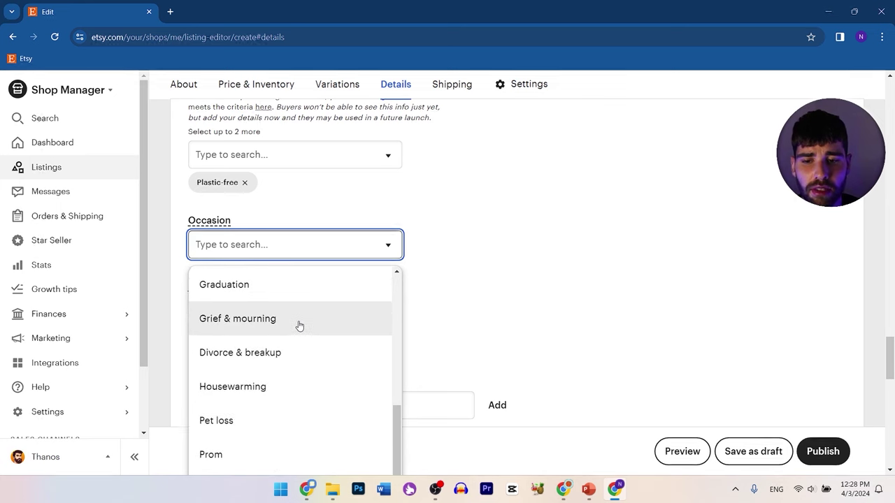
pyautogui.scroll(3, 298, 320)
pyautogui.scroll(5, 299, 326)
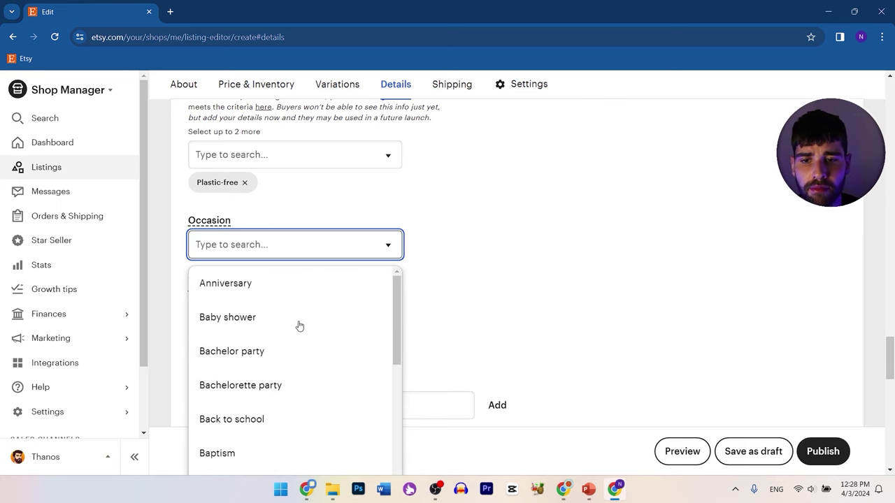
pyautogui.scroll(-5, 299, 326)
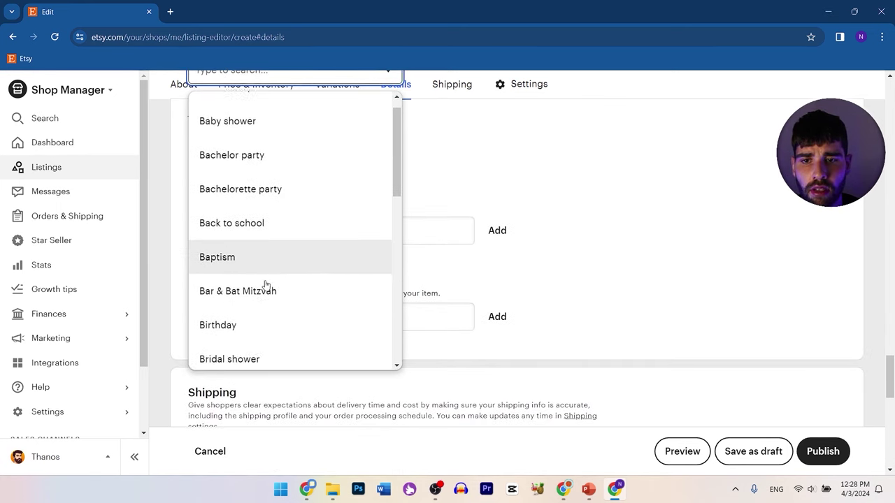
pyautogui.click(257, 288)
pyautogui.scroll(1, 257, 282)
pyautogui.click(267, 209)
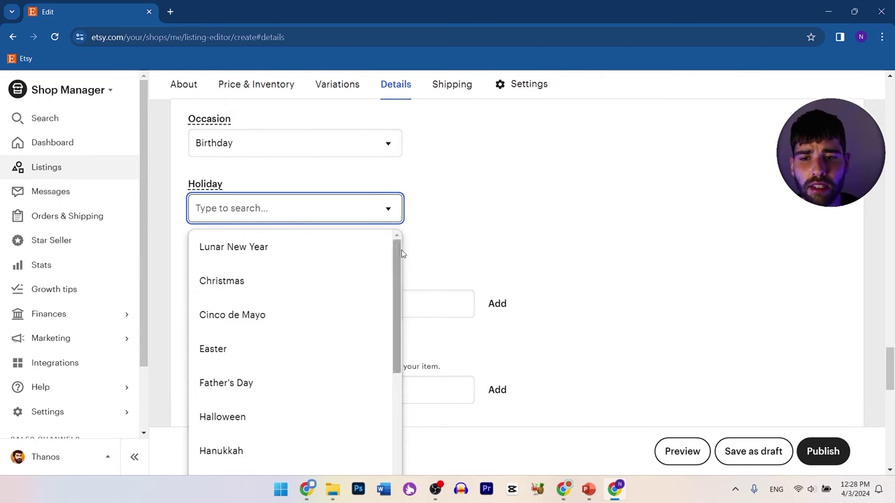
pyautogui.click(440, 207)
pyautogui.scroll(-2, 432, 207)
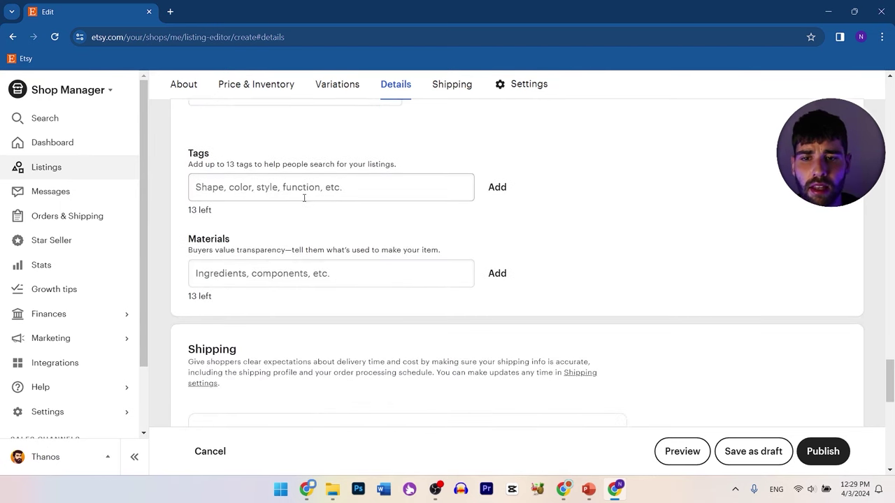
pyautogui.scroll(-1, 224, 259)
pyautogui.scroll(-1, 239, 216)
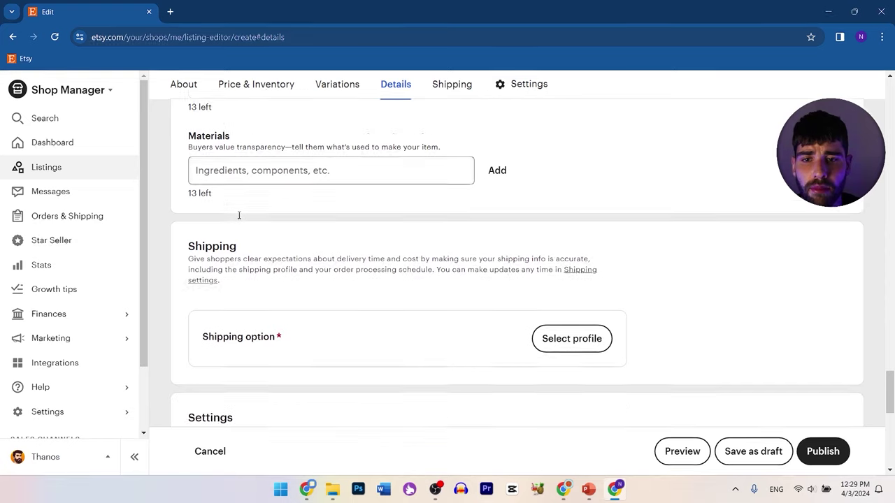
pyautogui.scroll(1, 237, 214)
# - Add glass and ceramic as the listing's materials
pyautogui.click(290, 215)
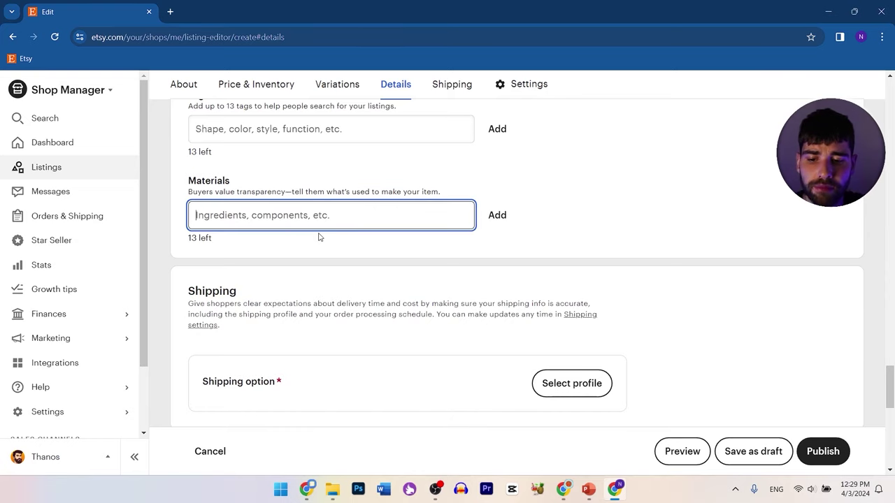
pyautogui.write('glass')
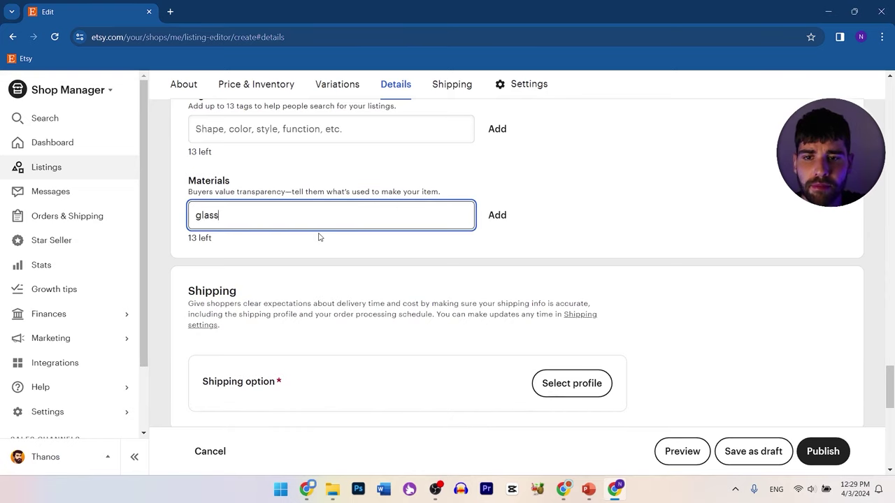
pyautogui.press('Return')
pyautogui.write('ceramic')
pyautogui.press('Return')
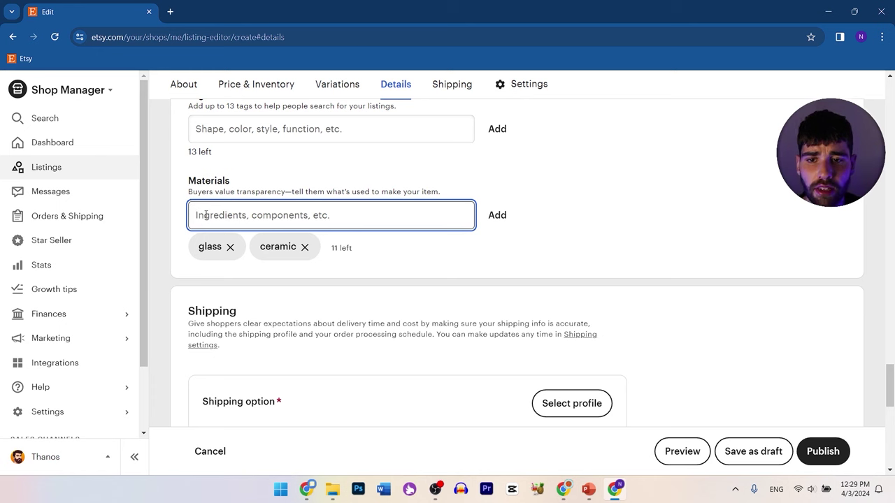
pyautogui.scroll(-2, 310, 270)
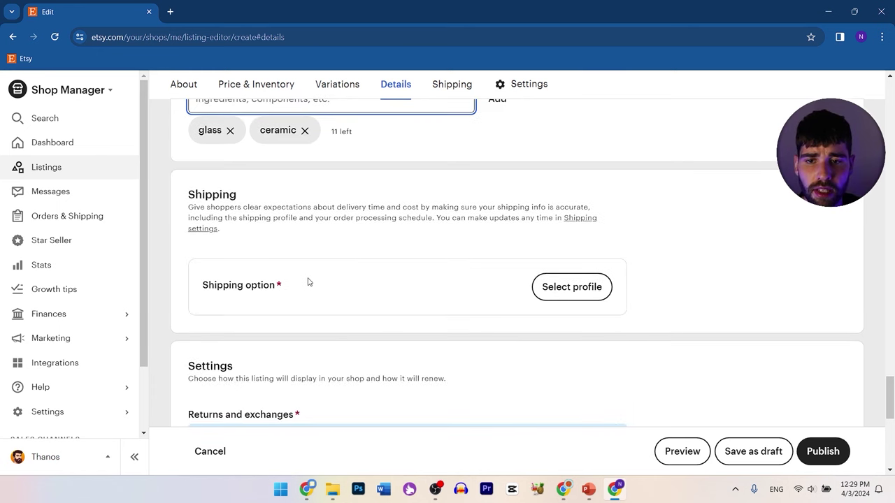
# - Start a new shipping profile, keeping Free shipping for Greece
pyautogui.click(565, 287)
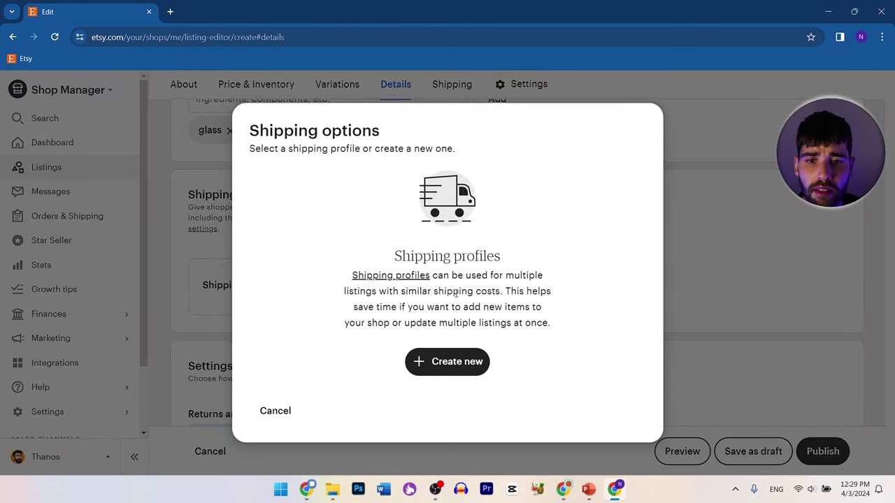
pyautogui.click(455, 367)
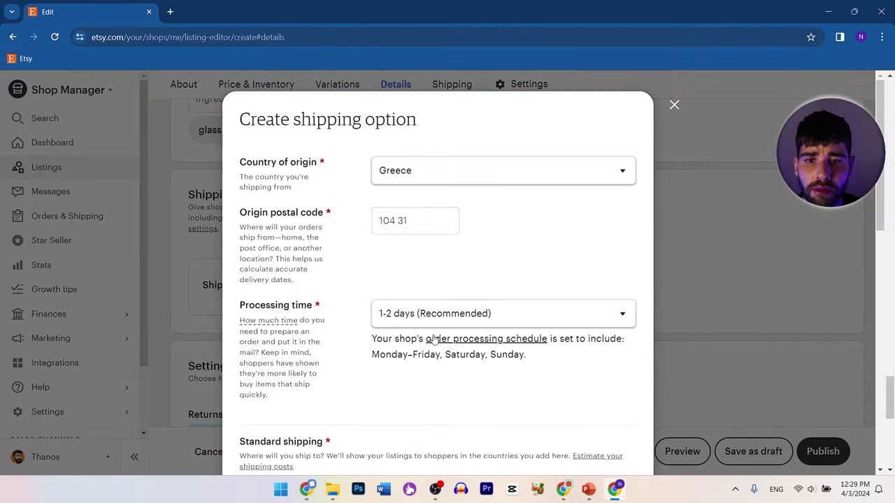
pyautogui.scroll(-3, 428, 295)
pyautogui.scroll(-2, 428, 295)
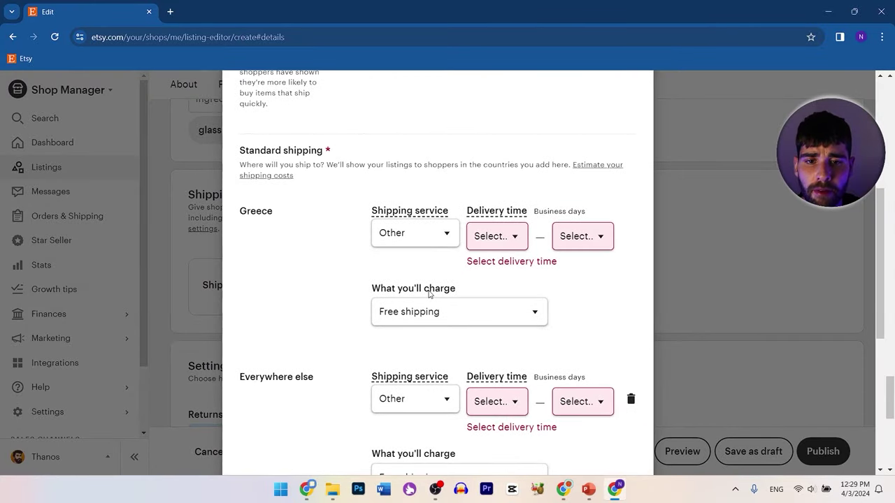
pyautogui.scroll(-1, 429, 294)
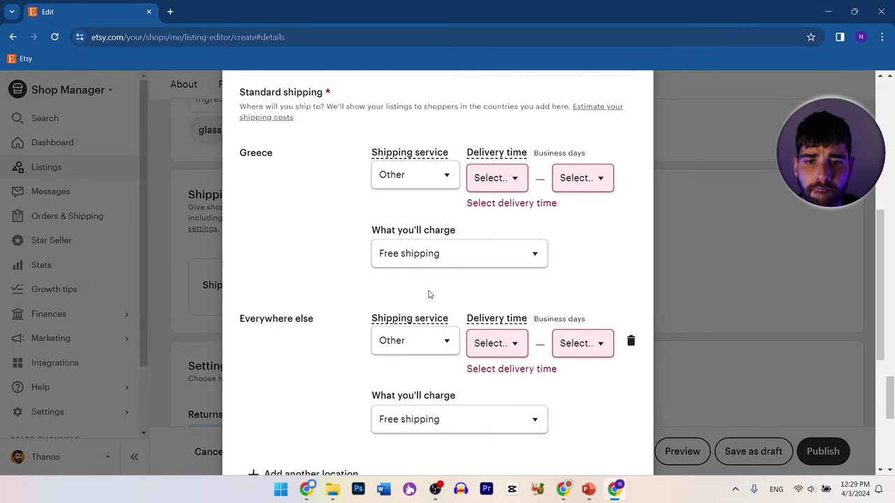
pyautogui.scroll(-1, 402, 253)
pyautogui.click(400, 206)
pyautogui.click(400, 222)
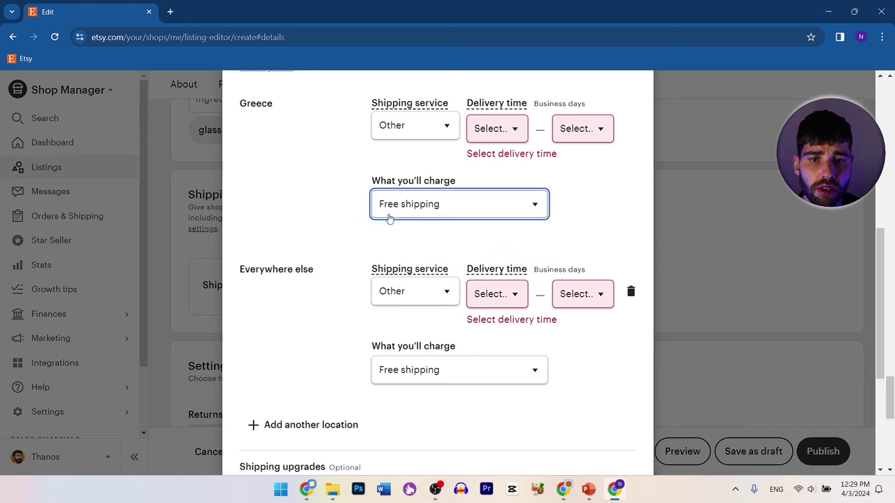
# - Switch Greece to a fixed price and back to Free shipping, then cancel both shipping dialogs
pyautogui.click(417, 213)
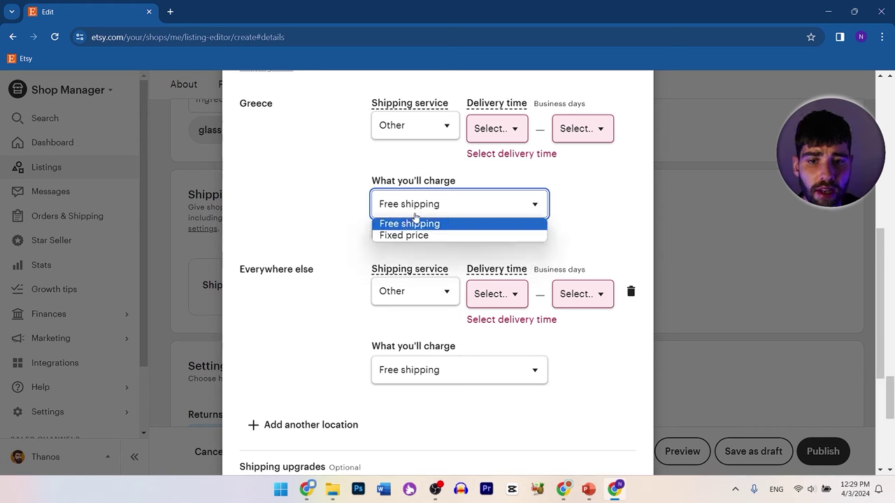
pyautogui.click(409, 236)
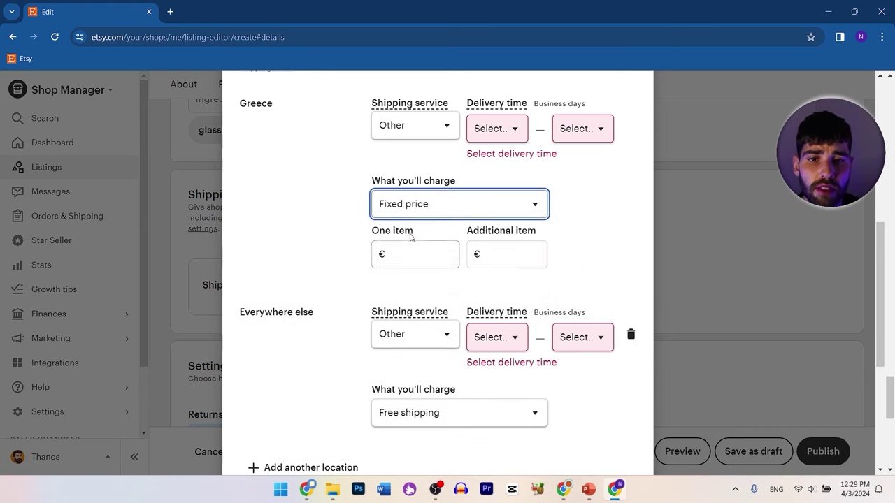
pyautogui.click(404, 256)
pyautogui.click(443, 204)
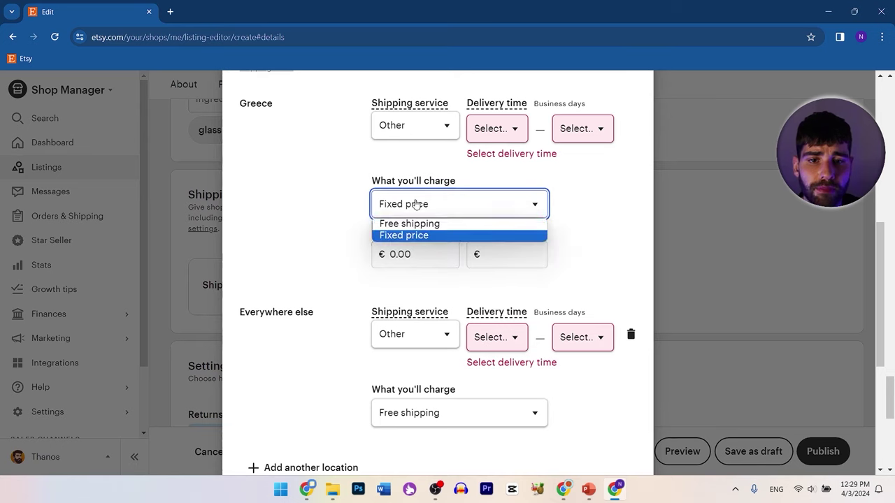
pyautogui.click(441, 222)
pyautogui.scroll(-3, 386, 240)
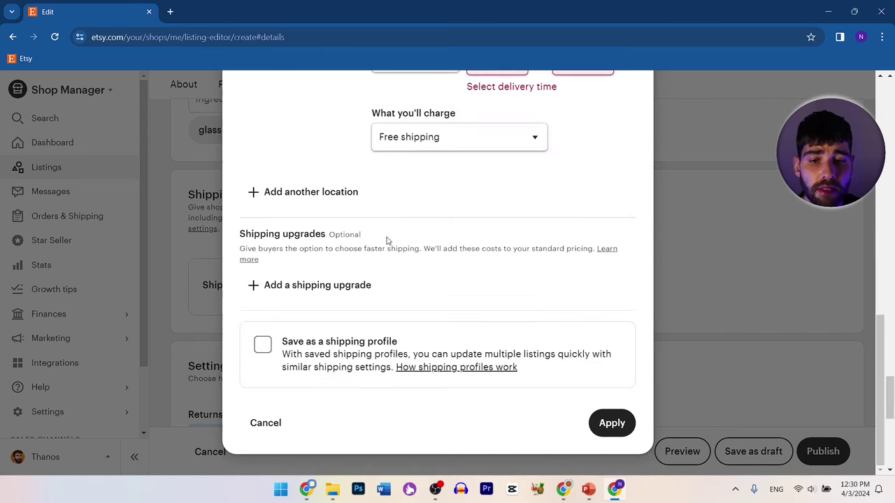
pyautogui.click(256, 425)
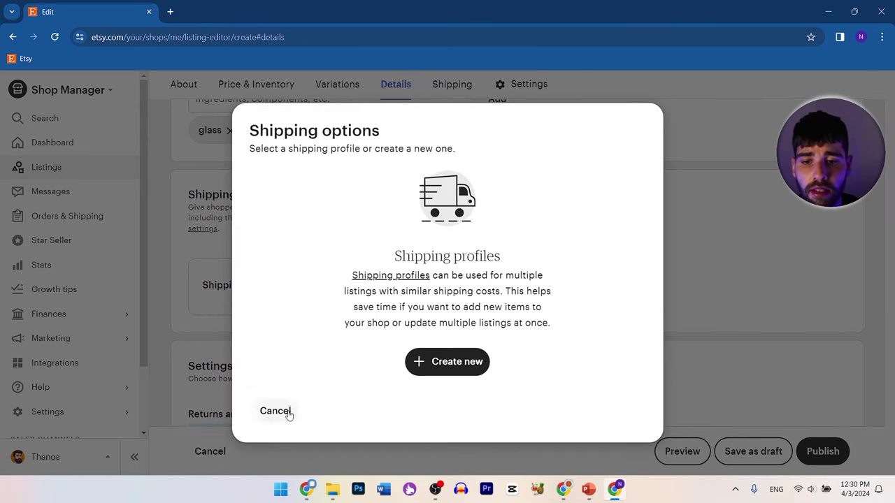
pyautogui.click(283, 413)
pyautogui.scroll(-1, 296, 292)
# - Apply the 30-day simple returns and exchanges policy to the listing
pyautogui.scroll(-3, 296, 292)
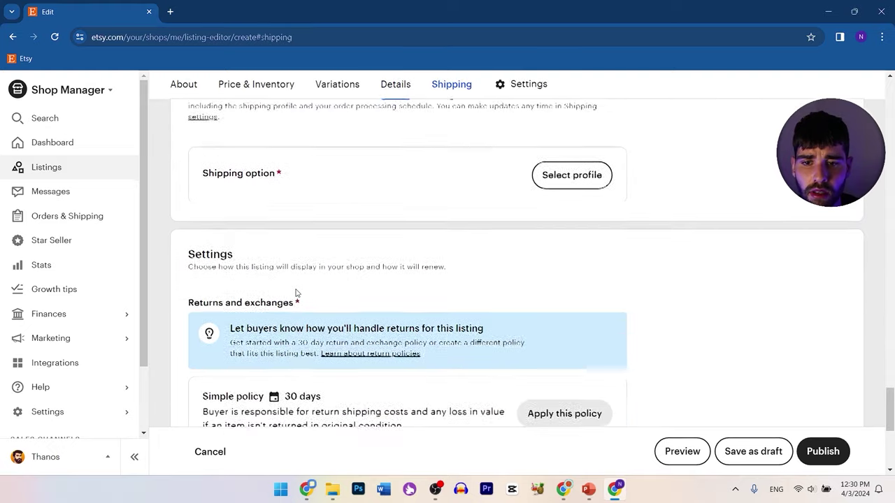
pyautogui.scroll(-1, 297, 290)
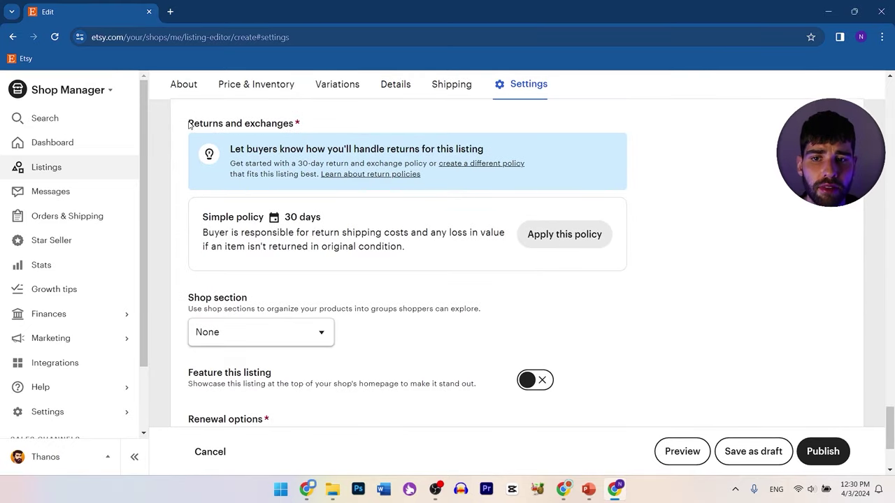
pyautogui.moveTo(189, 124); pyautogui.dragTo(298, 123)
pyautogui.click(557, 237)
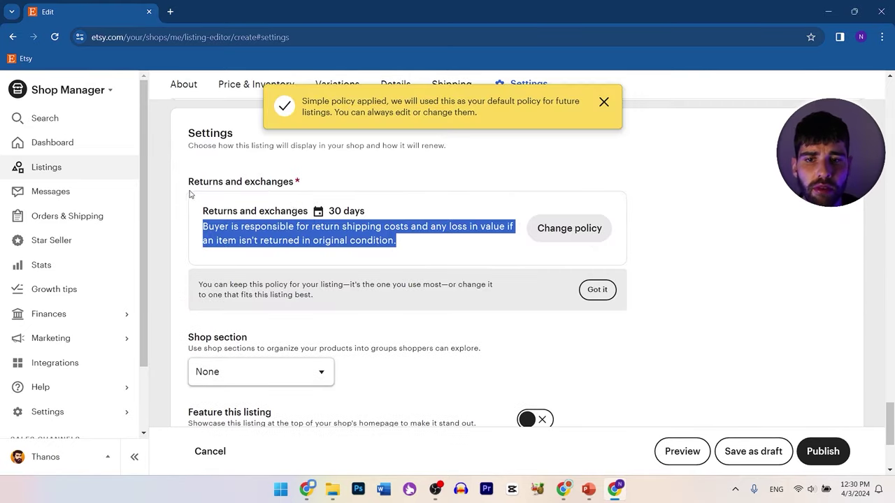
# - Leave the listing's shop section set to None
pyautogui.scroll(-2, 422, 252)
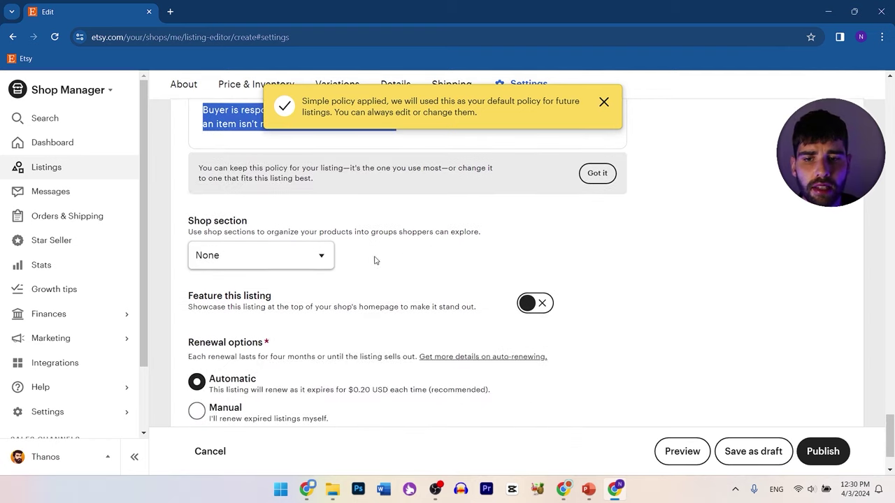
pyautogui.scroll(-1, 267, 272)
pyautogui.click(224, 200)
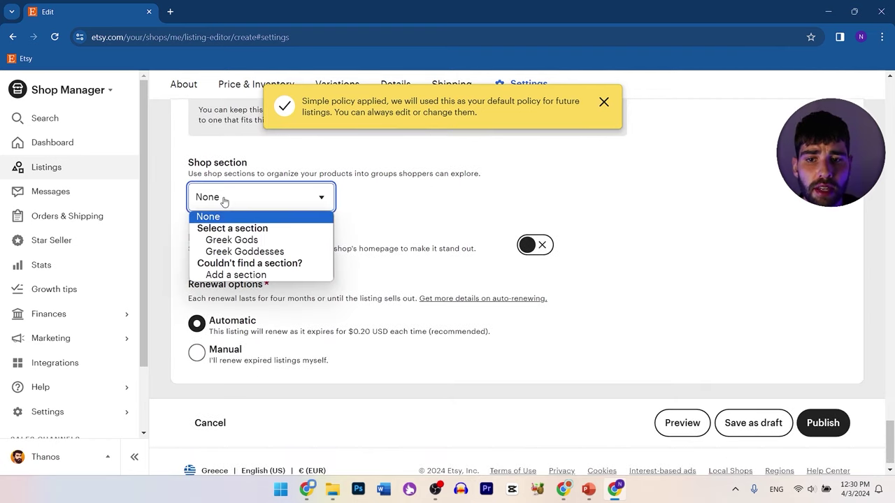
pyautogui.click(223, 201)
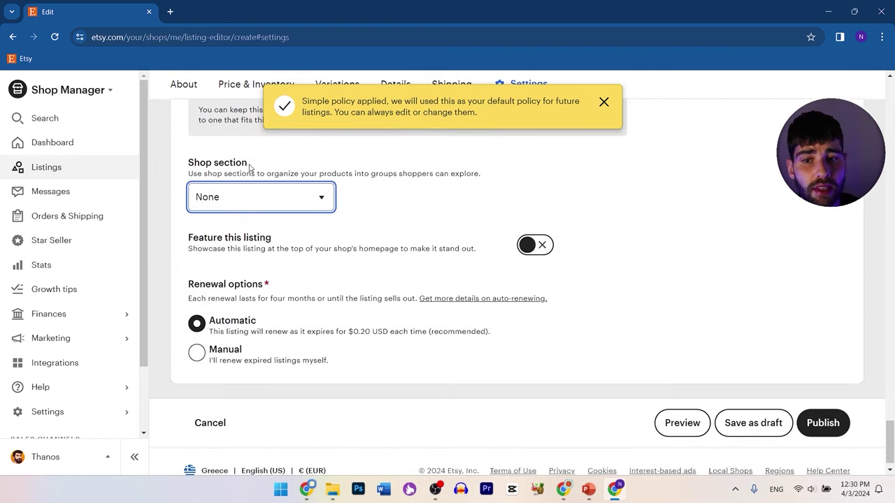
# - Keep Renewal options on Automatic, noting the four-month period and $0.20 USD fee
pyautogui.scroll(-1, 239, 299)
pyautogui.moveTo(188, 265); pyautogui.dragTo(269, 267)
pyautogui.moveTo(188, 218); pyautogui.dragTo(288, 223)
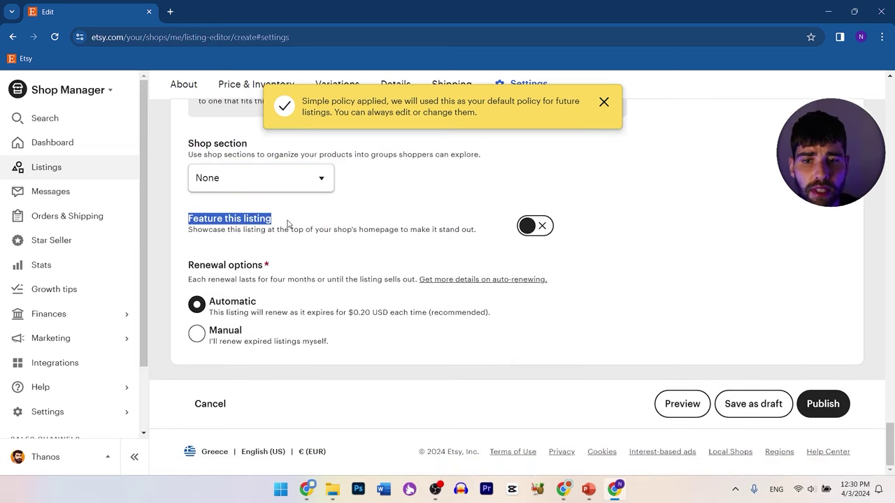
pyautogui.click(203, 265)
pyautogui.moveTo(188, 266); pyautogui.dragTo(271, 265)
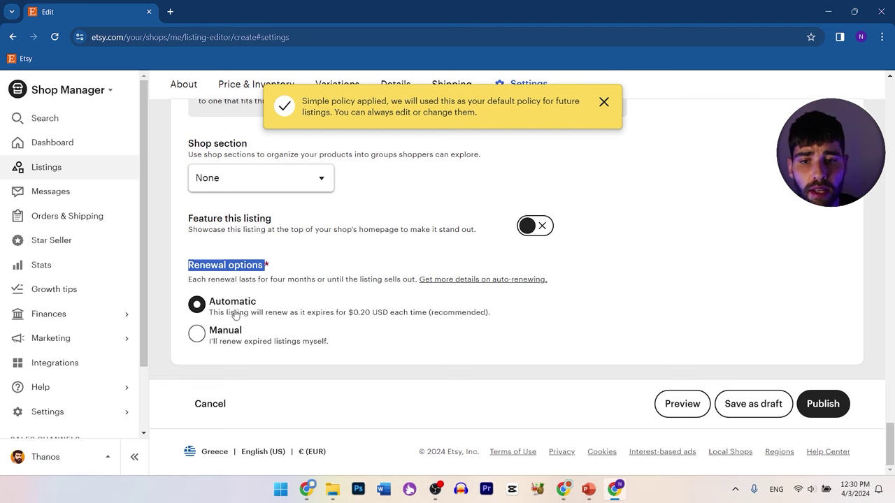
pyautogui.click(271, 283)
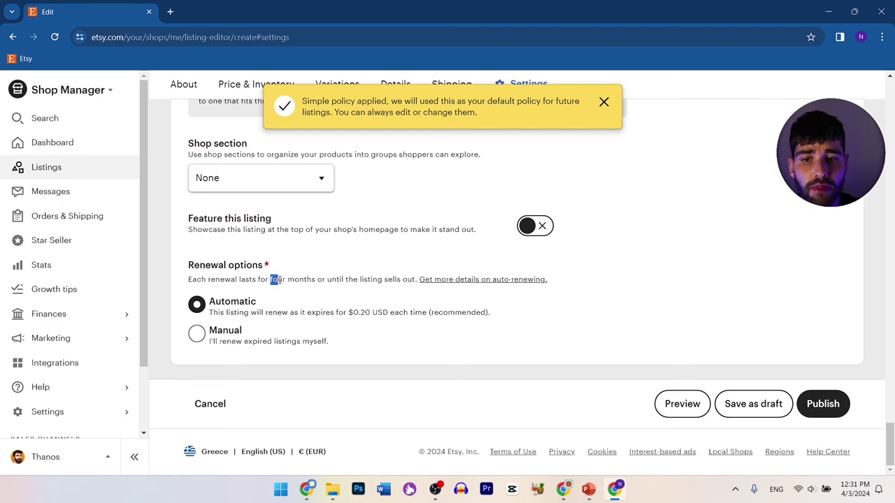
pyautogui.moveTo(279, 279); pyautogui.dragTo(309, 280)
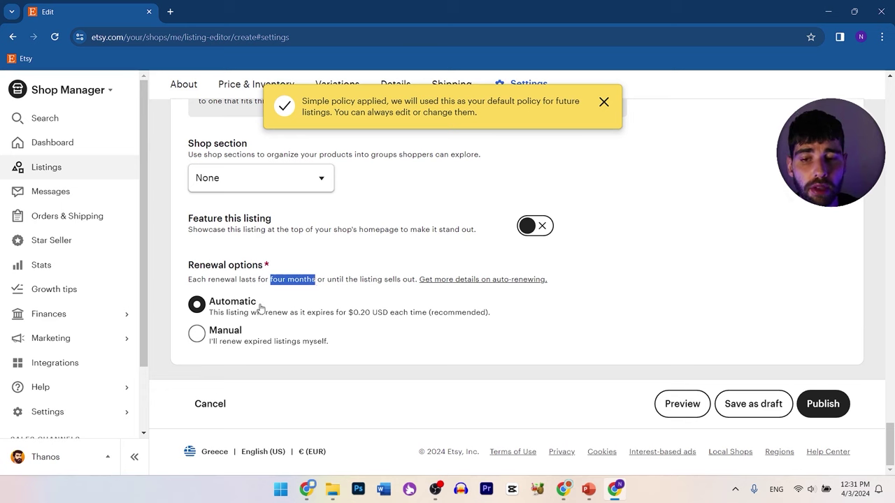
pyautogui.click(197, 334)
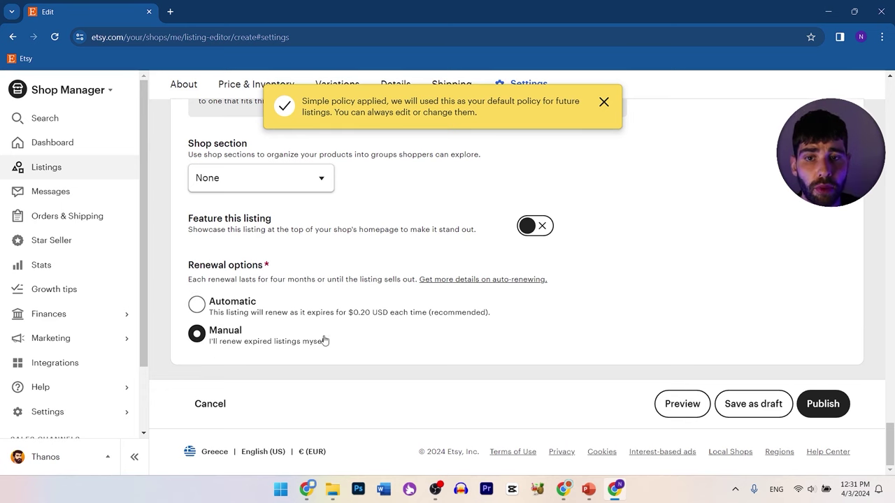
pyautogui.click(230, 302)
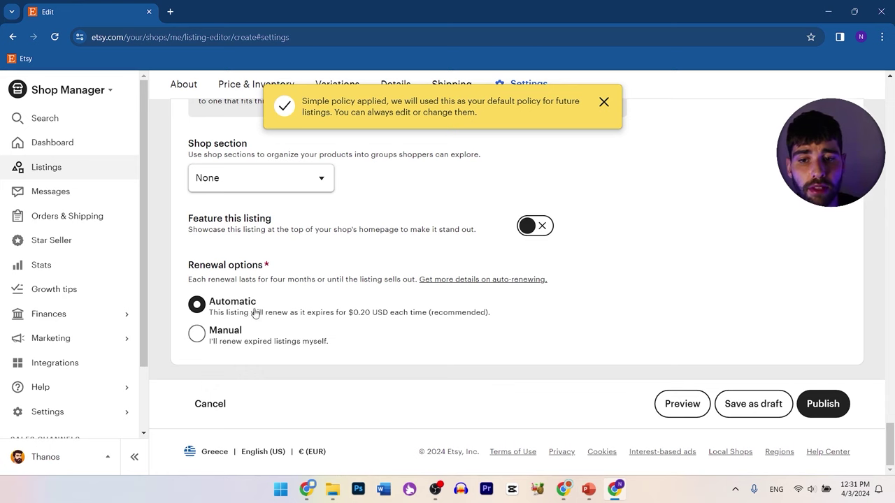
pyautogui.moveTo(347, 312); pyautogui.dragTo(415, 318)
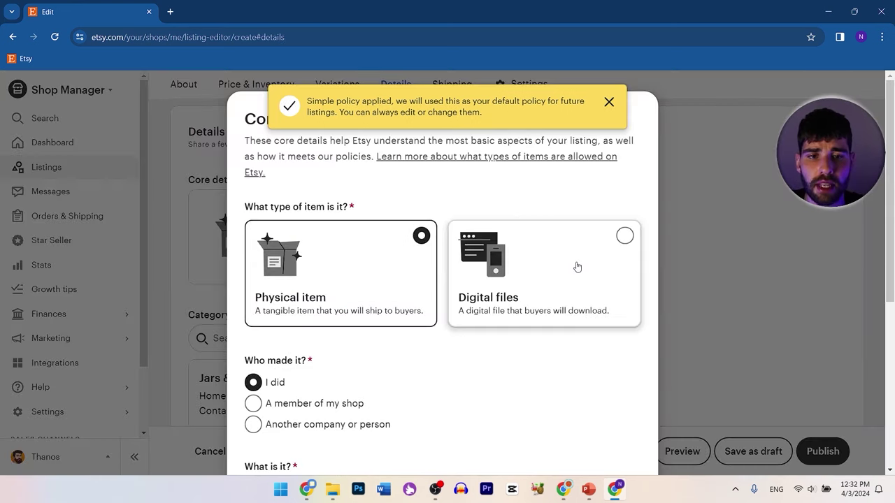
# - Change the item type to Digital files and confirm the switch to a digital listing
pyautogui.click(567, 274)
pyautogui.scroll(-5, 461, 306)
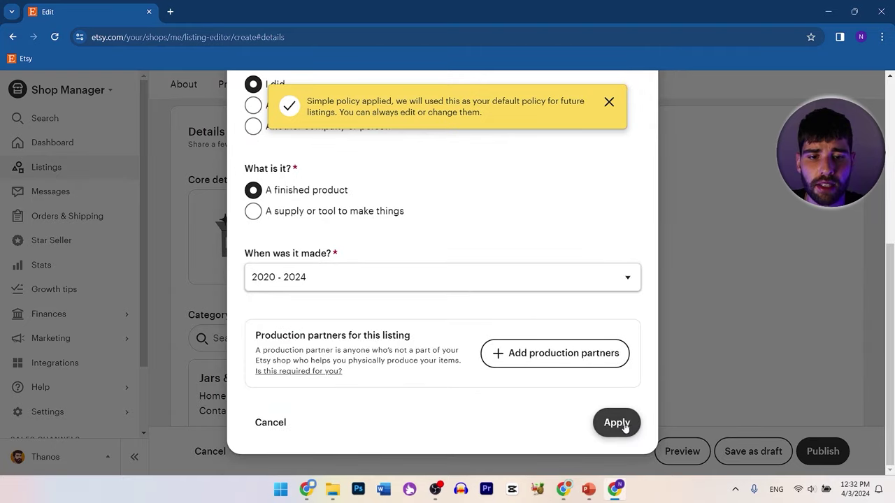
pyautogui.click(613, 422)
pyautogui.click(545, 318)
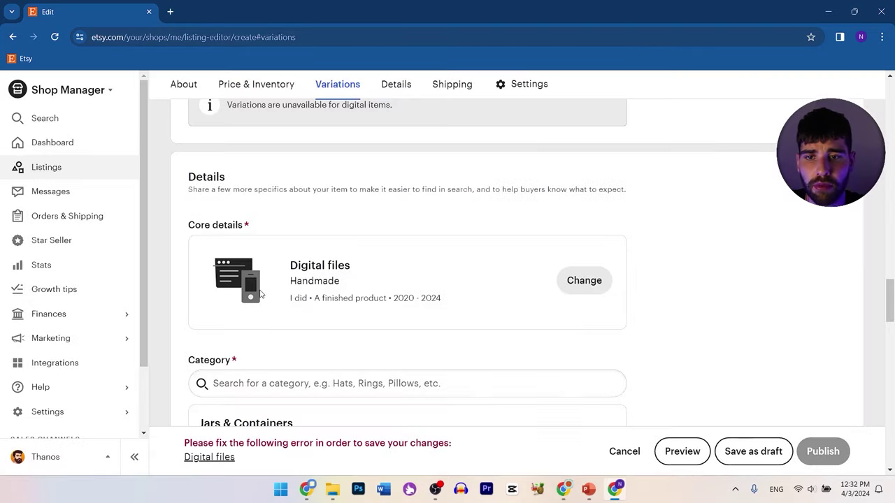
# - Review the digital download shipping note and the 'No returns or exchanges' policy
pyautogui.scroll(-15, 260, 294)
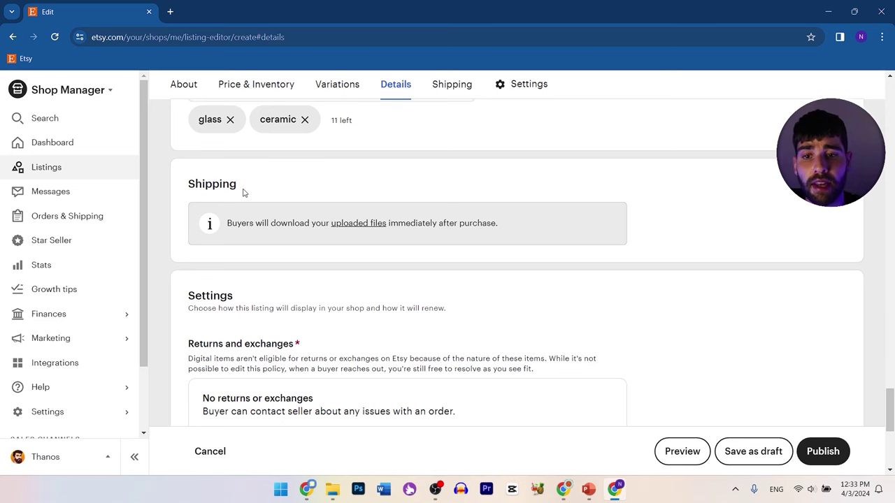
pyautogui.moveTo(244, 226); pyautogui.dragTo(500, 229)
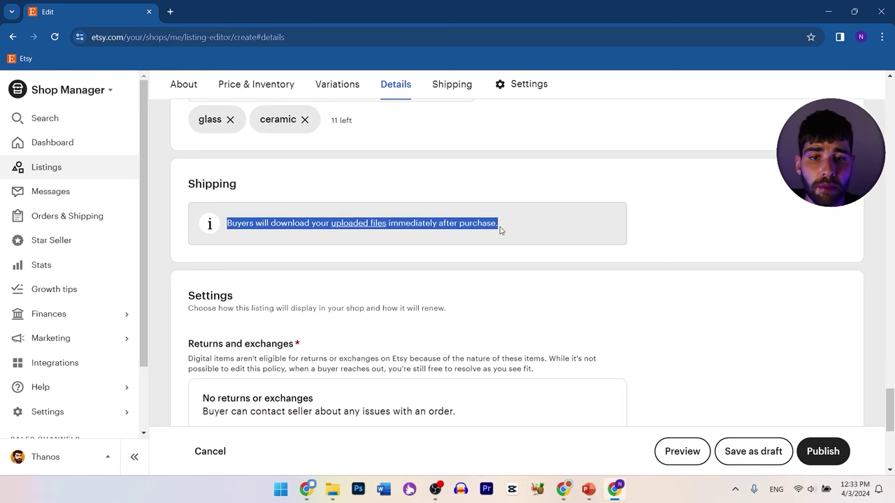
pyautogui.scroll(-3, 410, 265)
pyautogui.moveTo(193, 170); pyautogui.dragTo(297, 170)
pyautogui.moveTo(203, 236); pyautogui.dragTo(468, 244)
pyautogui.click(468, 256)
pyautogui.scroll(2, 443, 220)
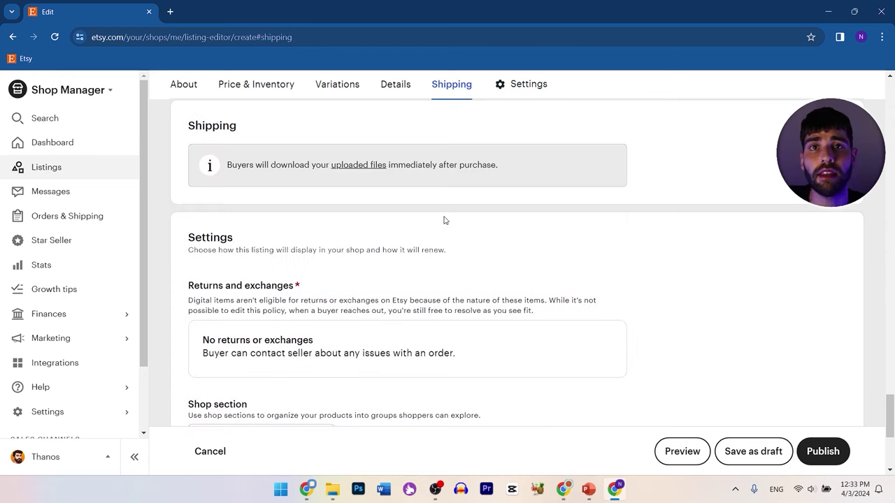
pyautogui.scroll(-4, 443, 220)
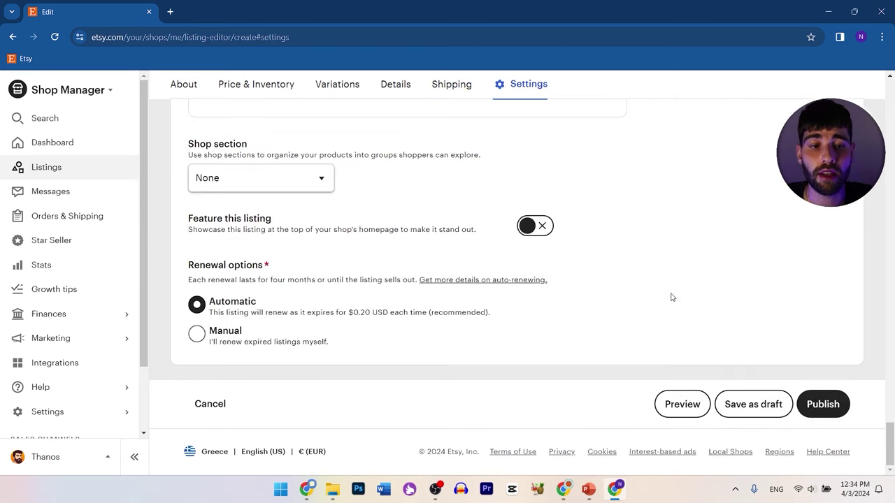
# - Publish the listing, accepting the $0.20 USD listing fee
pyautogui.click(818, 406)
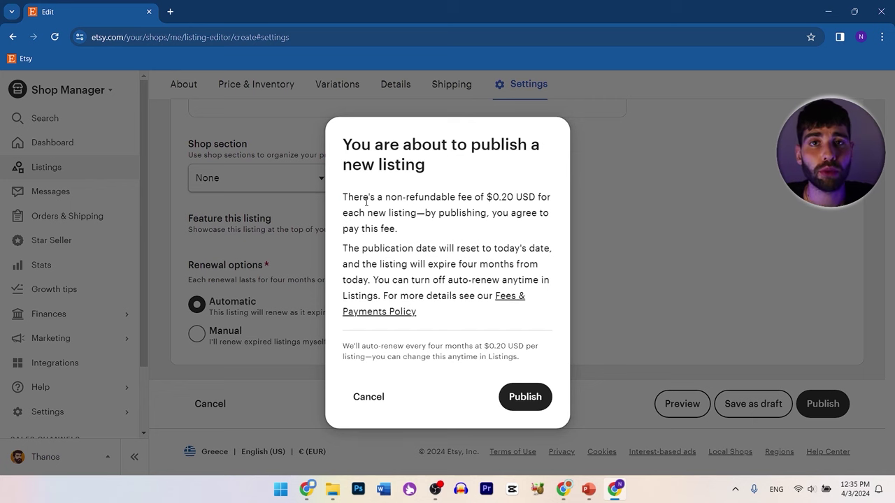
pyautogui.click(515, 397)
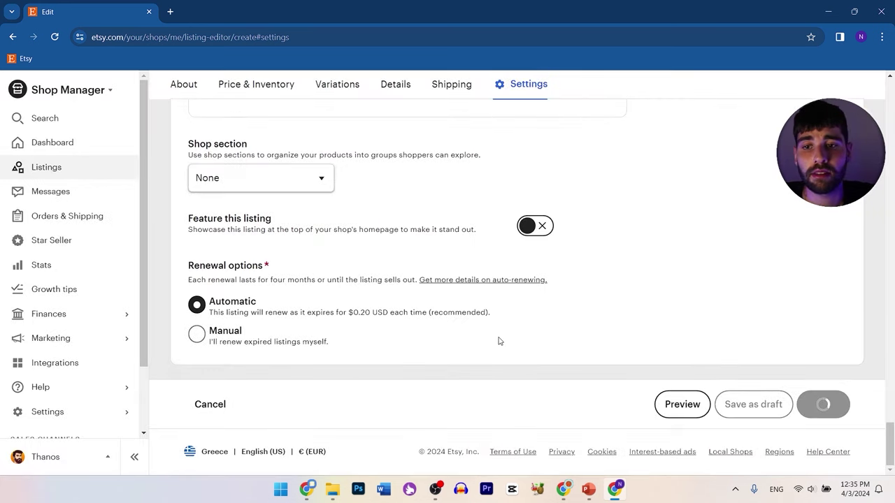
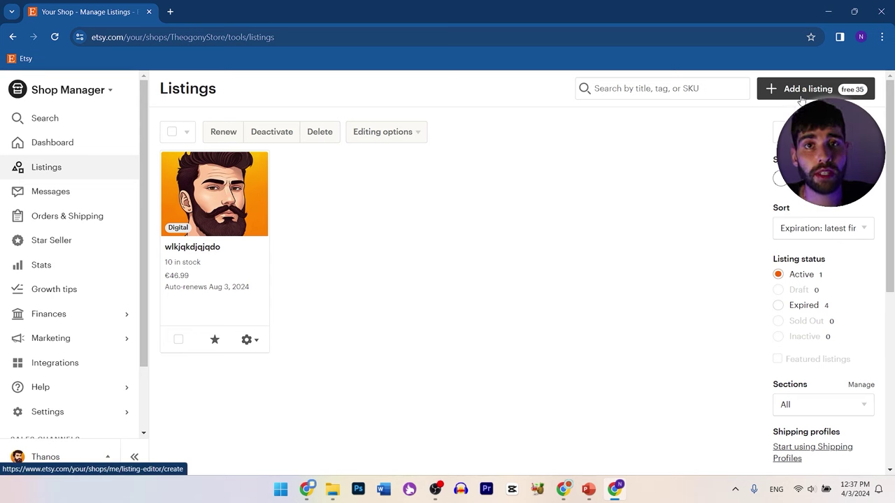
# - Copy the bearded-portrait listing and retitle the copy 'xwinqiqijqjdqwdqjwwjq'
pyautogui.click(247, 341)
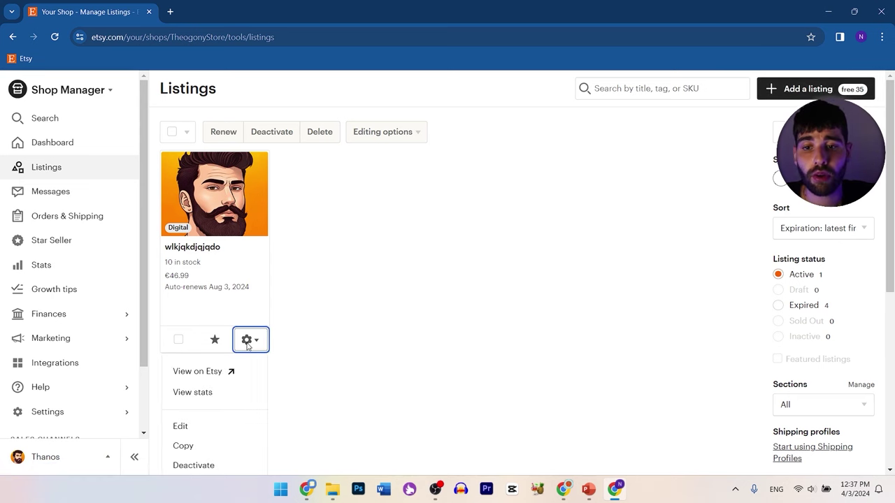
pyautogui.scroll(-1, 248, 344)
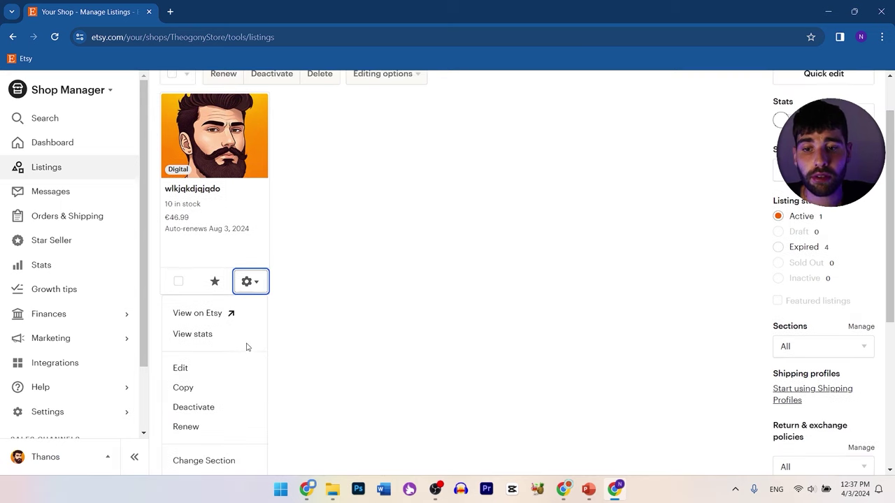
pyautogui.click(183, 388)
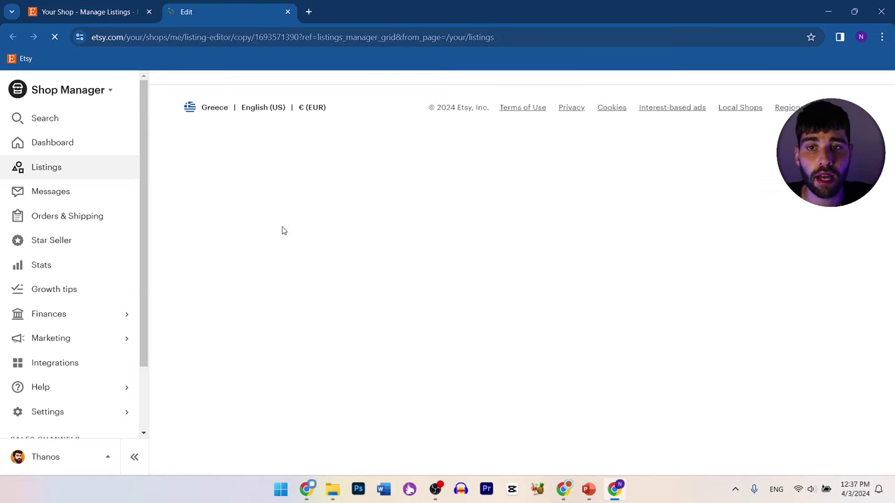
pyautogui.scroll(-2, 348, 210)
pyautogui.scroll(-1, 348, 213)
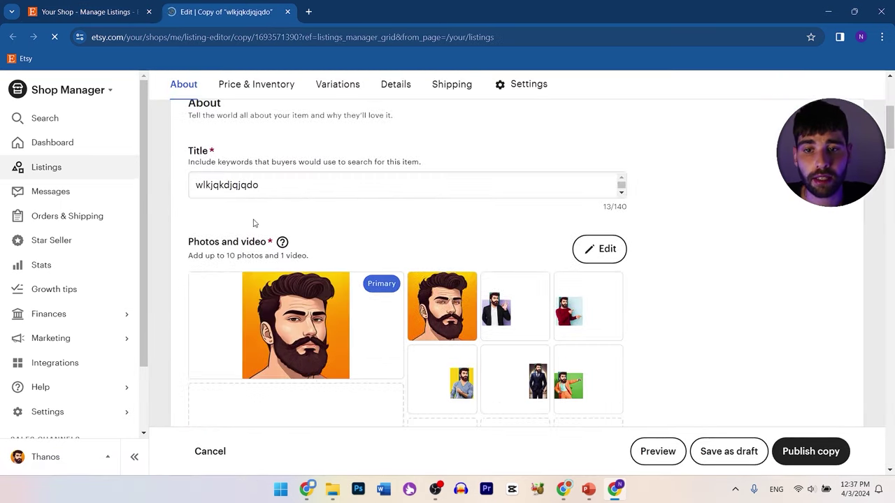
pyautogui.moveTo(265, 188); pyautogui.dragTo(176, 200)
pyautogui.write('xwinqiqijqjdqwdqjwwjq')
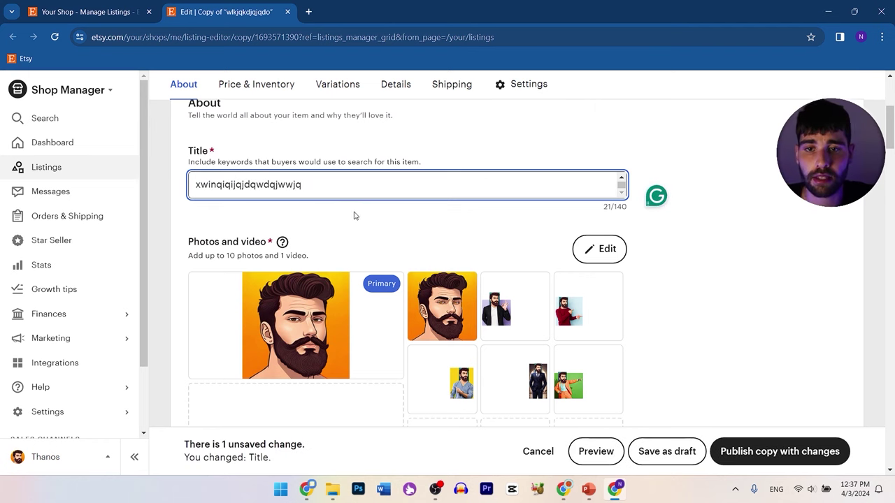
# - Delete all seven photos from the copied listing
pyautogui.scroll(-2, 353, 216)
pyautogui.moveTo(349, 220)
pyautogui.click(199, 250)
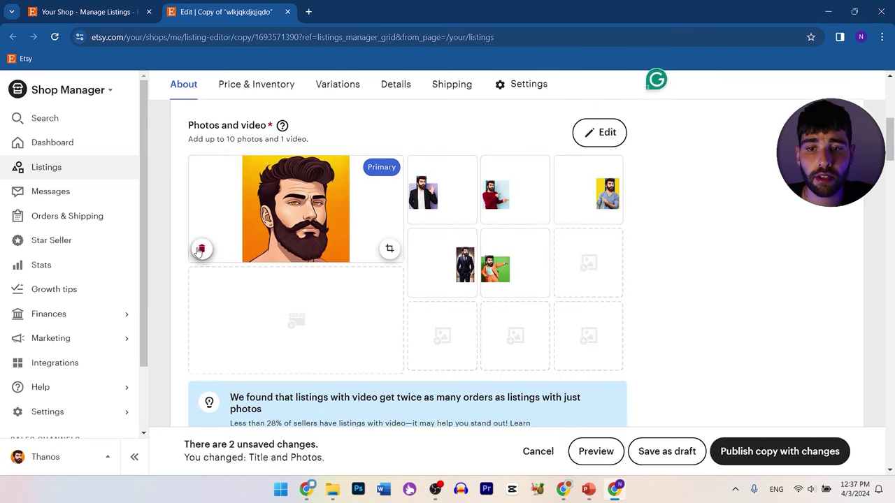
pyautogui.click(200, 250)
pyautogui.click(199, 250)
pyautogui.click(199, 249)
pyautogui.click(200, 250)
pyautogui.click(199, 250)
pyautogui.click(199, 249)
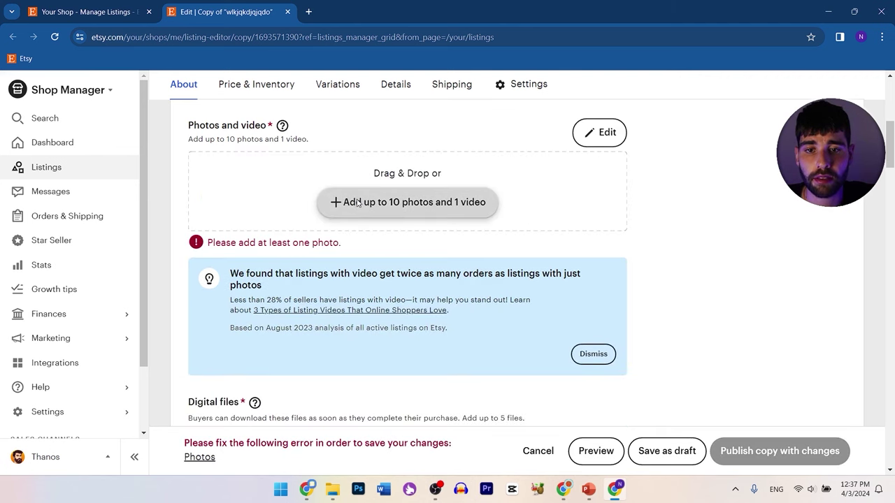
# - Upload Untitled-1, the teal-background portrait, as the copy's listing photo
pyautogui.click(350, 202)
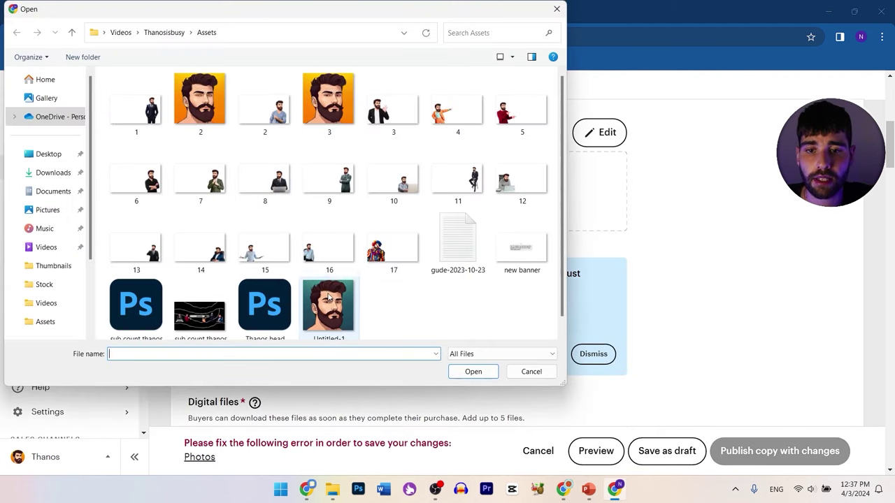
pyautogui.click(326, 297)
pyautogui.doubleClick(336, 300)
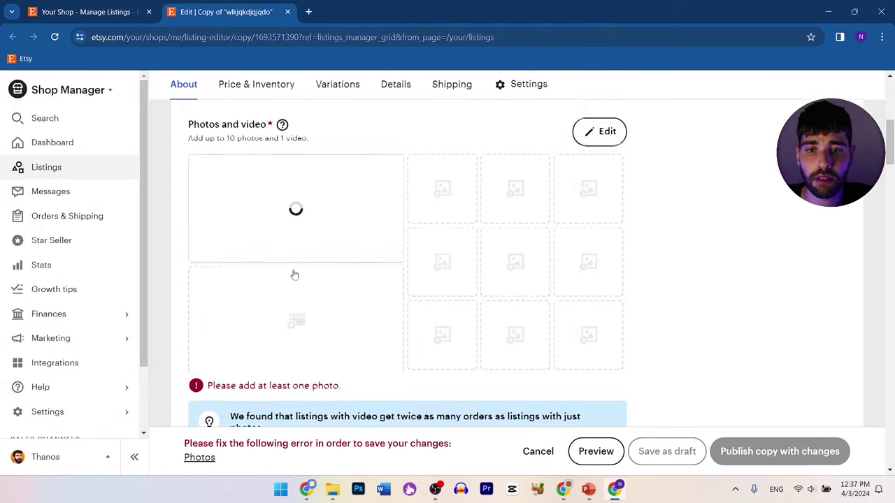
pyautogui.scroll(-3, 294, 270)
# - Replace the 2.jpg digital file with the sub count thanos image
pyautogui.click(608, 248)
pyautogui.click(412, 282)
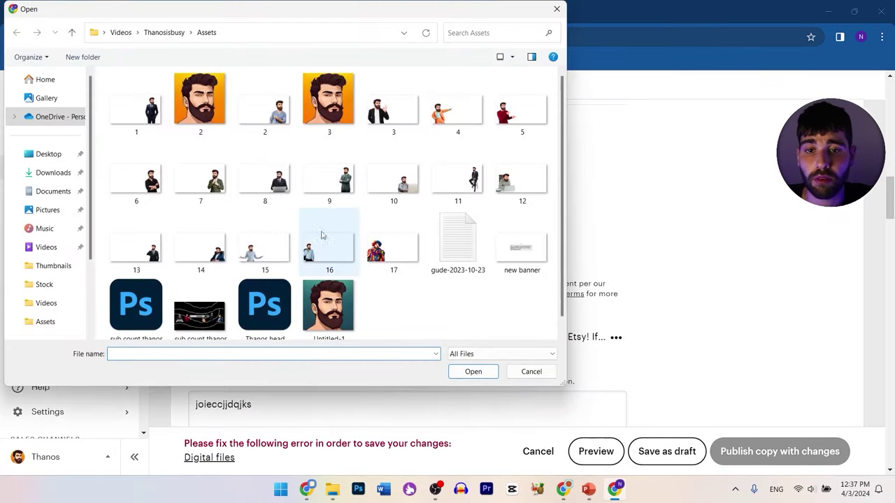
pyautogui.doubleClick(201, 307)
pyautogui.scroll(-3, 314, 266)
# - Review the price field, leaving the price unchanged, and move down to Settings
pyautogui.moveTo(260, 204); pyautogui.dragTo(160, 208)
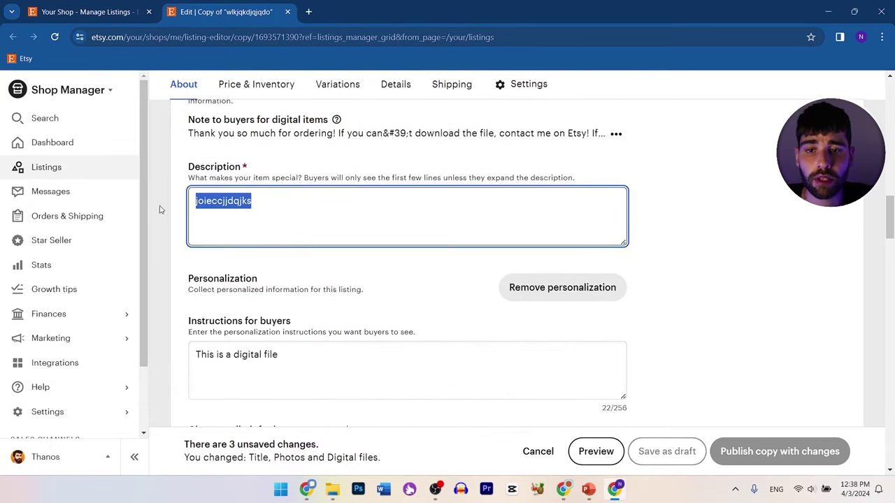
pyautogui.scroll(-3, 326, 259)
pyautogui.scroll(1, 295, 202)
pyautogui.scroll(-5, 327, 246)
pyautogui.scroll(1, 266, 223)
pyautogui.moveTo(272, 166); pyautogui.dragTo(165, 165)
pyautogui.click(384, 275)
pyautogui.scroll(-20, 384, 276)
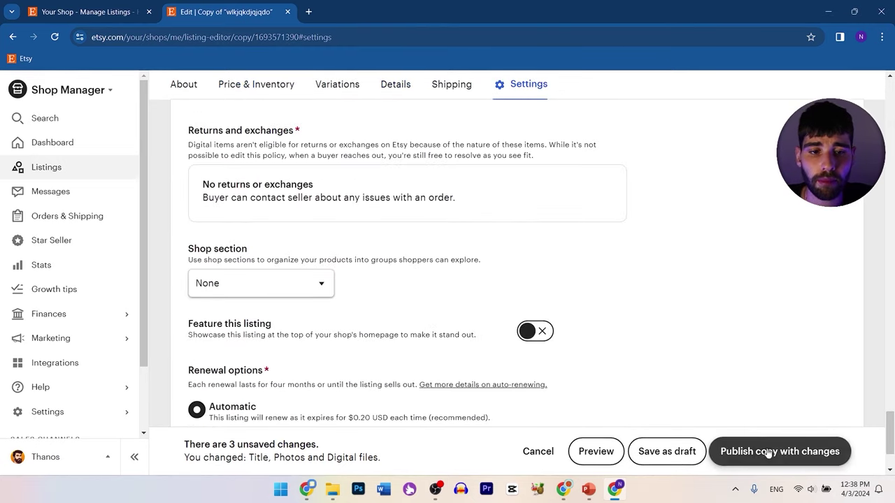
# - Publish the copy with its changes, accept the listing fee, and reload Listings
pyautogui.click(788, 453)
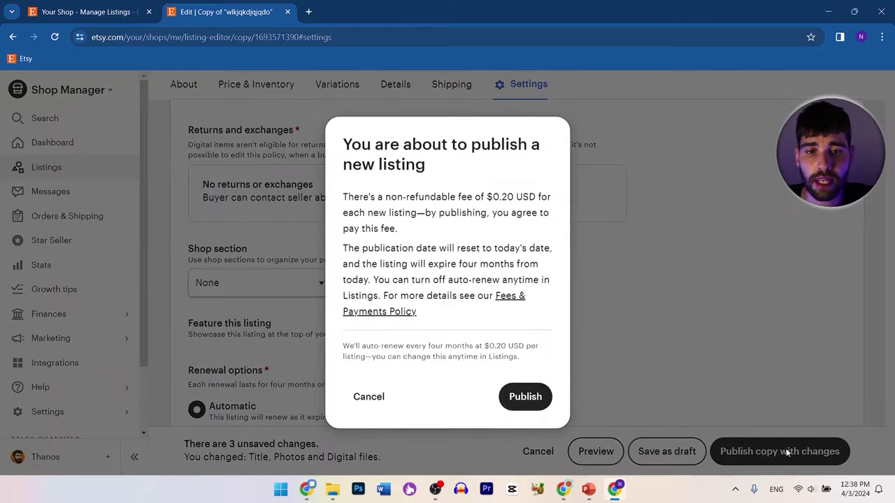
pyautogui.click(525, 398)
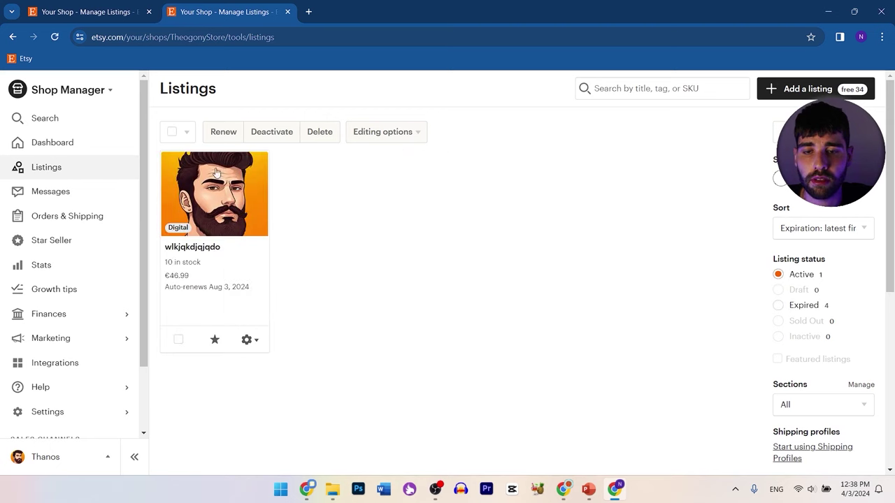
pyautogui.click(54, 37)
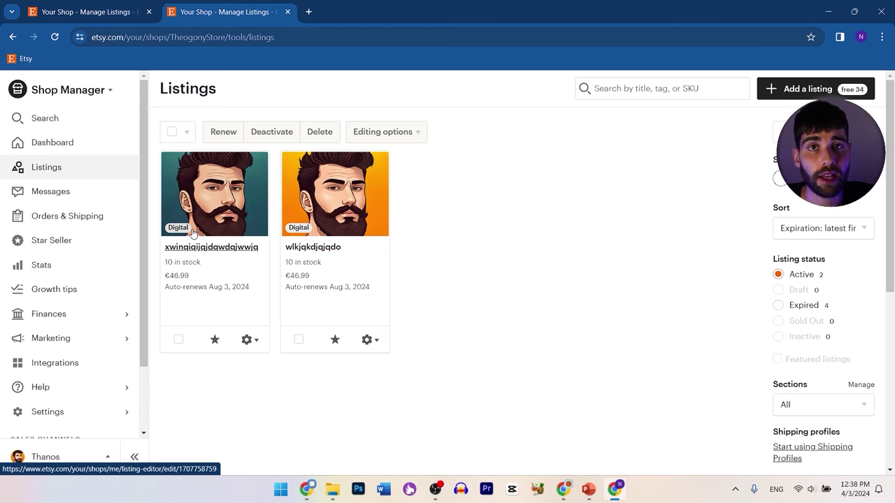
# - Open the newly published listing for editing
pyautogui.click(246, 343)
pyautogui.scroll(-2, 237, 366)
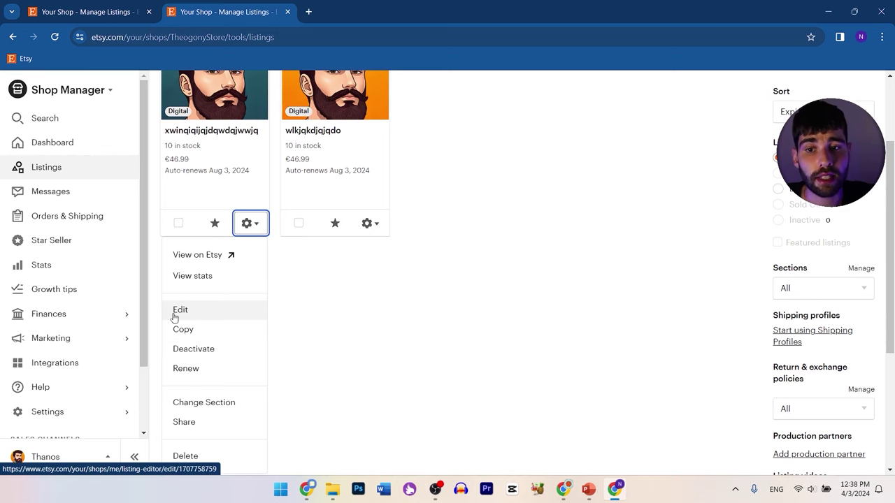
pyautogui.click(184, 310)
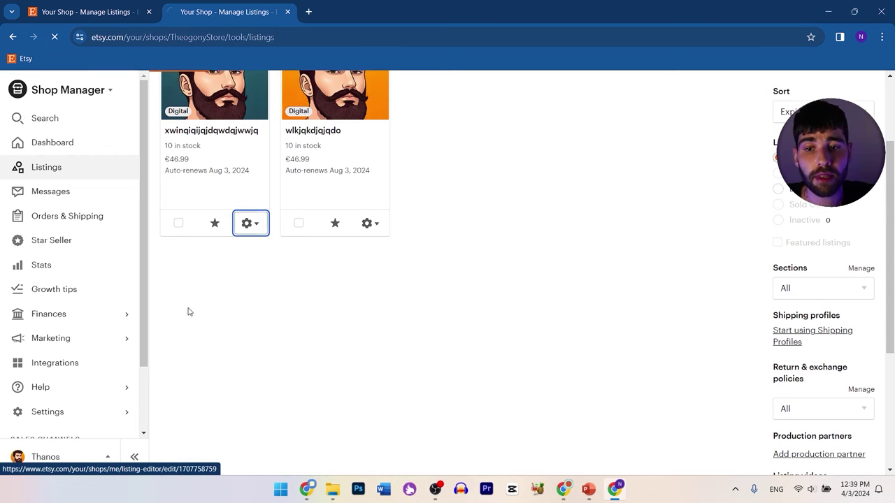
pyautogui.scroll(-9, 286, 269)
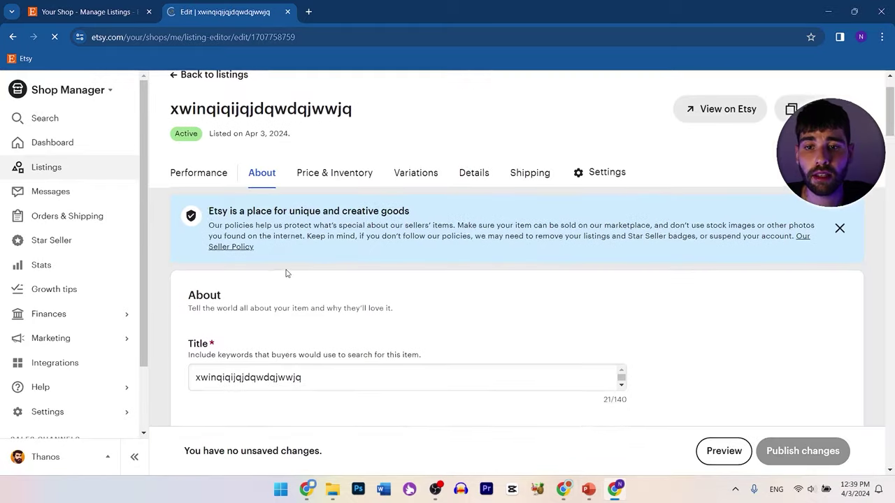
pyautogui.scroll(3, 286, 278)
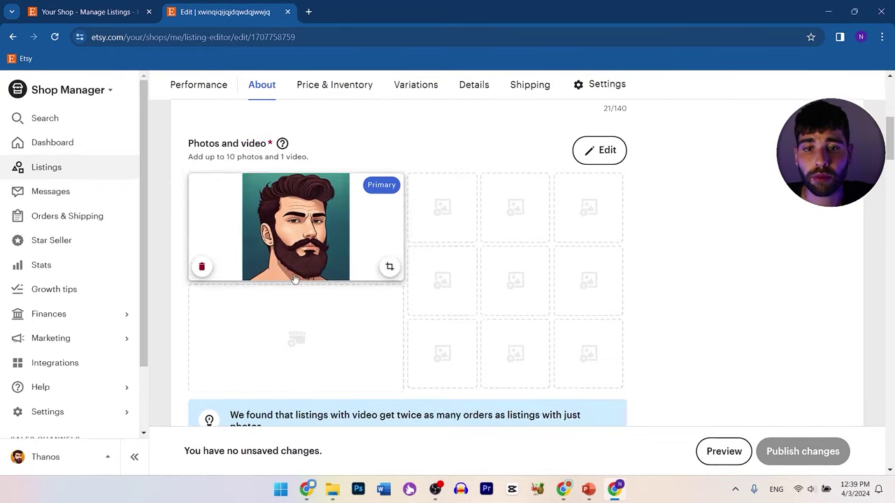
# - Add orange-background image 3 as a second listing photo
pyautogui.click(443, 222)
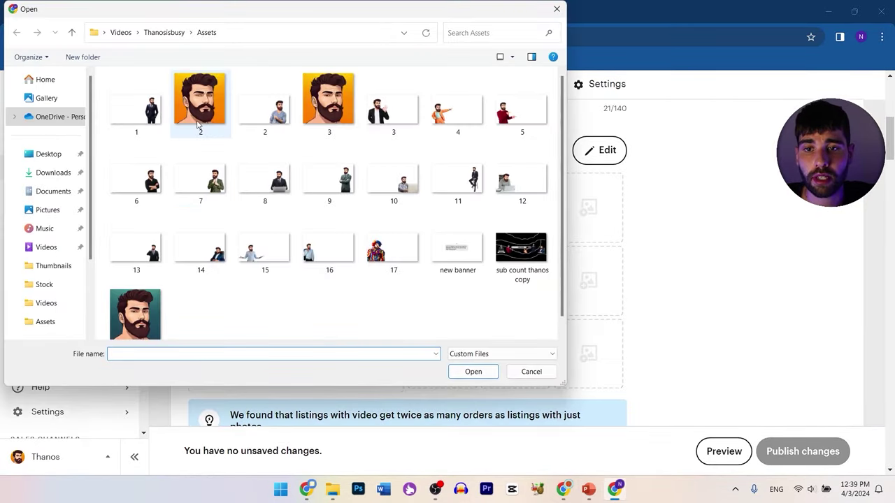
pyautogui.doubleClick(329, 115)
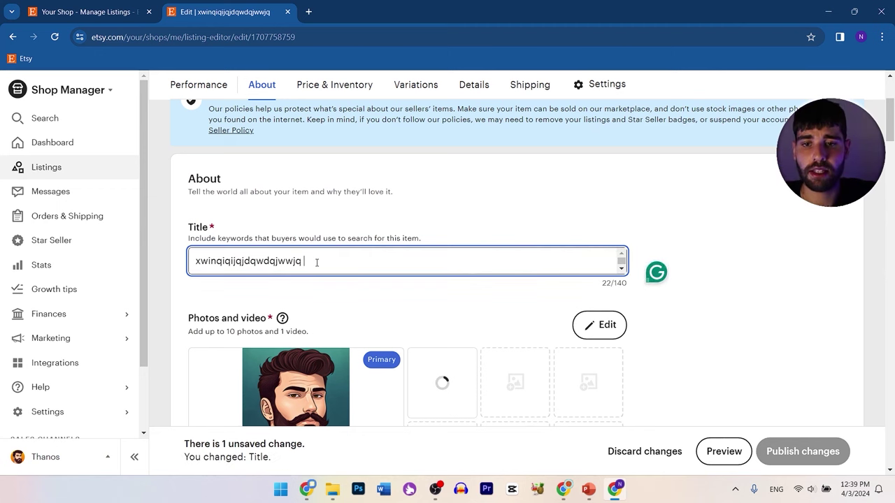
pyautogui.click(283, 318)
# - Append 'kokpk' to the end of the listing title
pyautogui.click(234, 294)
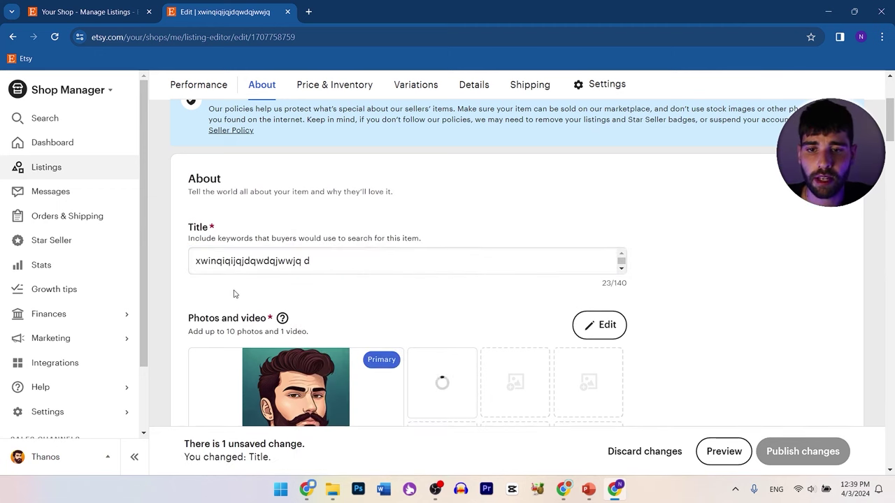
pyautogui.click(326, 259)
pyautogui.write('kokpk')
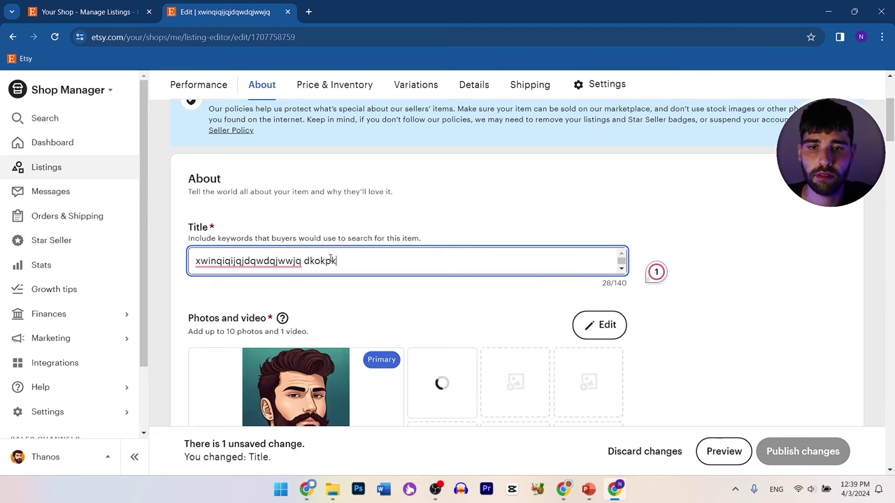
# - Publish the title and photo changes, then reopen the listing for editing
pyautogui.scroll(-10, 331, 259)
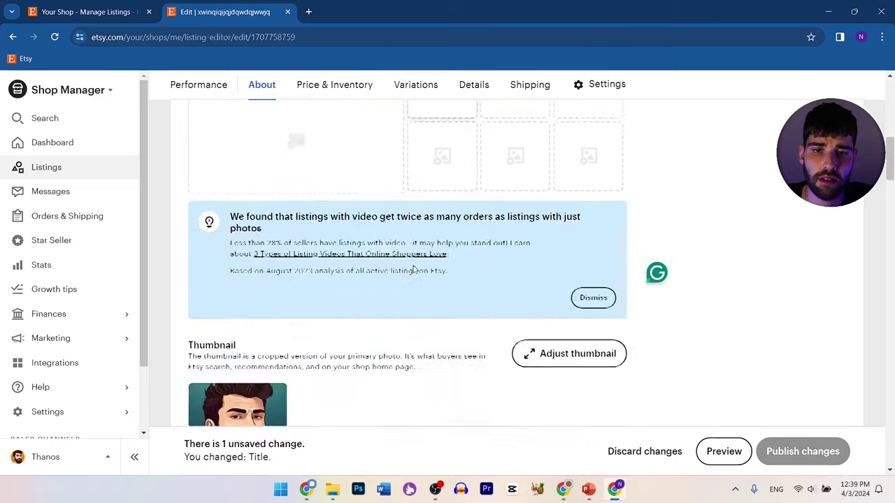
pyautogui.scroll(10, 447, 266)
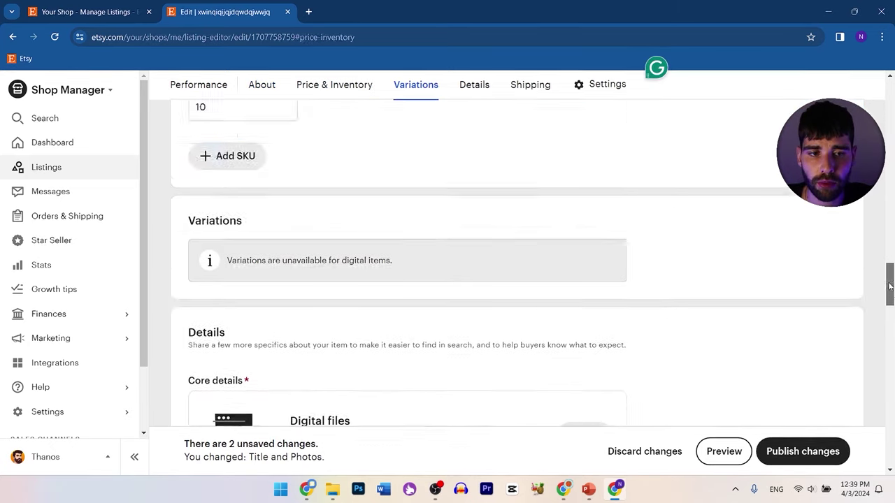
pyautogui.scroll(1, 685, 259)
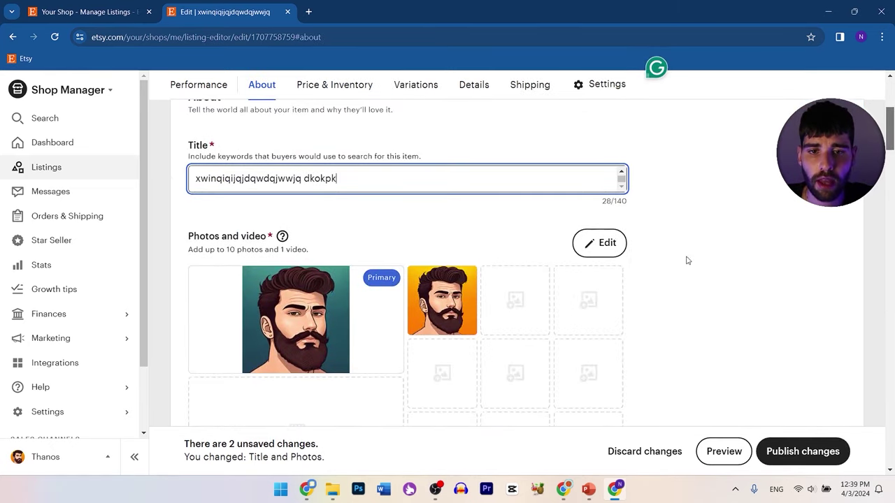
pyautogui.click(794, 452)
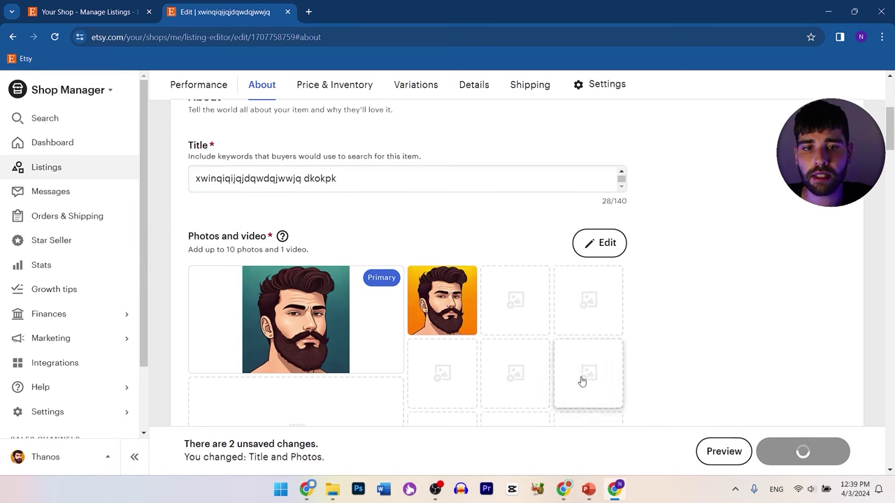
pyautogui.click(250, 286)
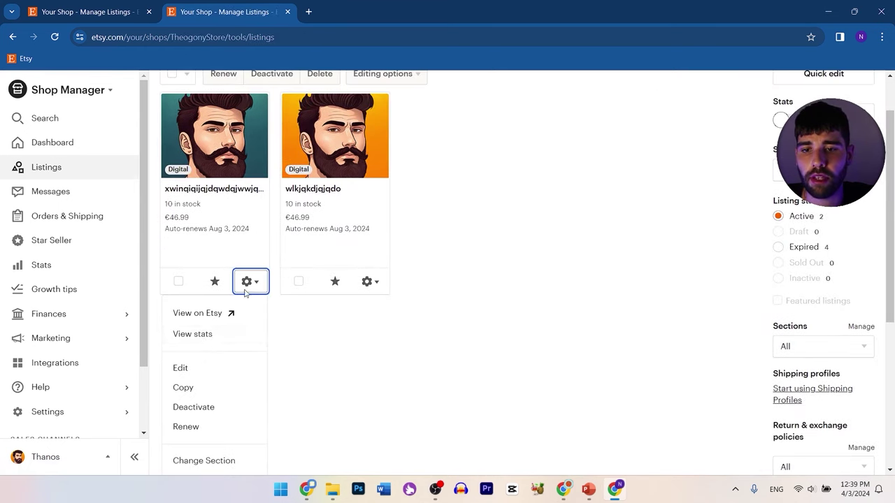
pyautogui.click(199, 370)
# - Select the added 'kokpk' ending of the listing title
pyautogui.moveTo(304, 202); pyautogui.dragTo(334, 203)
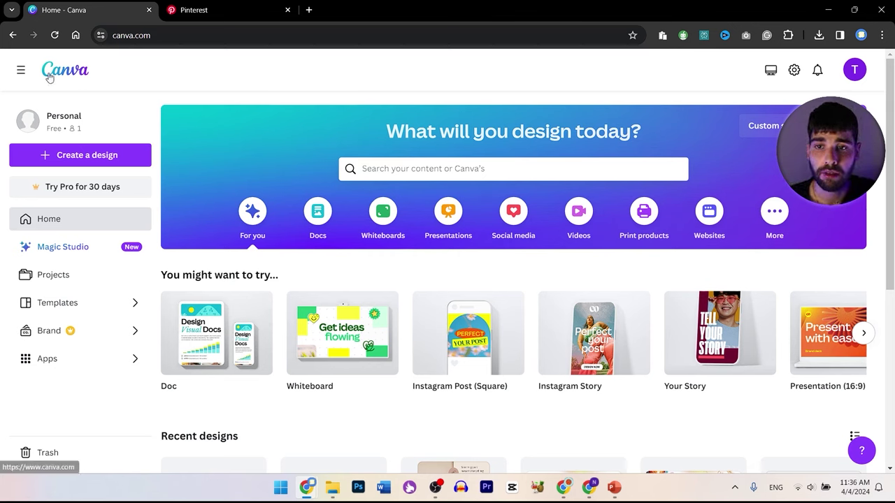
# - Create a custom-size blank design of 2000 × 2000 px
pyautogui.click(73, 161)
pyautogui.scroll(-1, 70, 160)
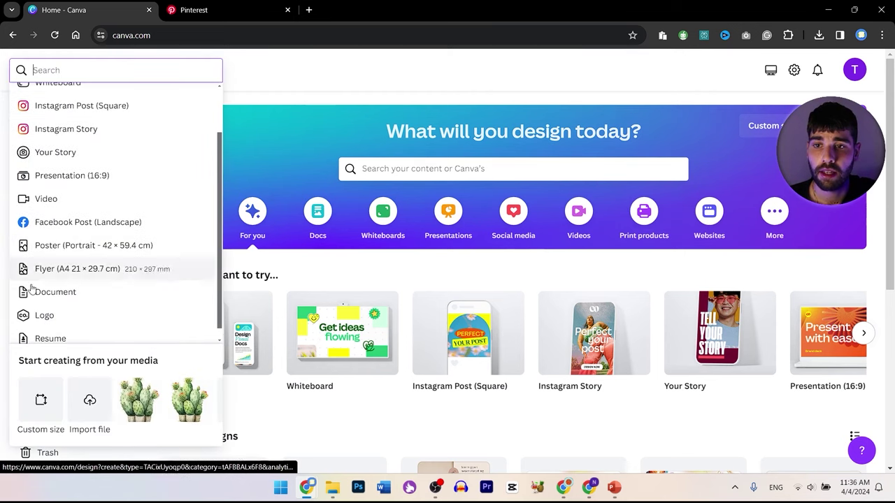
pyautogui.click(40, 404)
pyautogui.write('2000')
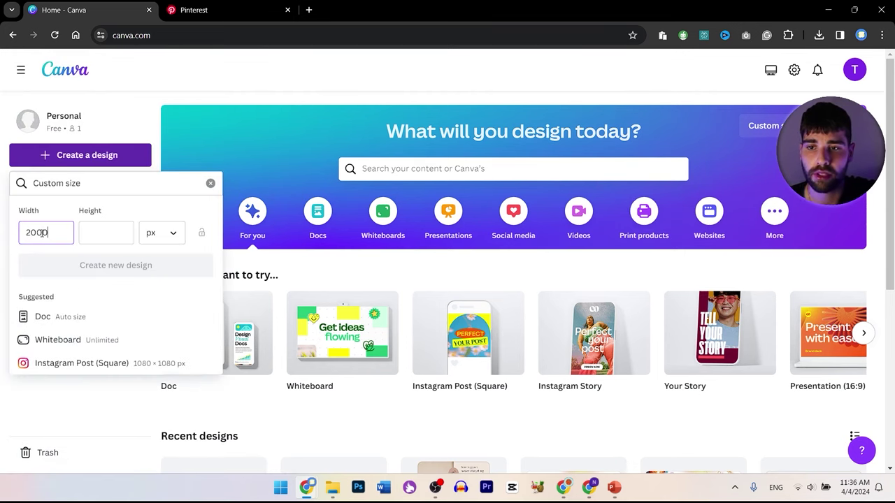
pyautogui.click(87, 241)
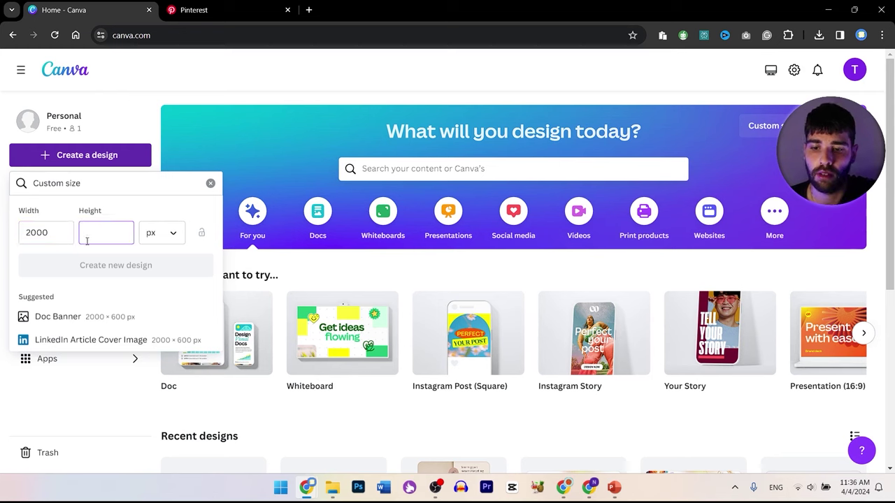
pyautogui.write('2000')
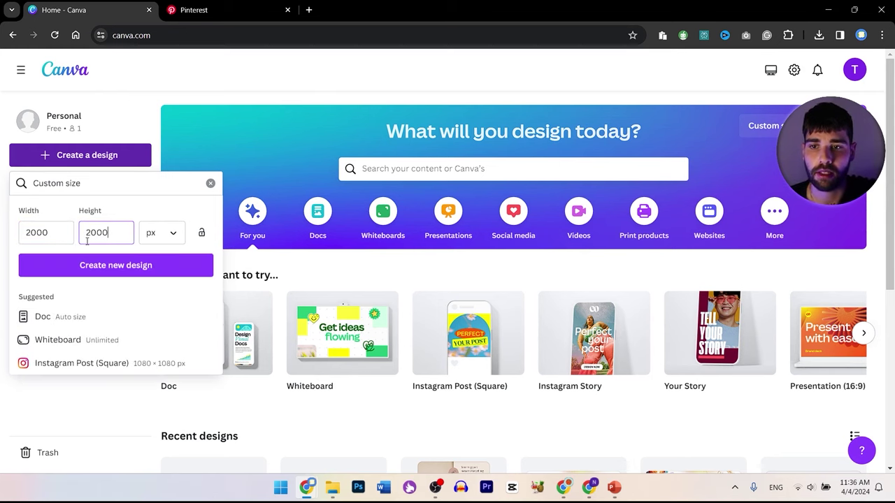
pyautogui.click(120, 266)
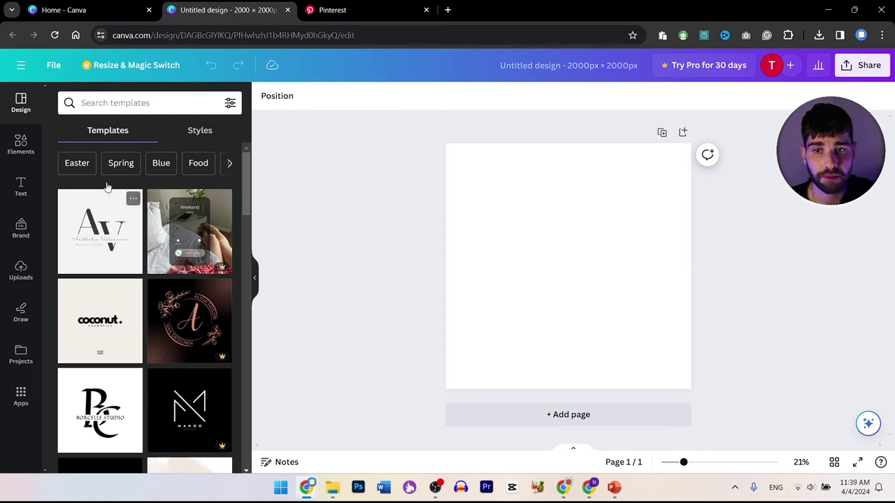
# - Rerun the recent 'logo' template search and browse the results
pyautogui.click(89, 102)
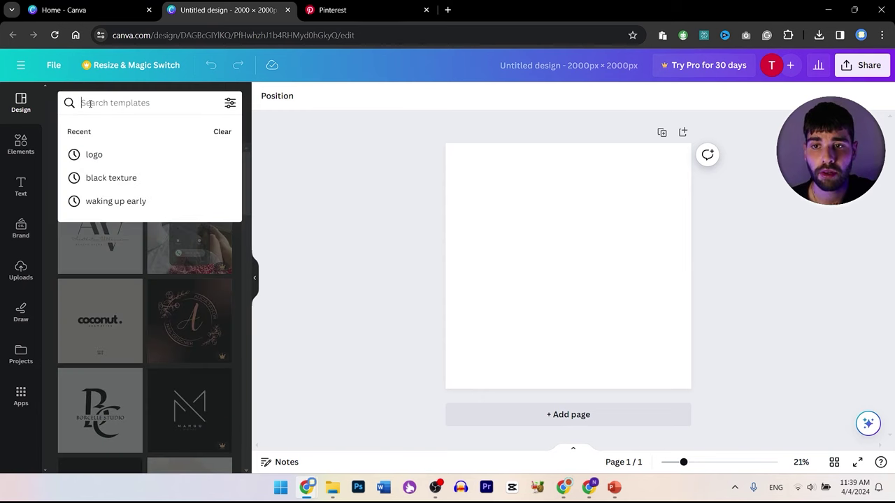
pyautogui.click(105, 158)
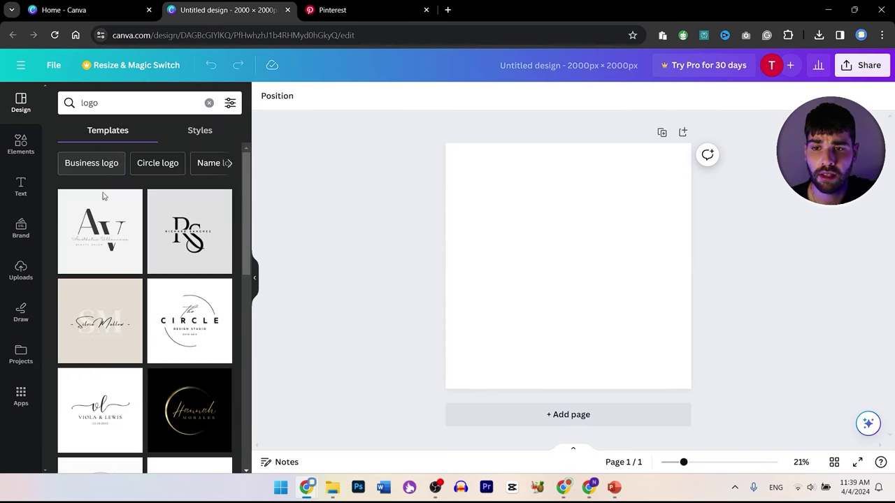
pyautogui.scroll(-6, 110, 265)
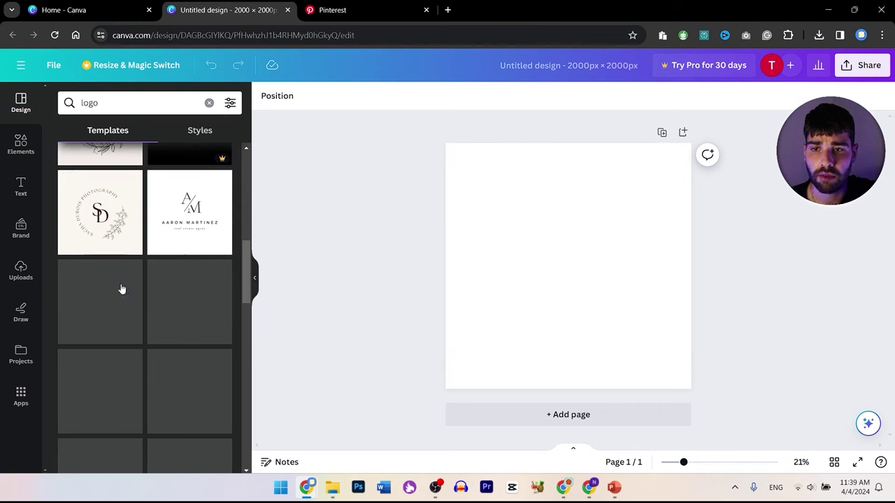
pyautogui.scroll(-2, 122, 289)
pyautogui.scroll(-3, 122, 289)
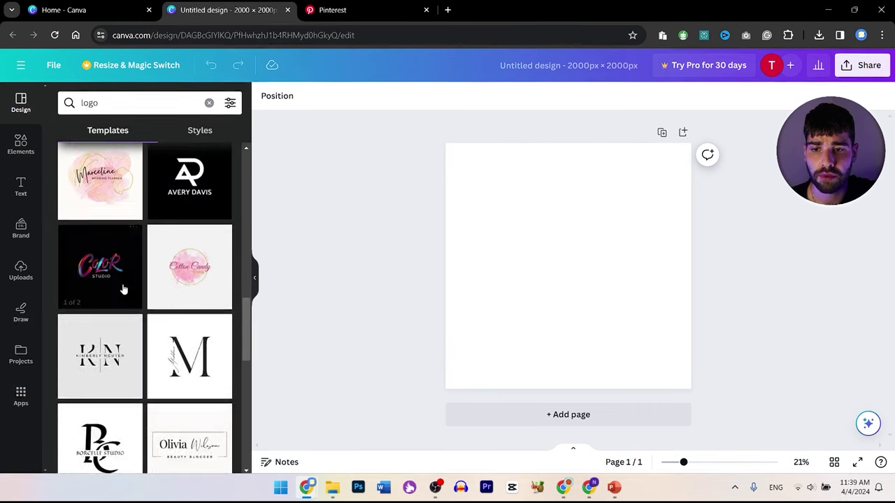
pyautogui.scroll(-1, 123, 289)
pyautogui.scroll(1, 120, 292)
pyautogui.scroll(-2, 132, 313)
pyautogui.scroll(4, 134, 317)
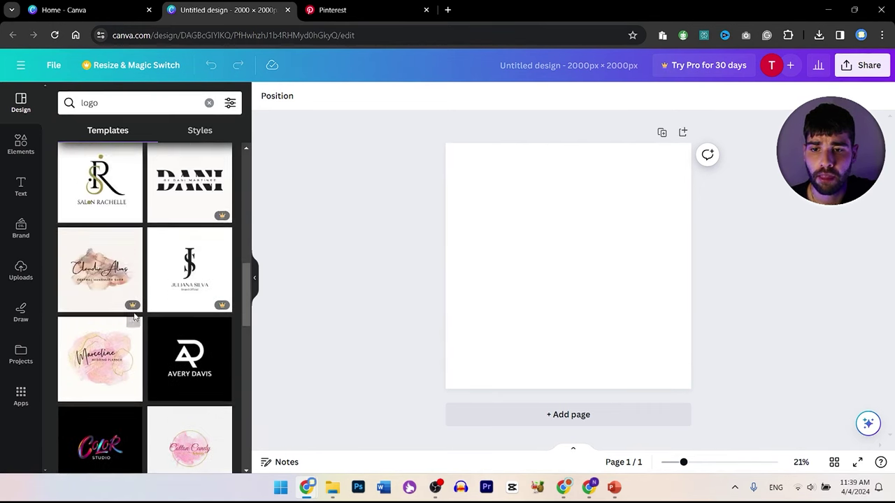
# - Apply the coconut cosmetics logo template and retype 'coconut' as 'Cookiee'
pyautogui.scroll(3, 135, 314)
pyautogui.scroll(2, 133, 313)
pyautogui.scroll(-5, 134, 314)
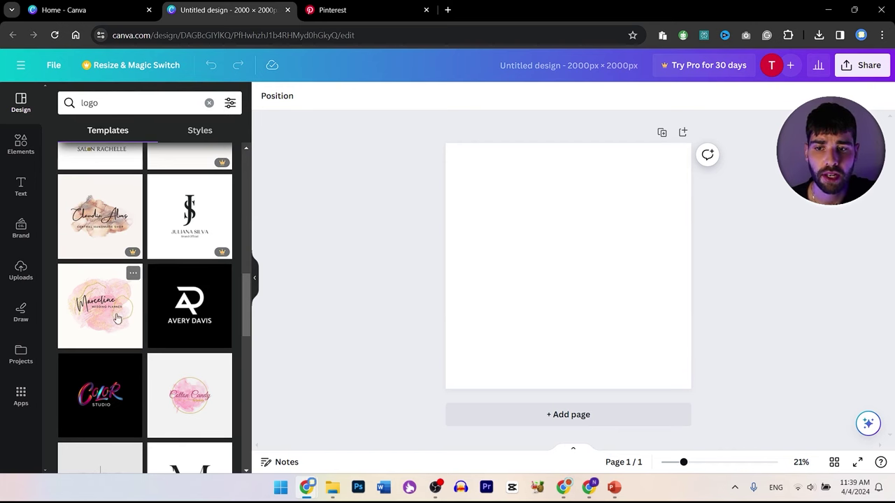
pyautogui.scroll(5, 106, 323)
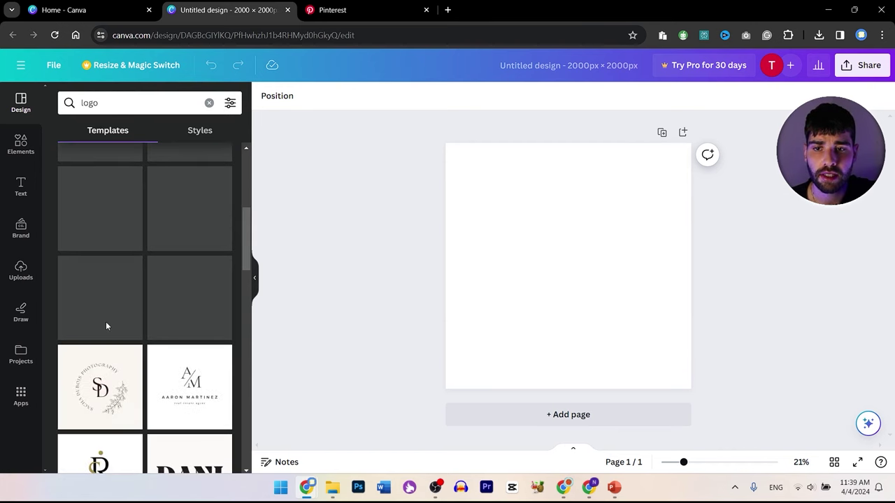
pyautogui.scroll(3, 106, 326)
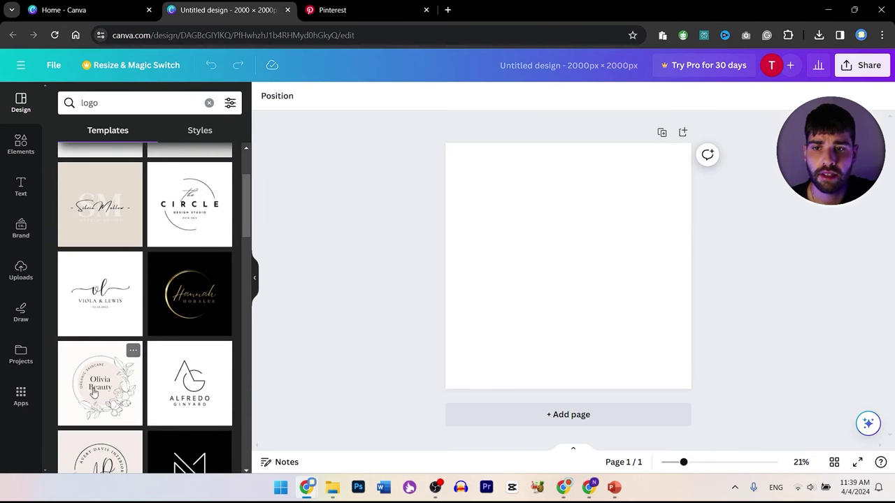
pyautogui.scroll(3, 94, 392)
pyautogui.scroll(-10, 112, 314)
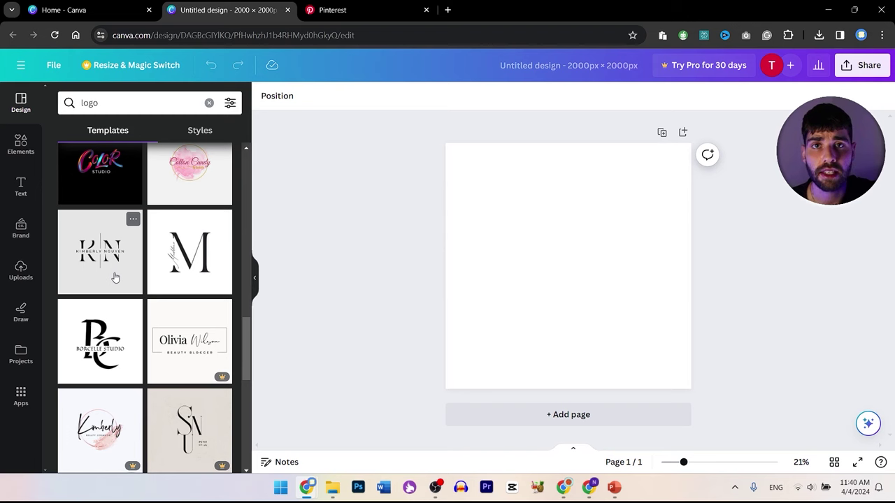
pyautogui.scroll(-3, 115, 278)
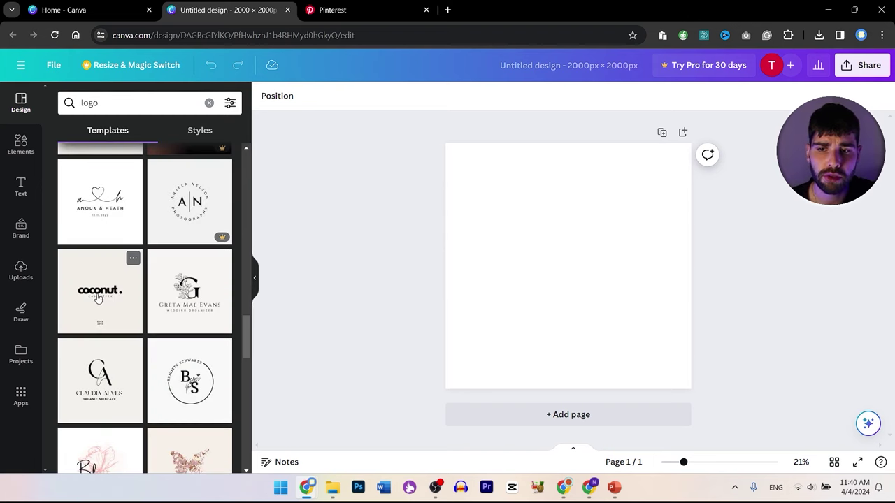
pyautogui.click(92, 293)
pyautogui.tripleClick(602, 263)
pyautogui.write('C')
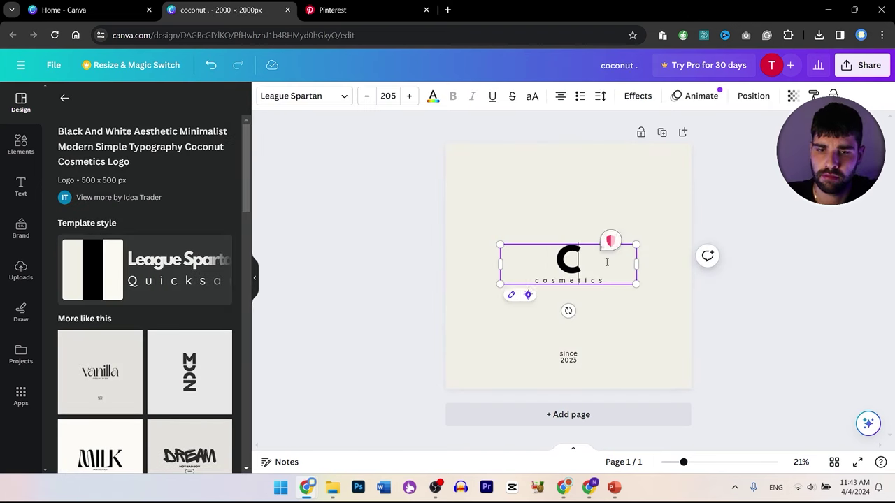
pyautogui.write('ookiee')
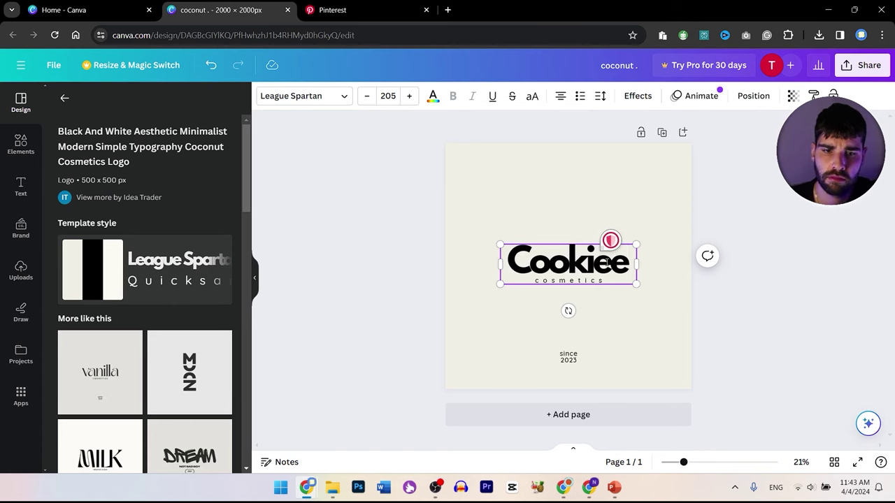
# - Correct the heading to 'Cookie' and rewrite the cosmetics line as 'Monster'
pyautogui.press('BackSpace')
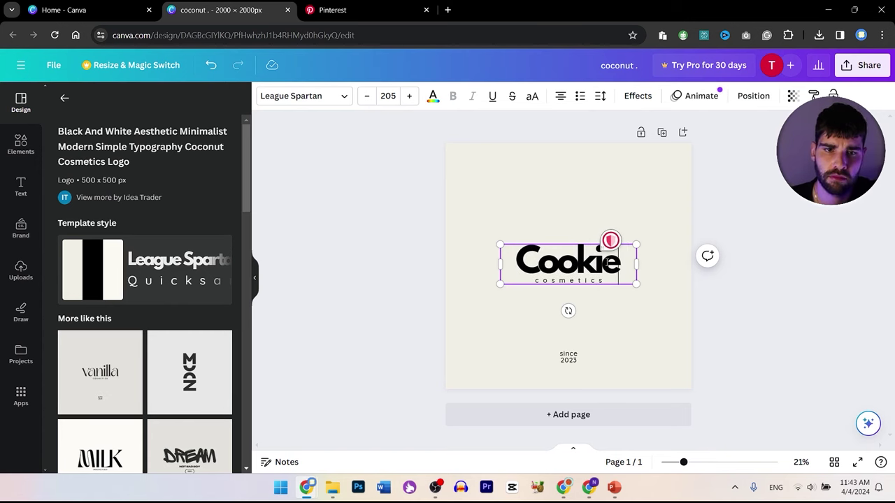
pyautogui.click(597, 322)
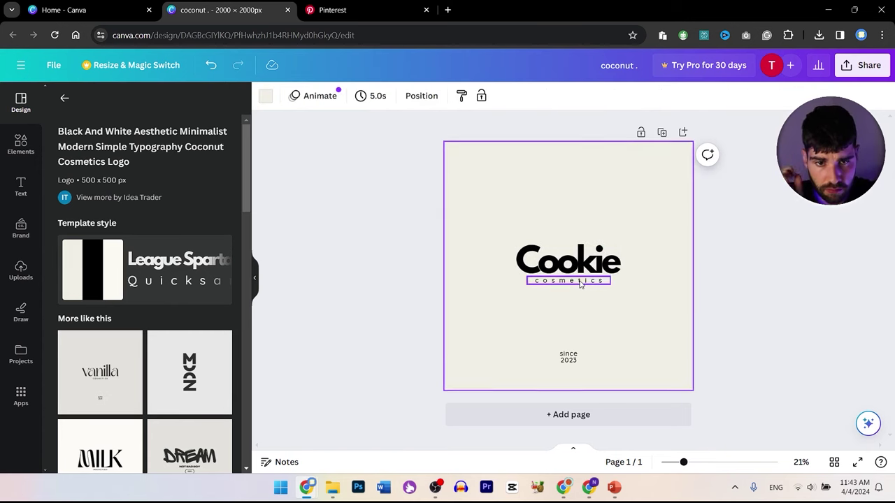
pyautogui.click(592, 285)
pyautogui.doubleClick(591, 287)
pyautogui.write('Monster')
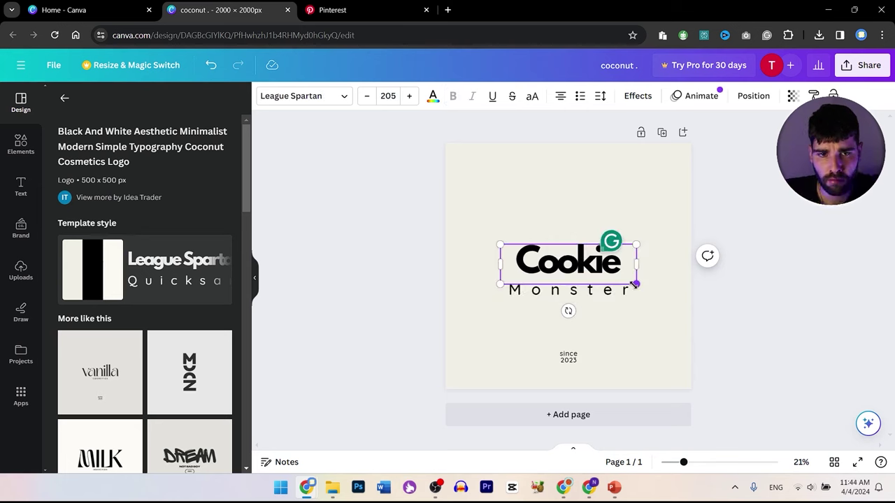
pyautogui.press('Return')
pyautogui.write('Mos')
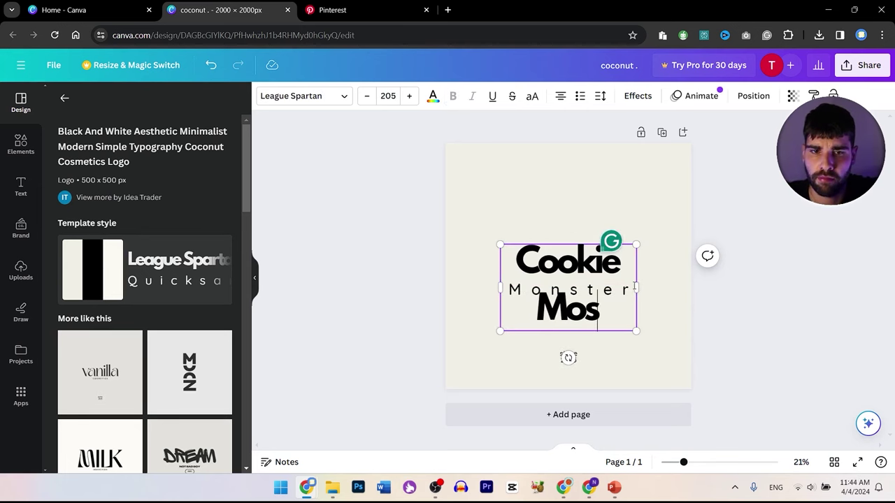
pyautogui.write('ter')
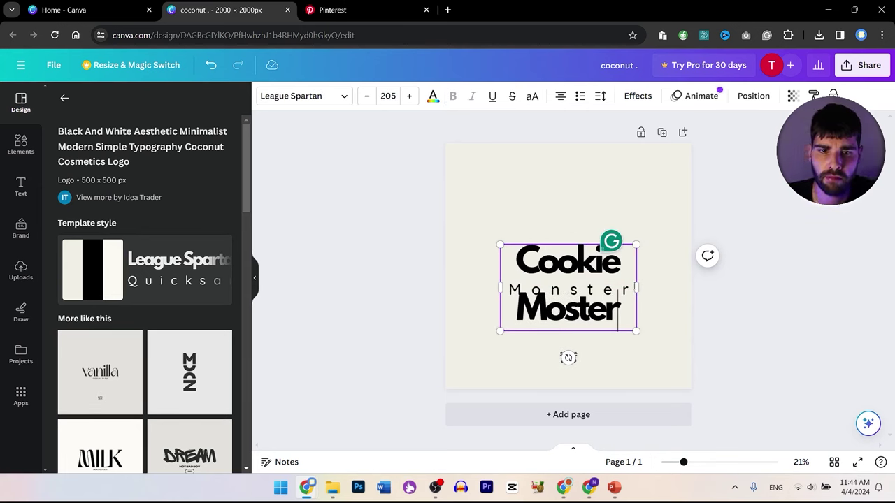
pyautogui.click(570, 310)
pyautogui.write('n')
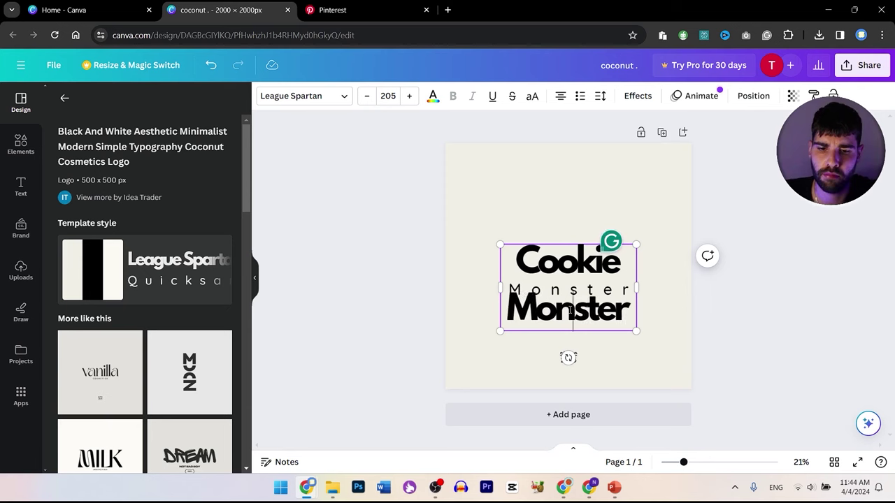
pyautogui.click(753, 335)
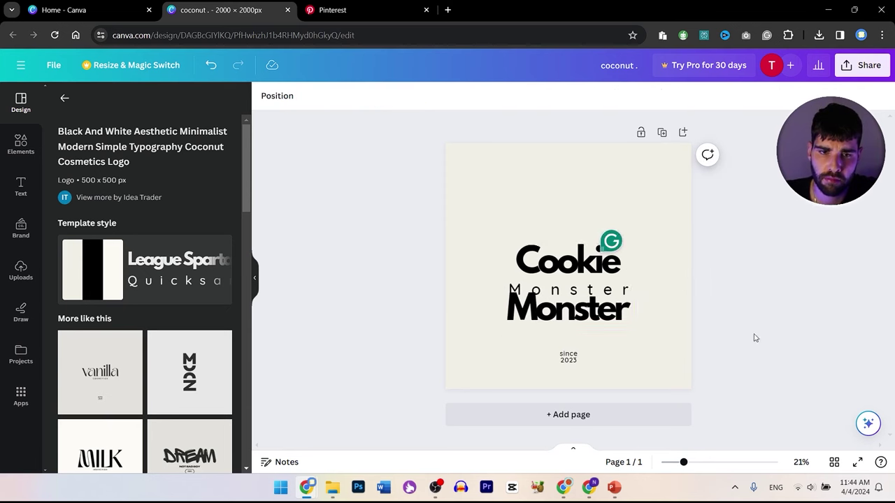
# - Delete the spaced subtitle and 'since 2023' text, and move the title higher
pyautogui.click(552, 290)
pyautogui.press('Delete')
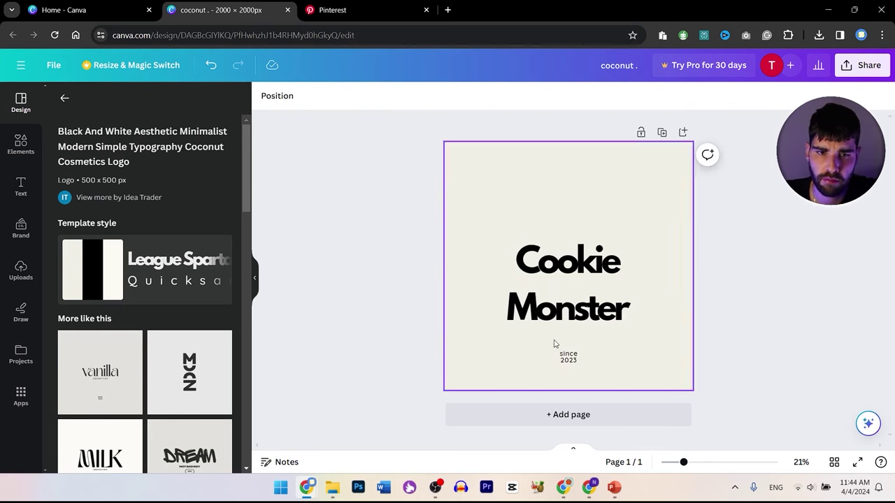
pyautogui.click(567, 357)
pyautogui.press('Delete')
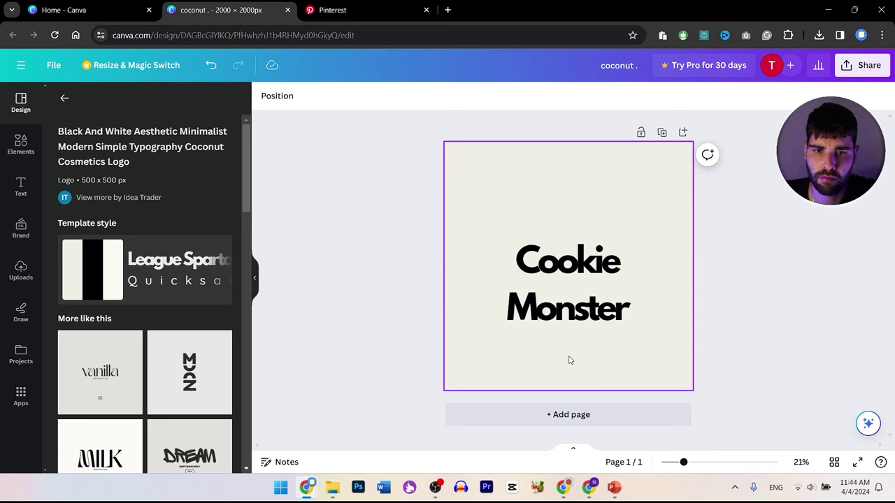
pyautogui.moveTo(580, 271); pyautogui.dragTo(580, 246)
pyautogui.click(772, 288)
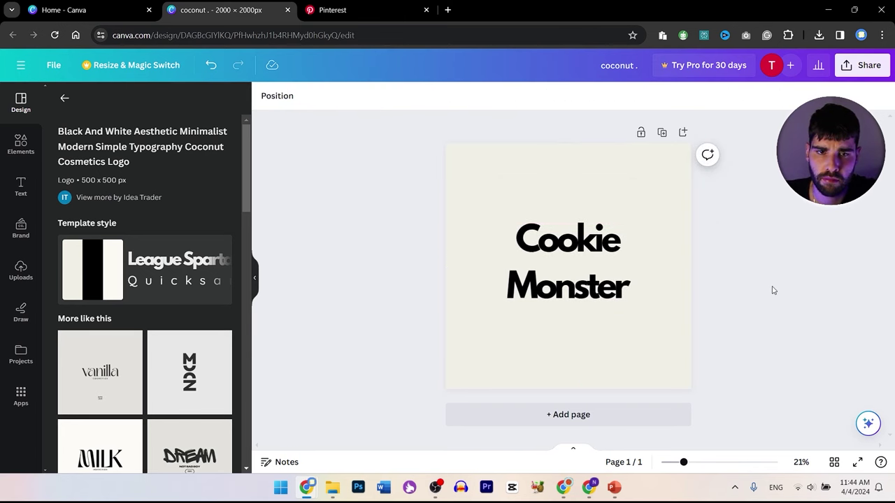
# - Set the Cookie Monster title's letter spacing to -14
pyautogui.click(571, 253)
pyautogui.click(571, 252)
pyautogui.hotkey('ctrl', 'a')
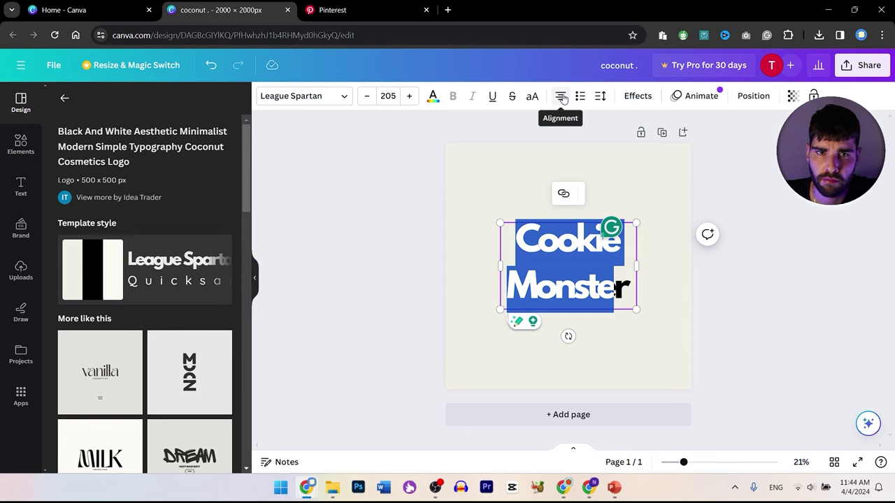
pyautogui.click(599, 97)
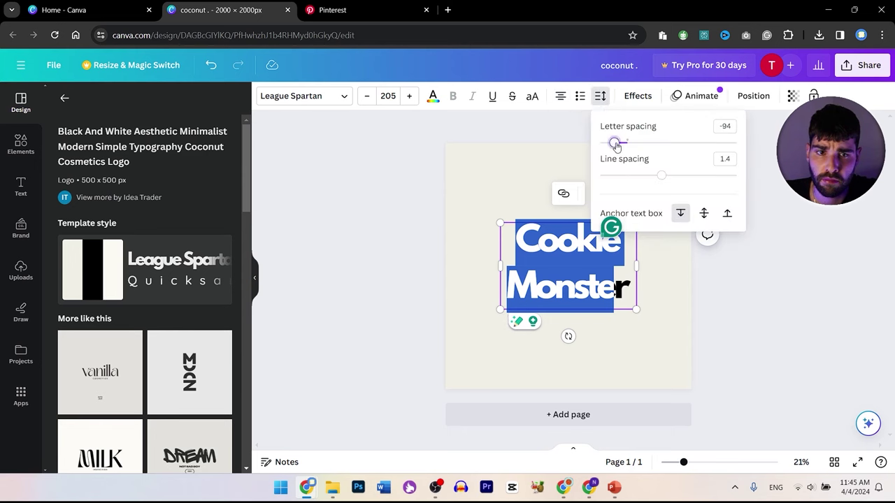
pyautogui.moveTo(615, 142); pyautogui.dragTo(626, 145)
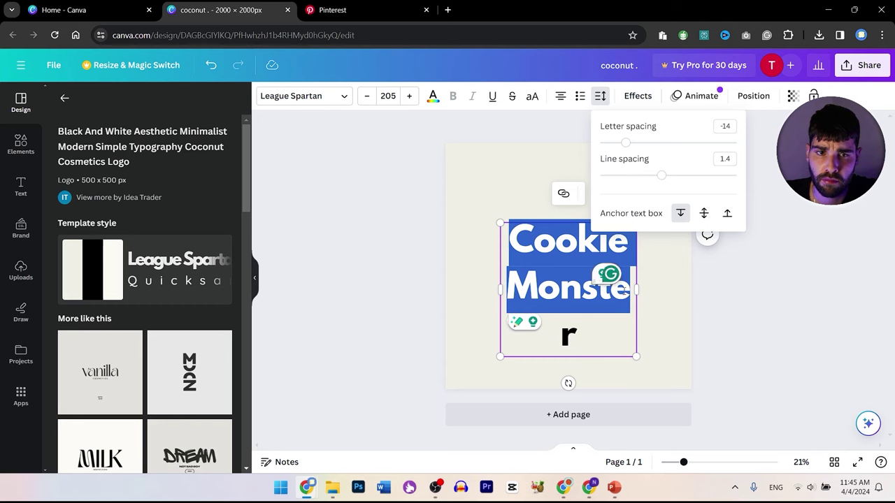
# - Widen the title's text box and centre it on the page
pyautogui.moveTo(637, 289); pyautogui.dragTo(649, 289)
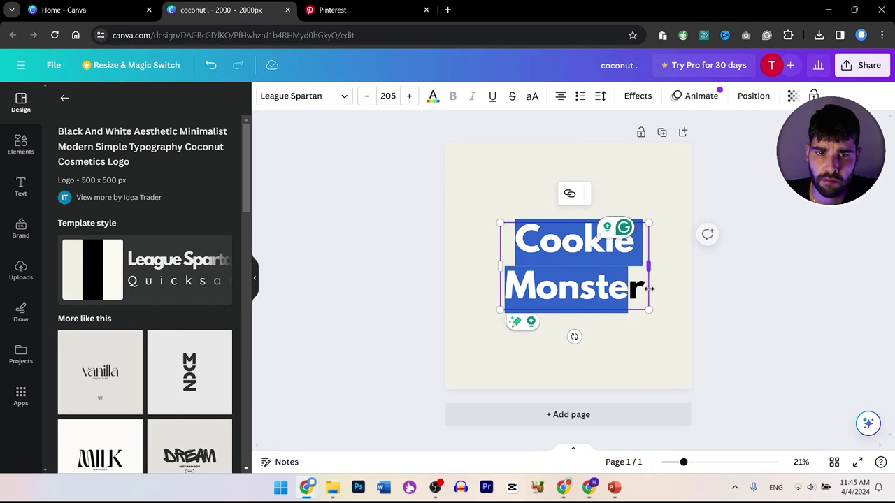
pyautogui.click(413, 220)
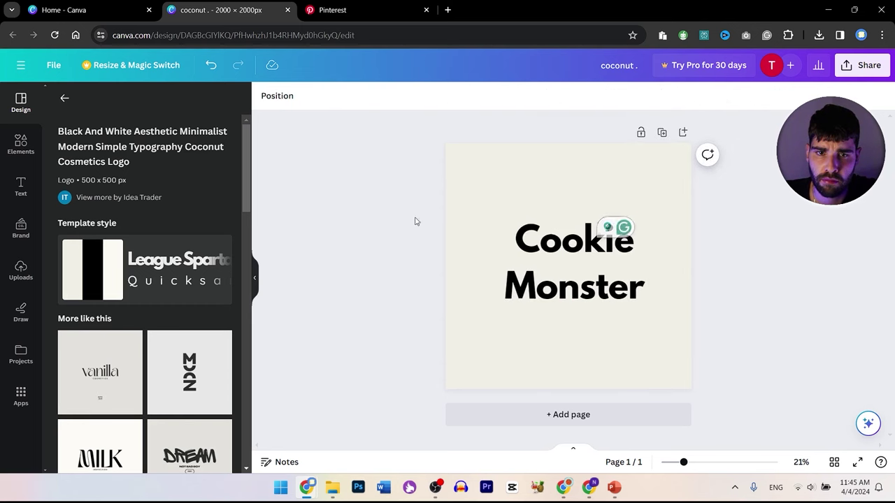
pyautogui.moveTo(572, 254); pyautogui.dragTo(575, 250)
pyautogui.click(759, 273)
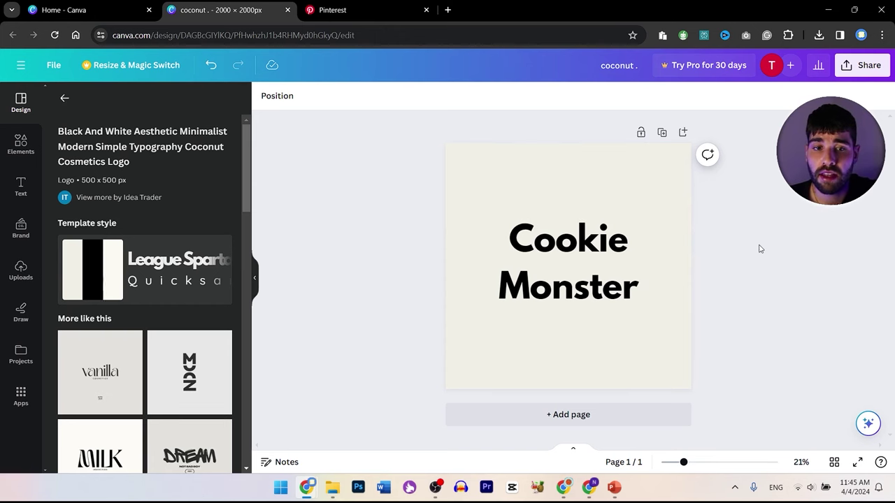
# - Search the templates for 'cookie'
pyautogui.click(65, 98)
pyautogui.click(74, 103)
pyautogui.write('c')
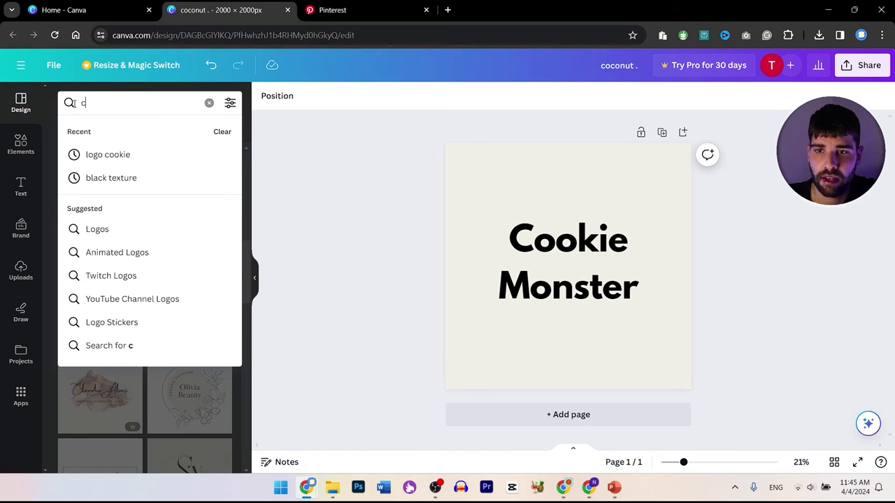
pyautogui.write('ookie')
pyautogui.press('Return')
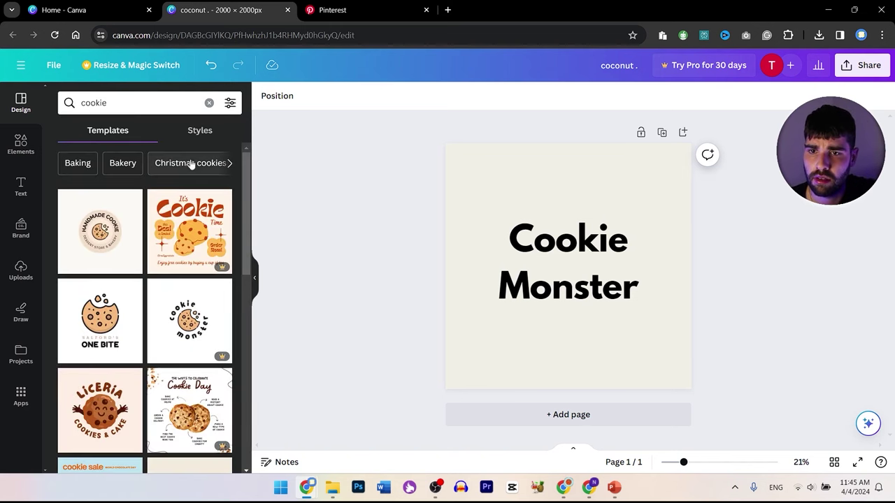
# - Search the Elements library for 'cookie'
pyautogui.click(20, 146)
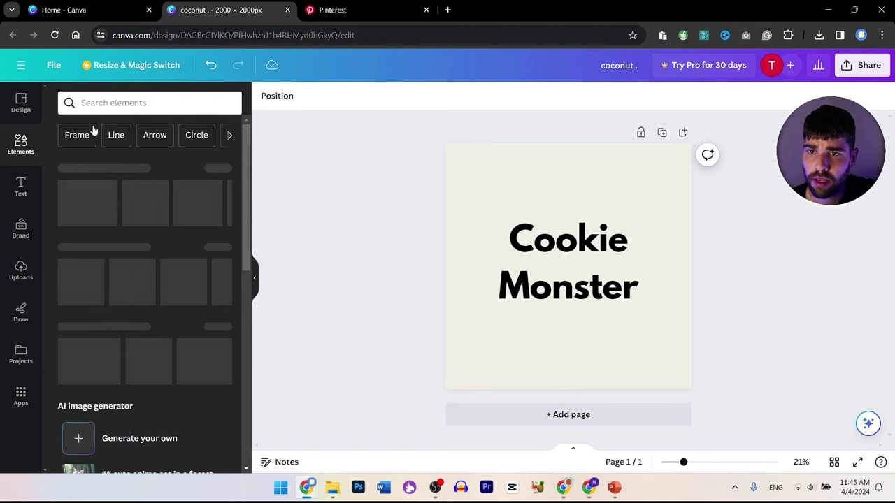
pyautogui.click(110, 105)
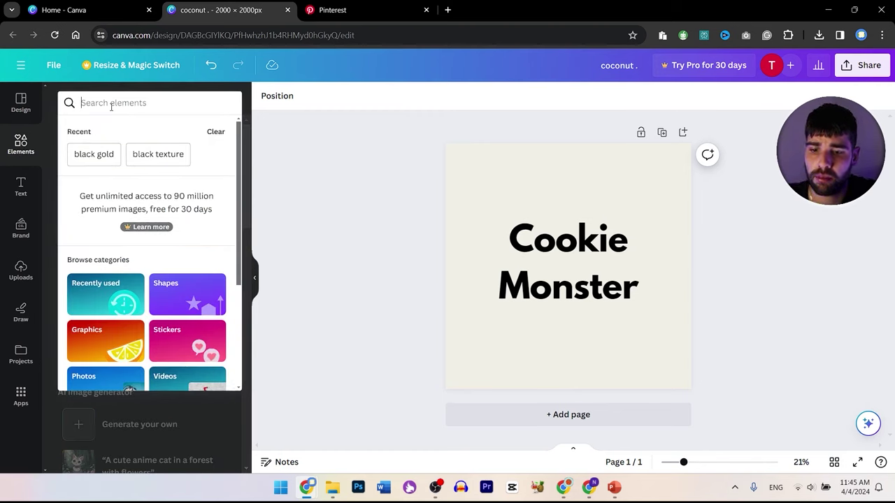
pyautogui.write('cookie')
pyautogui.press('Return')
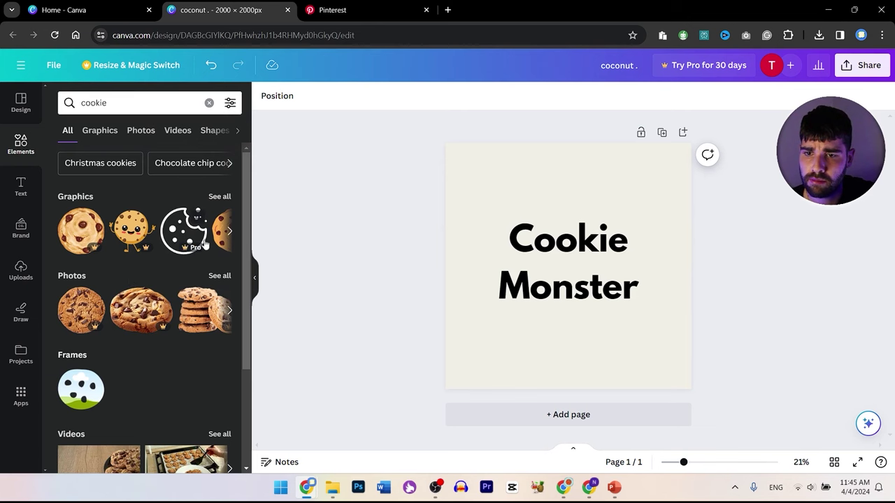
pyautogui.scroll(-2, 178, 262)
pyautogui.scroll(2, 179, 270)
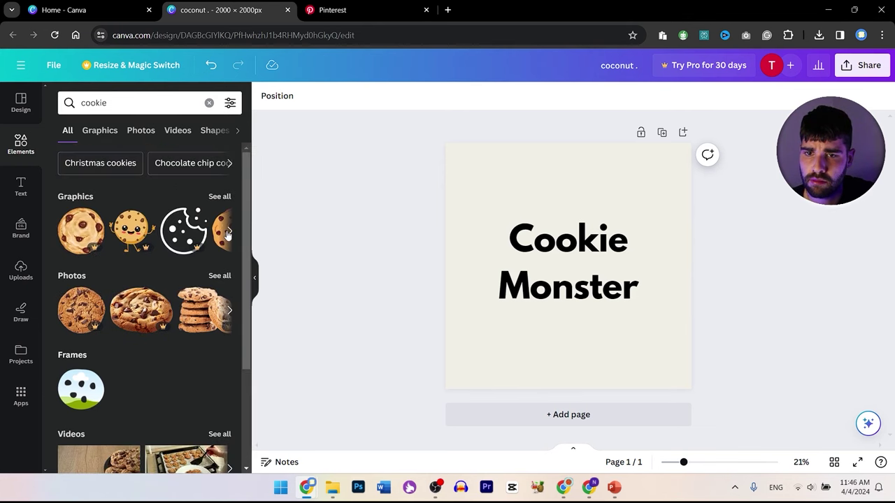
# - Page through the cookie graphics row and open the full Graphics grid
pyautogui.click(229, 232)
pyautogui.click(229, 232)
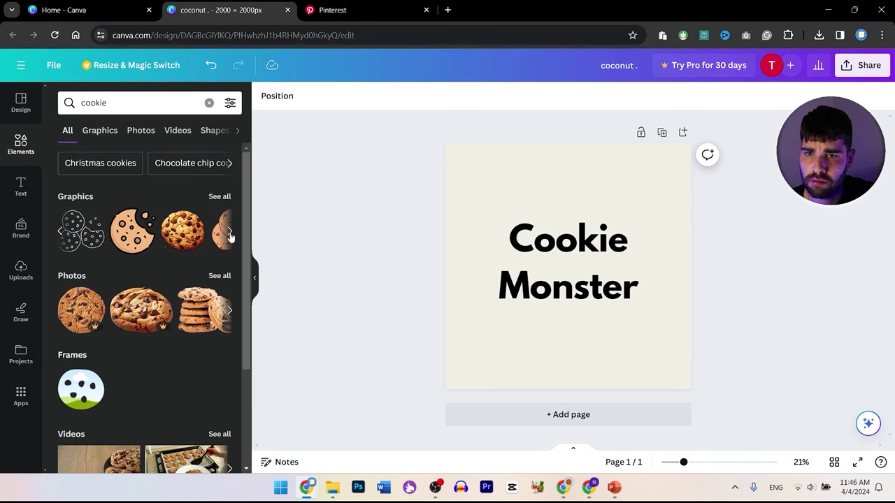
pyautogui.click(229, 236)
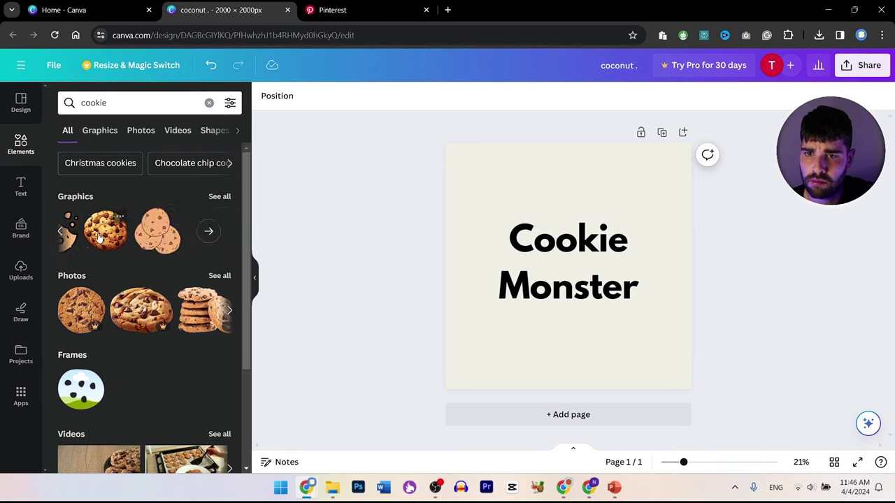
pyautogui.click(204, 198)
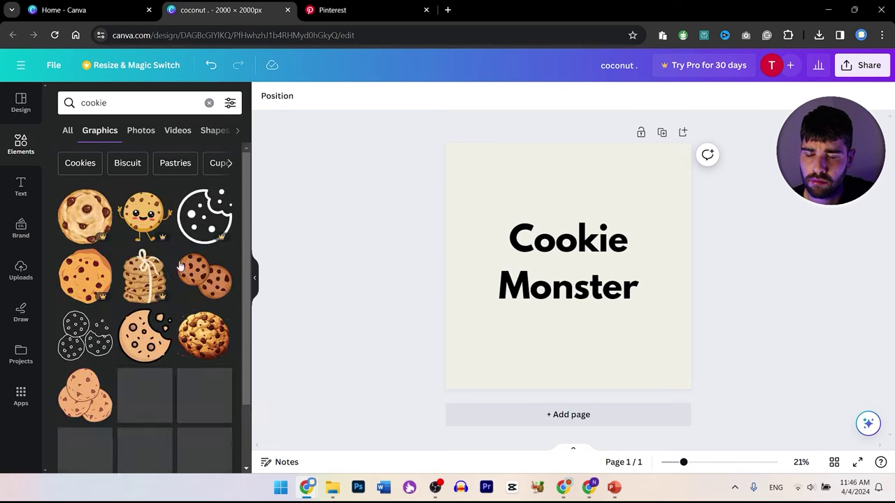
pyautogui.scroll(-3, 164, 266)
pyautogui.scroll(-3, 189, 309)
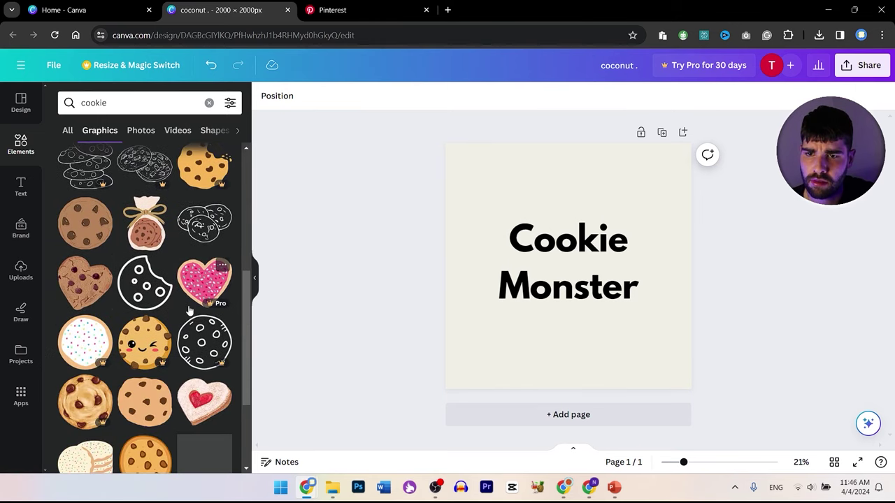
pyautogui.scroll(-3, 189, 310)
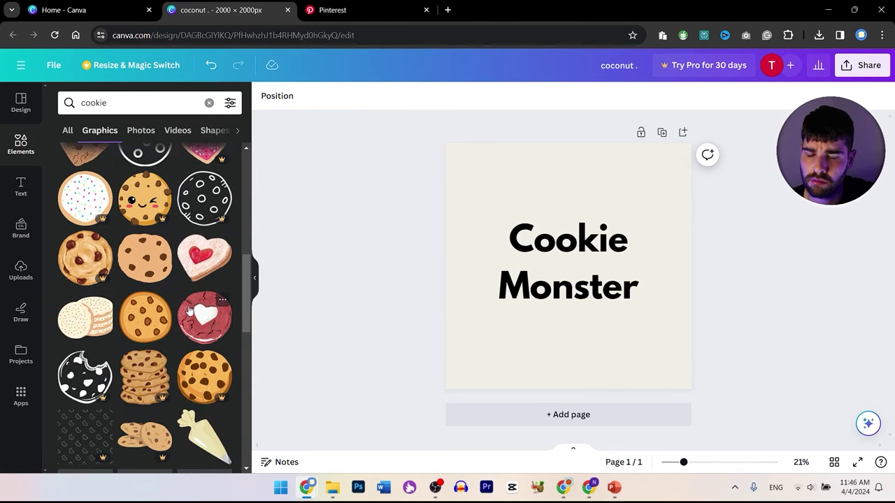
# - Add the chocolate-chip cookie graphic and shrink it to sit over Cookie's first o
pyautogui.click(148, 264)
pyautogui.moveTo(665, 264)
pyautogui.mouseDown()
pyautogui.moveTo(524, 236)
pyautogui.moveTo(666, 271)
pyautogui.mouseUp()
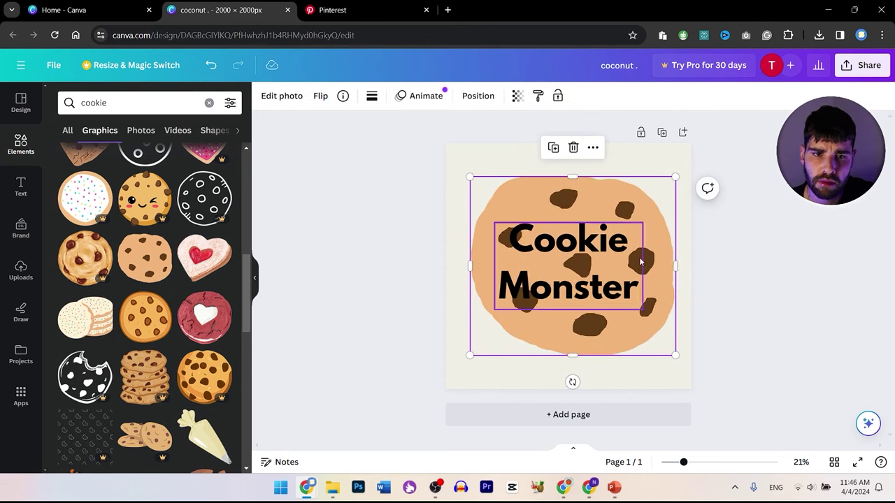
pyautogui.moveTo(675, 355); pyautogui.dragTo(547, 241)
pyautogui.click(668, 287)
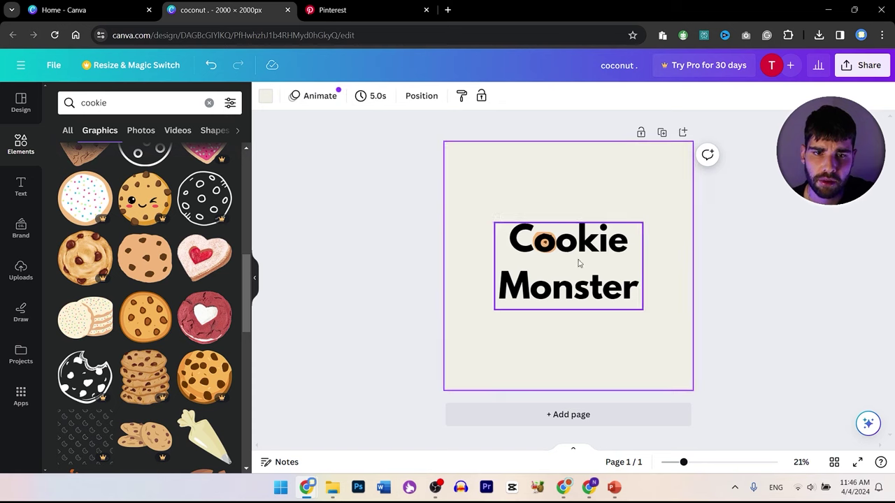
# - Edit the title text to blank out both o's in Cookie
pyautogui.click(556, 247)
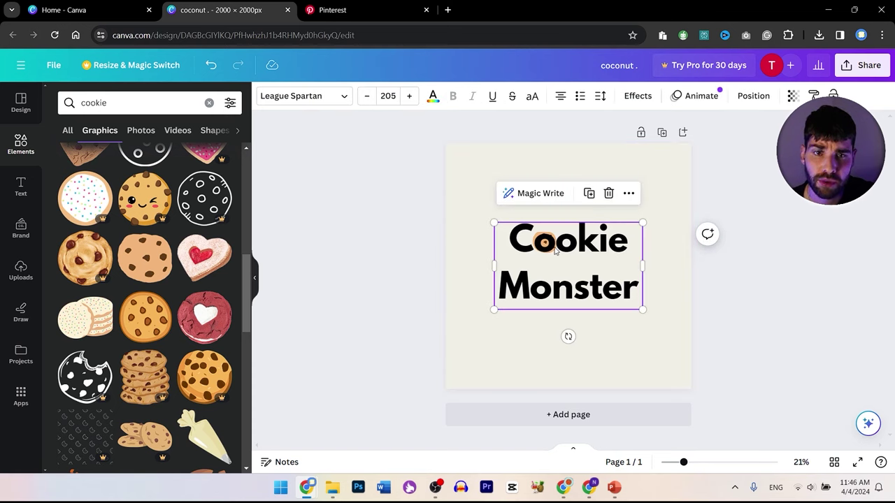
pyautogui.click(550, 248)
pyautogui.moveTo(550, 248); pyautogui.dragTo(541, 244)
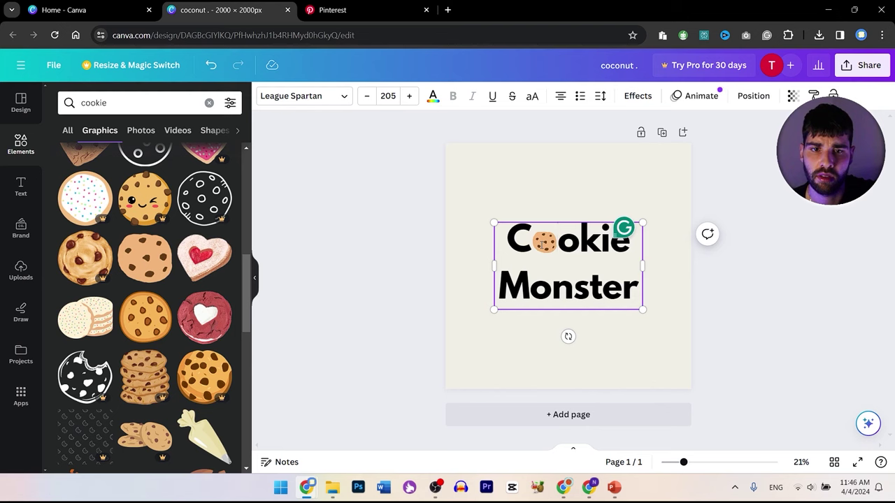
pyautogui.moveTo(559, 244); pyautogui.dragTo(577, 245)
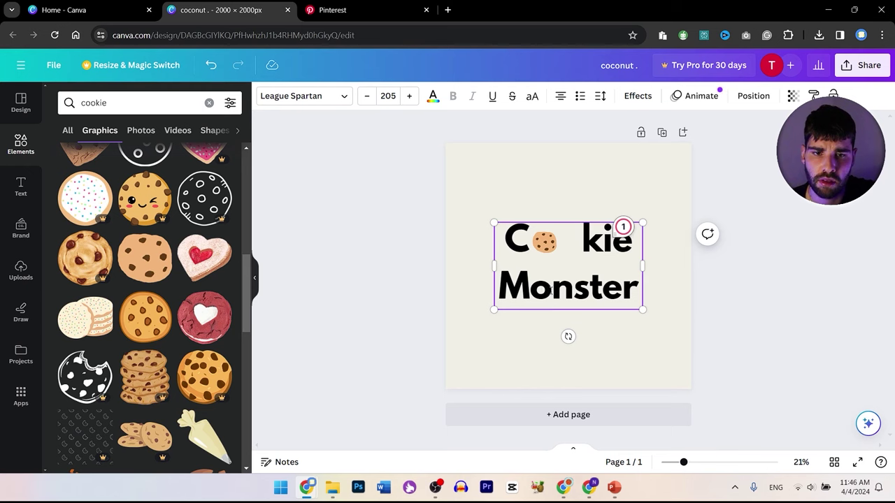
# - Delete the o from Monster in the Cookie Monster title
pyautogui.moveTo(552, 291); pyautogui.dragTo(530, 291)
pyautogui.press('BackSpace')
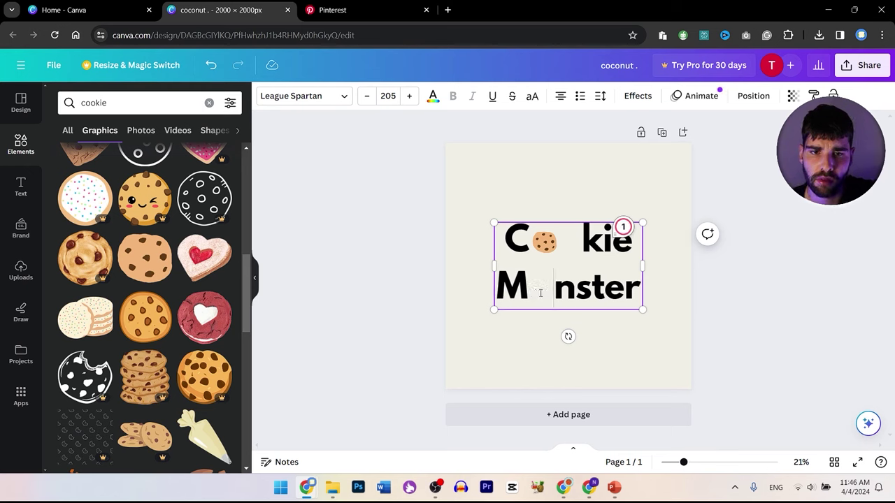
pyautogui.click(428, 242)
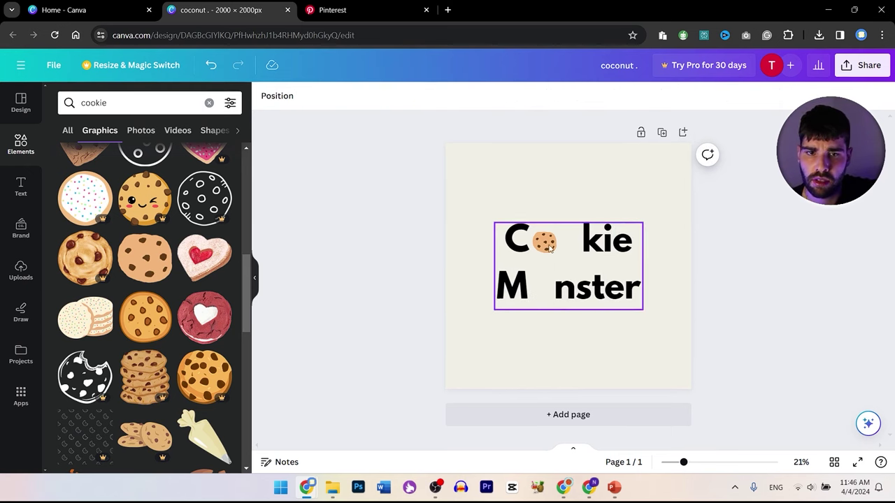
pyautogui.click(546, 249)
pyautogui.click(547, 249)
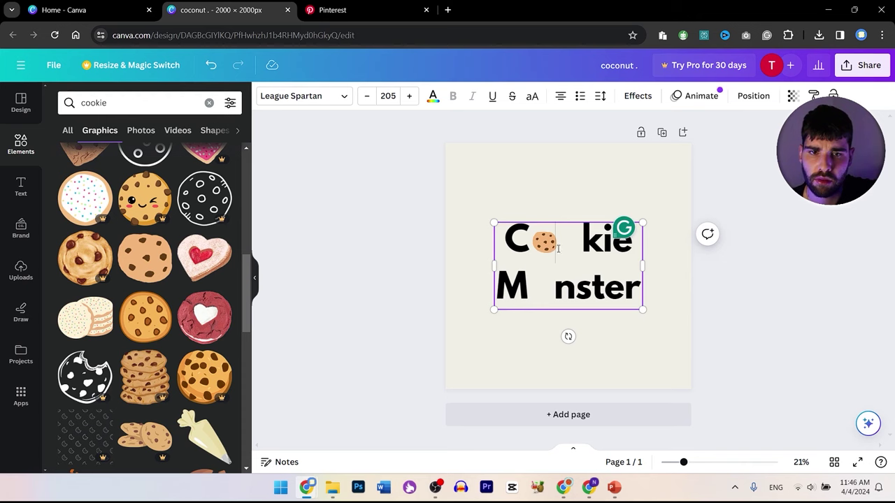
pyautogui.click(735, 308)
# - Rearrange the title and a small cookie, returning the title among the cookies
pyautogui.click(551, 244)
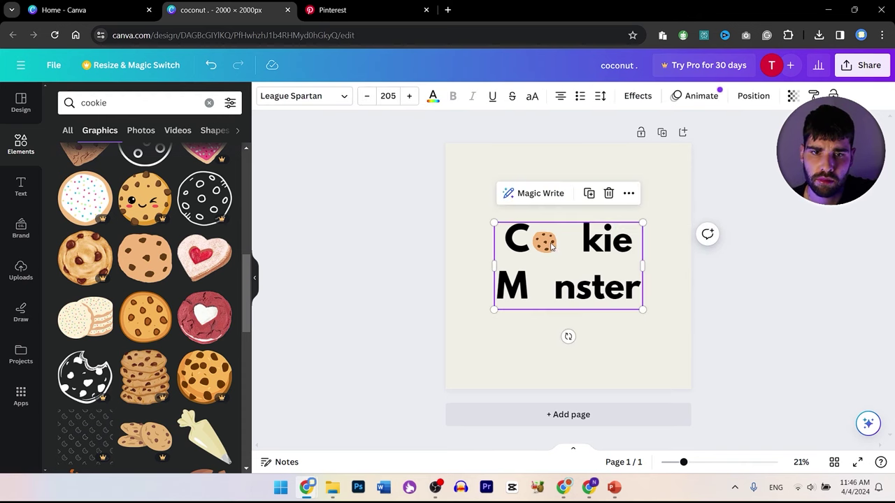
pyautogui.moveTo(548, 244); pyautogui.dragTo(534, 147)
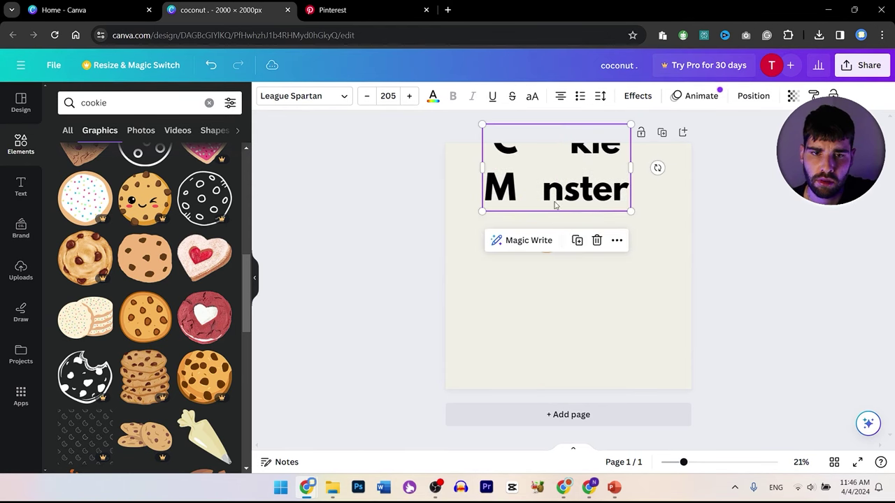
pyautogui.click(548, 245)
pyautogui.click(549, 249)
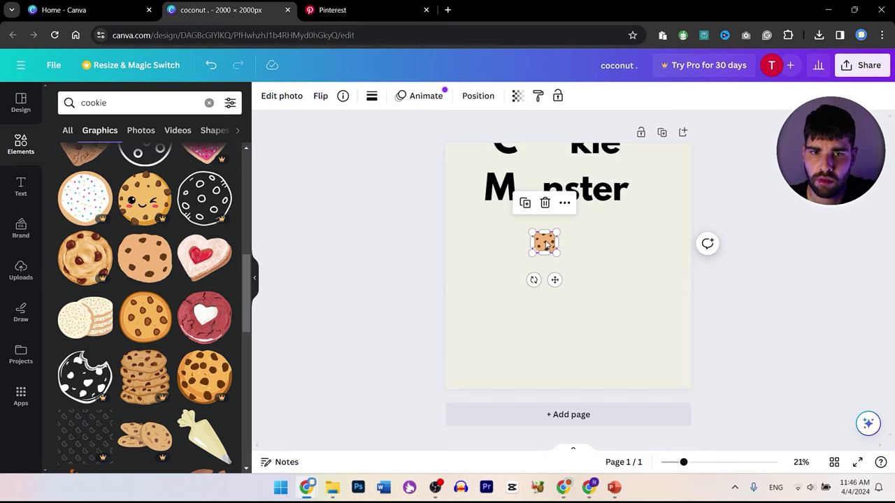
pyautogui.moveTo(547, 245); pyautogui.dragTo(519, 313)
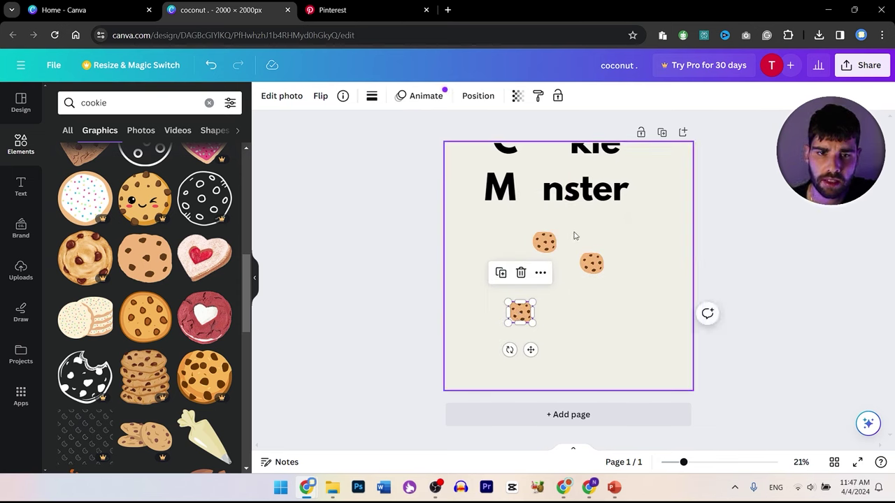
pyautogui.moveTo(573, 199); pyautogui.dragTo(592, 287)
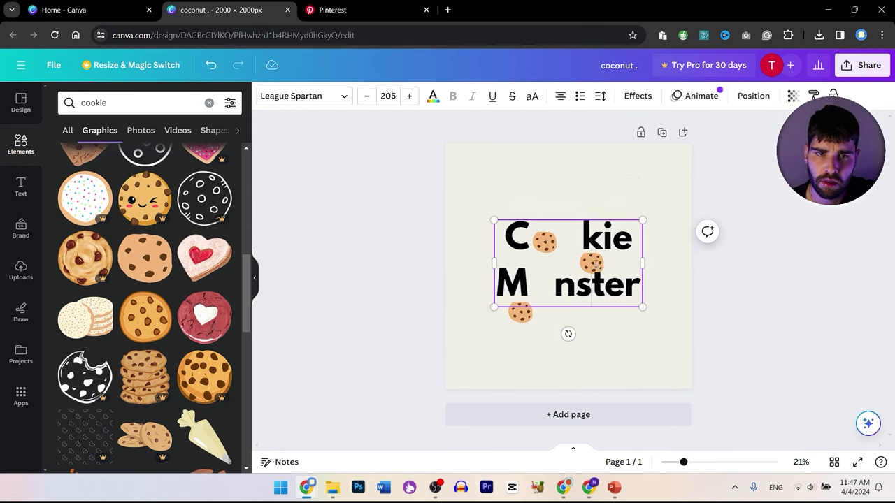
pyautogui.click(552, 317)
# - Move a small cookie into the blanked o of Monster
pyautogui.click(521, 312)
pyautogui.moveTo(521, 312); pyautogui.dragTo(543, 289)
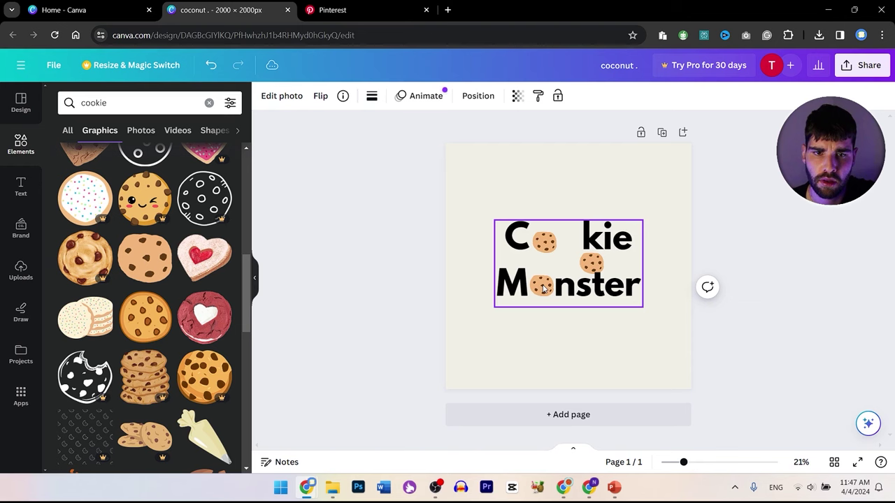
pyautogui.moveTo(545, 288); pyautogui.dragTo(544, 288)
# - Keep the text as 'Cookie Monster' on one line and widen its text box
pyautogui.click(614, 281)
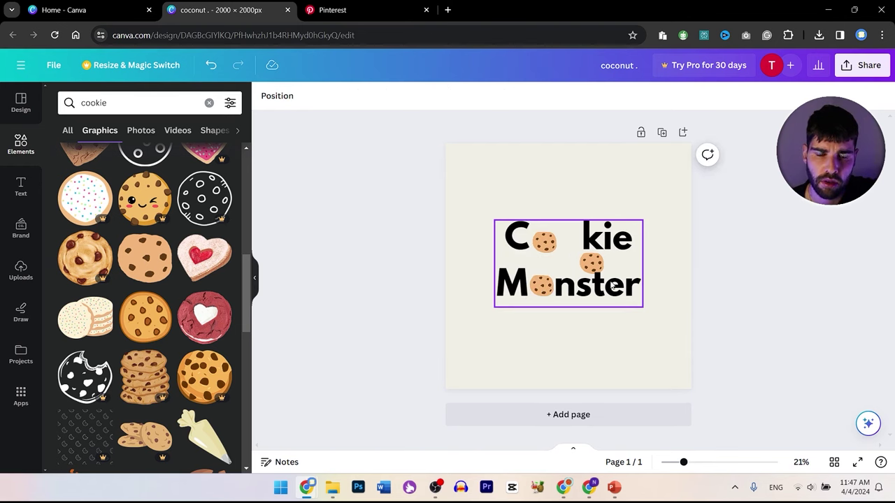
pyautogui.click(555, 291)
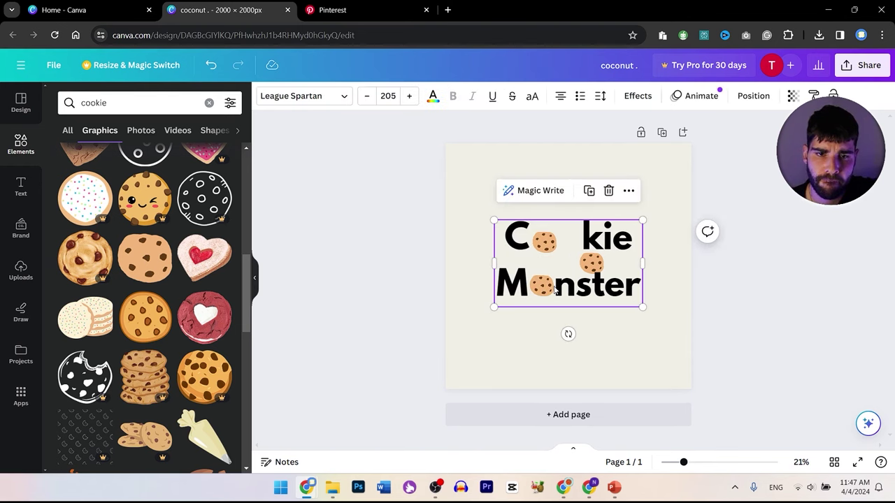
pyautogui.doubleClick(556, 291)
pyautogui.click(556, 290)
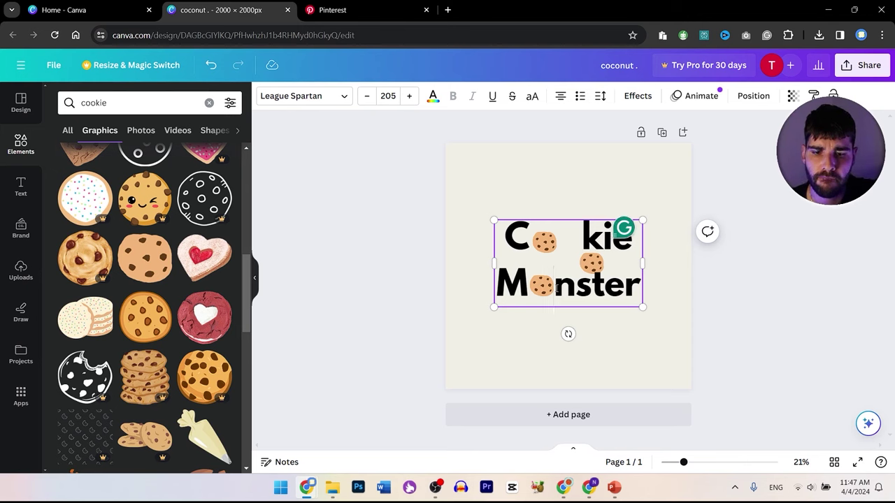
pyautogui.press('Return')
pyautogui.press('BackSpace')
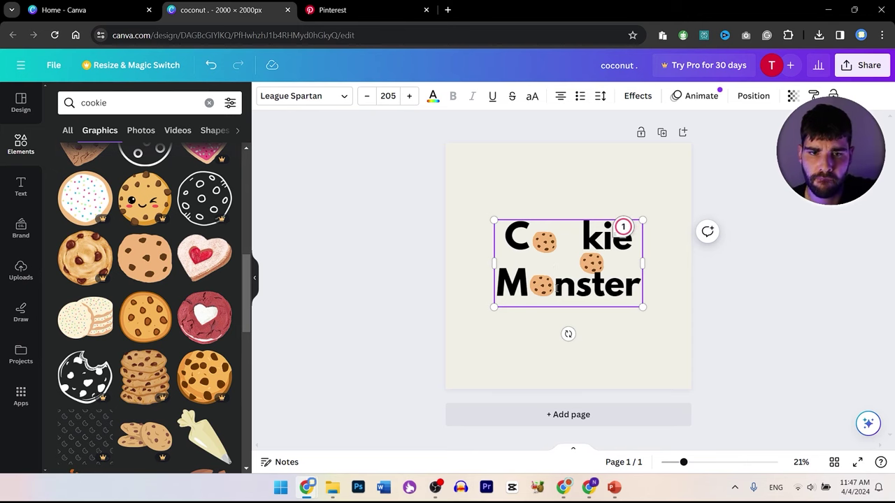
pyautogui.moveTo(643, 263); pyautogui.dragTo(661, 264)
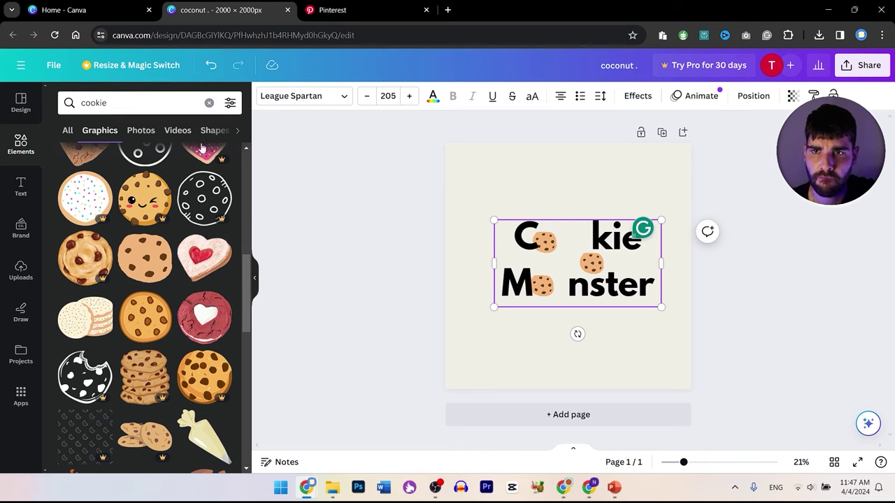
# - Send the Cookie Monster title text to the back, behind the cookies
pyautogui.click(455, 270)
pyautogui.click(548, 291)
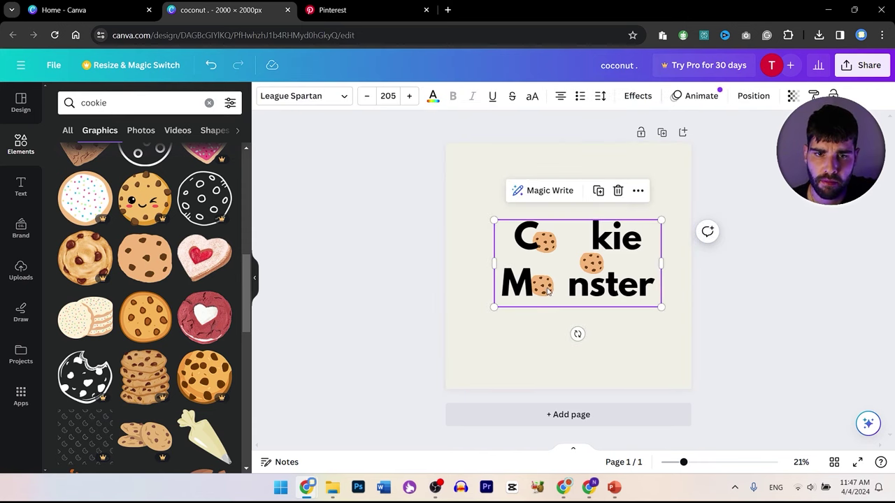
pyautogui.doubleClick(548, 291)
pyautogui.click(790, 325)
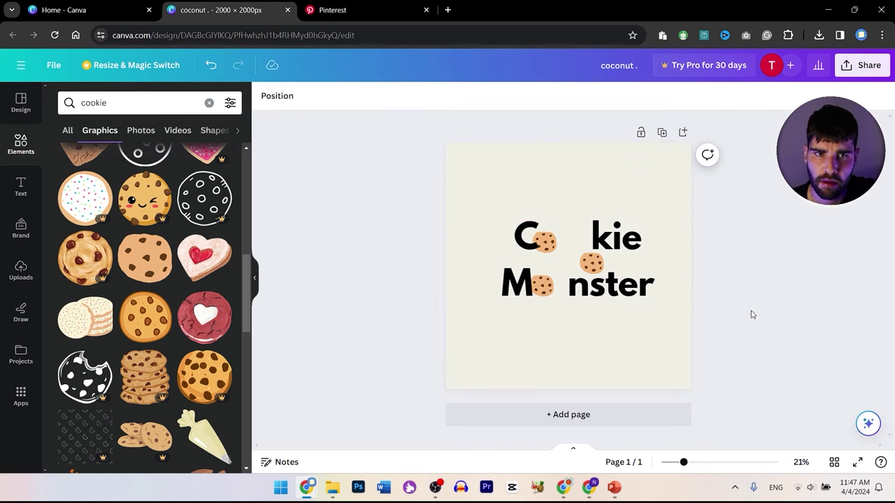
pyautogui.click(616, 241)
pyautogui.rightClick(616, 241)
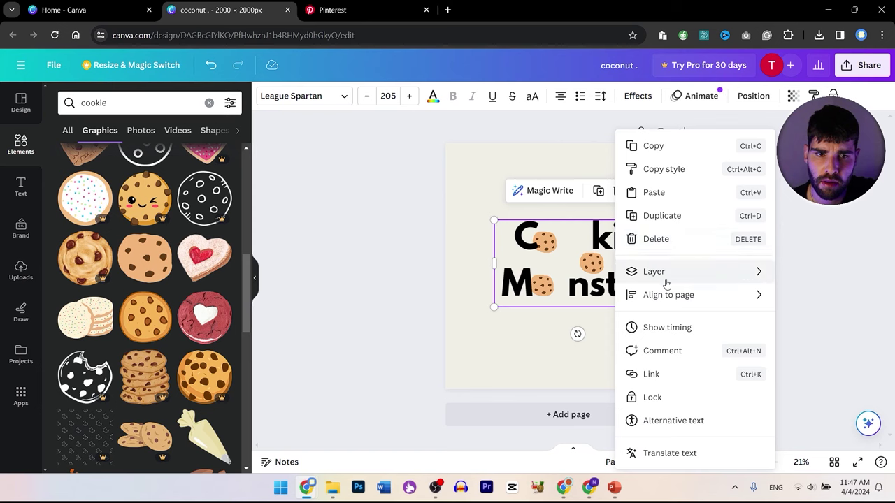
pyautogui.moveTo(664, 276)
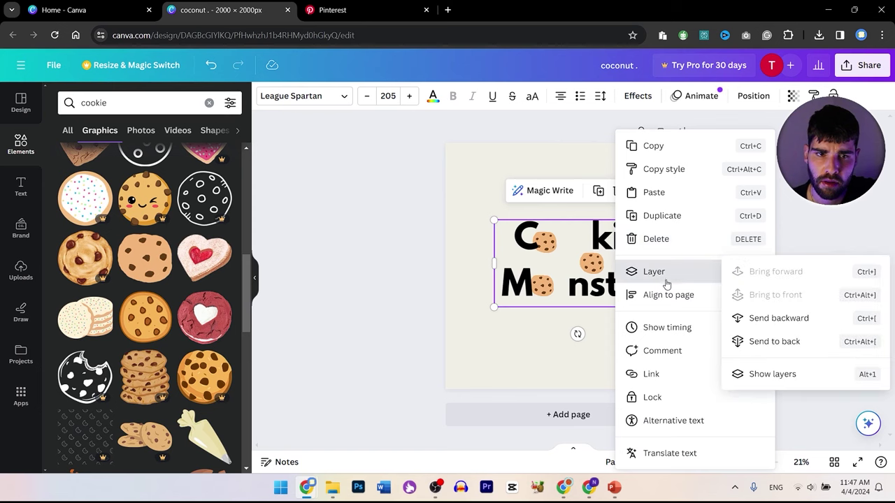
pyautogui.click(792, 341)
# - Line up the cookies in Monster's o and both o gaps of Cookie
pyautogui.moveTo(540, 286); pyautogui.dragTo(552, 289)
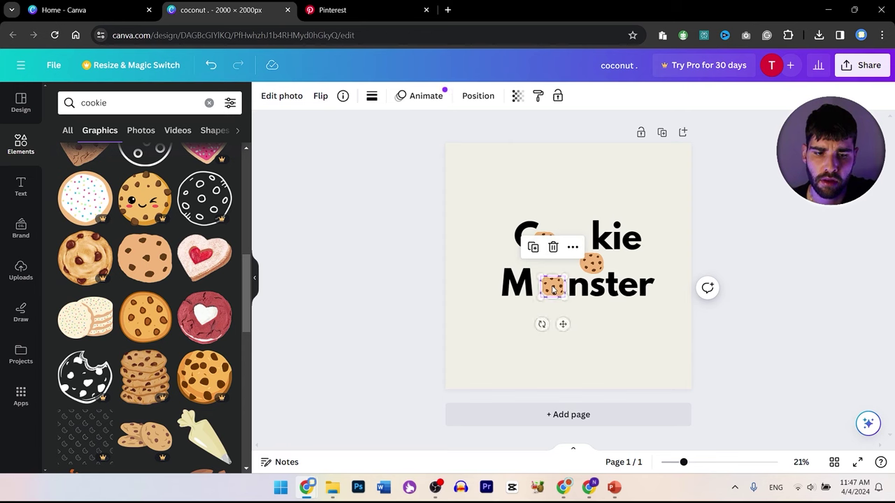
pyautogui.click(552, 289)
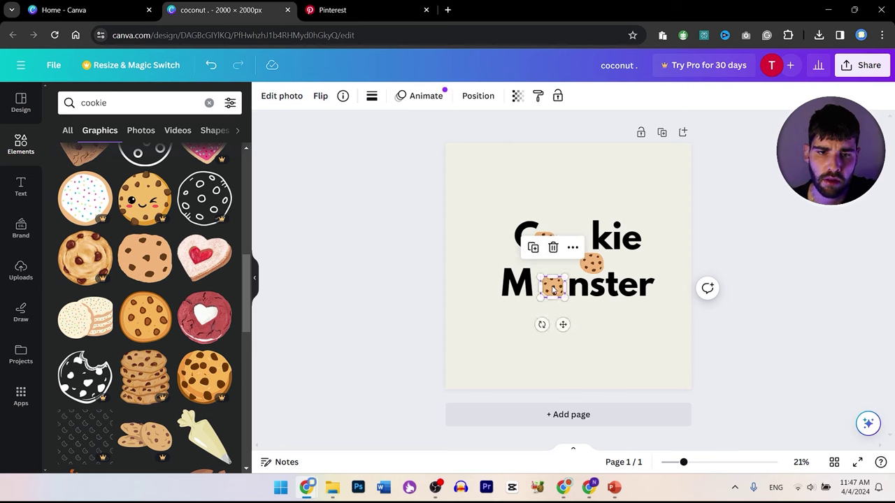
pyautogui.click(591, 263)
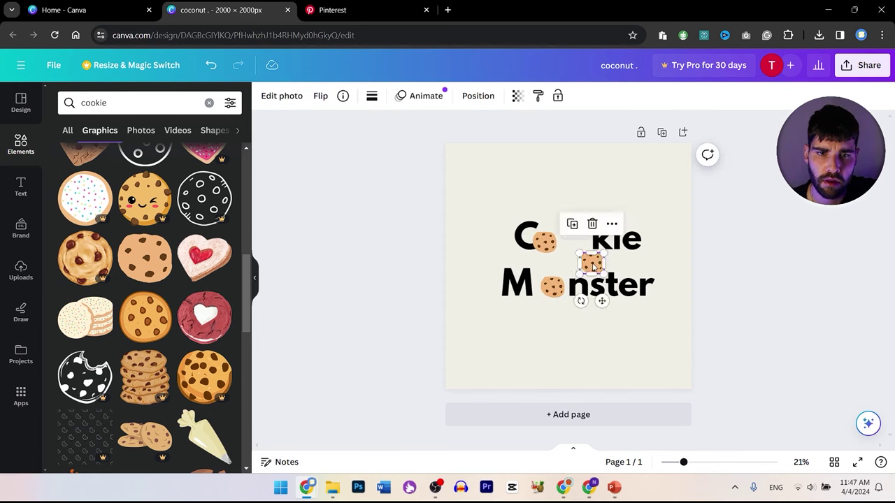
pyautogui.moveTo(591, 263); pyautogui.dragTo(559, 239)
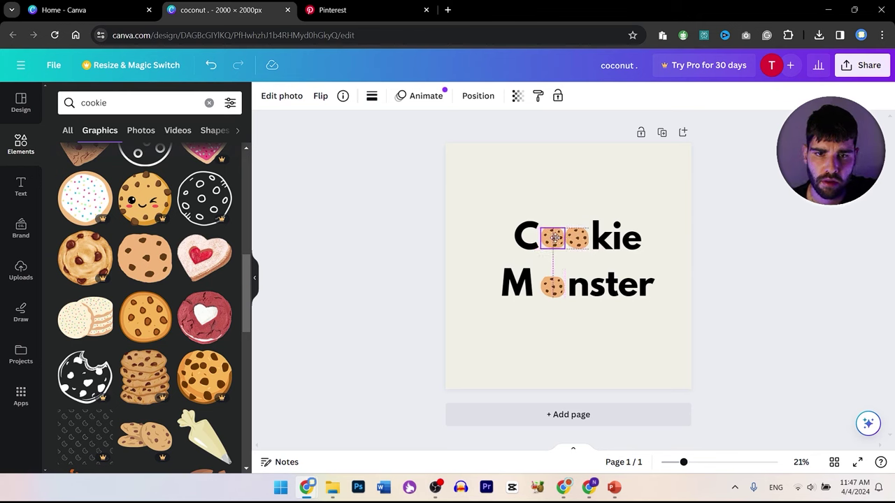
pyautogui.click(761, 274)
pyautogui.click(578, 245)
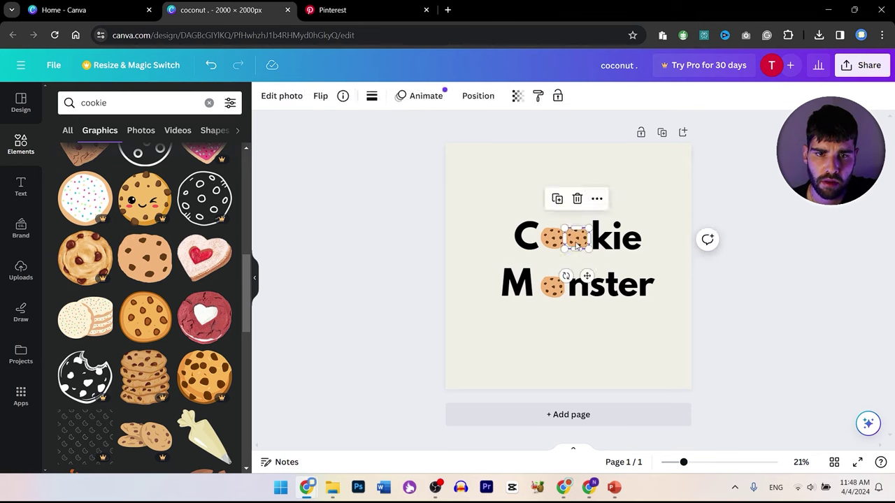
pyautogui.moveTo(577, 245); pyautogui.dragTo(558, 245)
pyautogui.click(558, 245)
# - Place the cursor before 'nster' in the title text
pyautogui.click(774, 302)
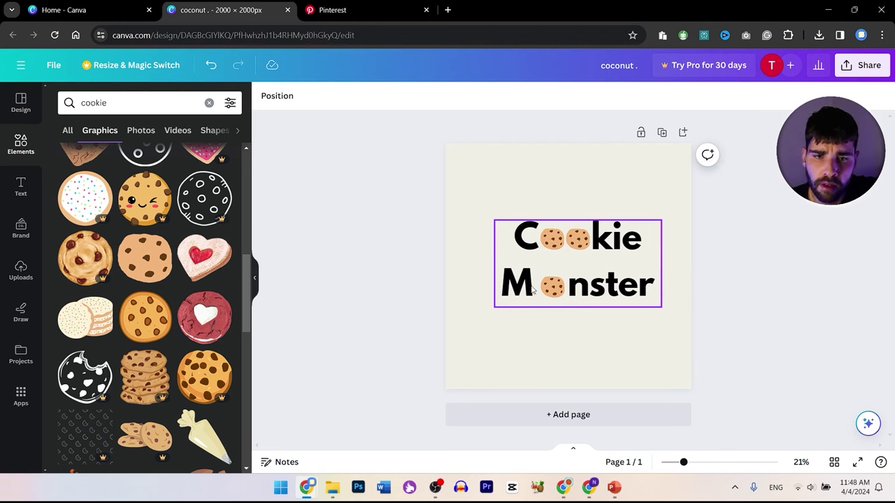
pyautogui.click(573, 291)
pyautogui.click(572, 288)
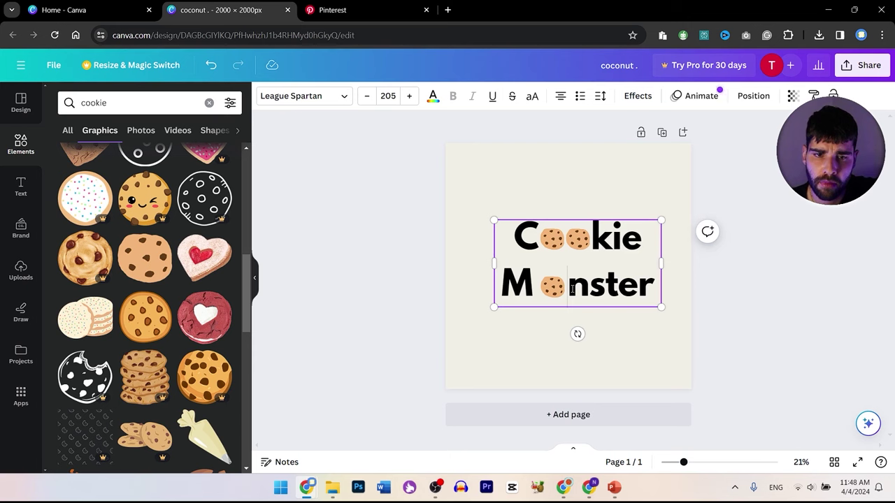
# - Delete the extra space before 'nster' and adjust the Monster cookie
pyautogui.press('BackSpace')
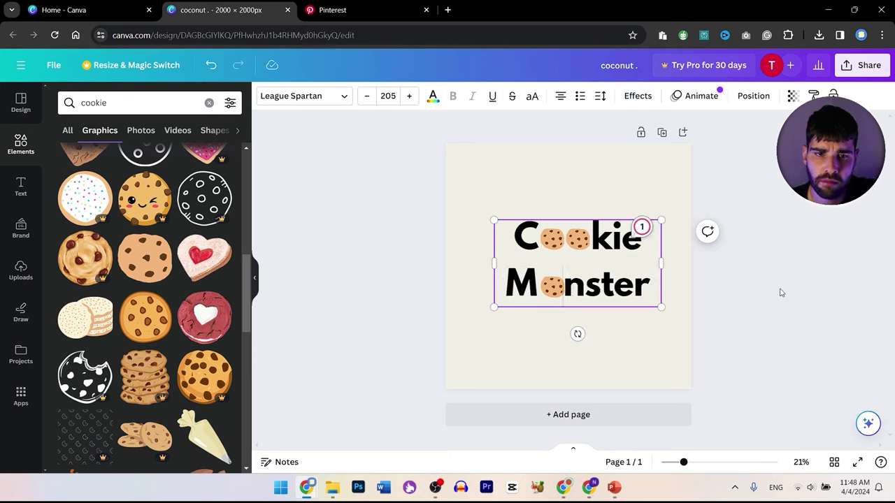
pyautogui.click(778, 291)
pyautogui.click(553, 286)
pyautogui.moveTo(553, 288); pyautogui.dragTo(553, 288)
pyautogui.click(777, 296)
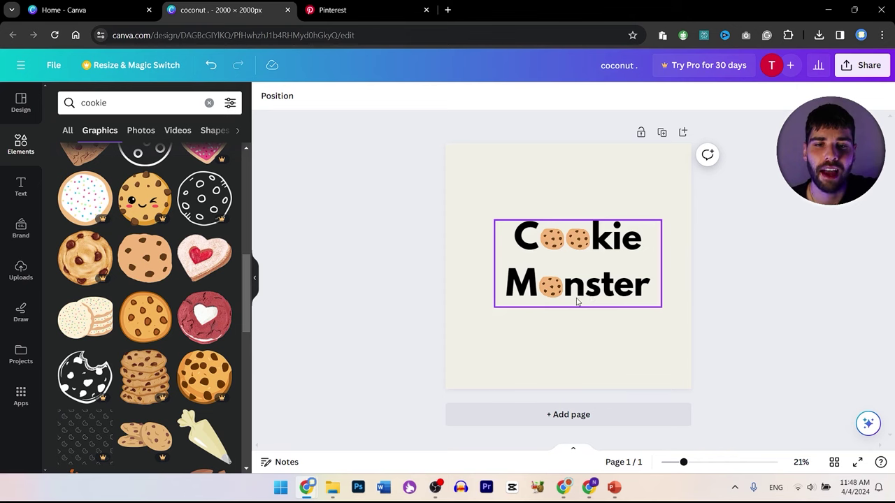
# - Fine-tune the cookie in Monster, then bring up the Share panel
pyautogui.click(552, 286)
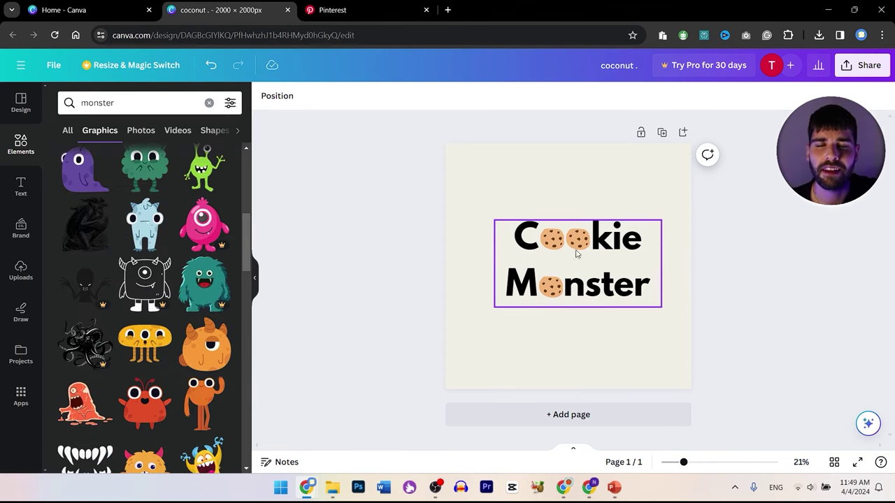
pyautogui.click(554, 289)
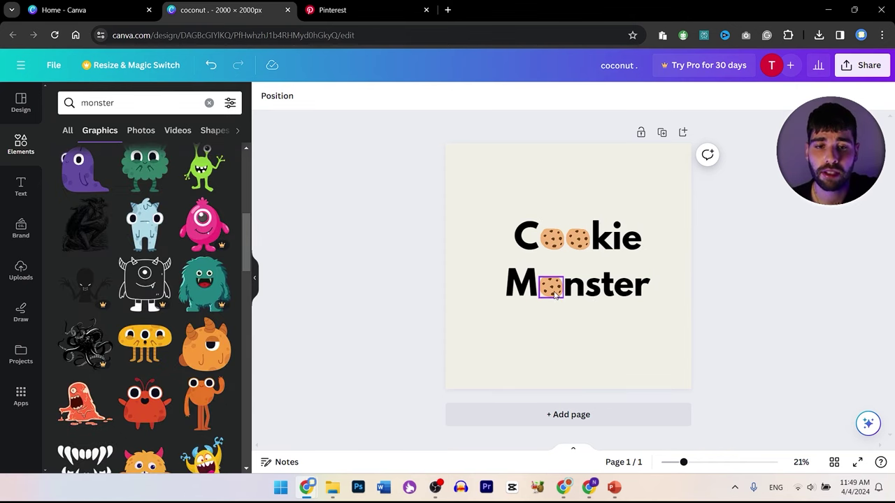
pyautogui.moveTo(556, 294); pyautogui.dragTo(556, 293)
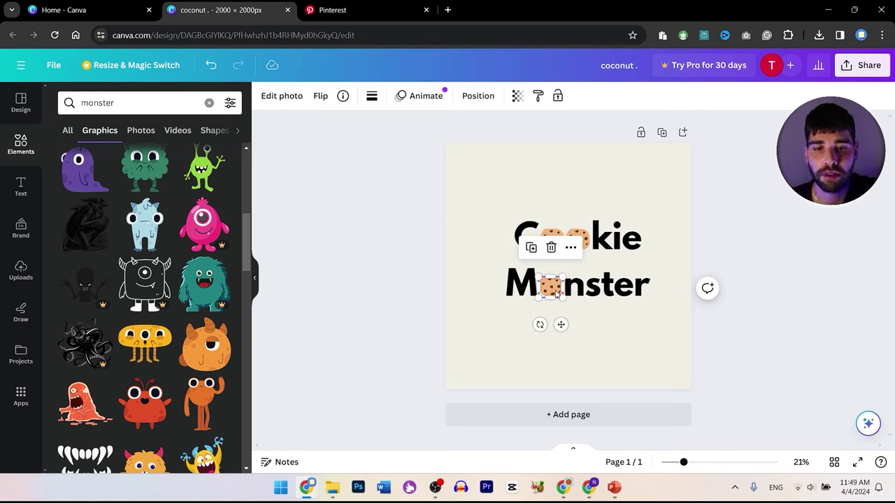
pyautogui.click(729, 331)
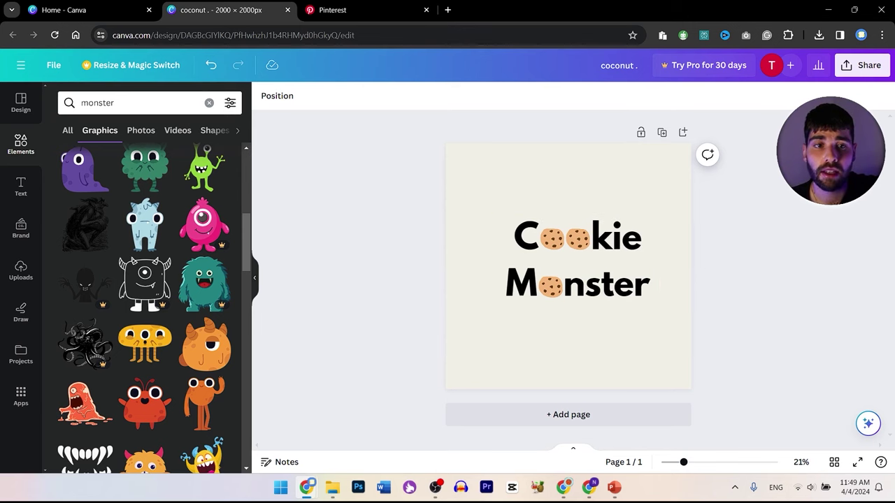
pyautogui.click(852, 71)
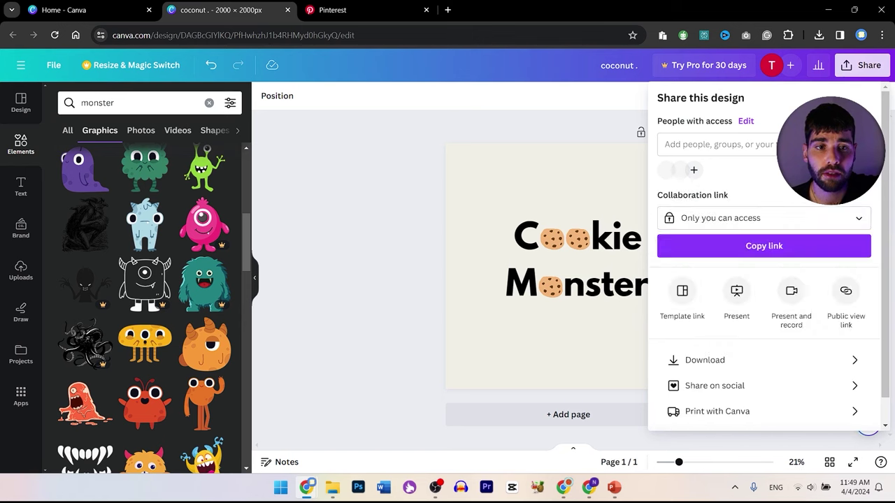
# - Download the Cookie Monster design as a 2000 × 2000 px PNG and dismiss the popups
pyautogui.scroll(-1, 739, 269)
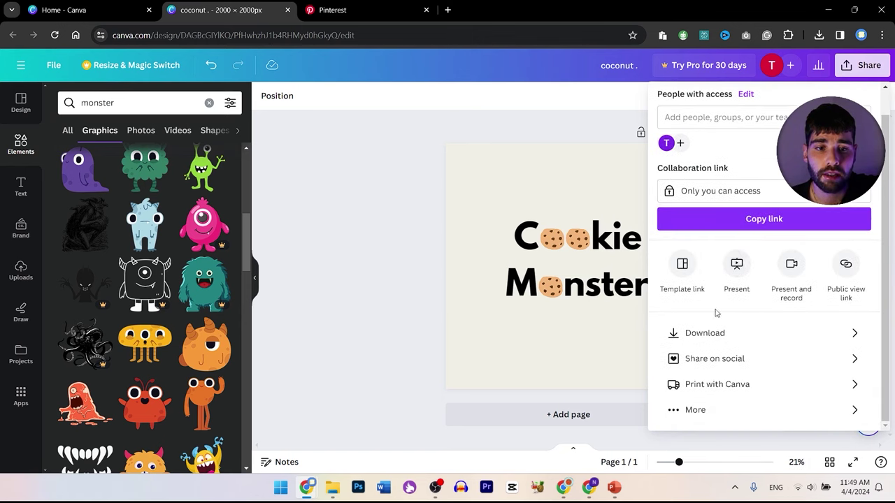
pyautogui.click(718, 336)
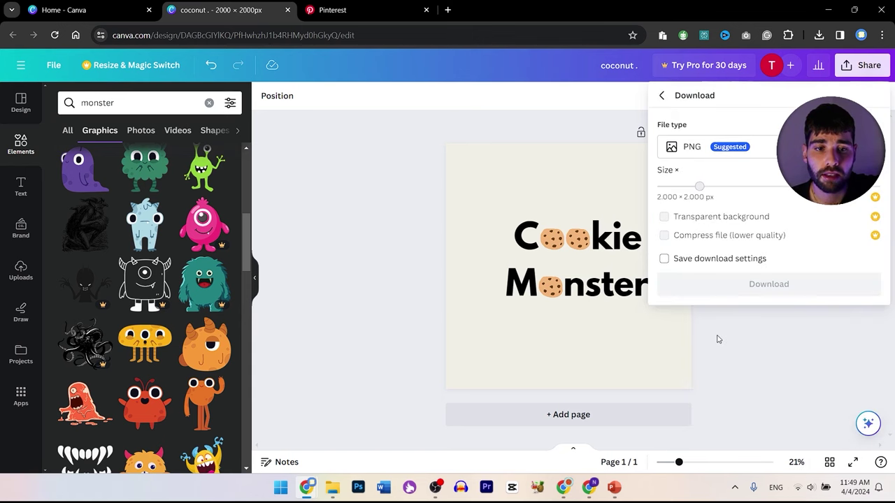
pyautogui.click(704, 148)
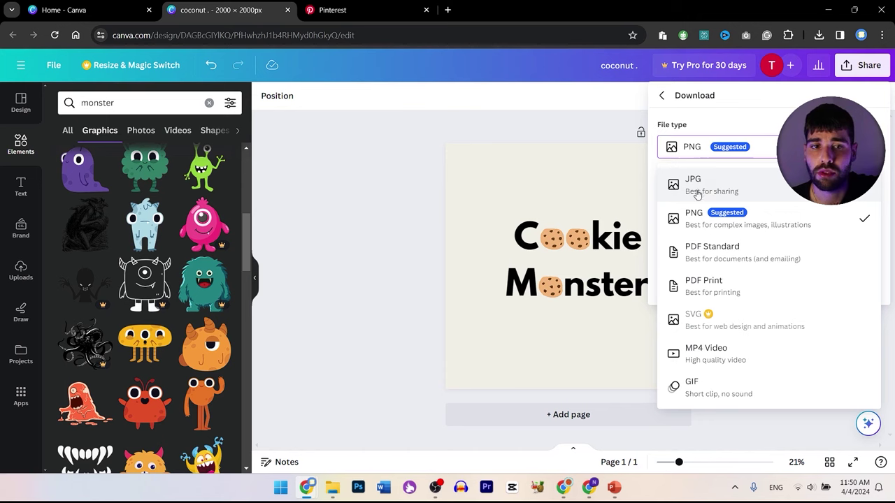
pyautogui.click(705, 227)
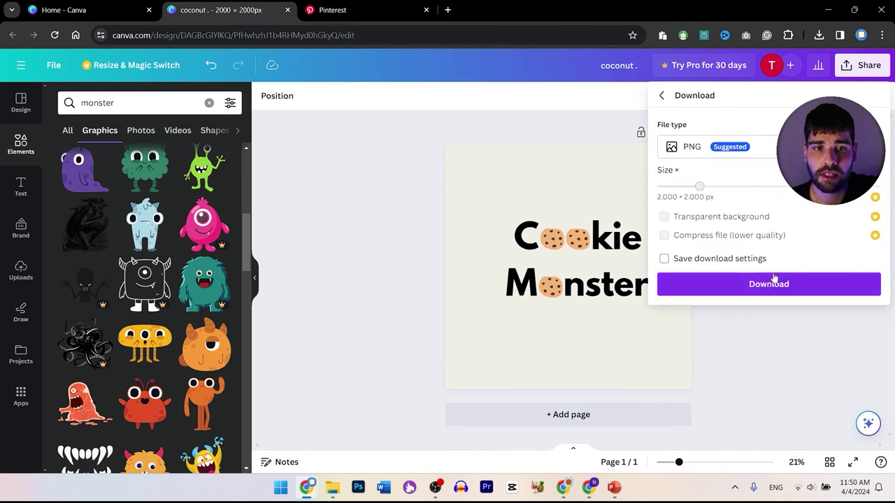
pyautogui.click(739, 285)
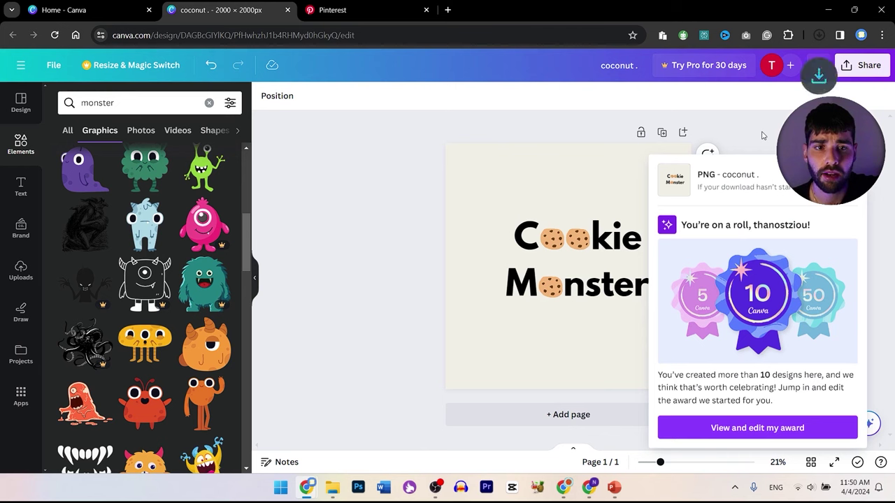
pyautogui.click(765, 144)
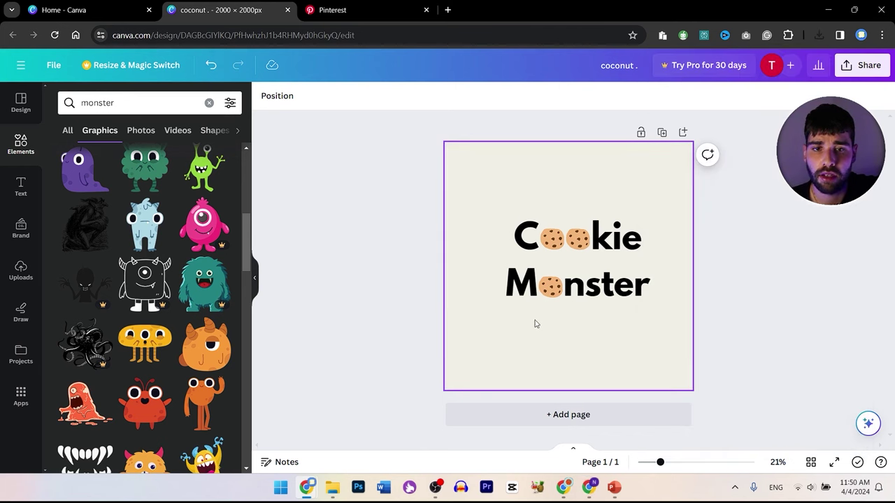
# - Go to Settings > Info & Appearance in Etsy Shop Manager
pyautogui.click(588, 488)
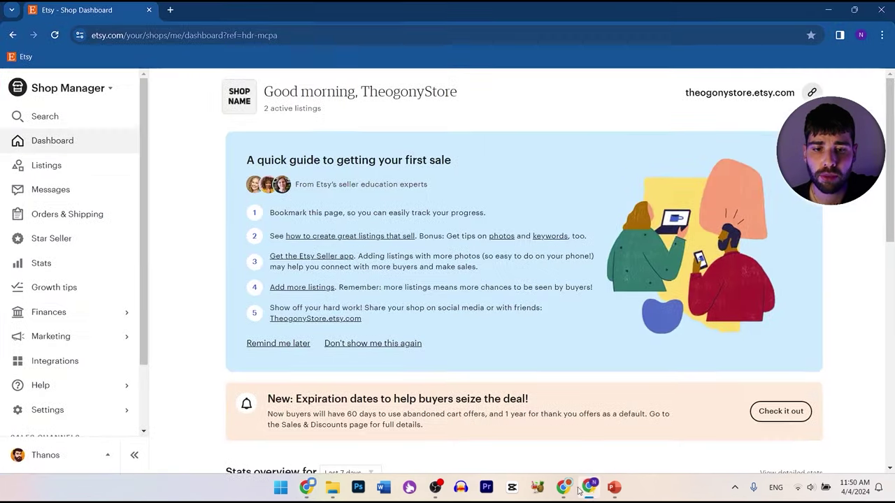
pyautogui.click(47, 410)
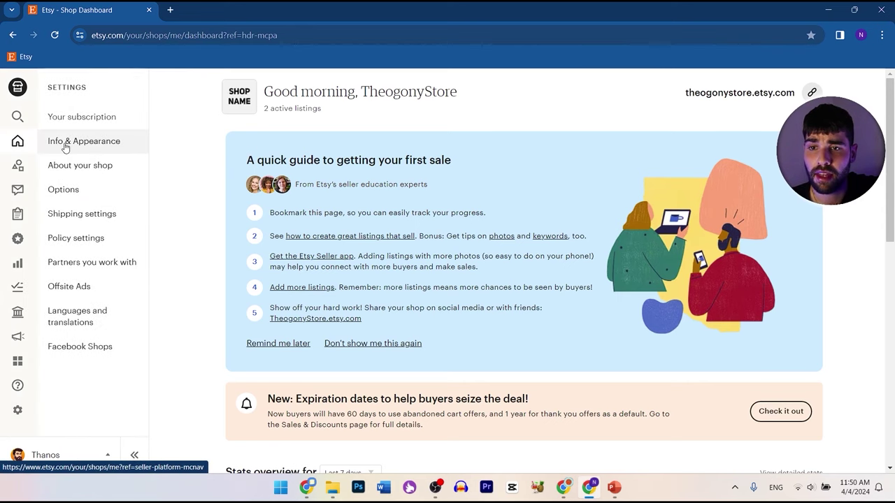
pyautogui.click(114, 143)
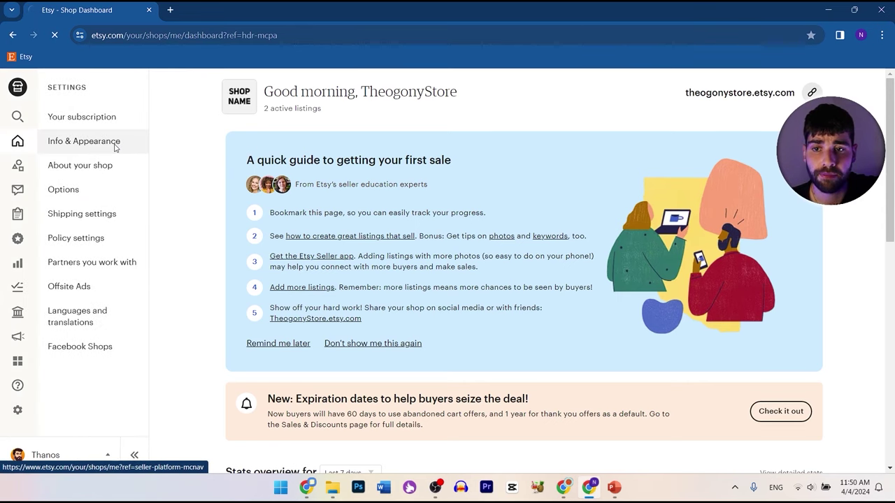
pyautogui.moveTo(353, 256); pyautogui.dragTo(390, 263)
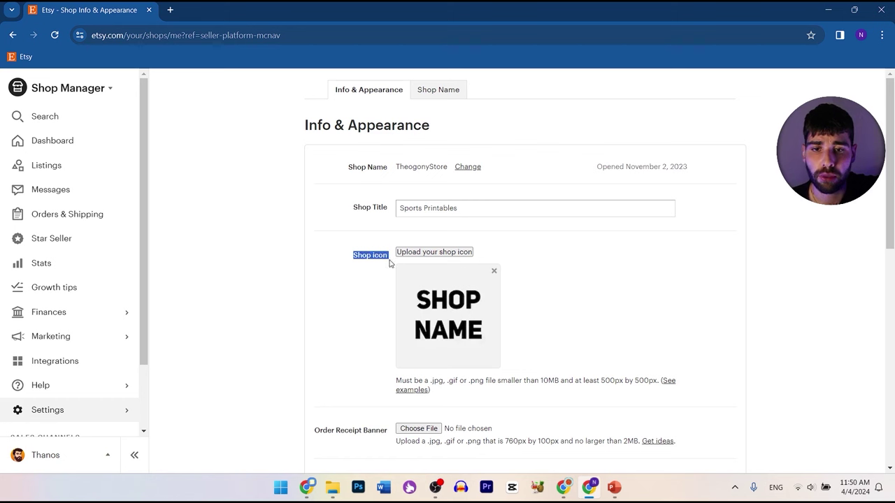
# - Try the coconut image from Downloads as shop icon, then close the dialog unsaved
pyautogui.click(425, 256)
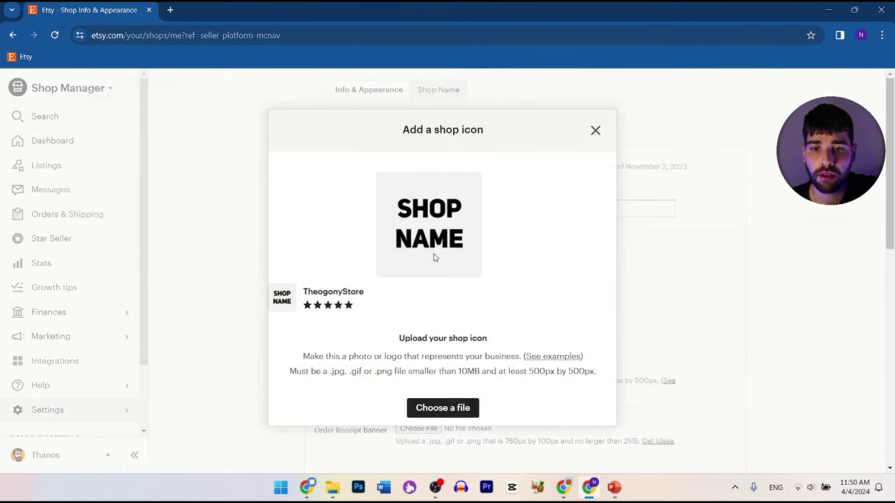
pyautogui.click(451, 413)
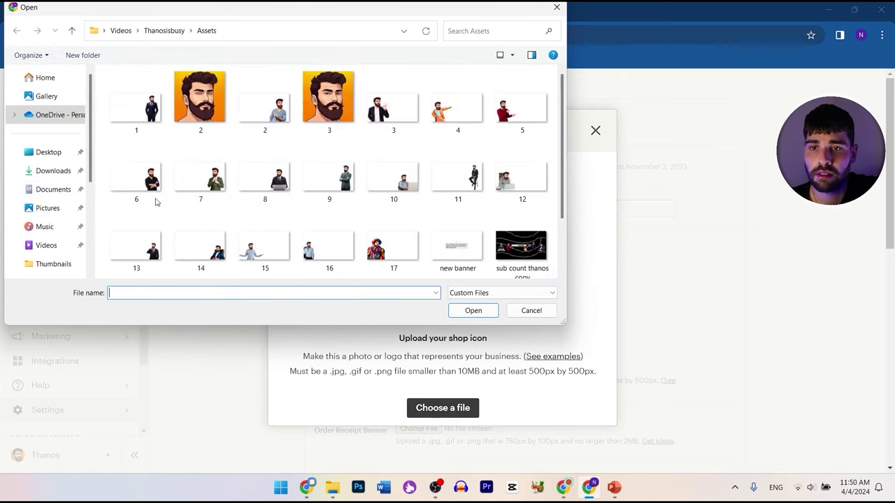
pyautogui.click(56, 171)
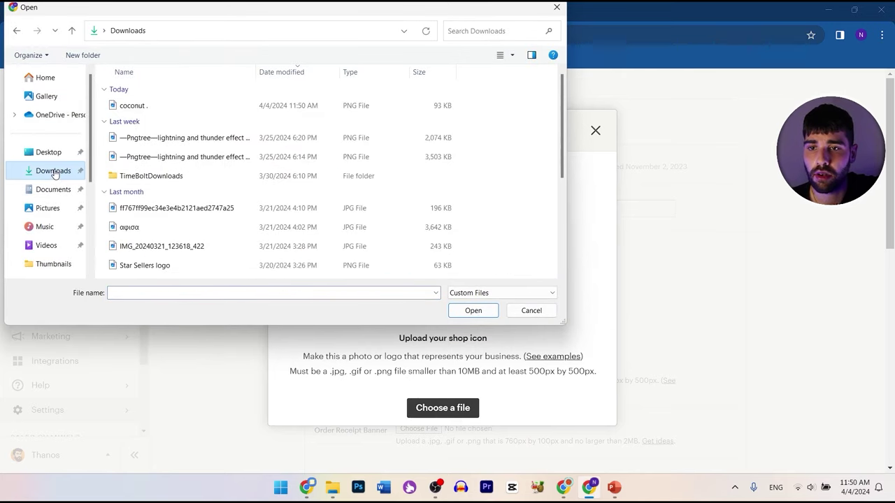
pyautogui.doubleClick(139, 111)
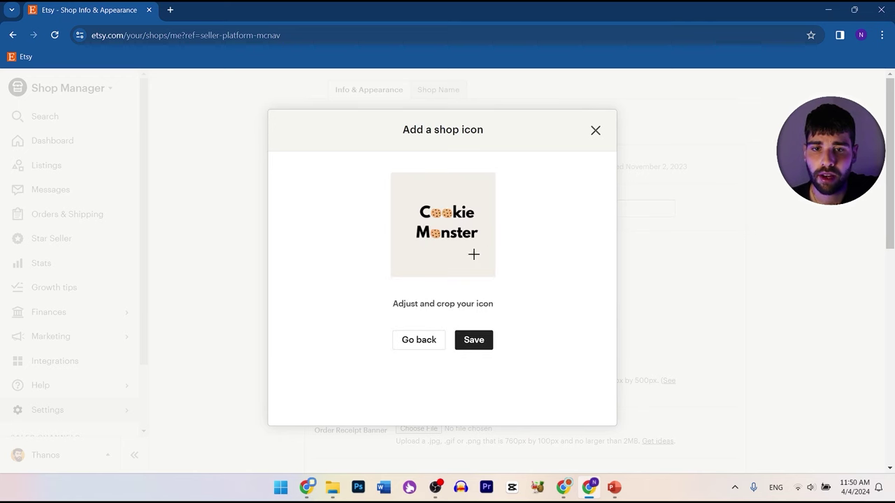
pyautogui.click(594, 131)
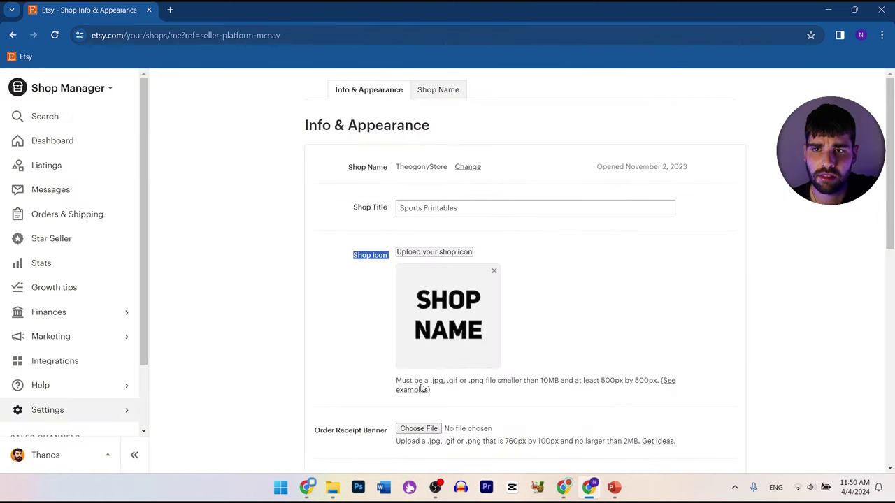
pyautogui.click(308, 488)
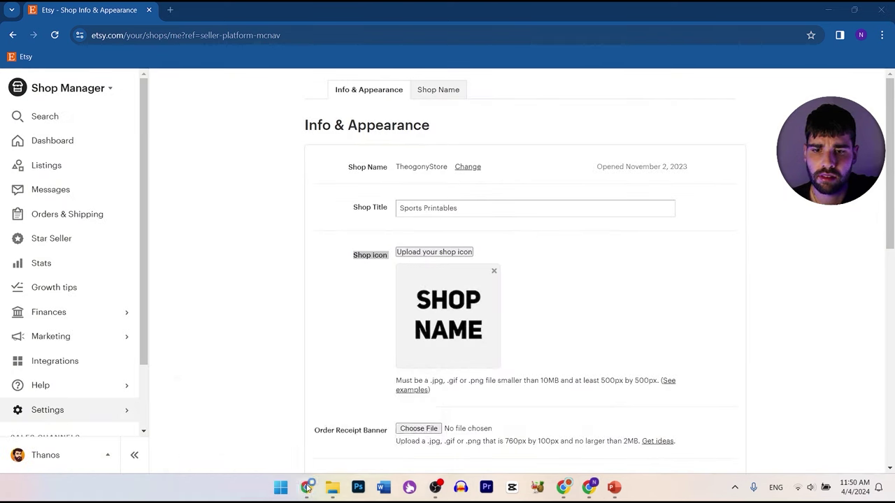
# - Select the Cookie Monster text and cookies together and centre them on the page
pyautogui.moveTo(307, 487)
pyautogui.click(280, 437)
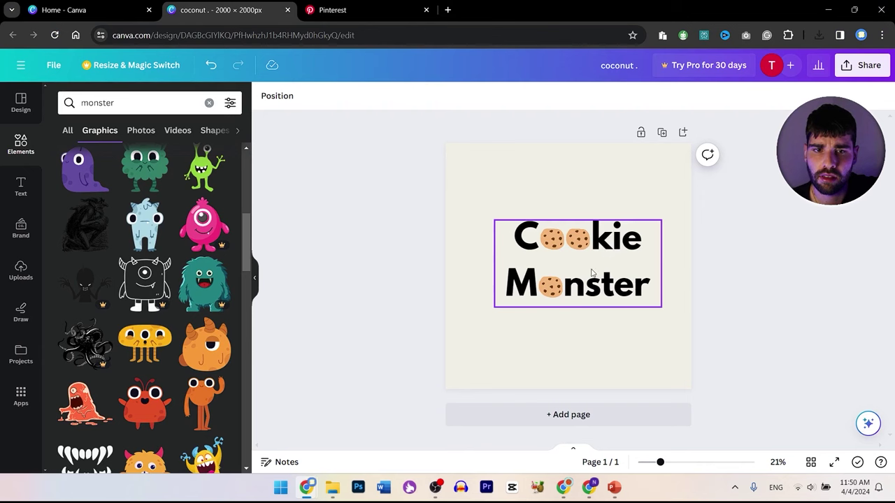
pyautogui.moveTo(496, 323); pyautogui.dragTo(665, 229)
pyautogui.moveTo(610, 239); pyautogui.dragTo(601, 236)
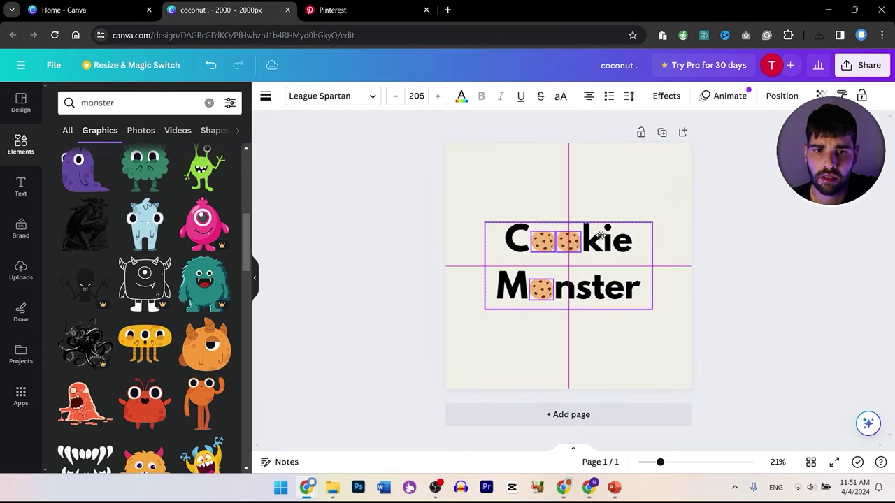
pyautogui.click(758, 267)
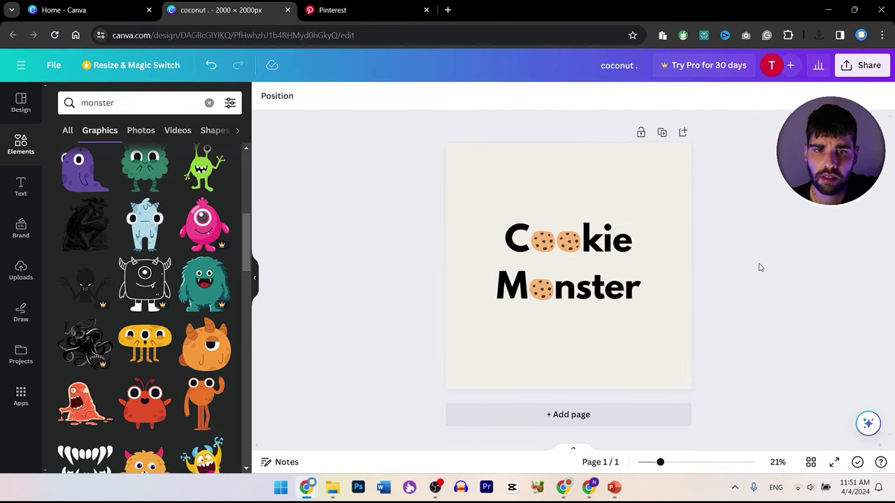
# - Download the recentred design again as a PNG
pyautogui.click(848, 70)
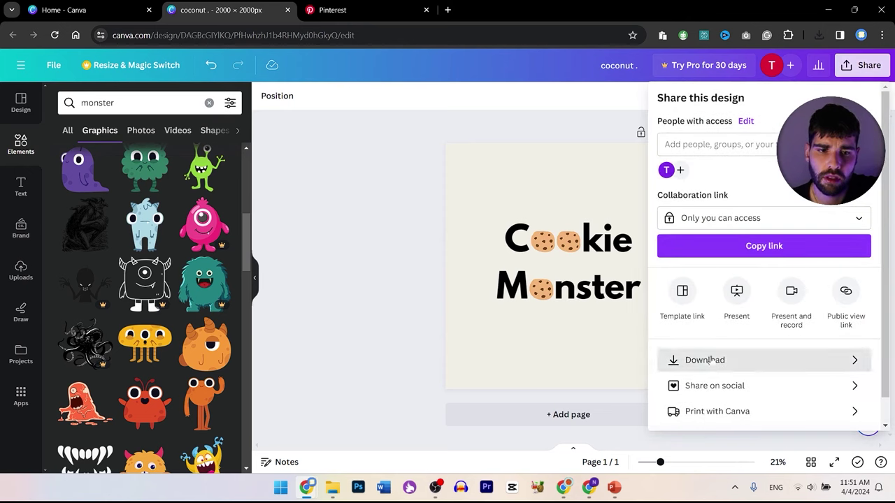
pyautogui.click(688, 359)
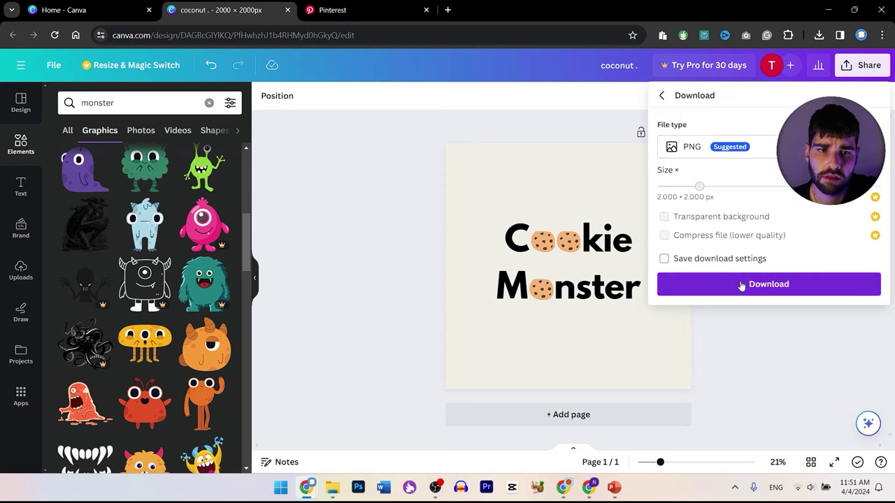
pyautogui.click(741, 285)
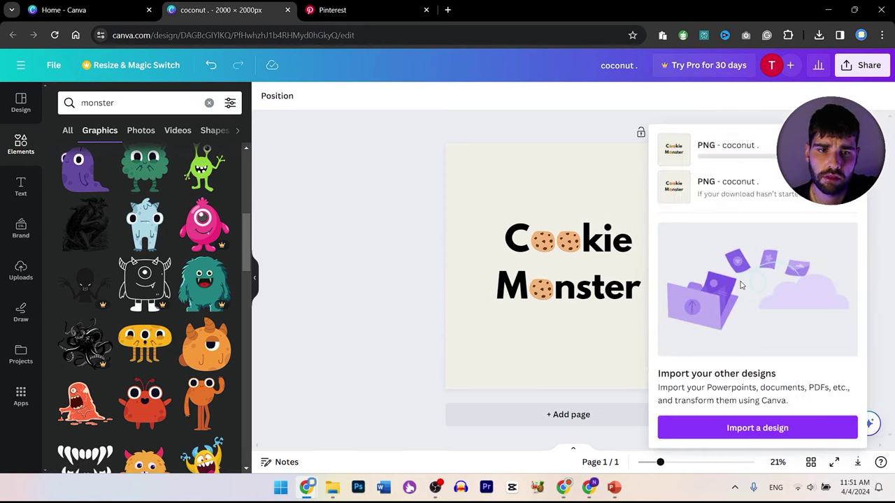
pyautogui.click(332, 493)
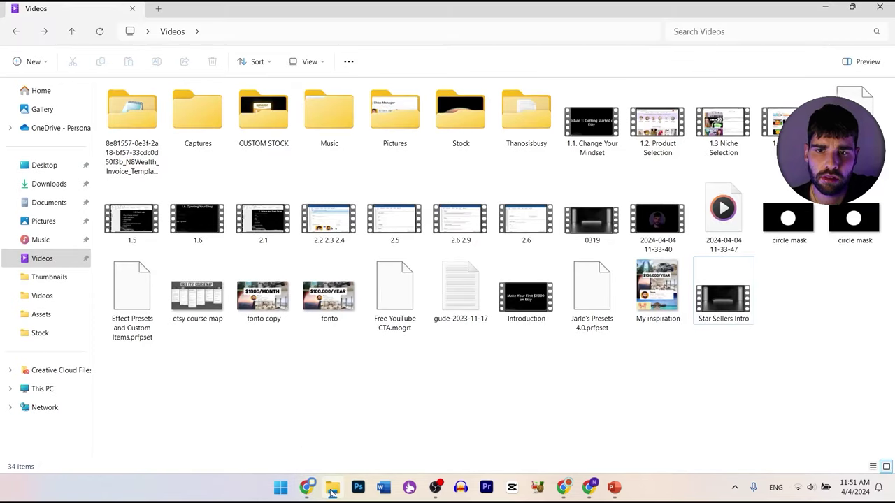
# - Delete the older 'coconut .' file from Downloads and select 'coconut . (1)'
pyautogui.click(53, 184)
pyautogui.click(149, 138)
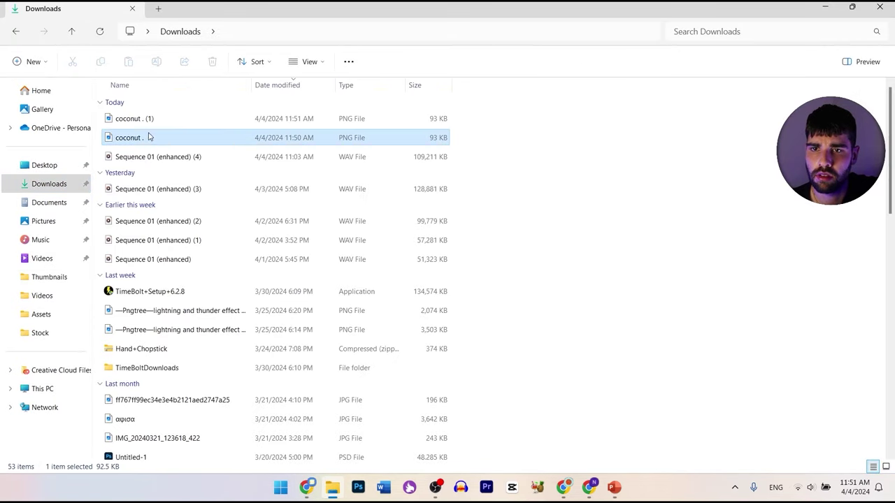
pyautogui.press('Delete')
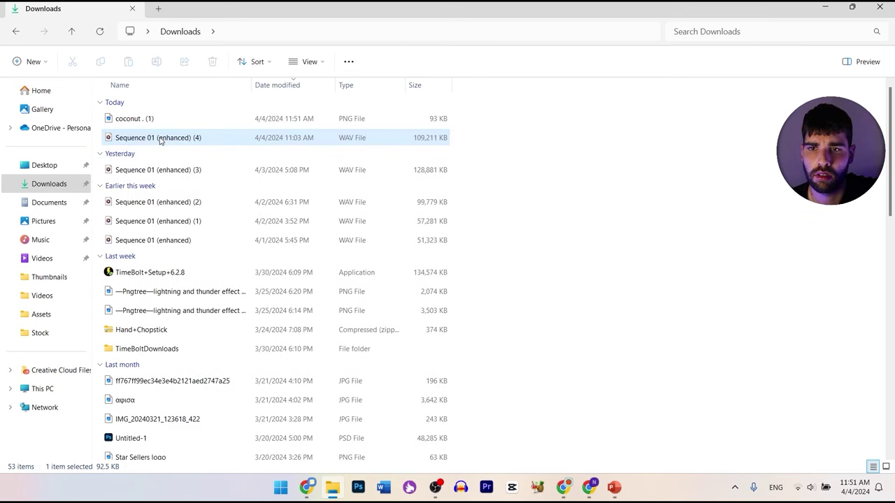
pyautogui.click(179, 119)
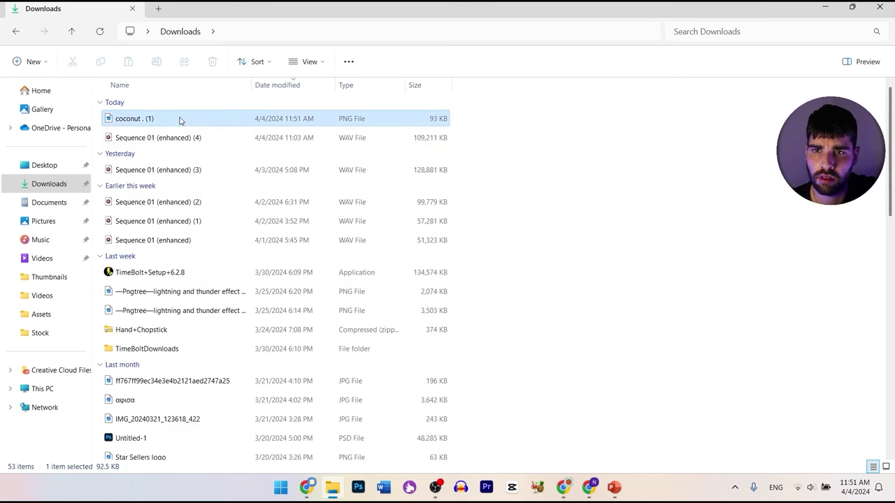
# - Return to Etsy and restart the shop icon upload
pyautogui.hotkey('alt', 'Tab')
pyautogui.moveTo(356, 259); pyautogui.dragTo(382, 267)
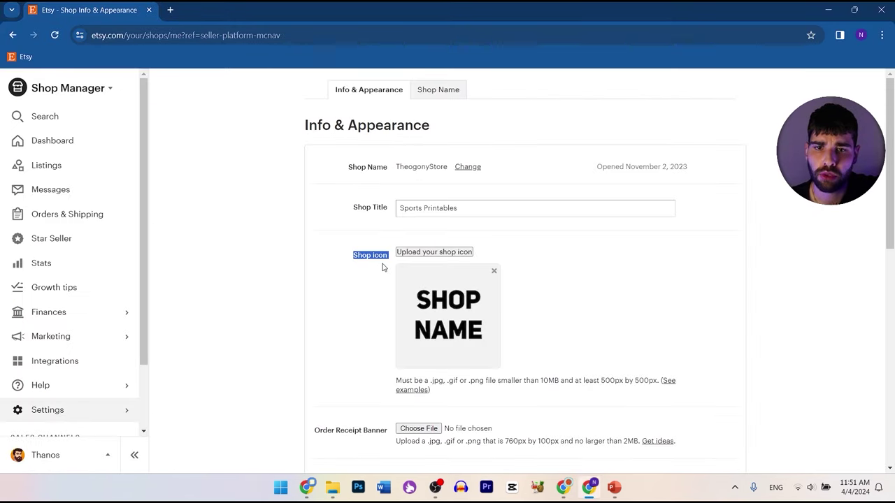
pyautogui.click(433, 253)
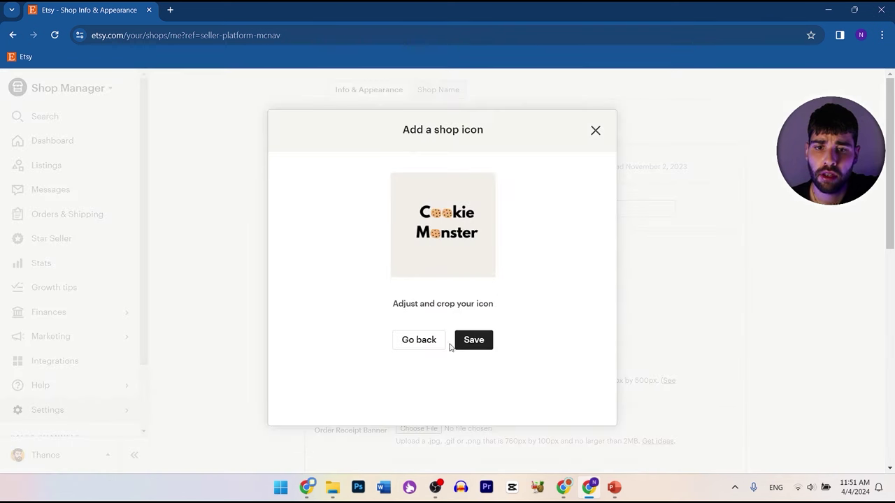
# - Upload the new coconut image and save it as the shop icon
pyautogui.click(465, 344)
pyautogui.click(448, 414)
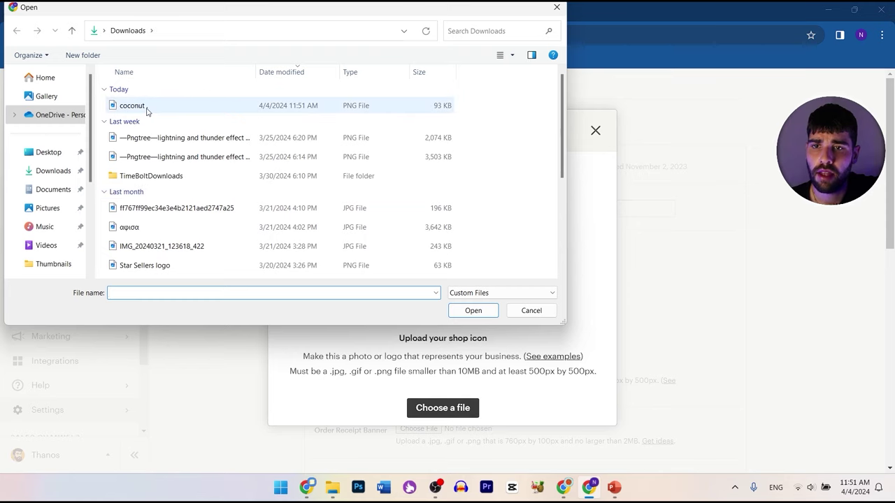
pyautogui.doubleClick(147, 109)
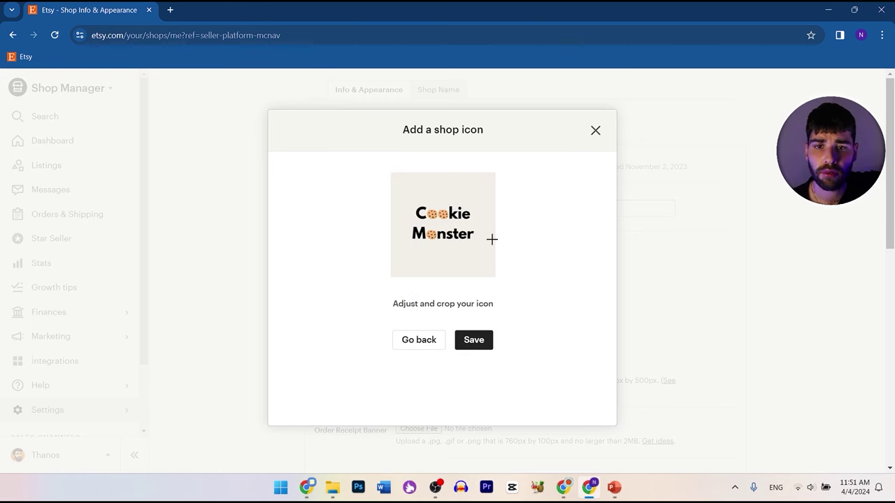
pyautogui.click(465, 342)
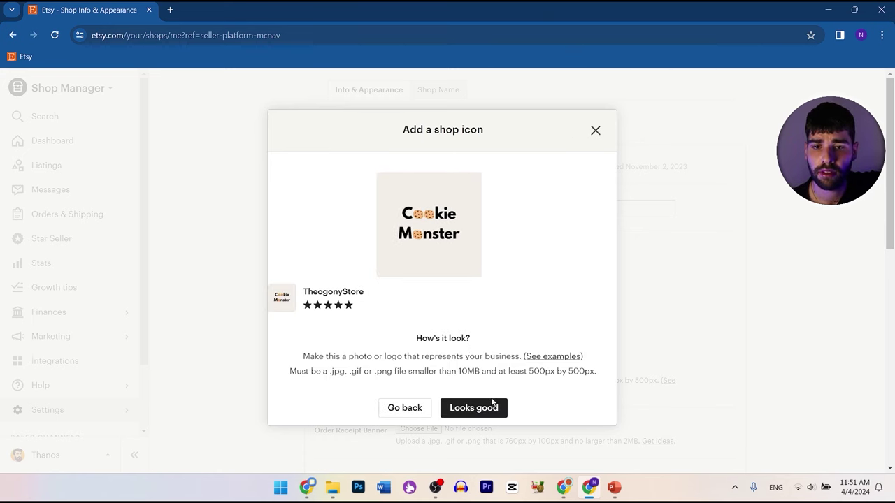
pyautogui.click(469, 411)
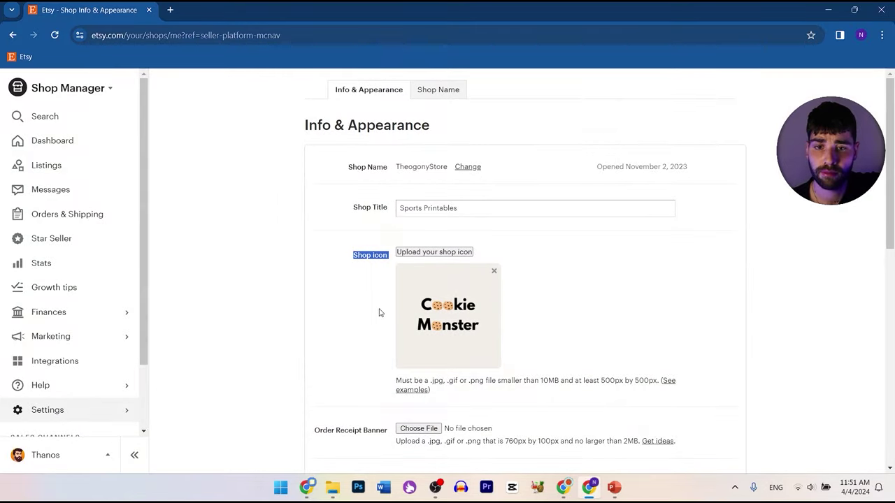
# - View the public TheogonyStore shop page showing the Cookie Monster icon
pyautogui.click(365, 320)
pyautogui.scroll(-2, 364, 320)
pyautogui.scroll(2, 366, 320)
pyautogui.scroll(-2, 371, 320)
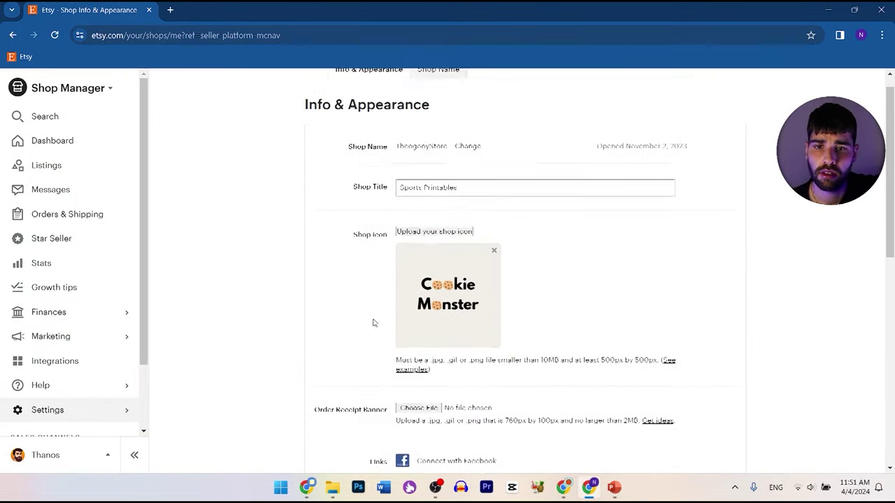
pyautogui.scroll(2, 371, 320)
pyautogui.click(23, 56)
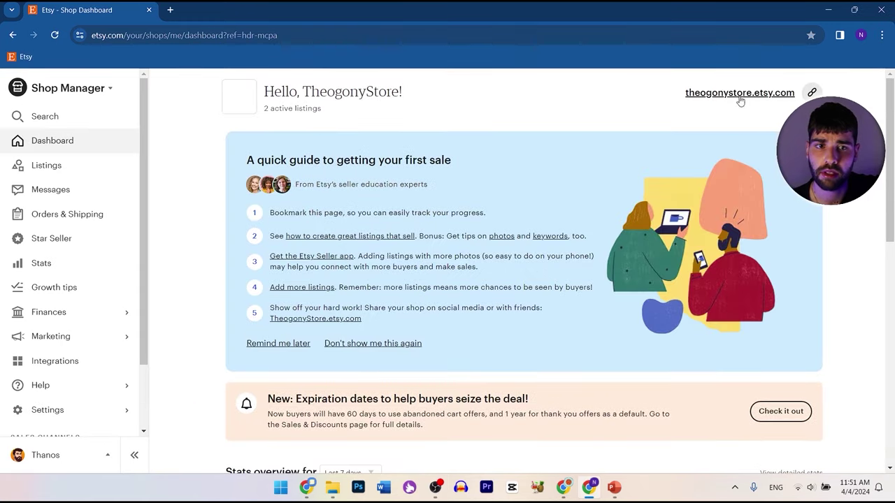
pyautogui.click(740, 94)
pyautogui.scroll(-2, 194, 281)
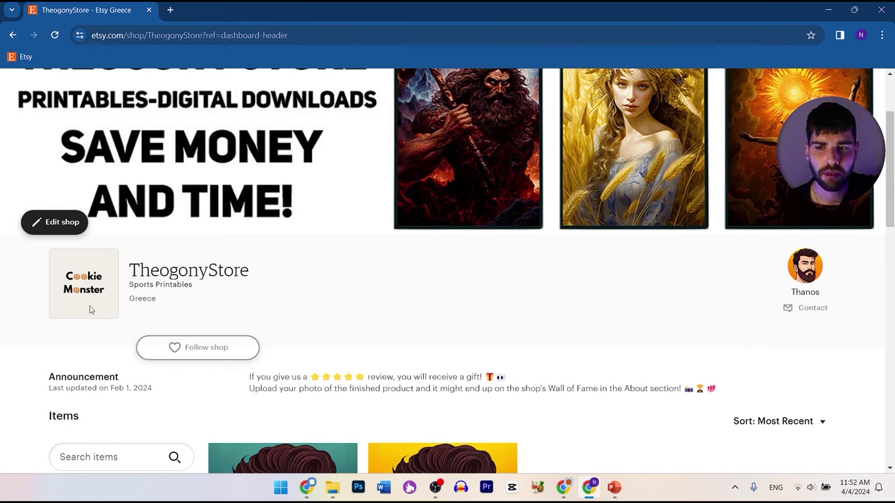
# - Enlarge the lettering and all three cookies together and centre them on the page
pyautogui.moveTo(307, 488)
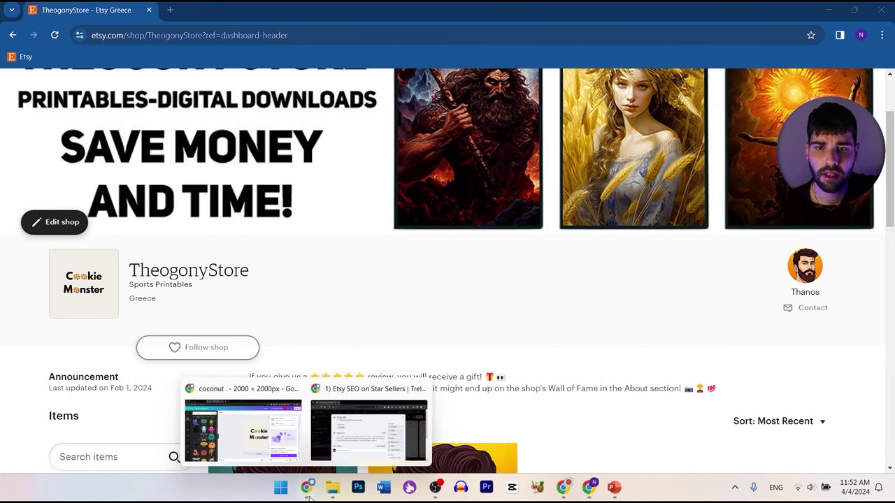
pyautogui.click(287, 442)
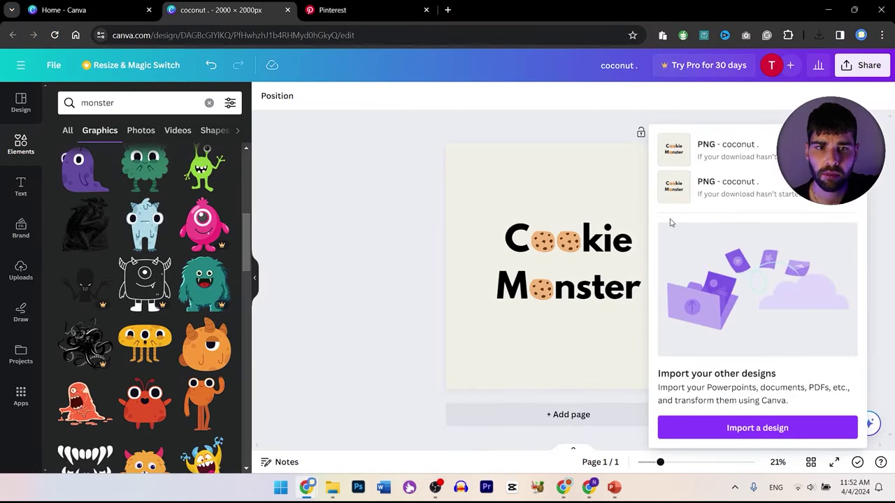
pyautogui.click(400, 308)
pyautogui.click(595, 271)
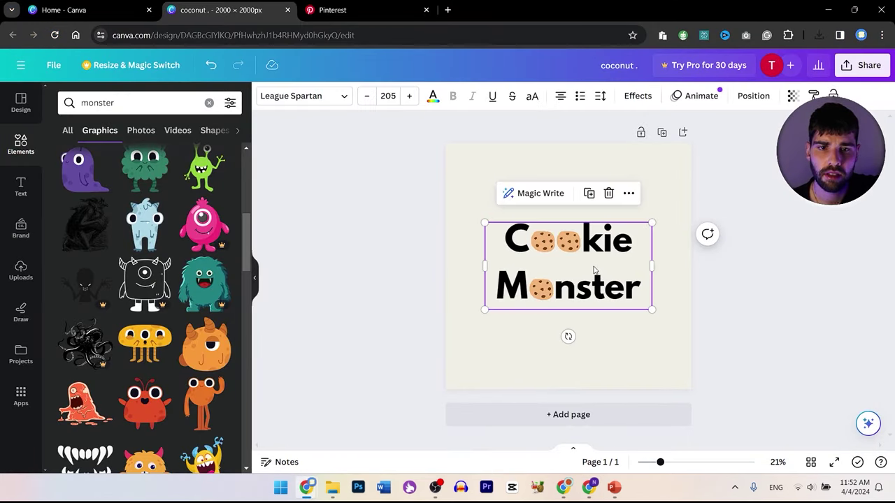
pyautogui.click(490, 356)
pyautogui.moveTo(489, 356); pyautogui.dragTo(664, 183)
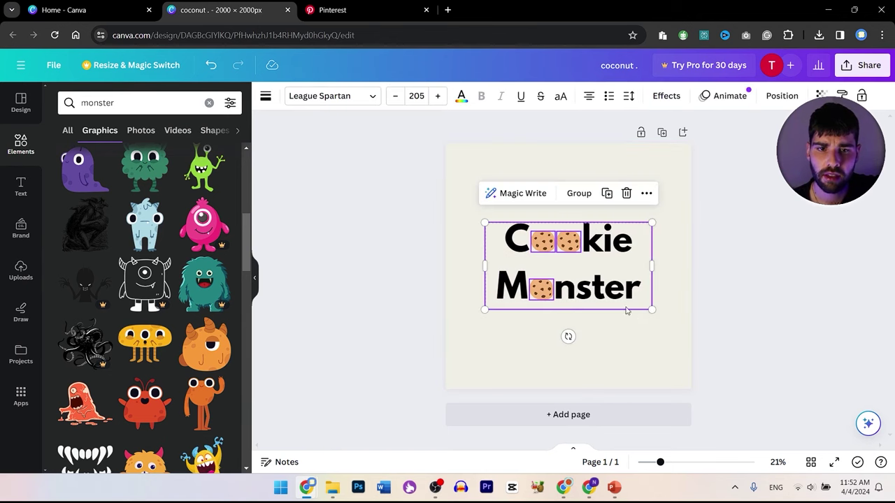
pyautogui.moveTo(652, 309); pyautogui.dragTo(697, 342)
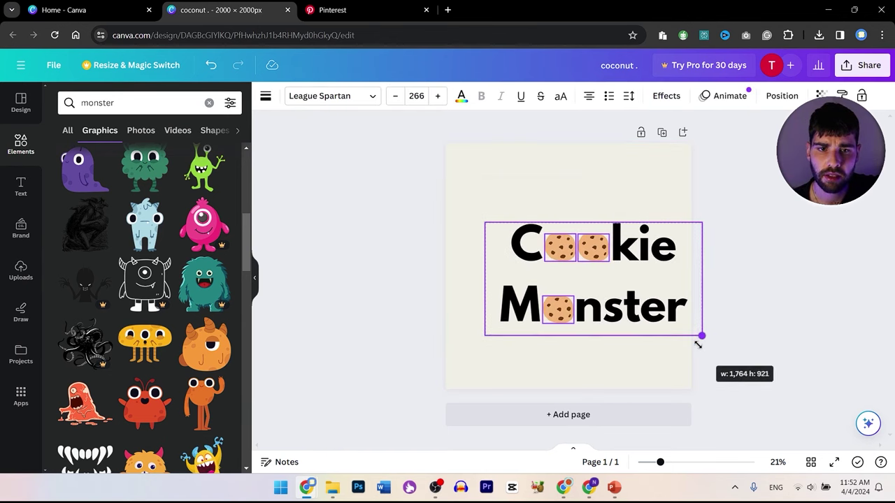
pyautogui.moveTo(639, 254); pyautogui.dragTo(612, 237)
pyautogui.click(785, 280)
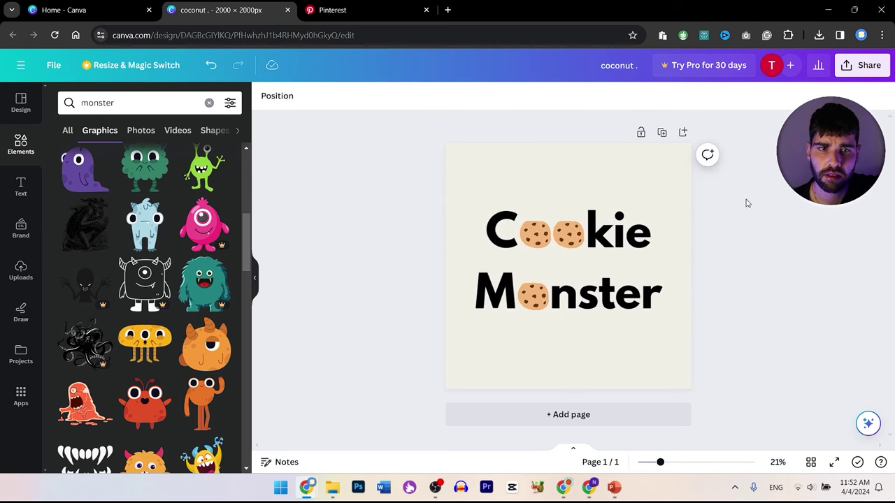
# - Download the enlarged design as a PNG image
pyautogui.click(860, 67)
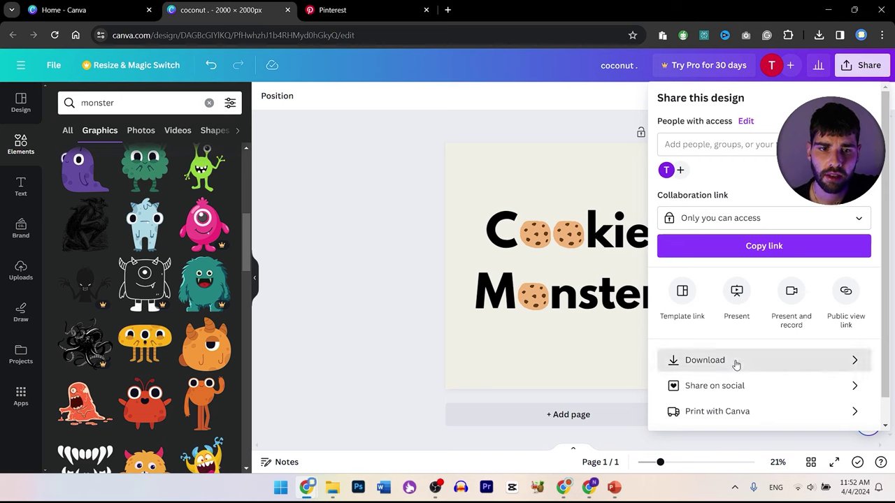
pyautogui.click(735, 360)
pyautogui.click(752, 288)
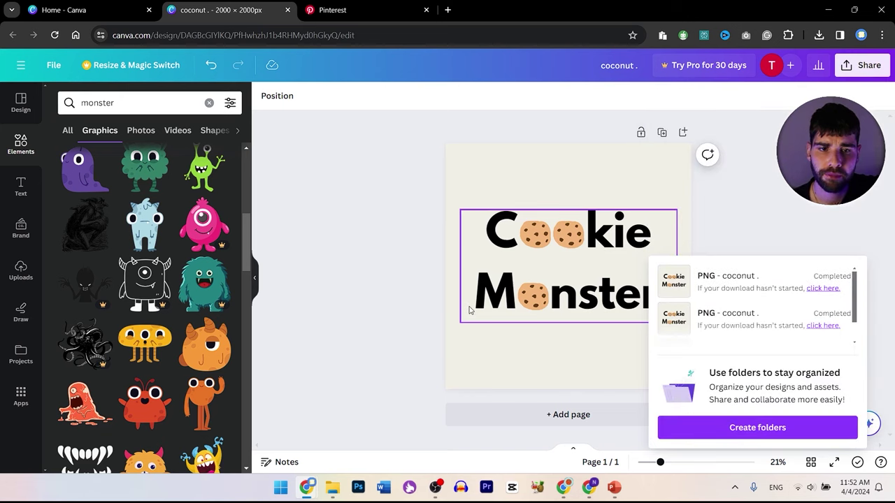
pyautogui.click(592, 489)
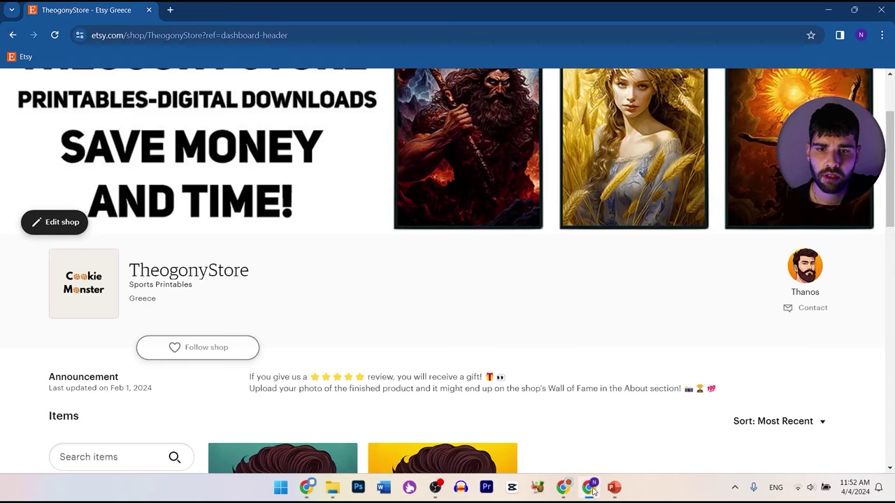
# - Upload 'coconut (1)' as the new Cookie Monster shop icon in Info & Appearance and save it
pyautogui.click(21, 58)
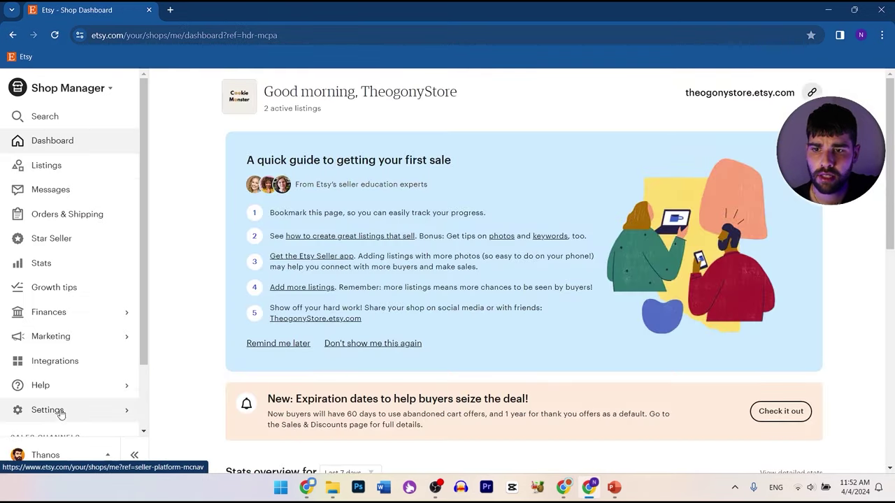
pyautogui.click(60, 414)
pyautogui.click(93, 142)
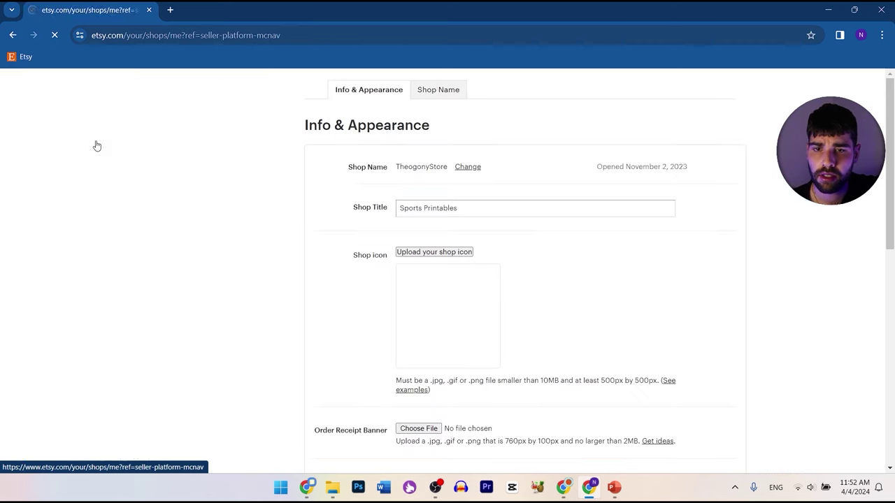
pyautogui.click(412, 253)
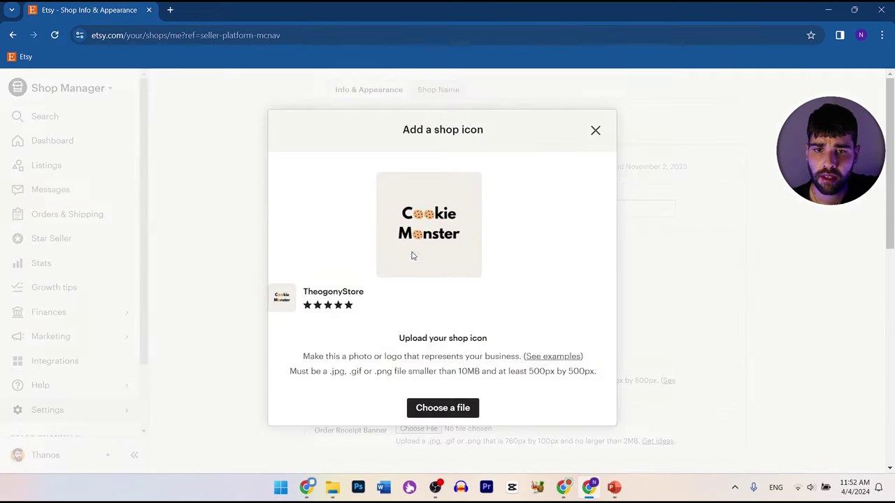
pyautogui.click(451, 416)
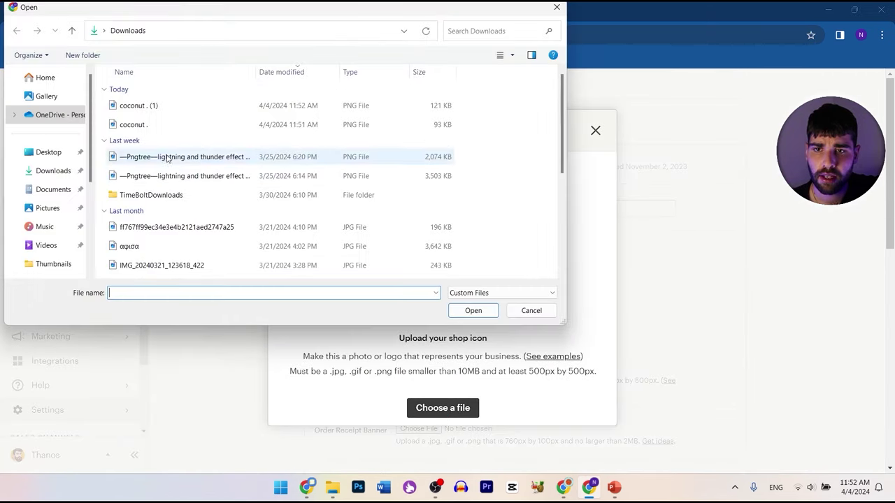
pyautogui.doubleClick(155, 107)
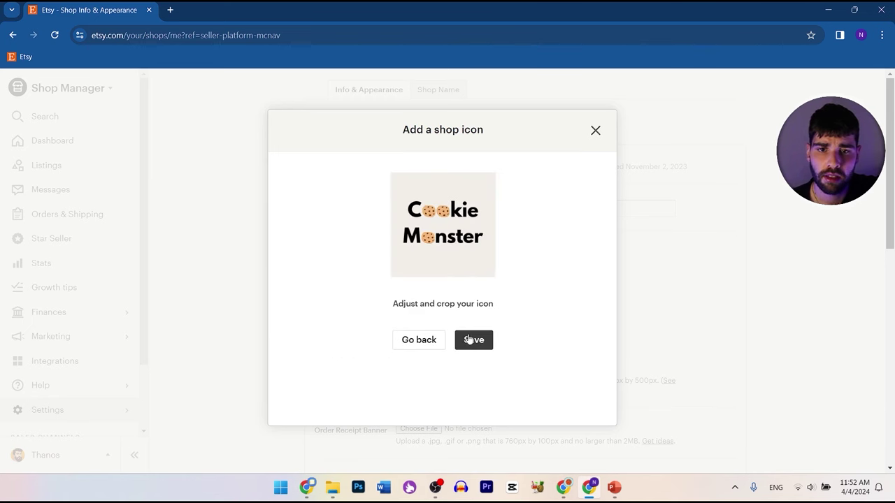
pyautogui.click(470, 340)
pyautogui.click(480, 410)
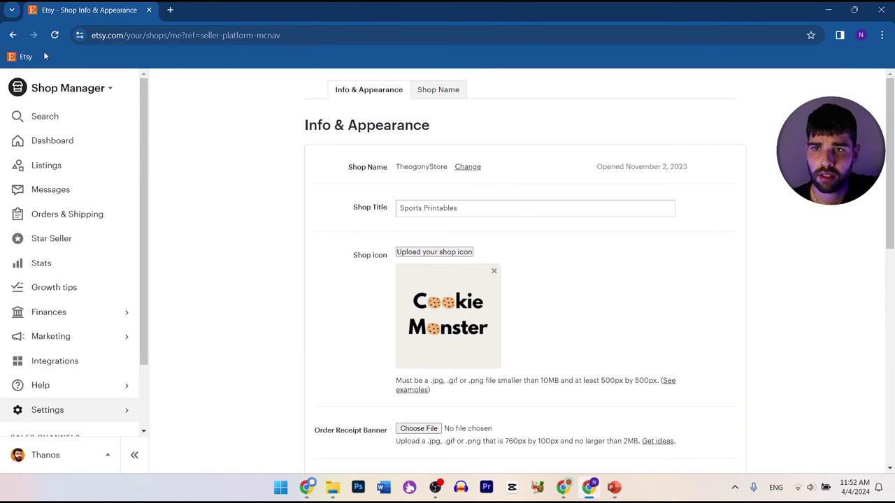
pyautogui.click(20, 58)
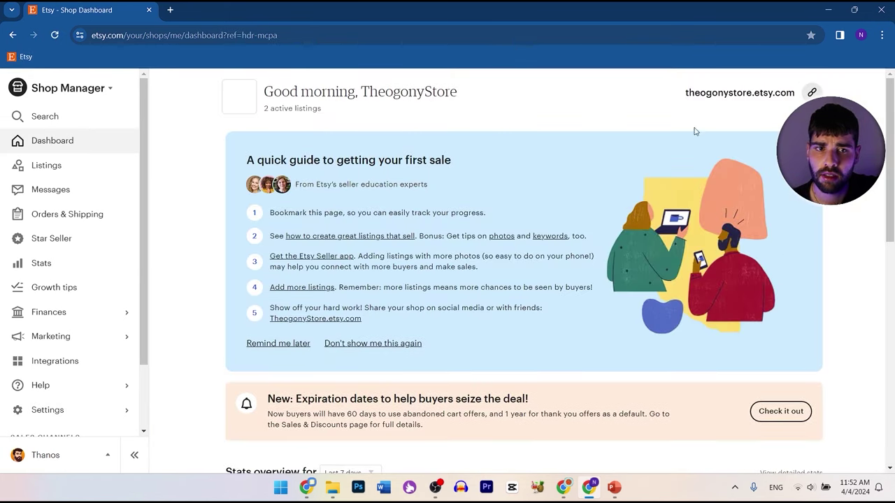
# - Open the theogonystore.etsy.com shop page and scroll through it to check the new icon
pyautogui.click(726, 96)
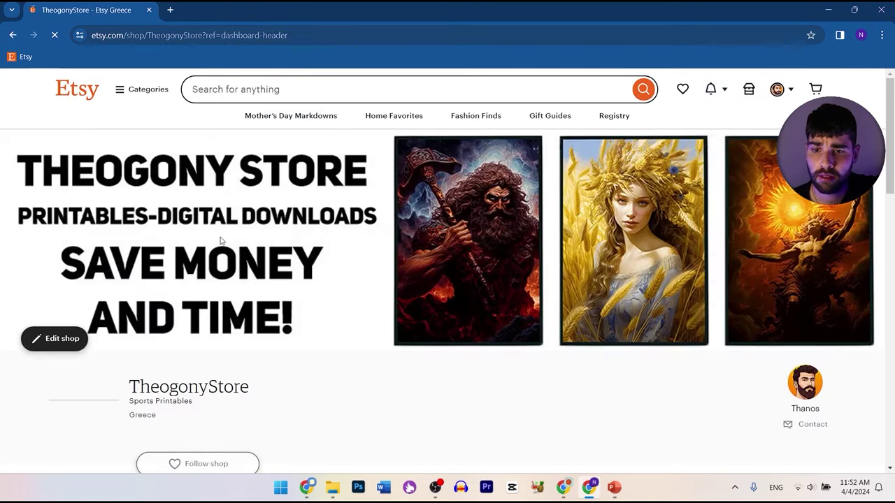
pyautogui.scroll(-2, 224, 243)
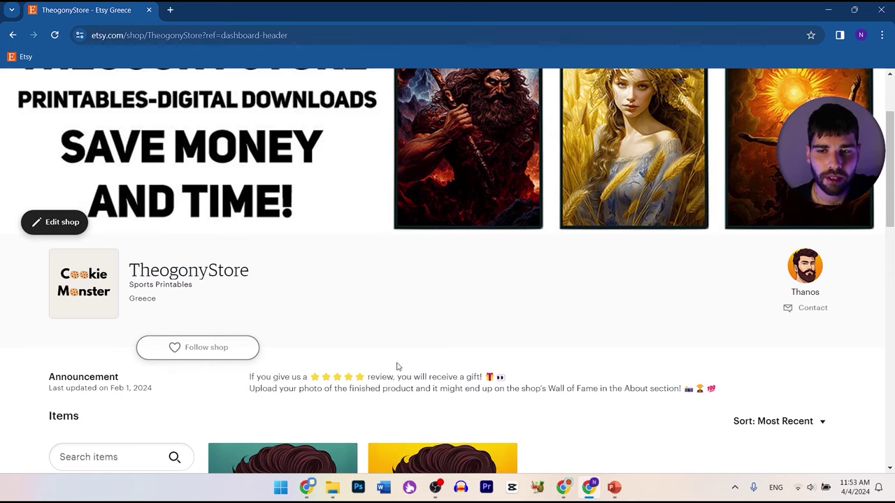
pyautogui.scroll(2, 397, 366)
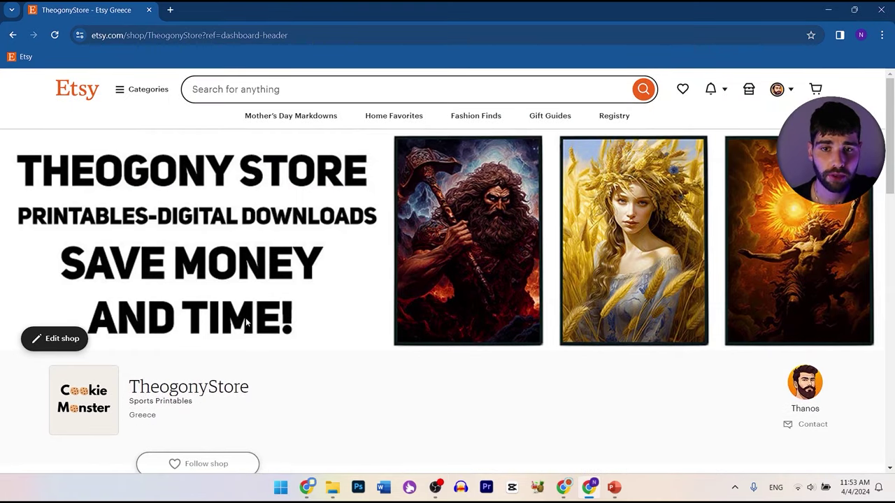
pyautogui.scroll(-1, 241, 344)
pyautogui.scroll(1, 226, 351)
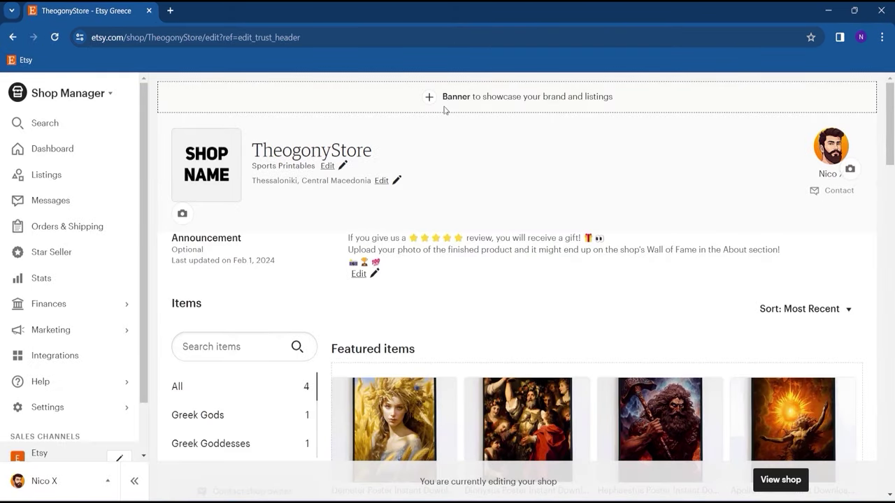
# - Add a Big Banner with the 1200x300 THEOGONY STORE image to the shop top and save it
pyautogui.click(445, 110)
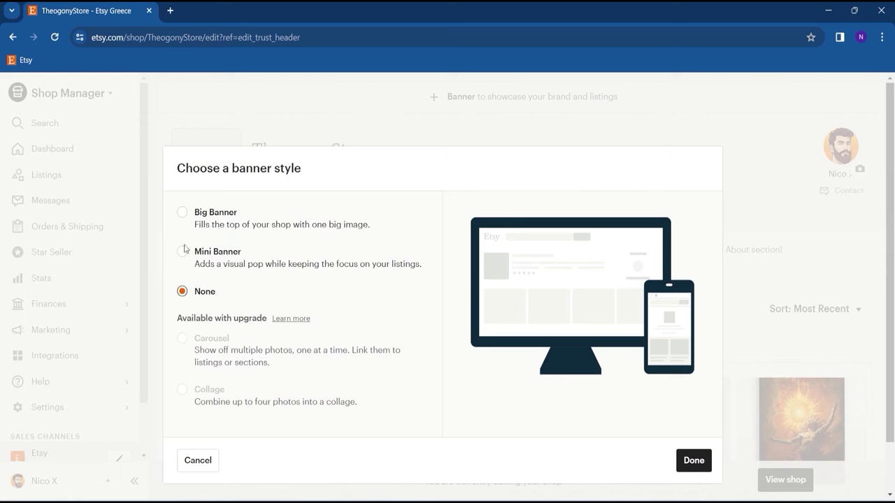
pyautogui.click(183, 214)
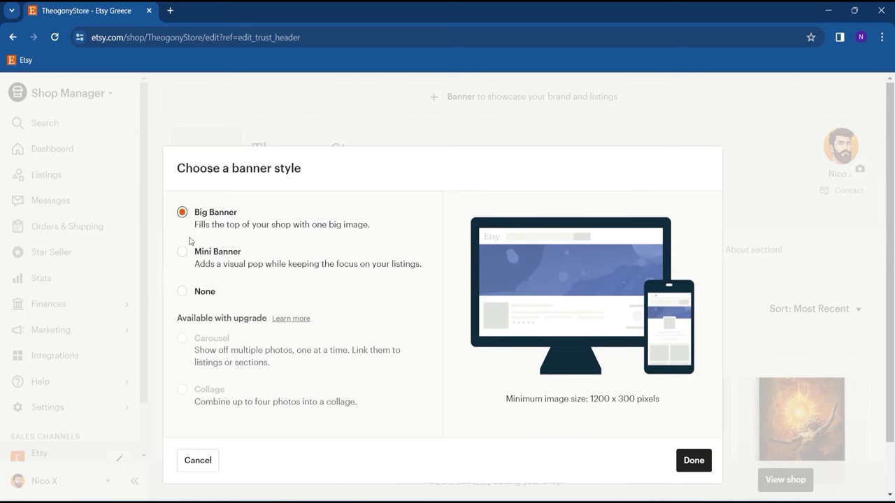
pyautogui.moveTo(506, 404); pyautogui.dragTo(662, 407)
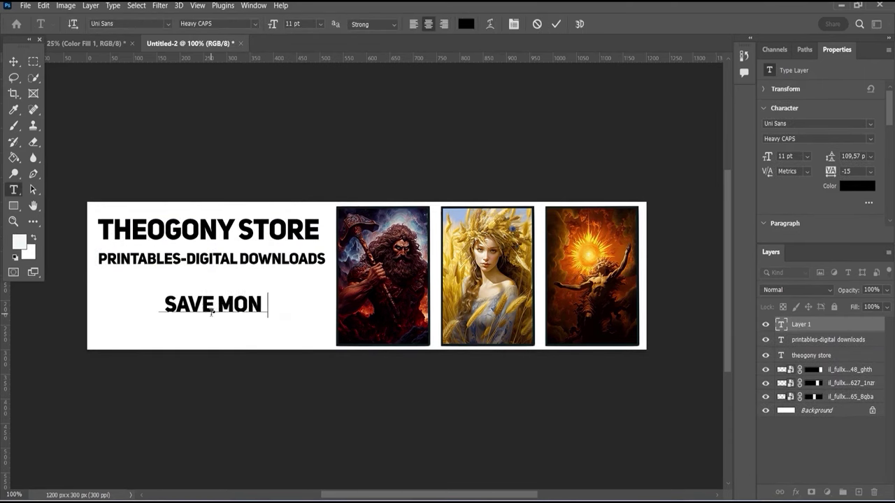
pyautogui.write('EY')
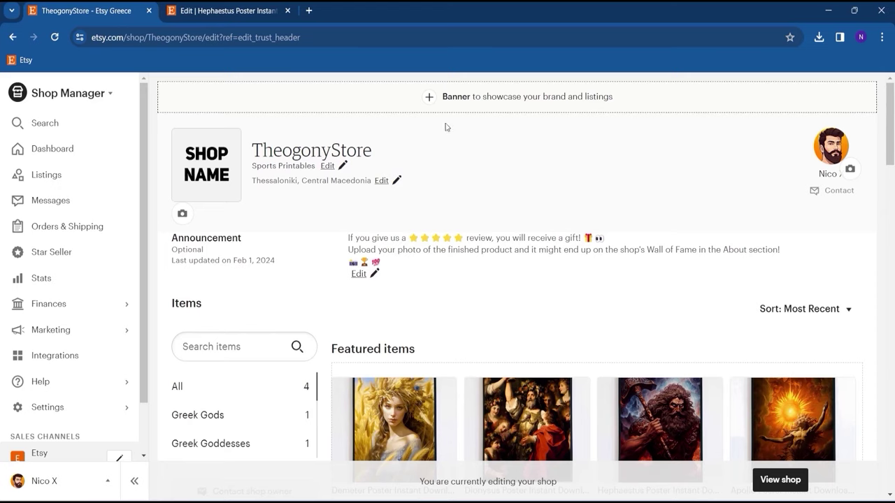
pyautogui.click(429, 98)
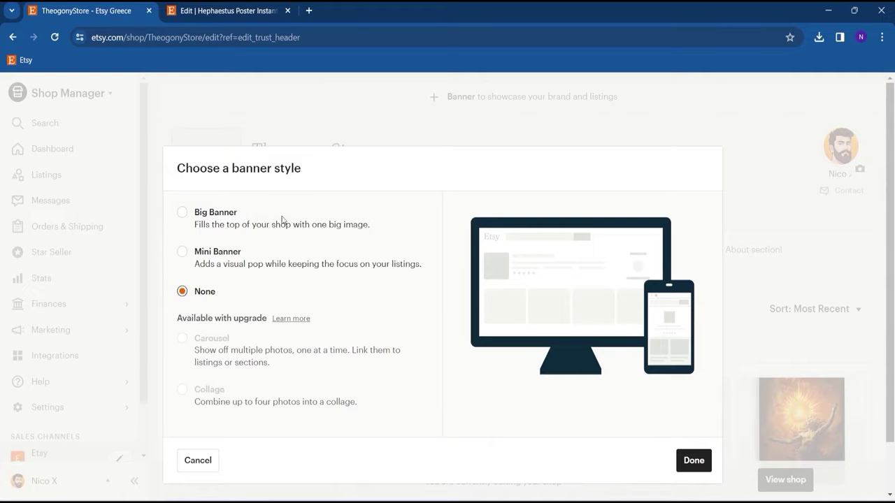
pyautogui.click(181, 213)
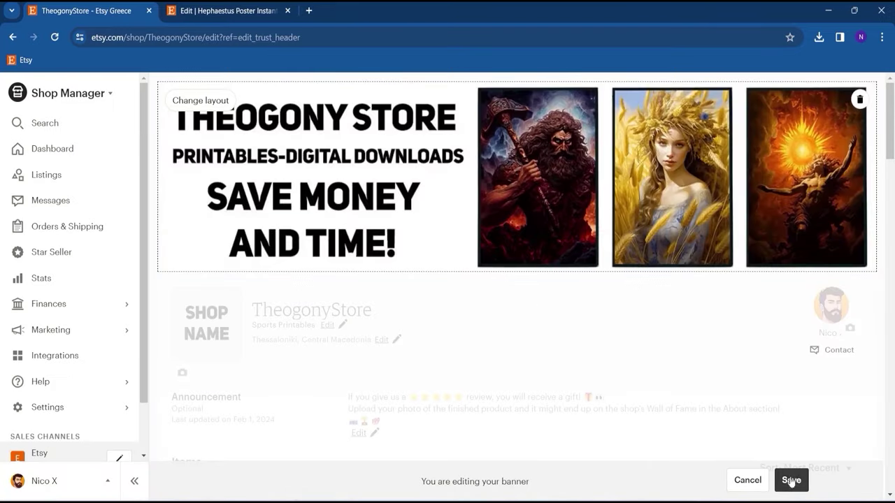
pyautogui.click(793, 480)
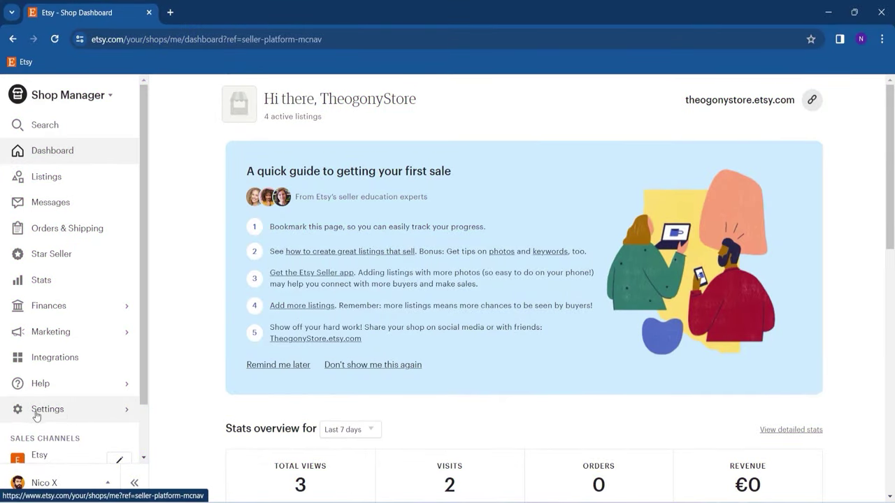
# - Reach the Shop Name form from Info & Appearance and type 'champagnepapi69store' as a new name
pyautogui.click(47, 411)
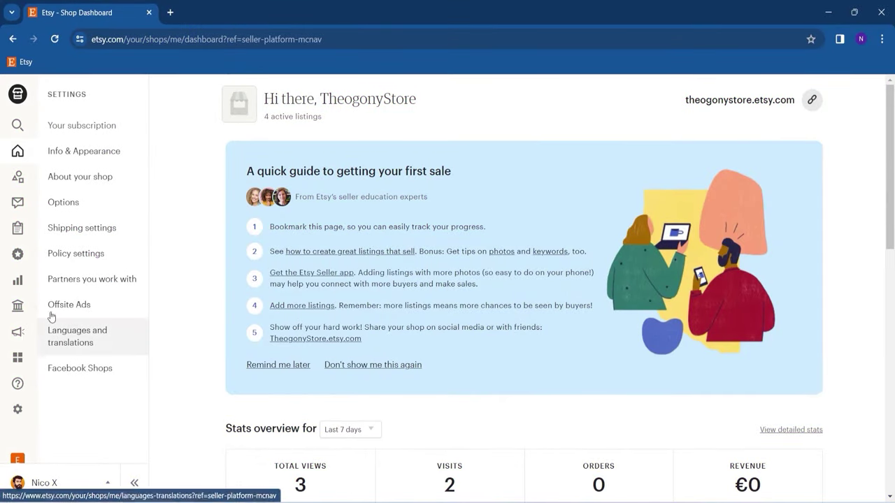
pyautogui.click(82, 157)
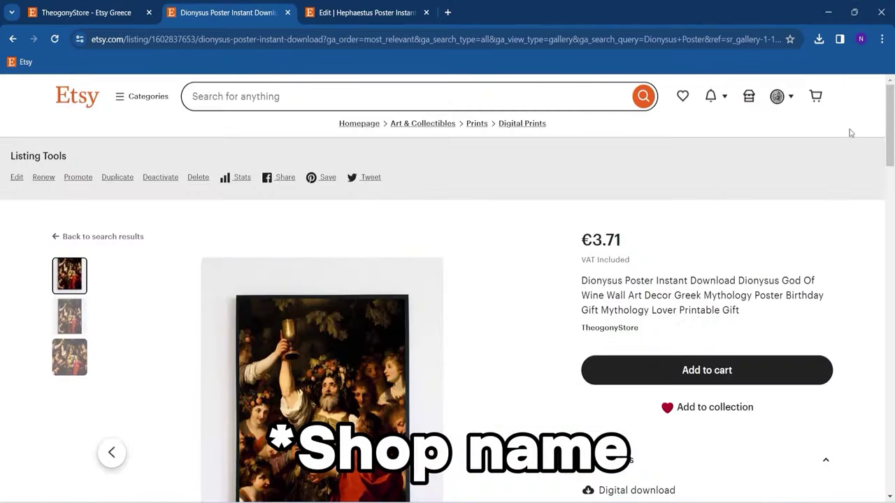
pyautogui.scroll(-3, 615, 210)
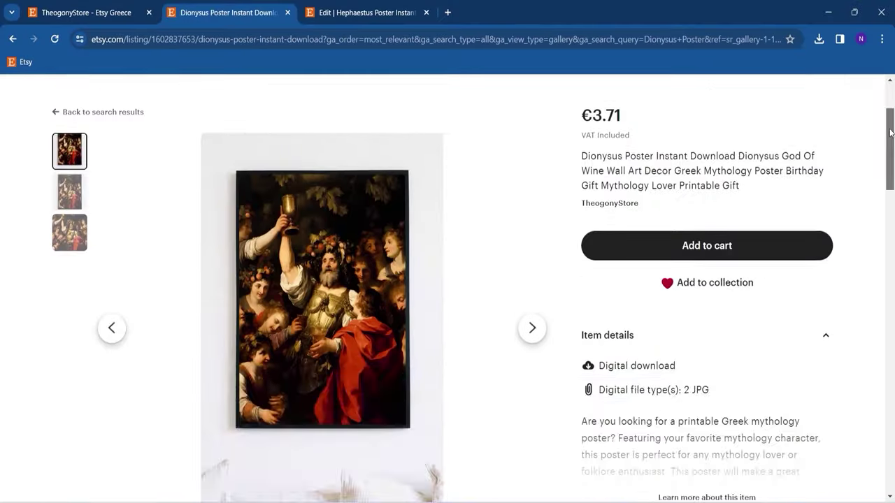
pyautogui.moveTo(638, 173); pyautogui.dragTo(583, 172)
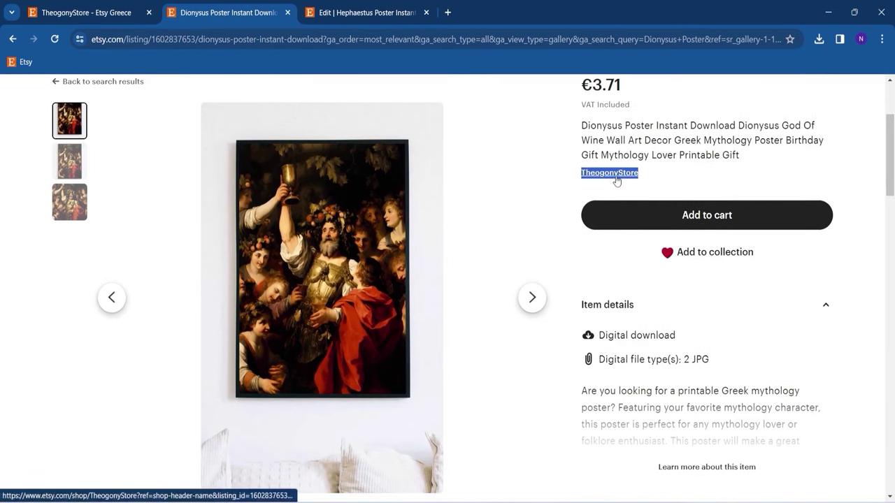
pyautogui.click(616, 180)
pyautogui.scroll(-12, 872, 228)
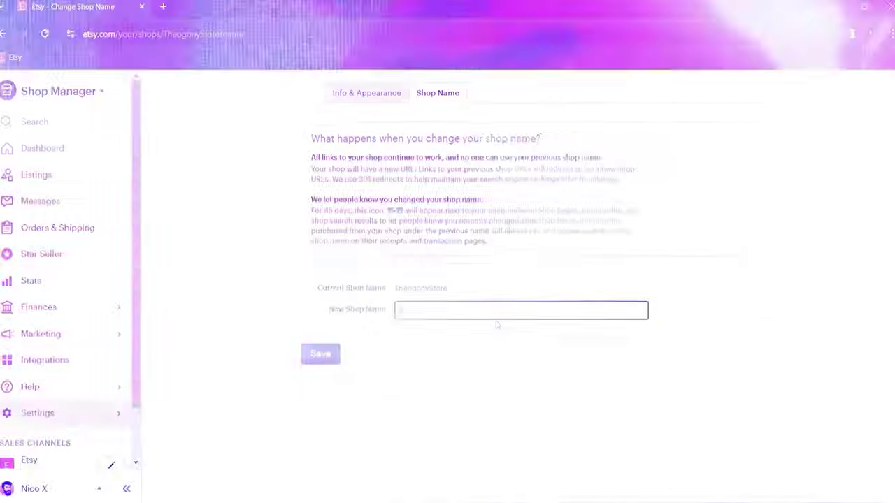
pyautogui.write('champagnepapi69sto')
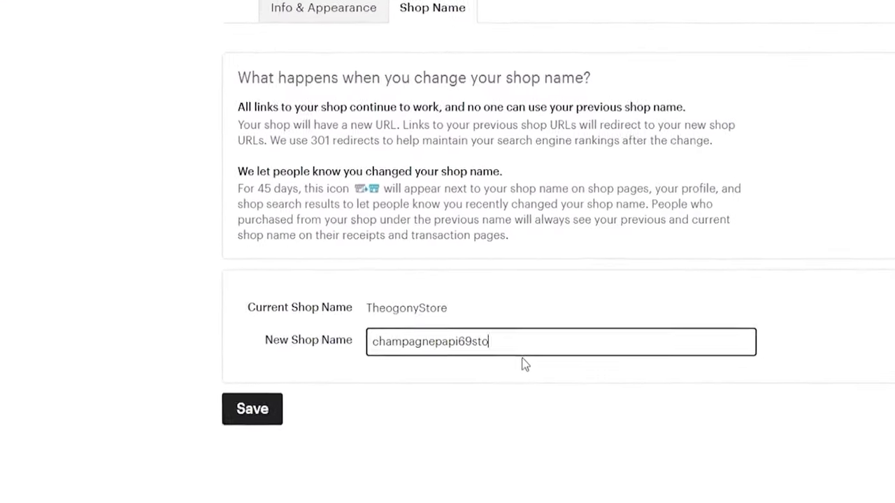
pyautogui.write('re')
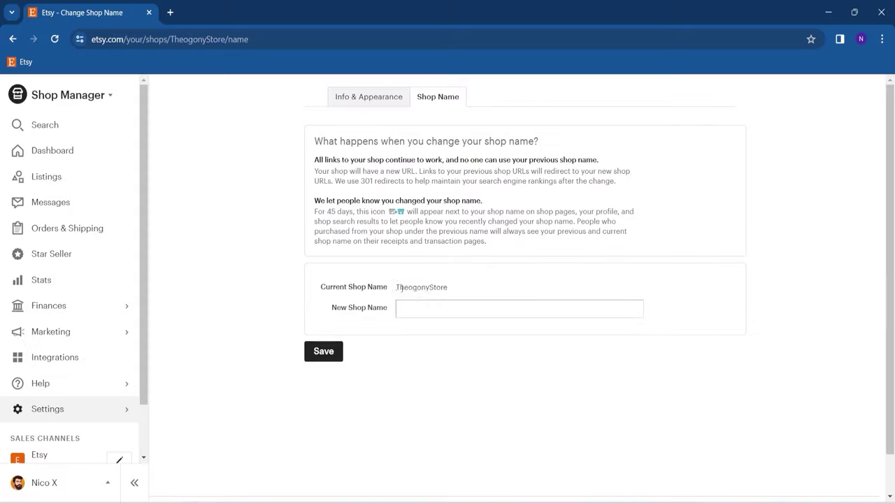
# - Type 'champagnepapi69store' as the new shop name, then erase it entirely
pyautogui.moveTo(395, 287); pyautogui.dragTo(465, 291)
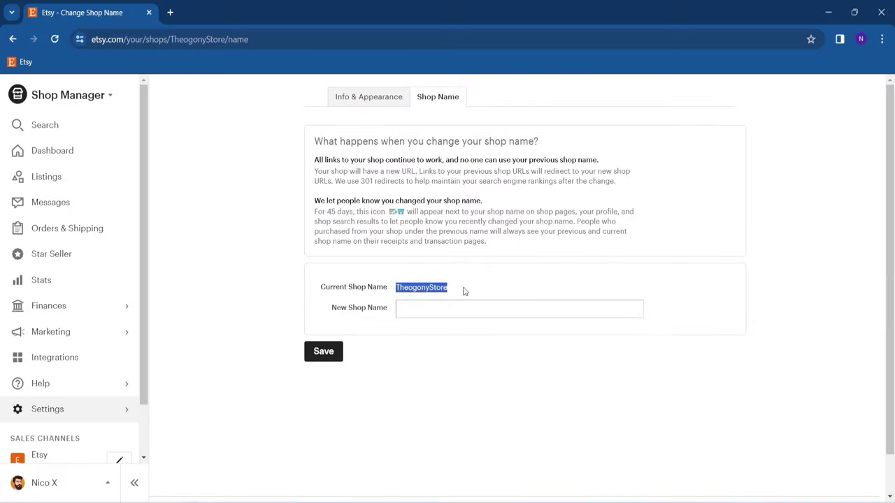
pyautogui.click(465, 295)
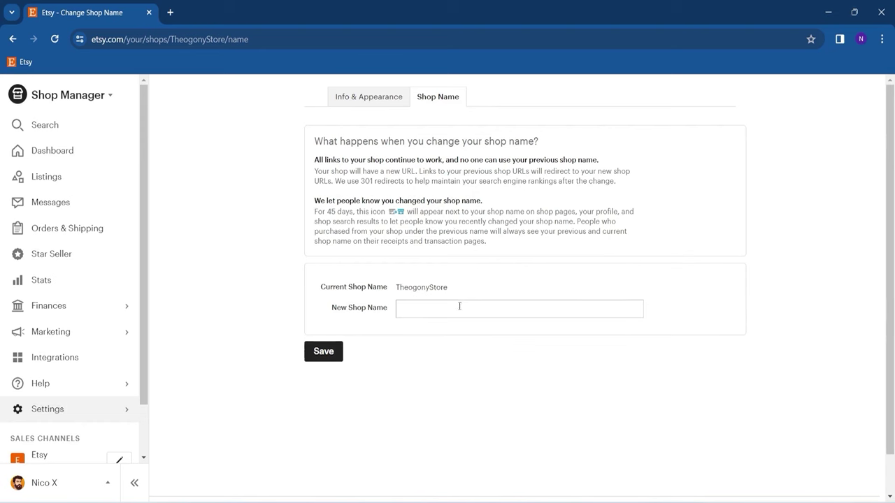
pyautogui.click(459, 306)
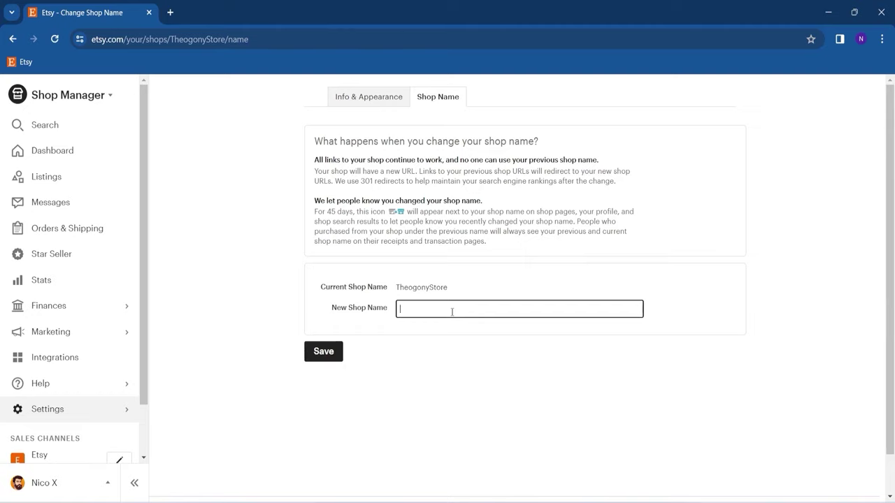
pyautogui.write('champagnepapi')
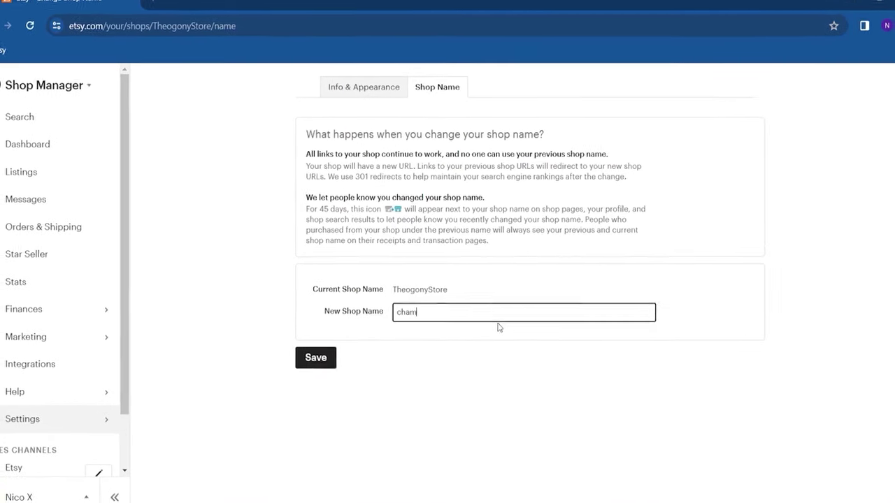
pyautogui.write('69store')
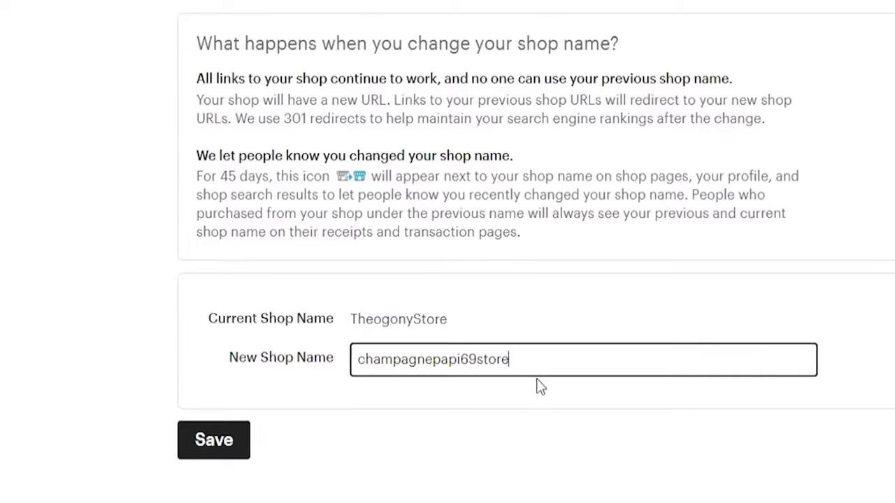
pyautogui.hotkey('ctrl', 'a')
pyautogui.press('BackSpace')
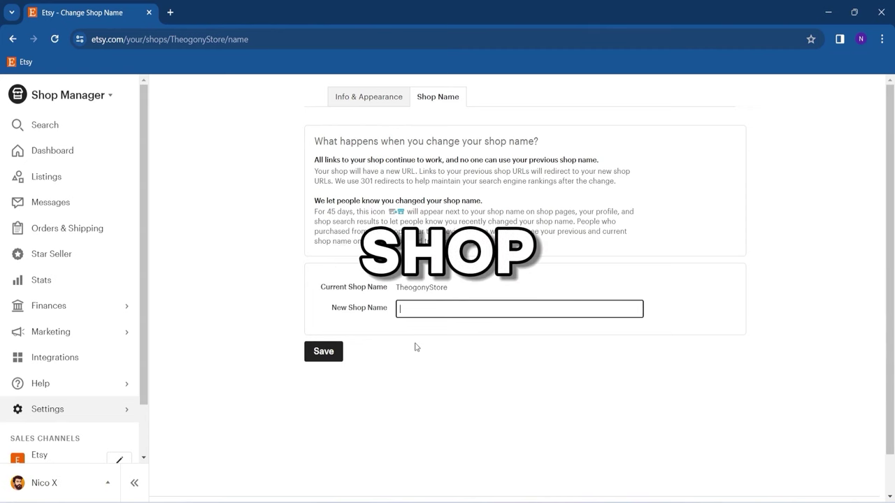
# - Go back to Info & Appearance, keeping the shop name as TheogonyStore
pyautogui.moveTo(395, 288); pyautogui.dragTo(457, 292)
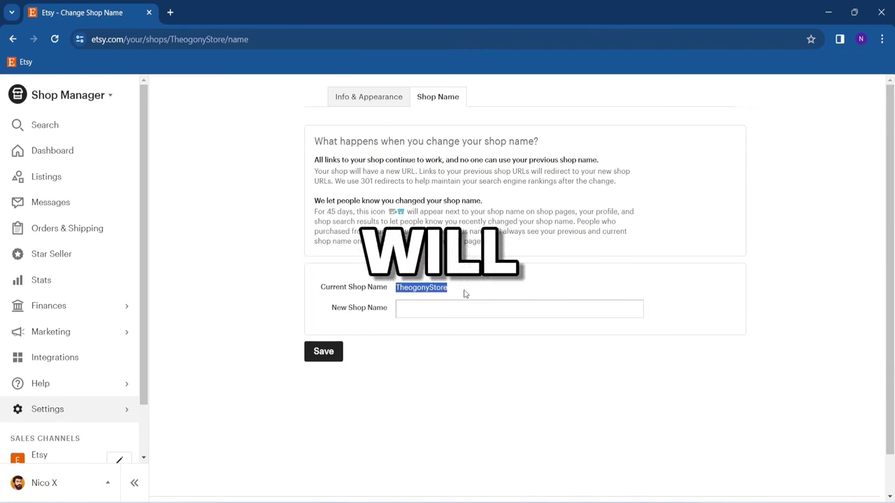
pyautogui.click(451, 309)
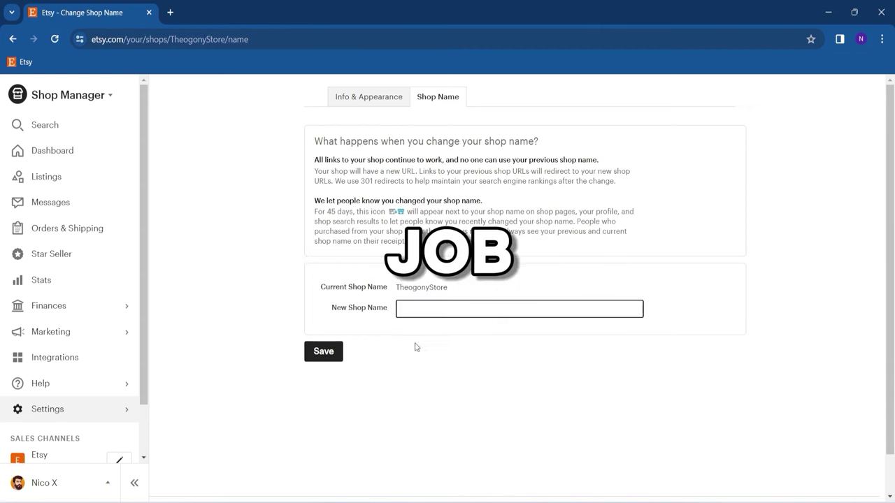
pyautogui.click(368, 98)
pyautogui.scroll(-1, 349, 219)
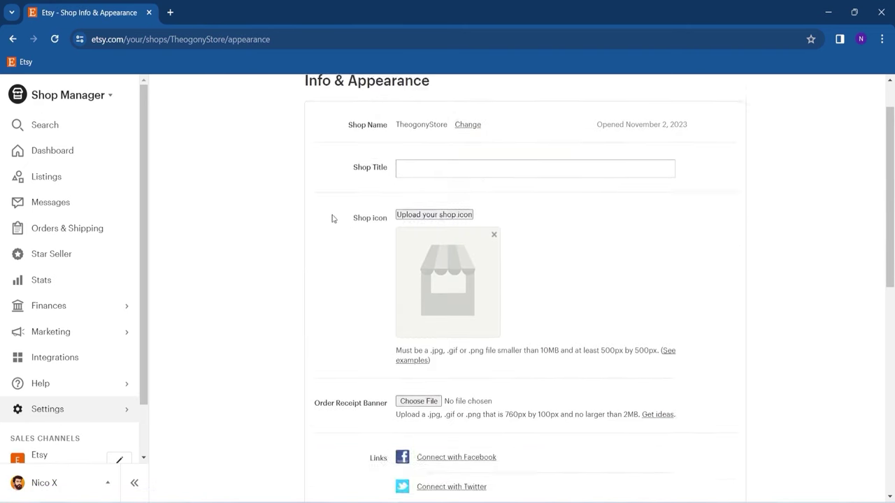
# - Set the shop title to 'Sports Printables'
pyautogui.scroll(1, 332, 219)
pyautogui.click(416, 229)
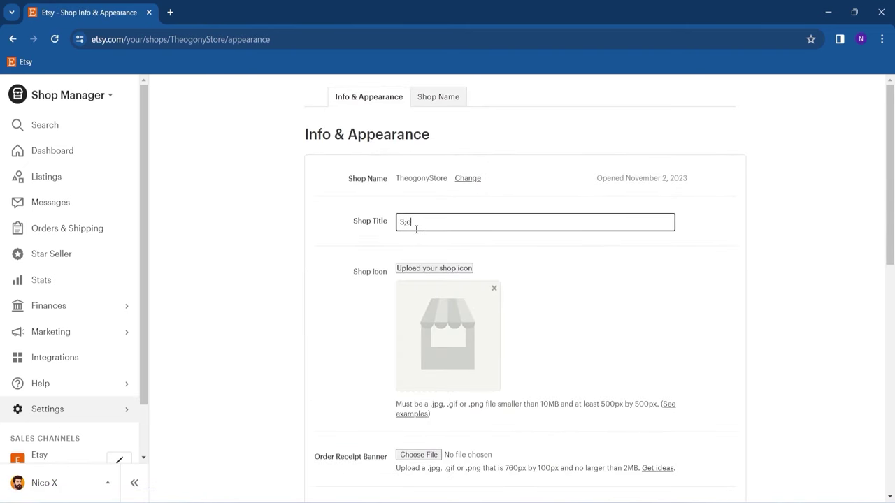
pyautogui.hotkey('ctrl', 'a')
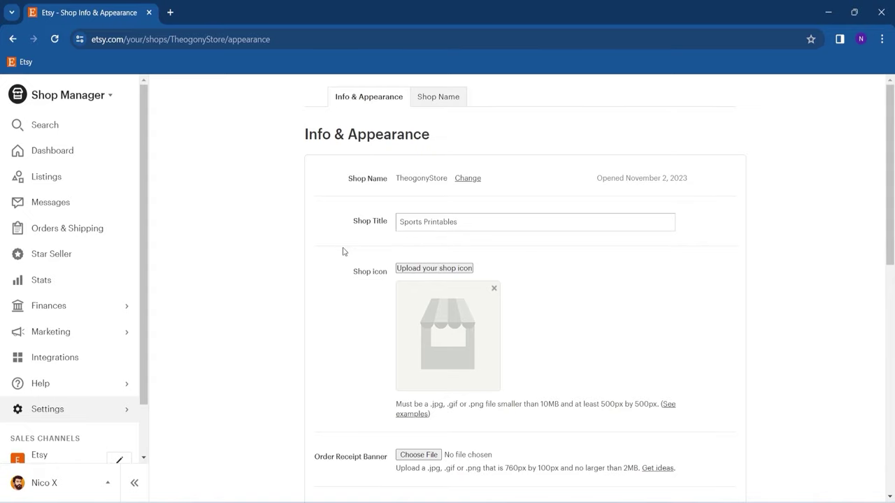
# - Add a shop announcement offering a gift for five-star reviews
pyautogui.scroll(-6, 342, 252)
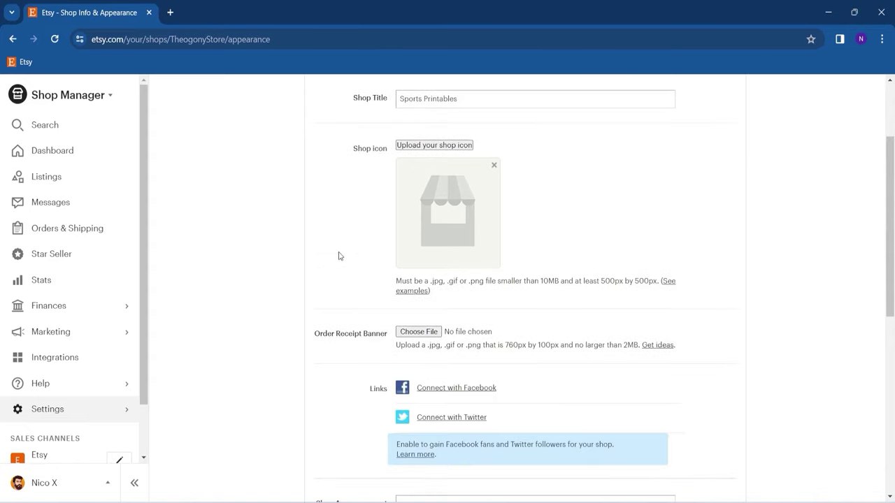
pyautogui.click(402, 204)
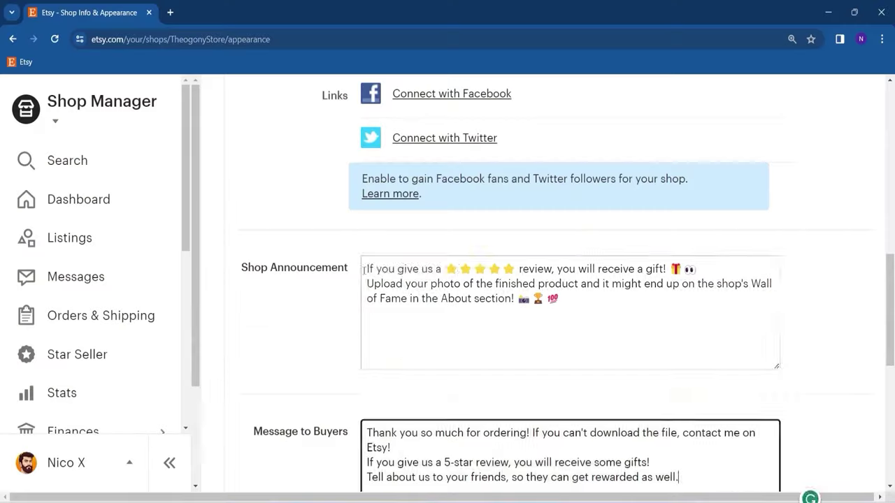
pyautogui.moveTo(364, 270); pyautogui.dragTo(504, 301)
pyautogui.click(635, 349)
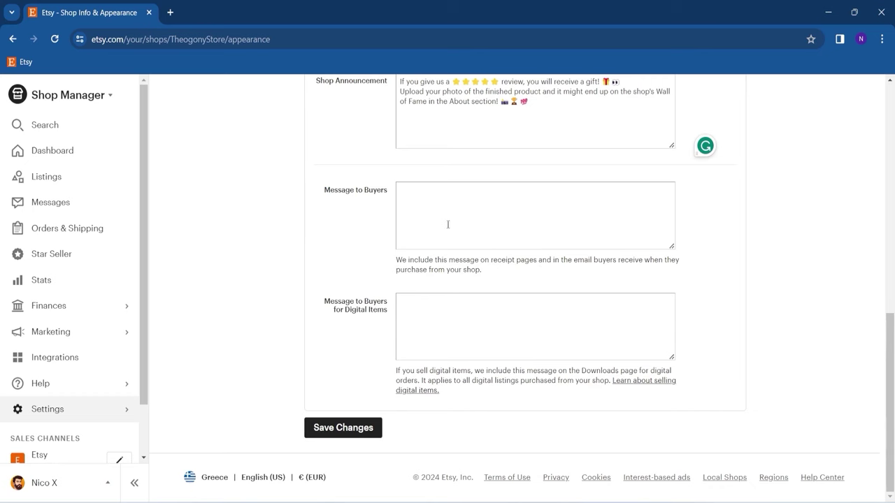
# - Paste the thank-you and five-star-review gift note into Message to Buyers
pyautogui.moveTo(326, 197); pyautogui.dragTo(388, 198)
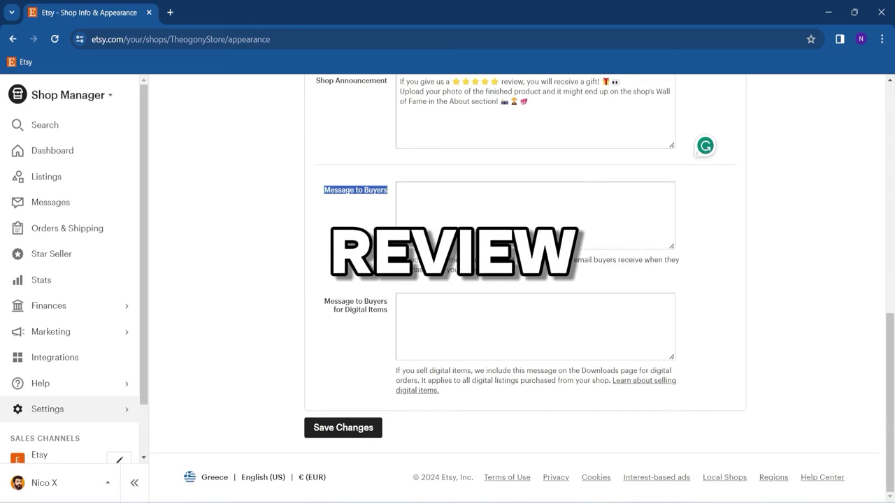
pyautogui.hotkey('ctrl', '+')
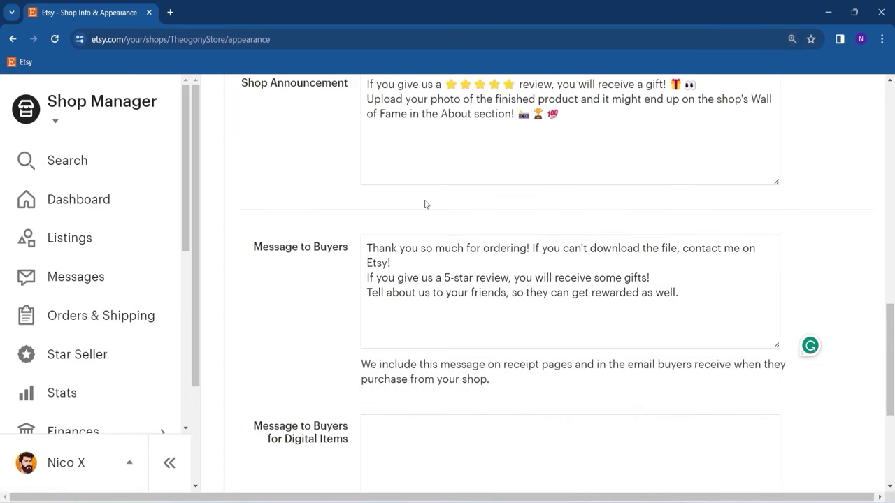
pyautogui.moveTo(367, 248); pyautogui.dragTo(399, 267)
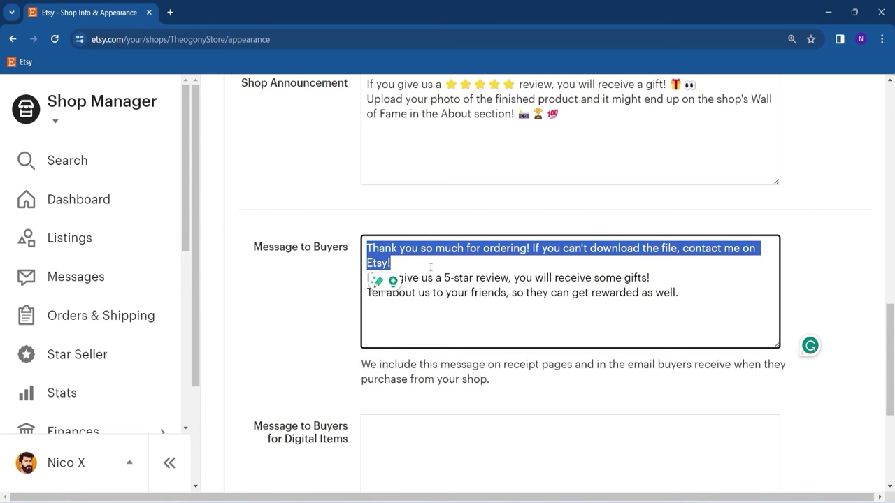
pyautogui.click(358, 286)
pyautogui.moveTo(365, 278); pyautogui.dragTo(653, 279)
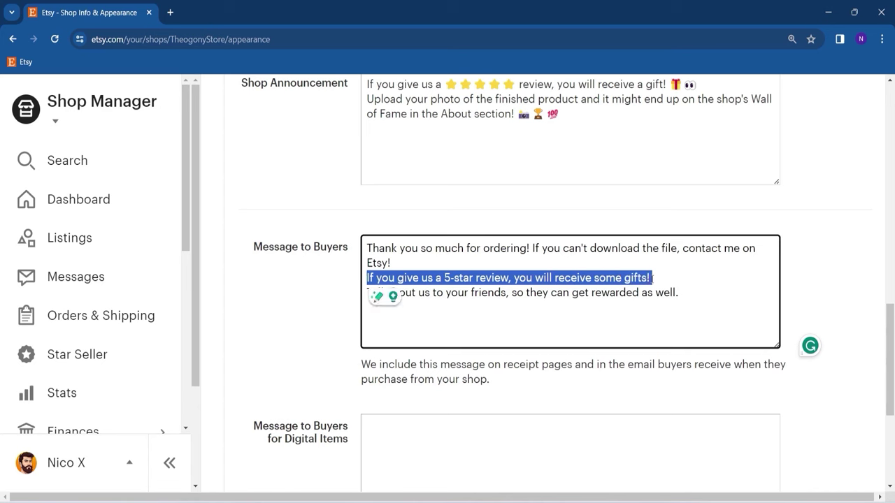
pyautogui.click(593, 310)
pyautogui.moveTo(363, 297); pyautogui.dragTo(700, 291)
pyautogui.click(722, 317)
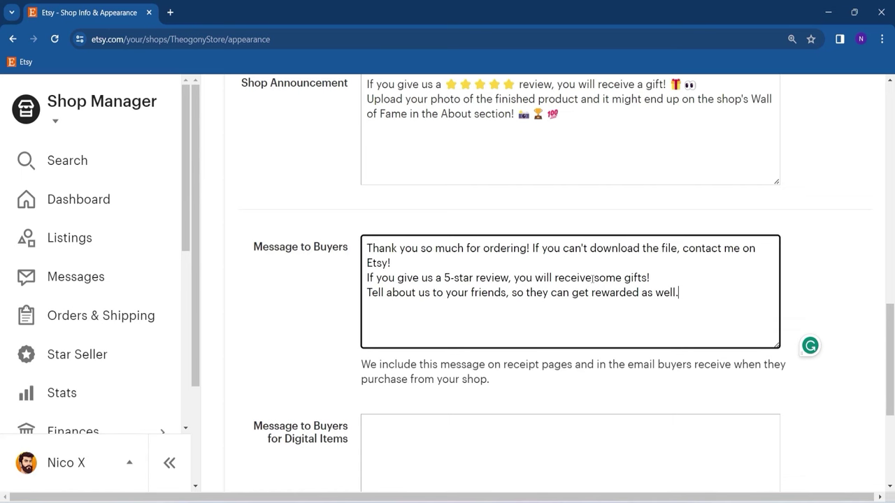
# - Put the same note in Message to Buyers for Digital Items and save the changes
pyautogui.scroll(-2, 411, 318)
pyautogui.click(411, 318)
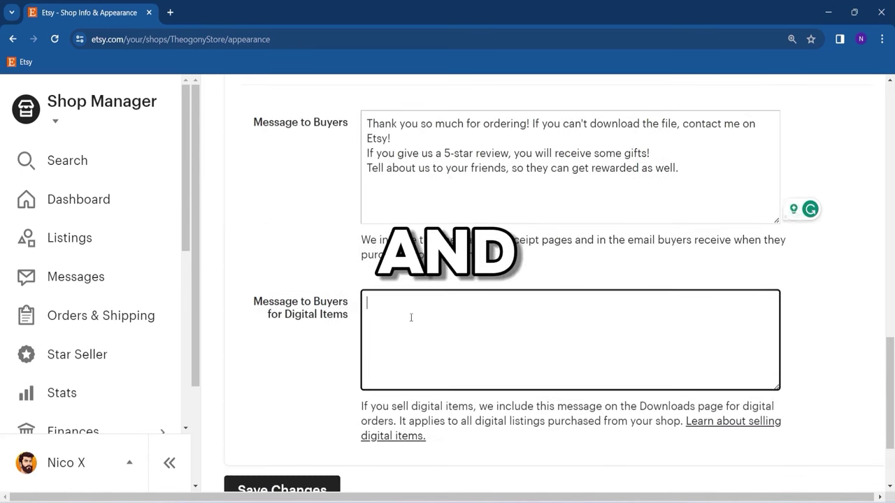
pyautogui.write("Thank you so much for ordering! If you can't download the file, contact me on Etsy! If you give us a 5-star review, you will receive some gifts! Tell about us to your friends, so they can get rewarded as well.")
pyautogui.click(814, 346)
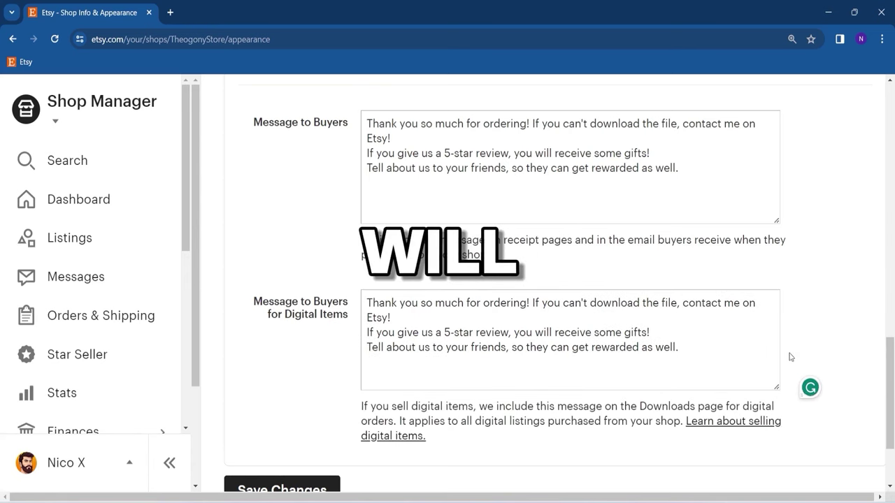
pyautogui.hotkey('ctrl', '-')
pyautogui.hotkey('ctrl', '-')
pyautogui.click(344, 429)
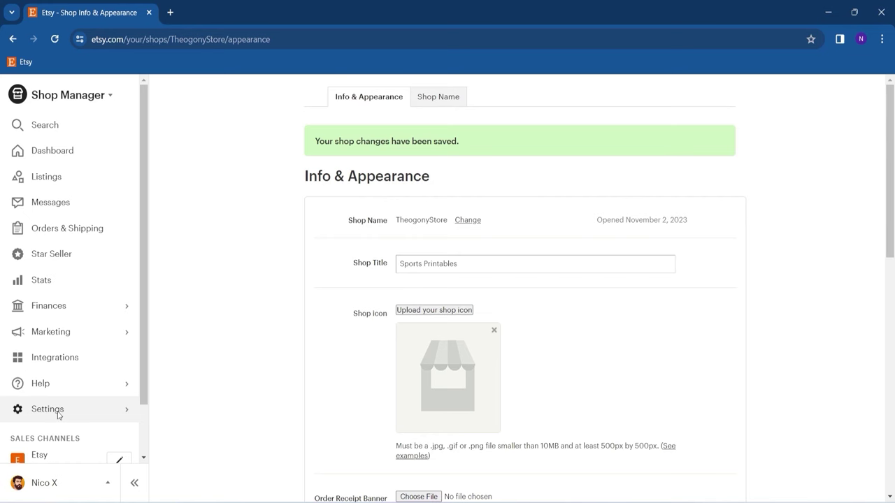
# - Open About your shop, review the shop story, and scroll down to the Shop Photos section
pyautogui.click(59, 412)
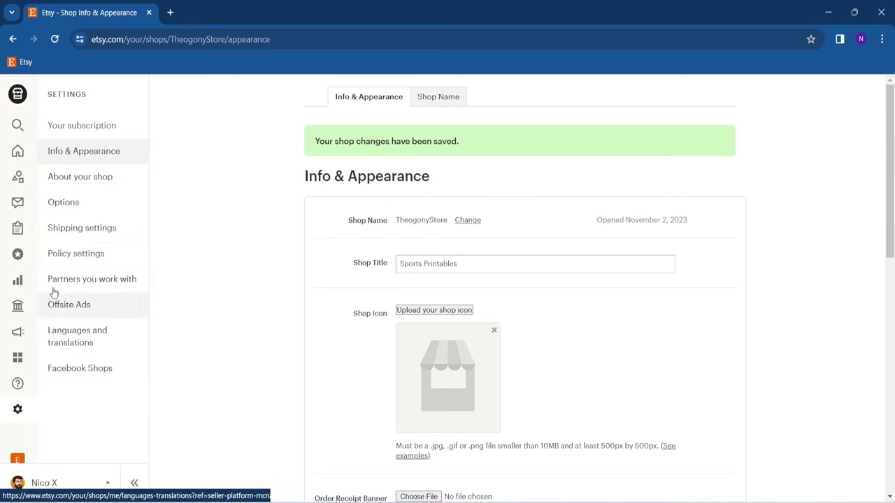
pyautogui.click(94, 179)
pyautogui.moveTo(493, 195); pyautogui.dragTo(690, 264)
pyautogui.click(633, 288)
pyautogui.click(393, 97)
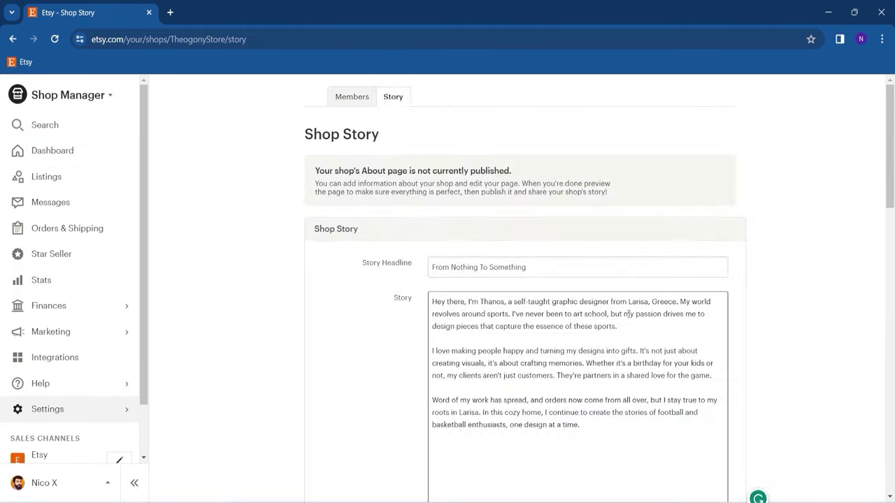
pyautogui.scroll(-1, 639, 335)
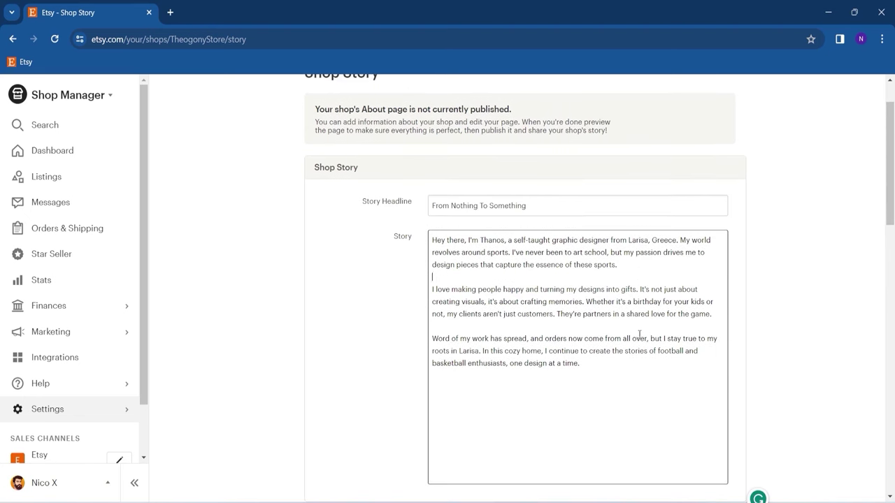
pyautogui.click(806, 368)
pyautogui.moveTo(893, 190); pyautogui.dragTo(893, 208)
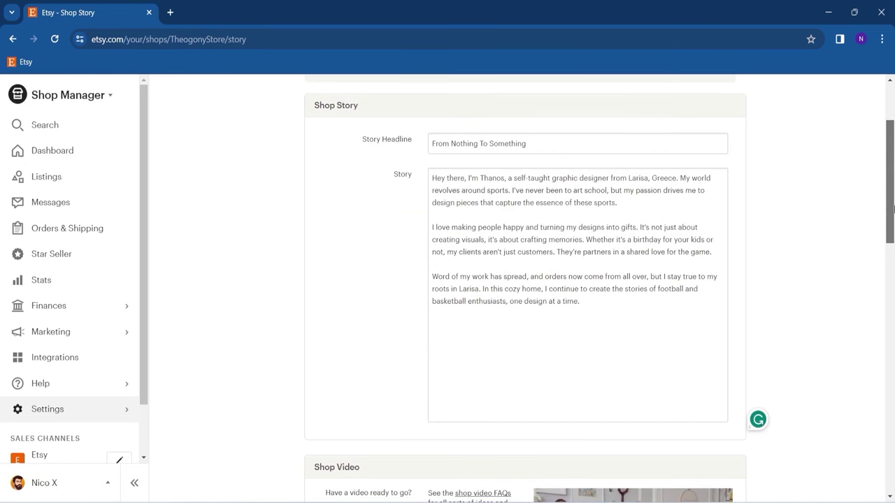
pyautogui.moveTo(893, 207); pyautogui.dragTo(893, 400)
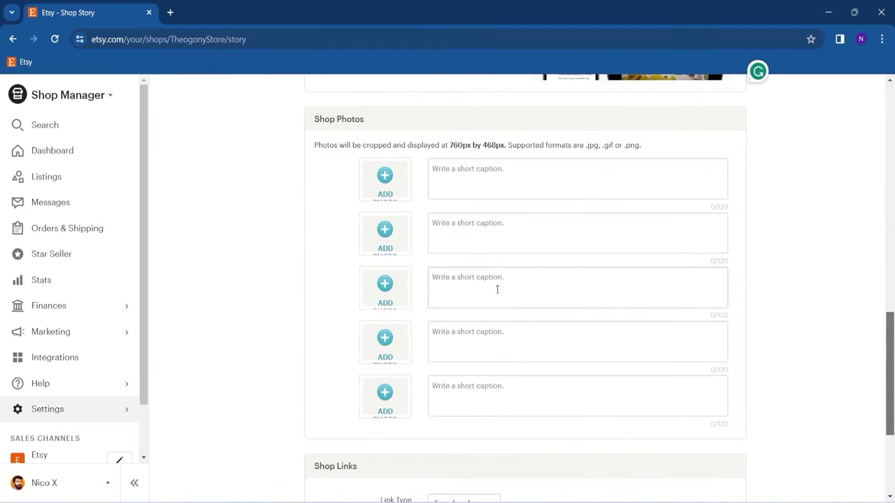
# - Caption the first three Shop Photos slots with a customer's name followed by 'photo'
pyautogui.click(451, 174)
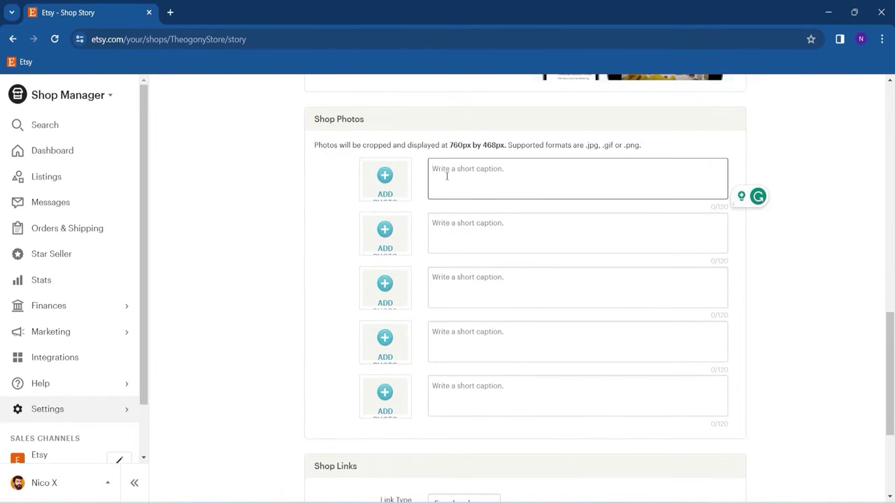
pyautogui.write("Michelle's photo")
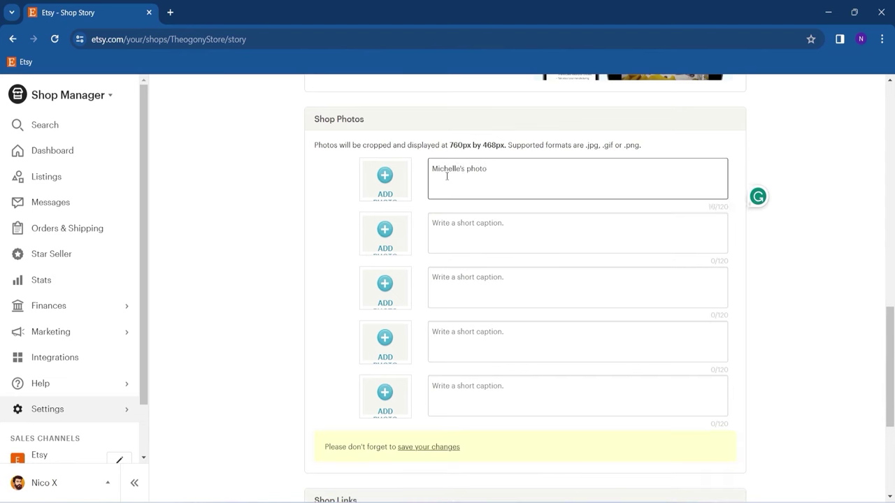
pyautogui.click(471, 231)
pyautogui.write('And')
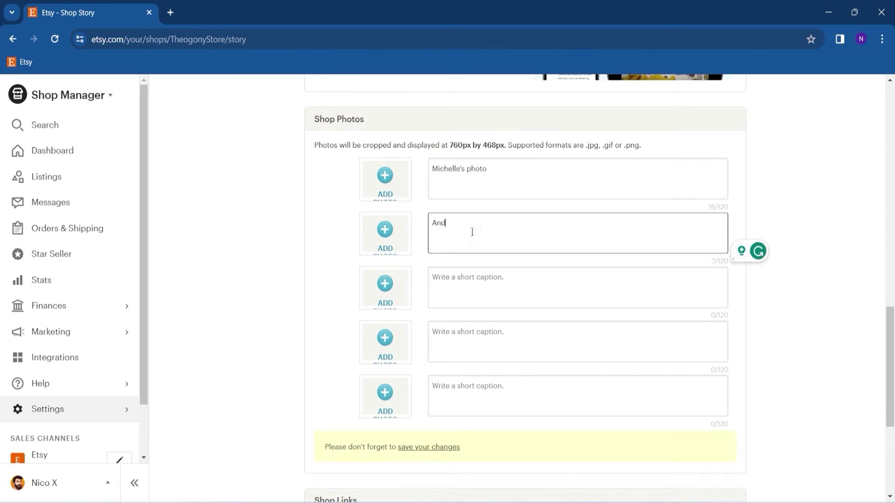
pyautogui.write("rew's photo")
pyautogui.click(473, 286)
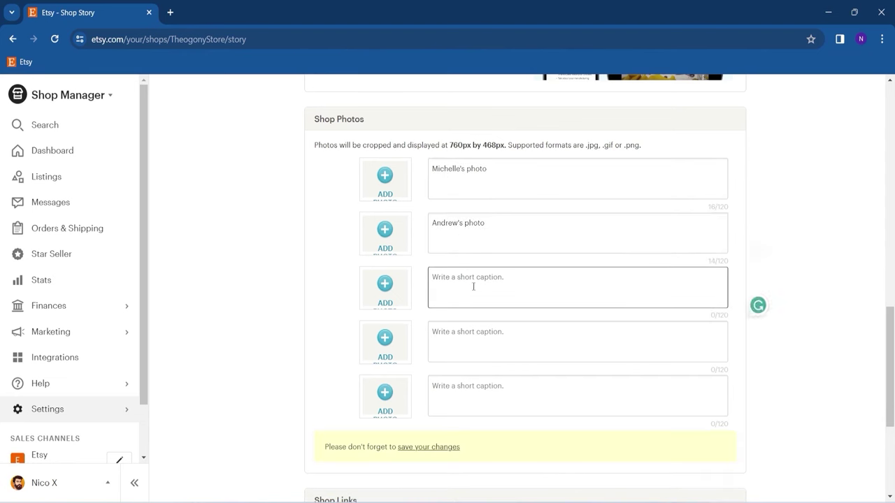
pyautogui.write("Maria's pho")
# - Caption the fourth and fifth photo slots likewise with customers' names plus 'photo'
pyautogui.click(464, 337)
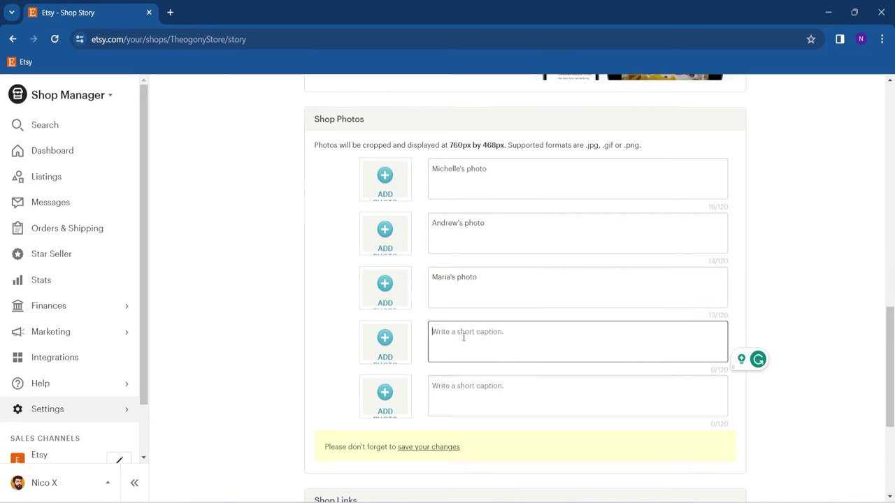
pyautogui.write("Courtney's photo")
pyautogui.click(458, 388)
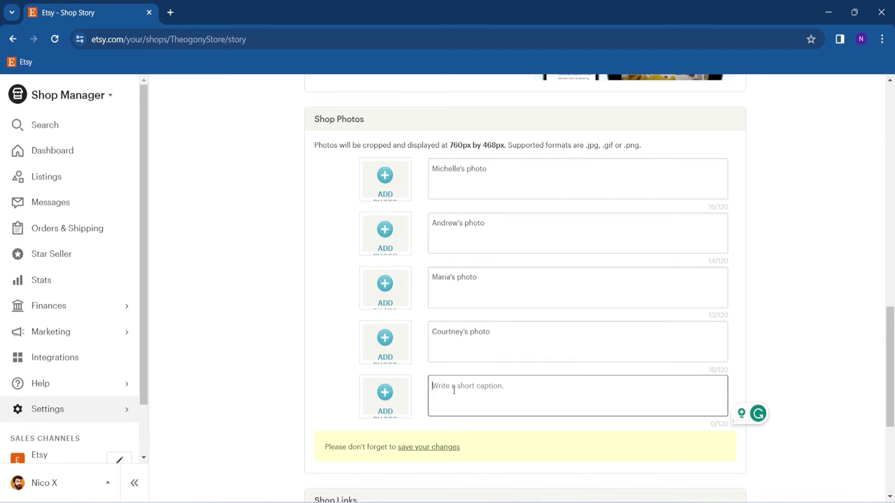
pyautogui.write('Ni')
pyautogui.press('BackSpace')
pyautogui.press('BackSpace')
pyautogui.write("alessandra's photo")
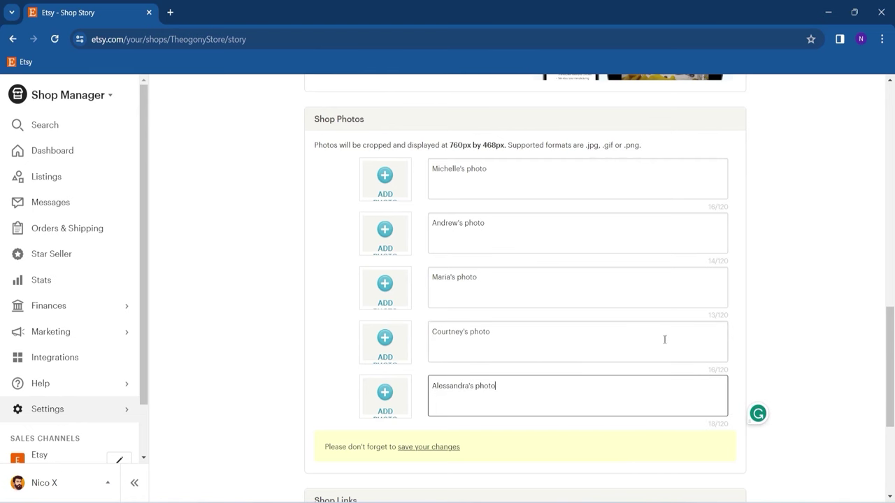
pyautogui.scroll(-3, 697, 334)
pyautogui.scroll(2, 754, 335)
pyautogui.scroll(6, 753, 334)
pyautogui.scroll(-1, 749, 334)
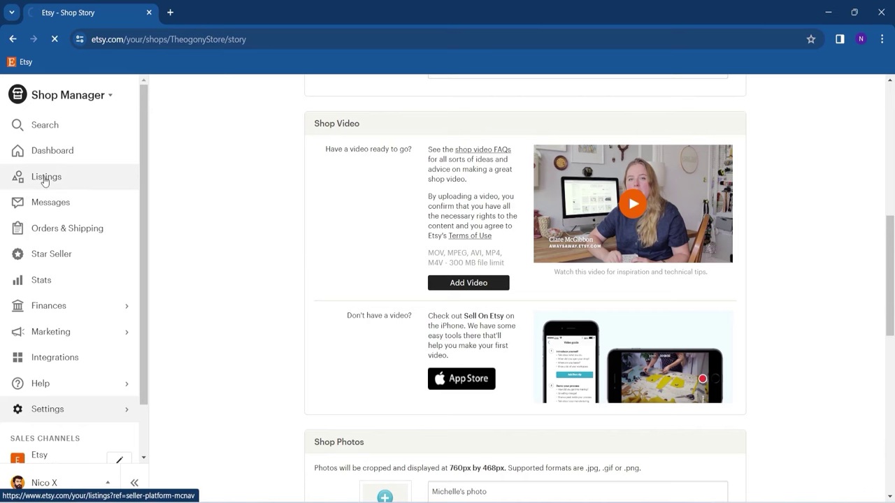
# - Go to Listings and open Manage Sections to see the Greek Gods section
pyautogui.click(44, 179)
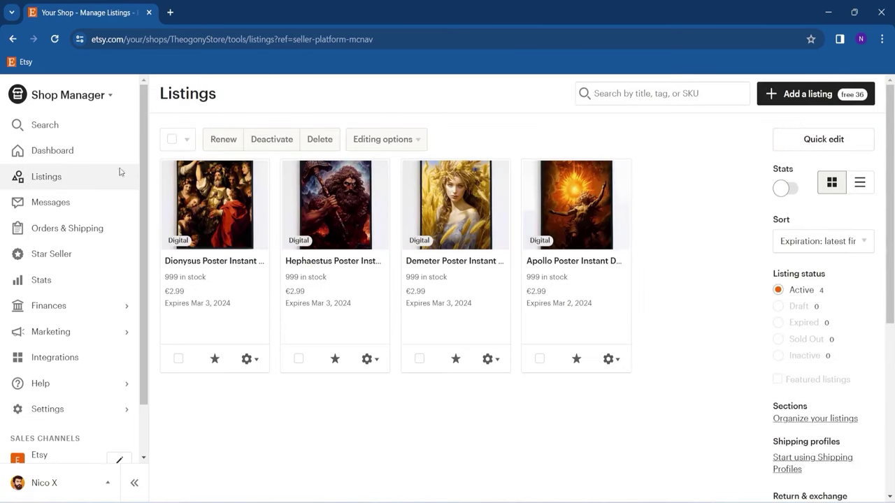
pyautogui.scroll(-1, 701, 156)
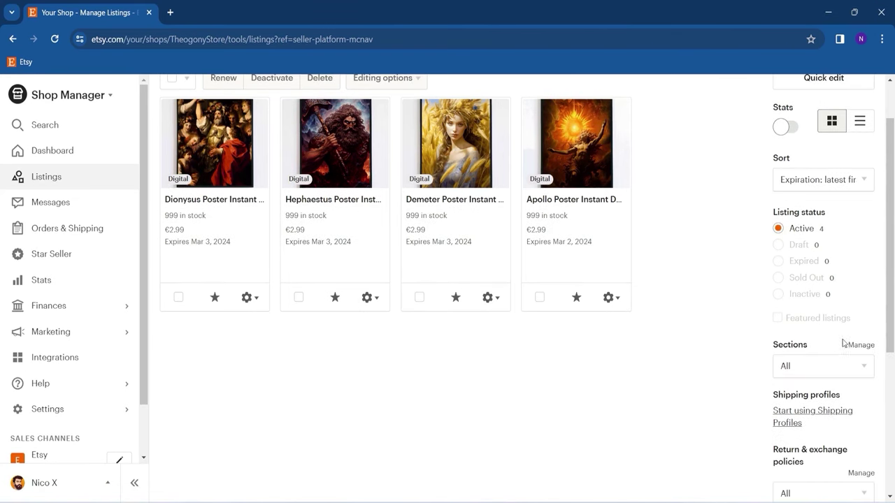
pyautogui.click(859, 345)
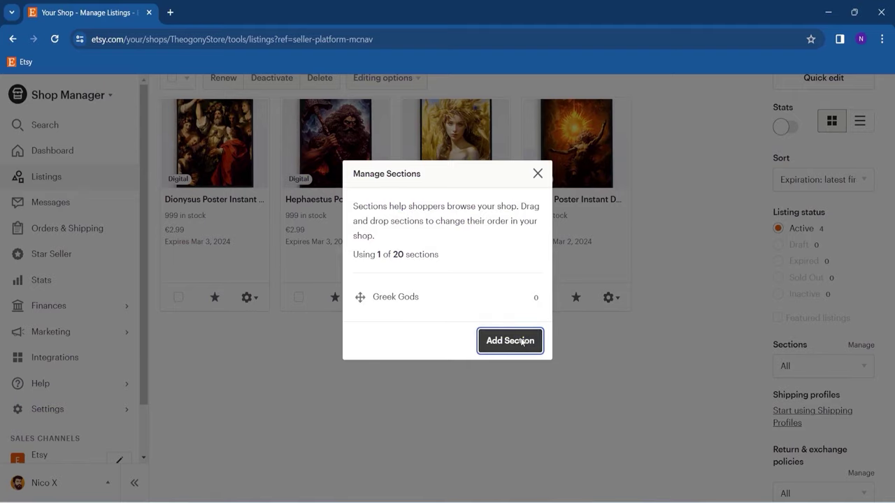
# - Add a new shop section titled 'Greek Goddesses' and save it
pyautogui.click(523, 342)
pyautogui.click(423, 222)
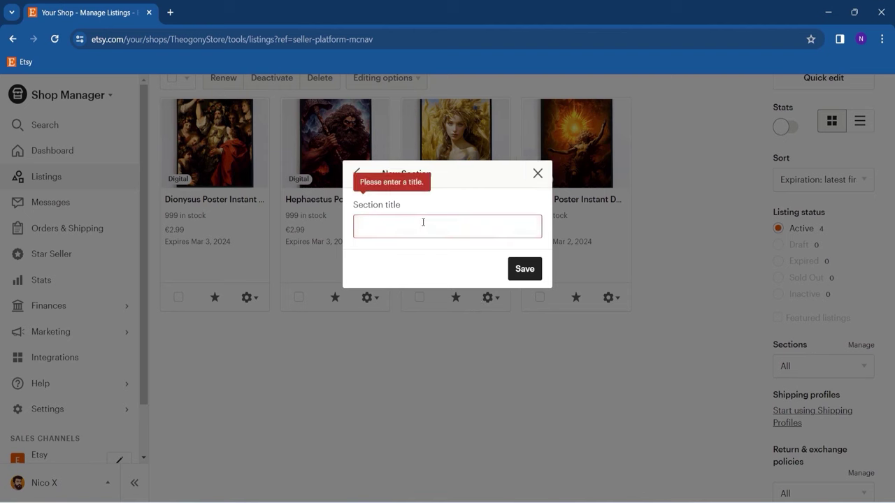
pyautogui.write('Greek Godde')
pyautogui.click(529, 266)
pyautogui.click(525, 166)
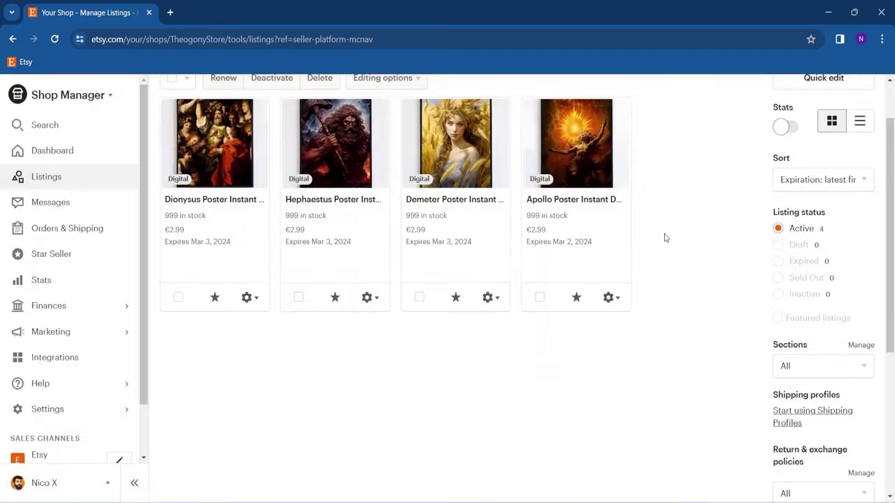
pyautogui.scroll(1, 657, 234)
# - Move the Hephaestus listing into the Greek Gods section
pyautogui.click(179, 147)
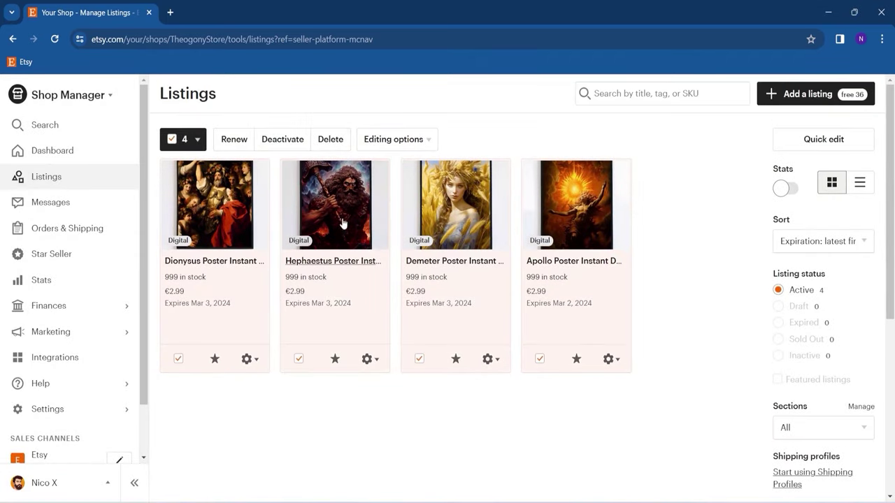
pyautogui.click(420, 360)
pyautogui.click(371, 361)
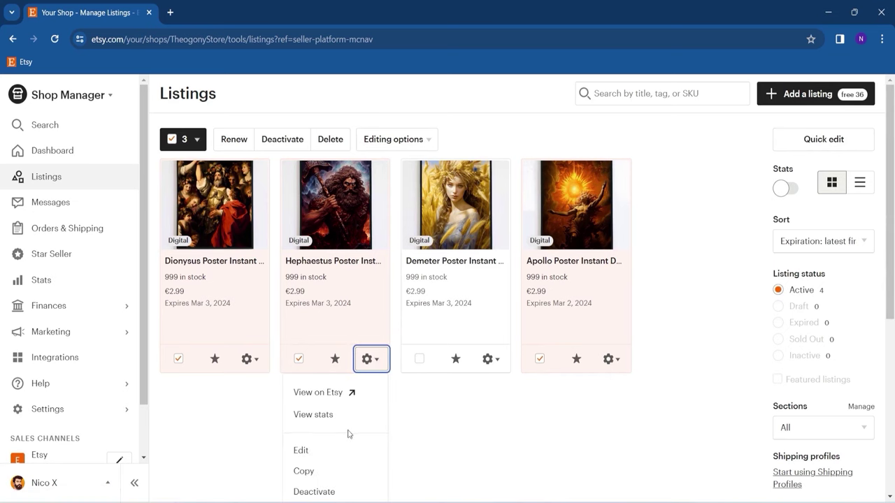
pyautogui.scroll(-2, 350, 433)
pyautogui.click(329, 429)
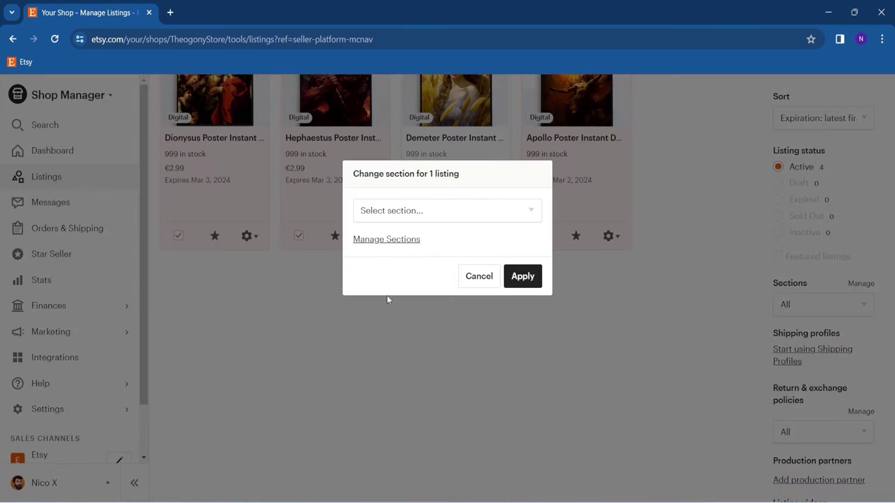
pyautogui.click(434, 216)
pyautogui.click(424, 263)
pyautogui.click(523, 276)
# - Change the Demeter listing's section as well
pyautogui.click(488, 308)
pyautogui.click(445, 487)
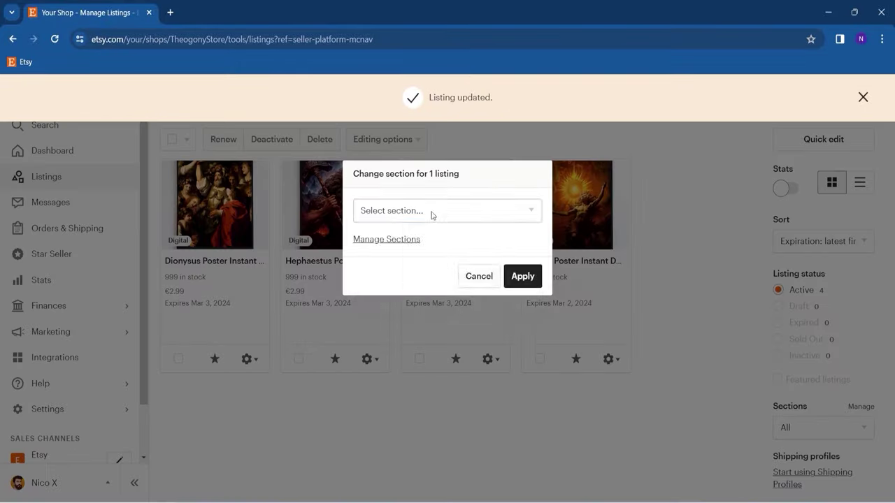
pyautogui.click(521, 276)
pyautogui.moveTo(685, 237); pyautogui.dragTo(599, 266)
pyautogui.click(707, 275)
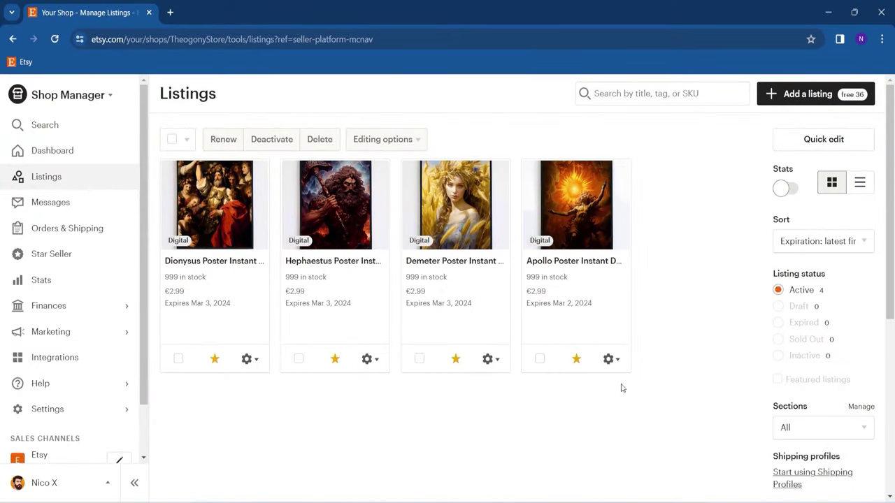
# - In the featured listings queue, drag Apollo above Dionysus
pyautogui.scroll(-1, 669, 266)
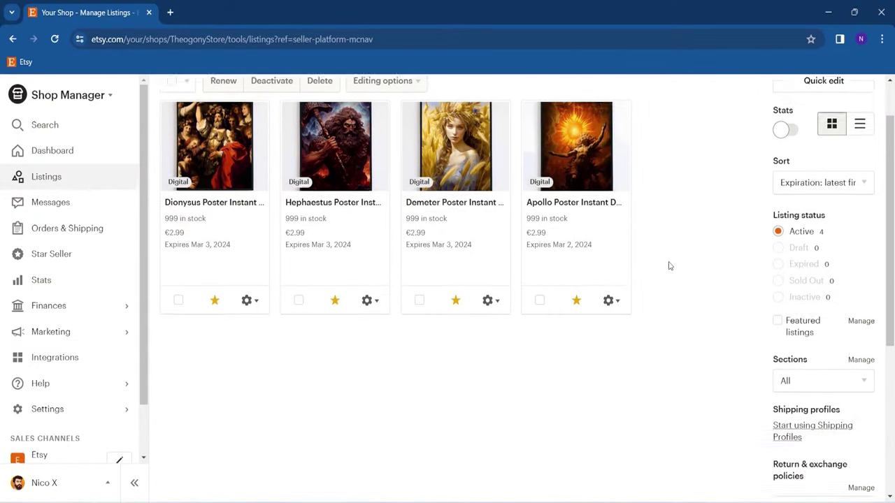
pyautogui.scroll(1, 669, 269)
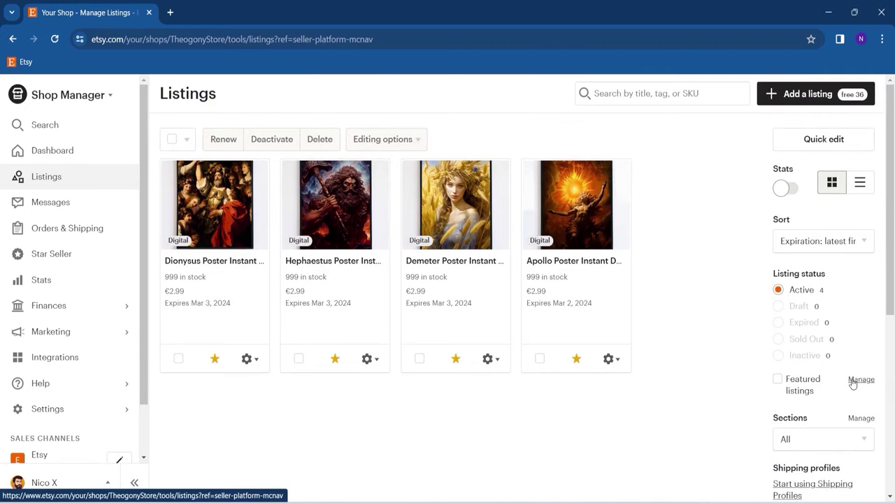
pyautogui.click(861, 380)
pyautogui.moveTo(340, 249); pyautogui.dragTo(361, 246)
# - Move Demeter to the top of the featured listings and return to the dashboard
pyautogui.moveTo(361, 199); pyautogui.dragTo(365, 172)
pyautogui.click(616, 313)
pyautogui.click(26, 62)
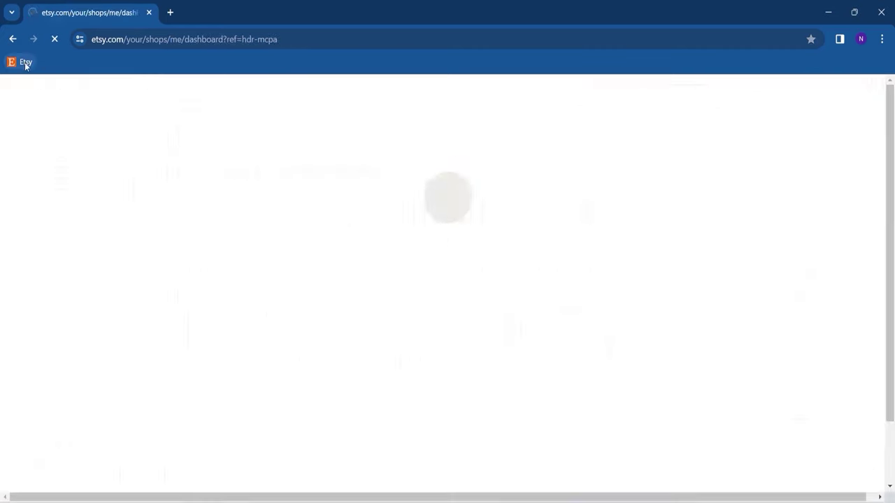
# - Open the public shop page, check the Featured items heading, and enter the shop editor
pyautogui.click(730, 102)
pyautogui.scroll(-3, 505, 196)
pyautogui.tripleClick(315, 184)
pyautogui.scroll(5, 447, 280)
pyautogui.click(56, 186)
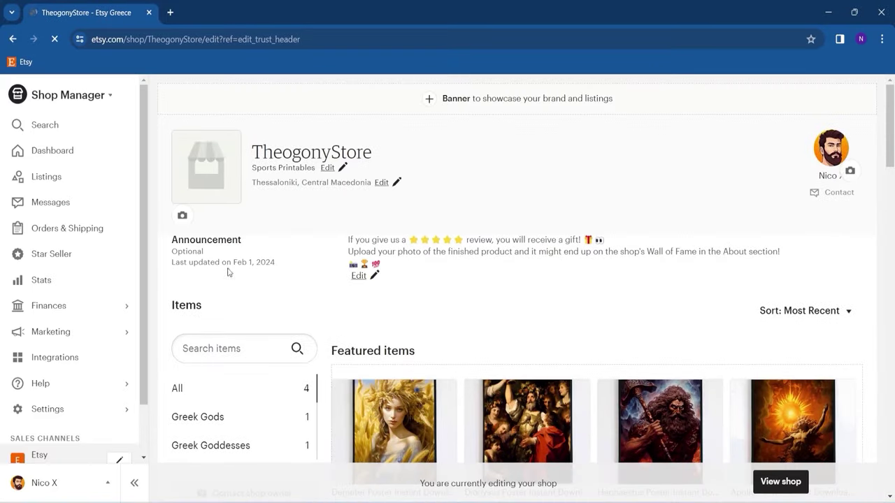
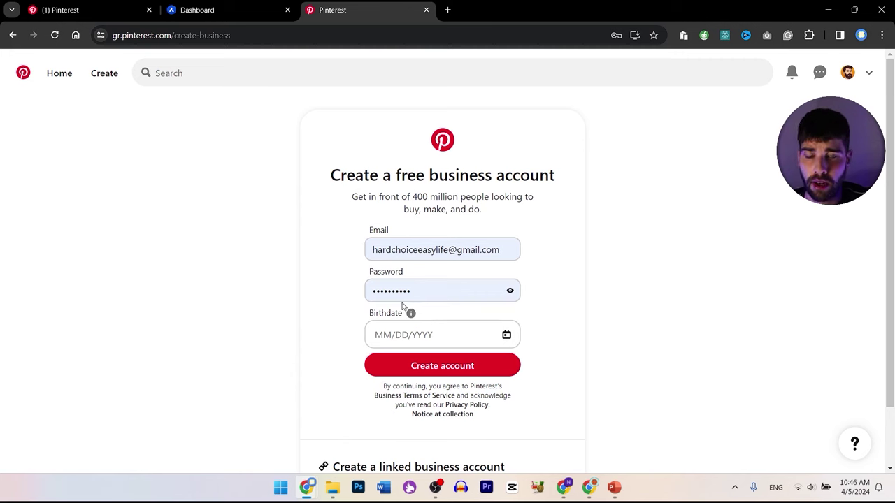
# - Return to the profile tab and open its Edit profile settings page
pyautogui.hotkey('ctrl', '1')
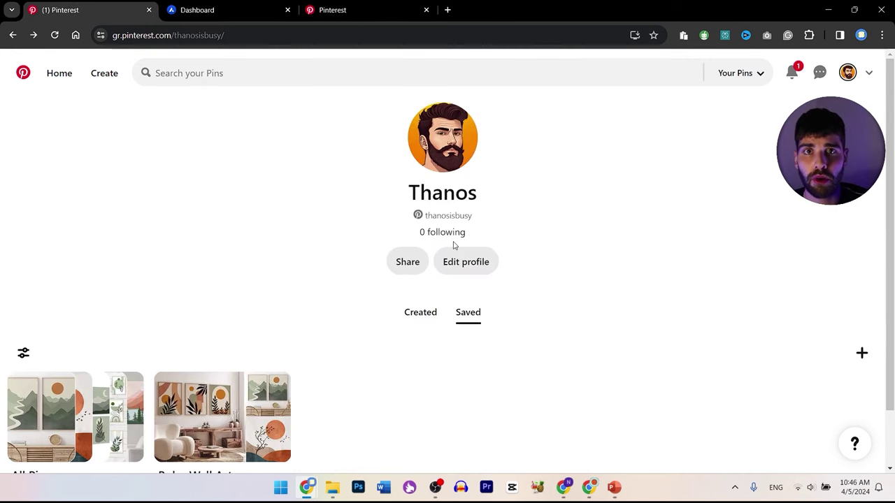
pyautogui.click(474, 263)
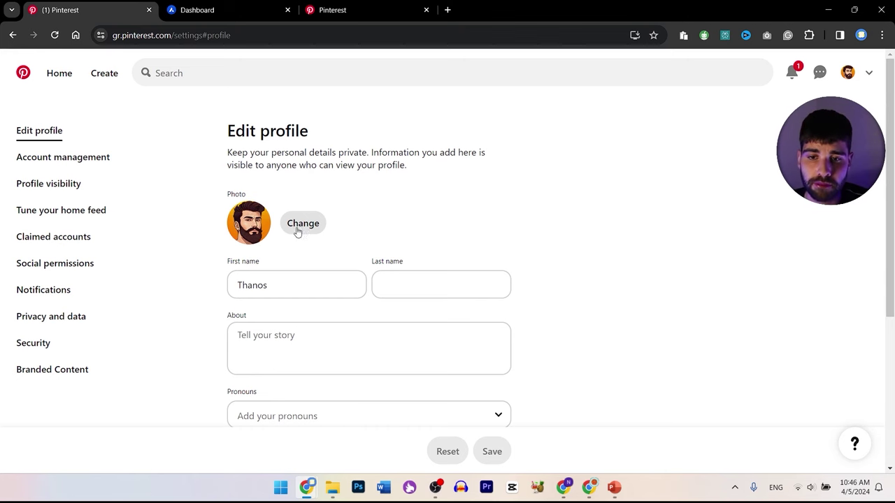
# - Replace the profile photo with the coconut image from the Downloads folder
pyautogui.click(290, 233)
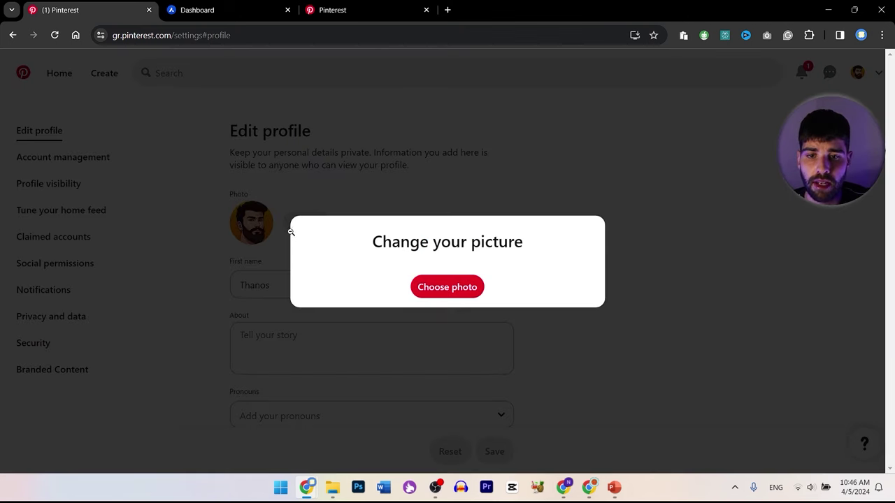
pyautogui.click(427, 290)
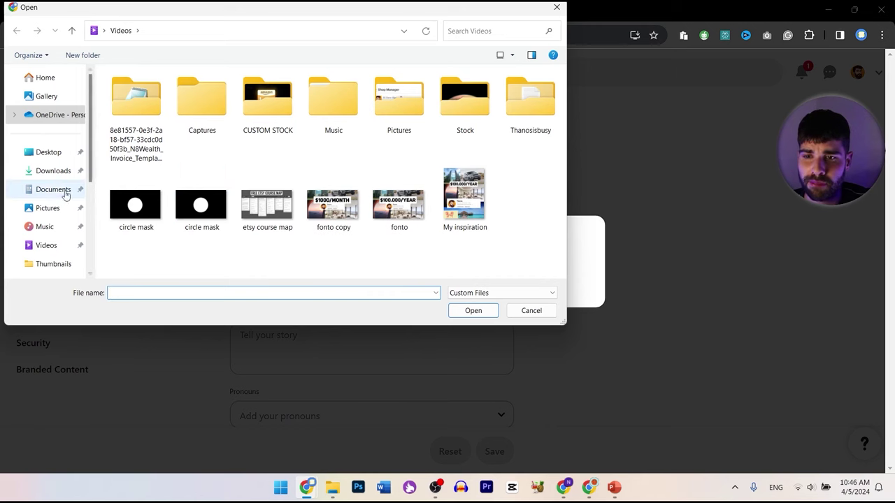
pyautogui.click(56, 172)
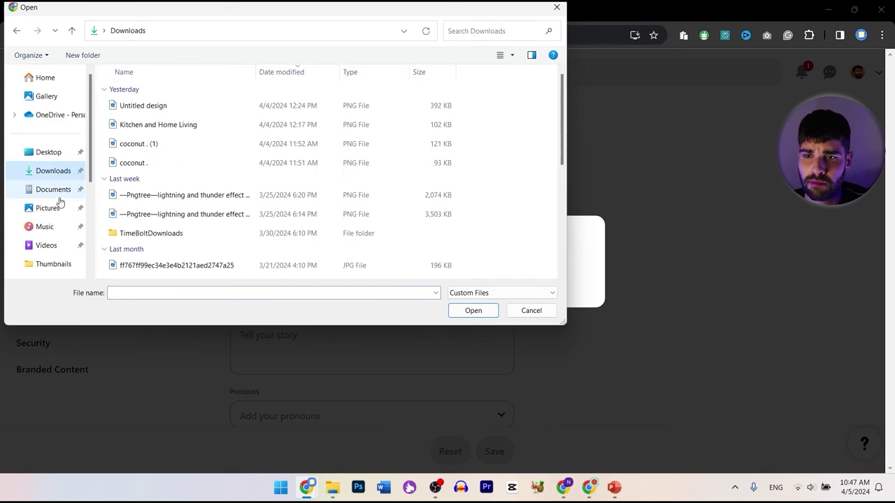
pyautogui.doubleClick(170, 150)
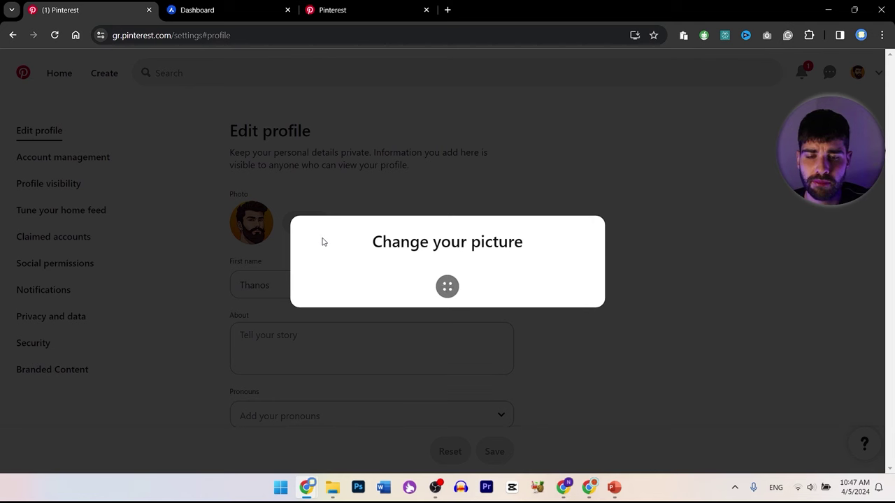
pyautogui.scroll(-1, 229, 238)
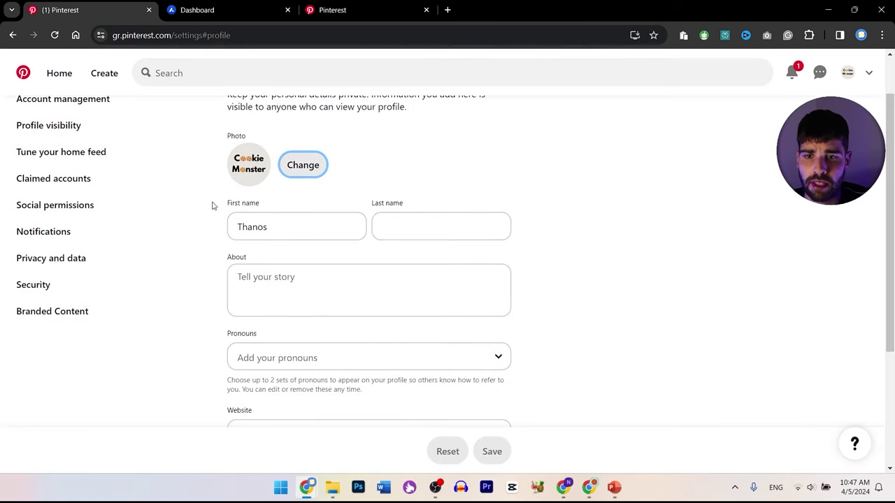
pyautogui.scroll(-1, 208, 209)
pyautogui.moveTo(275, 176); pyautogui.dragTo(228, 170)
pyautogui.scroll(2, 217, 187)
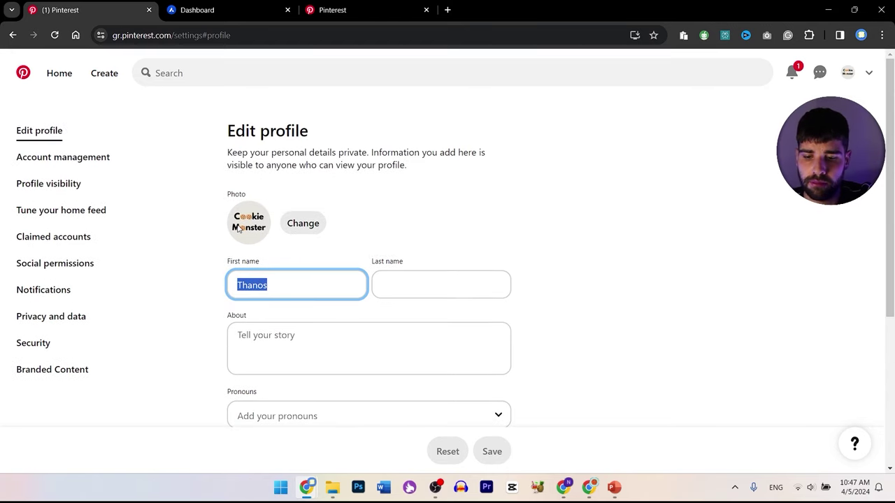
# - Enter first name 'Cookie' and last name 'Monster'
pyautogui.write('Cookie')
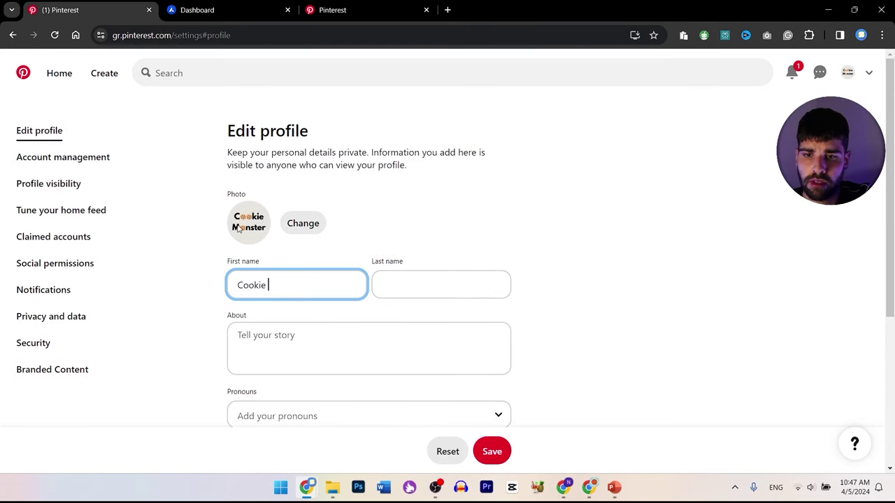
pyautogui.click(404, 283)
pyautogui.write('Mon')
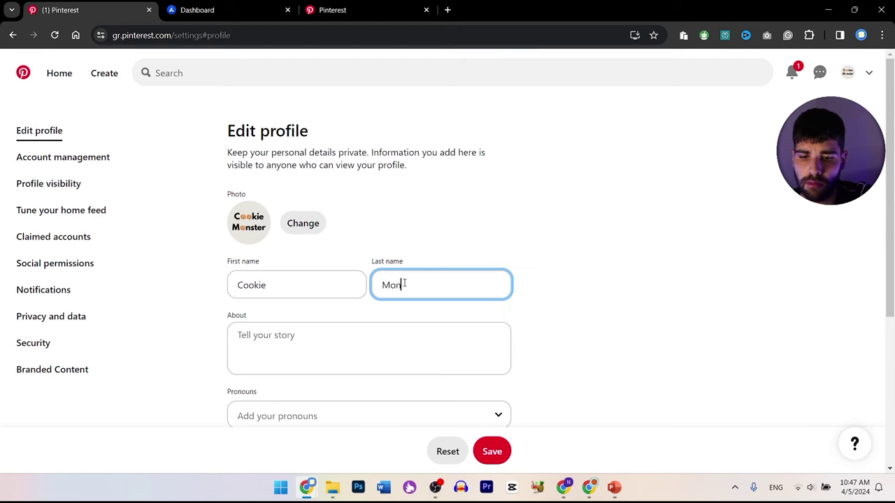
pyautogui.press('BackSpace')
pyautogui.press('BackSpace')
pyautogui.press('BackSpace')
pyautogui.press('BackSpace')
pyautogui.press('BackSpace')
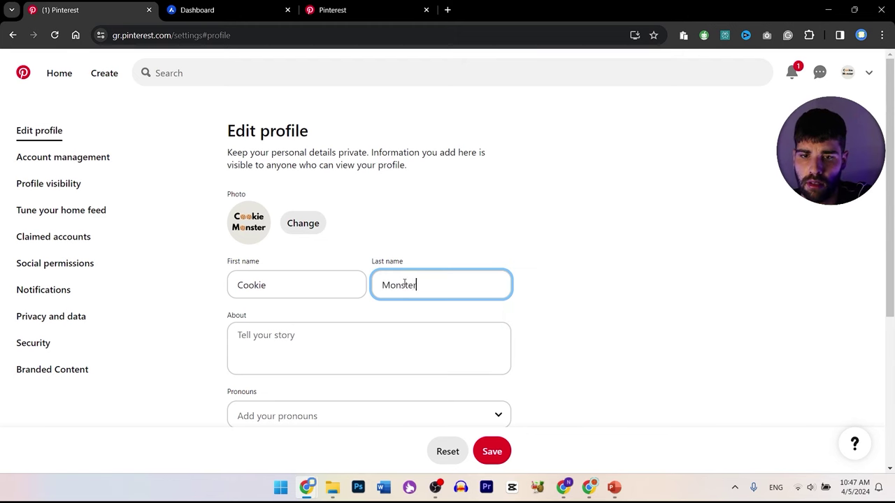
pyautogui.write('Monster')
# - Write the About text 'We sell the best Cookie Jars!!'
pyautogui.click(315, 326)
pyautogui.scroll(-2, 313, 327)
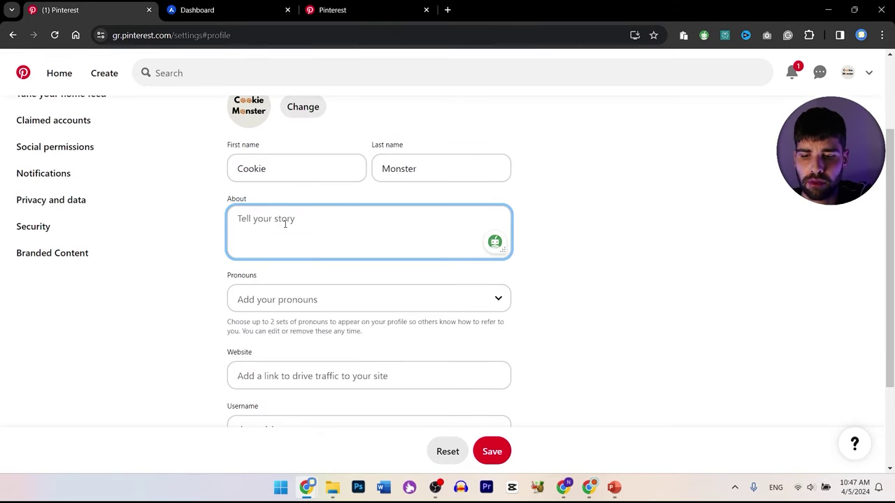
pyautogui.write('We sell')
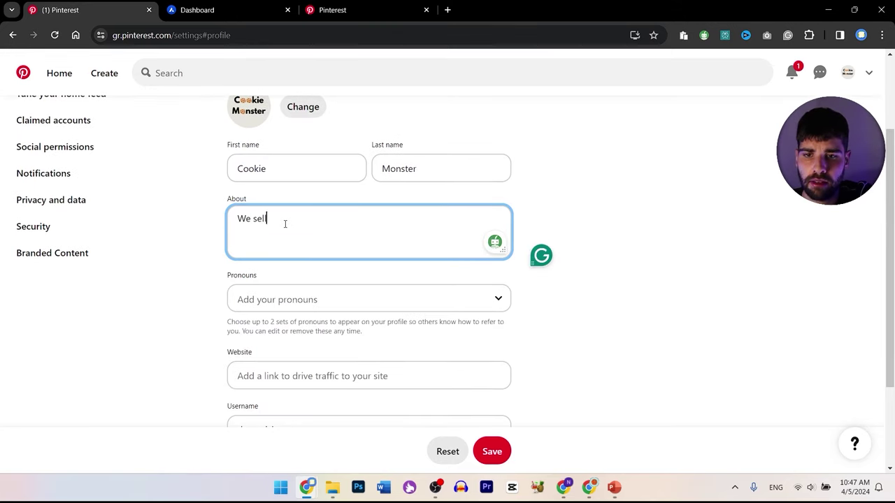
pyautogui.write(' Cook')
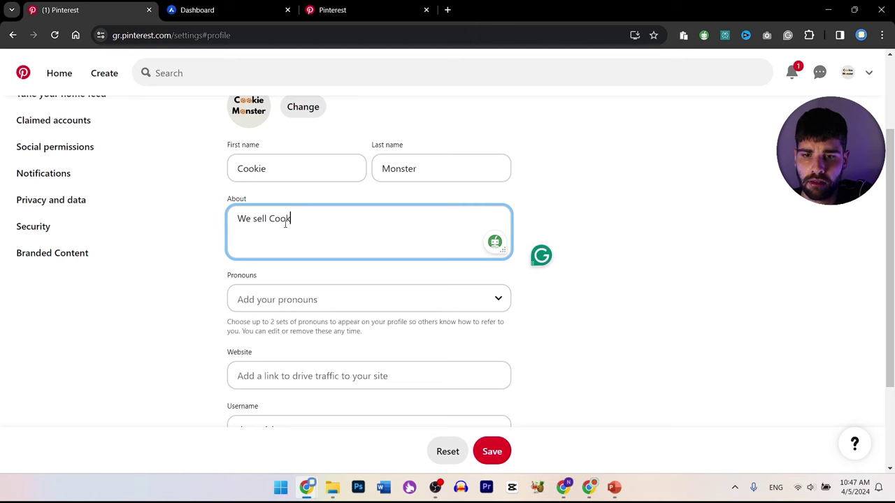
pyautogui.press('BackSpace')
pyautogui.press('BackSpace')
pyautogui.press('BackSpace')
pyautogui.press('BackSpace')
pyautogui.write('TCookie Jars')
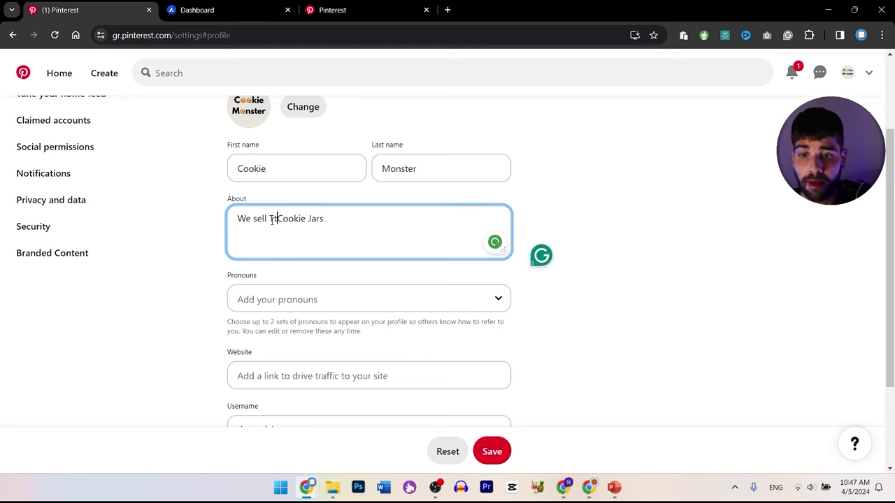
pyautogui.click(269, 219)
pyautogui.write('the bse')
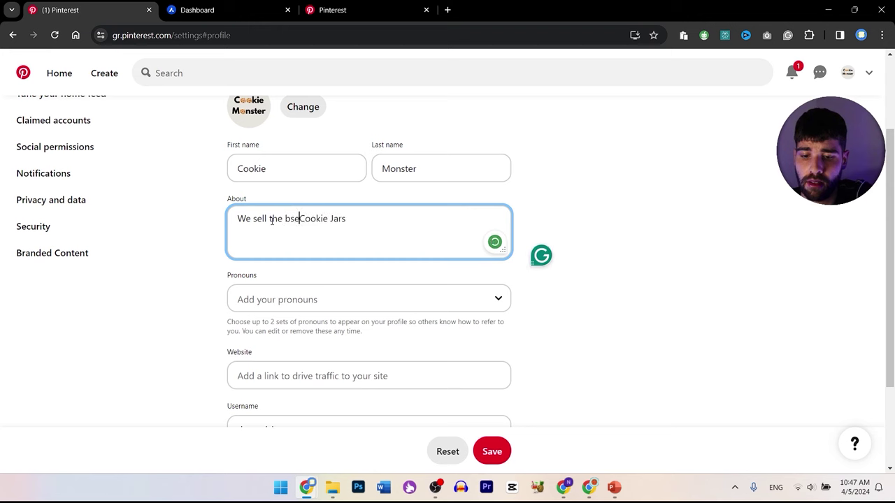
pyautogui.press('BackSpace')
pyautogui.press('BackSpace')
pyautogui.write('est')
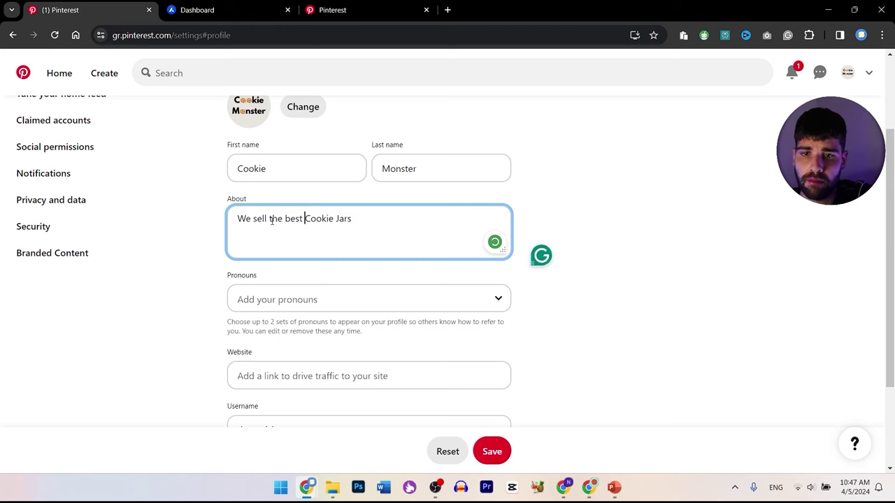
pyautogui.click(353, 218)
pyautogui.write('!!')
# - Leave pronouns unset, copy the Etsy shop link from the Etsy window, and return to Pinterest
pyautogui.click(310, 297)
pyautogui.scroll(-2, 312, 300)
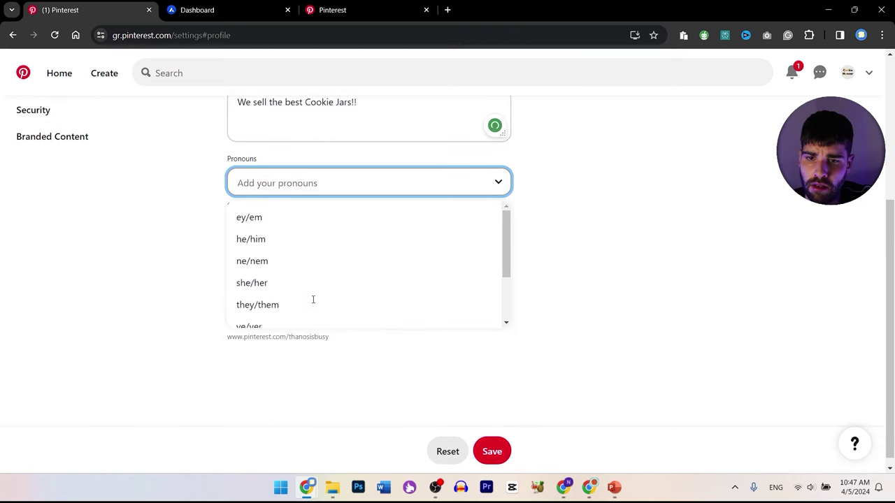
pyautogui.scroll(2, 313, 304)
pyautogui.click(158, 304)
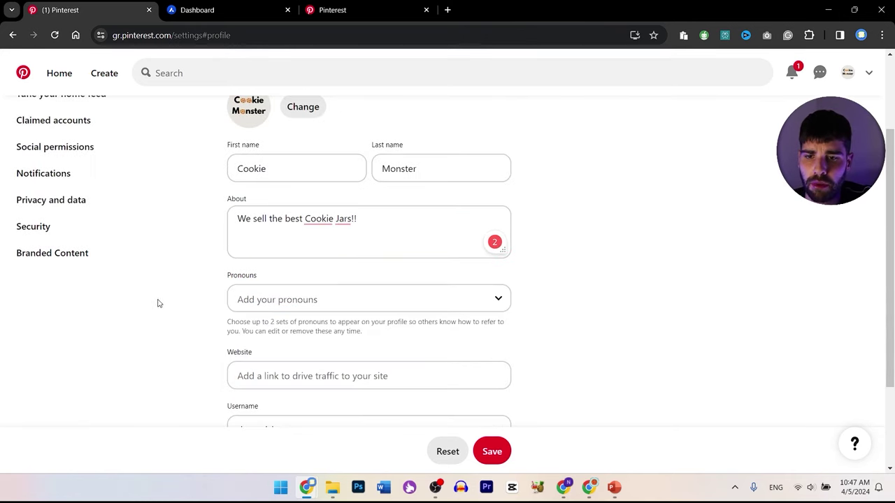
pyautogui.scroll(-2, 261, 340)
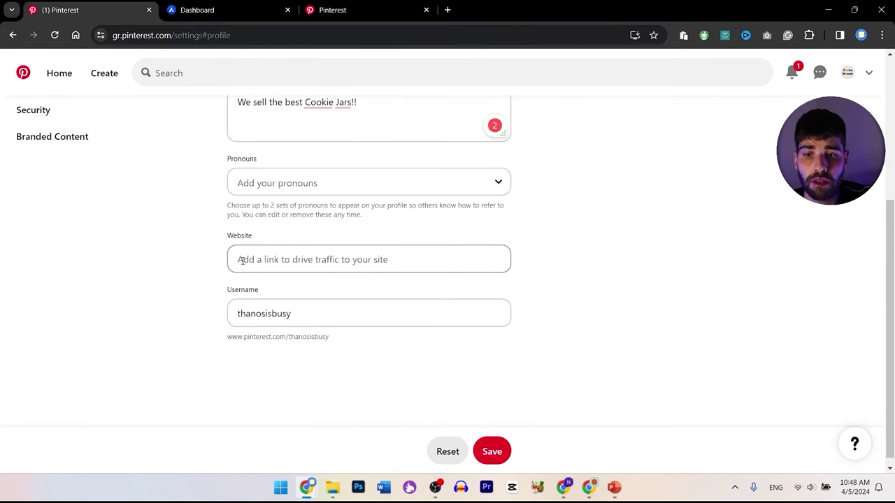
pyautogui.click(563, 487)
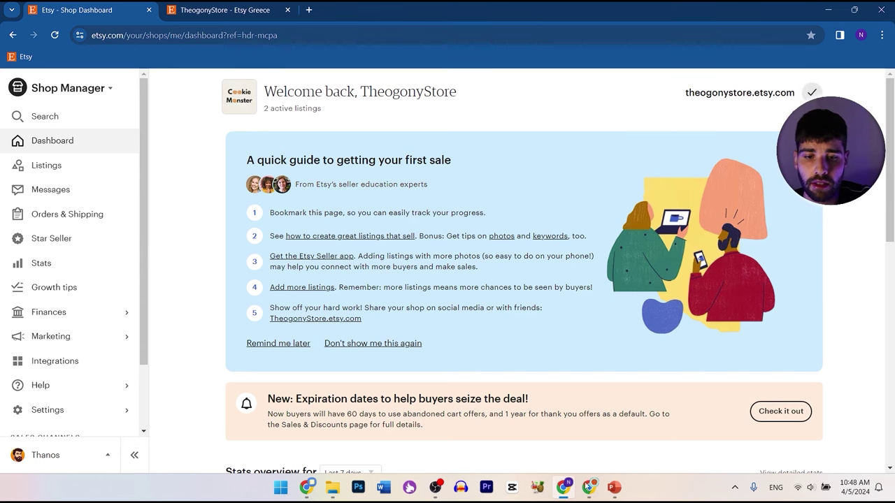
pyautogui.moveTo(306, 487)
pyautogui.click(282, 444)
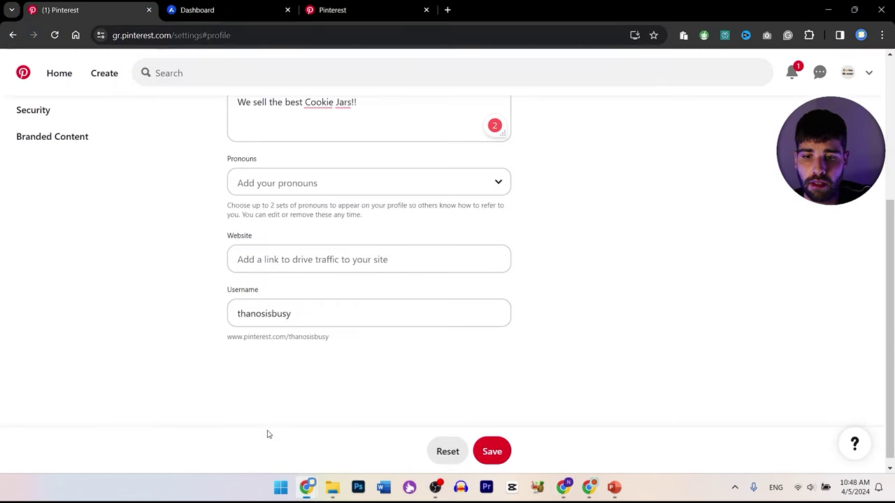
pyautogui.click(271, 261)
pyautogui.write('https://theogonystore.etsy.com')
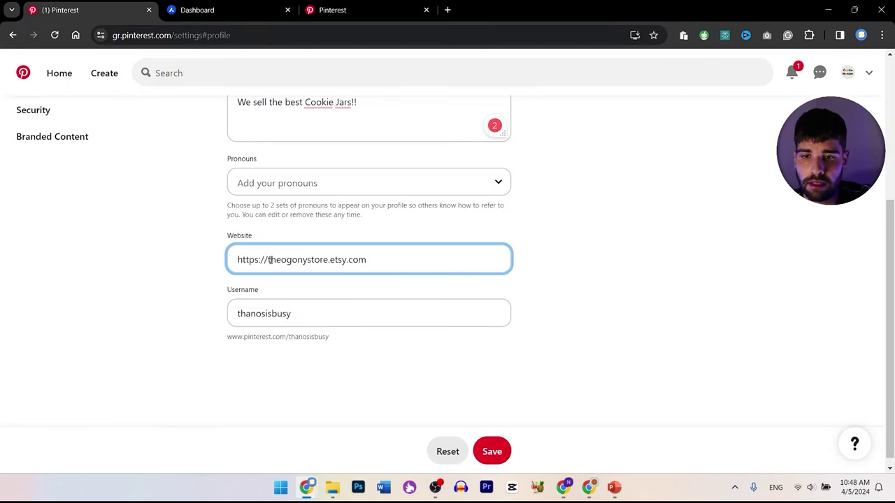
pyautogui.click(195, 312)
pyautogui.click(290, 315)
pyautogui.moveTo(306, 315); pyautogui.dragTo(232, 316)
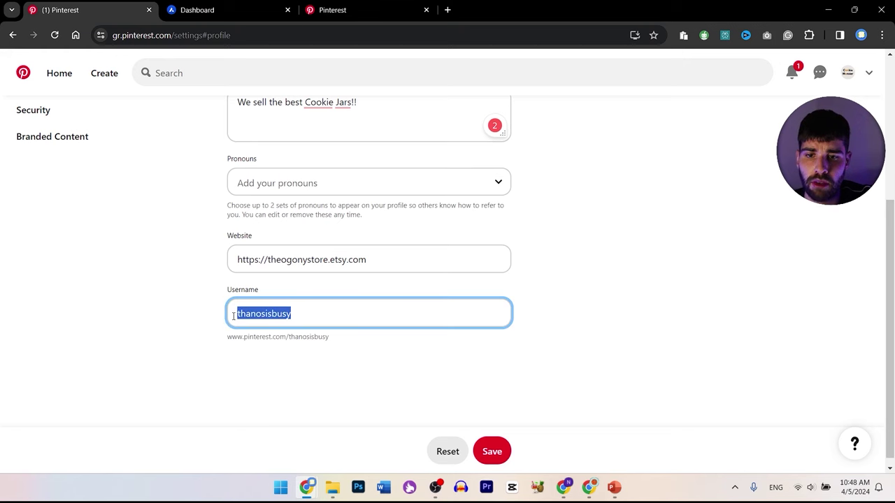
pyautogui.click(205, 318)
# - Save the profile changes and view the updated public profile page
pyautogui.scroll(1, 236, 320)
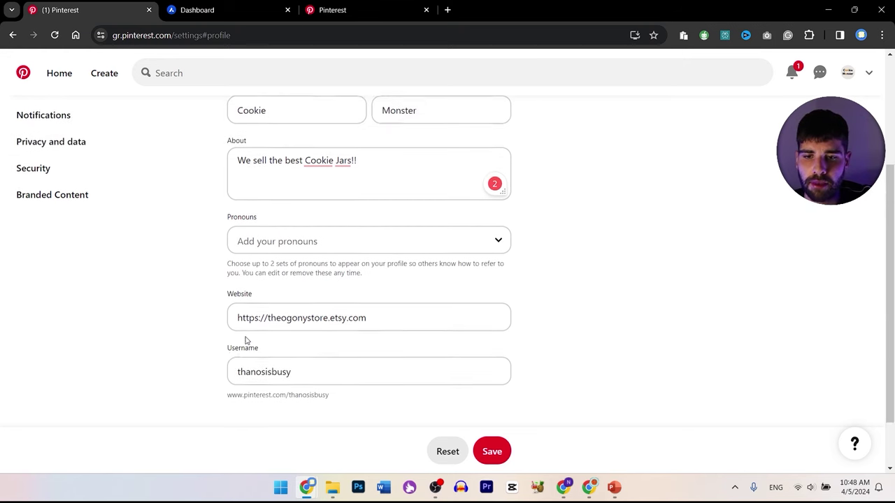
pyautogui.scroll(-1, 250, 341)
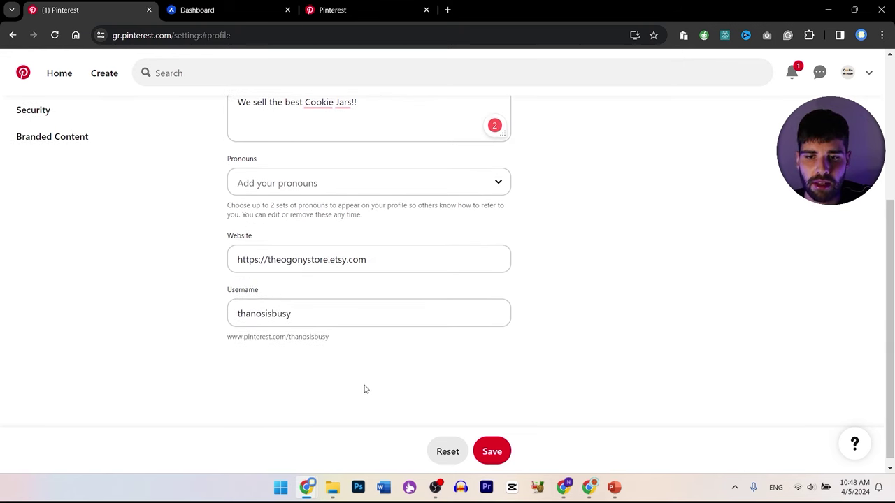
pyautogui.scroll(1, 313, 356)
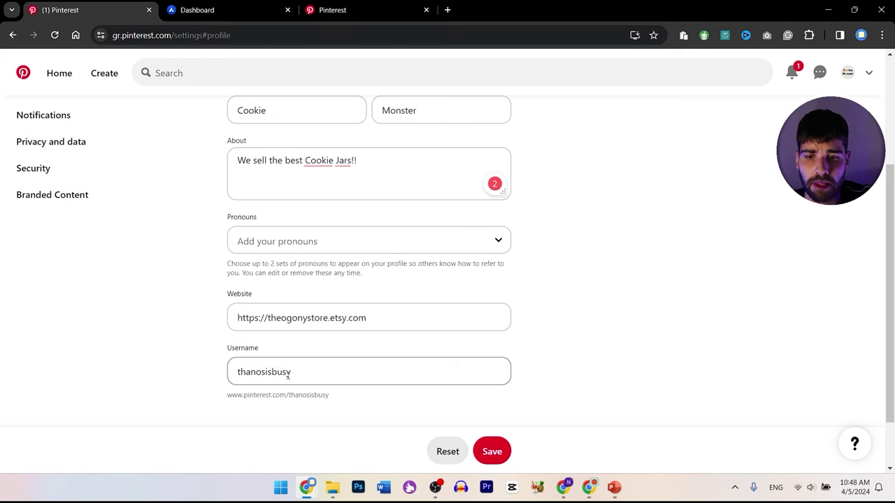
pyautogui.click(497, 453)
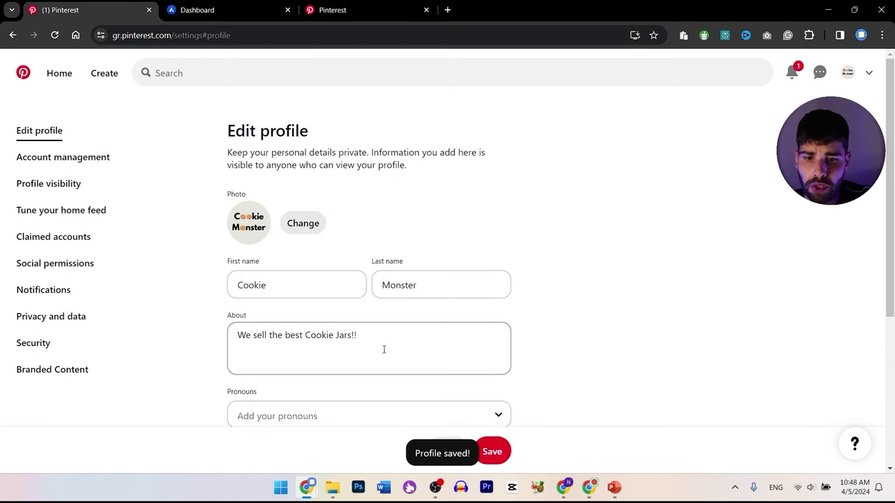
pyautogui.click(849, 75)
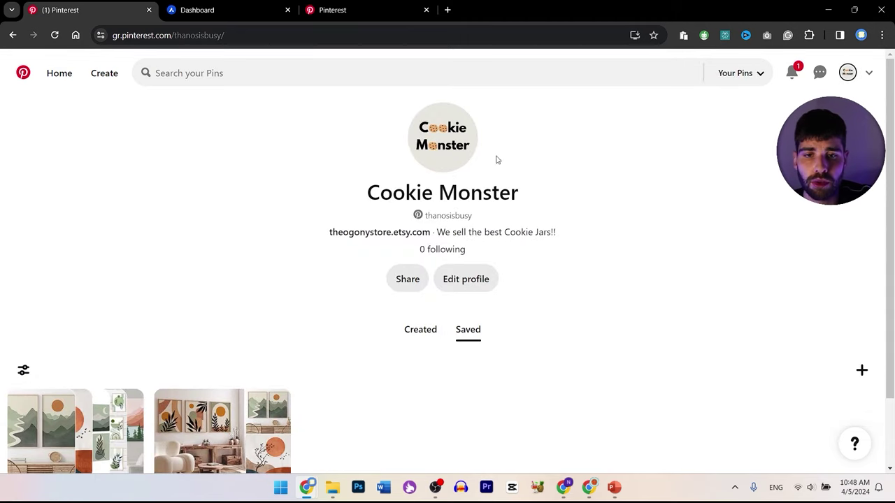
# - Follow the theogonystore.etsy.com link under the Cookie Monster name to the Etsy shop
pyautogui.moveTo(362, 191); pyautogui.dragTo(520, 196)
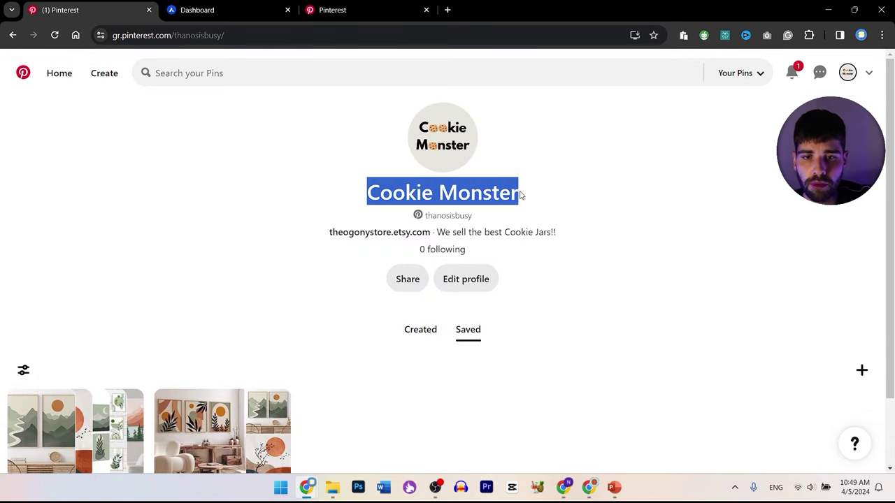
pyautogui.moveTo(325, 240); pyautogui.dragTo(428, 239)
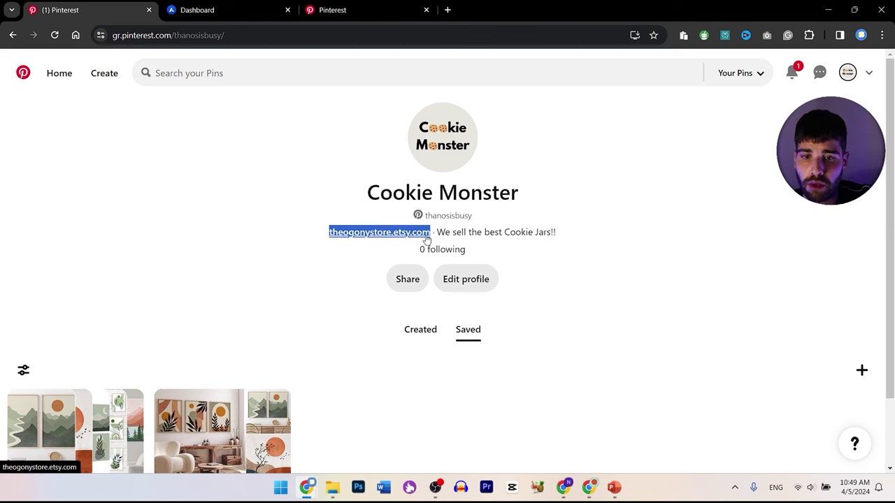
pyautogui.click(353, 254)
pyautogui.click(359, 234)
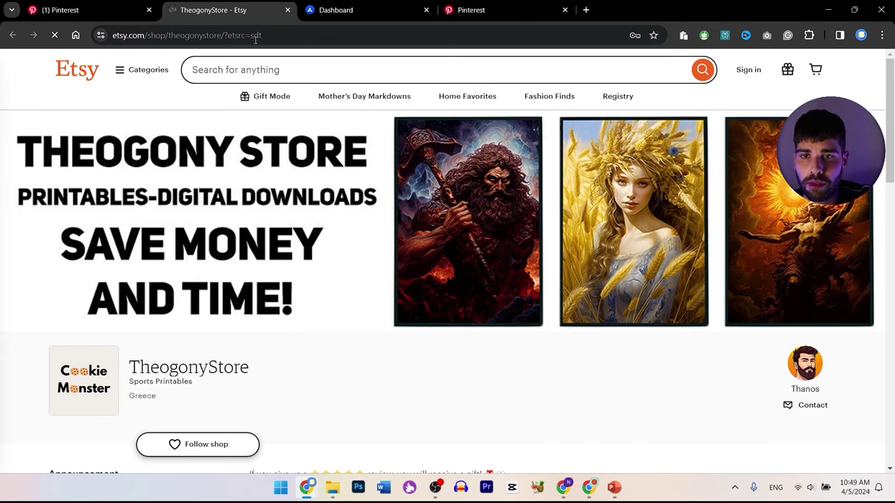
# - Close the TheogonyStore - Etsy tab to get back to the Cookie Monster profile
pyautogui.click(288, 12)
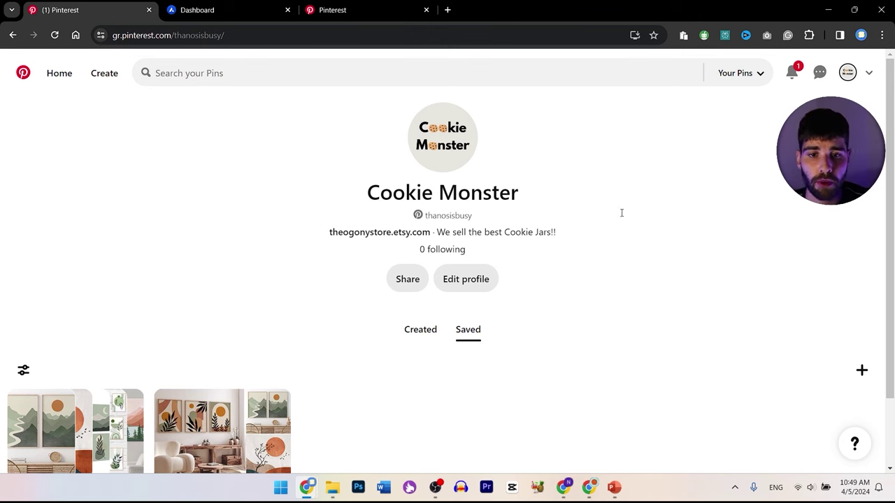
# - Start a new pin and upload the orange bearded-man image from Downloads
pyautogui.click(863, 375)
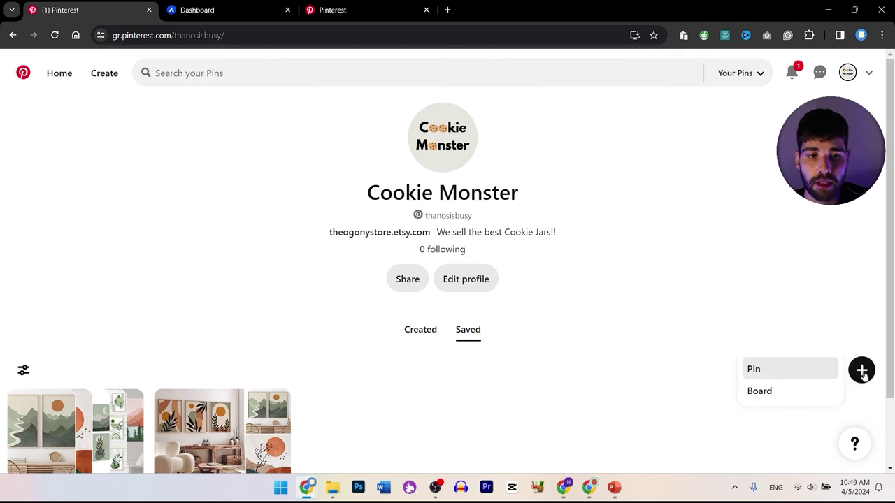
pyautogui.click(754, 371)
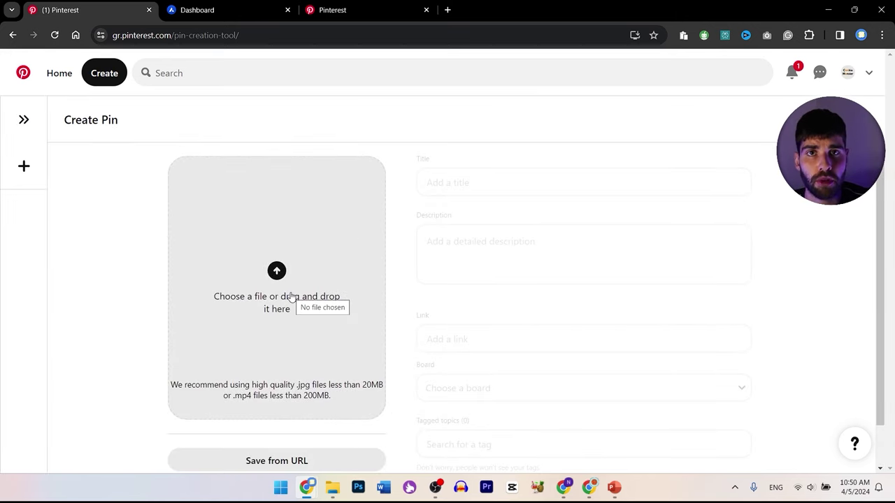
pyautogui.click(276, 281)
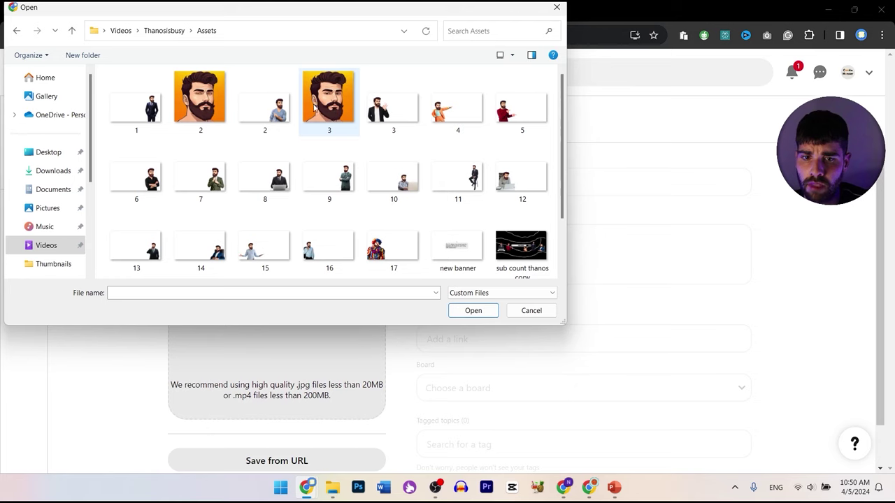
pyautogui.doubleClick(314, 106)
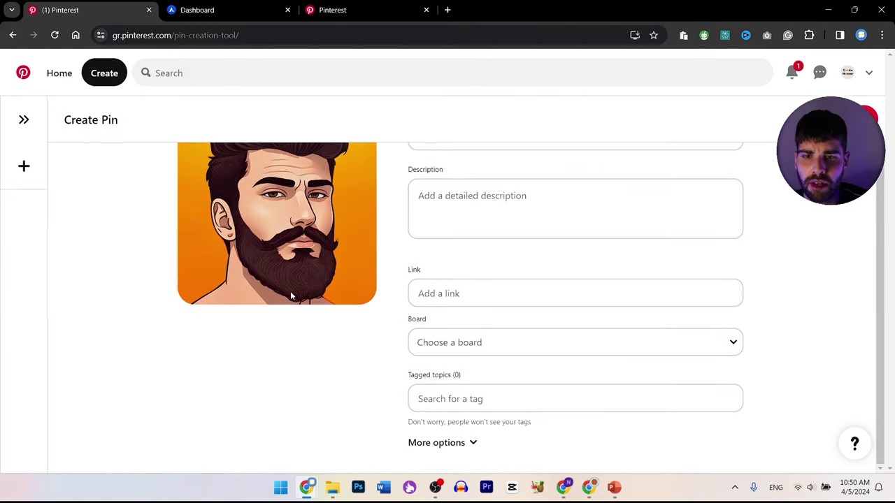
# - Title the pin 'Cookie jars' and bring up the Etsy shop dashboard window
pyautogui.click(449, 188)
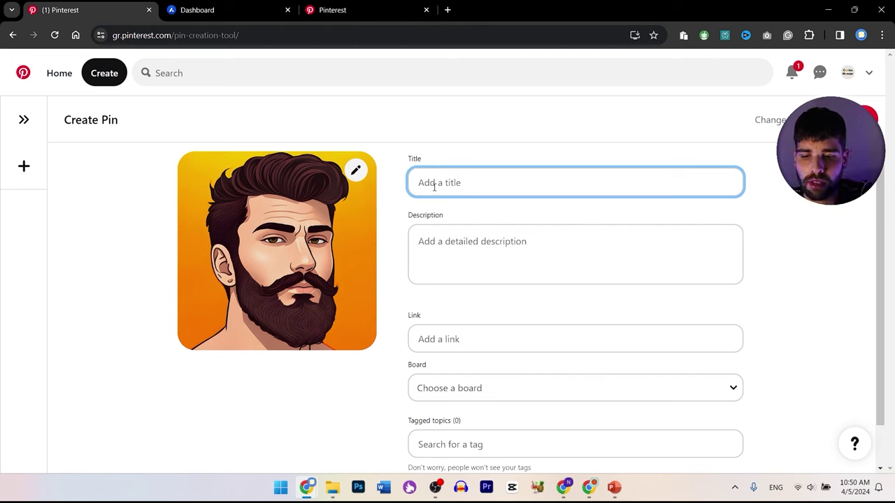
pyautogui.write('sd')
pyautogui.press('BackSpace')
pyautogui.press('BackSpace')
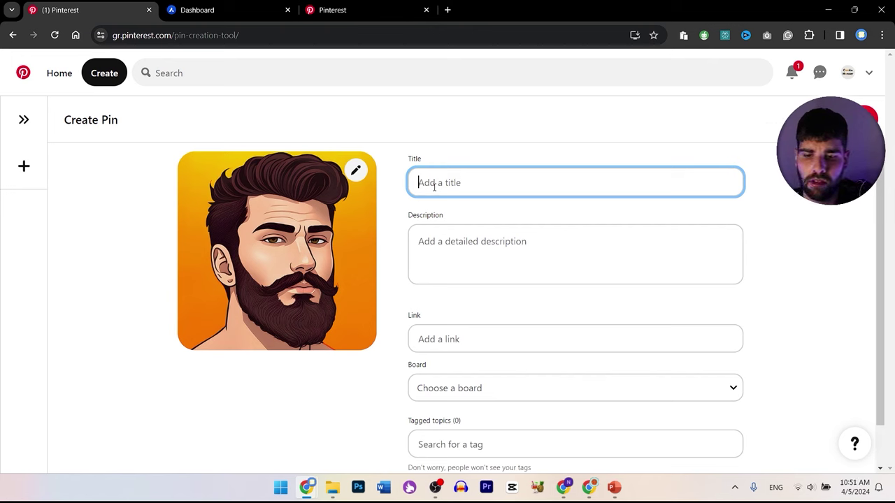
pyautogui.write('Cookie jars')
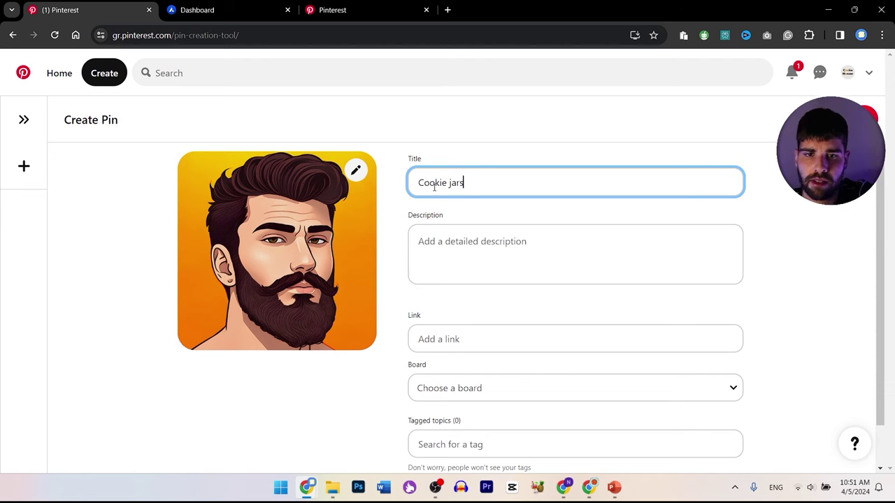
pyautogui.click(462, 256)
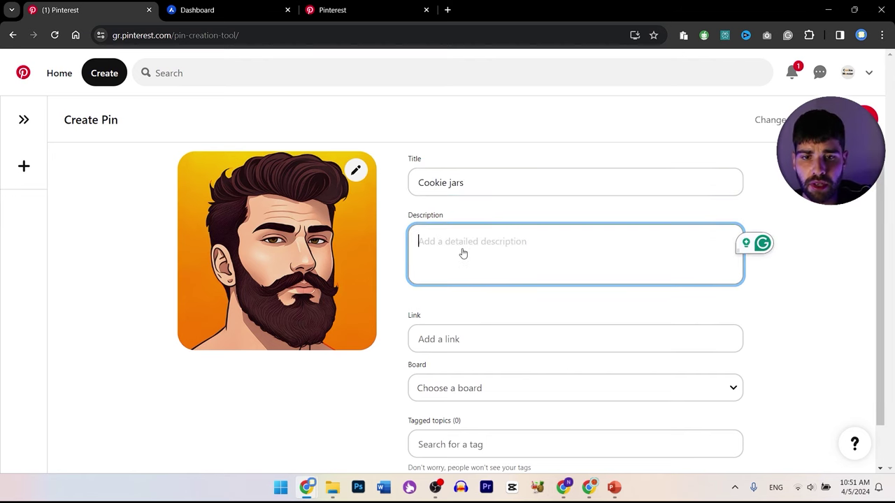
pyautogui.scroll(-1, 459, 254)
pyautogui.scroll(1, 457, 256)
pyautogui.click(418, 331)
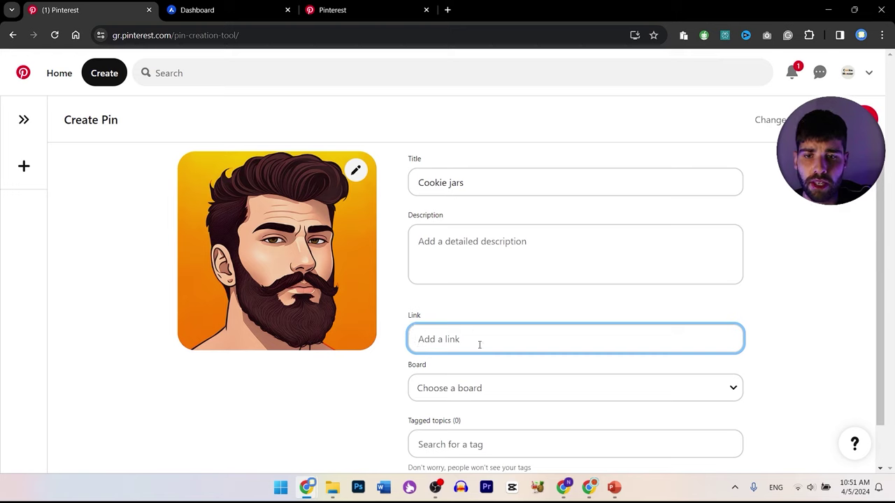
pyautogui.click(563, 487)
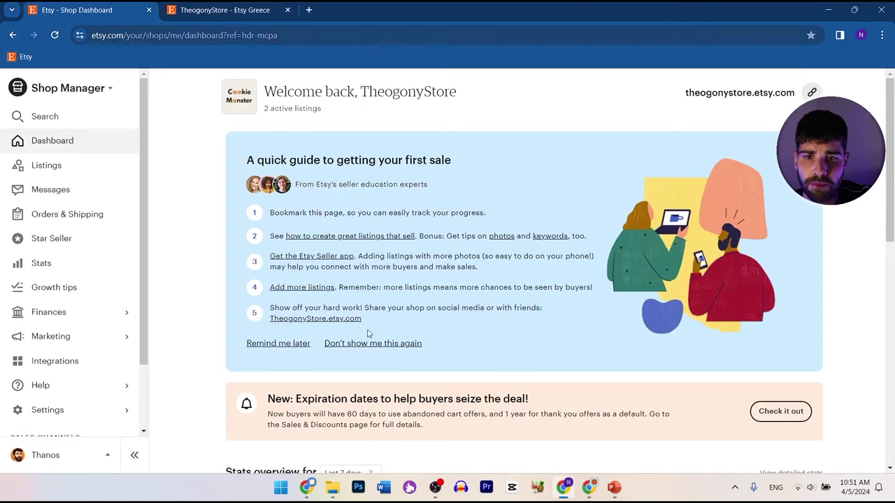
# - Copy the URL of the €58.27 orange bearded-man Etsy listing and return to Pinterest
pyautogui.click(233, 8)
pyautogui.scroll(-7, 375, 259)
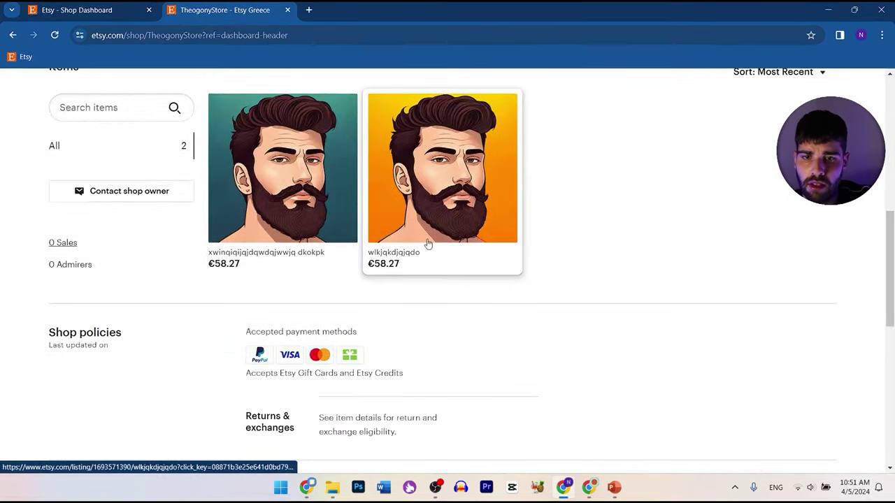
pyautogui.scroll(2, 424, 259)
pyautogui.click(447, 284)
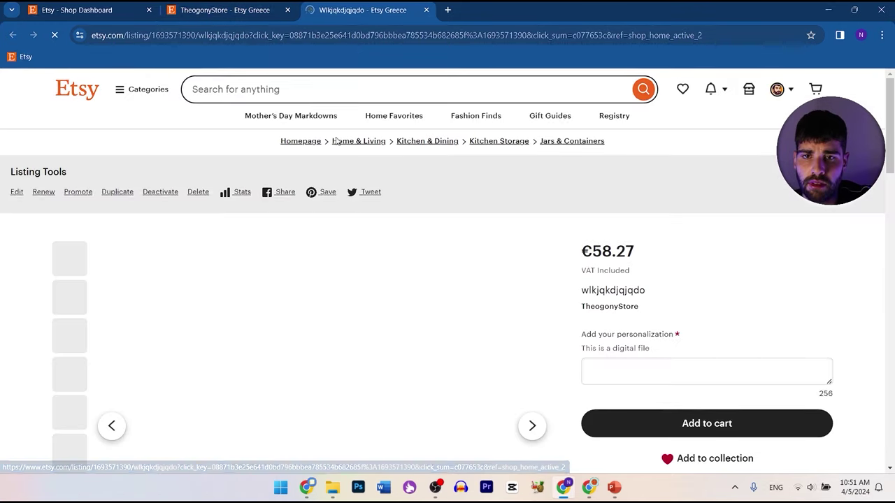
pyautogui.click(350, 35)
pyautogui.rightClick(329, 35)
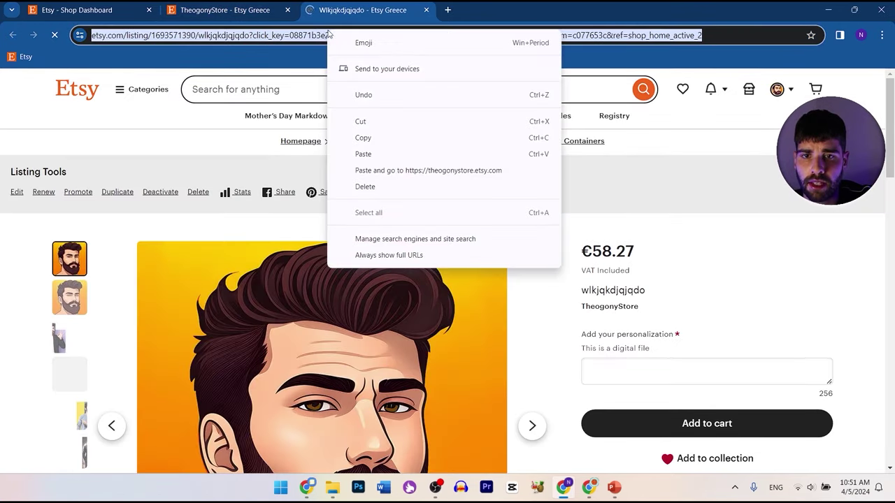
pyautogui.click(365, 138)
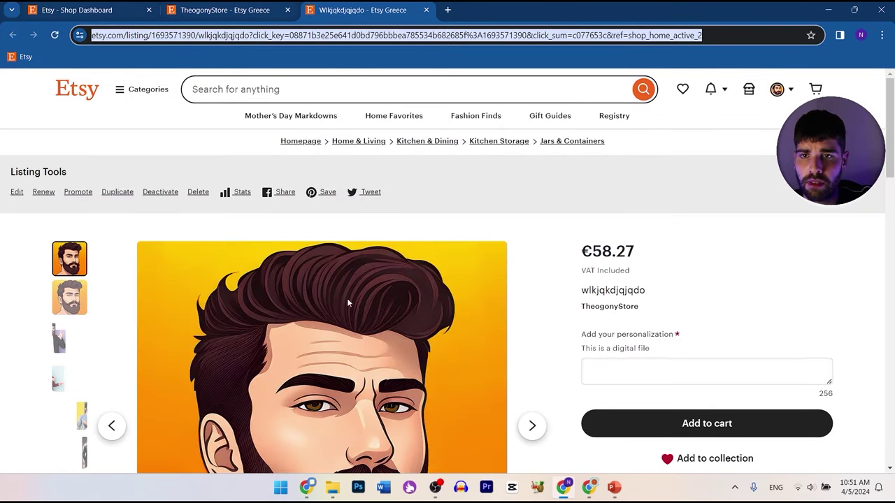
pyautogui.moveTo(306, 490)
pyautogui.click(259, 421)
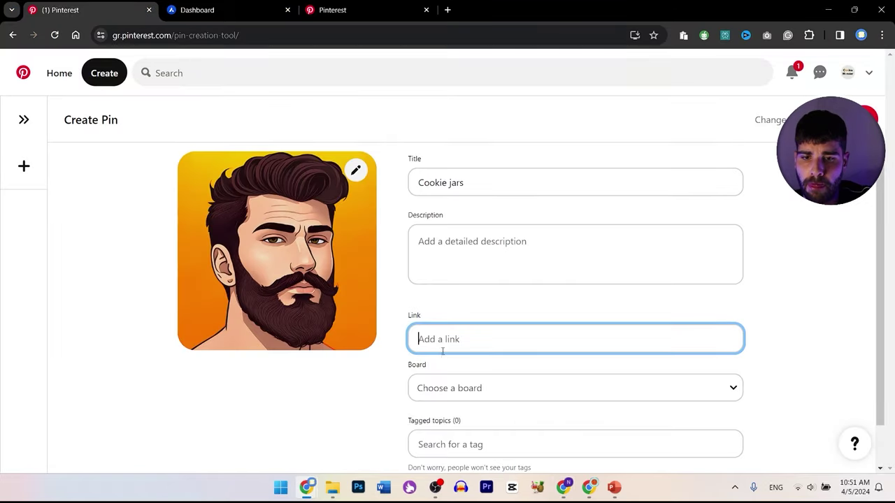
# - Paste the Etsy listing URL as the pin's link
pyautogui.hotkey('ctrl', 'v')
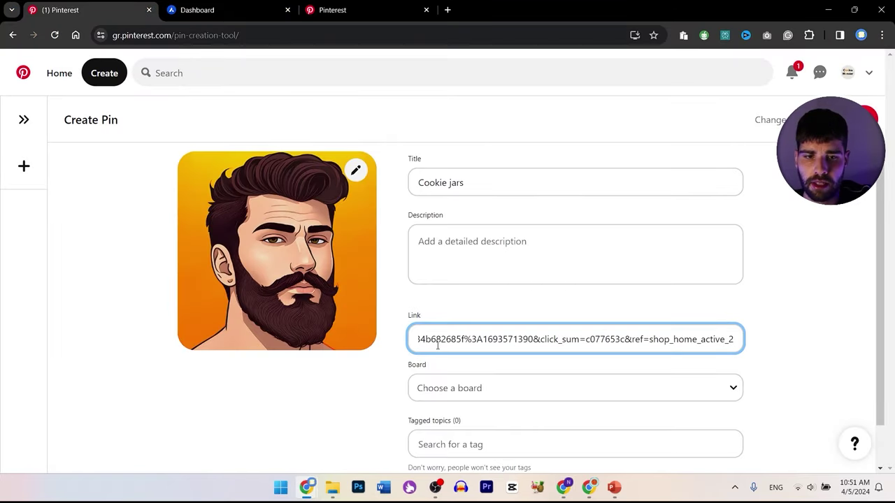
pyautogui.scroll(-1, 432, 353)
pyautogui.click(444, 354)
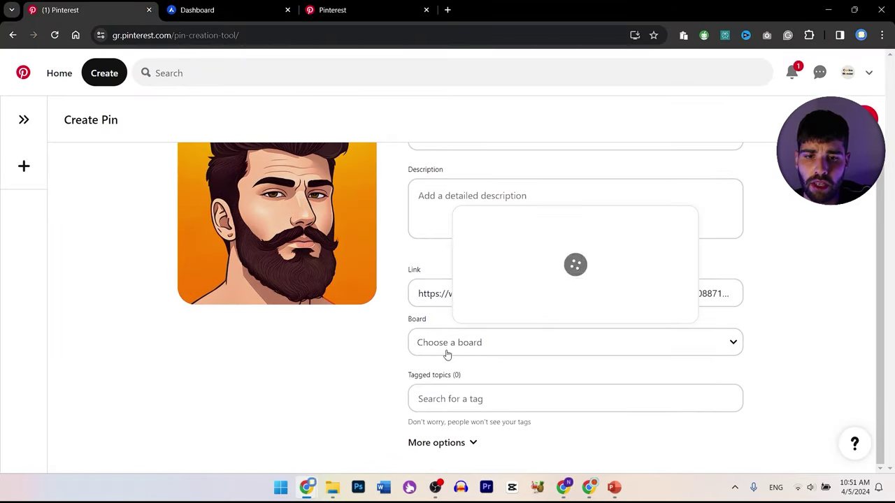
pyautogui.click(441, 352)
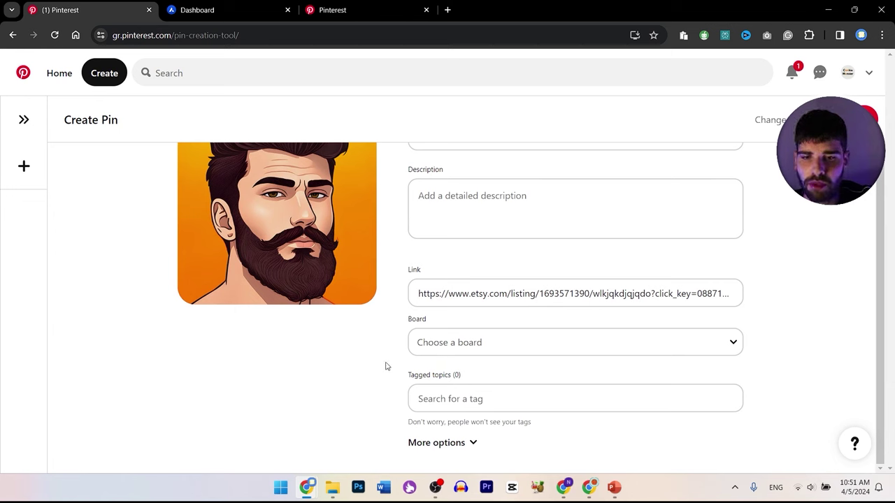
# - Tag the pin with the Cookies topic and publish it
pyautogui.click(452, 406)
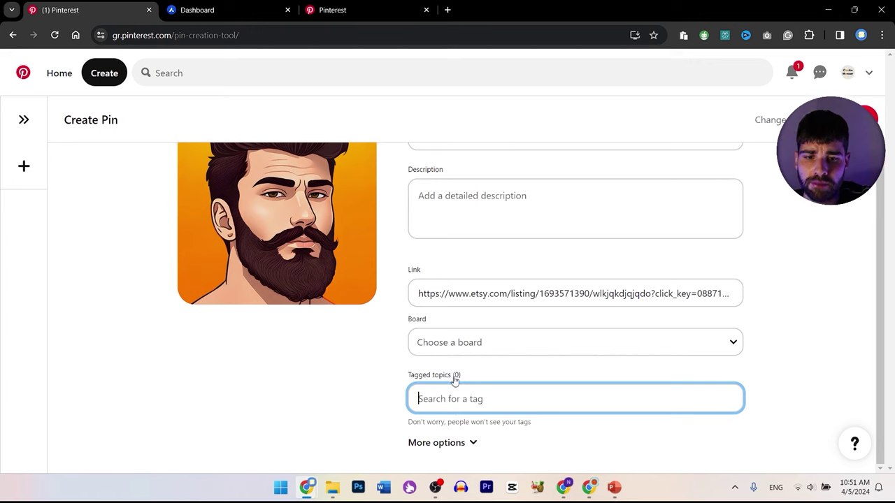
pyautogui.write('coo')
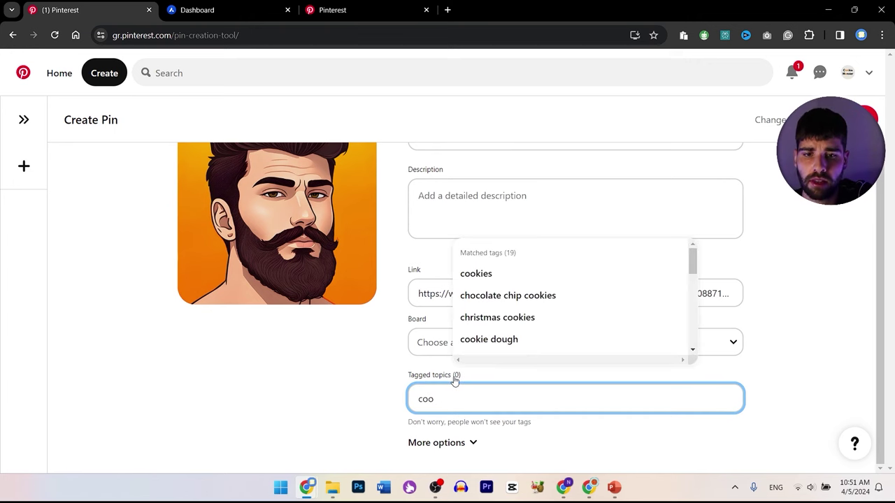
pyautogui.click(475, 274)
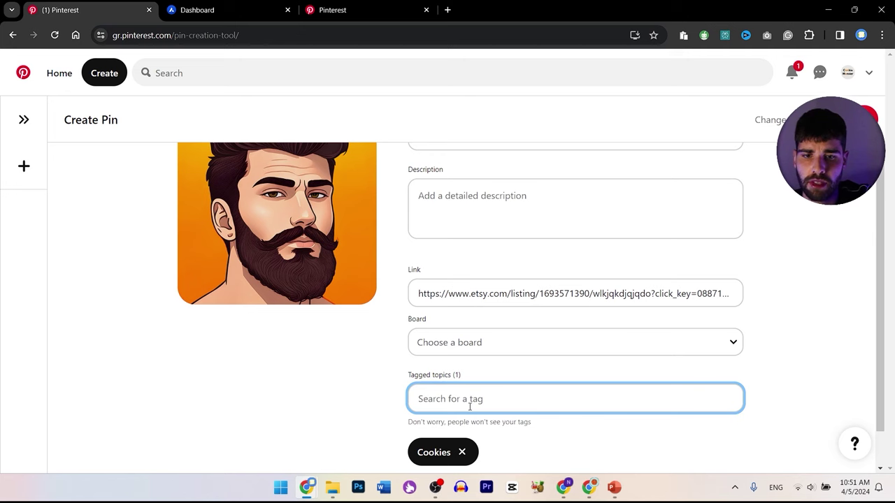
pyautogui.scroll(-1, 465, 406)
pyautogui.write('jars')
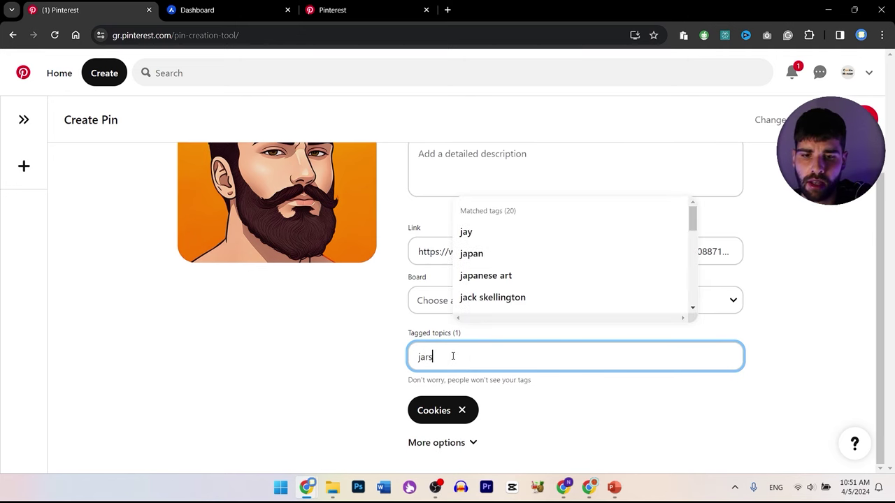
pyautogui.click(393, 357)
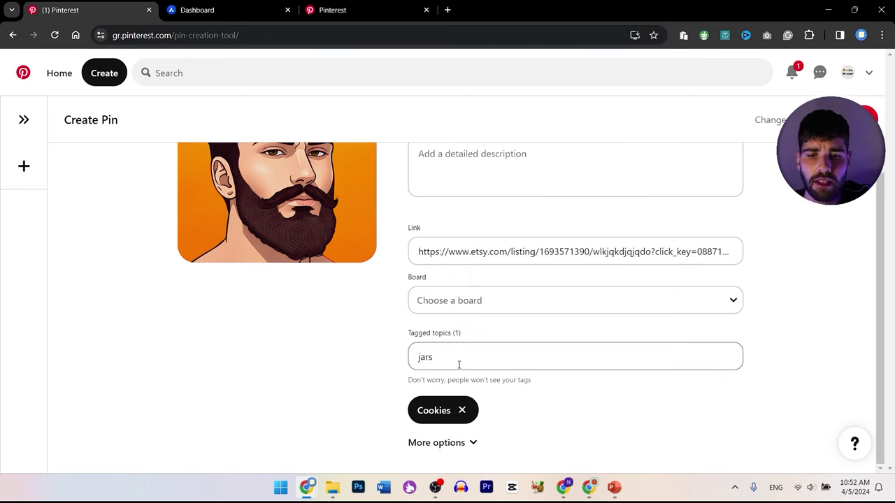
pyautogui.scroll(2, 403, 414)
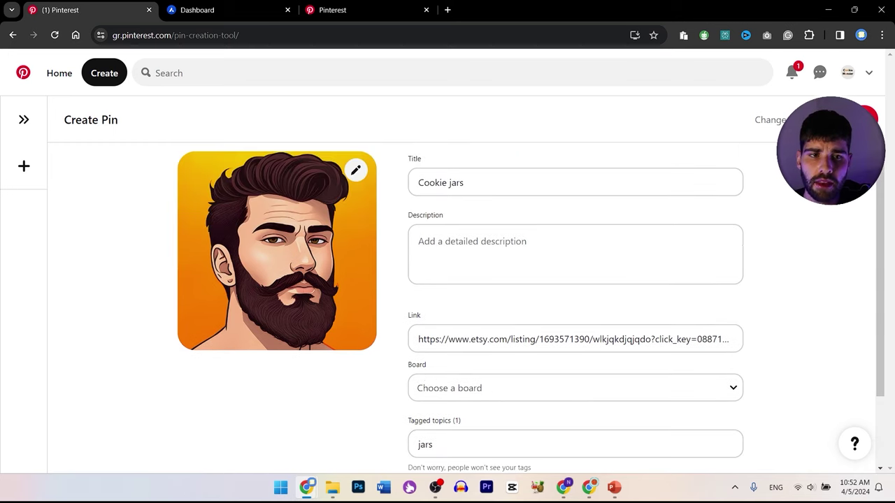
pyautogui.click(867, 117)
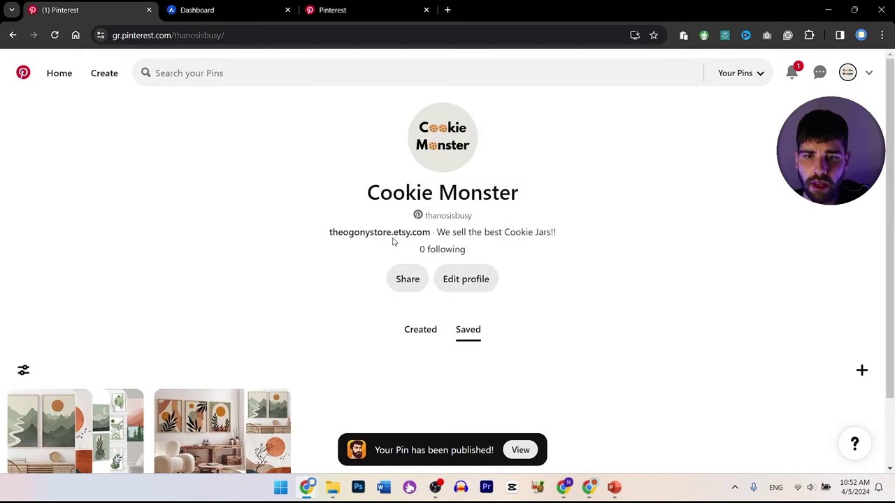
# - Open the Cookie jars pin from the Created pins and check its etsy.com source link
pyautogui.scroll(-1, 389, 243)
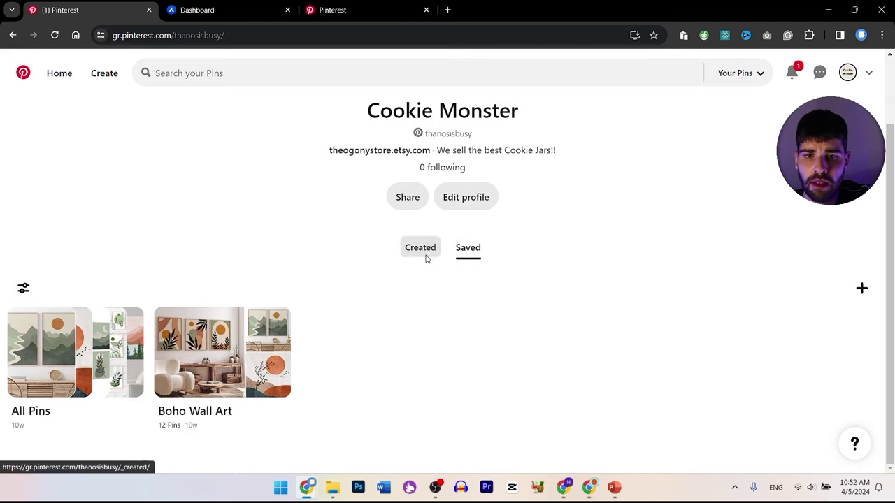
pyautogui.click(424, 252)
pyautogui.moveTo(51, 386)
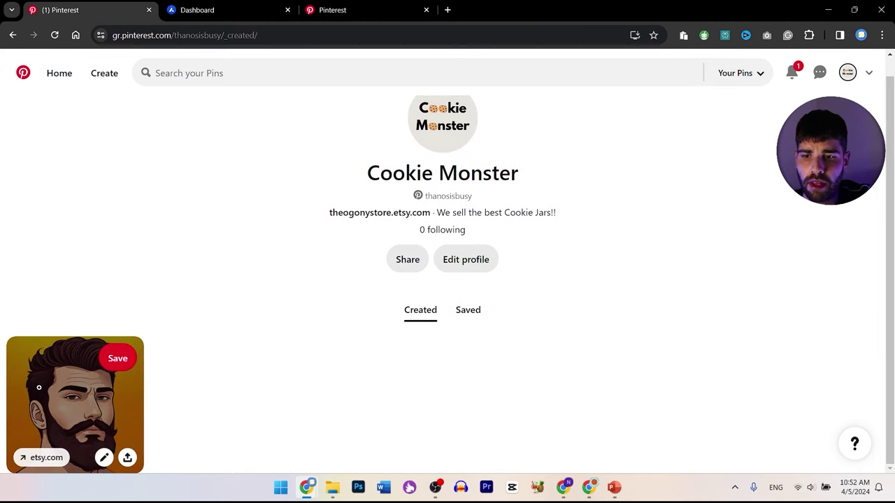
pyautogui.click(80, 390)
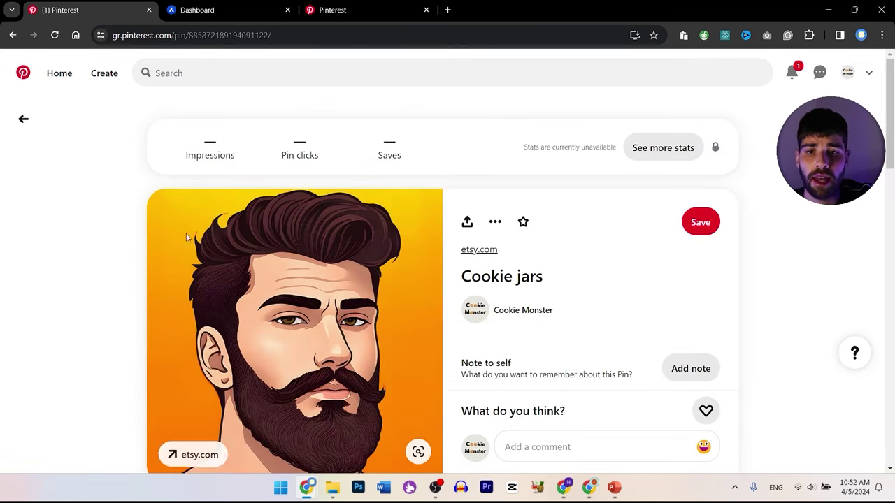
pyautogui.scroll(-1, 109, 261)
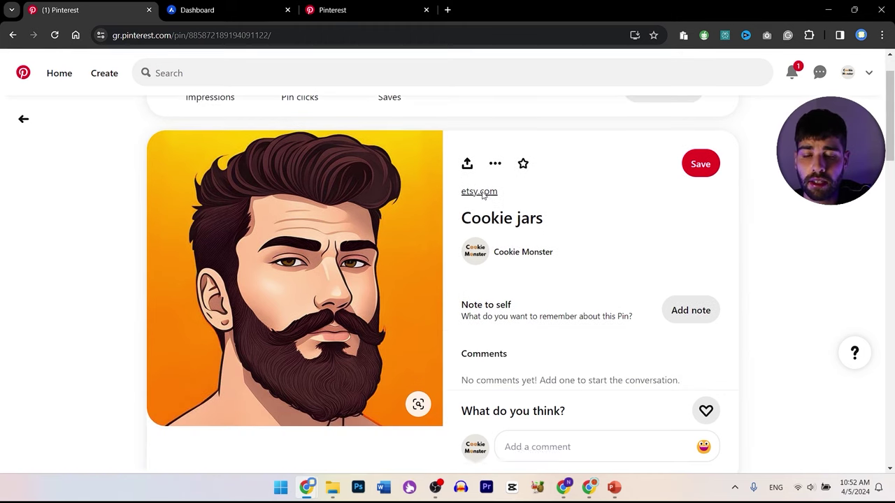
pyautogui.click(481, 194)
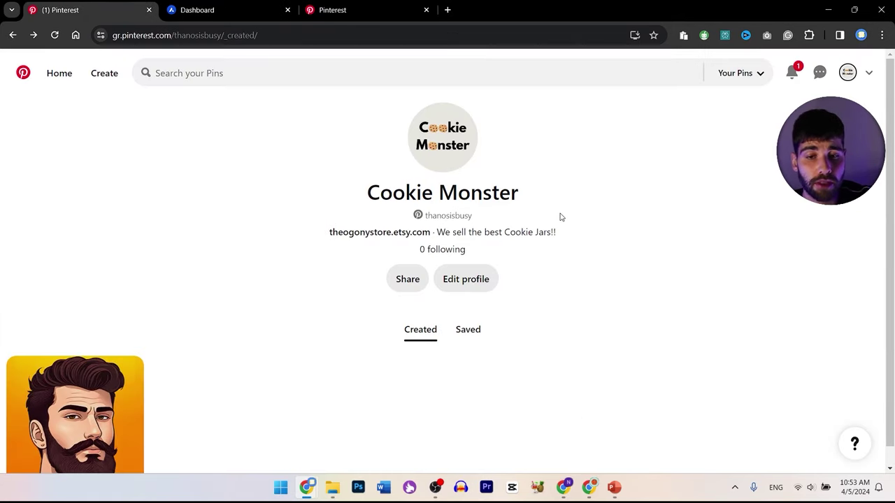
# - List the profile's Saved boards, All Pins and Boho Wall Art
pyautogui.scroll(-1, 564, 223)
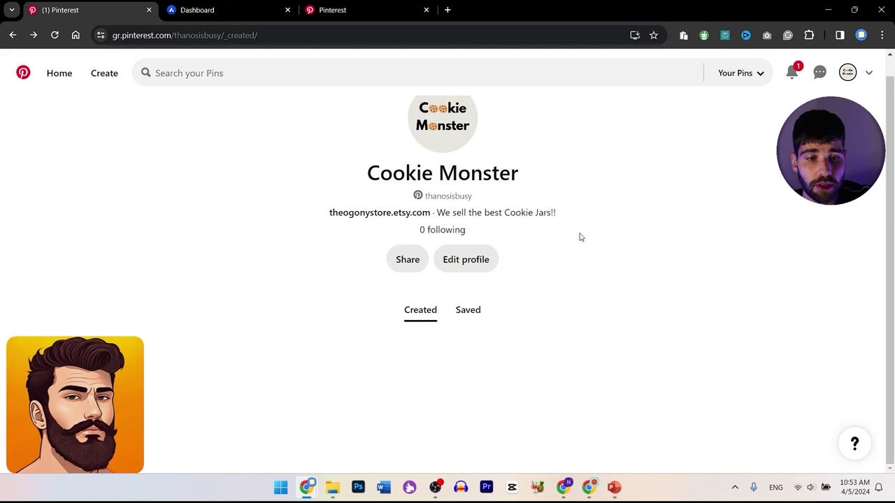
pyautogui.click(467, 312)
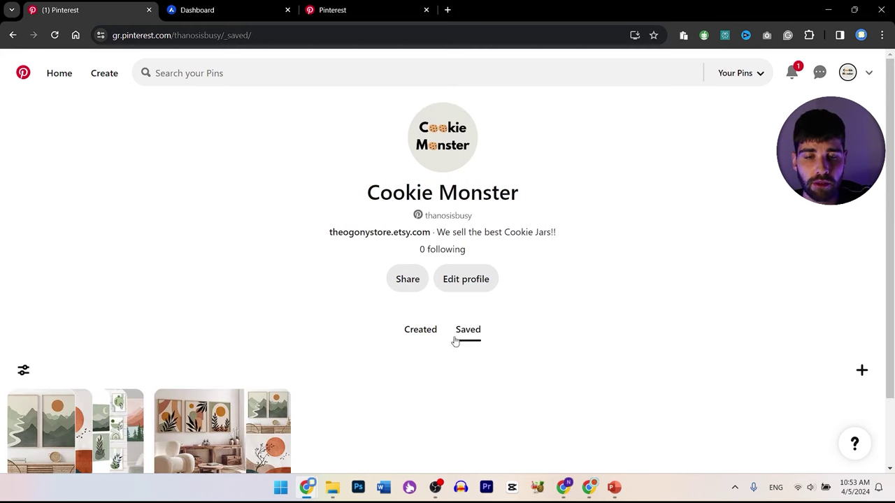
pyautogui.scroll(-1, 485, 338)
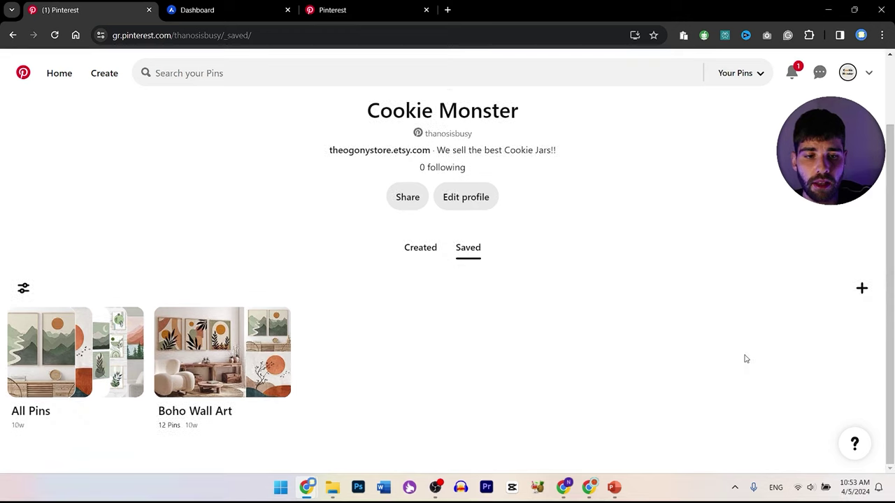
# - Create a new board named 'Cookie Jars' from the + menu
pyautogui.click(862, 291)
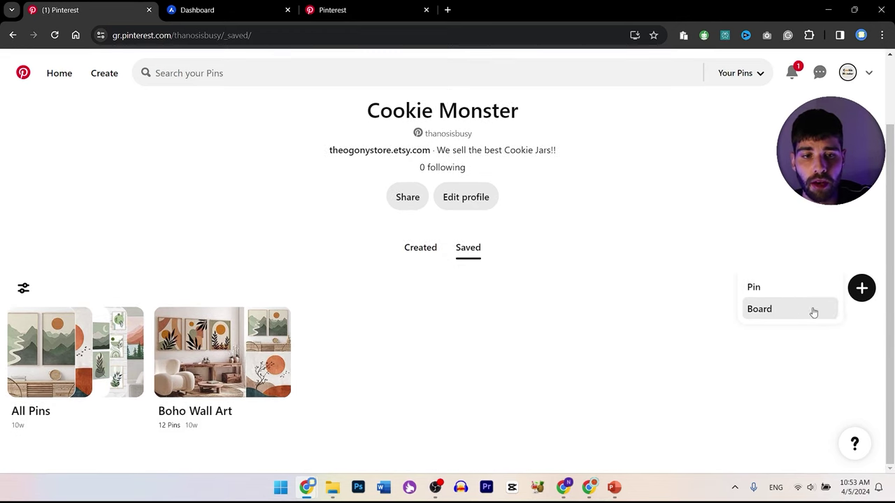
pyautogui.click(783, 314)
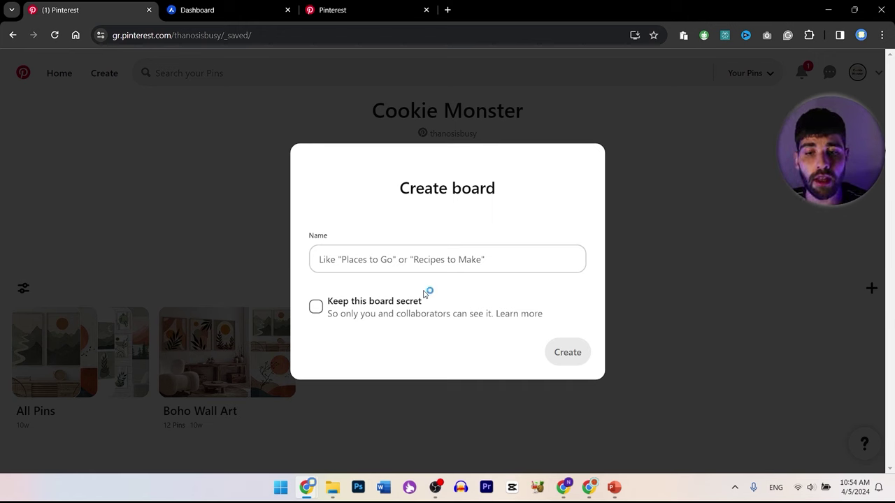
pyautogui.click(329, 263)
pyautogui.write('Cookie Jars')
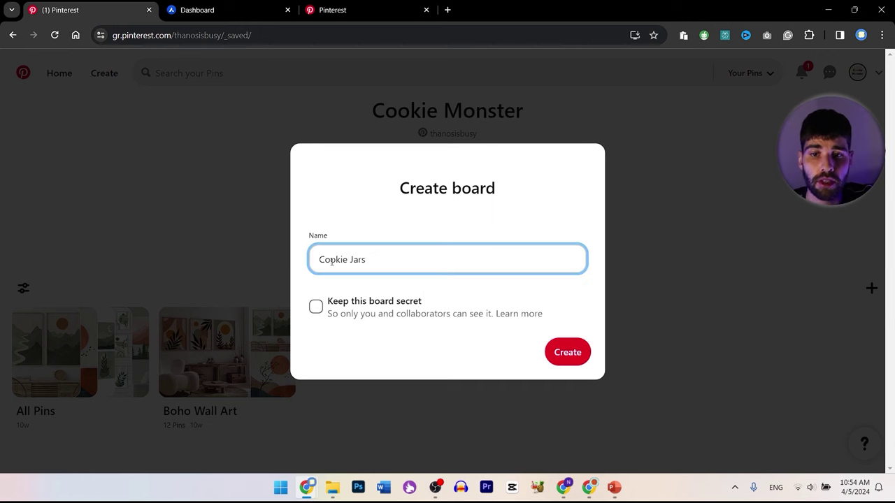
pyautogui.click(567, 355)
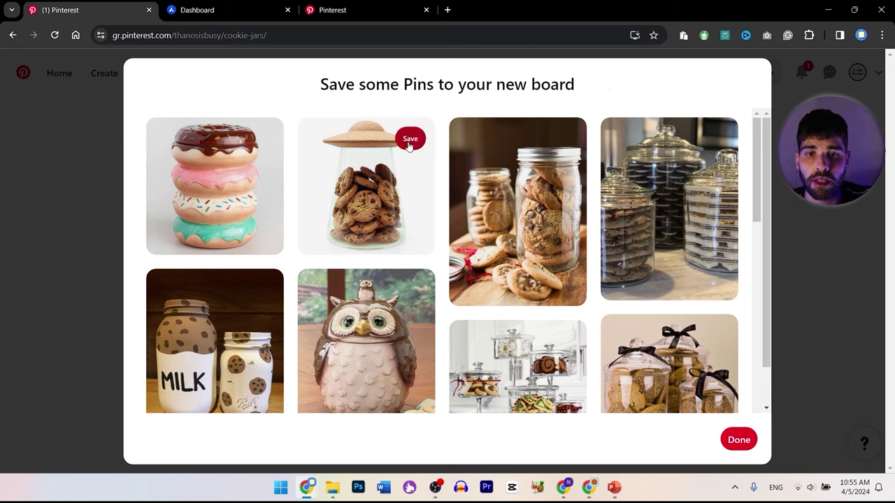
# - Save the lidded glass, brownie, chocolate-chip, owl, Cookie Mix and white canister jar pins
pyautogui.click(408, 139)
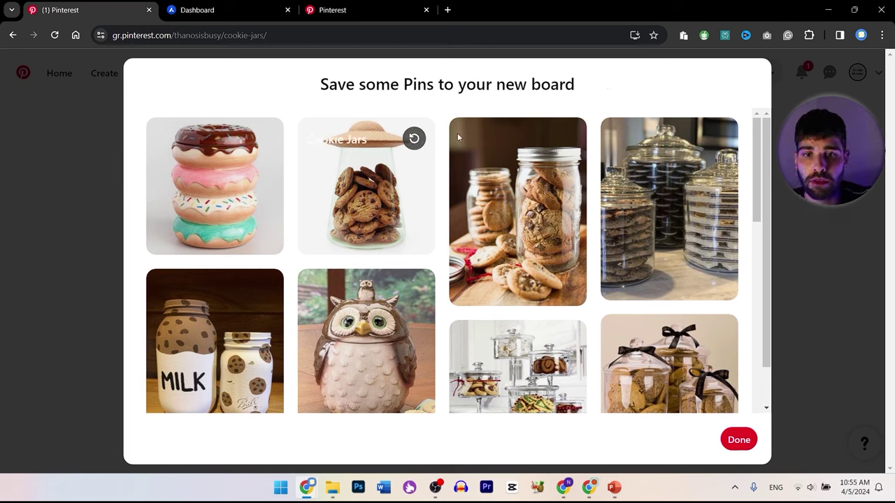
pyautogui.moveTo(559, 145)
pyautogui.scroll(-8, 562, 139)
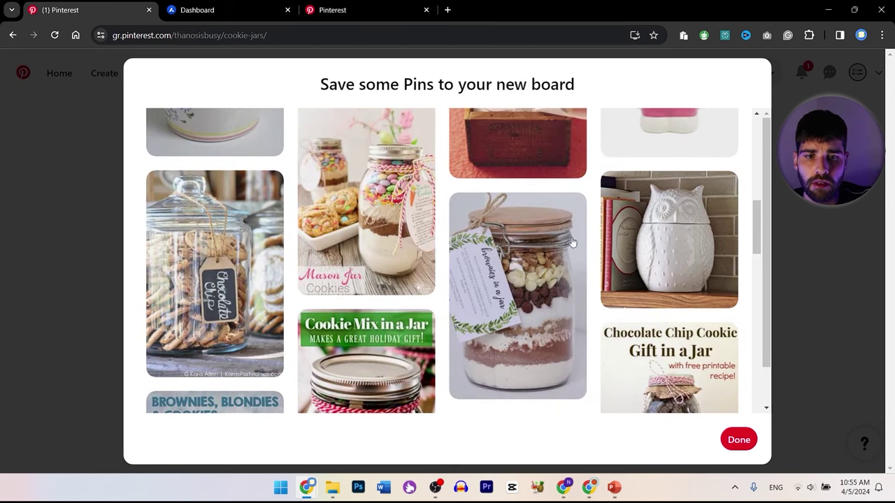
pyautogui.click(562, 214)
pyautogui.click(261, 191)
pyautogui.click(713, 192)
pyautogui.scroll(-3, 664, 209)
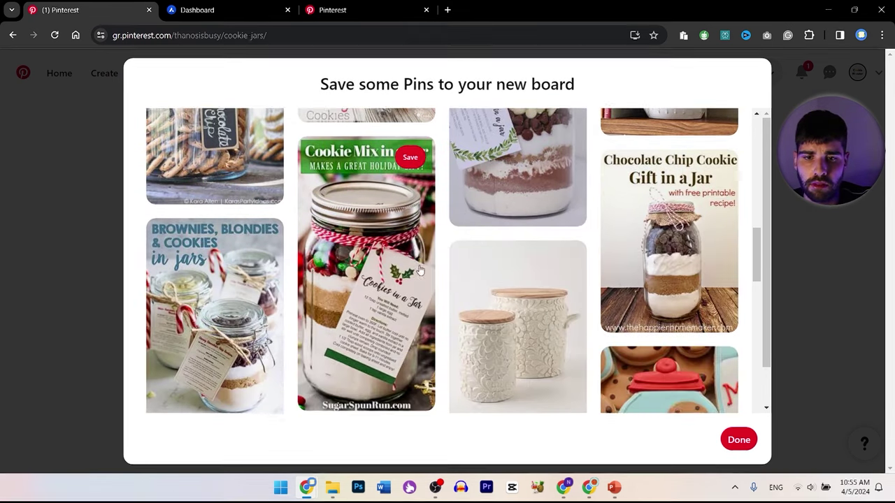
pyautogui.click(409, 152)
pyautogui.click(261, 236)
pyautogui.click(714, 169)
pyautogui.click(562, 260)
# - Save the bow-tied mix, lemon shortbread, purple, star-cookie, green-ribbon and Merry Christmas jar pins
pyautogui.scroll(-4, 581, 259)
pyautogui.moveTo(654, 213)
pyautogui.scroll(1, 699, 203)
pyautogui.click(713, 192)
pyautogui.scroll(-2, 490, 273)
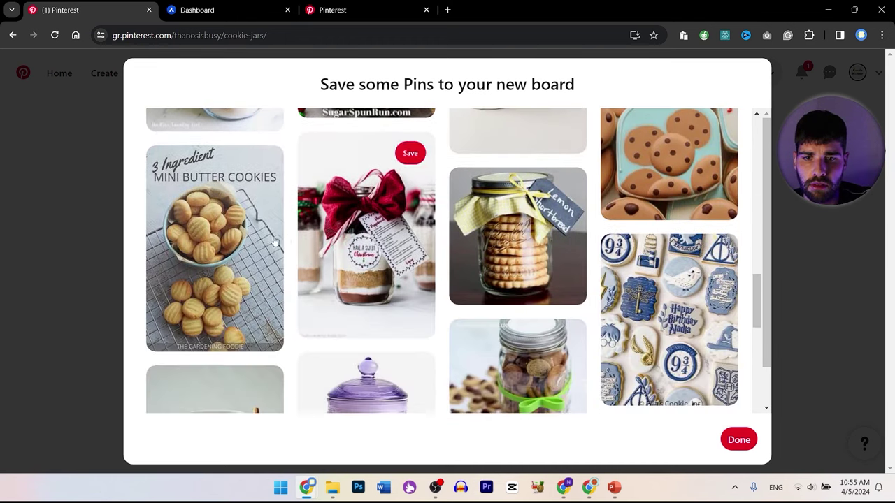
pyautogui.click(410, 154)
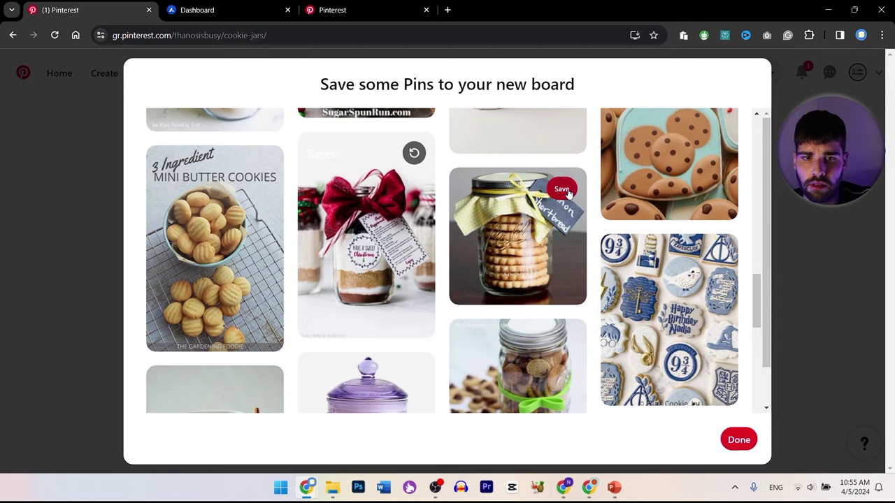
pyautogui.click(561, 186)
pyautogui.scroll(-2, 612, 223)
pyautogui.scroll(-1, 612, 222)
pyautogui.click(410, 199)
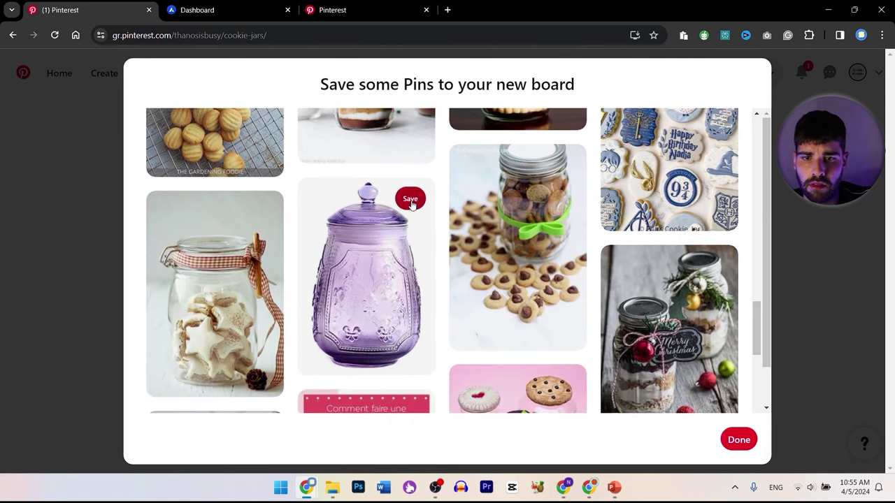
pyautogui.click(253, 213)
pyautogui.click(565, 164)
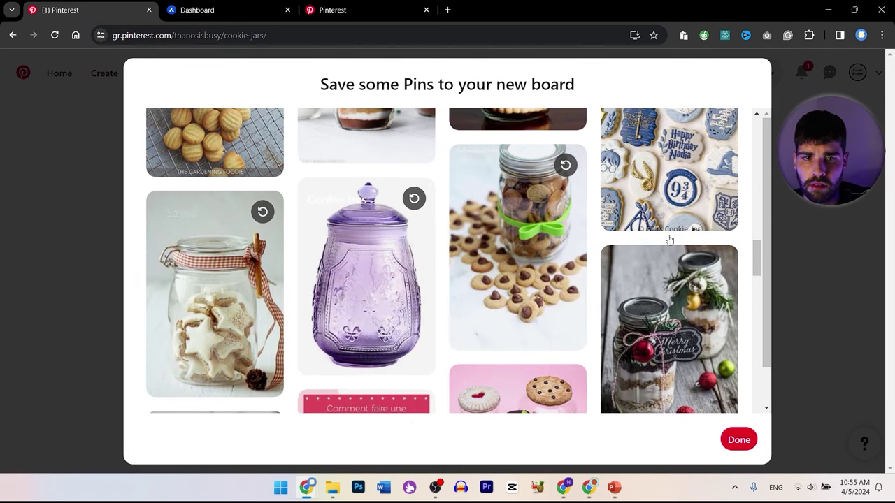
pyautogui.scroll(-1, 699, 223)
pyautogui.click(702, 221)
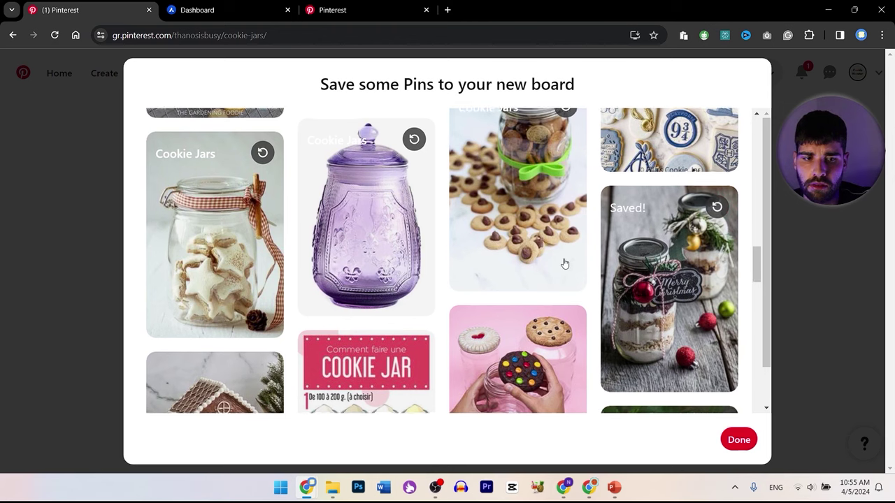
# - Save the gingerbread house, pink jar, Mason Jar Cookies, star-tag jar and layered whisk jar pins
pyautogui.scroll(-3, 563, 260)
pyautogui.click(260, 200)
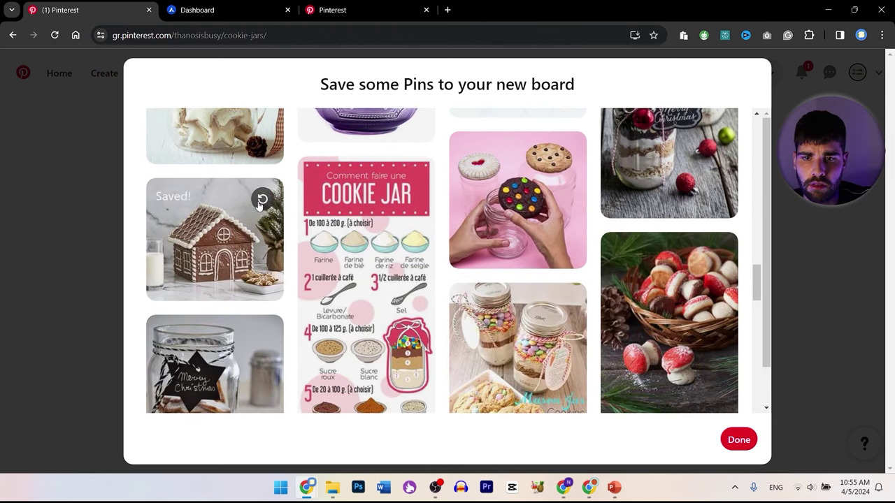
pyautogui.click(561, 162)
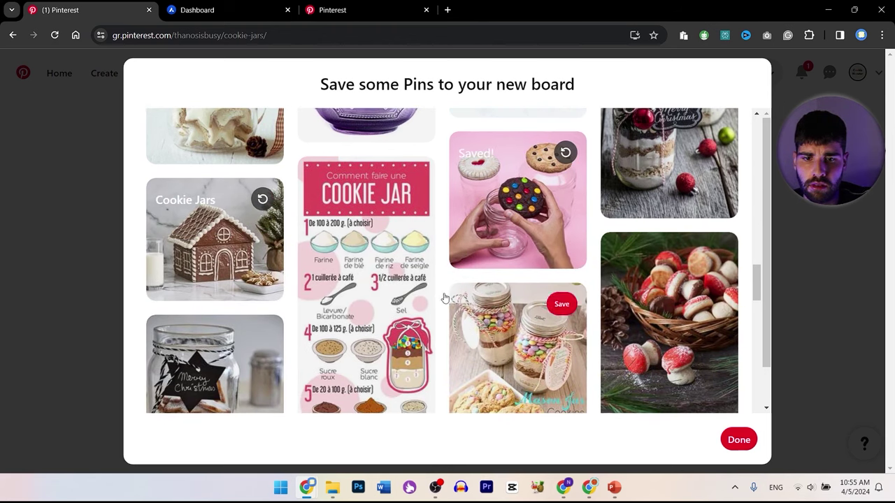
pyautogui.scroll(-1, 530, 304)
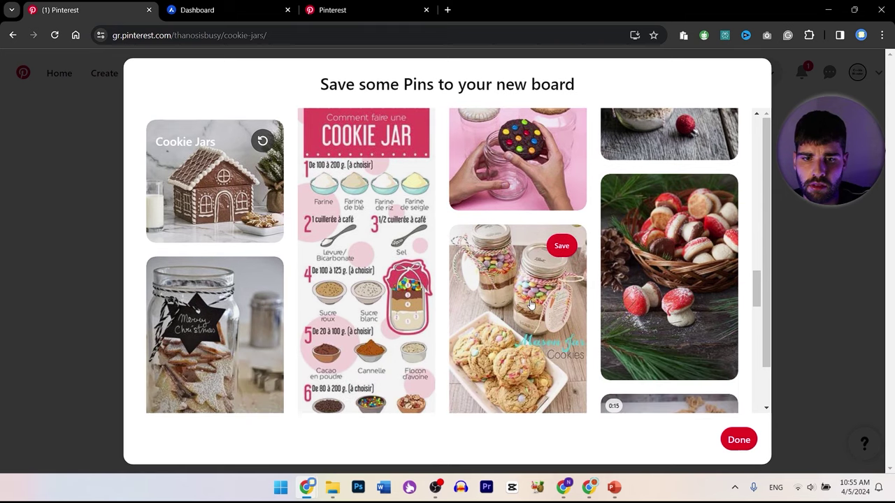
pyautogui.click(562, 246)
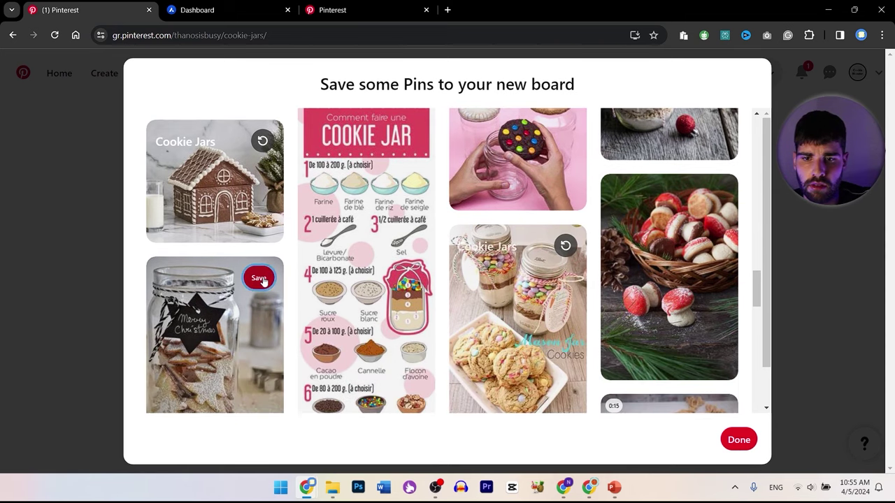
pyautogui.click(259, 277)
pyautogui.click(410, 119)
pyautogui.scroll(-5, 565, 248)
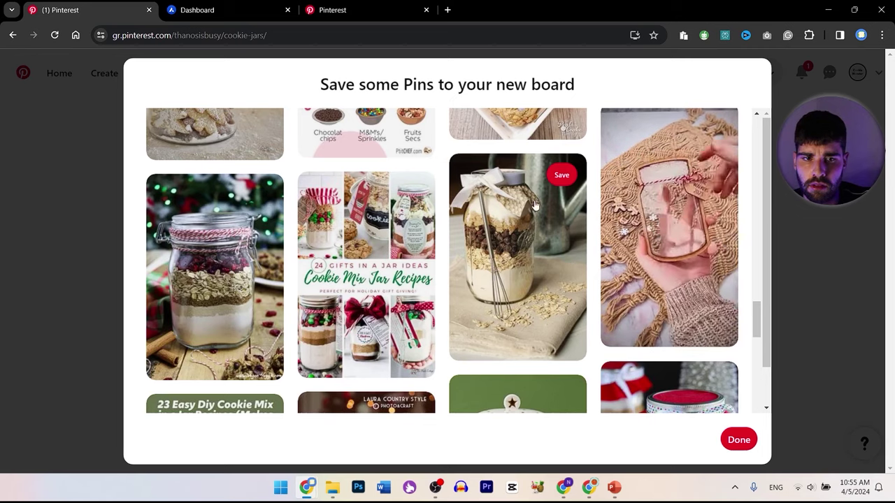
pyautogui.click(563, 181)
# - Save the jar ornament, layered oats, Cookie Mix Jar Recipes, Xmas Cookies and Christmas tree jar pins
pyautogui.scroll(1, 713, 140)
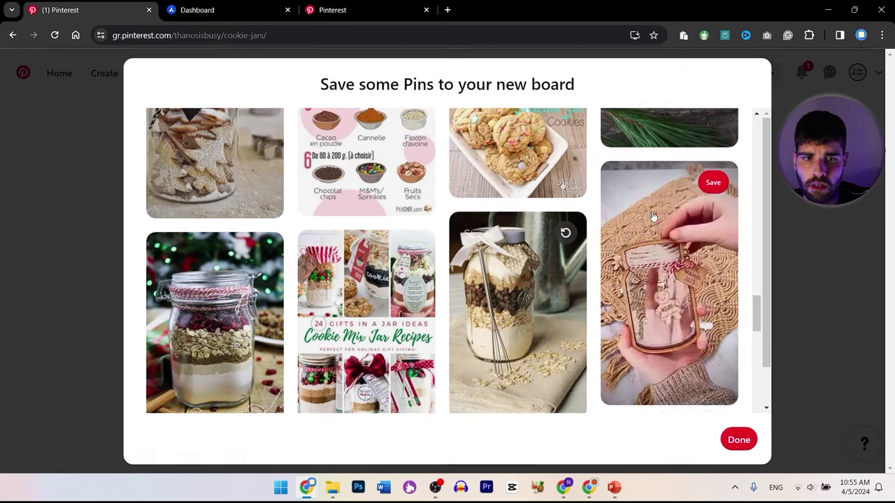
pyautogui.click(714, 184)
pyautogui.click(258, 253)
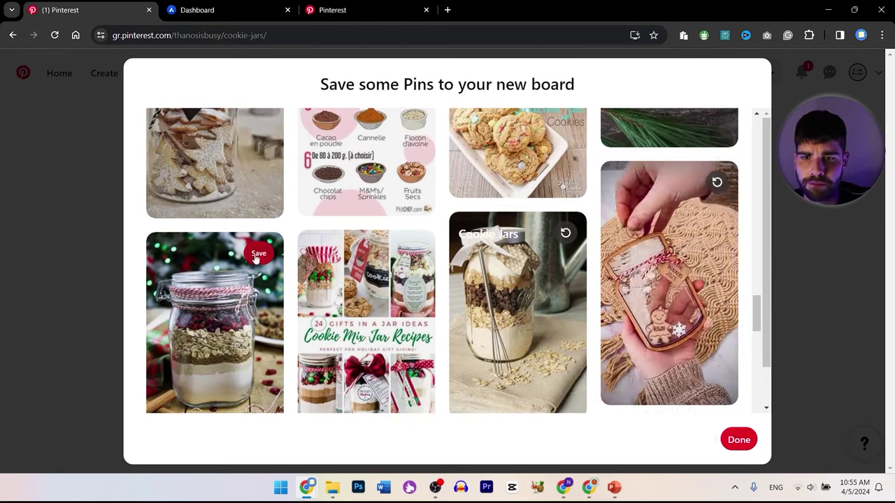
pyautogui.click(410, 251)
pyautogui.scroll(-4, 256, 231)
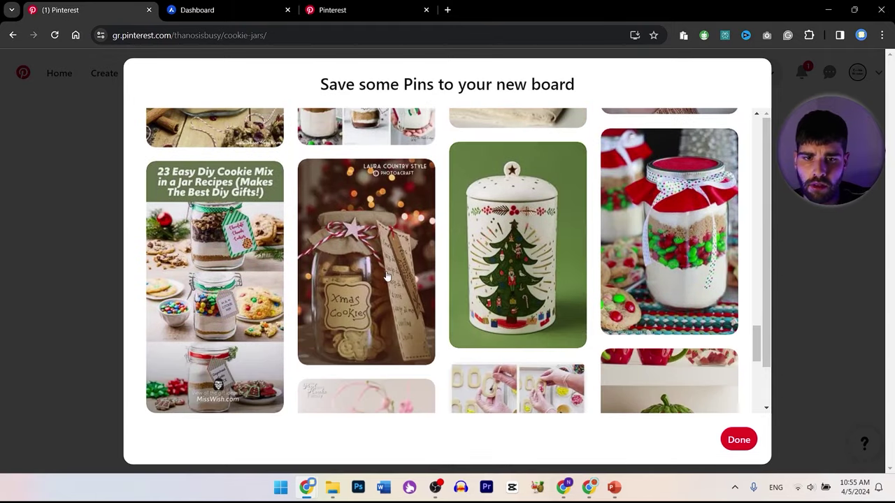
pyautogui.click(258, 182)
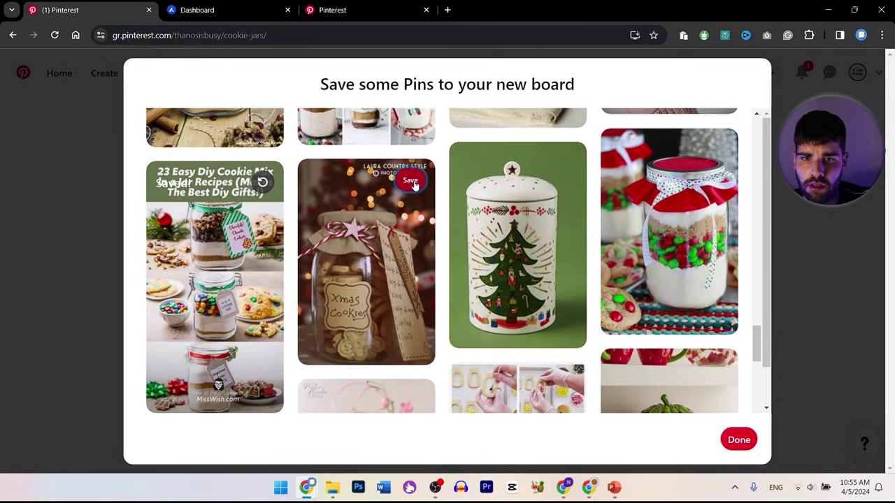
pyautogui.click(413, 180)
pyautogui.click(562, 164)
pyautogui.click(711, 150)
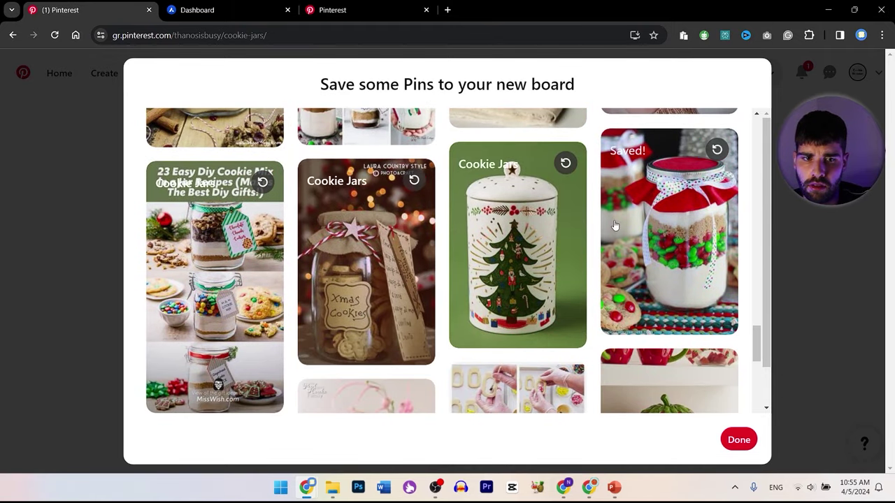
# - Save the Strawberry Stash, wafer, toffee, heart, Cowgirl, glass cookie jar and layered jars pins
pyautogui.scroll(-3, 615, 225)
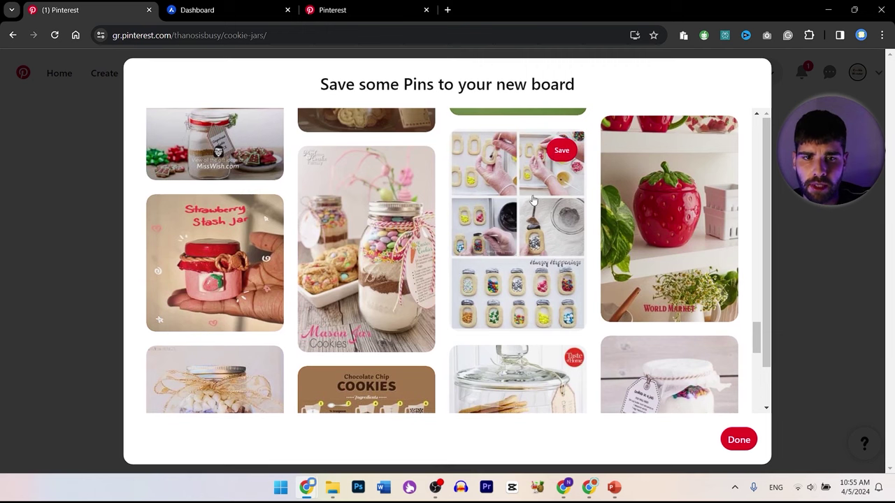
pyautogui.click(411, 167)
pyautogui.click(259, 215)
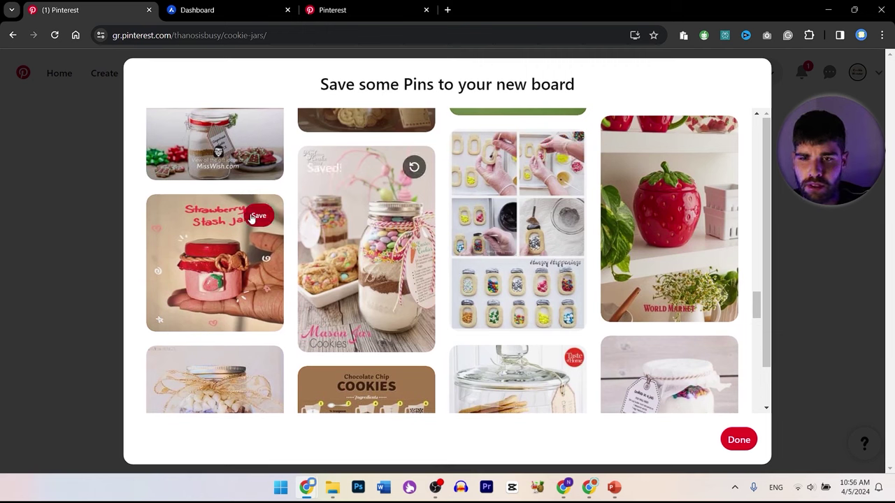
pyautogui.click(711, 143)
pyautogui.scroll(-3, 625, 250)
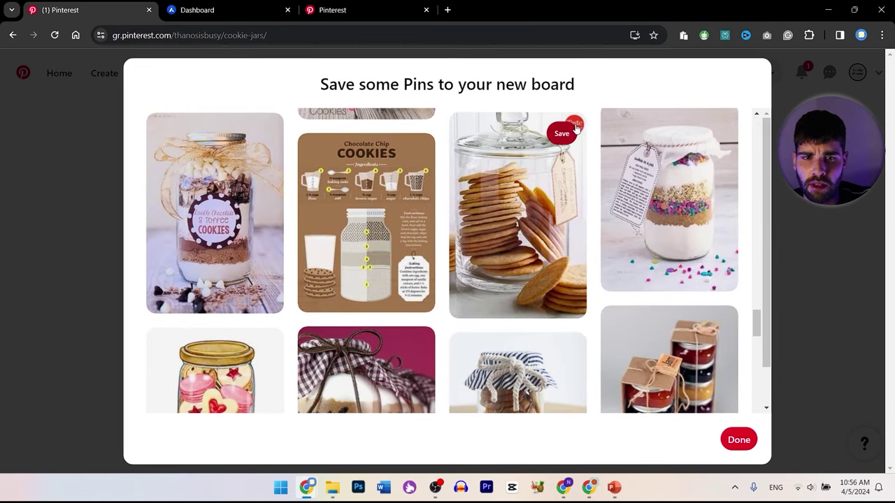
pyautogui.click(714, 124)
pyautogui.click(410, 153)
pyautogui.click(258, 133)
pyautogui.scroll(-2, 250, 276)
pyautogui.click(257, 232)
pyautogui.click(420, 231)
pyautogui.click(563, 236)
pyautogui.click(712, 211)
# - Save the cat cookies, milk bottle, M&M, Cranberry, Reindeer Cookies and mason jar cookie mix pins
pyautogui.scroll(-4, 712, 210)
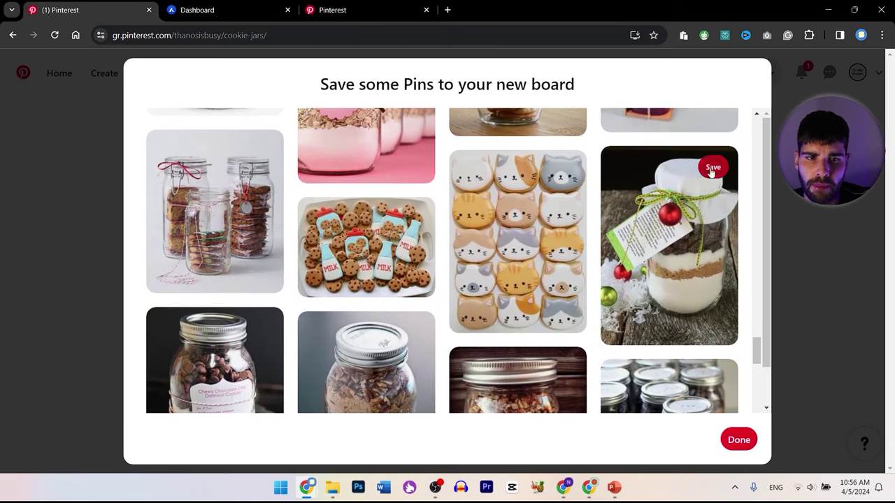
pyautogui.click(713, 169)
pyautogui.click(554, 174)
pyautogui.click(411, 217)
pyautogui.click(260, 150)
pyautogui.scroll(-2, 242, 213)
pyautogui.click(256, 219)
pyautogui.click(411, 217)
pyautogui.click(564, 250)
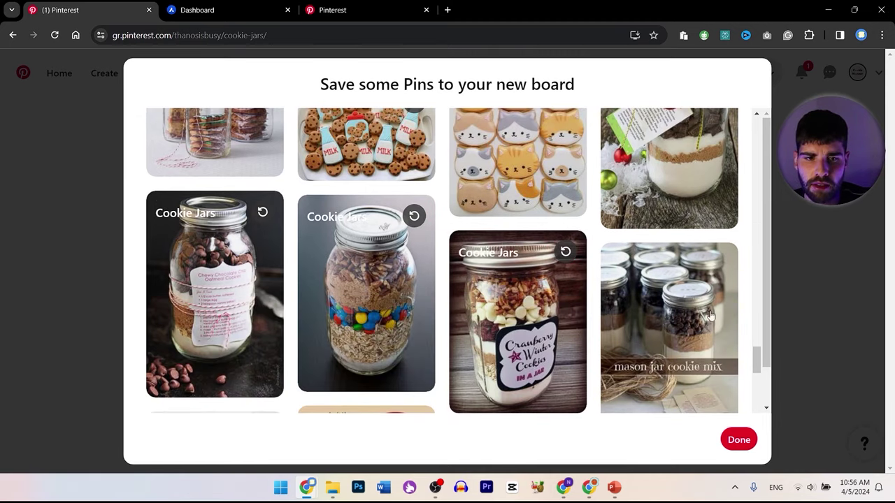
pyautogui.scroll(-5, 412, 175)
pyautogui.click(258, 143)
pyautogui.click(563, 155)
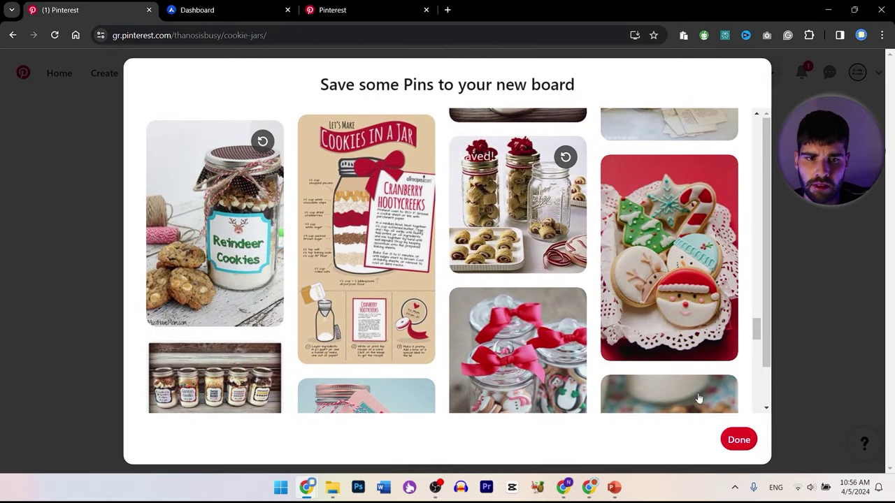
# - Close the suggestions dialog and highlight the Cookie Jars board's 58-pin count
pyautogui.click(739, 441)
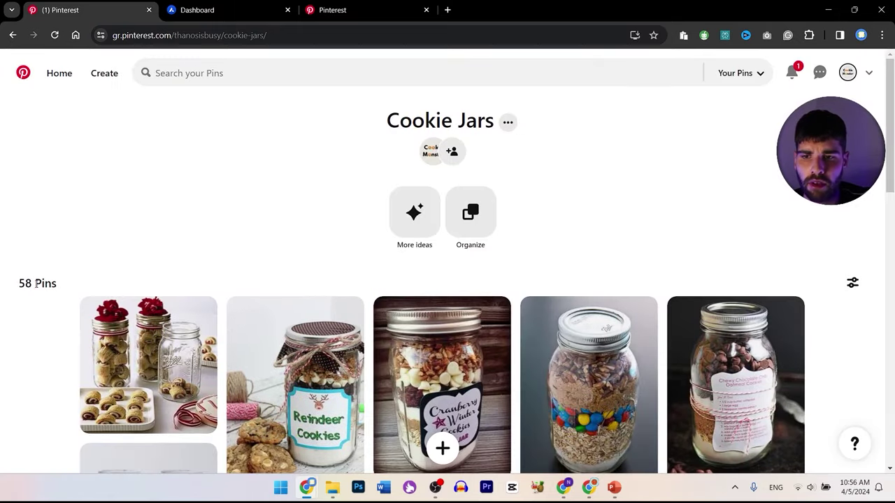
pyautogui.moveTo(13, 285); pyautogui.dragTo(54, 286)
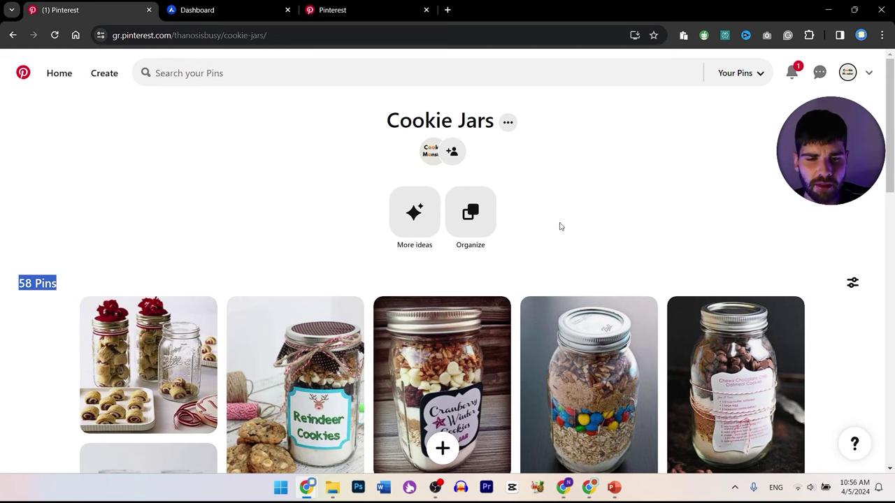
pyautogui.click(93, 259)
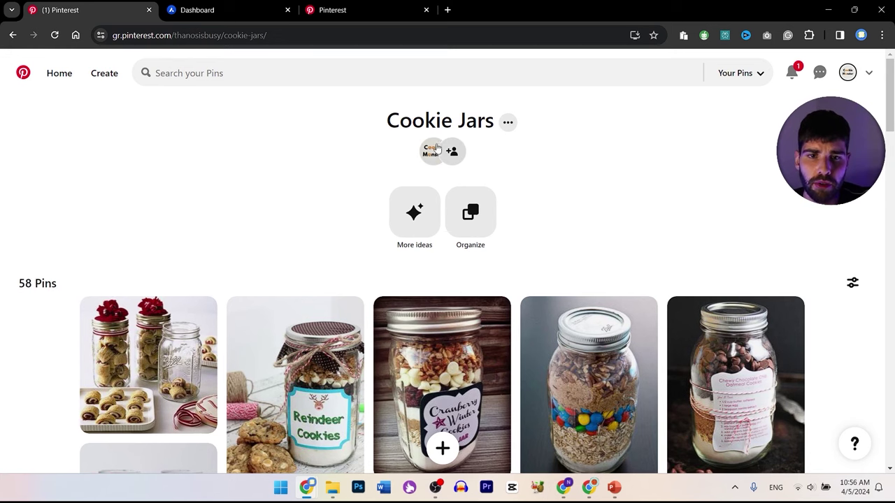
# - Open the Cookie Monster profile and scroll down to its boards
pyautogui.click(848, 72)
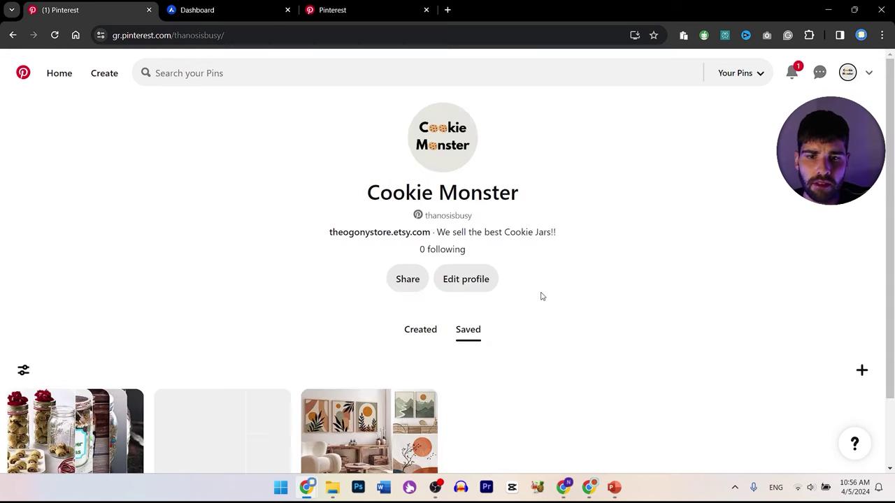
pyautogui.scroll(-2, 521, 293)
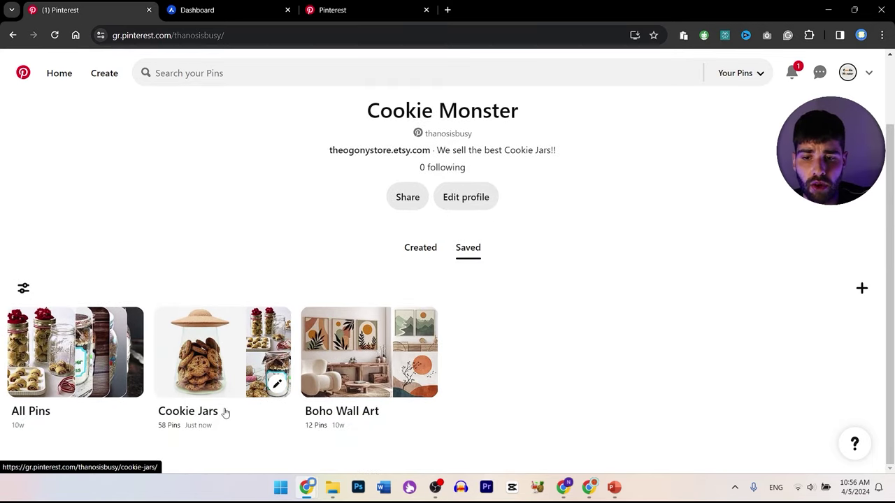
pyautogui.scroll(1, 238, 279)
pyautogui.scroll(-1, 239, 278)
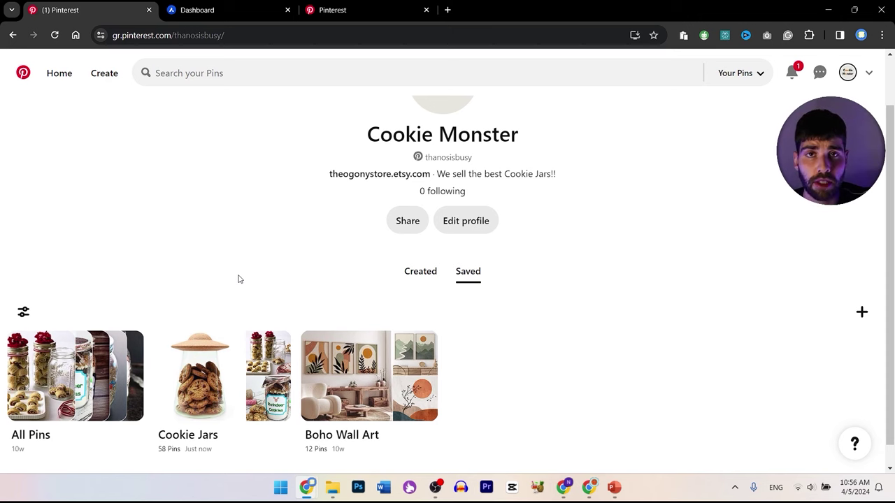
pyautogui.moveTo(308, 489)
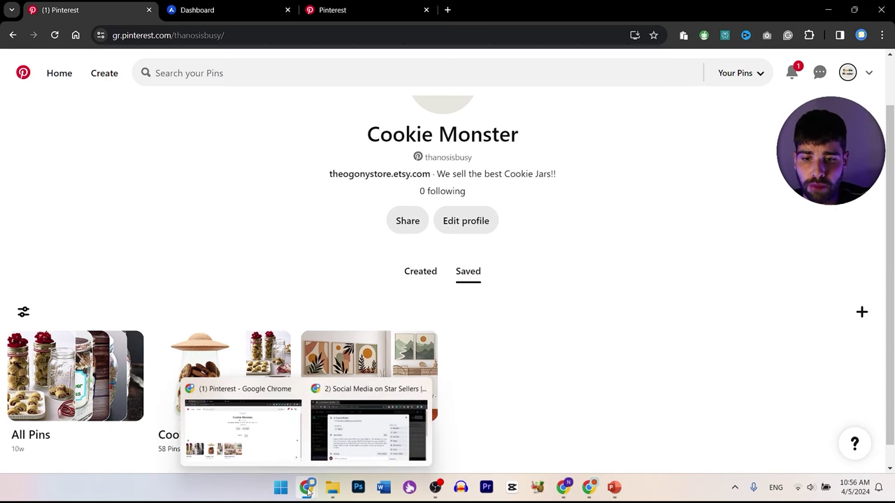
# - In Etsy, close the old listing tab, open the teal-background listing and start saving it to Pinterest
pyautogui.click(563, 488)
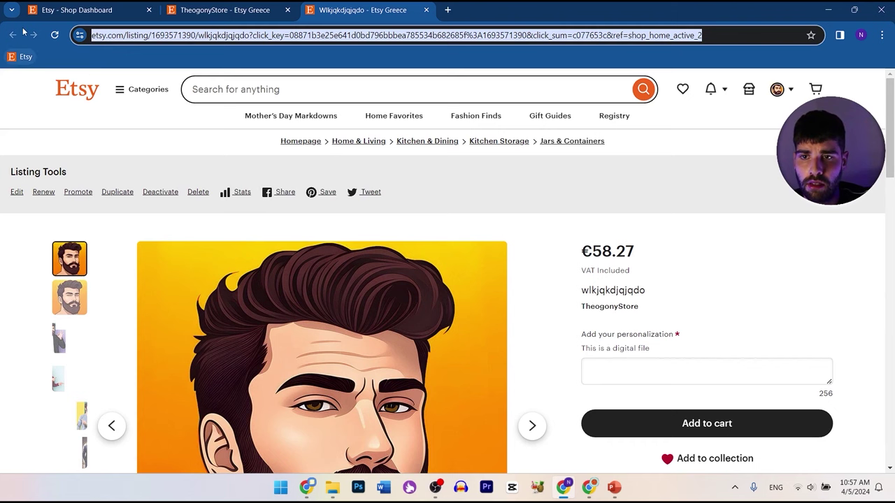
pyautogui.click(426, 9)
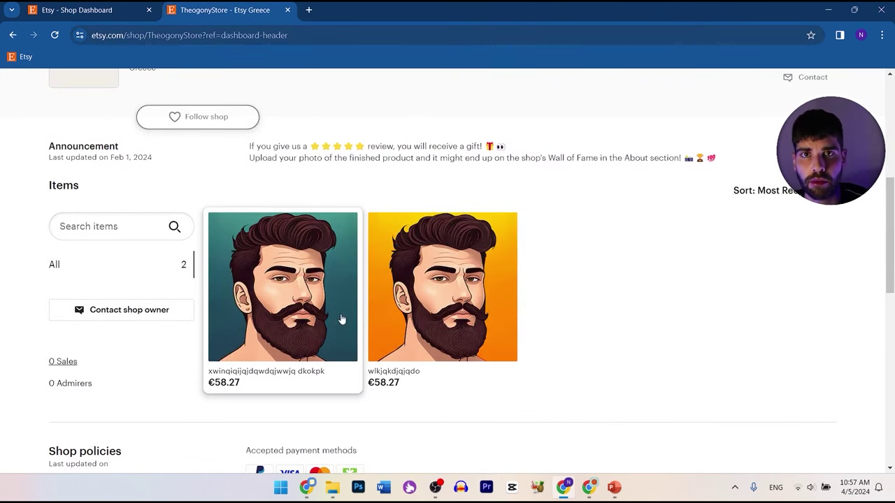
pyautogui.click(299, 315)
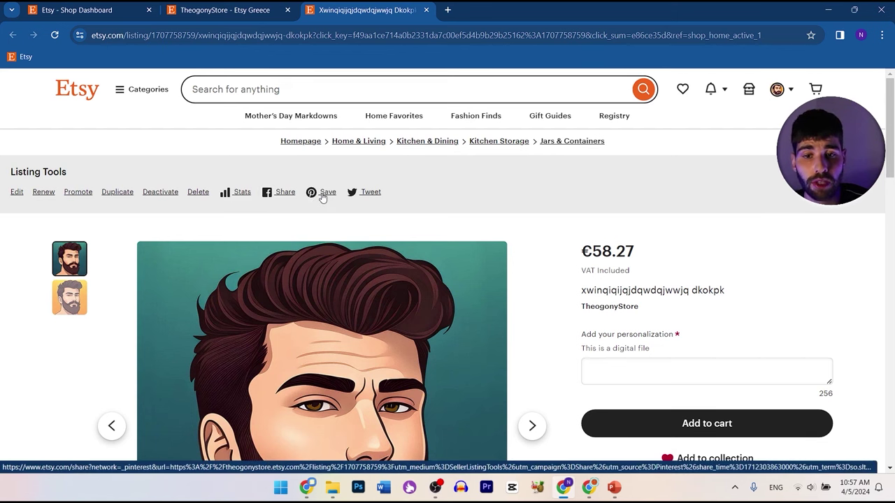
pyautogui.click(323, 198)
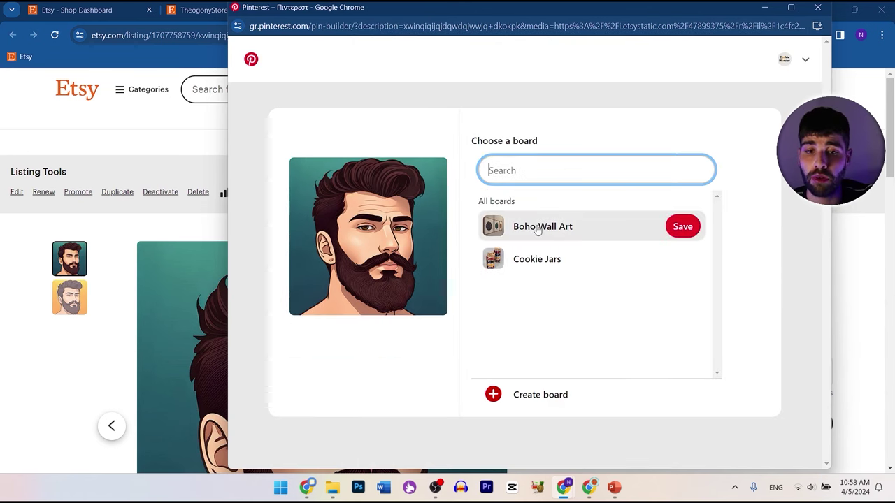
# - Save the teal bearded-man listing image to Cookie Jars and dismiss the Save Button promo
pyautogui.moveTo(480, 202); pyautogui.dragTo(520, 207)
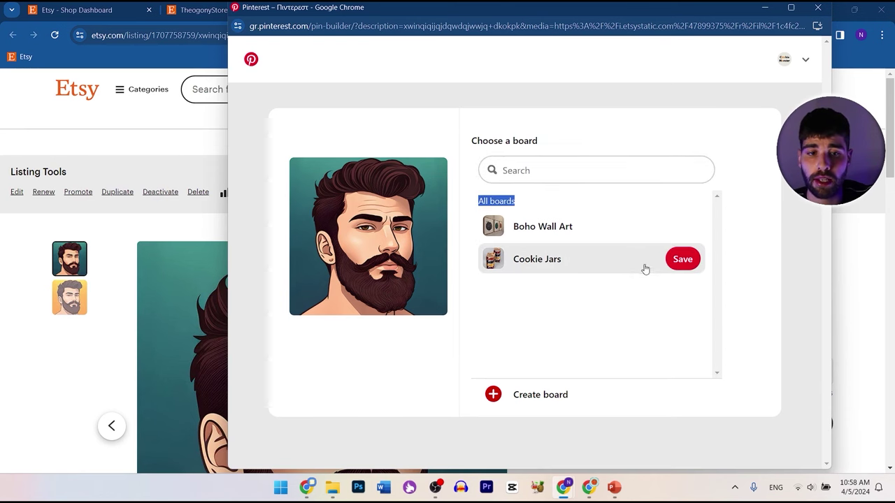
pyautogui.click(681, 260)
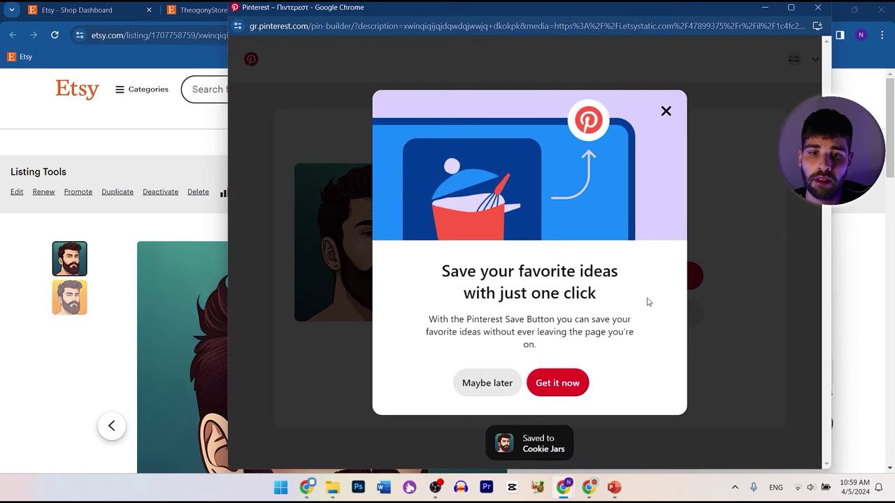
pyautogui.click(666, 113)
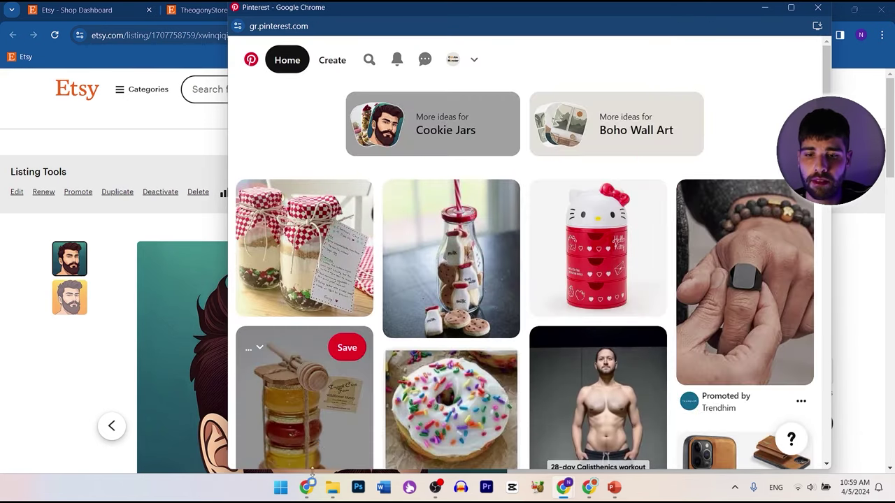
# - Return to the main Pinterest window and look through the Cookie Jars board
pyautogui.moveTo(307, 488)
pyautogui.click(251, 450)
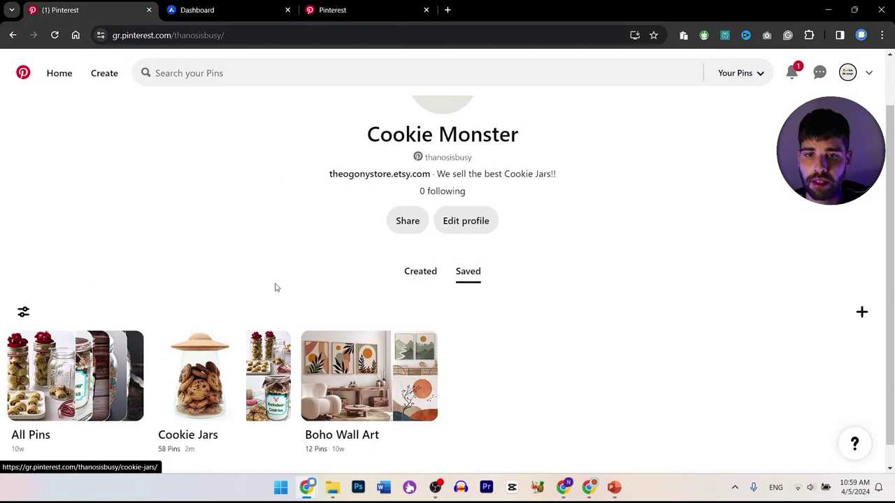
pyautogui.scroll(-1, 215, 365)
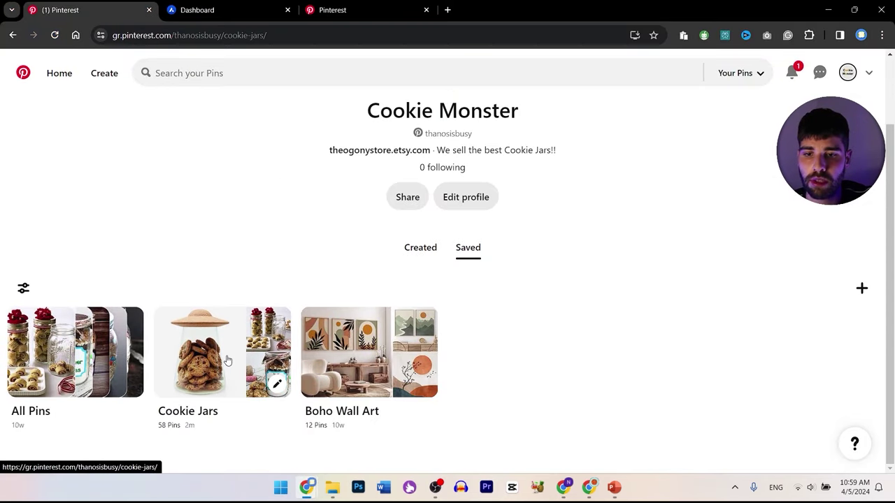
pyautogui.click(224, 361)
pyautogui.scroll(-1, 150, 231)
pyautogui.scroll(-6, 154, 231)
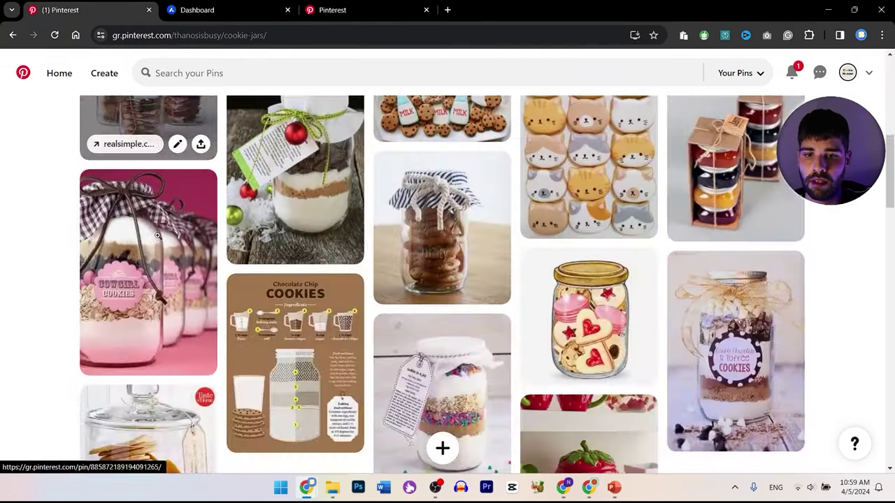
pyautogui.scroll(8, 150, 231)
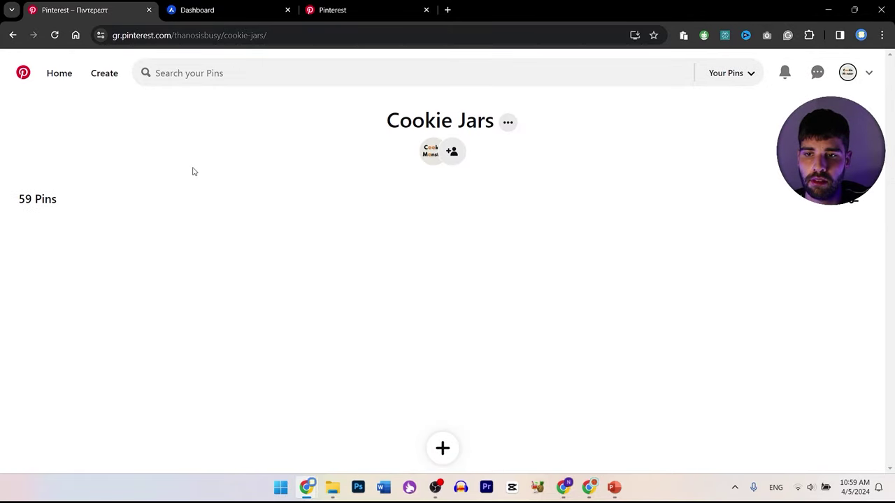
pyautogui.moveTo(26, 202); pyautogui.dragTo(32, 208)
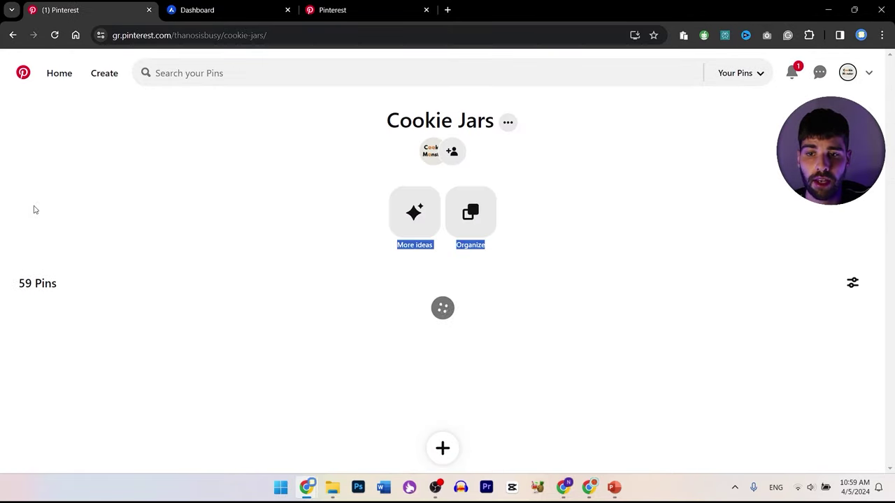
# - From the profile's created pins, save the orange-background Etsy pin to Cookie Jars
pyautogui.hotkey('alt', 'Left')
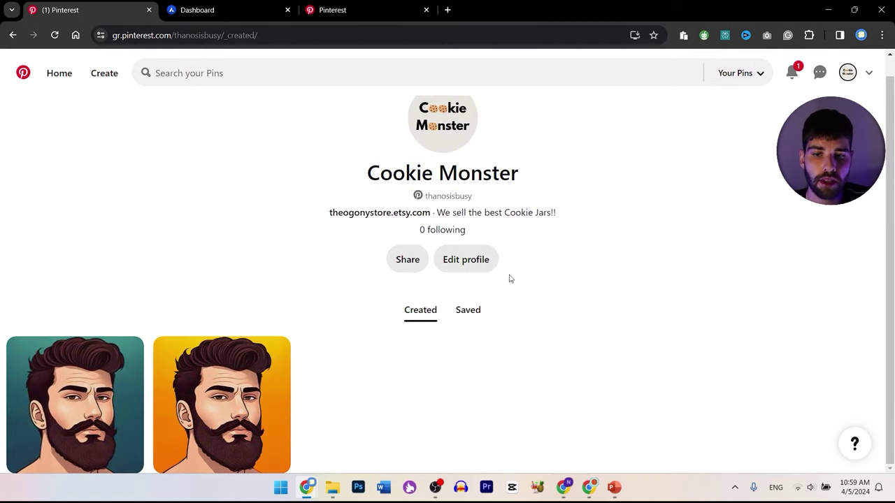
pyautogui.click(237, 393)
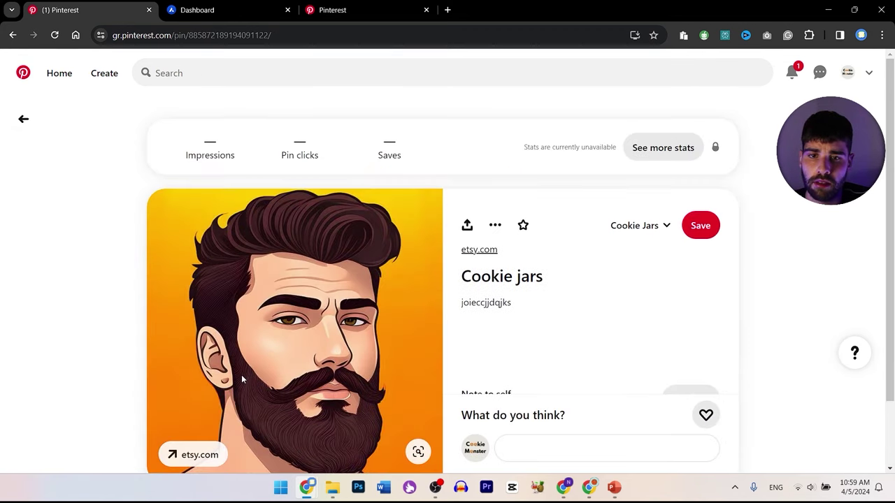
pyautogui.scroll(-2, 451, 284)
pyautogui.scroll(1, 455, 284)
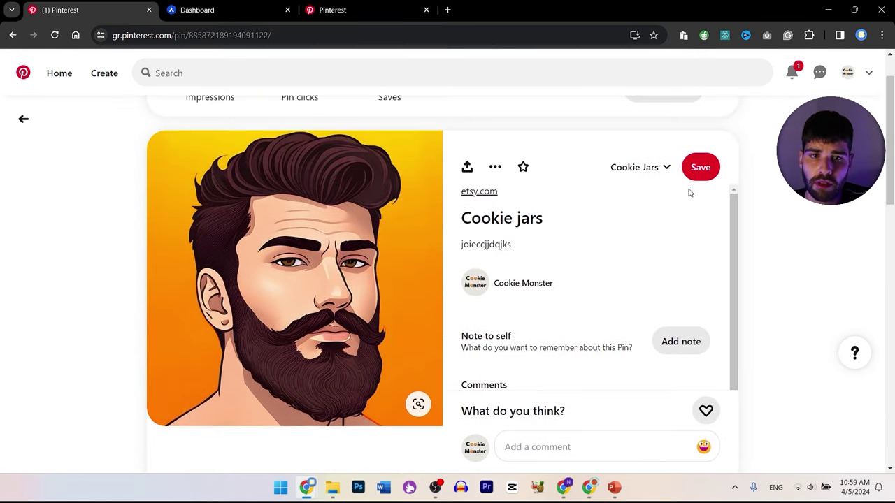
pyautogui.click(640, 168)
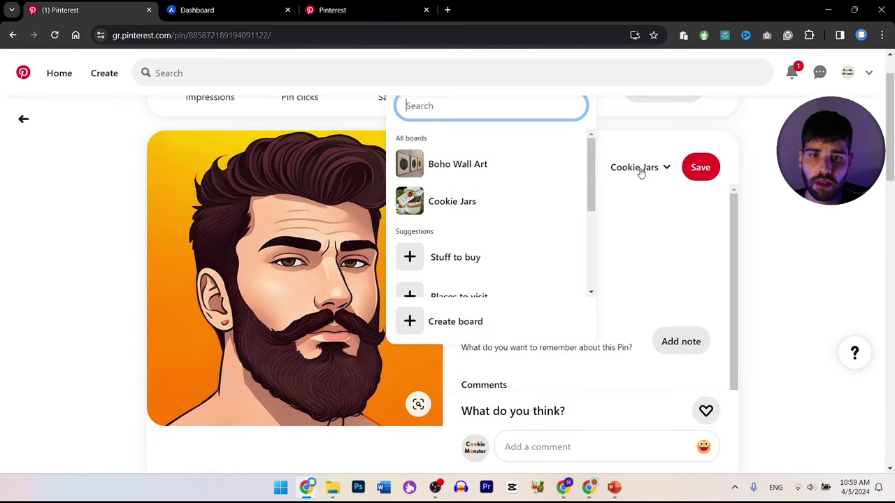
pyautogui.click(556, 201)
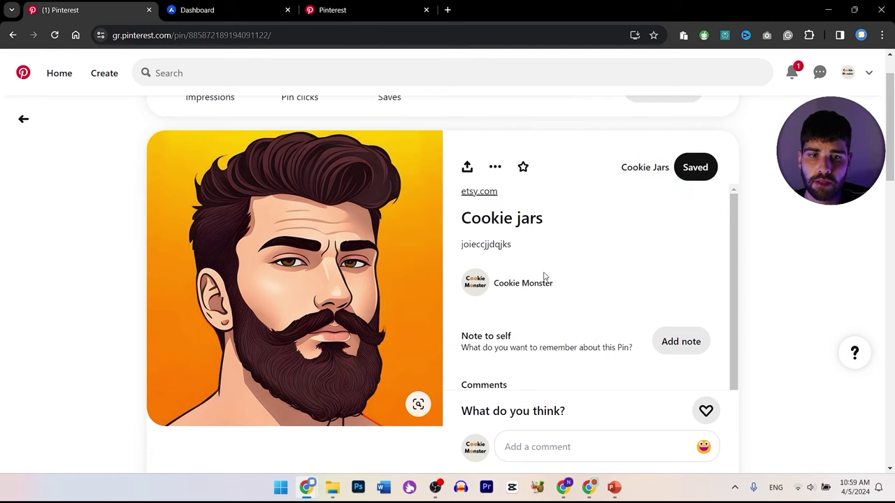
# - Go back to the Cookie Monster profile and show its Saved boards
pyautogui.scroll(2, 552, 278)
pyautogui.click(23, 119)
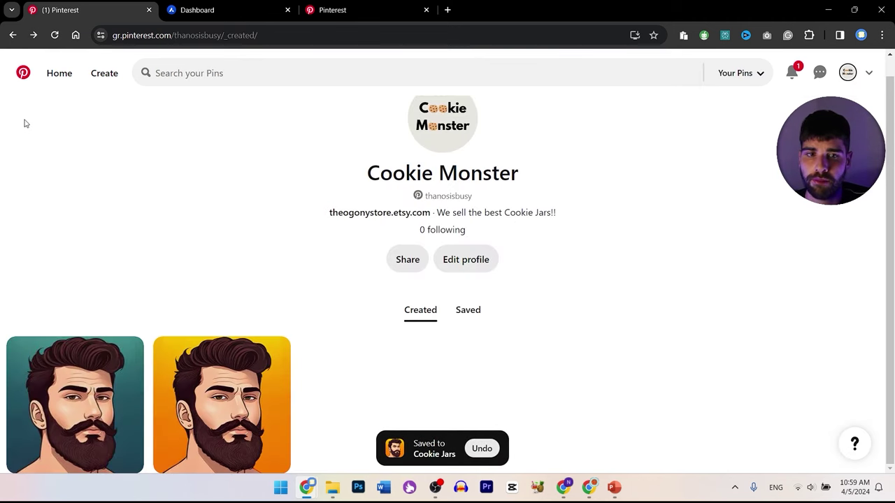
pyautogui.click(451, 313)
pyautogui.scroll(-1, 147, 277)
# - Review the All Pins board, then go back to the Pinterest home feed
pyautogui.click(51, 365)
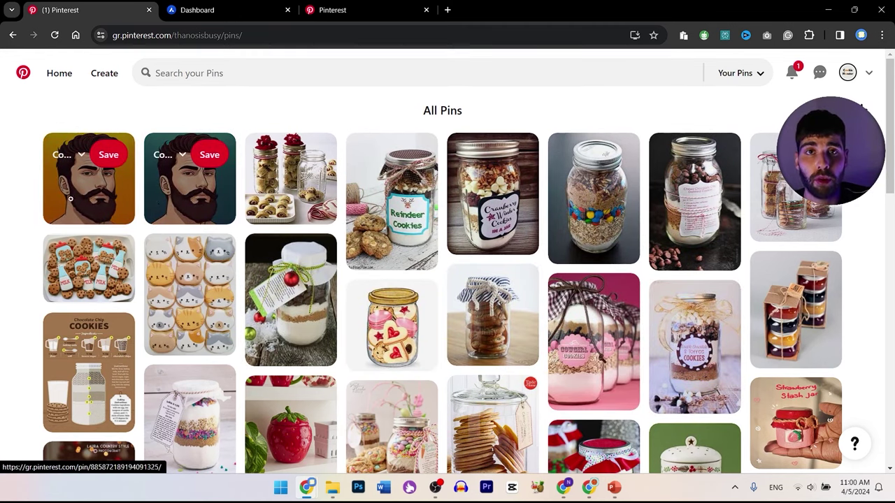
pyautogui.hotkey('alt', 'Left')
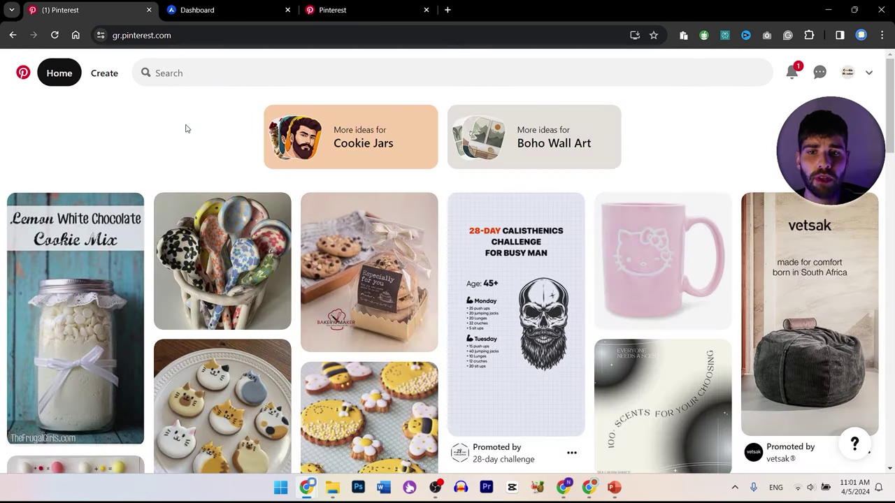
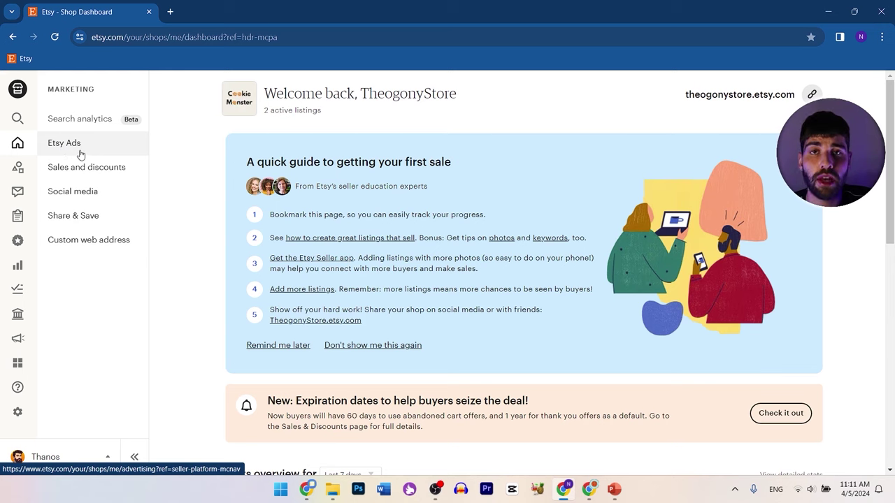
# - Go to Etsy Ads under Marketing and read its 'Reach more buyers' introduction
pyautogui.click(66, 151)
pyautogui.scroll(-5, 374, 220)
pyautogui.scroll(1, 374, 223)
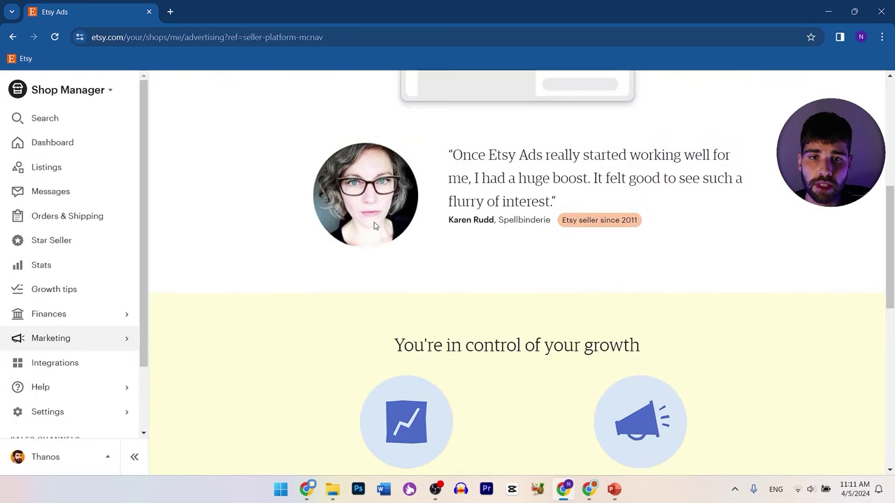
pyautogui.scroll(5, 384, 231)
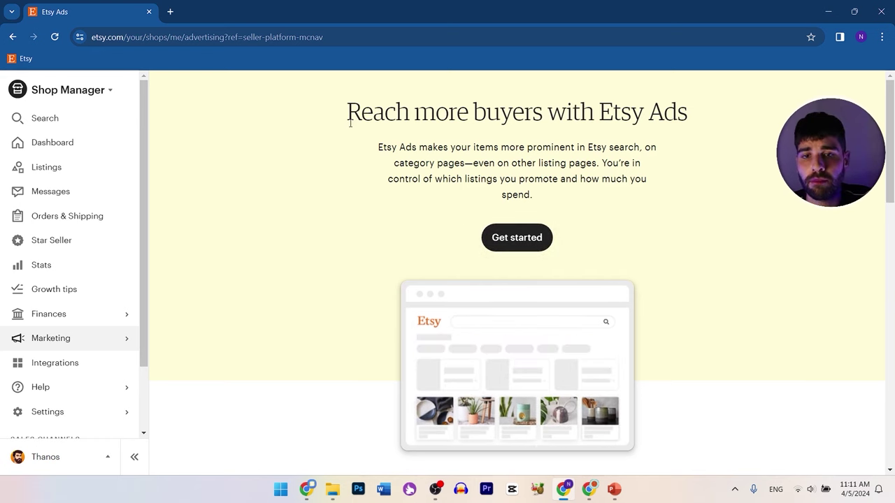
pyautogui.moveTo(343, 117); pyautogui.dragTo(688, 123)
pyautogui.click(695, 151)
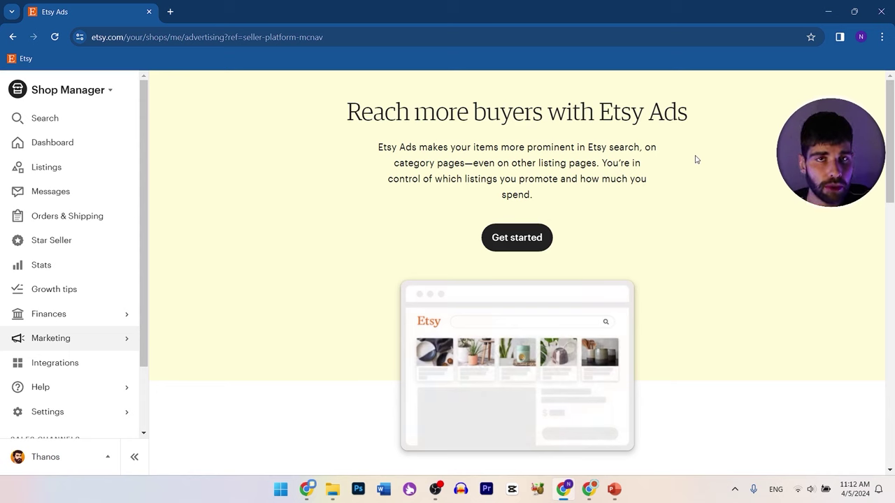
pyautogui.moveTo(376, 148); pyautogui.dragTo(551, 178)
pyautogui.click(434, 179)
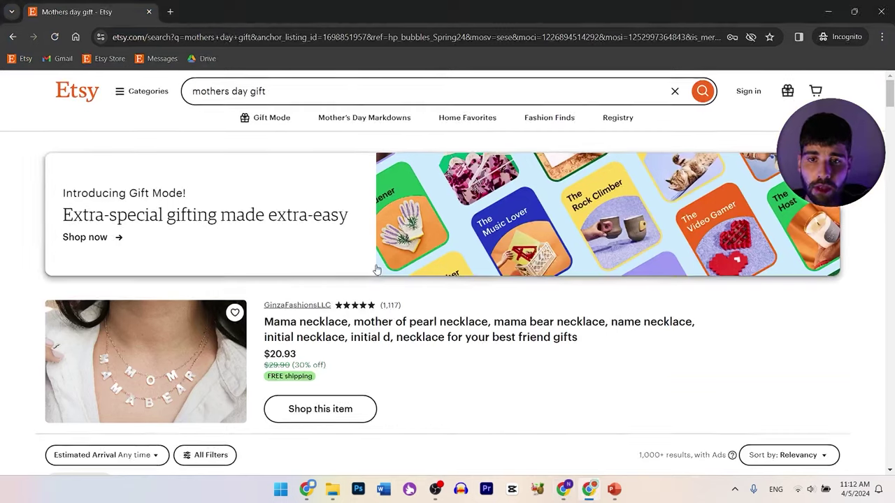
pyautogui.click(590, 489)
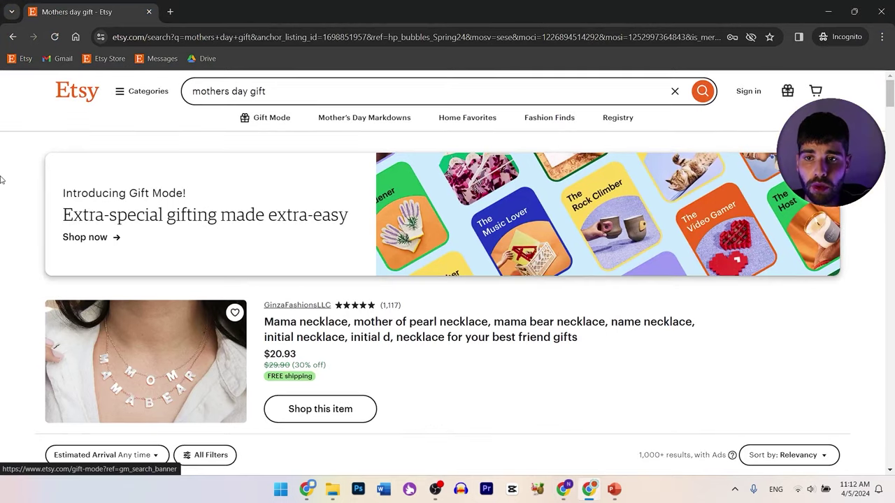
pyautogui.scroll(-5, 34, 189)
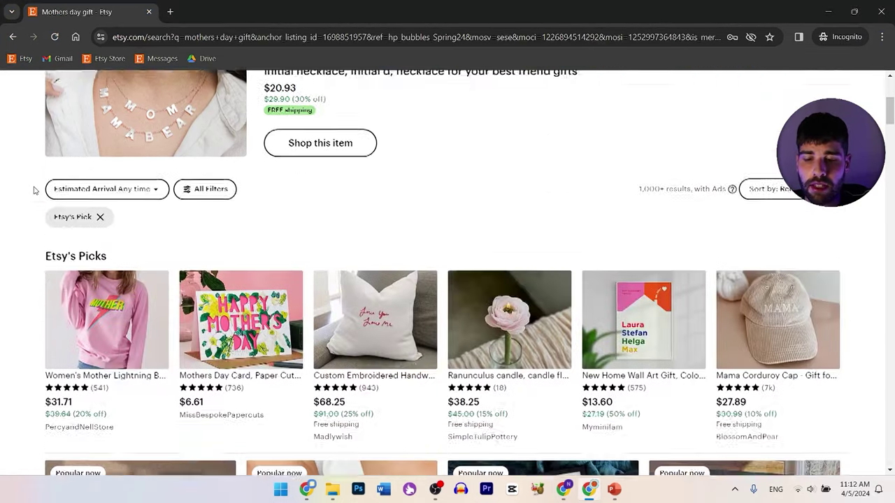
pyautogui.scroll(-6, 33, 188)
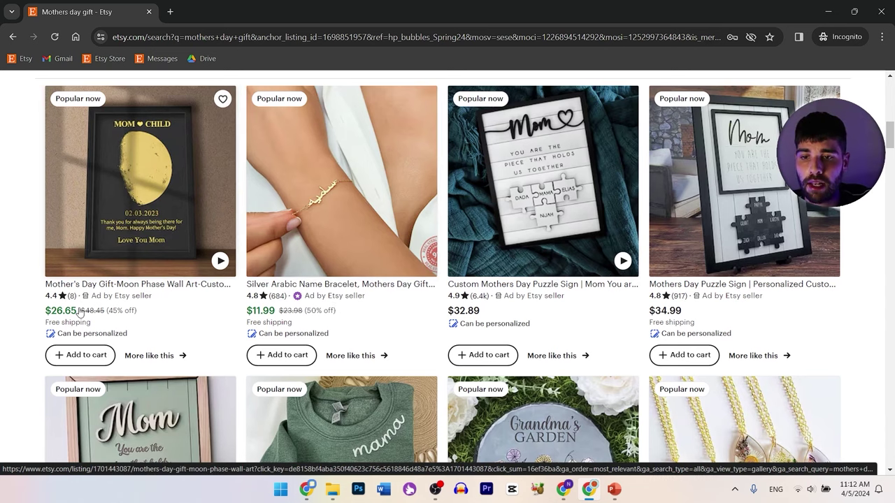
pyautogui.scroll(-4, 10, 272)
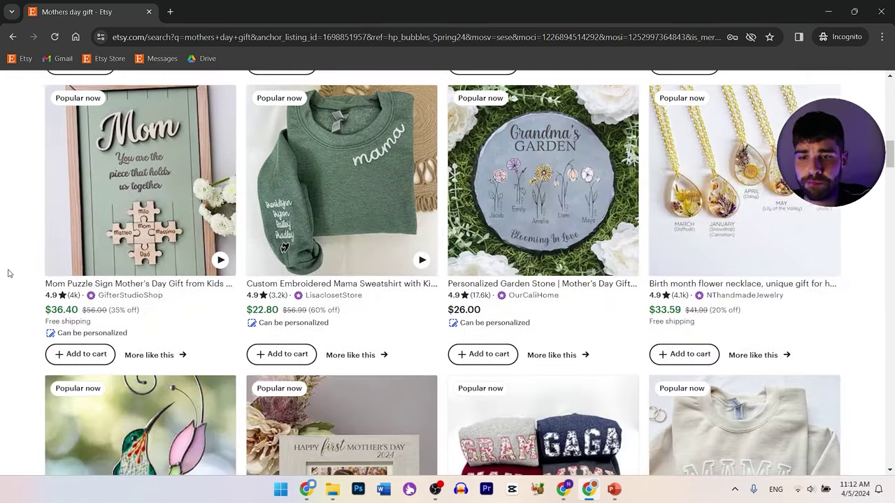
pyautogui.scroll(1, 867, 256)
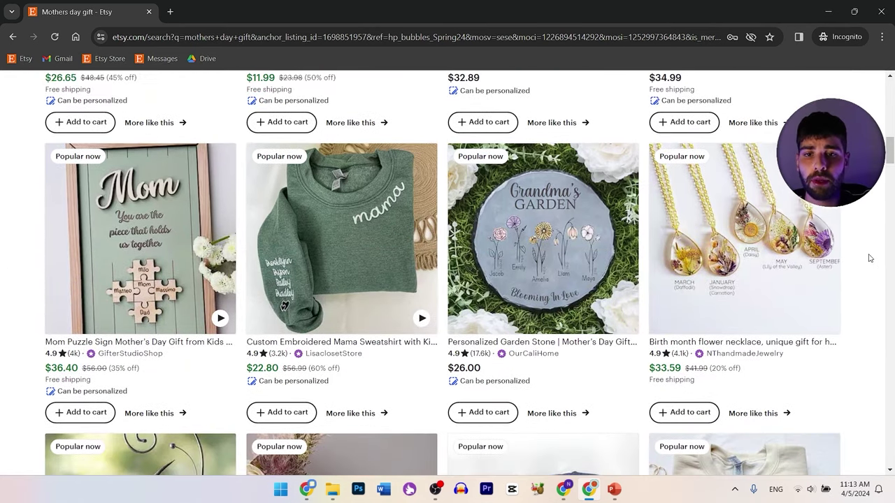
pyautogui.scroll(-3, 869, 258)
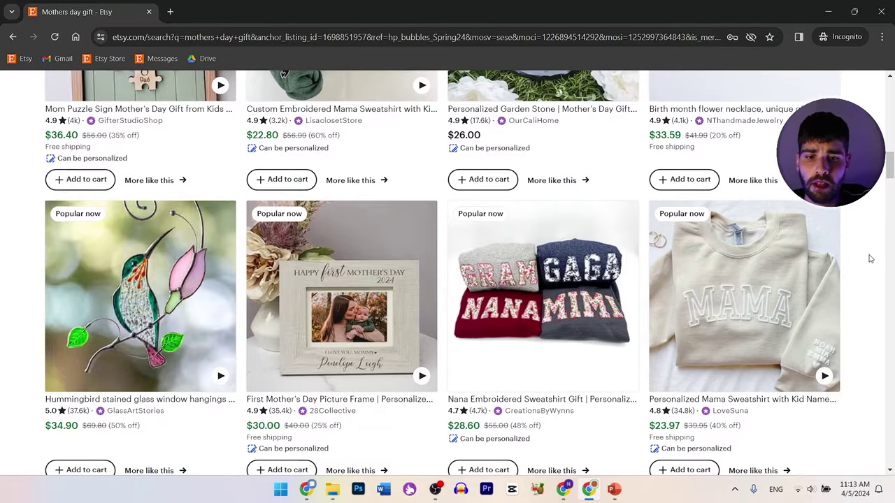
pyautogui.scroll(-2, 870, 259)
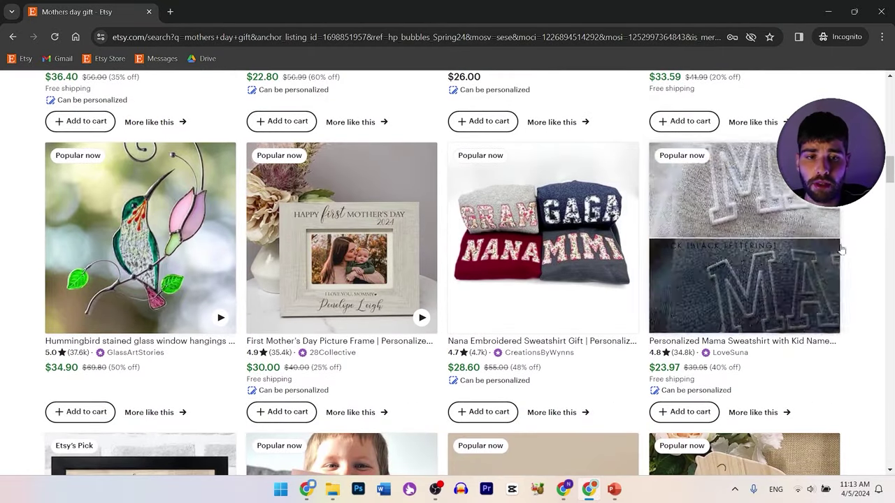
pyautogui.scroll(-5, 868, 252)
pyautogui.scroll(1, 867, 249)
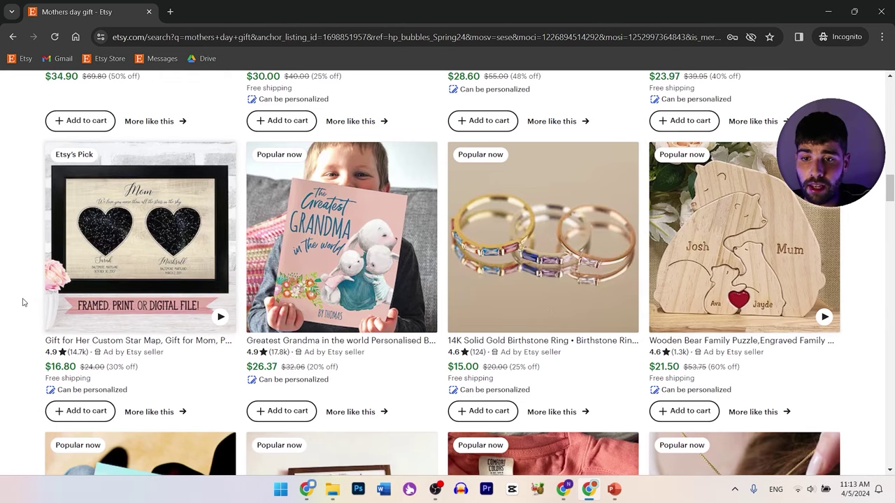
pyautogui.scroll(-3, 20, 301)
pyautogui.scroll(-2, 20, 302)
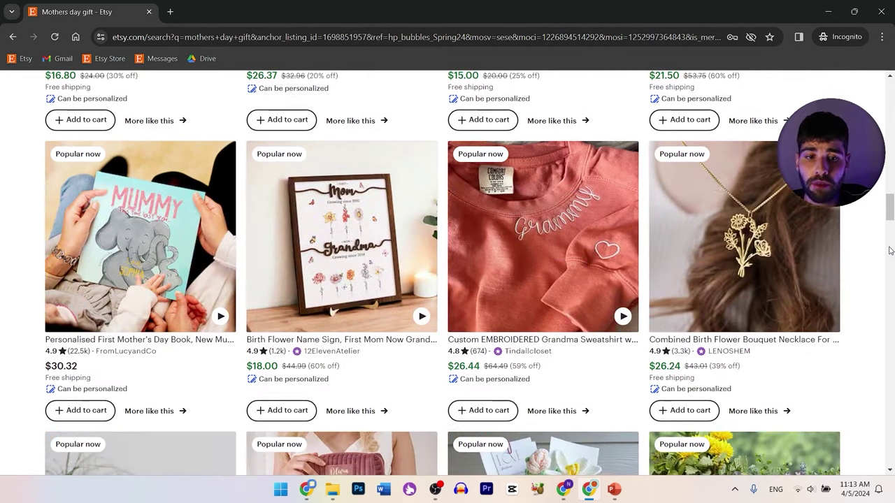
pyautogui.scroll(-6, 886, 251)
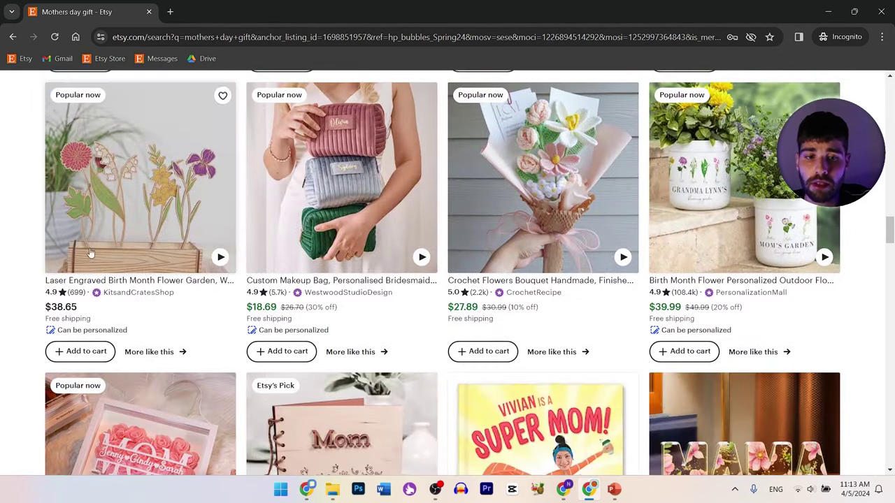
pyautogui.scroll(-4, 49, 259)
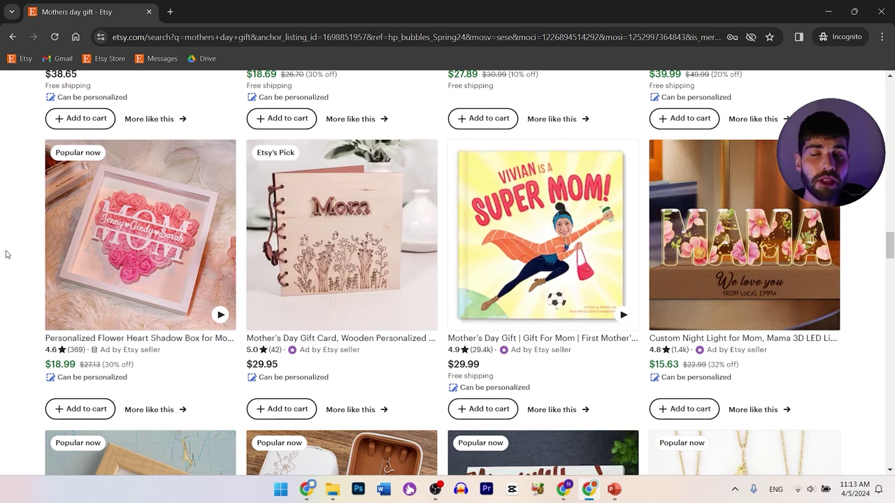
pyautogui.scroll(-8, 5, 255)
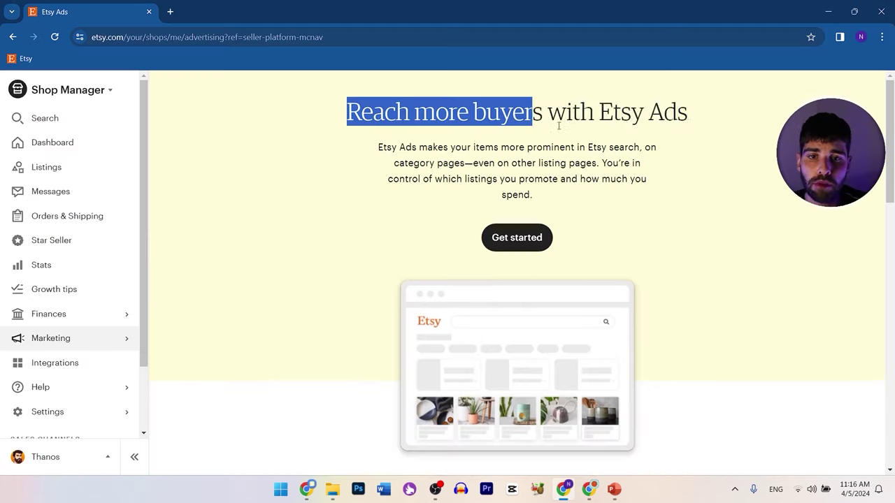
# - Start the Etsy Ads setup and read the shop-goal instructions
pyautogui.moveTo(535, 113); pyautogui.dragTo(697, 125)
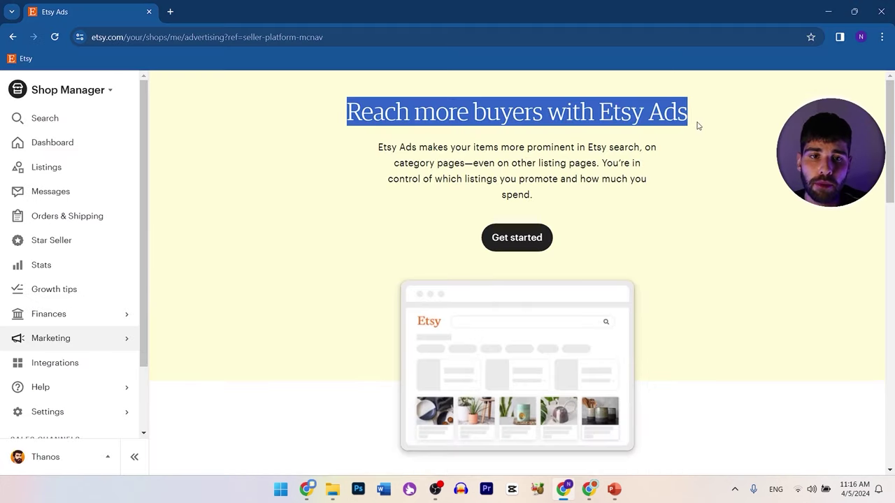
pyautogui.click(523, 240)
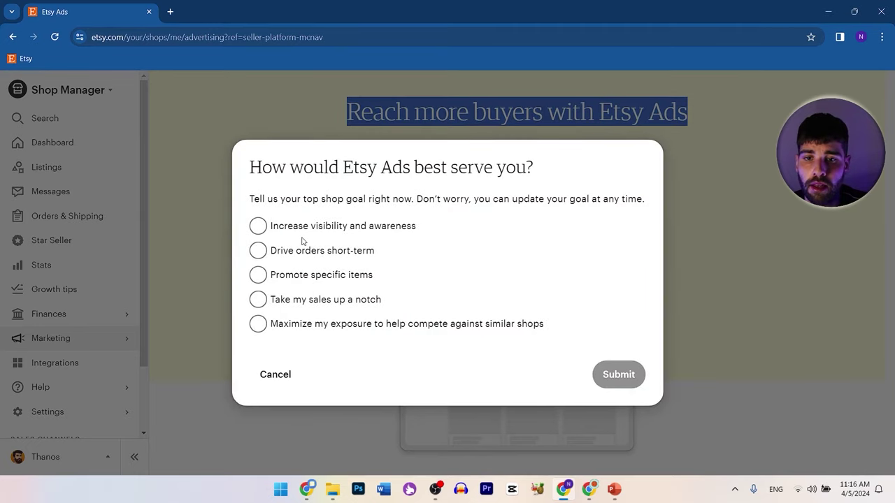
pyautogui.moveTo(250, 201); pyautogui.dragTo(617, 208)
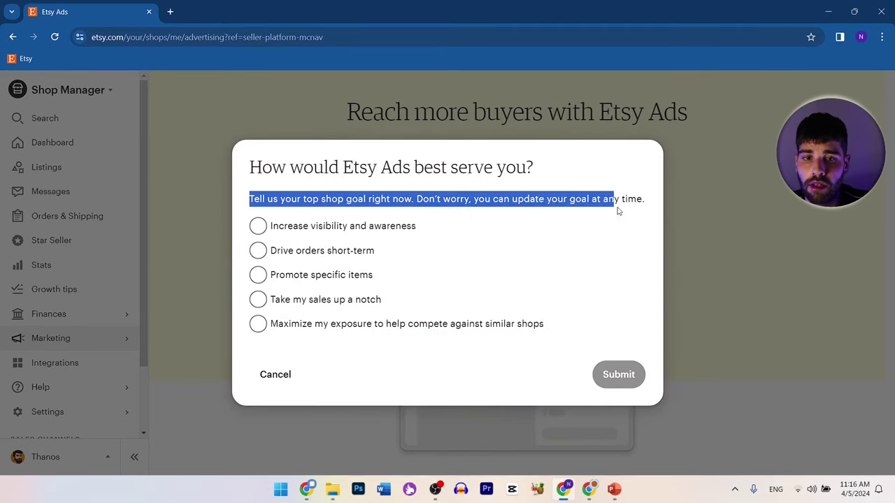
pyautogui.click(260, 204)
pyautogui.moveTo(251, 201); pyautogui.dragTo(649, 206)
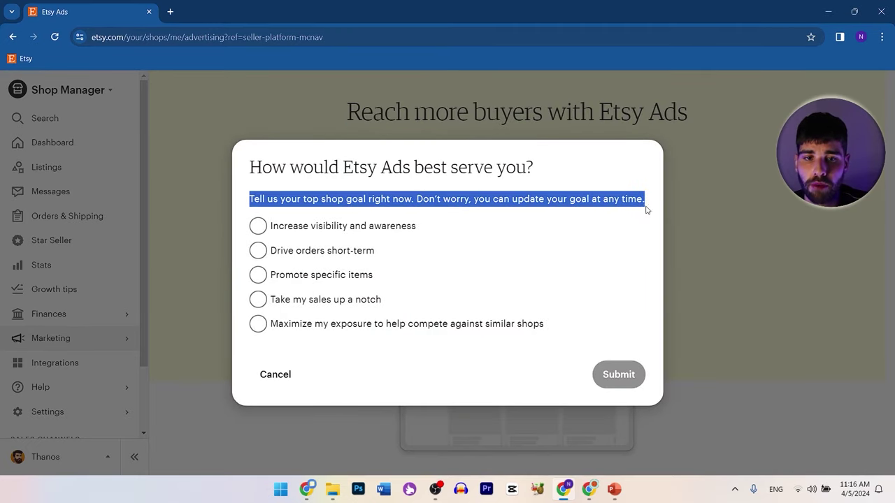
# - Compare the goal options, then submit 'Take my sales up a notch' as the shop goal
pyautogui.moveTo(272, 226); pyautogui.dragTo(418, 230)
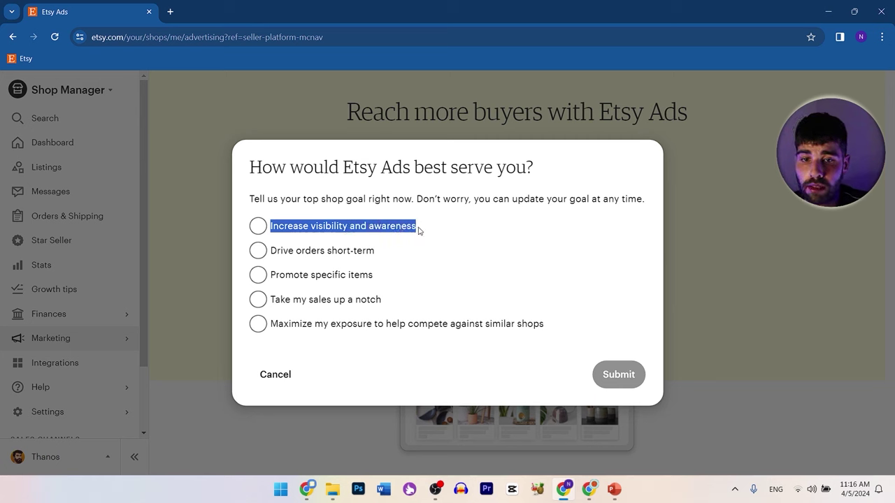
pyautogui.moveTo(272, 254); pyautogui.dragTo(375, 257)
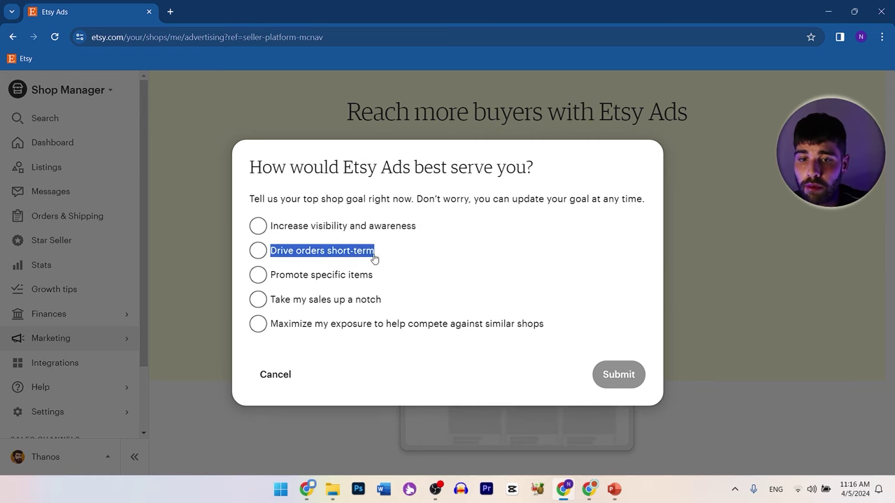
pyautogui.moveTo(271, 275); pyautogui.dragTo(381, 280)
pyautogui.moveTo(270, 305); pyautogui.dragTo(383, 305)
pyautogui.moveTo(273, 330); pyautogui.dragTo(555, 332)
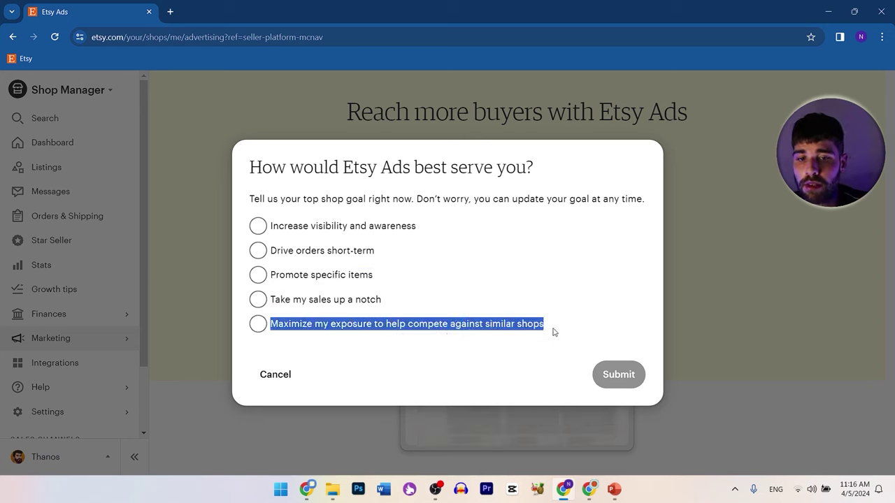
pyautogui.click(258, 300)
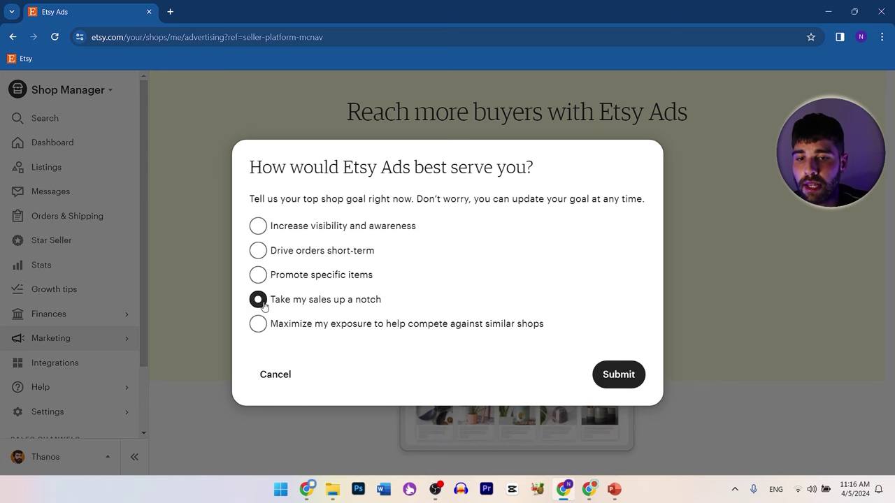
pyautogui.click(259, 253)
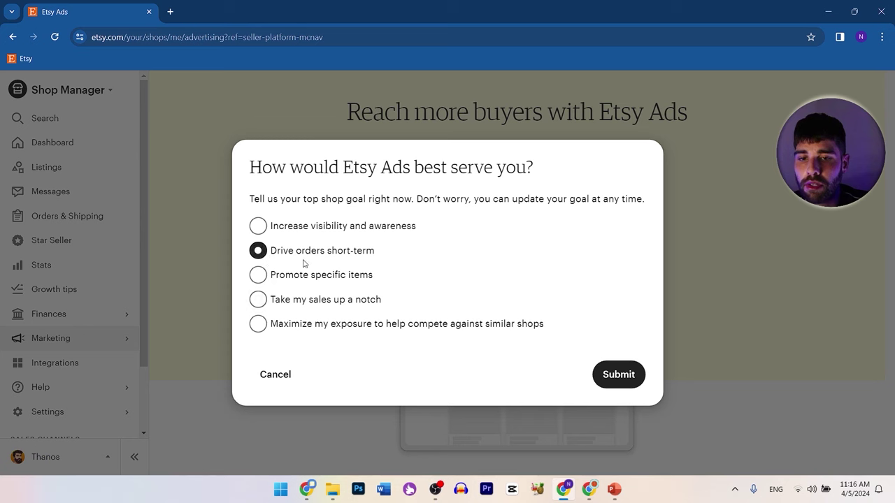
pyautogui.click(258, 302)
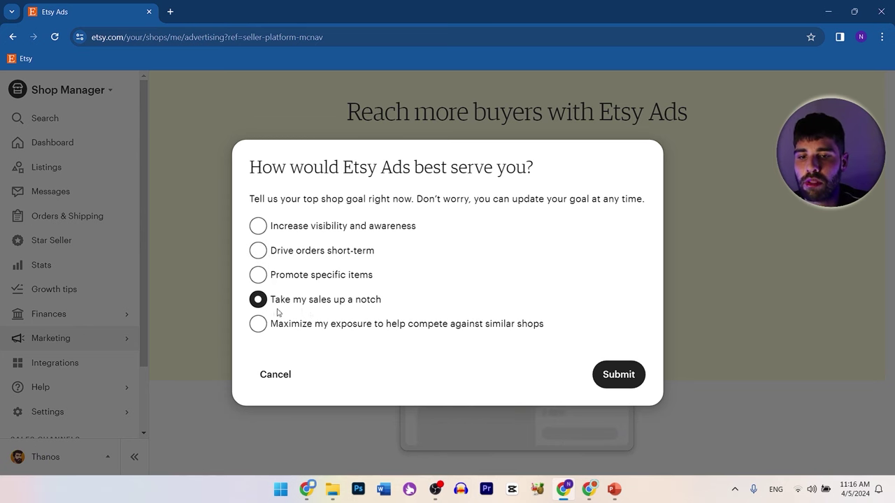
pyautogui.click(620, 382)
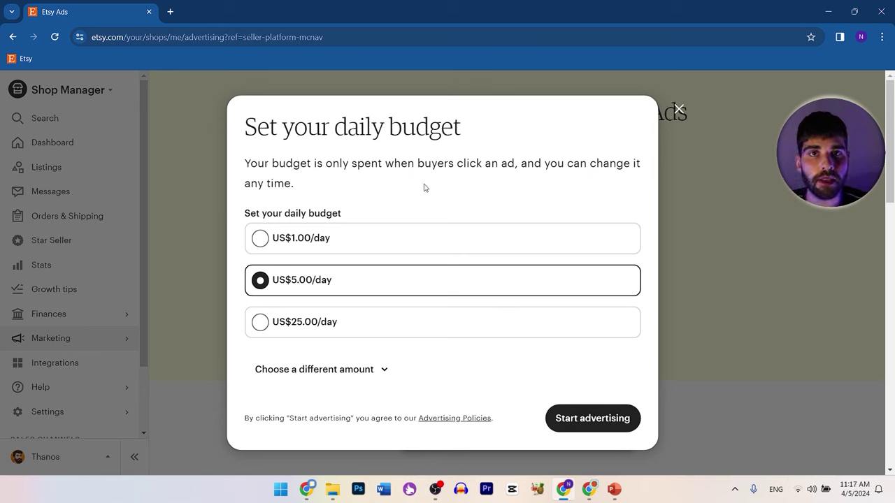
# - Choose US$1.00/day as the daily budget after briefly trying US$25.00/day
pyautogui.click(261, 244)
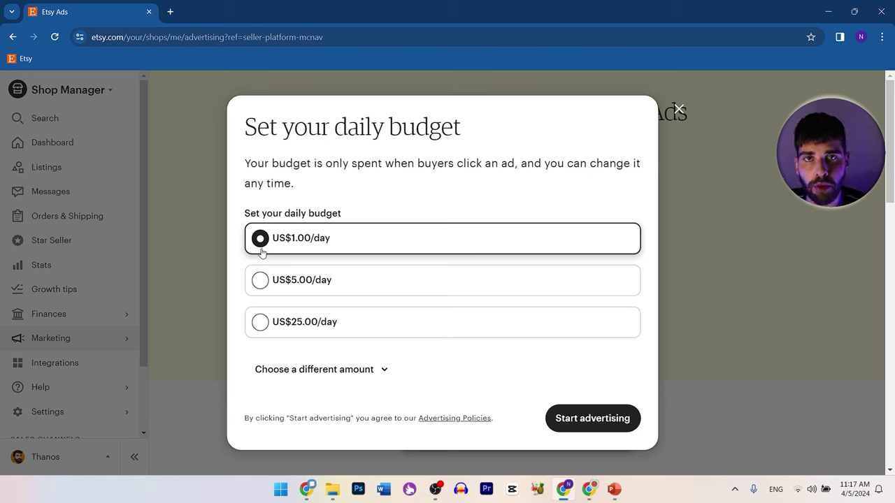
pyautogui.click(259, 323)
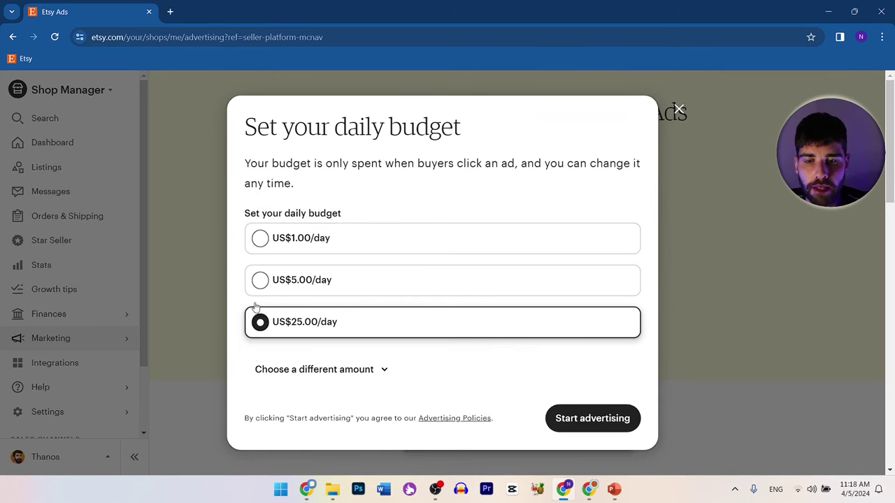
pyautogui.click(263, 249)
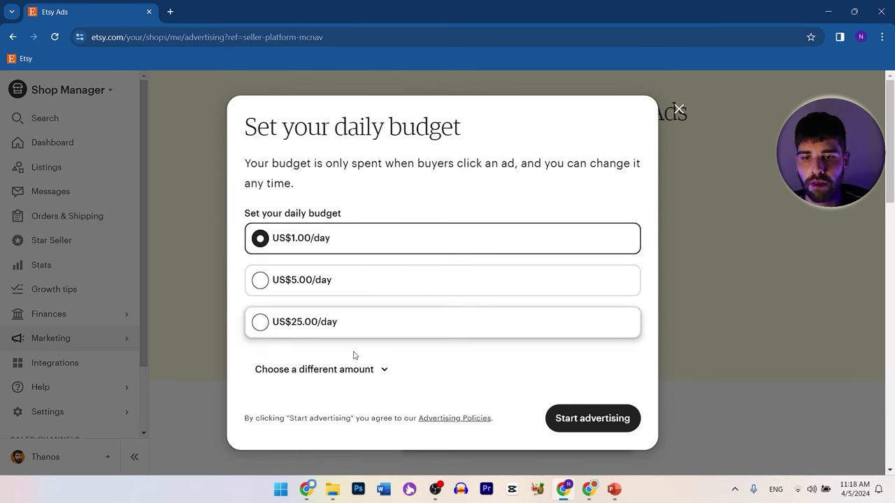
# - Try custom amounts 4 and 10 in the US$ field, then reselect US$1.00/day
pyautogui.click(259, 371)
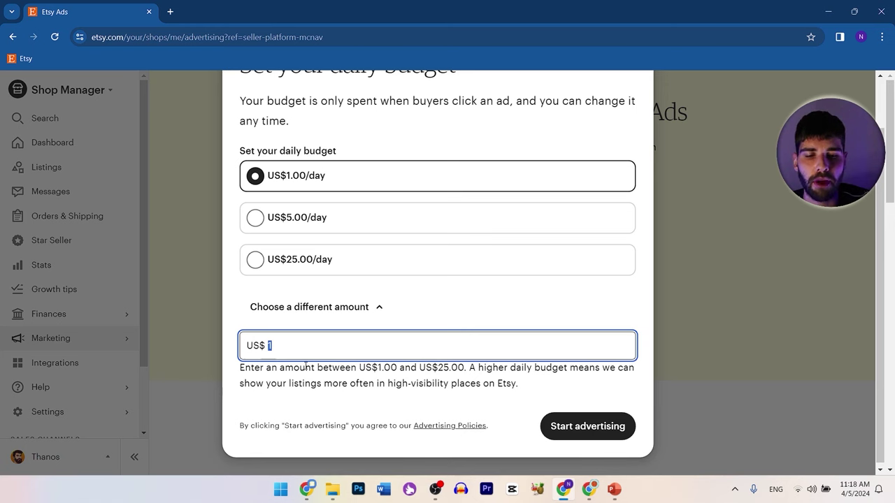
pyautogui.press('BackSpace')
pyautogui.write('4')
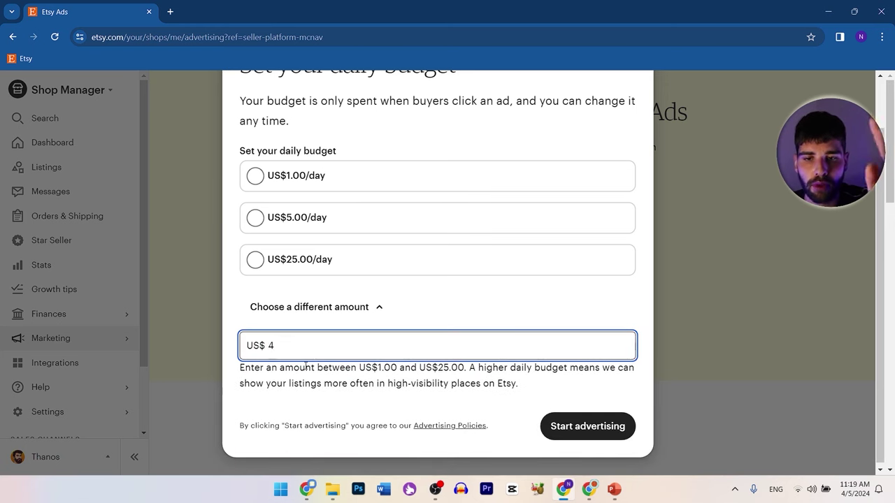
pyautogui.press('BackSpace')
pyautogui.write('10')
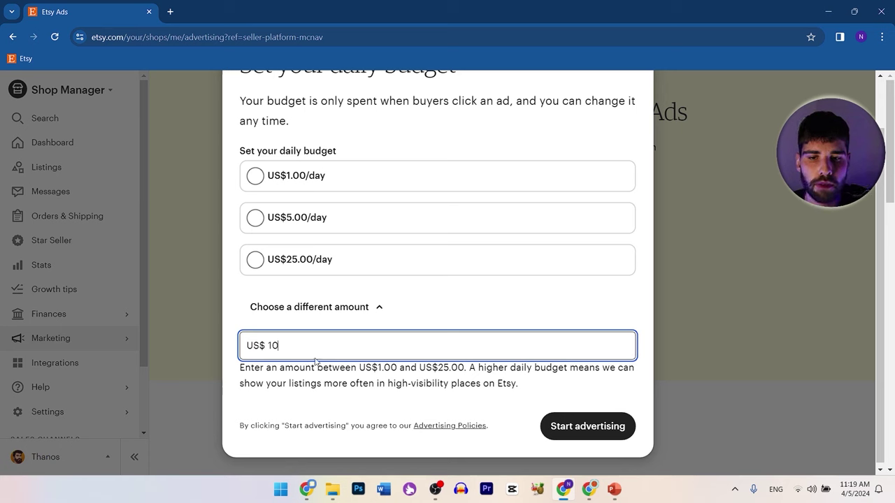
pyautogui.moveTo(438, 368); pyautogui.dragTo(514, 384)
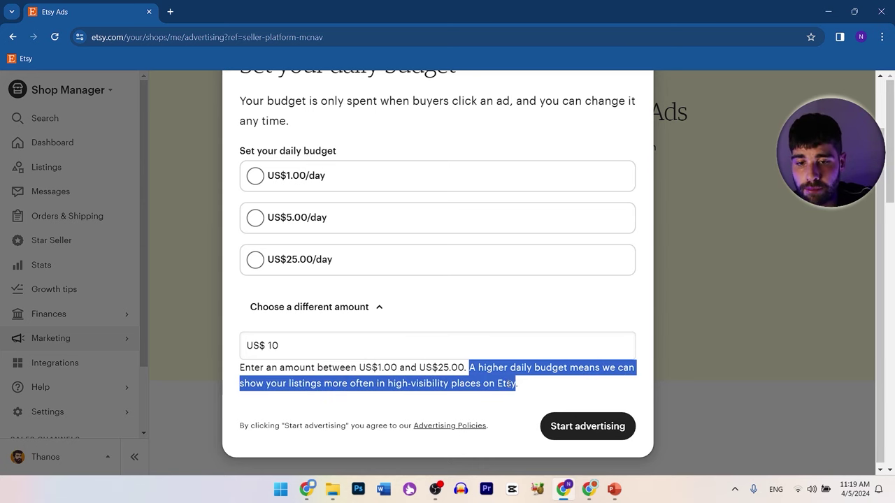
pyautogui.click(242, 186)
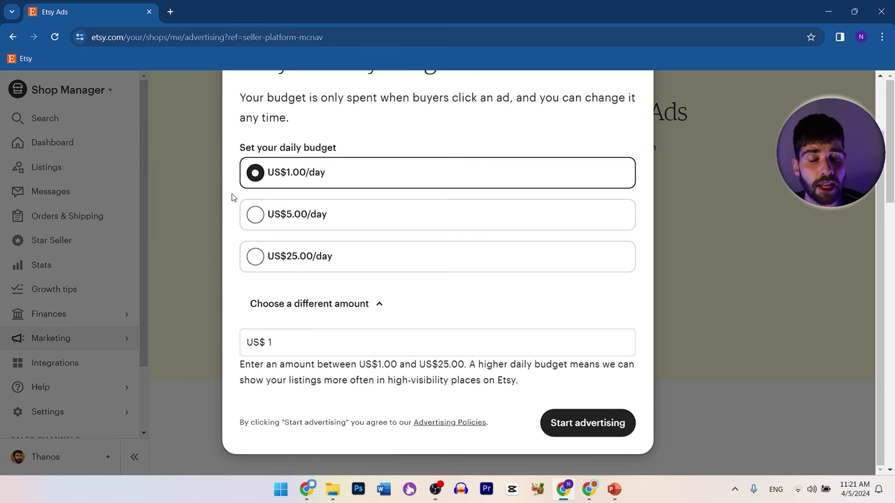
# - Scroll back to the top of the page
pyautogui.scroll(1, 232, 197)
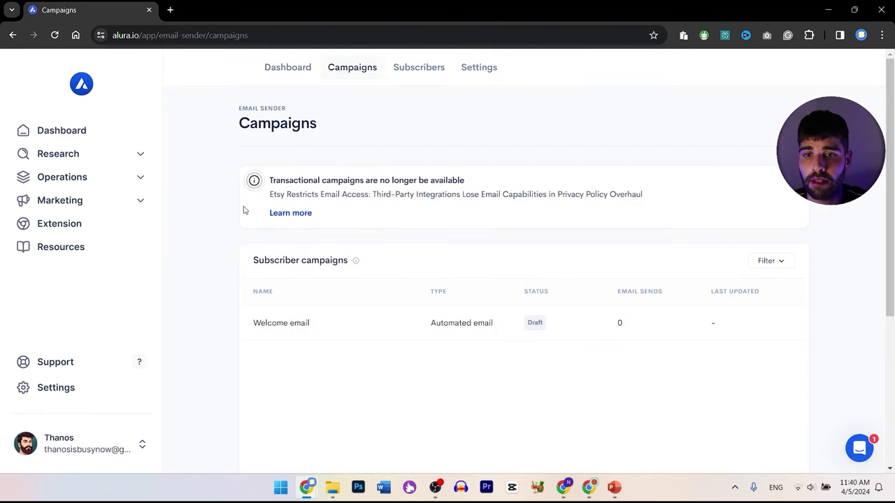
# - Open the notice's 'Learn more' help article on Etsy's policy changes and read it
pyautogui.click(294, 213)
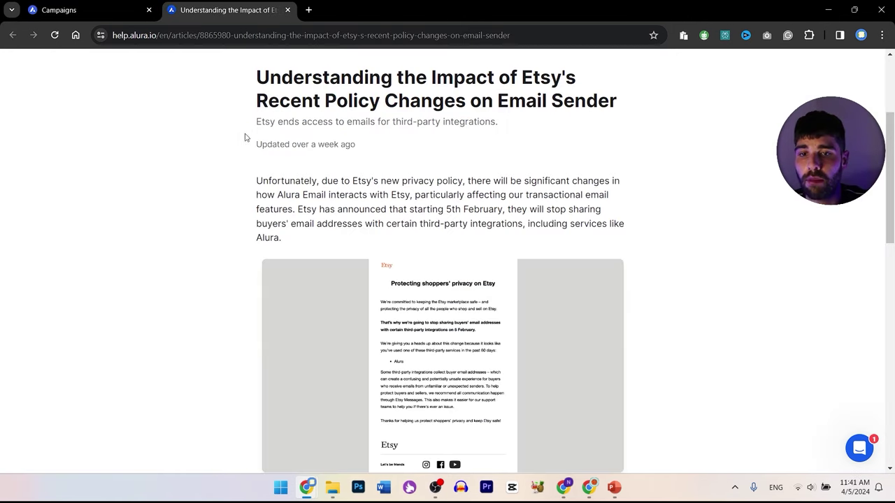
pyautogui.moveTo(255, 123); pyautogui.dragTo(507, 132)
pyautogui.scroll(-1, 521, 144)
pyautogui.moveTo(297, 151); pyautogui.dragTo(297, 184)
pyautogui.click(211, 199)
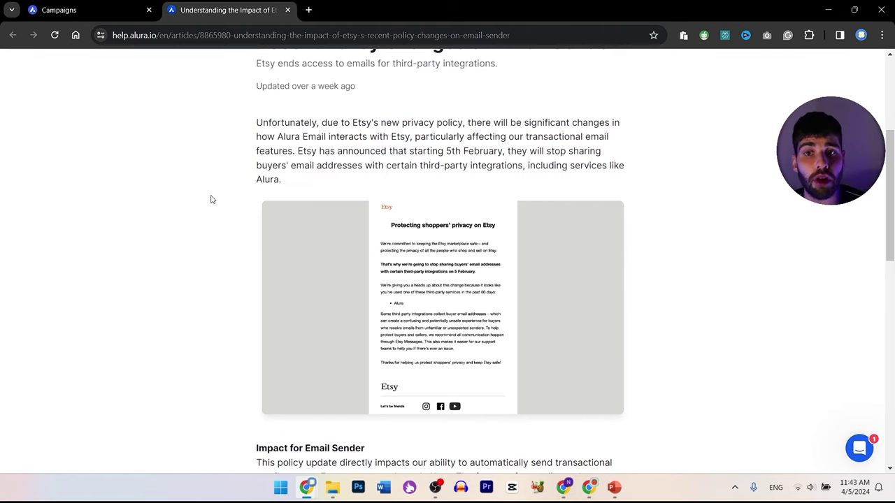